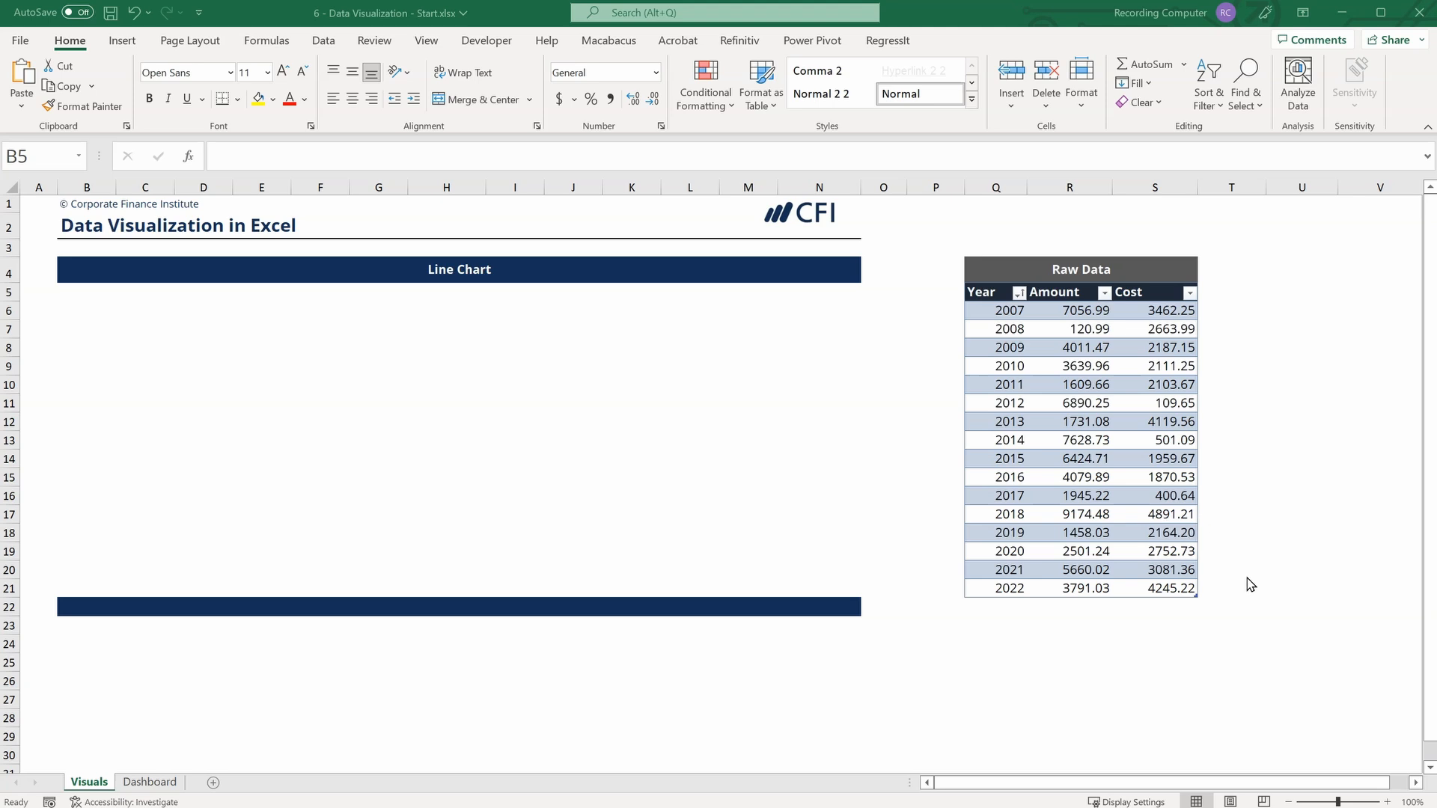
# Insert a 2-D line chart of the Amount values in R6:R21 and fit it to the area under the Line Chart header.
pyautogui.click(1071, 306)
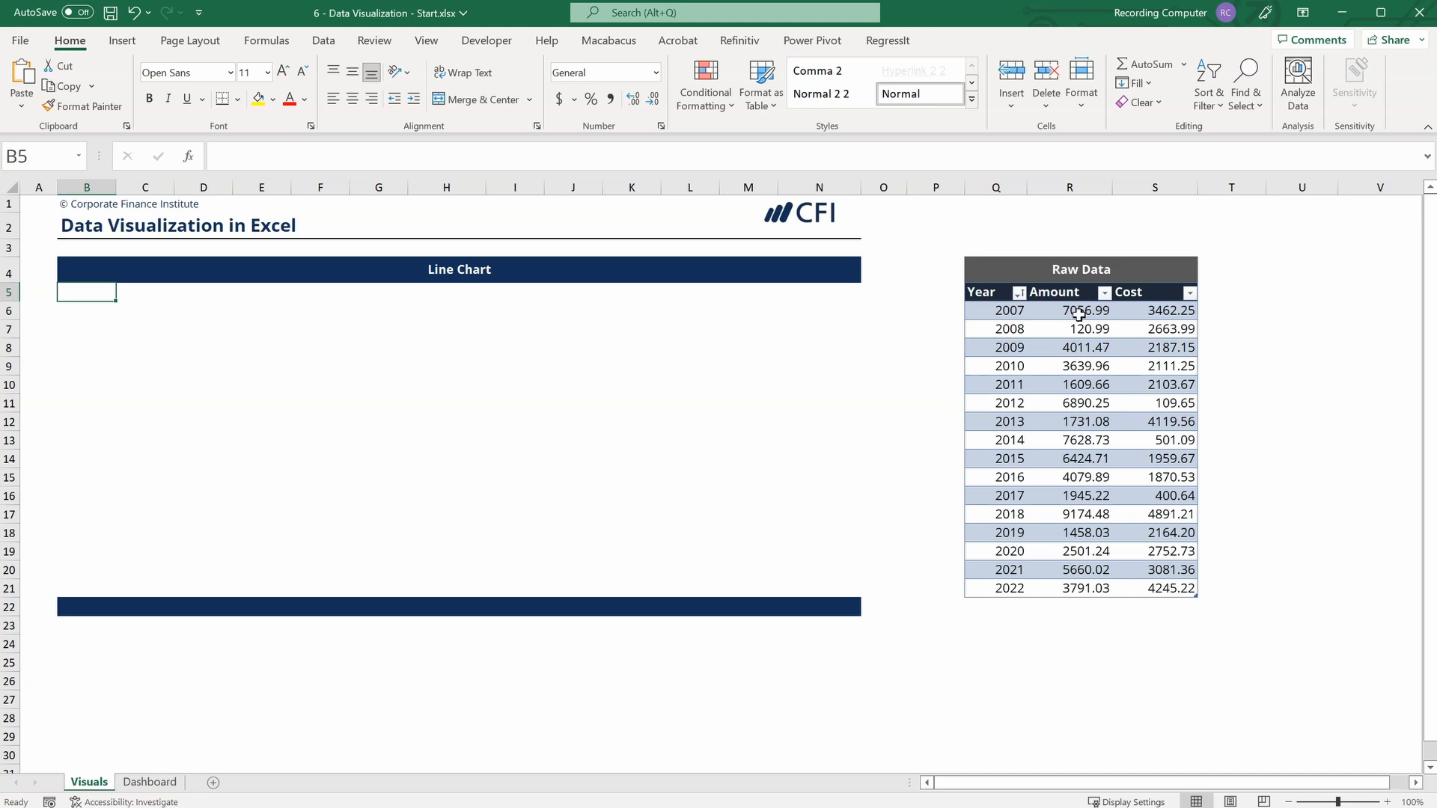
pyautogui.click(1078, 311)
pyautogui.moveTo(1075, 310); pyautogui.dragTo(1070, 591)
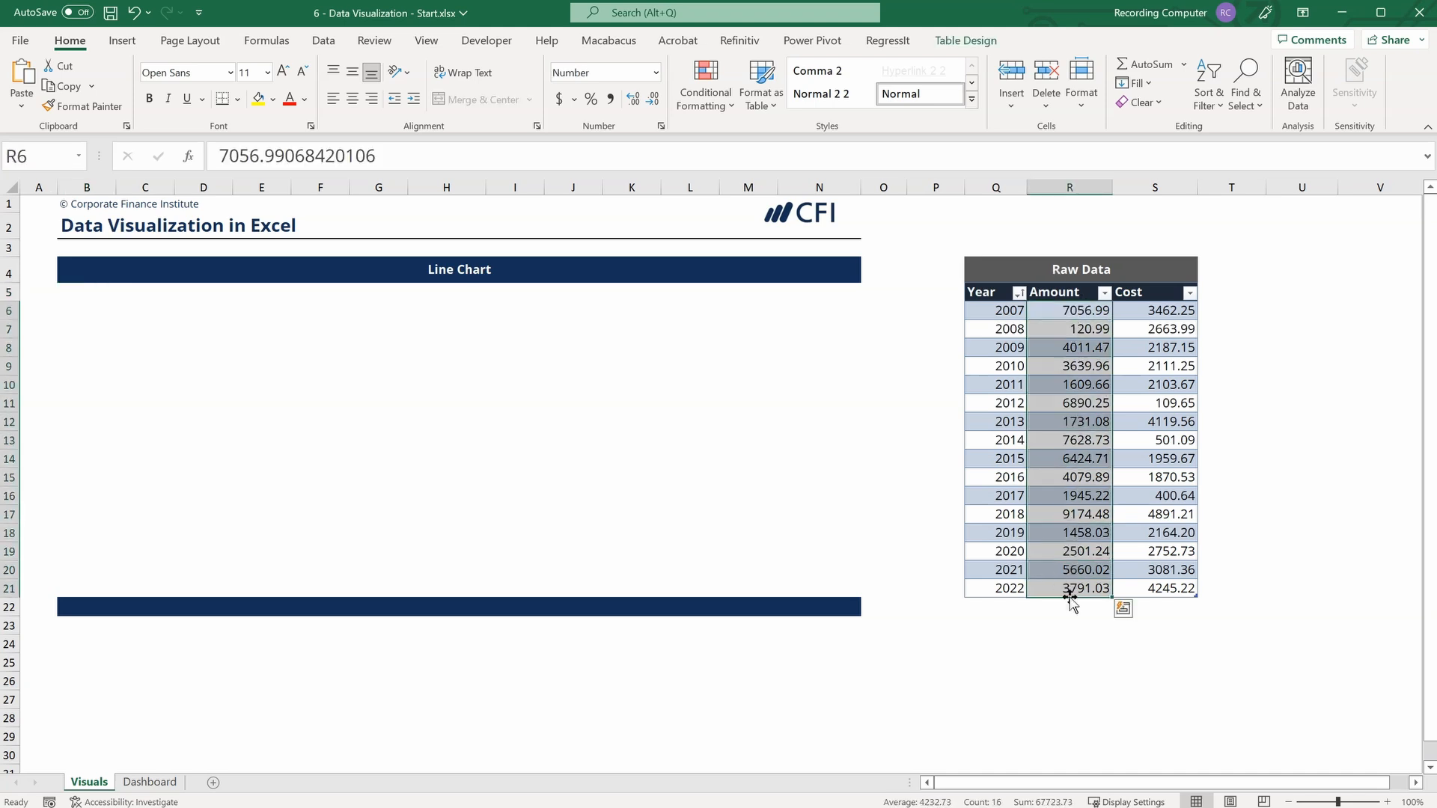
pyautogui.click(133, 41)
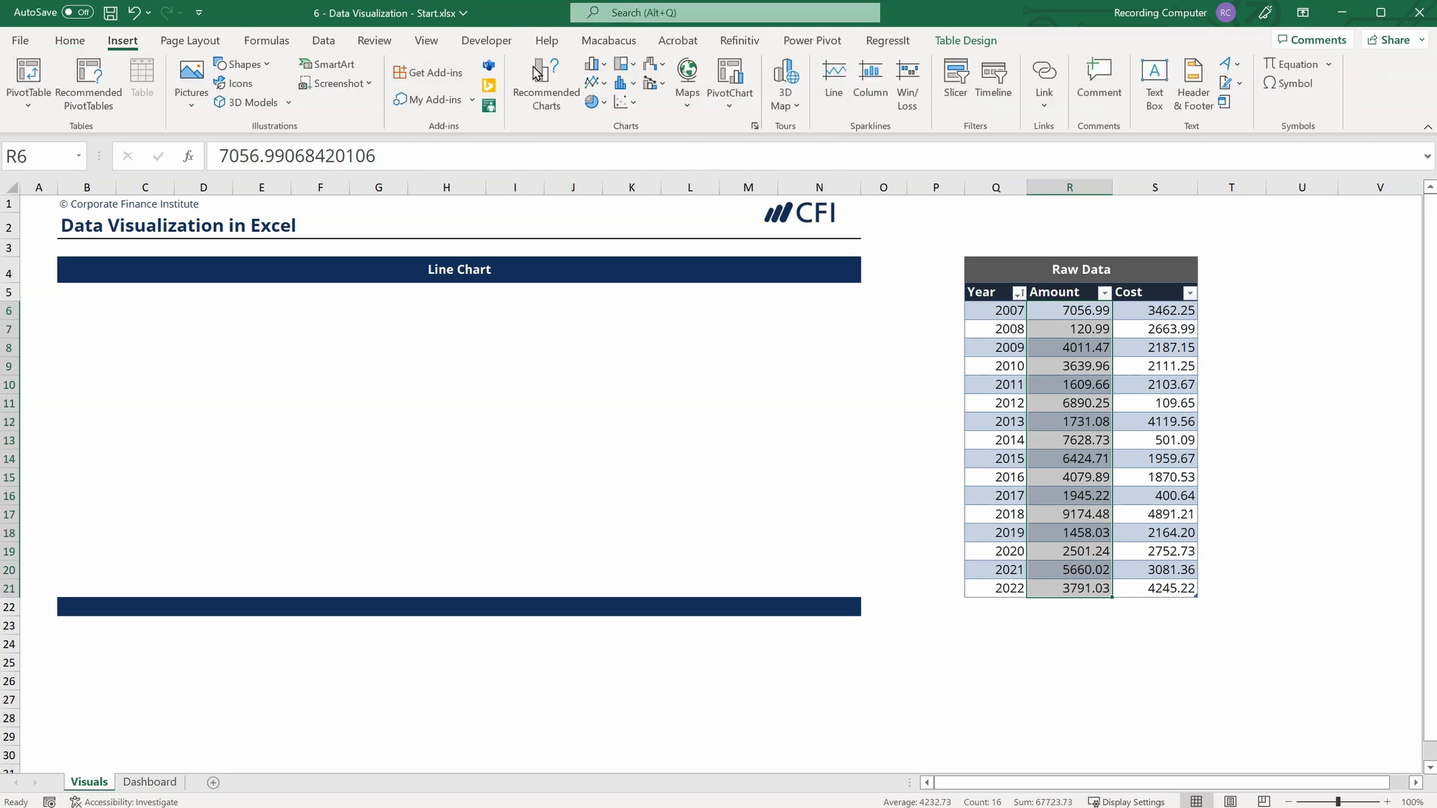
pyautogui.click(601, 89)
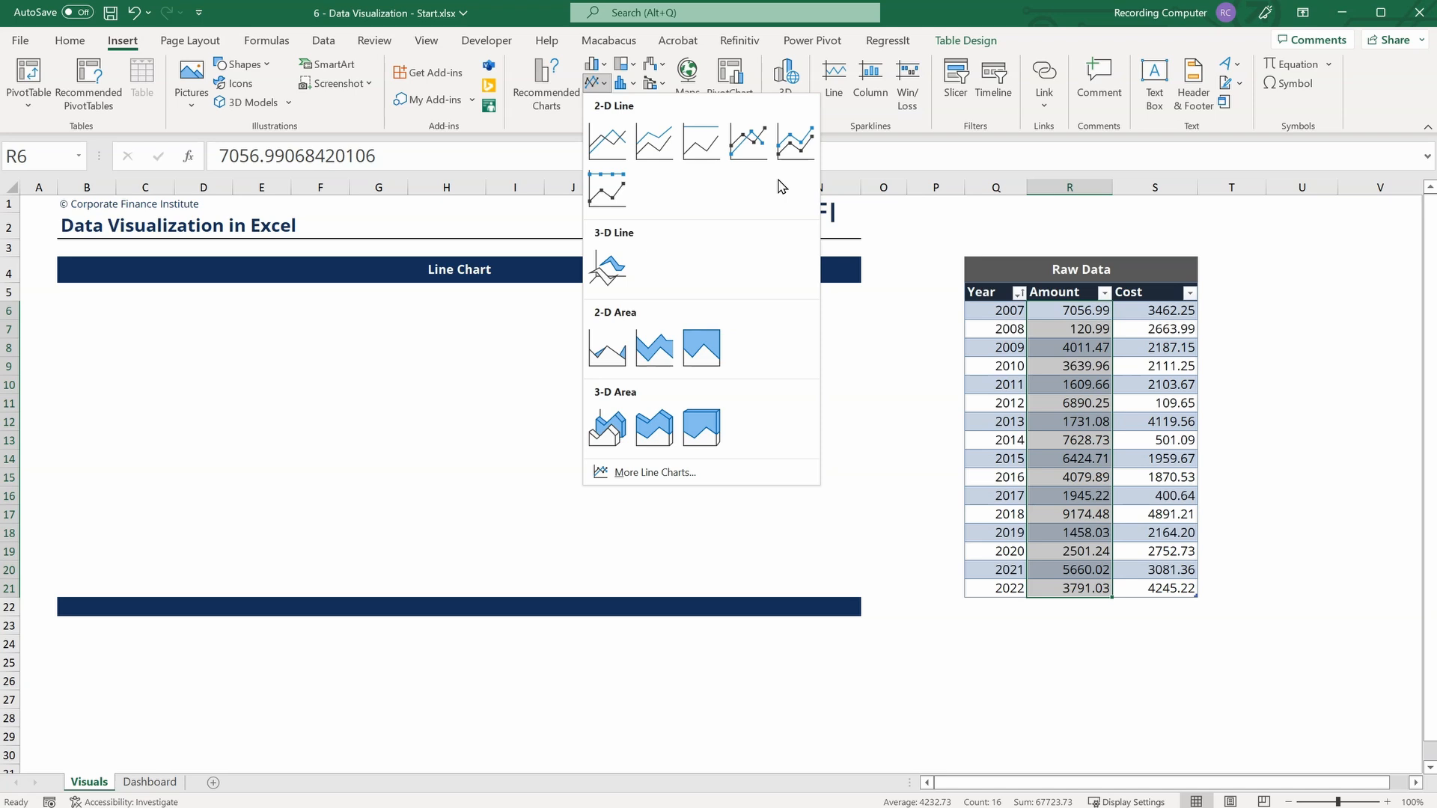
pyautogui.click(604, 141)
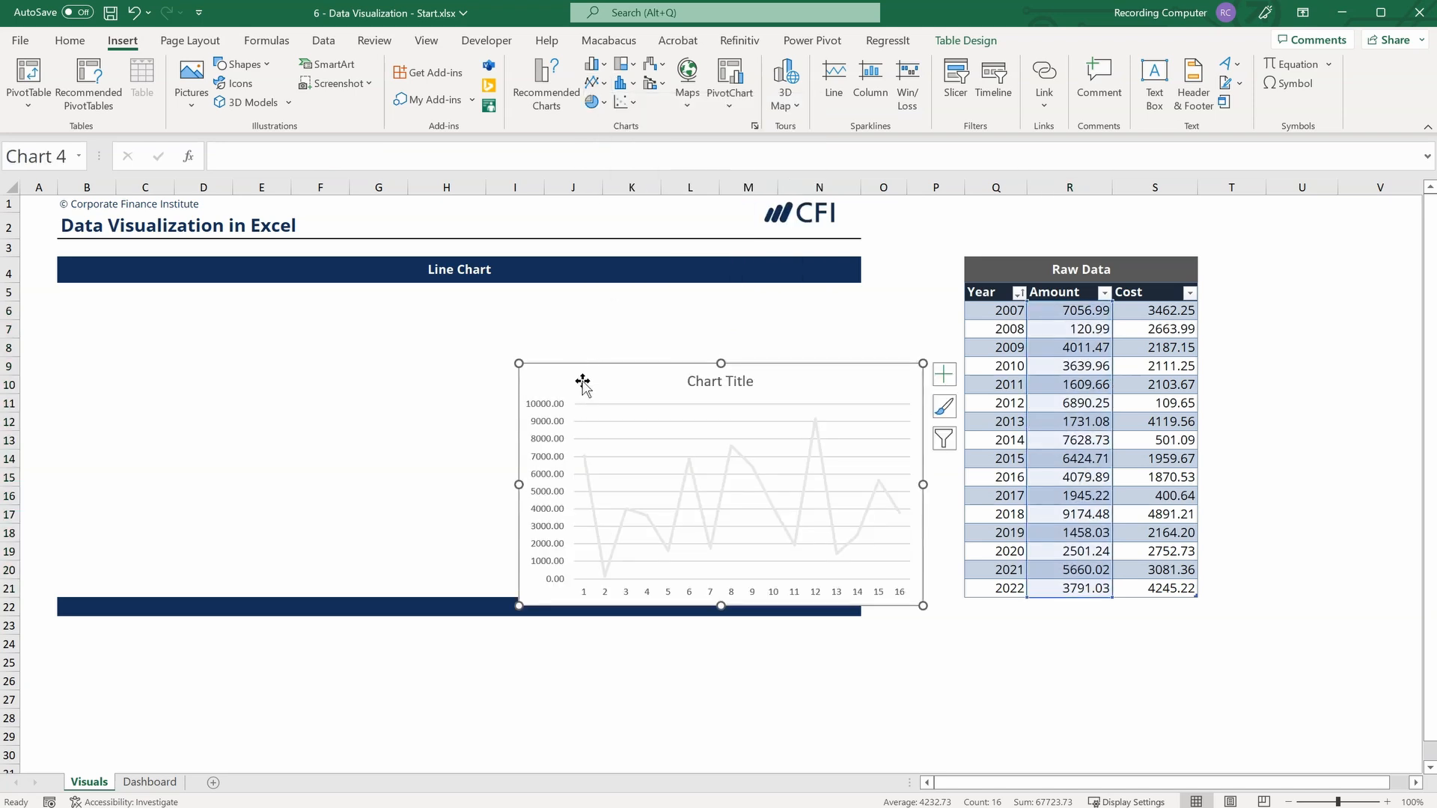
pyautogui.moveTo(580, 382); pyautogui.dragTo(122, 302)
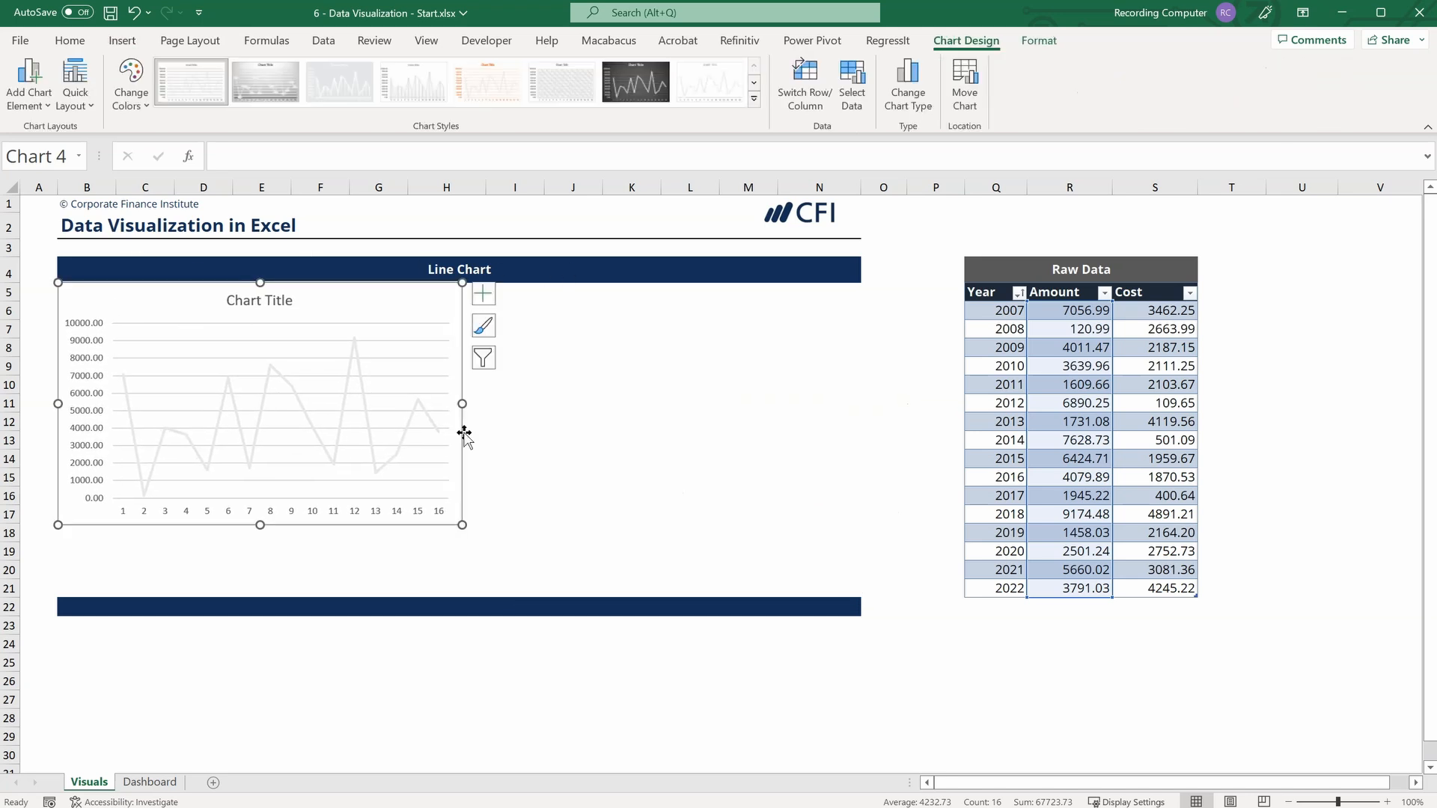
pyautogui.moveTo(461, 525); pyautogui.dragTo(860, 599)
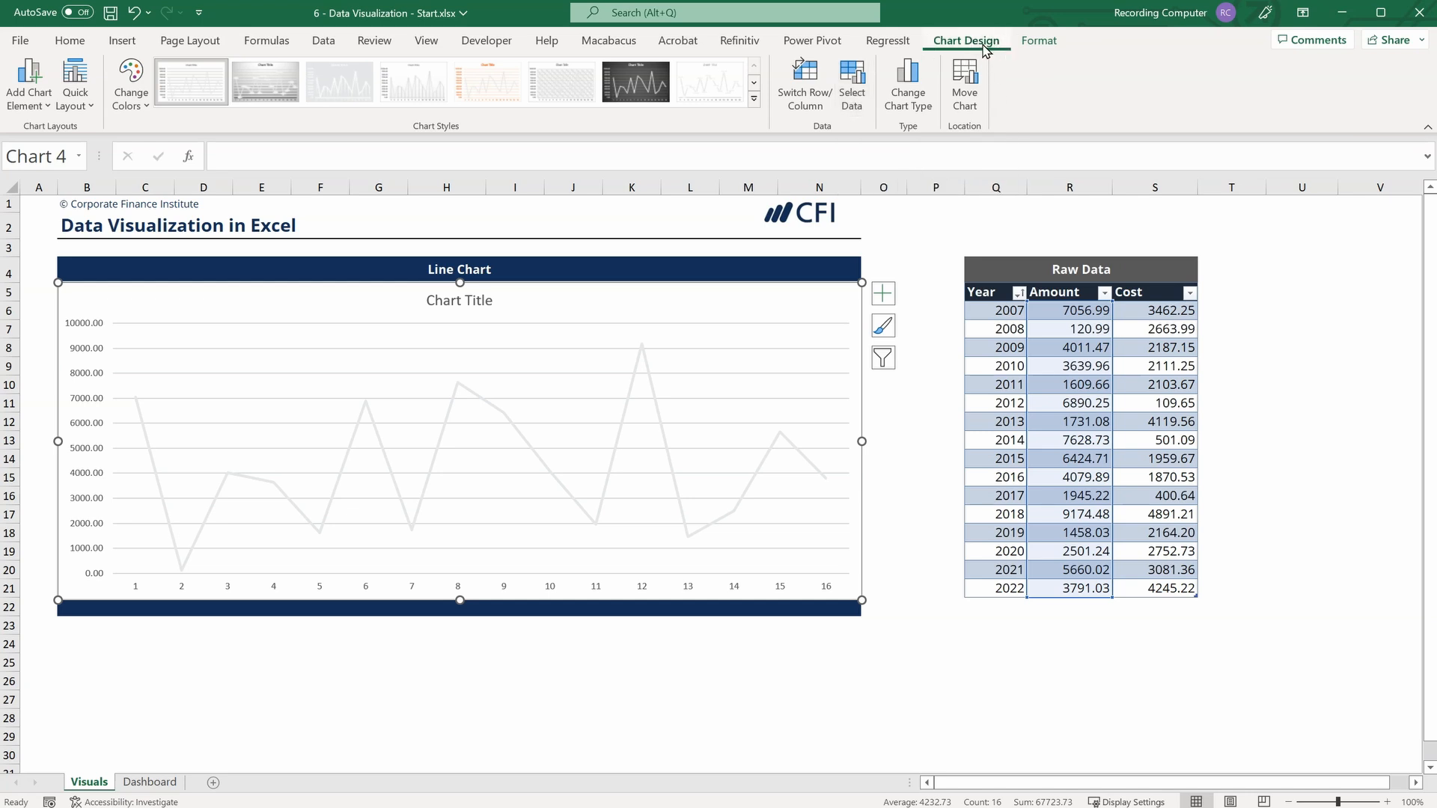
# Set the line chart's horizontal axis labels to the years in Q6:Q21.
pyautogui.click(860, 83)
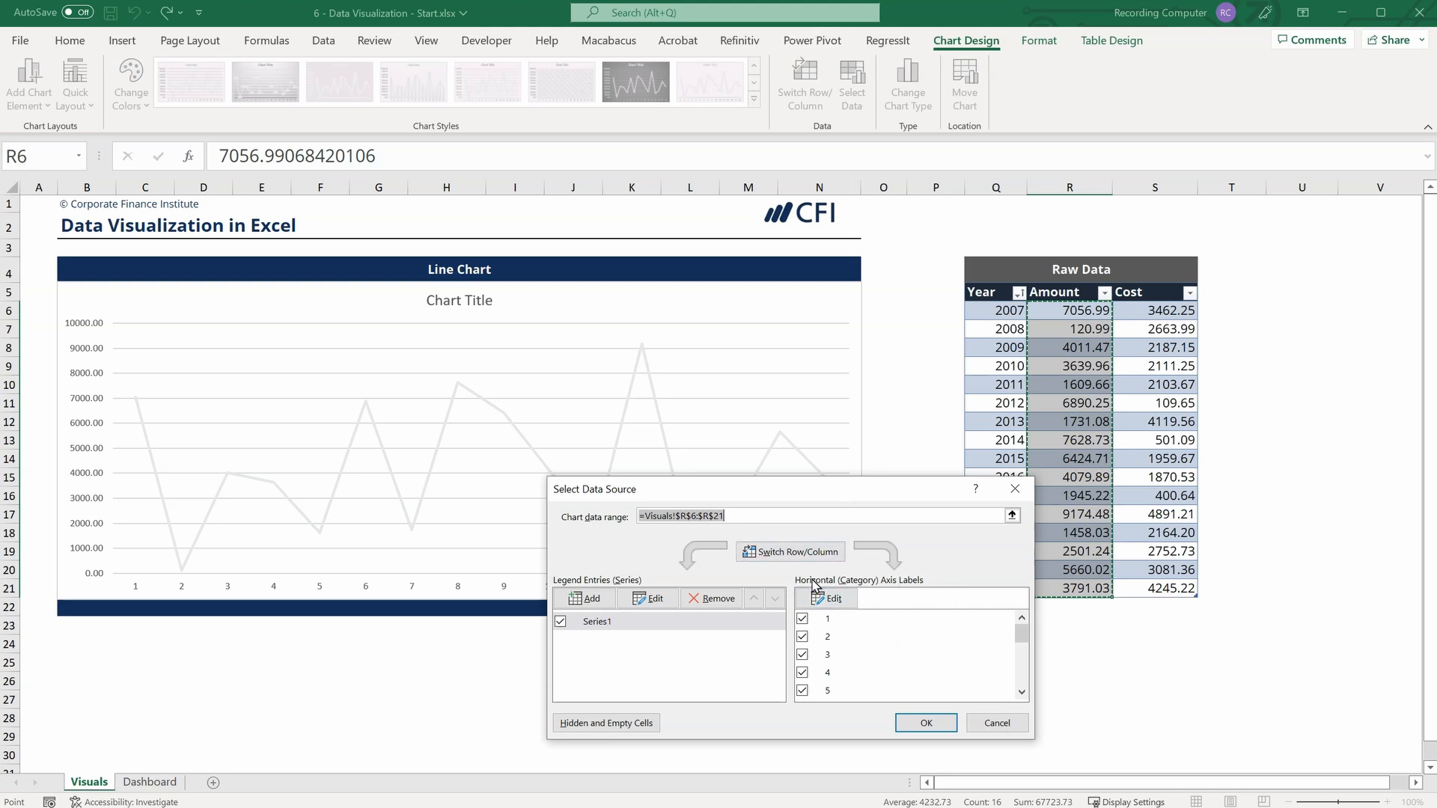
pyautogui.click(823, 599)
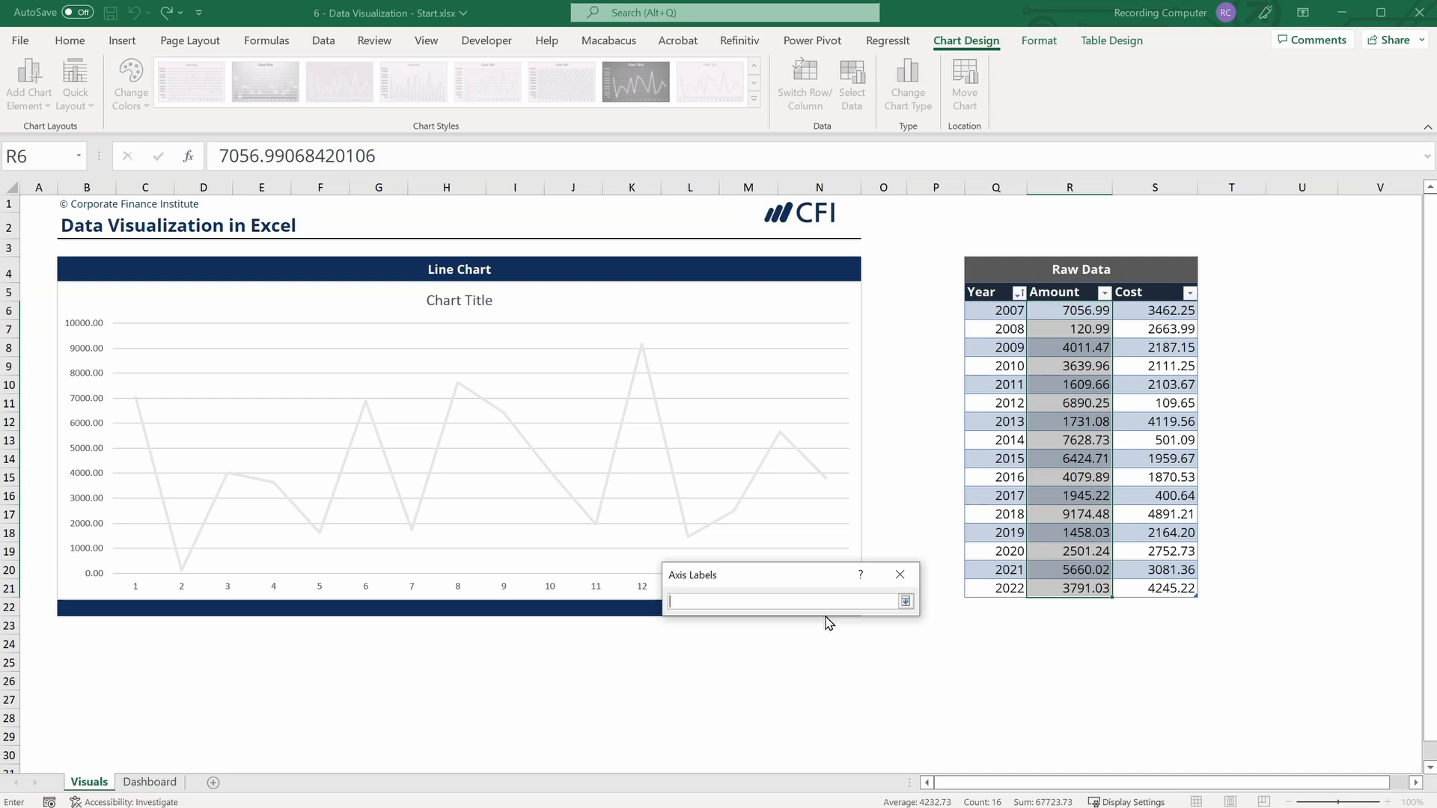
pyautogui.moveTo(1000, 310); pyautogui.dragTo(988, 585)
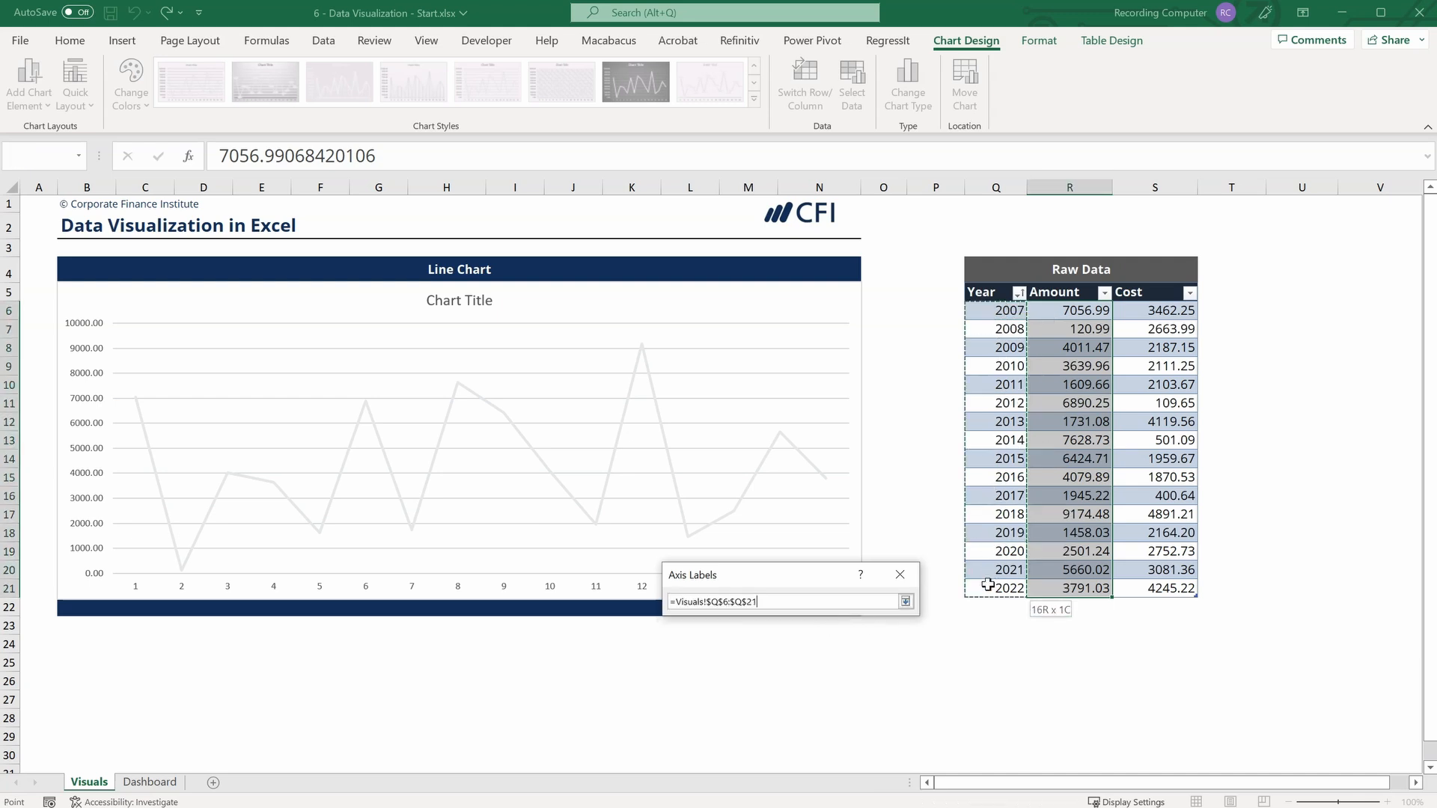
pyautogui.click(906, 602)
pyautogui.click(810, 638)
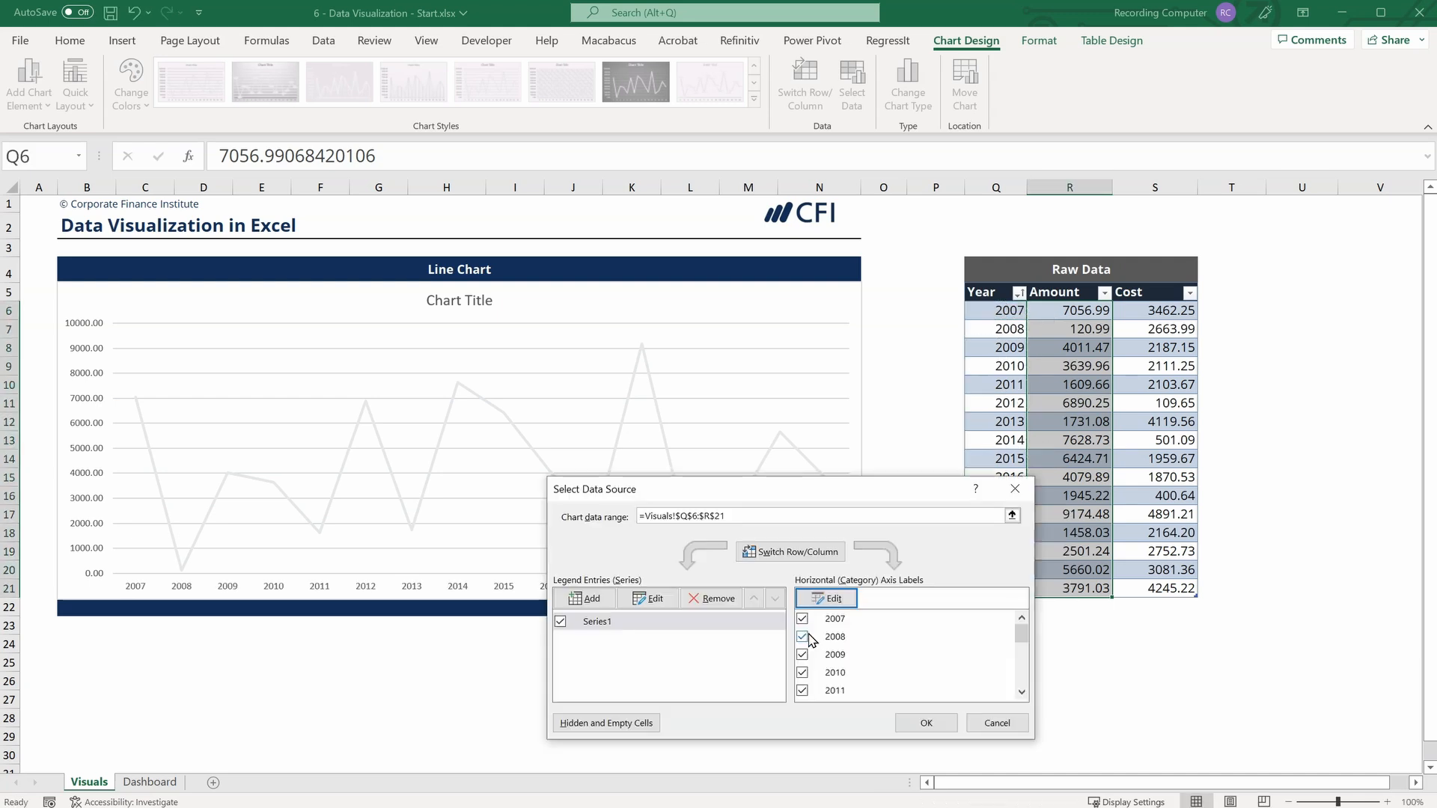
pyautogui.click(926, 724)
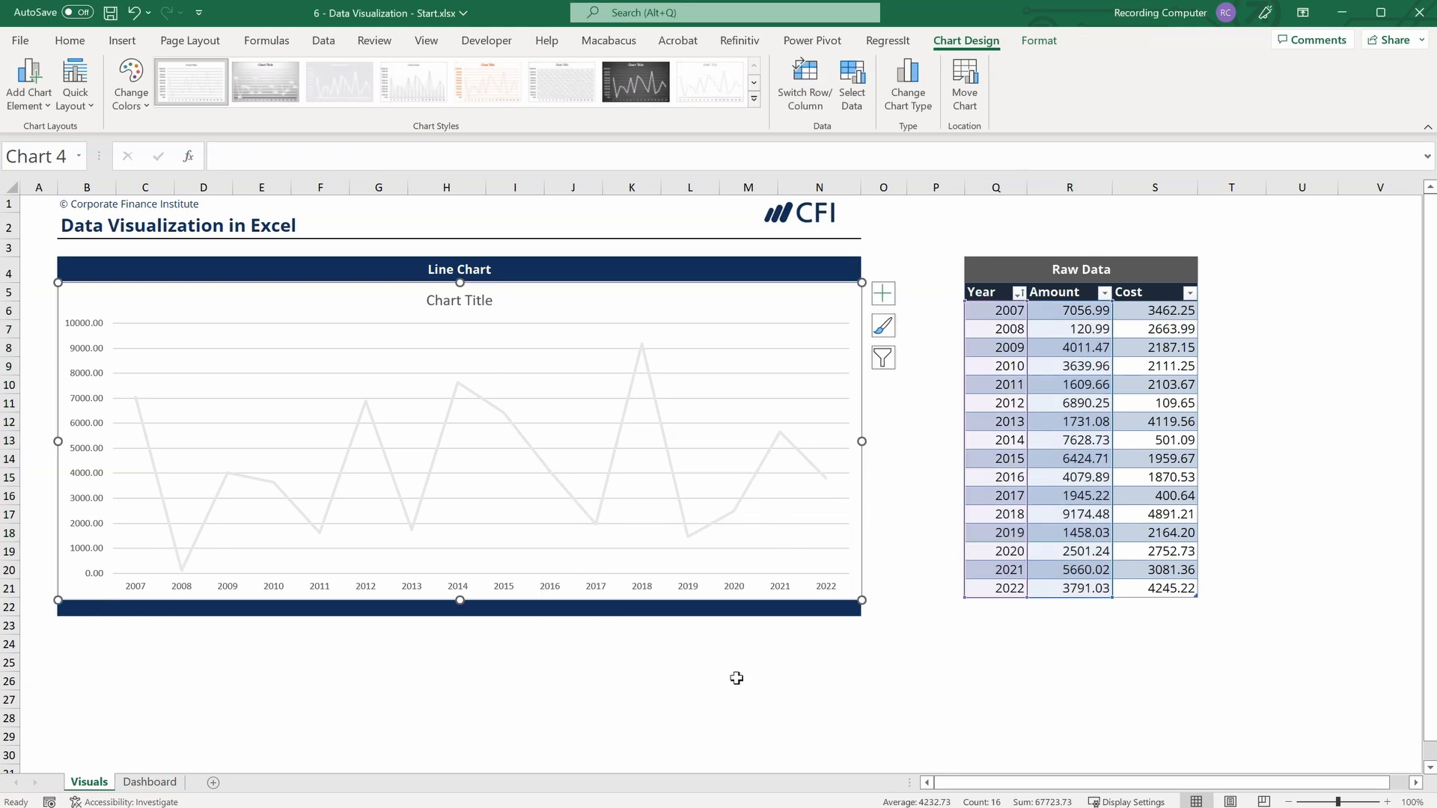
# Link the line chart's series name to the Amount header in cell R5.
pyautogui.click(856, 75)
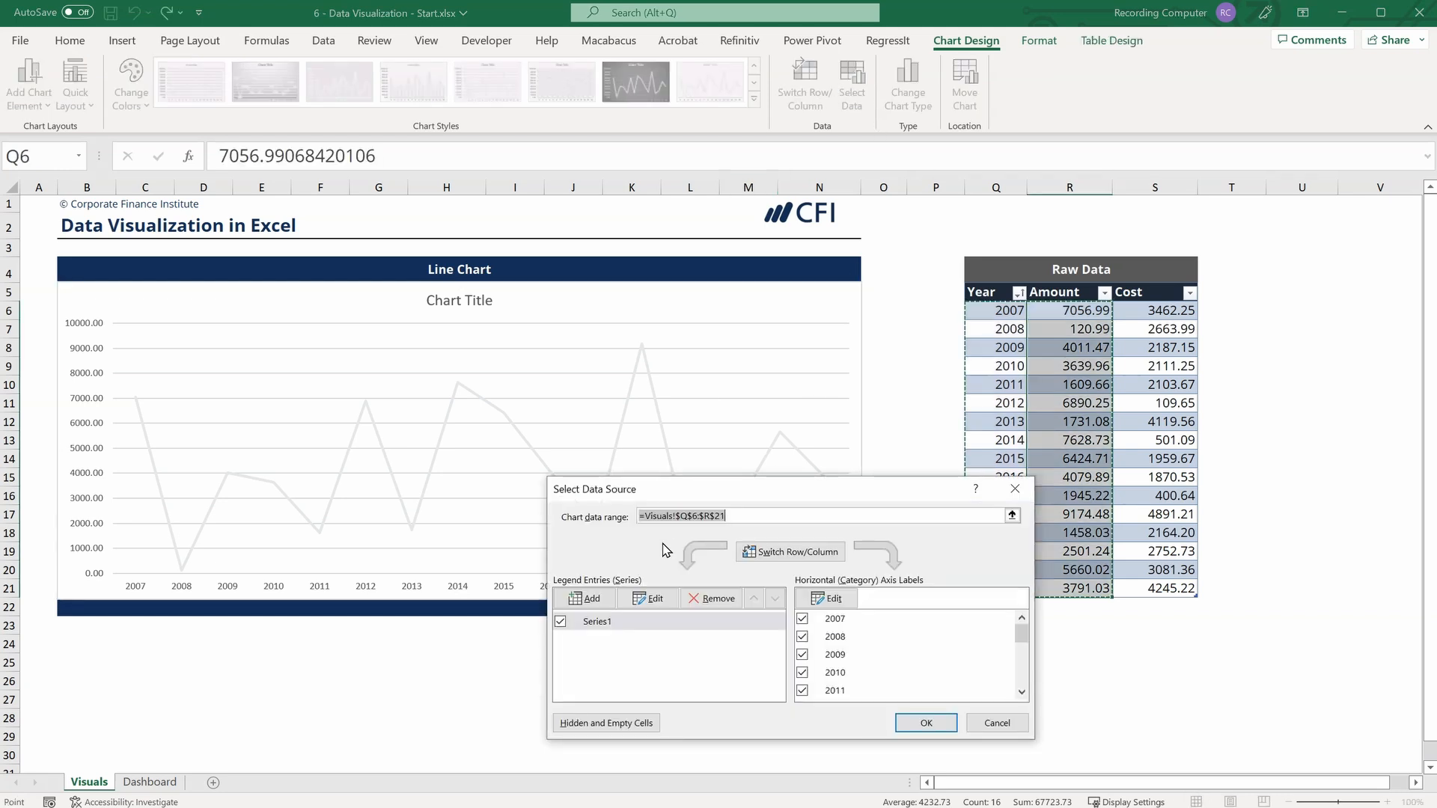
pyautogui.click(605, 623)
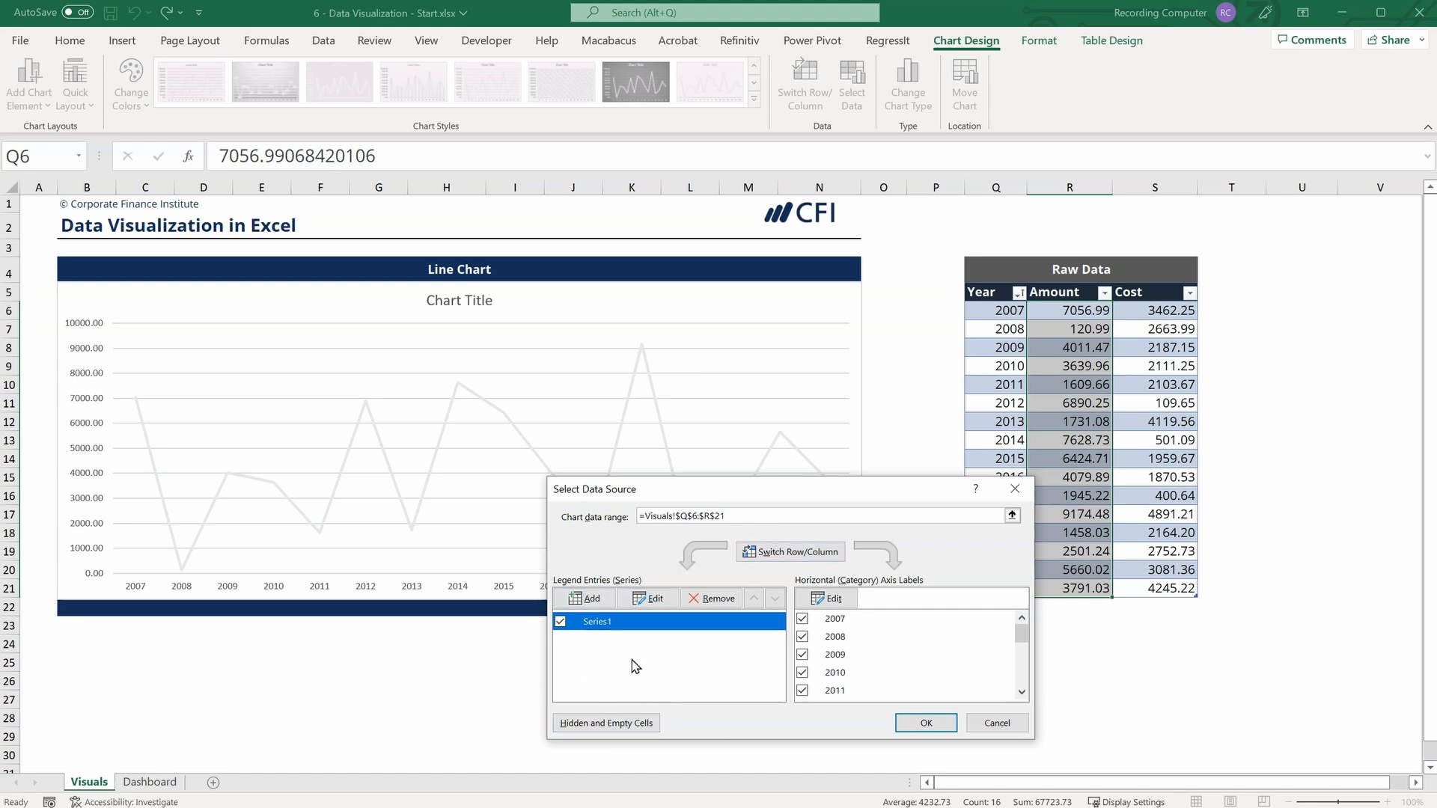
pyautogui.click(652, 599)
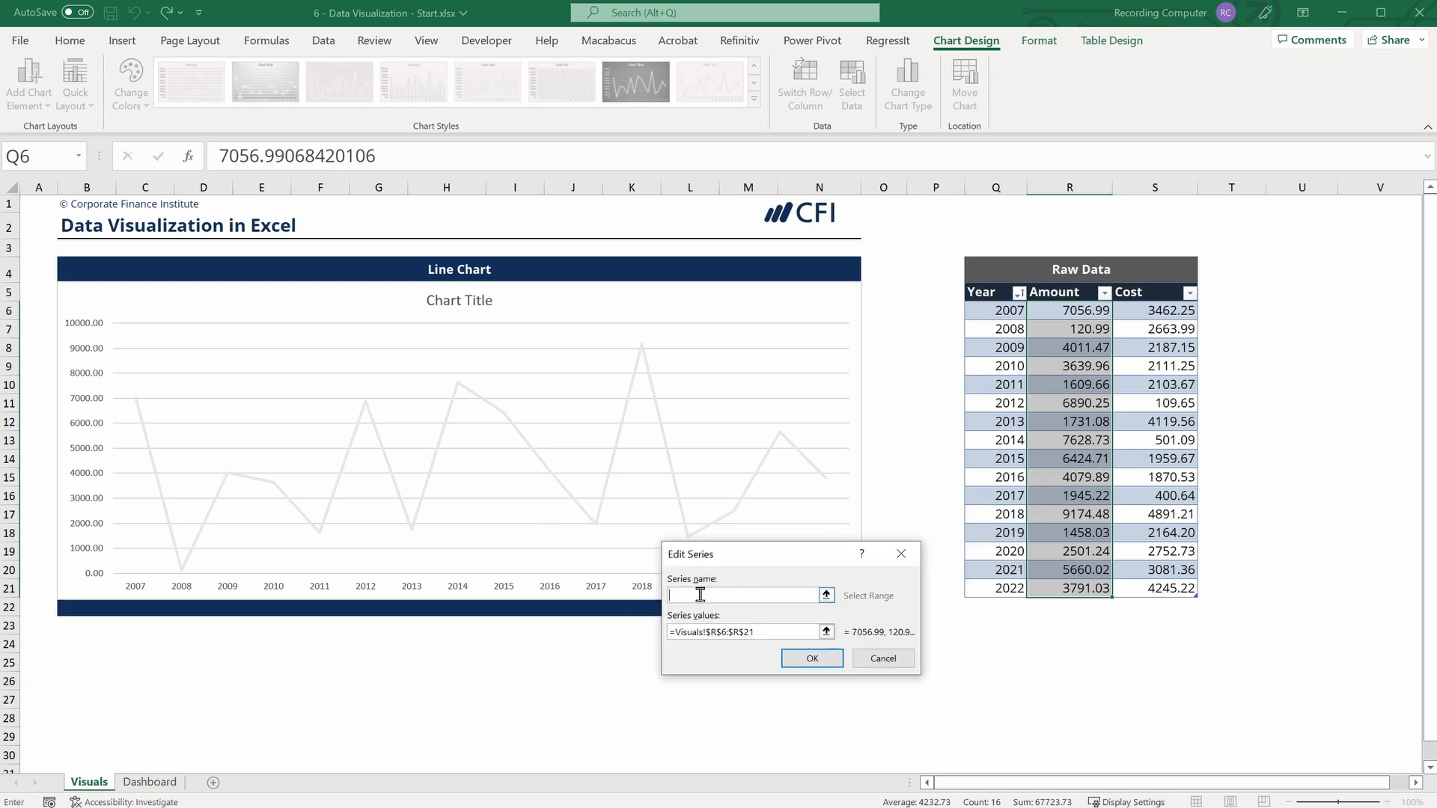
pyautogui.click(826, 595)
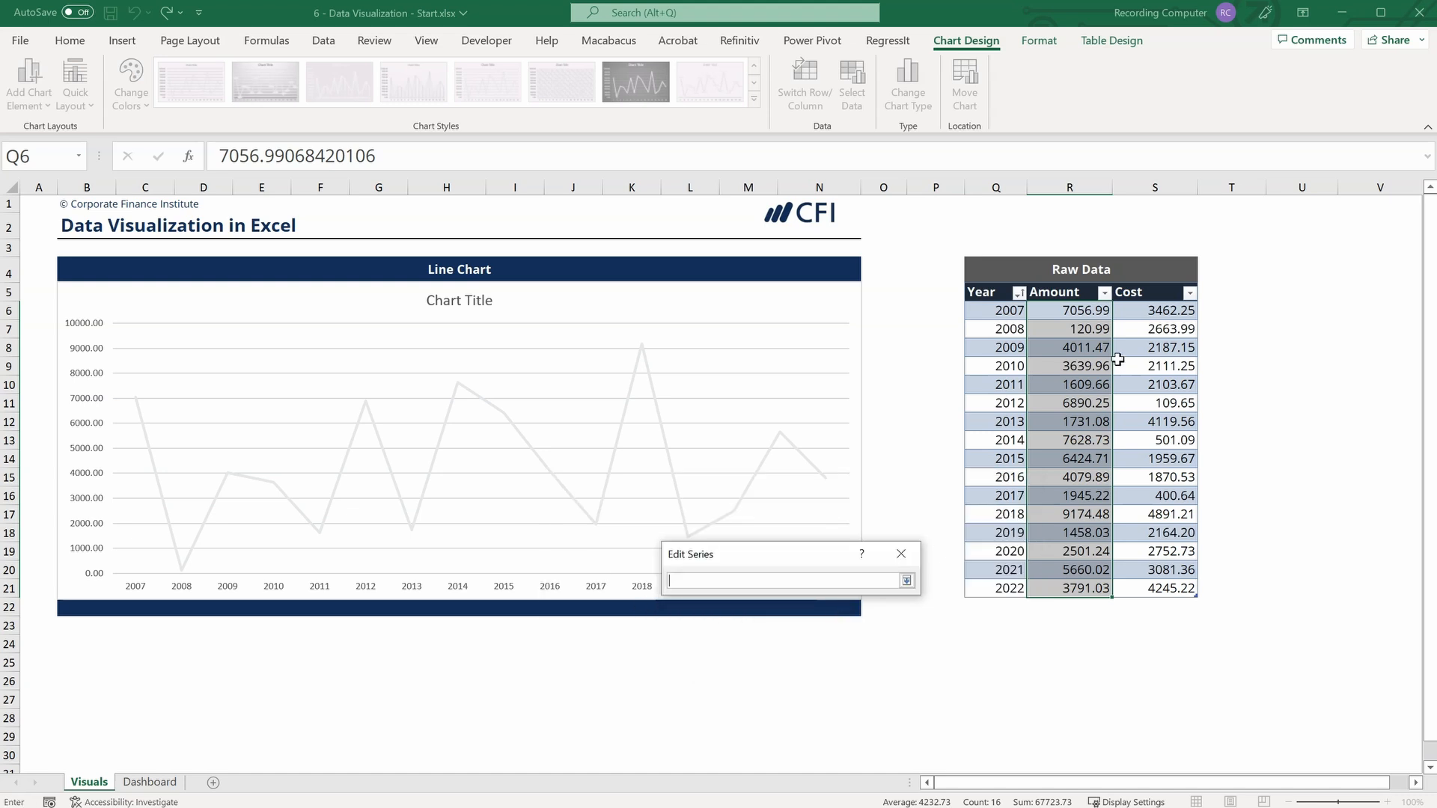
pyautogui.click(1062, 292)
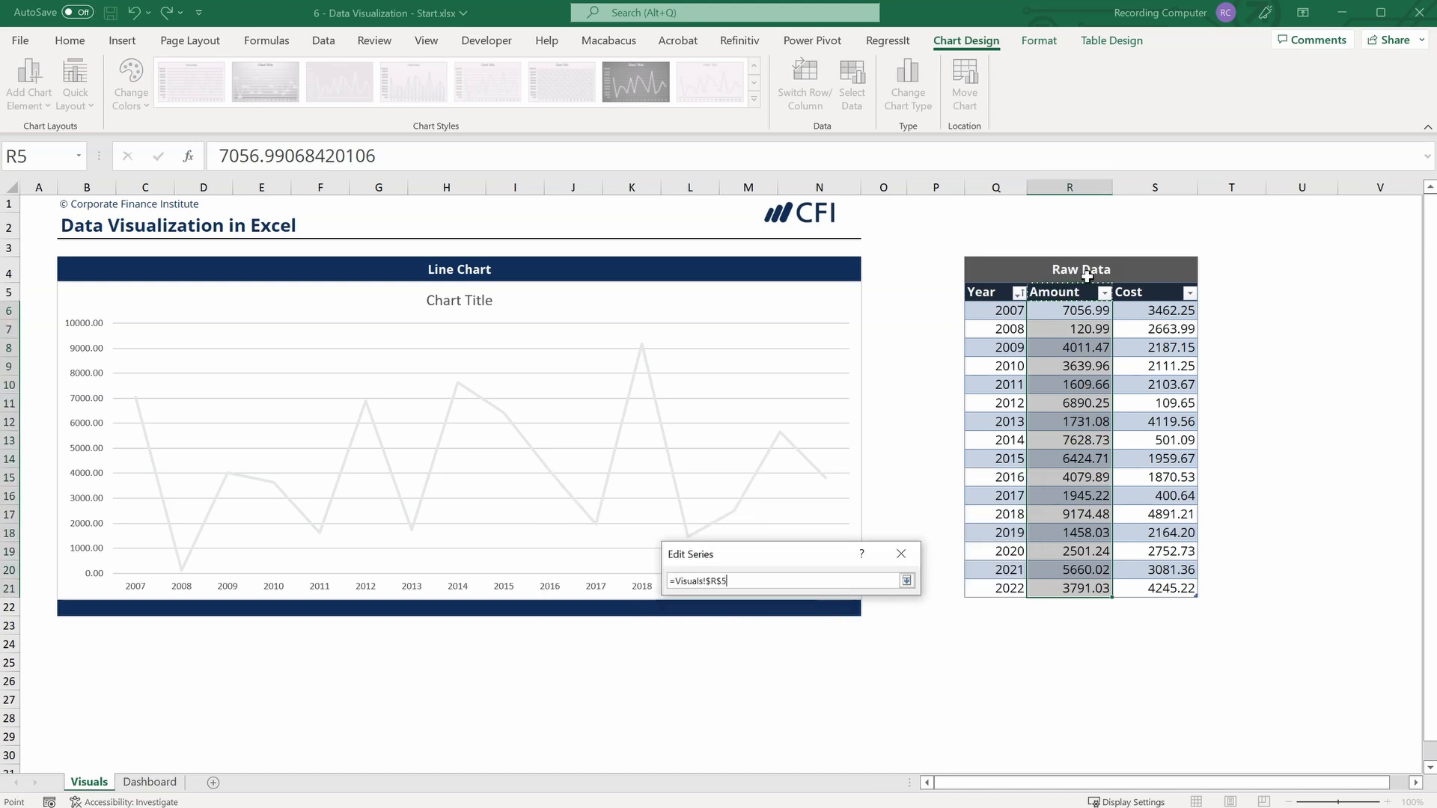
pyautogui.click(906, 581)
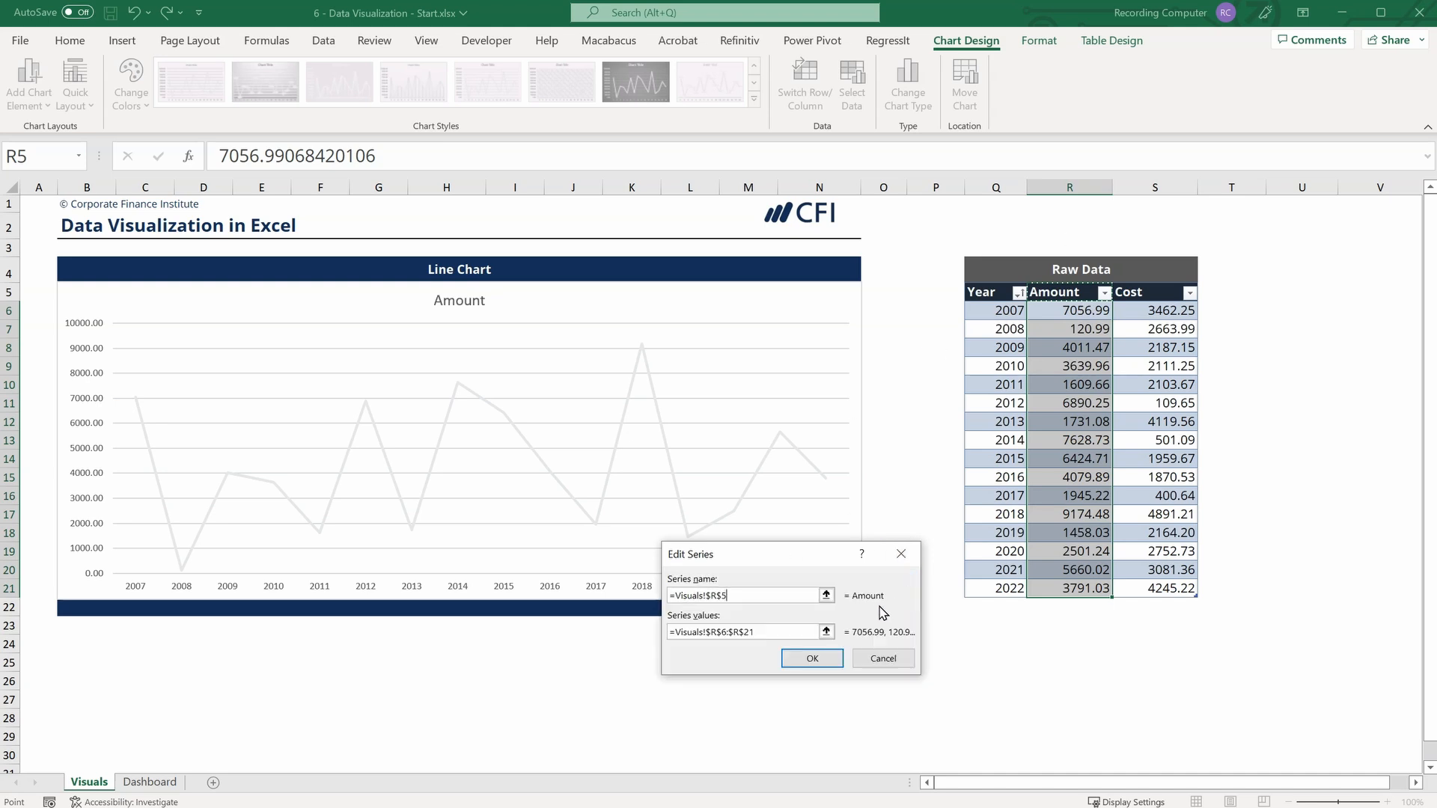
pyautogui.click(812, 659)
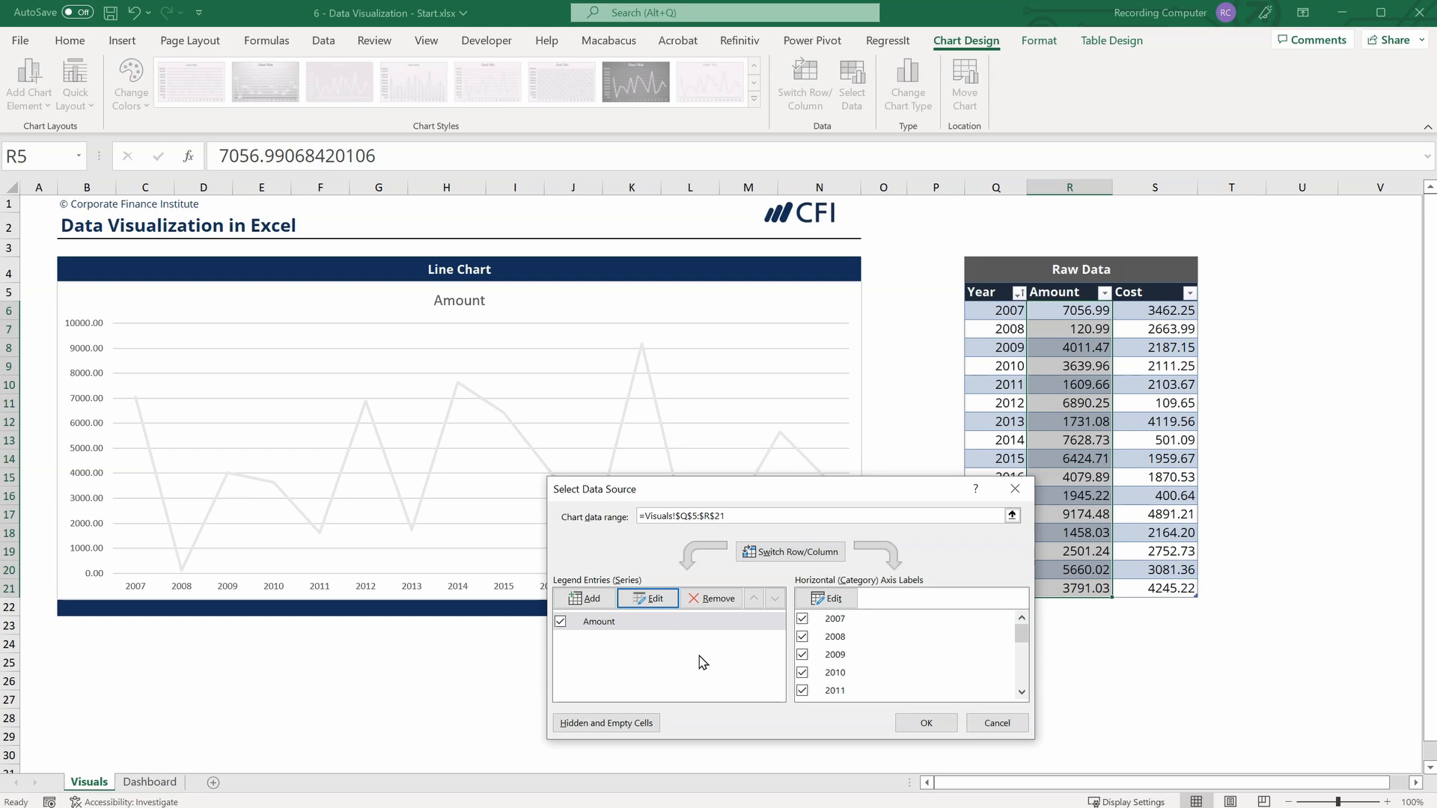
pyautogui.click(925, 723)
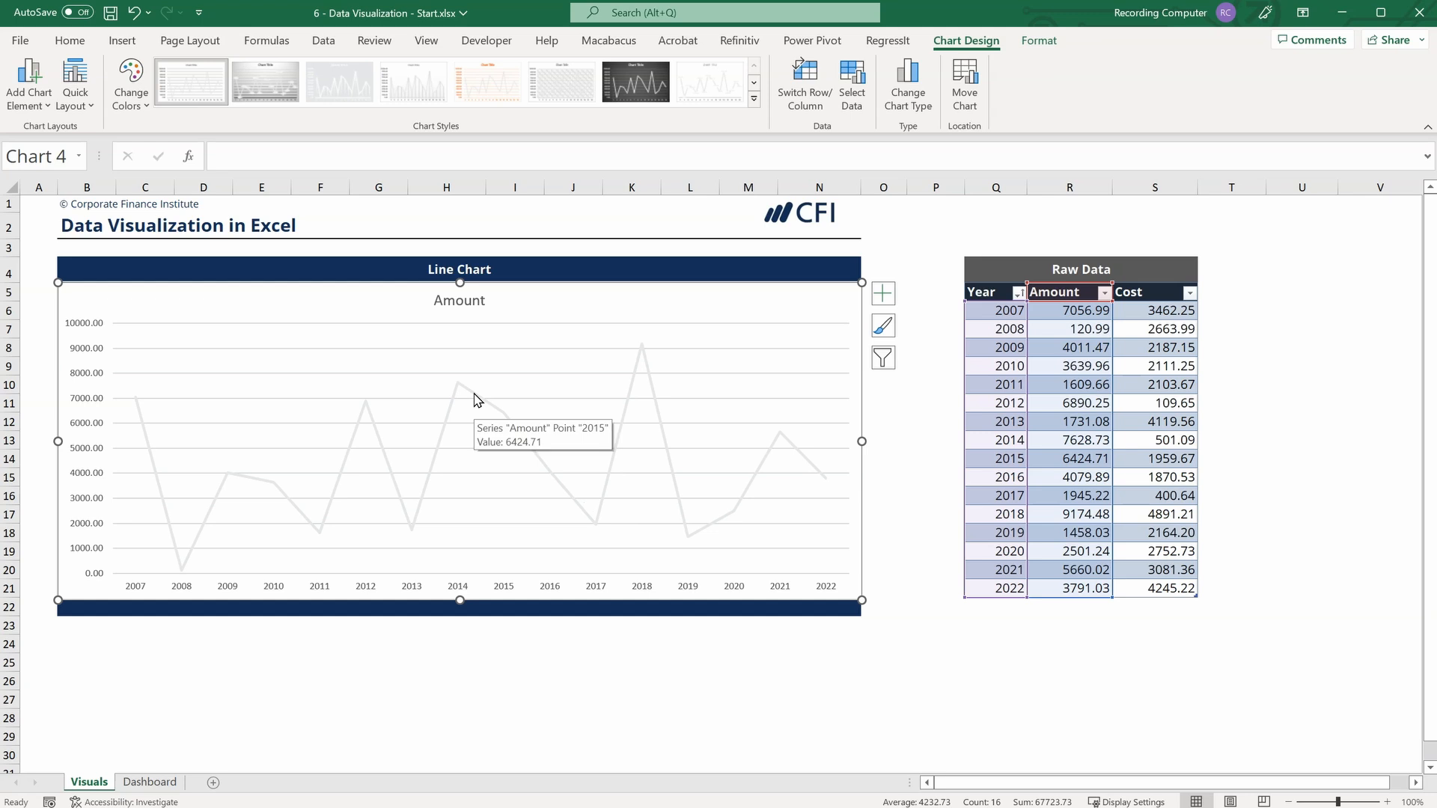
# Format the Amount series in the line chart with a solid orange line from the theme colors.
pyautogui.click(477, 399)
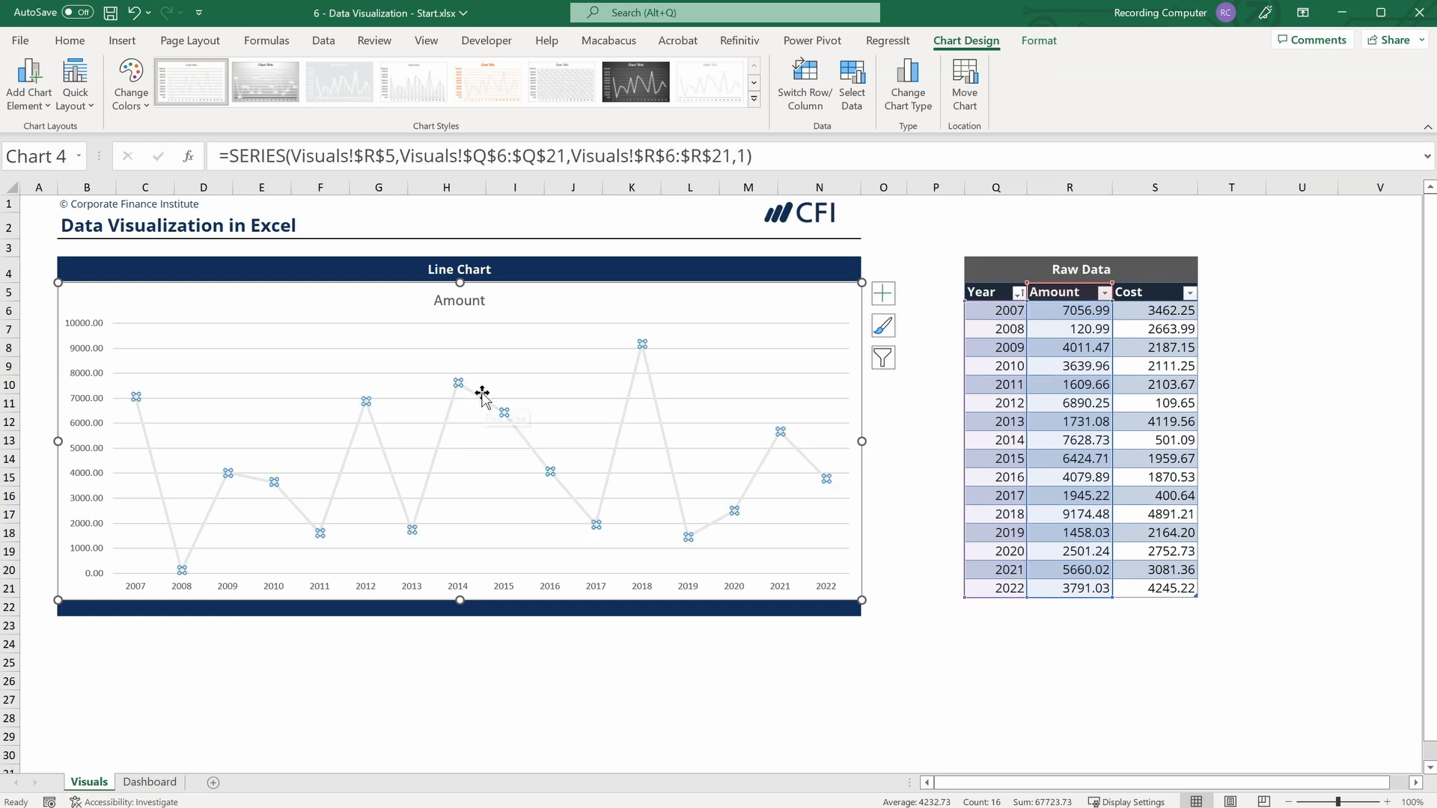
pyautogui.rightClick(480, 399)
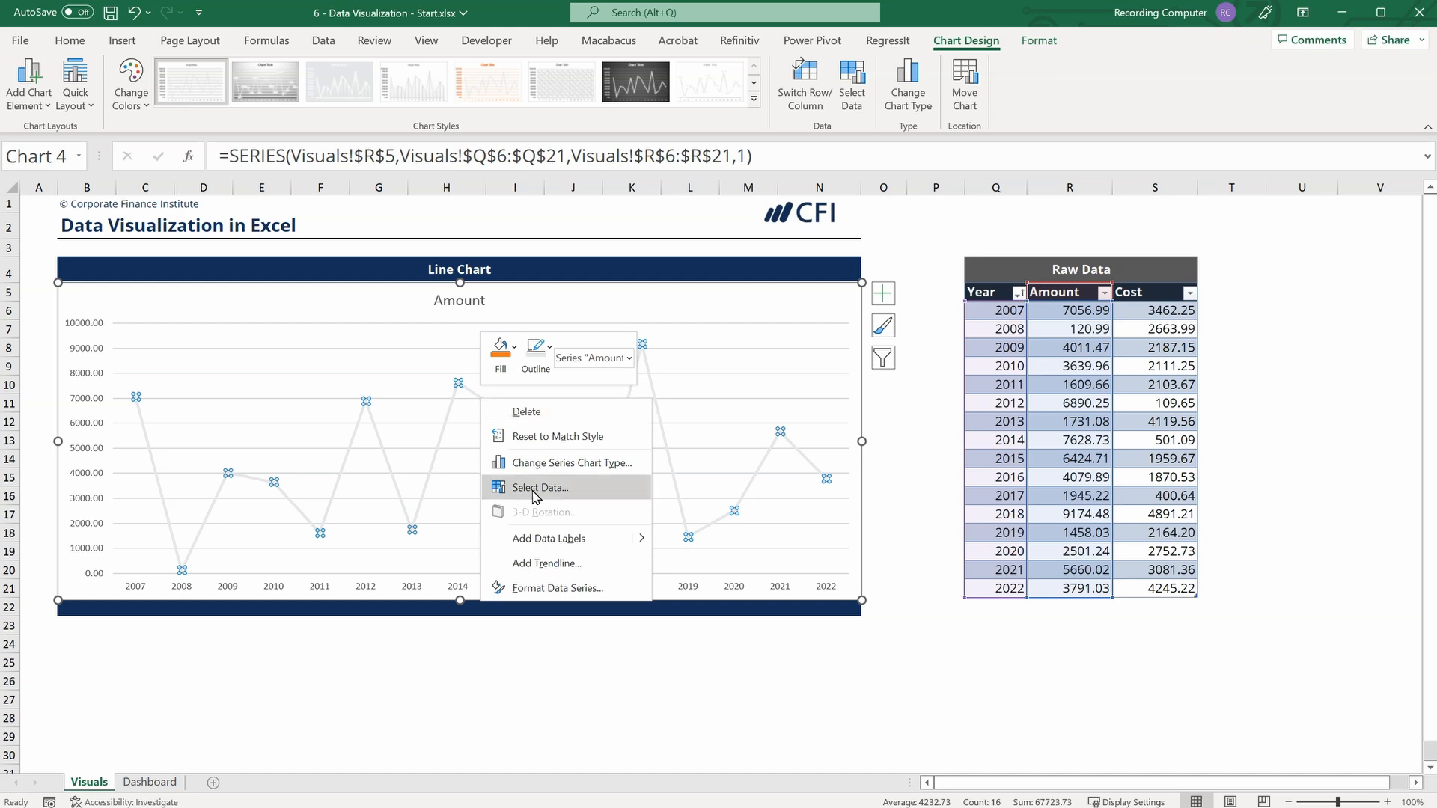
pyautogui.click(546, 588)
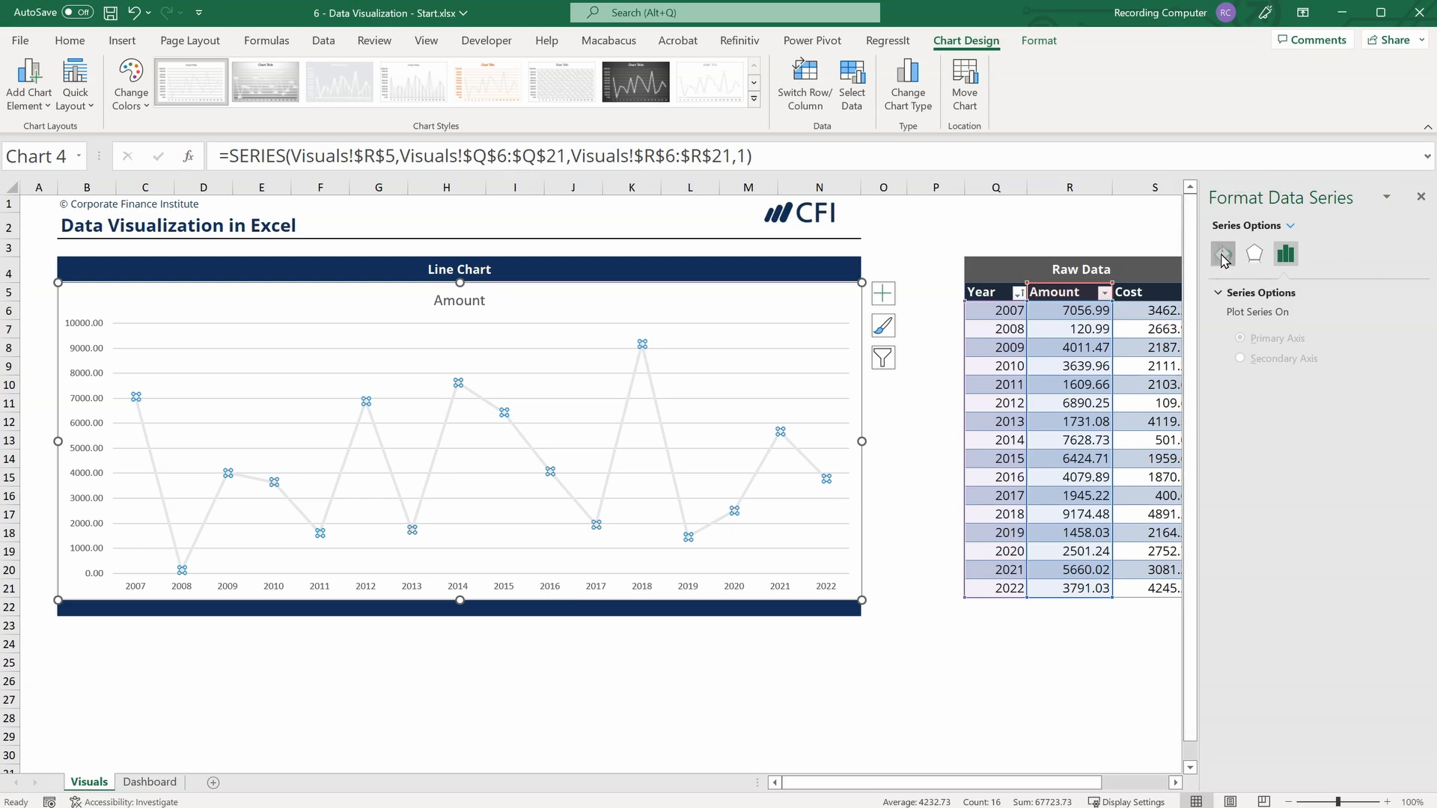
pyautogui.click(1224, 256)
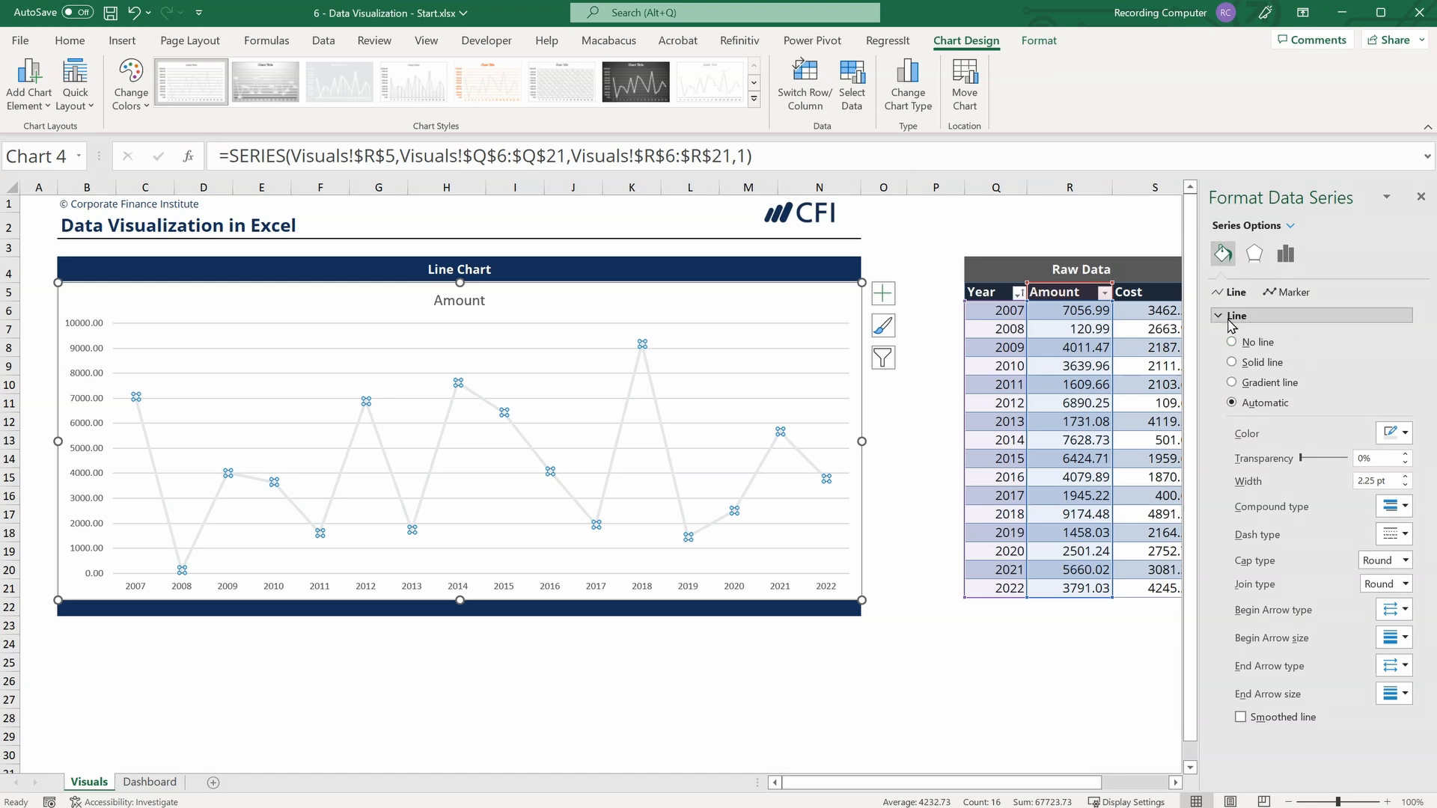
pyautogui.click(1405, 435)
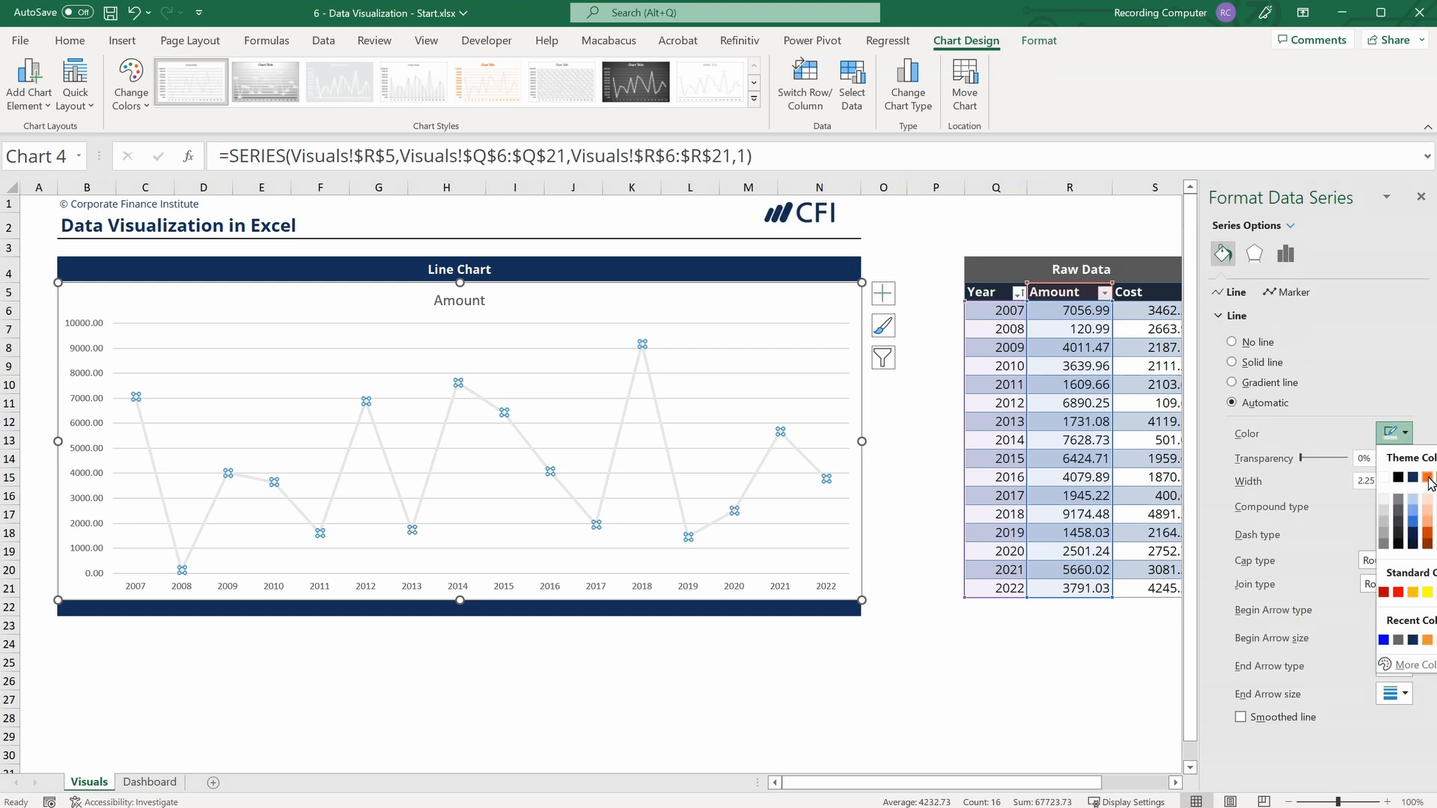
pyautogui.click(1427, 478)
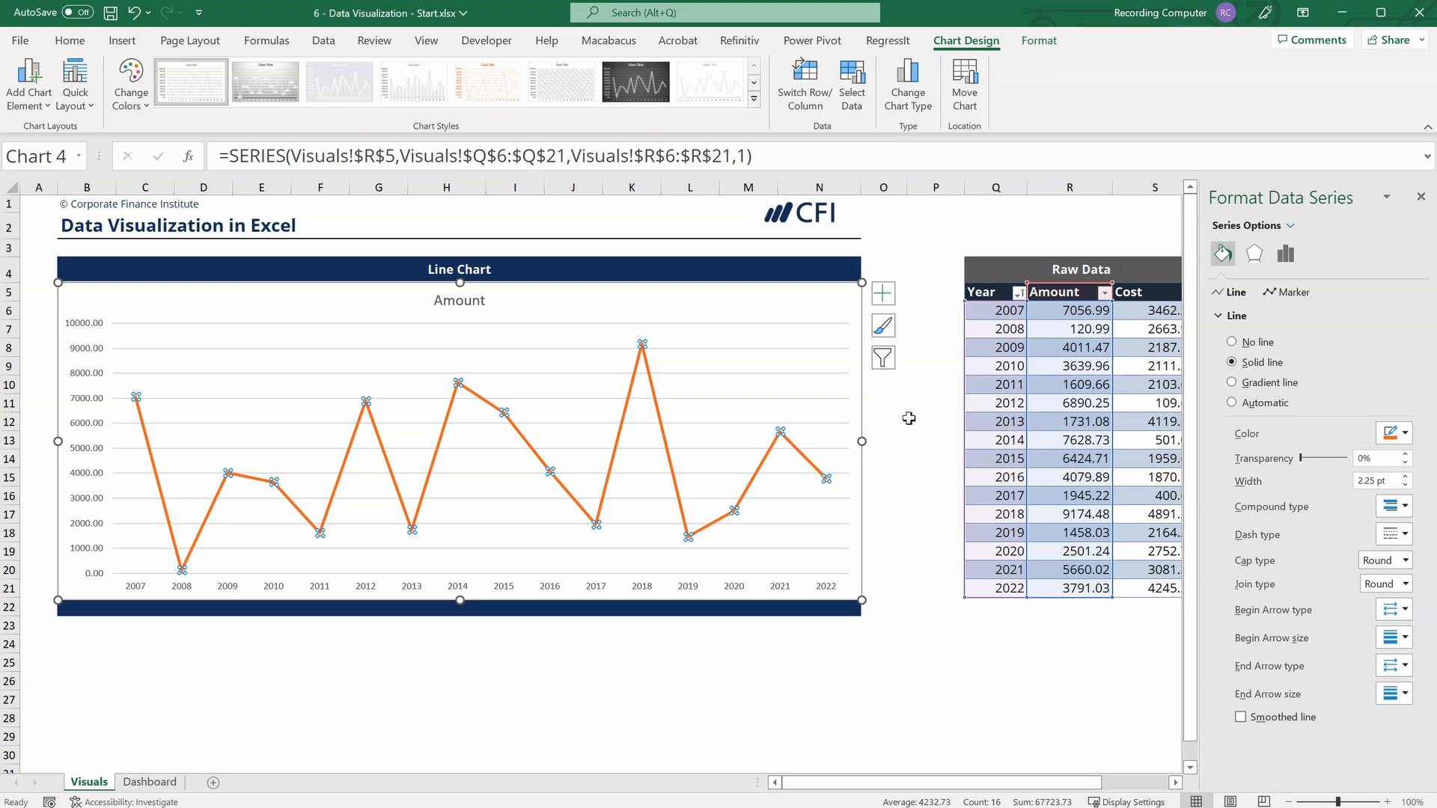
pyautogui.click(908, 419)
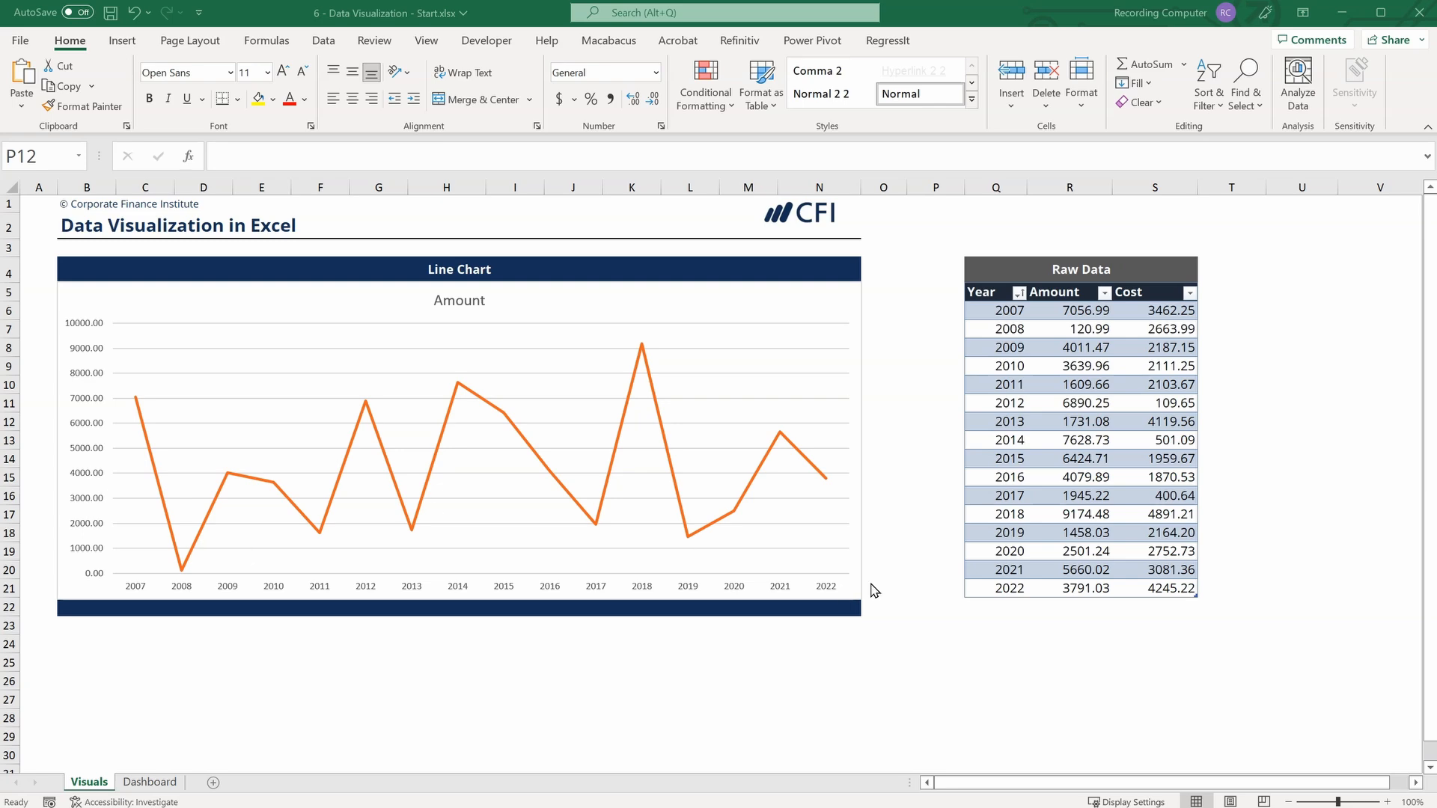
# Insert a scatter chart of the Amount and Cost values in R6:S21 and place it directly below the line chart, starting at row 23.
pyautogui.scroll(-2, 712, 524)
pyautogui.scroll(2, 713, 522)
pyautogui.moveTo(1089, 311); pyautogui.dragTo(1194, 597)
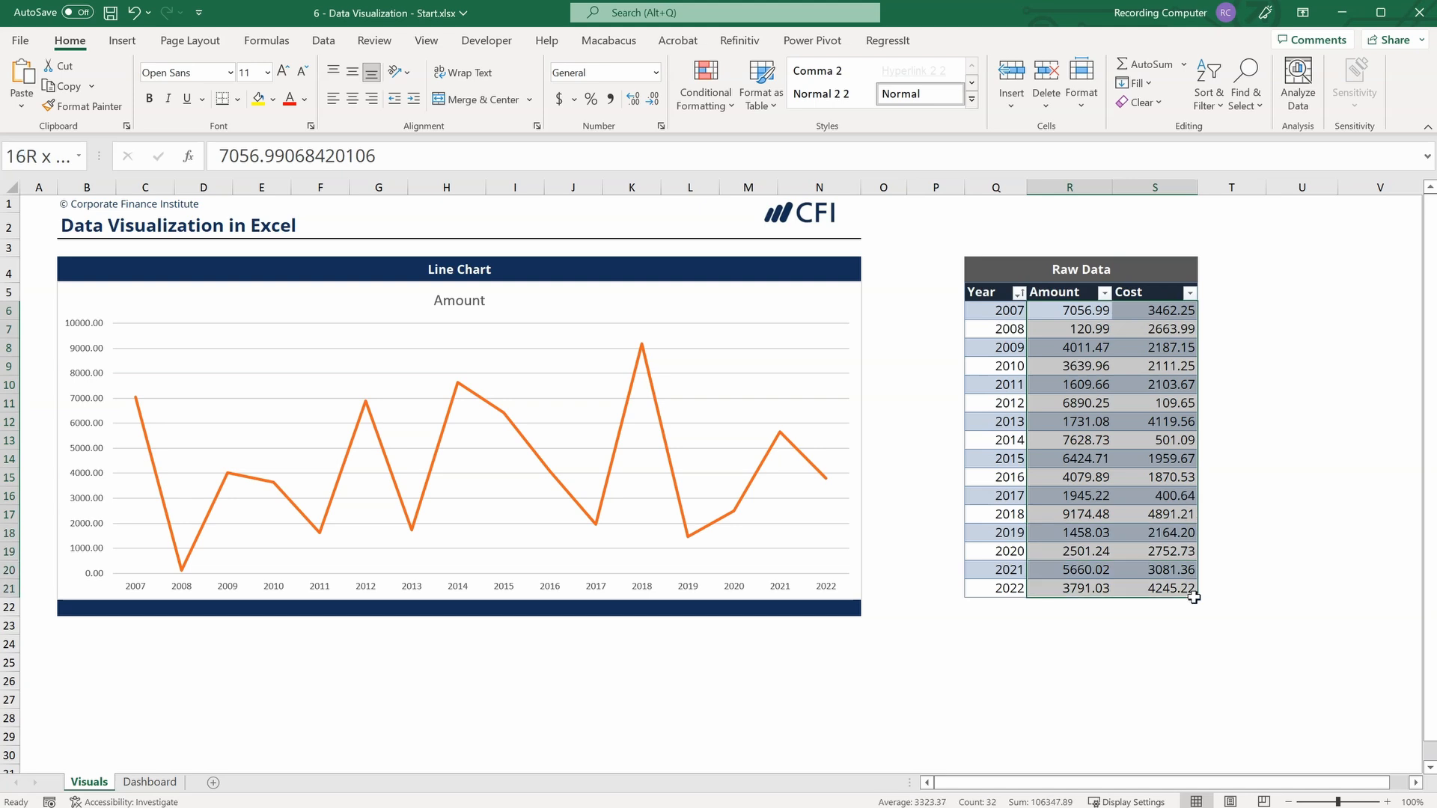
pyautogui.click(123, 42)
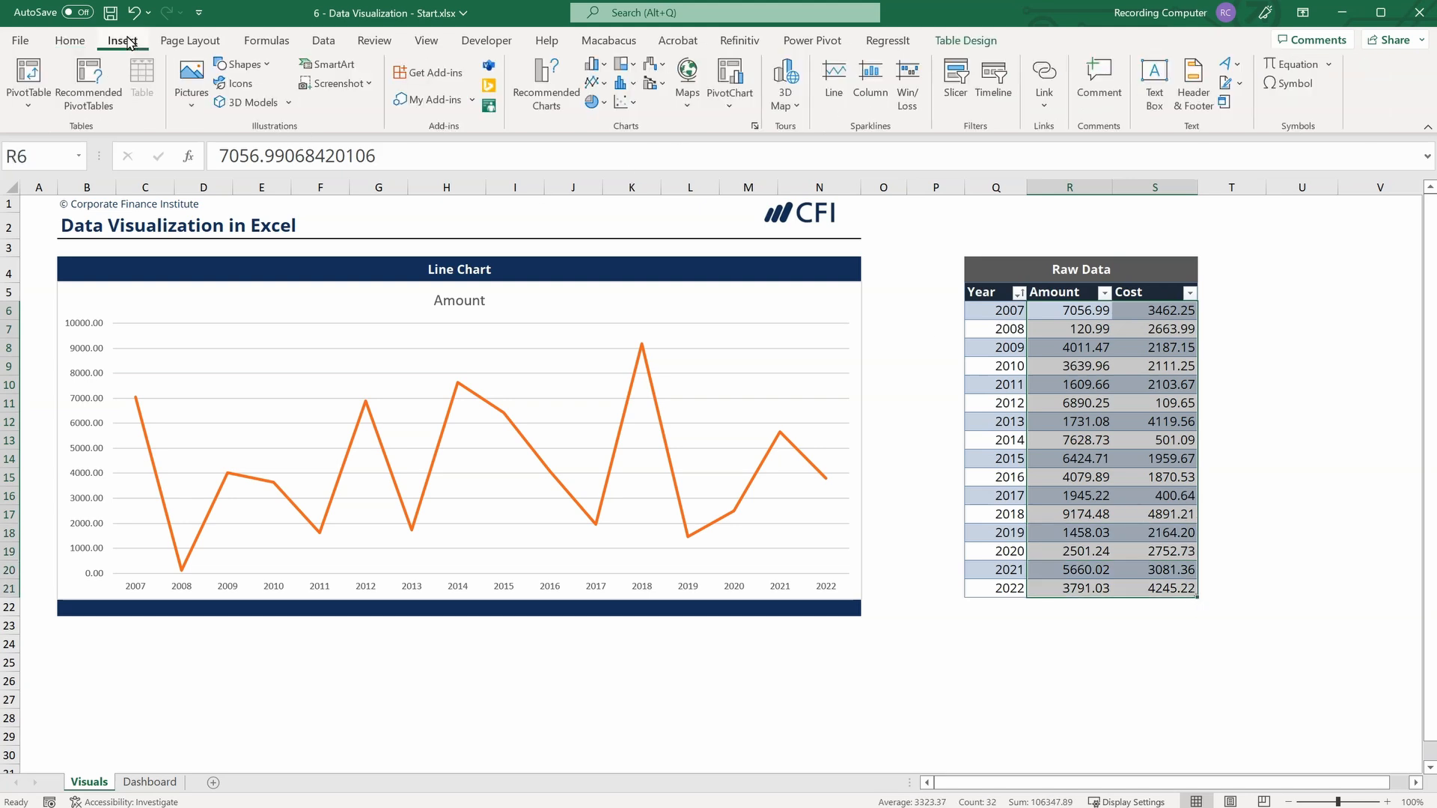
pyautogui.click(625, 103)
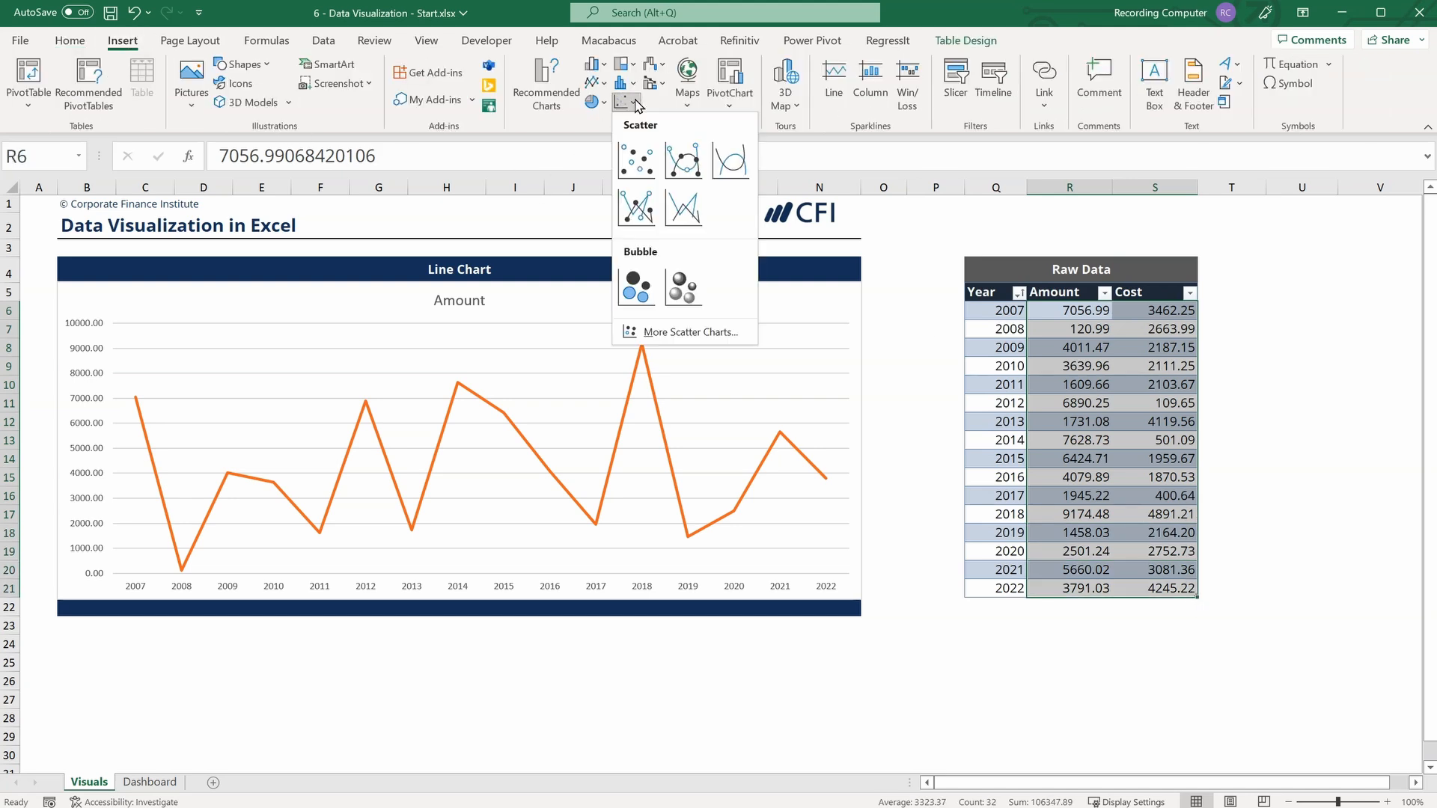
pyautogui.click(640, 159)
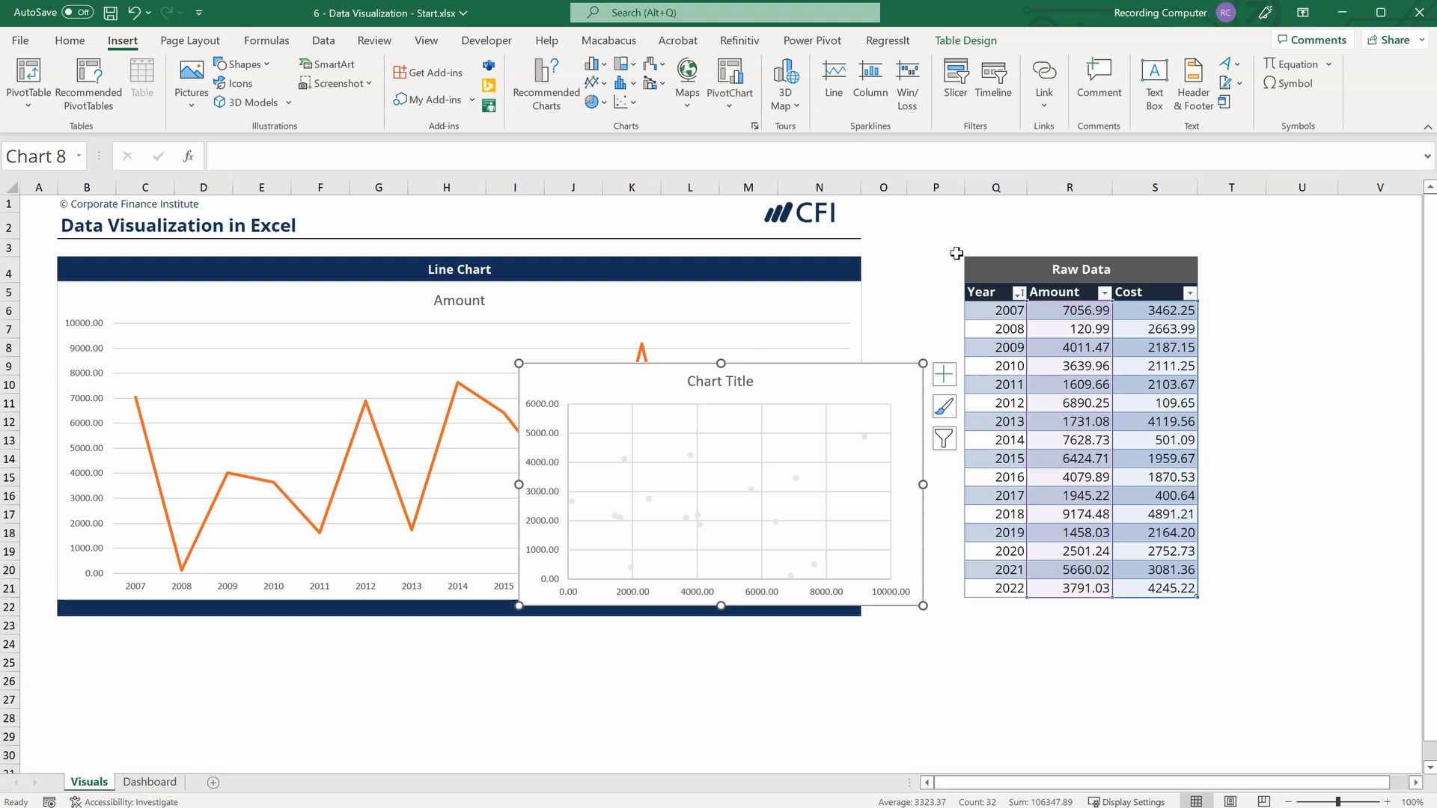
pyautogui.scroll(-2, 1235, 346)
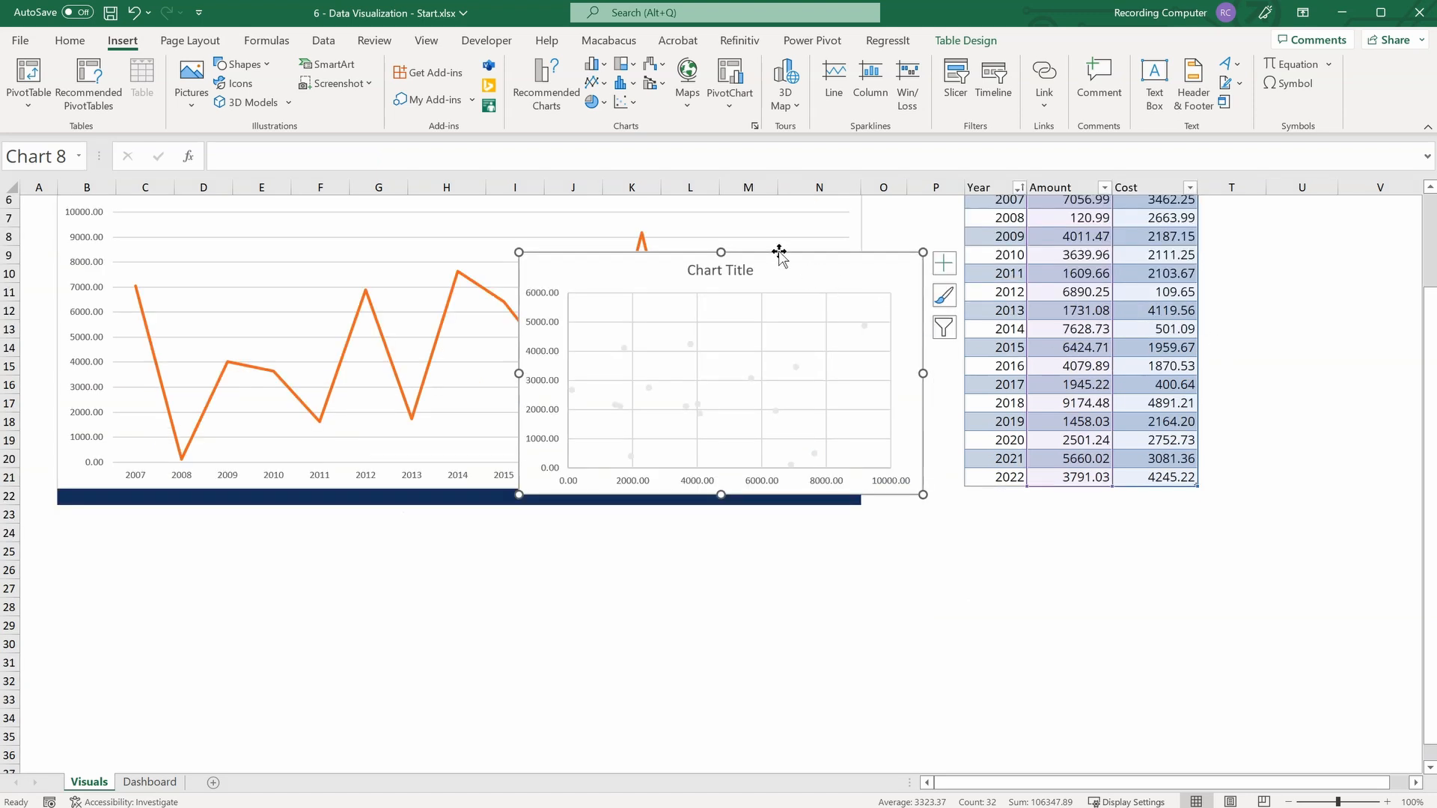
pyautogui.moveTo(786, 263); pyautogui.dragTo(325, 517)
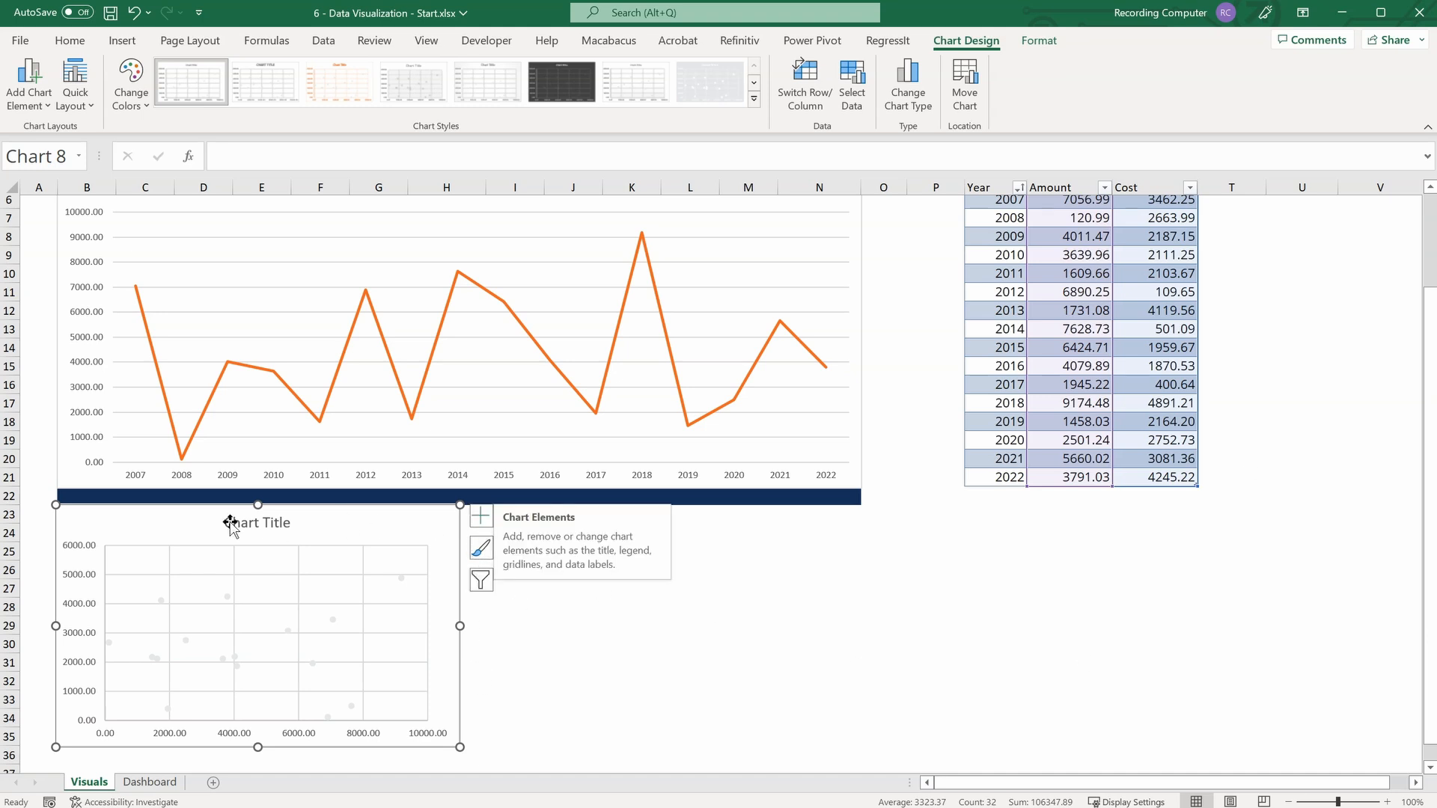
# Add axis titles to the scatter chart.
pyautogui.click(483, 516)
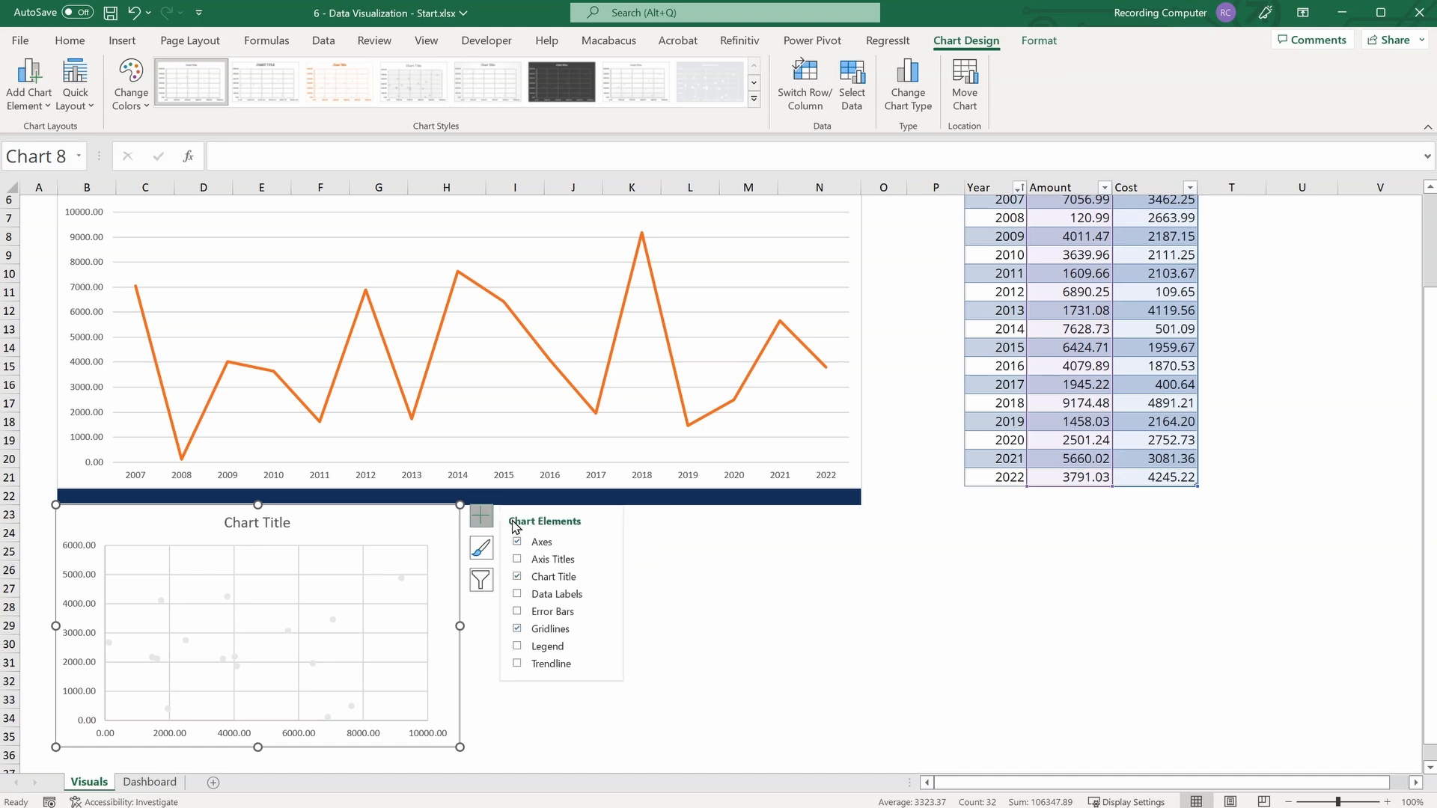
pyautogui.click(518, 560)
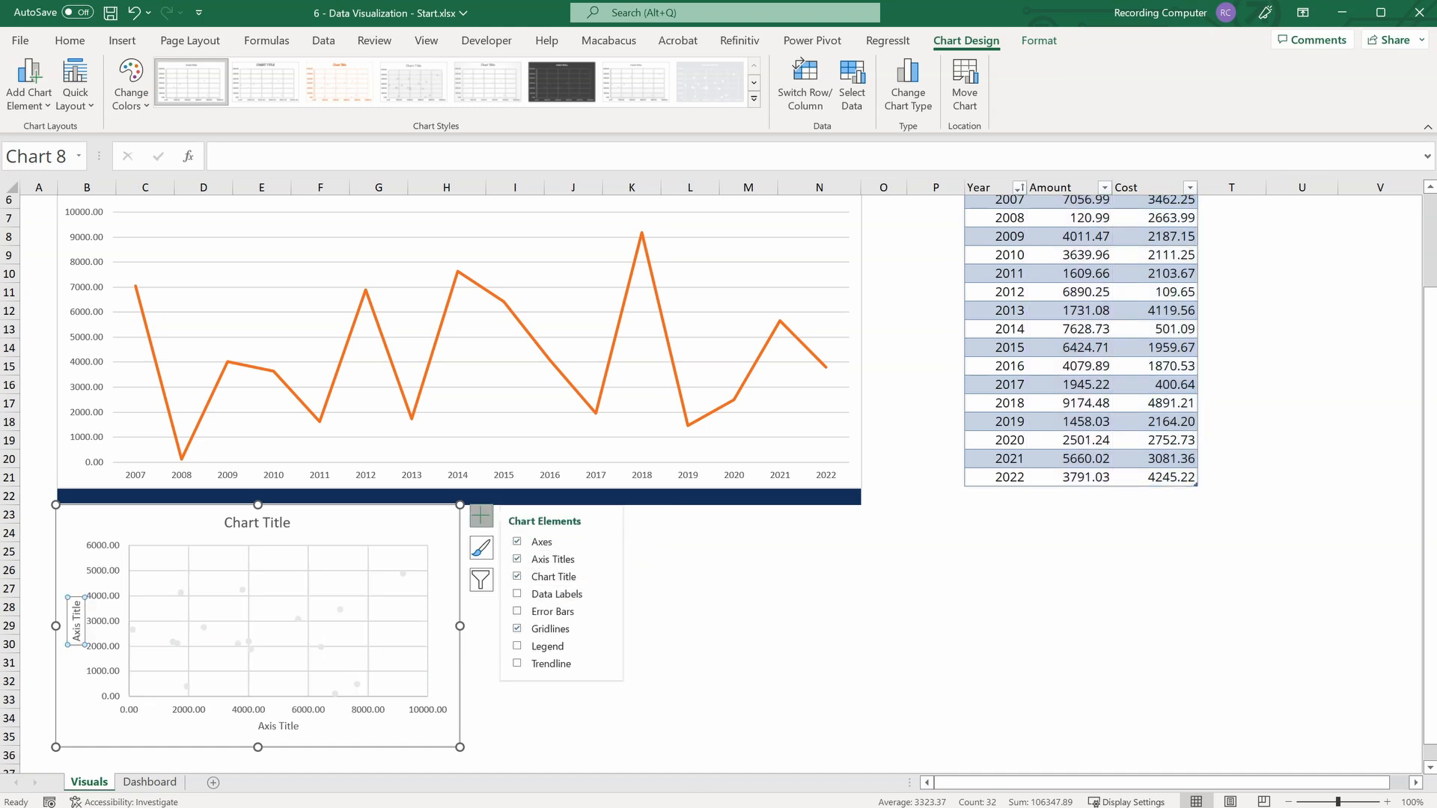
# Rename the scatter chart's horizontal axis title to Amount and its vertical axis title to Cost.
pyautogui.click(278, 725)
pyautogui.tripleClick(278, 724)
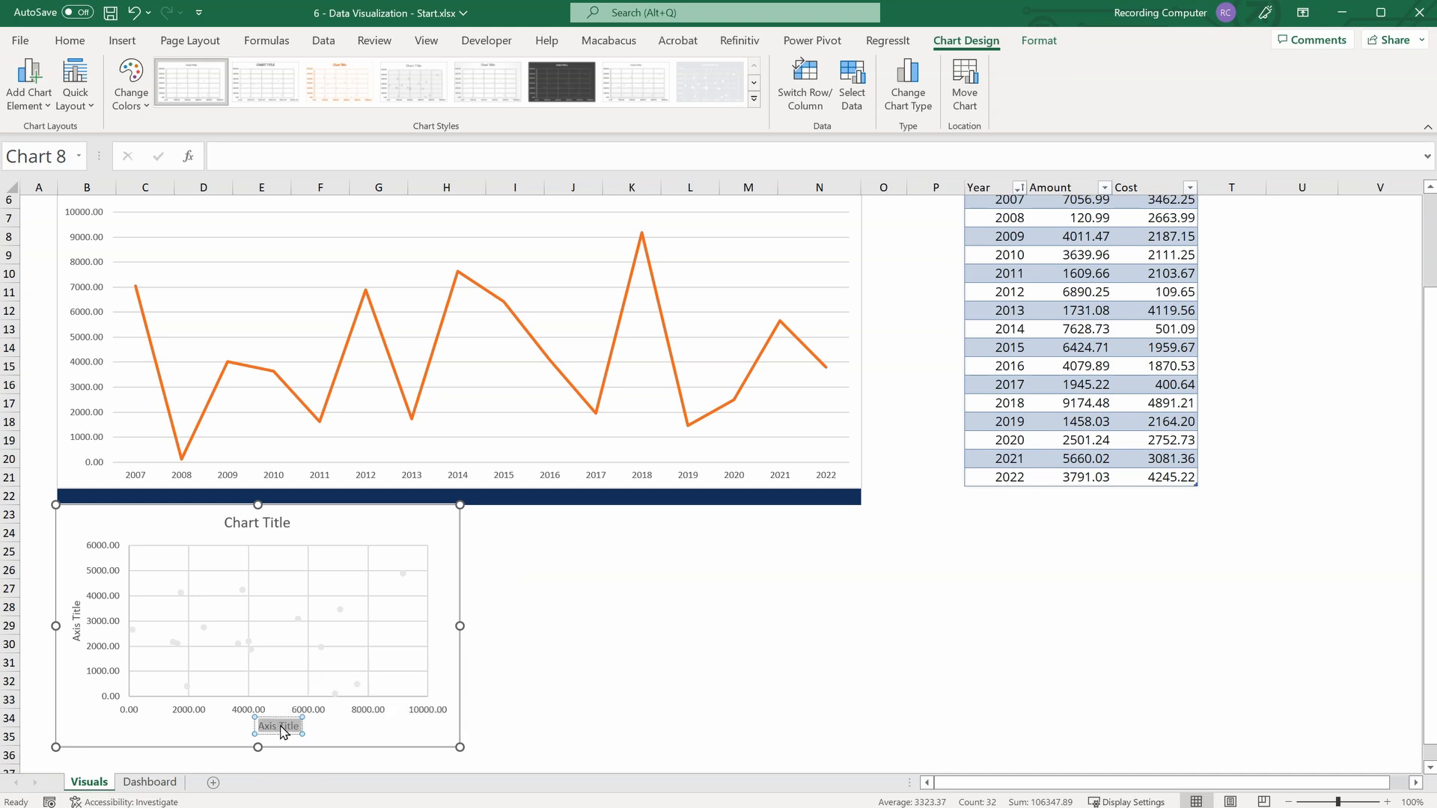
pyautogui.write('Amount')
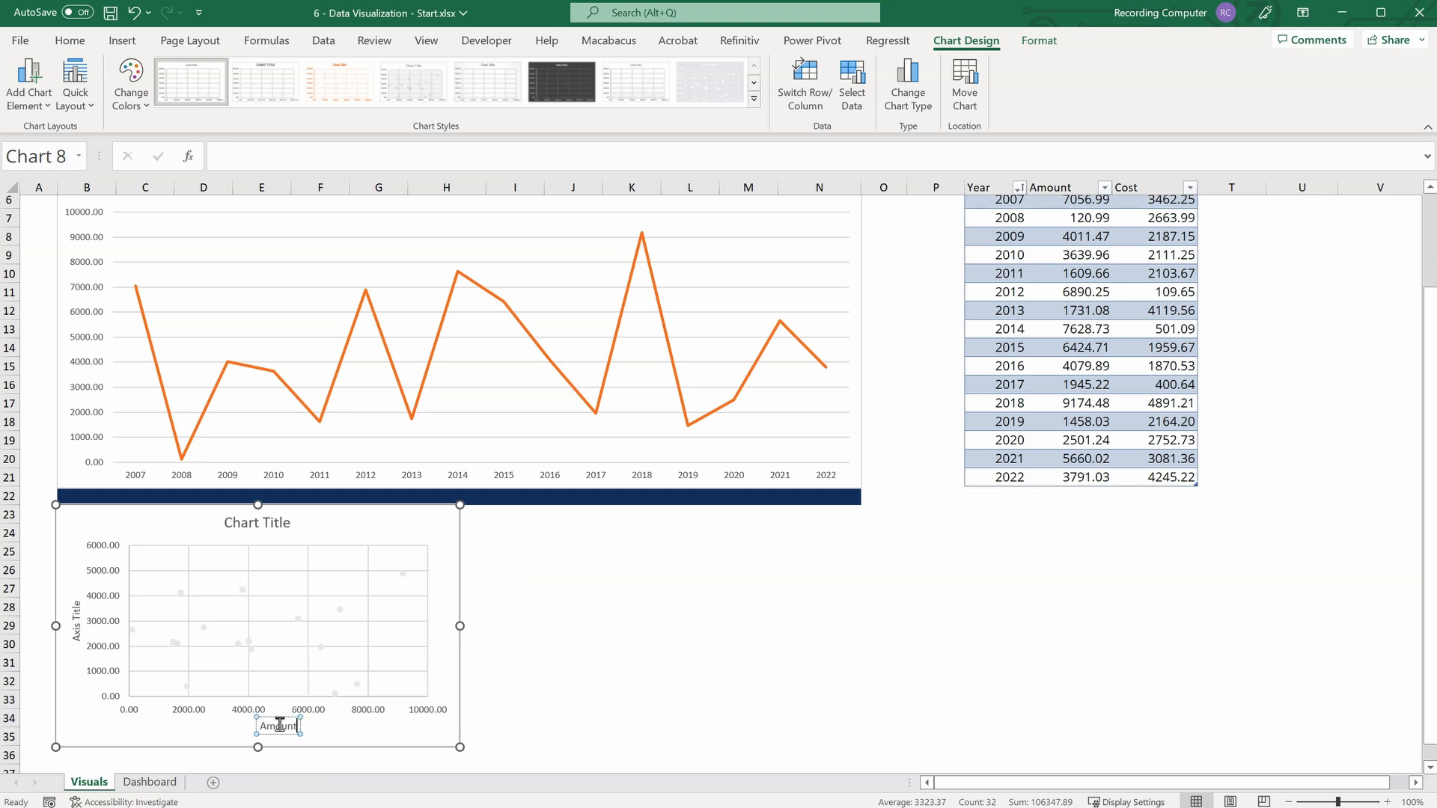
pyautogui.click(78, 625)
pyautogui.doubleClick(78, 613)
pyautogui.tripleClick(78, 615)
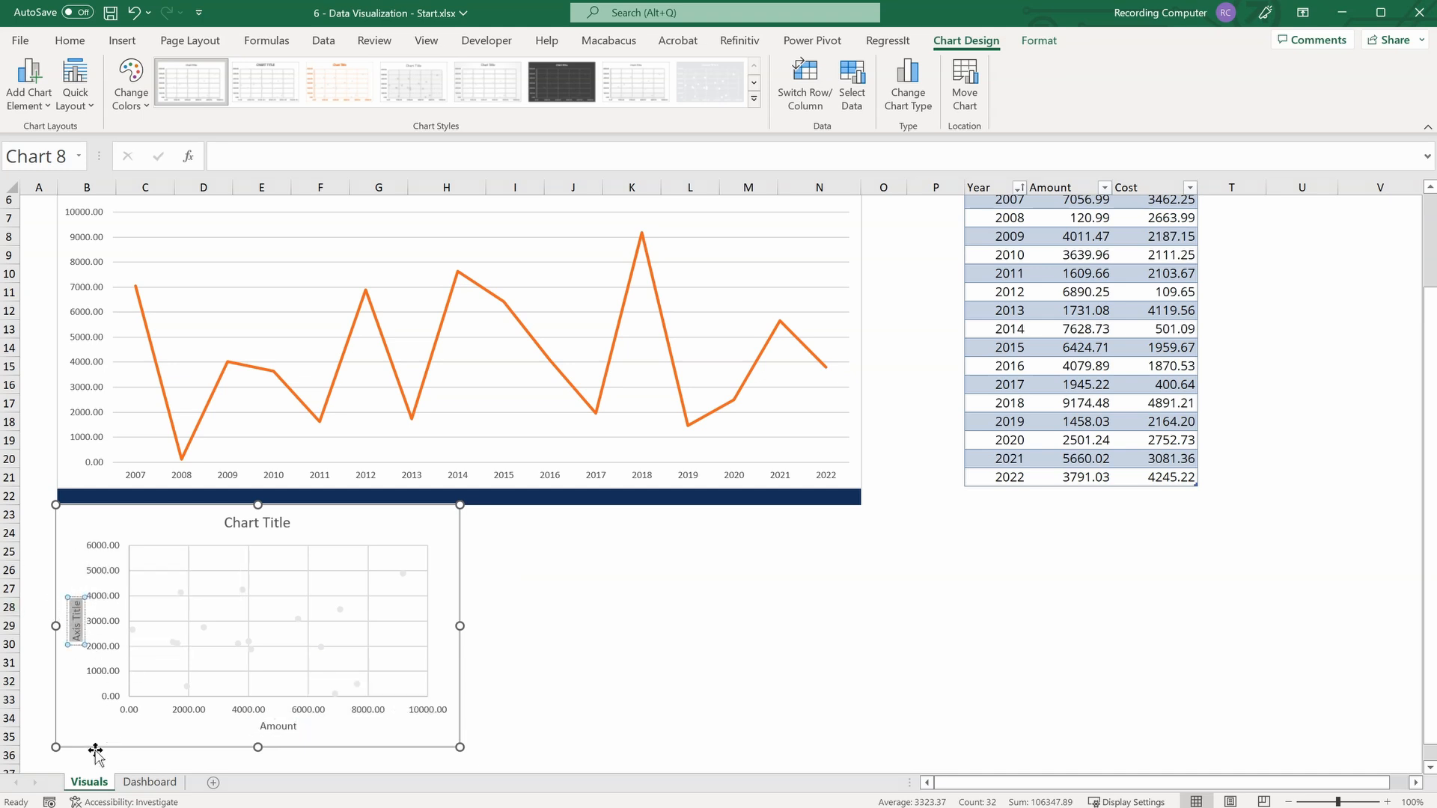
pyautogui.write('Cost')
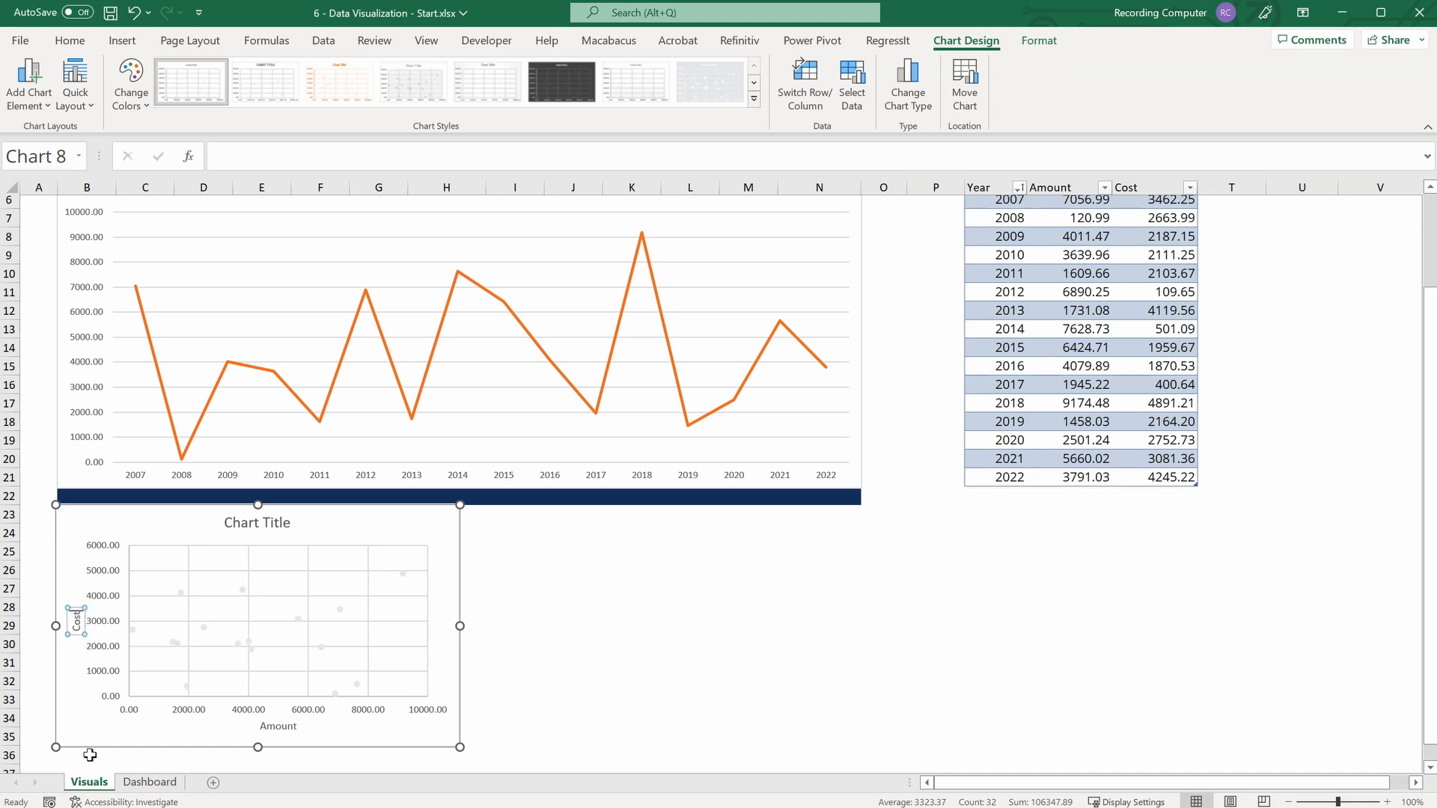
# Format the scatter chart's data markers with a solid blue fill from the theme colors.
pyautogui.click(181, 592)
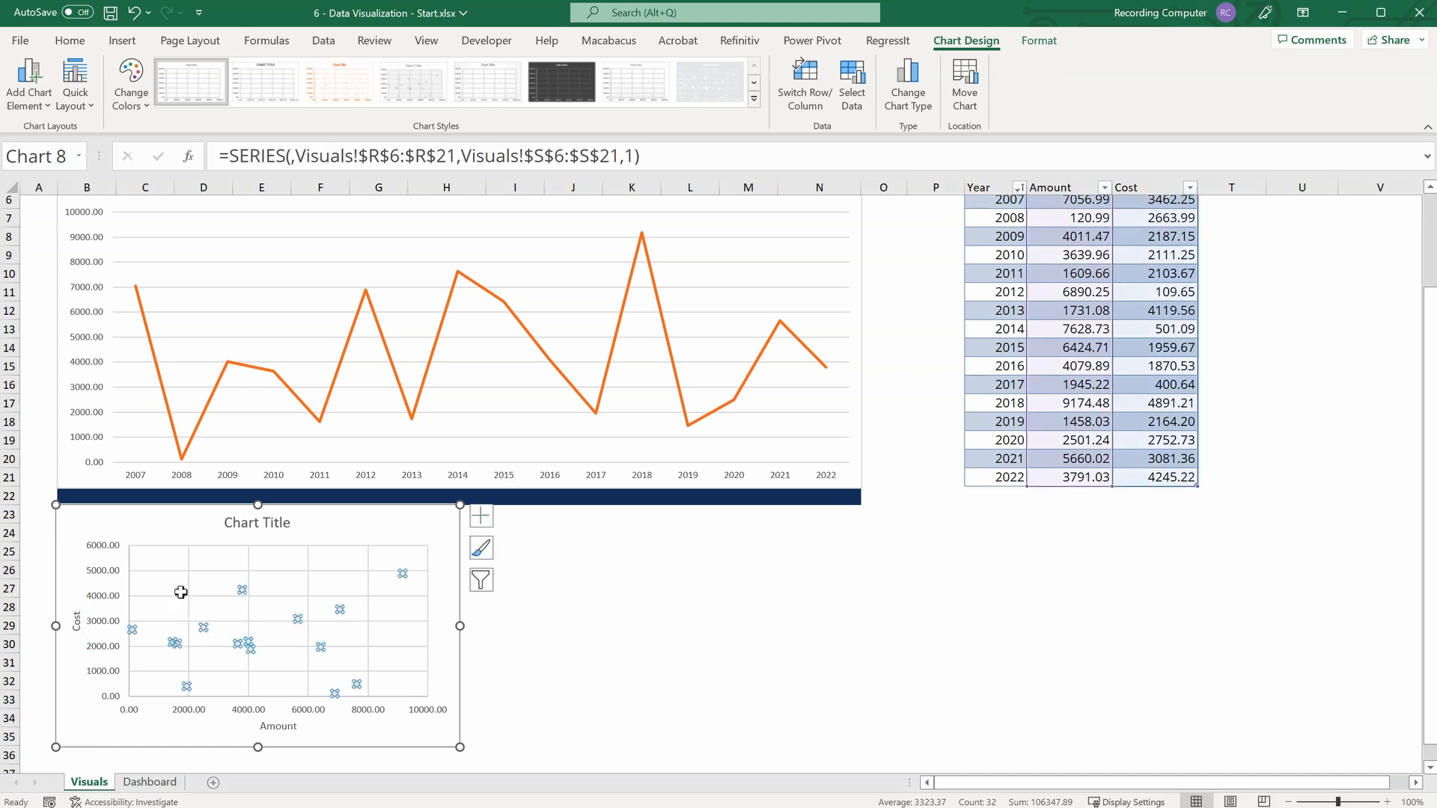
pyautogui.rightClick(181, 592)
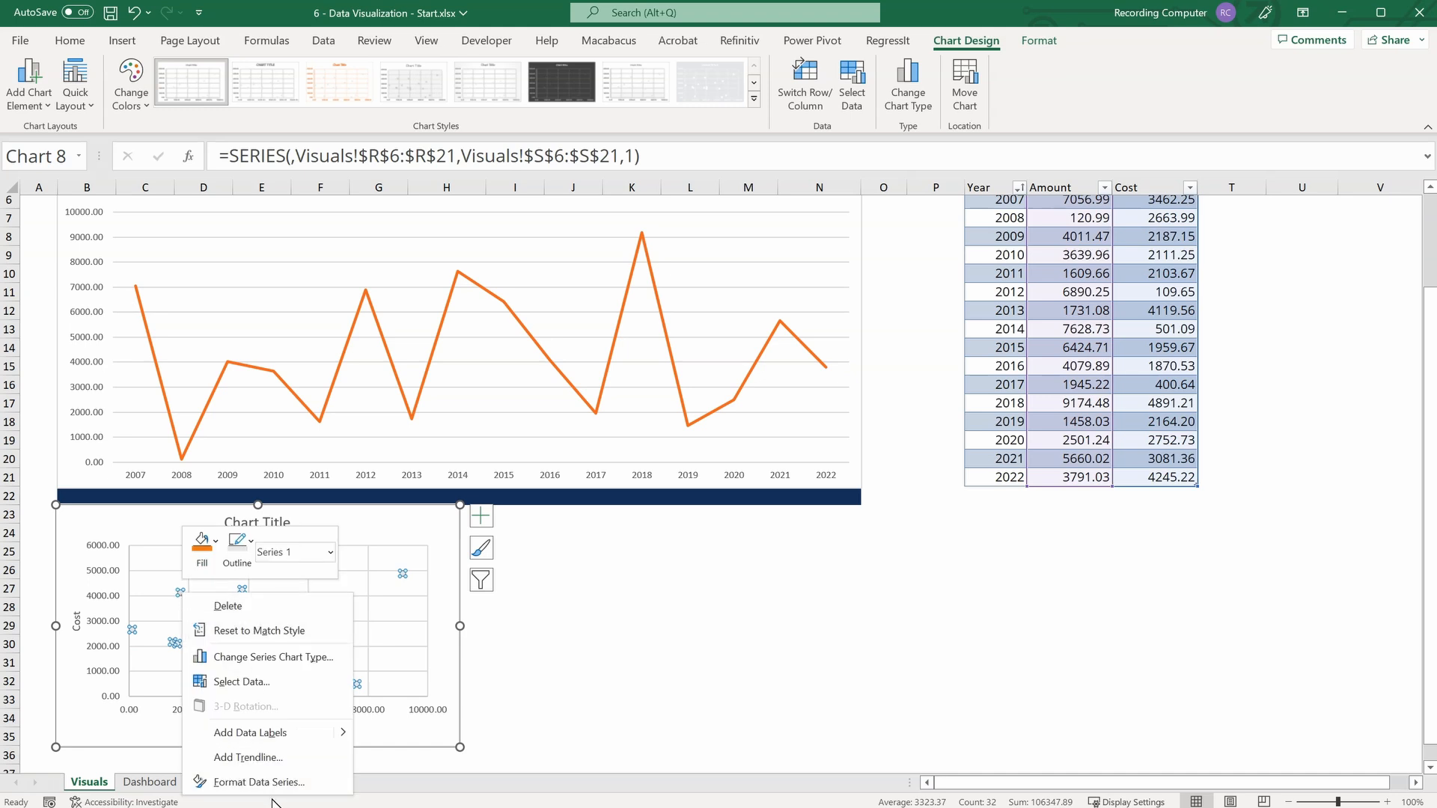
pyautogui.click(254, 782)
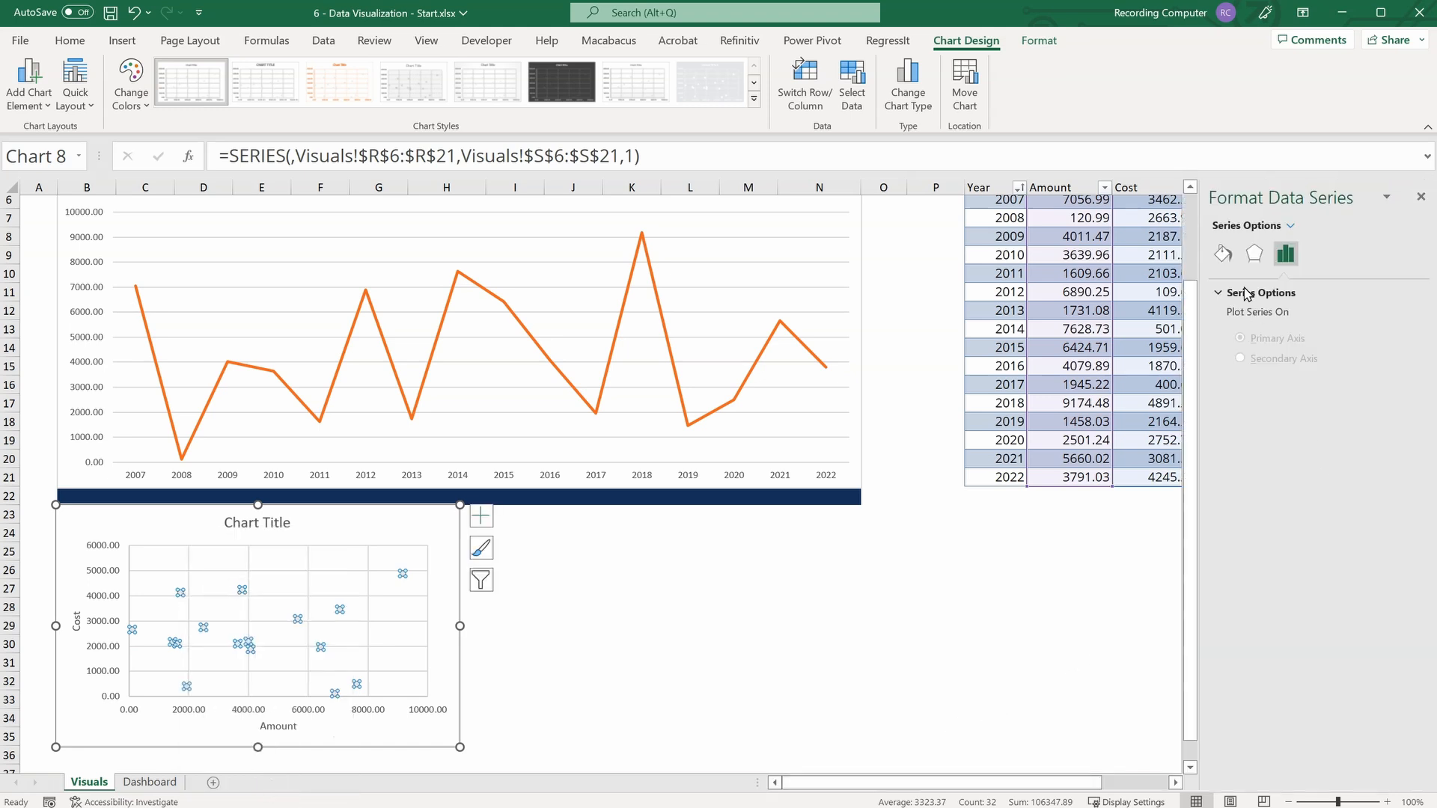
pyautogui.click(1224, 254)
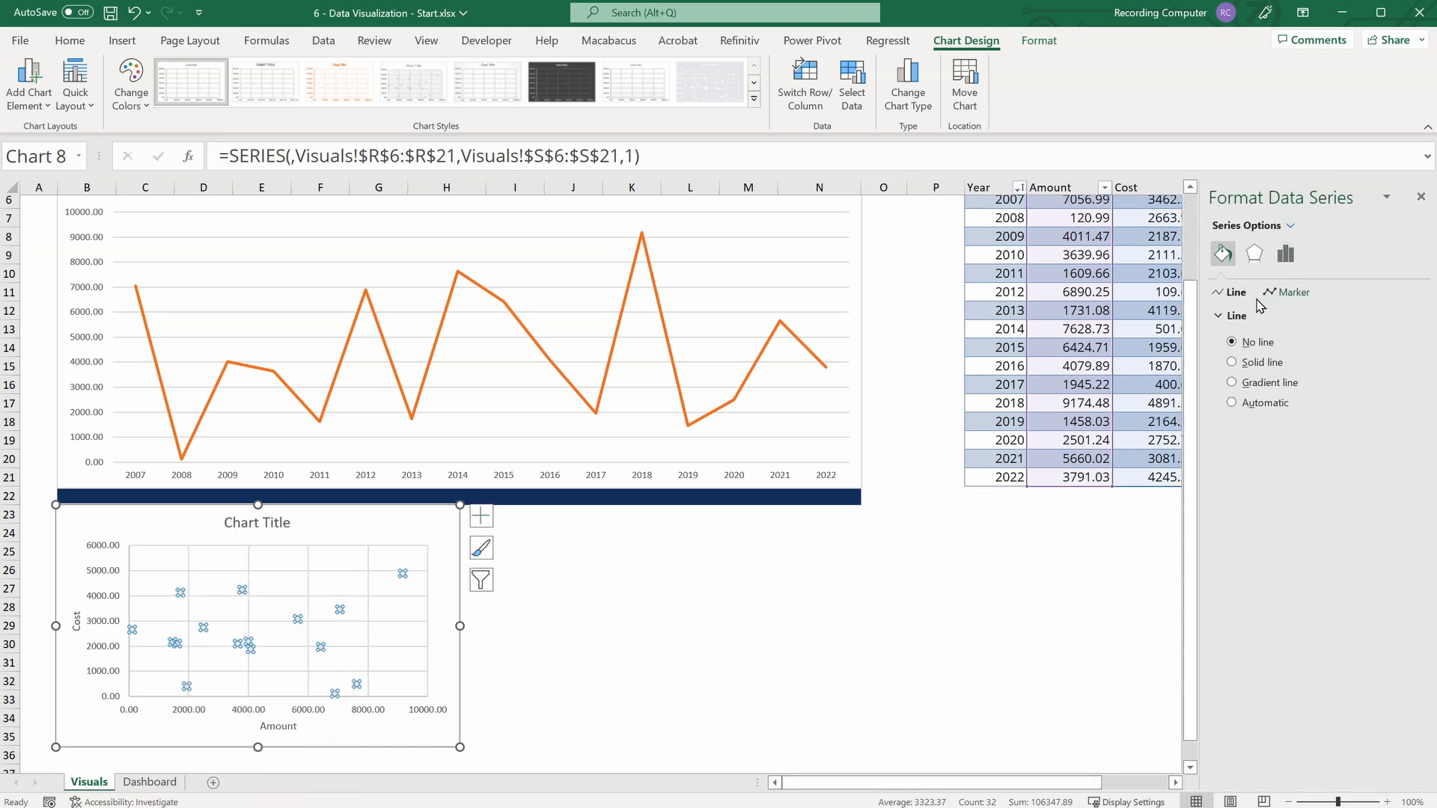
pyautogui.click(1289, 293)
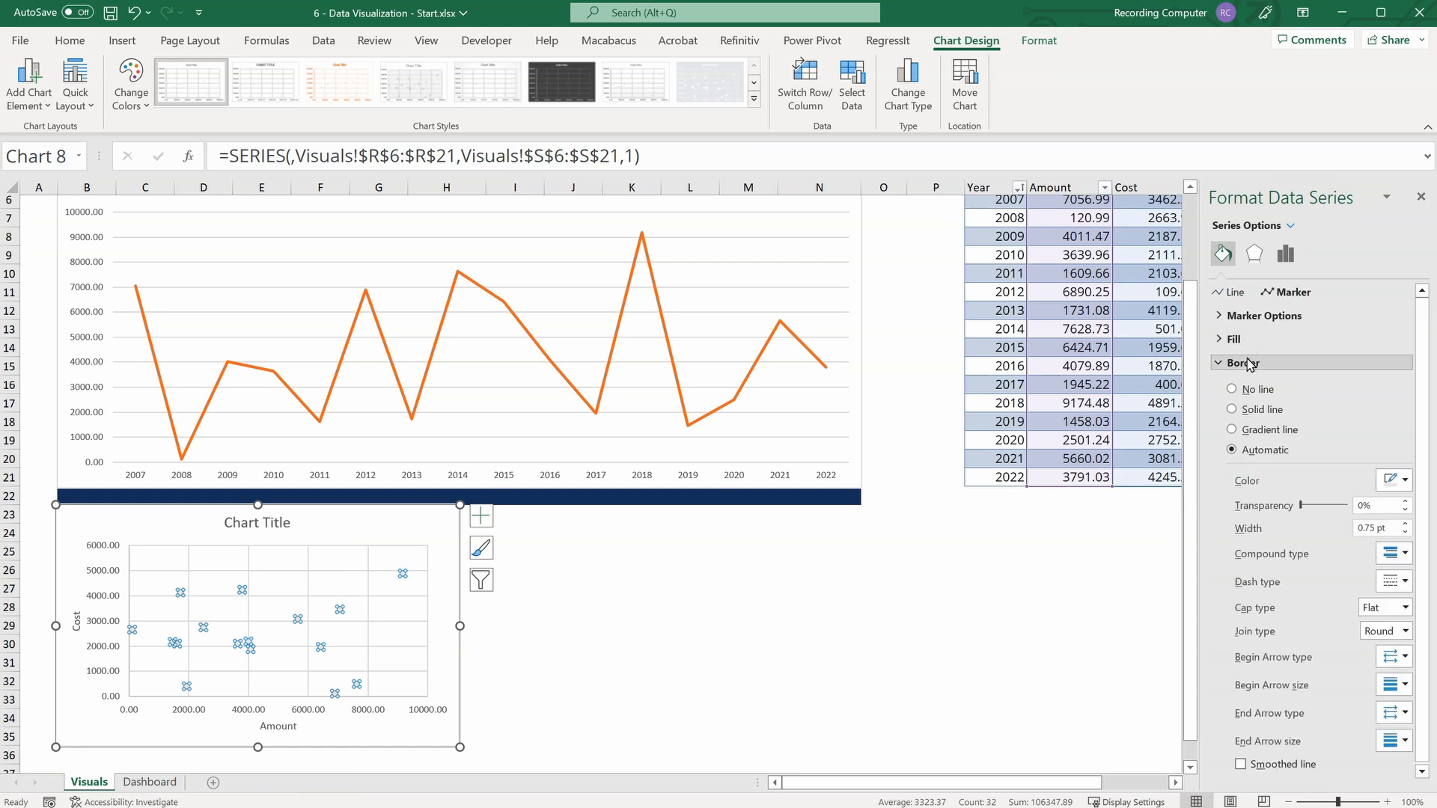
pyautogui.click(1218, 364)
pyautogui.click(1232, 339)
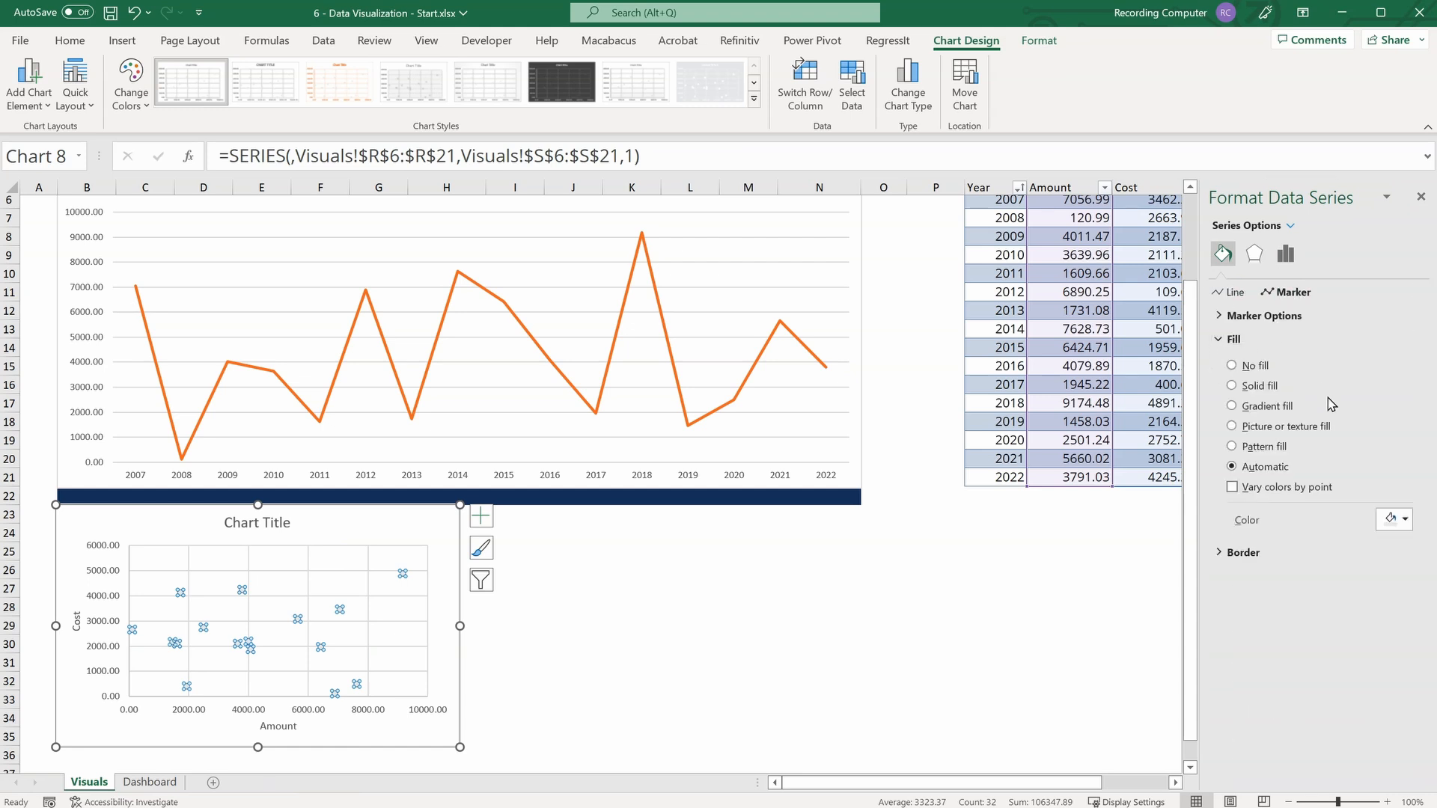
pyautogui.click(1405, 520)
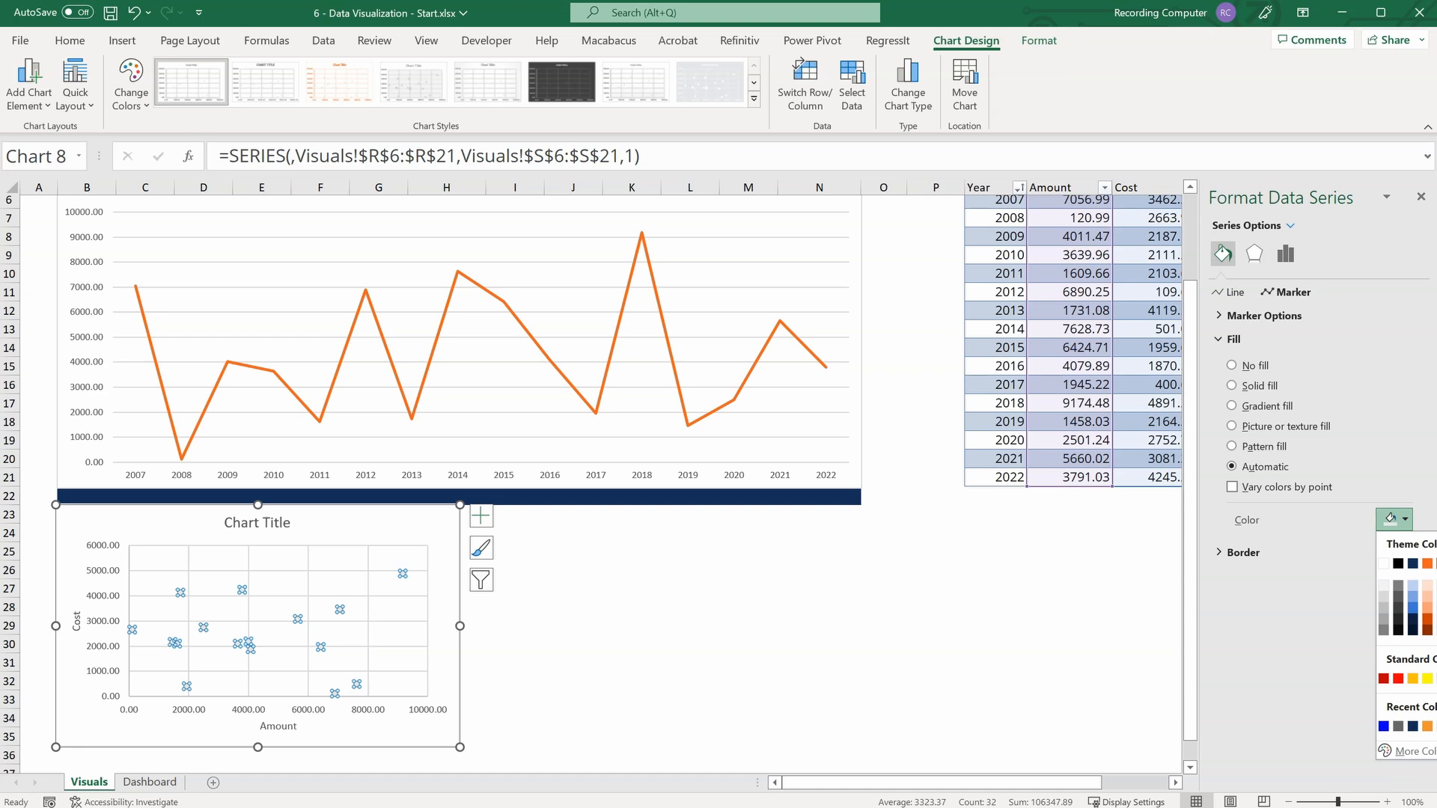
pyautogui.click(1436, 563)
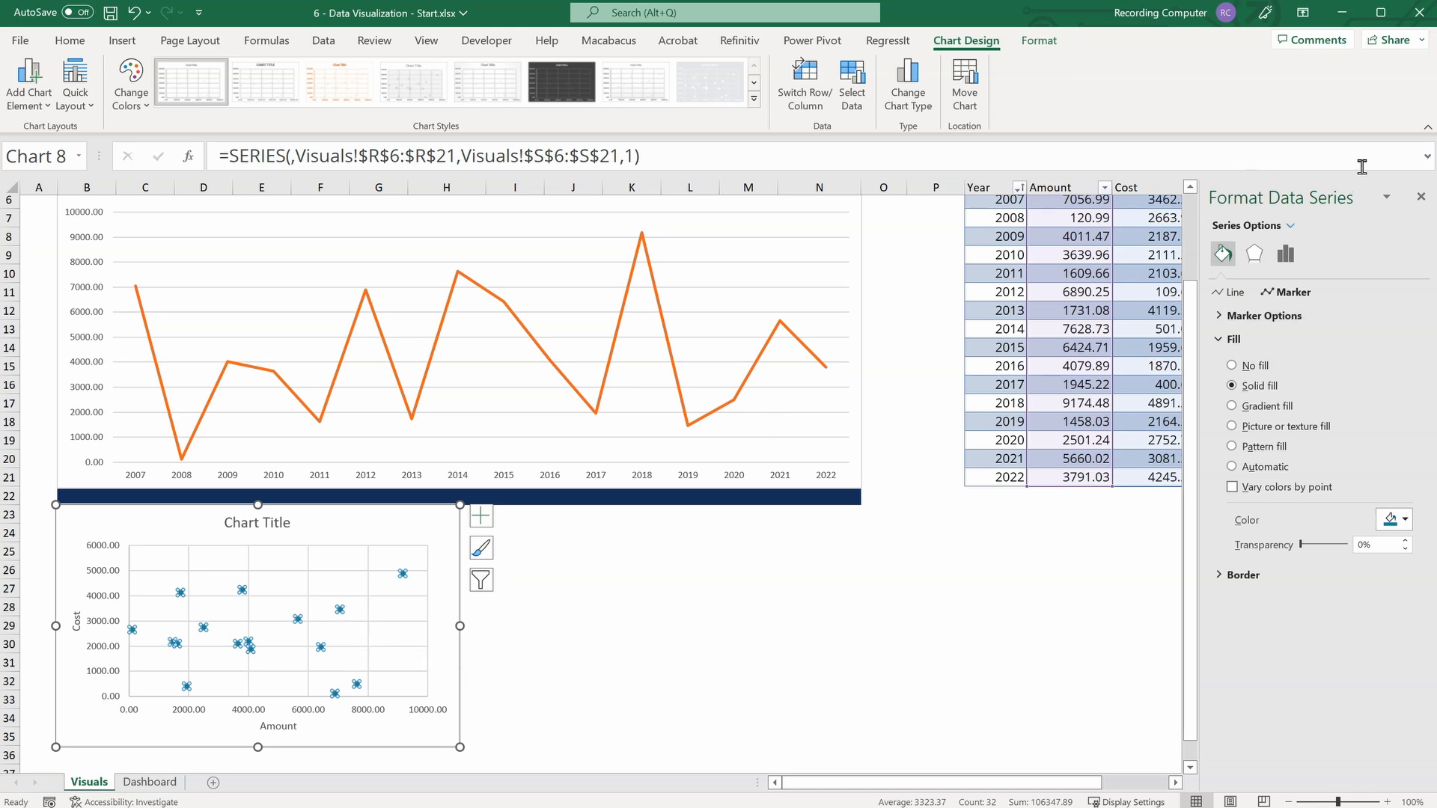
# Set the number format of the scatter chart's horizontal axis to 0 decimal places.
pyautogui.moveTo(1194, 378); pyautogui.dragTo(1090, 377)
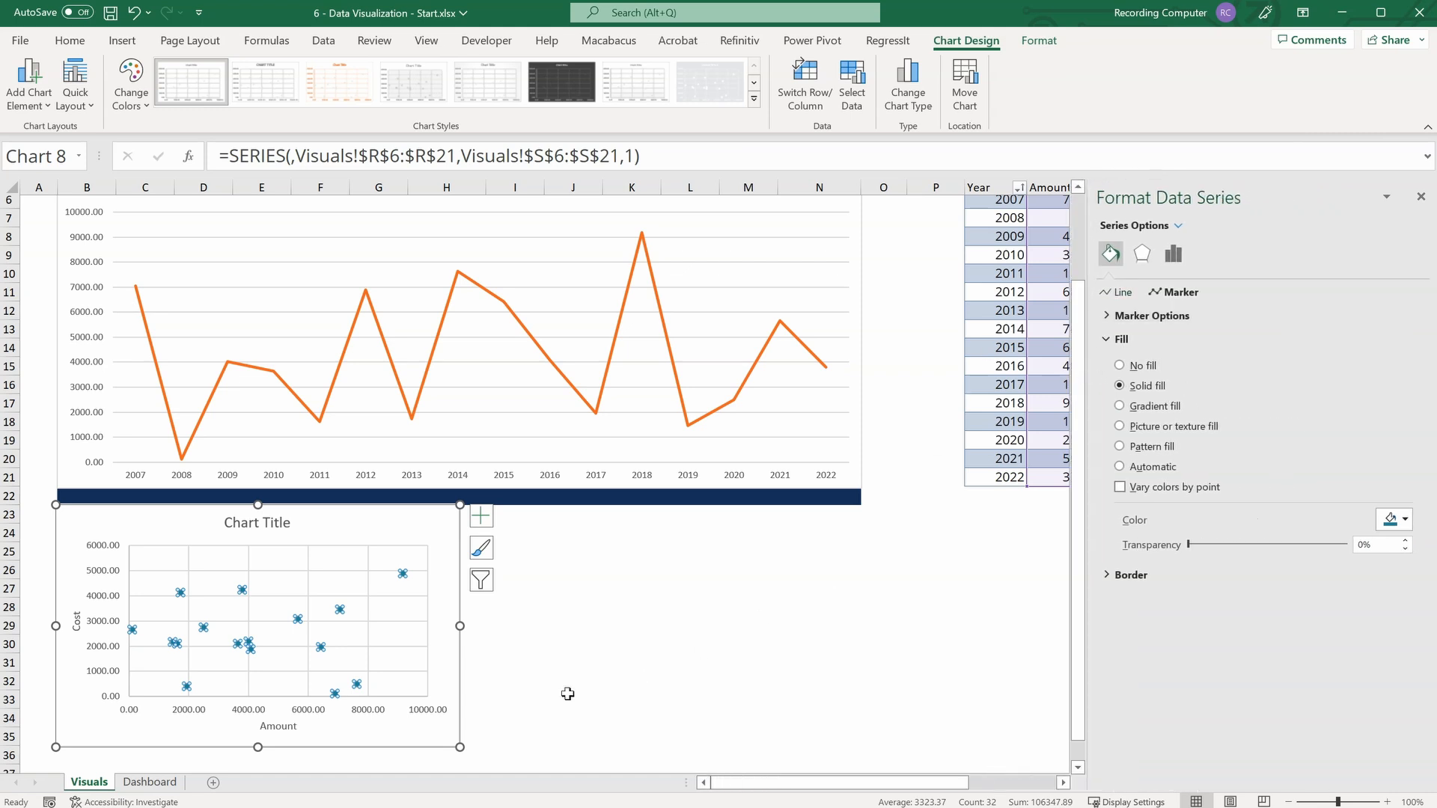
pyautogui.click(258, 711)
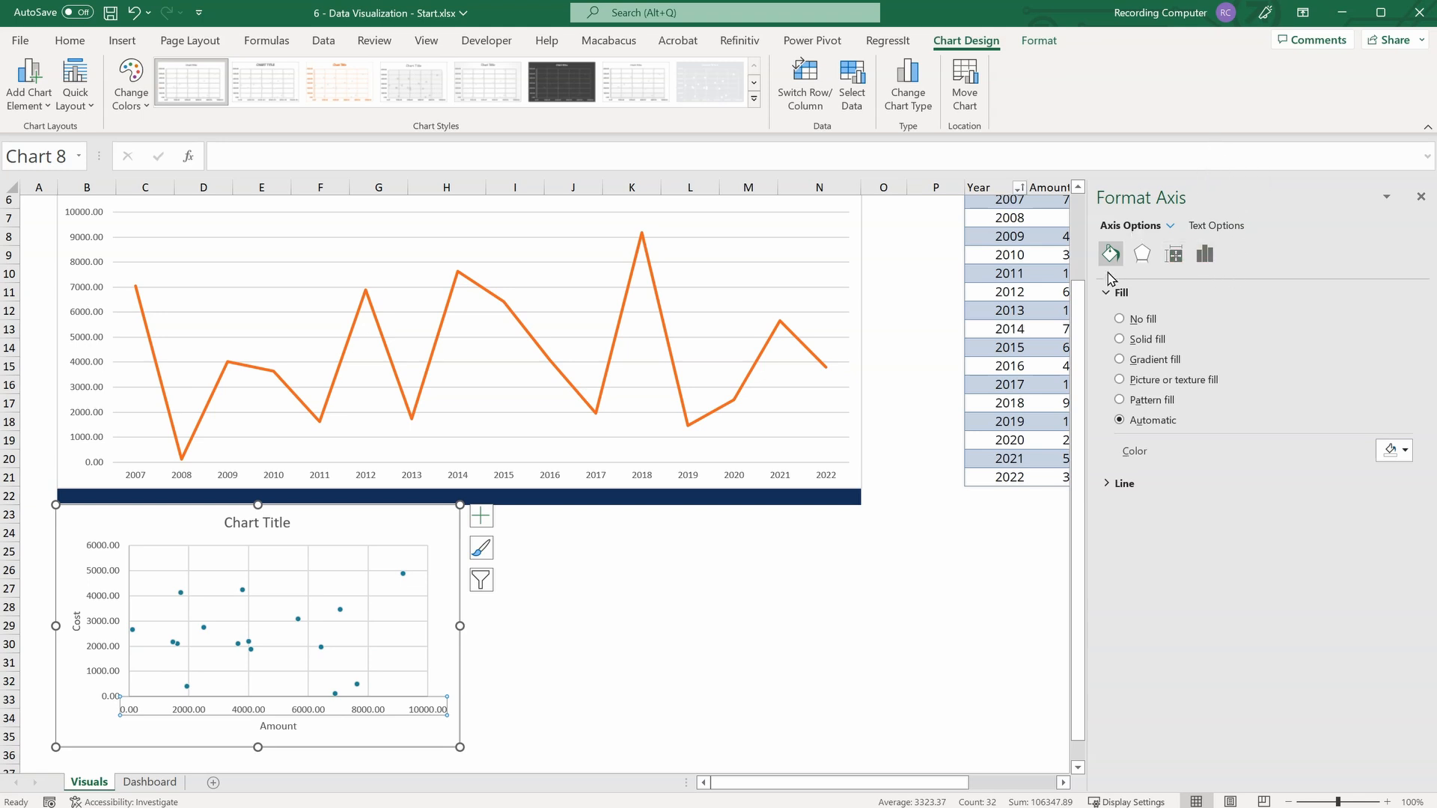
pyautogui.click(1205, 255)
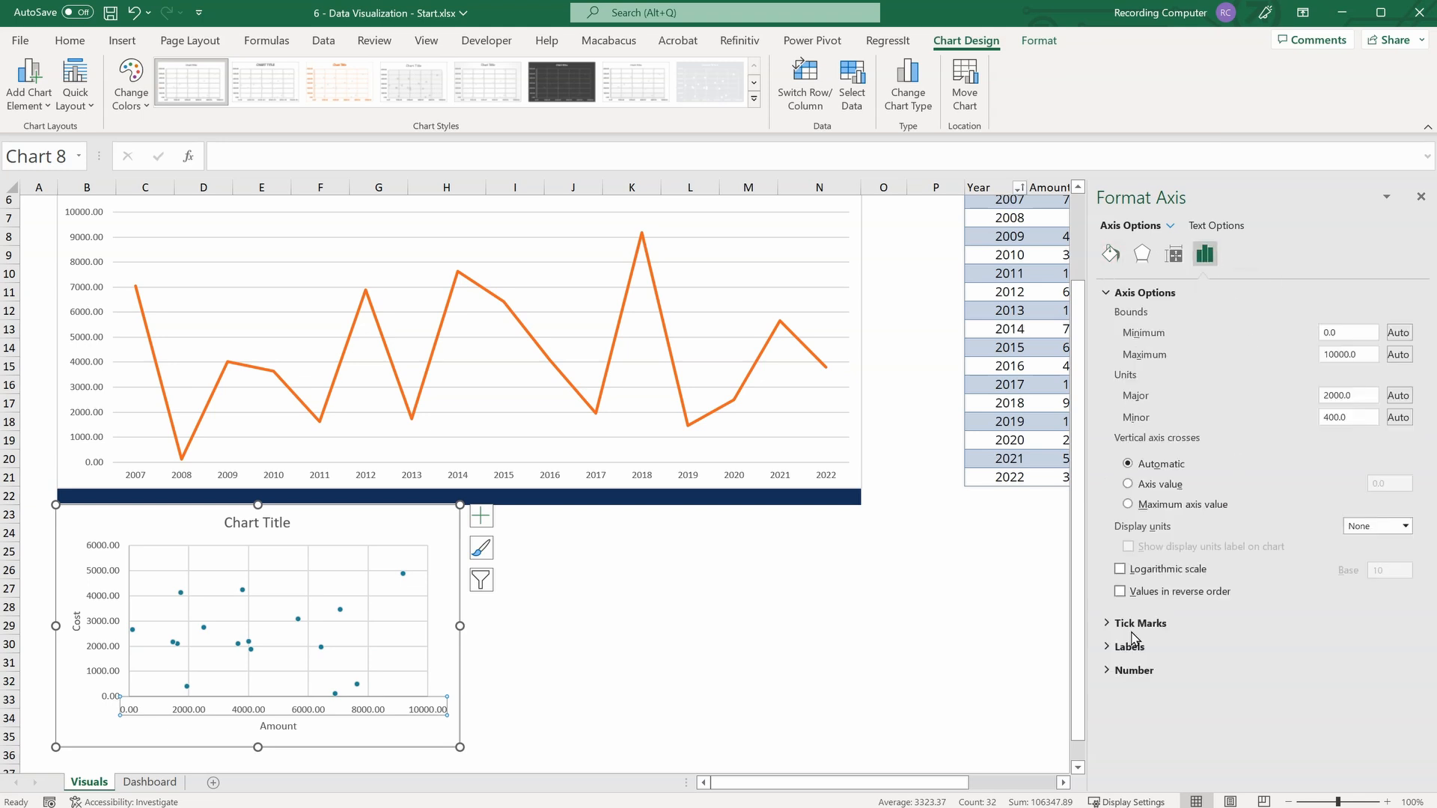
pyautogui.click(1112, 671)
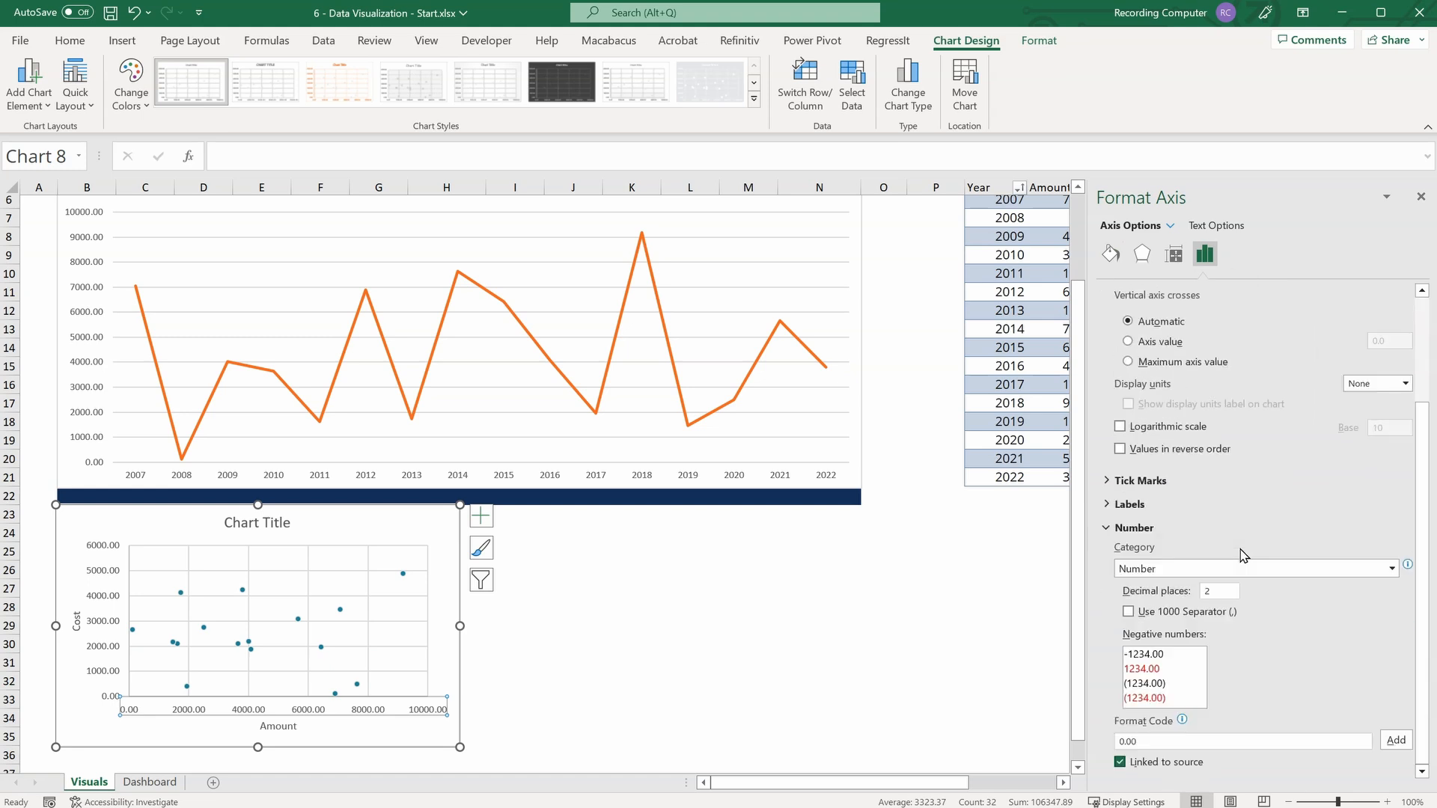
pyautogui.doubleClick(1222, 590)
pyautogui.write('0')
pyautogui.press('Return')
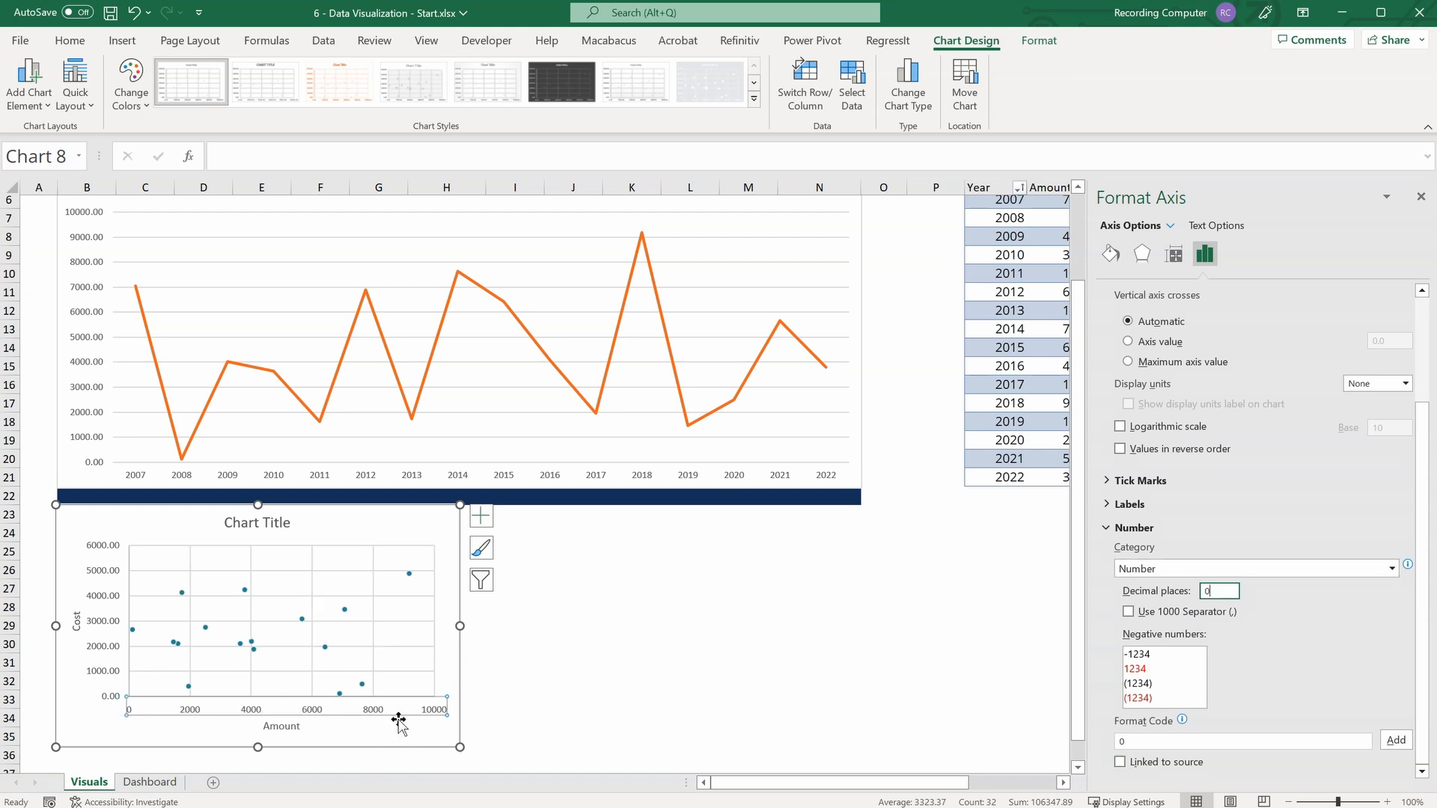
# Change the scatter chart's title to "Amount vs Cost by Year".
pyautogui.click(244, 522)
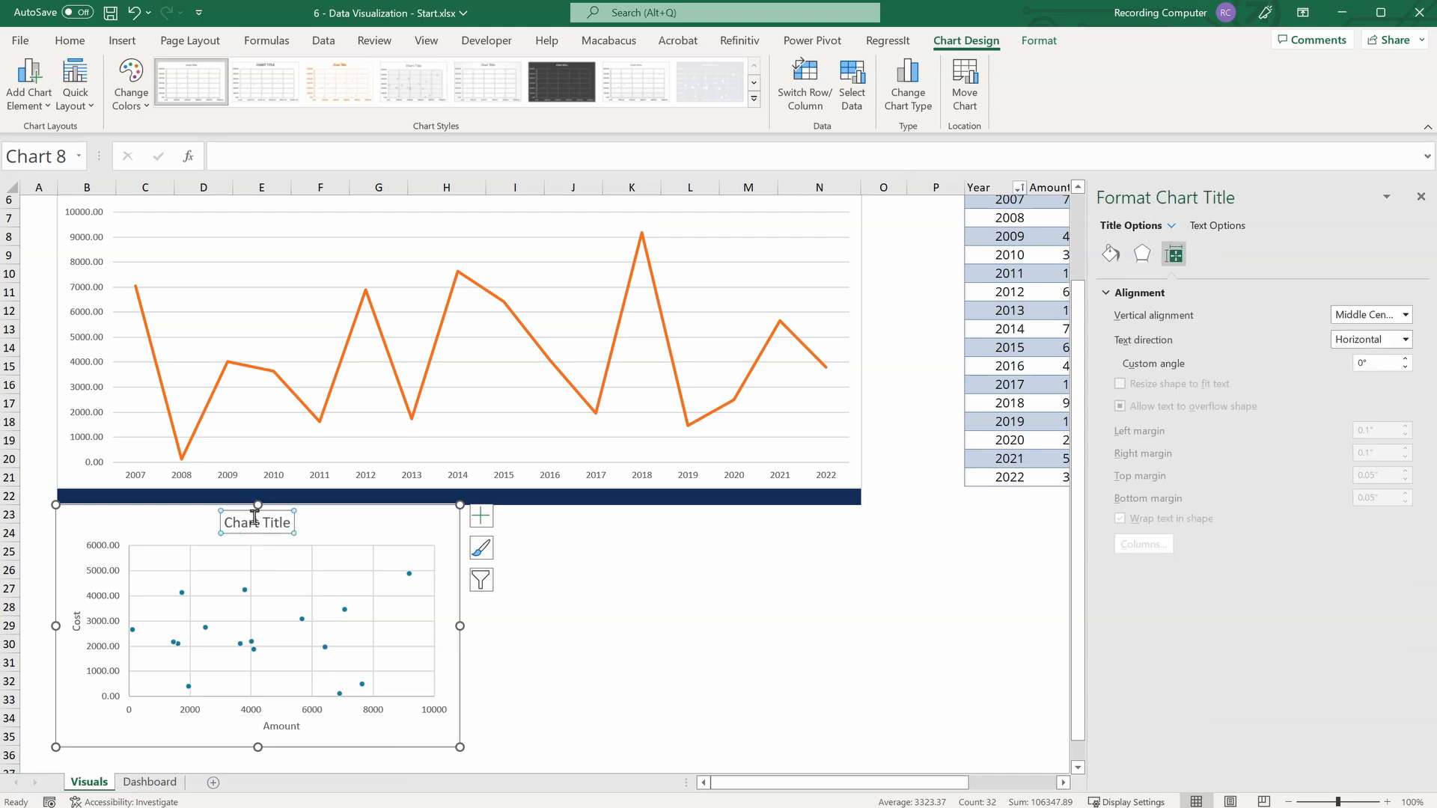
pyautogui.moveTo(225, 523); pyautogui.dragTo(257, 524)
pyautogui.tripleClick(255, 524)
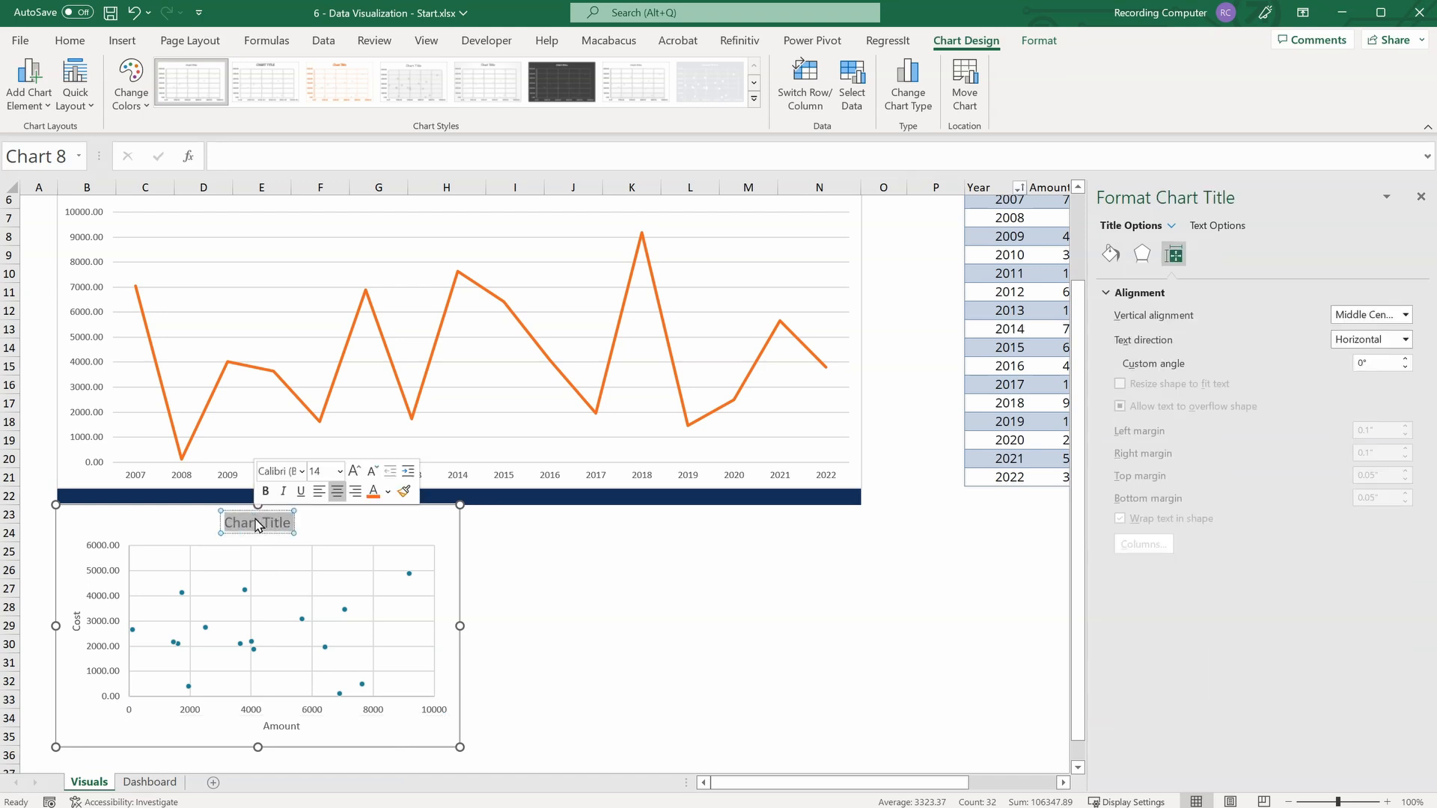
pyautogui.write('Amount vs C')
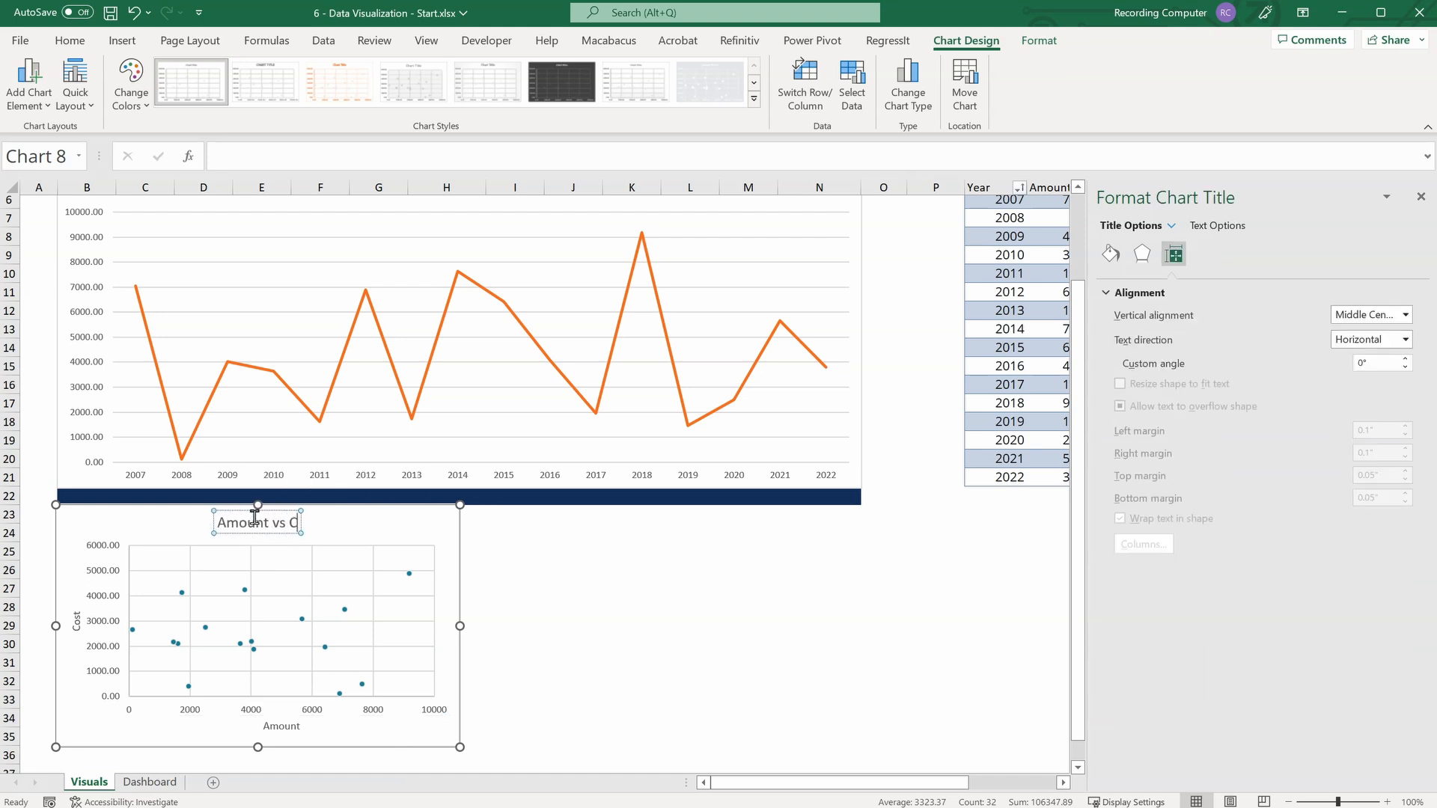
pyautogui.write('ost by Year')
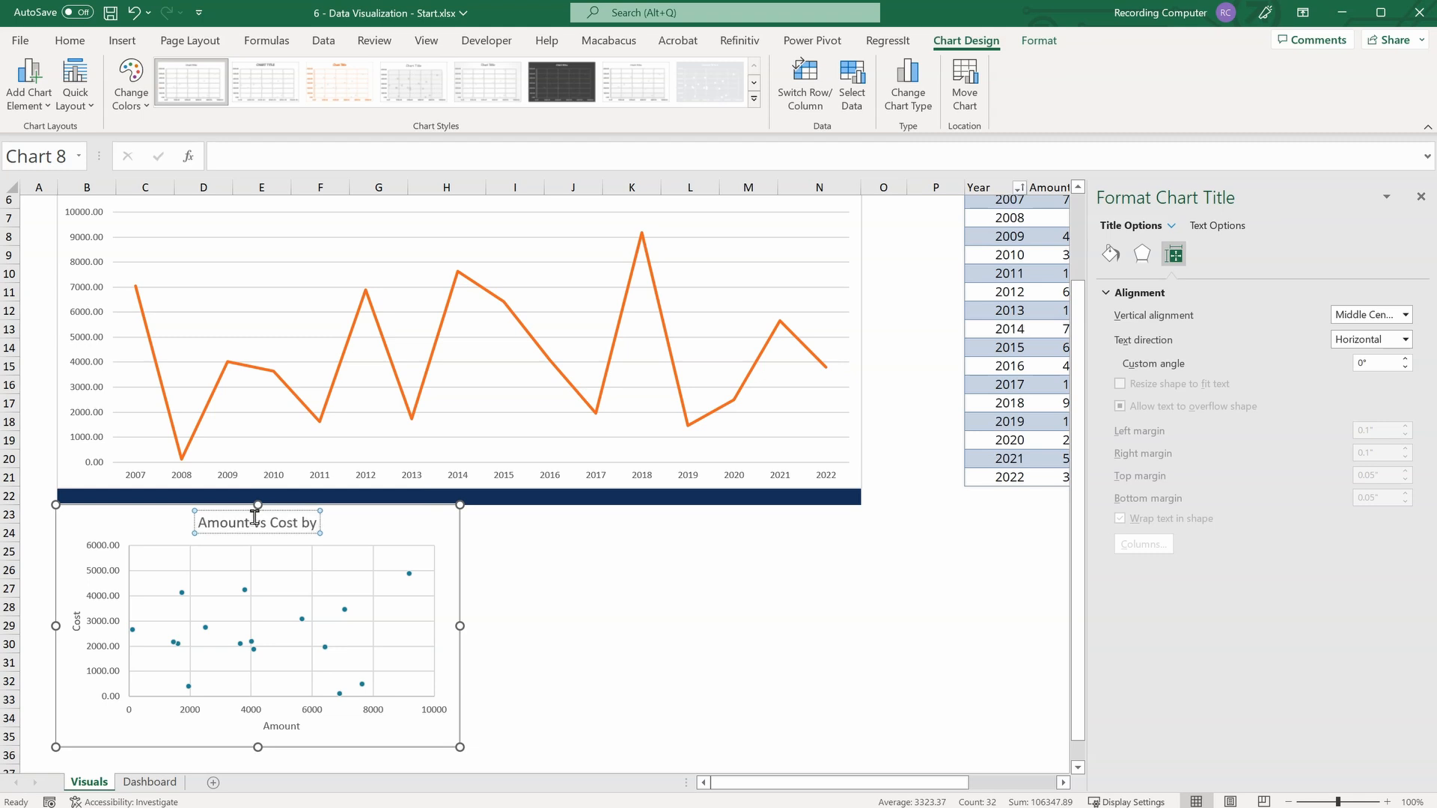
# Make the scatter chart's vertical and horizontal axis labels and both axis titles bold.
pyautogui.click(97, 591)
pyautogui.click(105, 571)
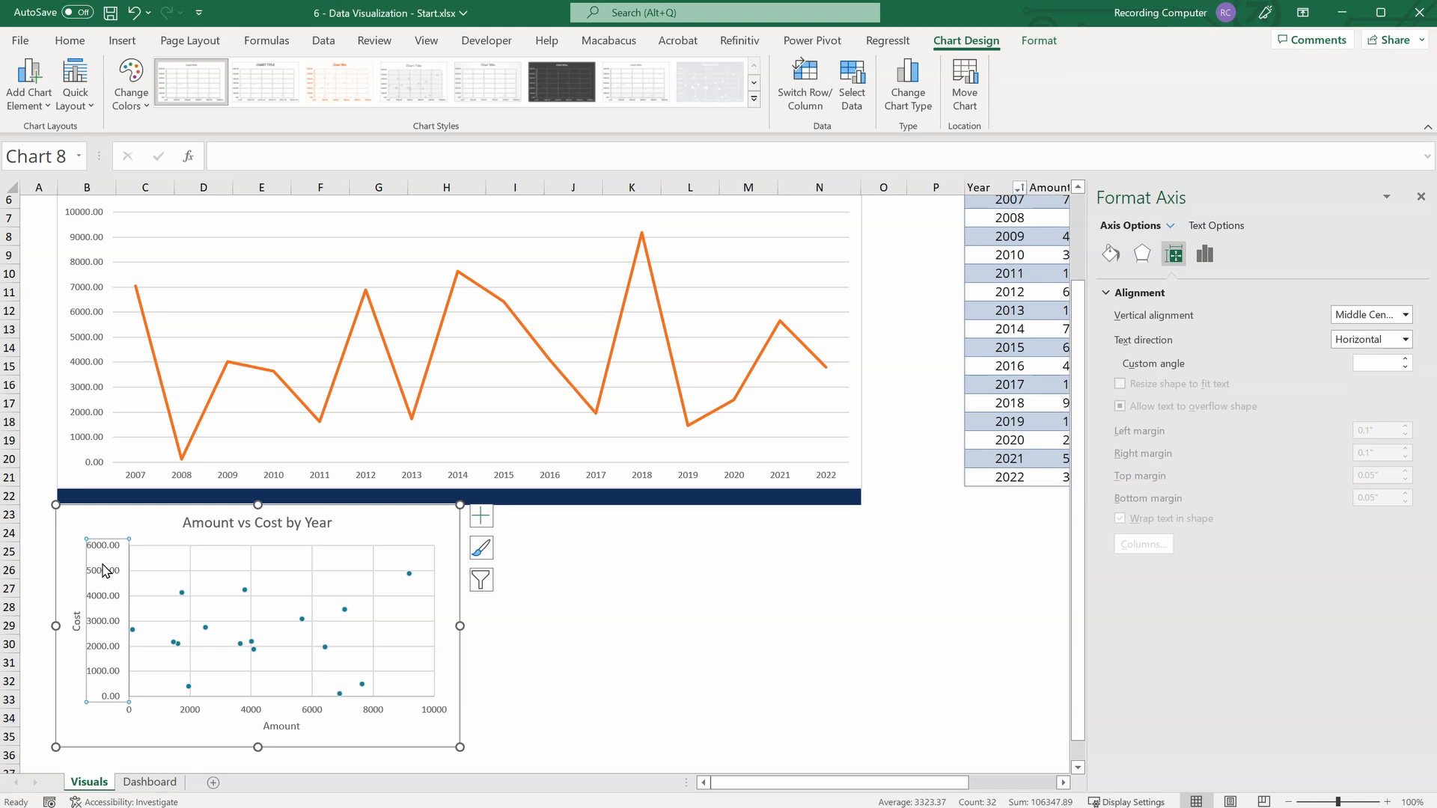
pyautogui.hotkey('ctrl', 'b')
pyautogui.click(258, 710)
pyautogui.hotkey('ctrl', 'b')
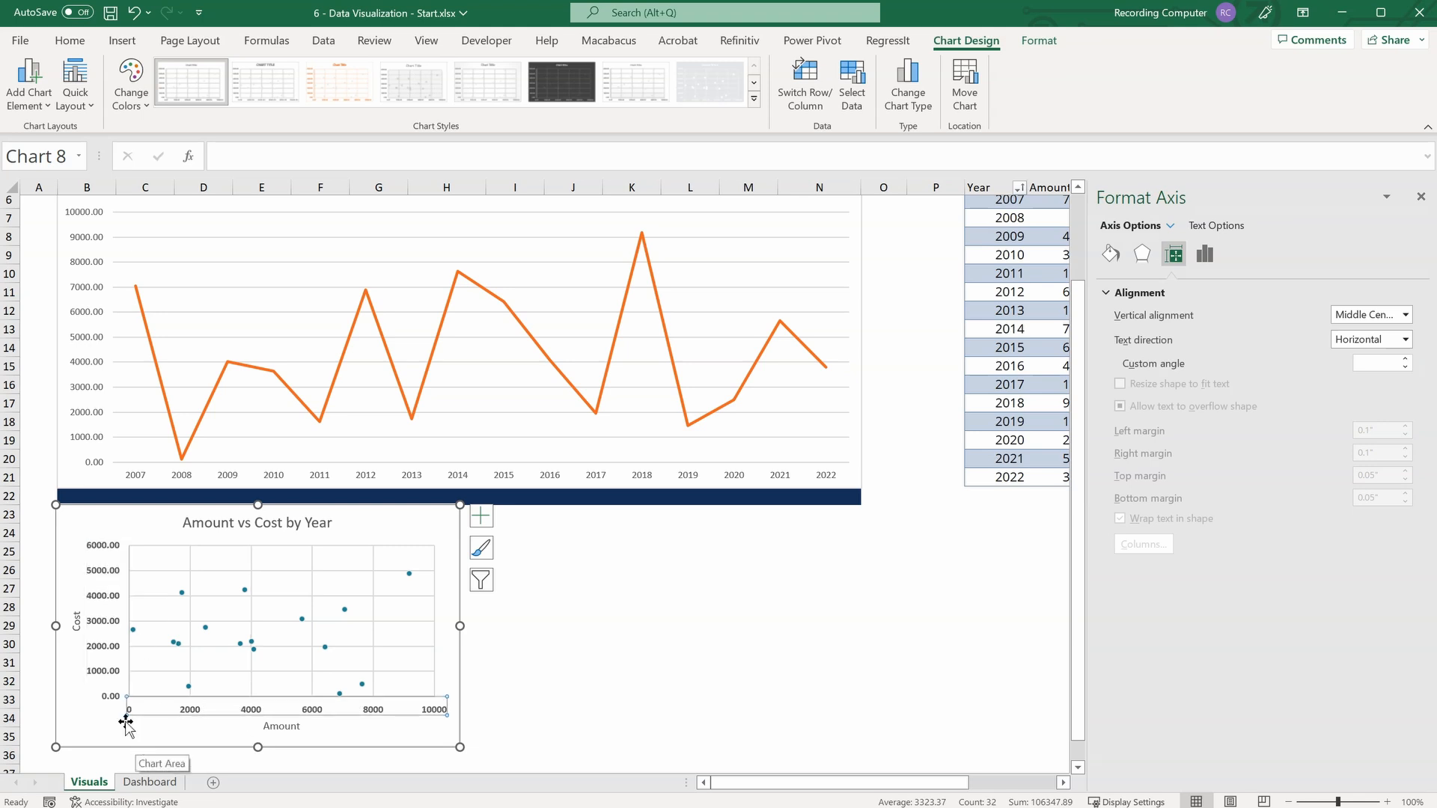
pyautogui.click(283, 726)
pyautogui.hotkey('ctrl', 'b')
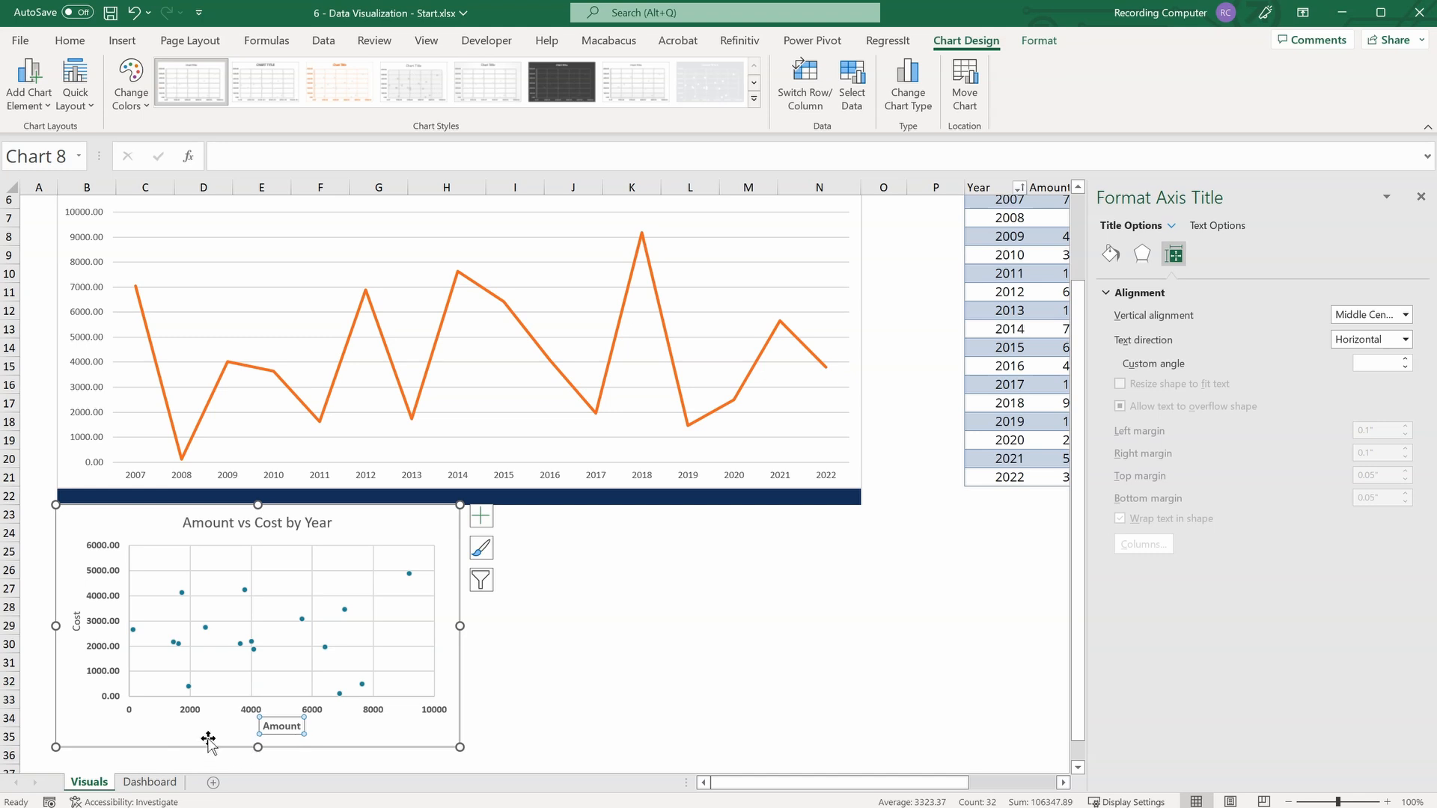
pyautogui.click(76, 621)
pyautogui.hotkey('ctrl', 'b')
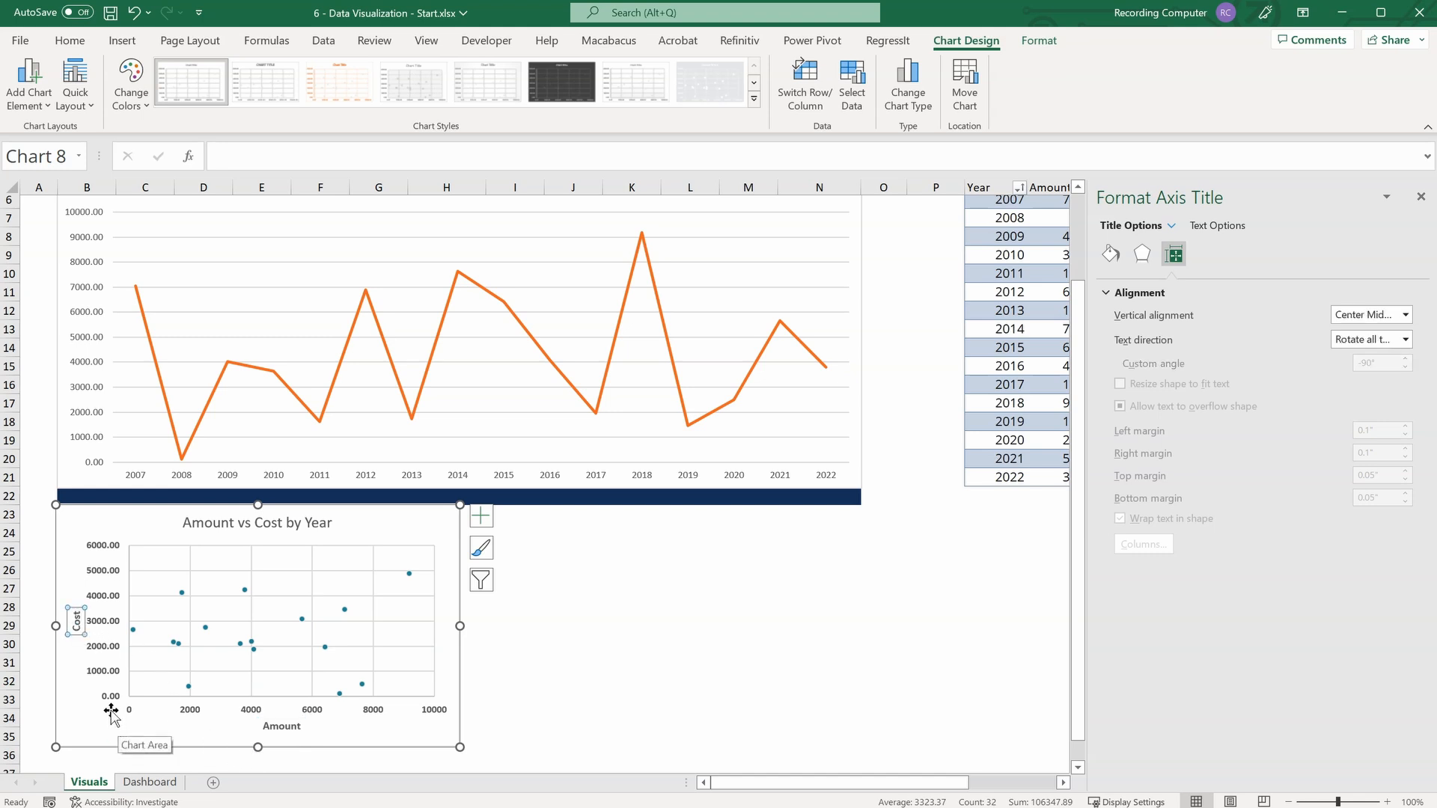
# Turn on Snap to Grid for aligning the scatter chart with the worksheet cells.
pyautogui.click(113, 718)
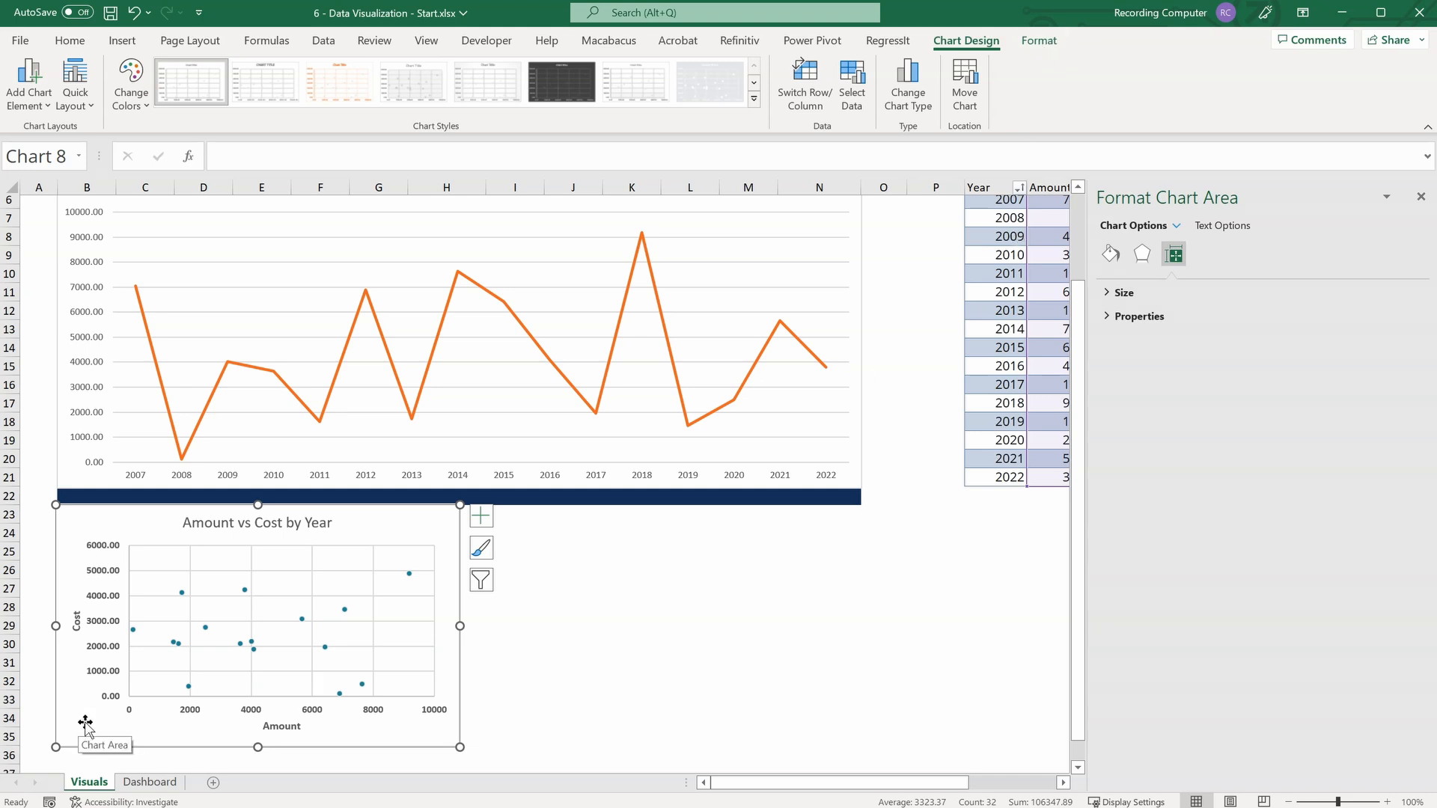
pyautogui.click(1056, 44)
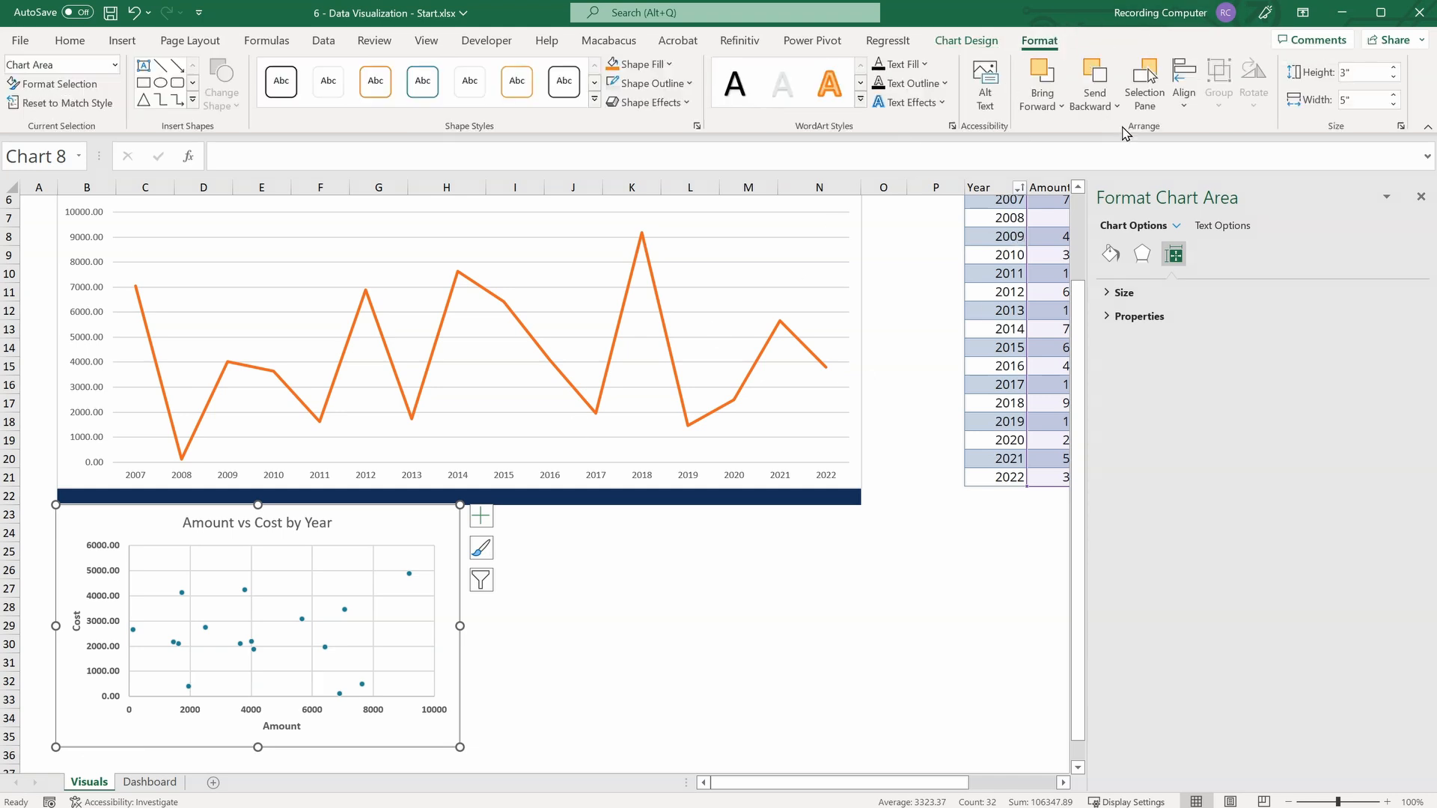
pyautogui.click(1187, 109)
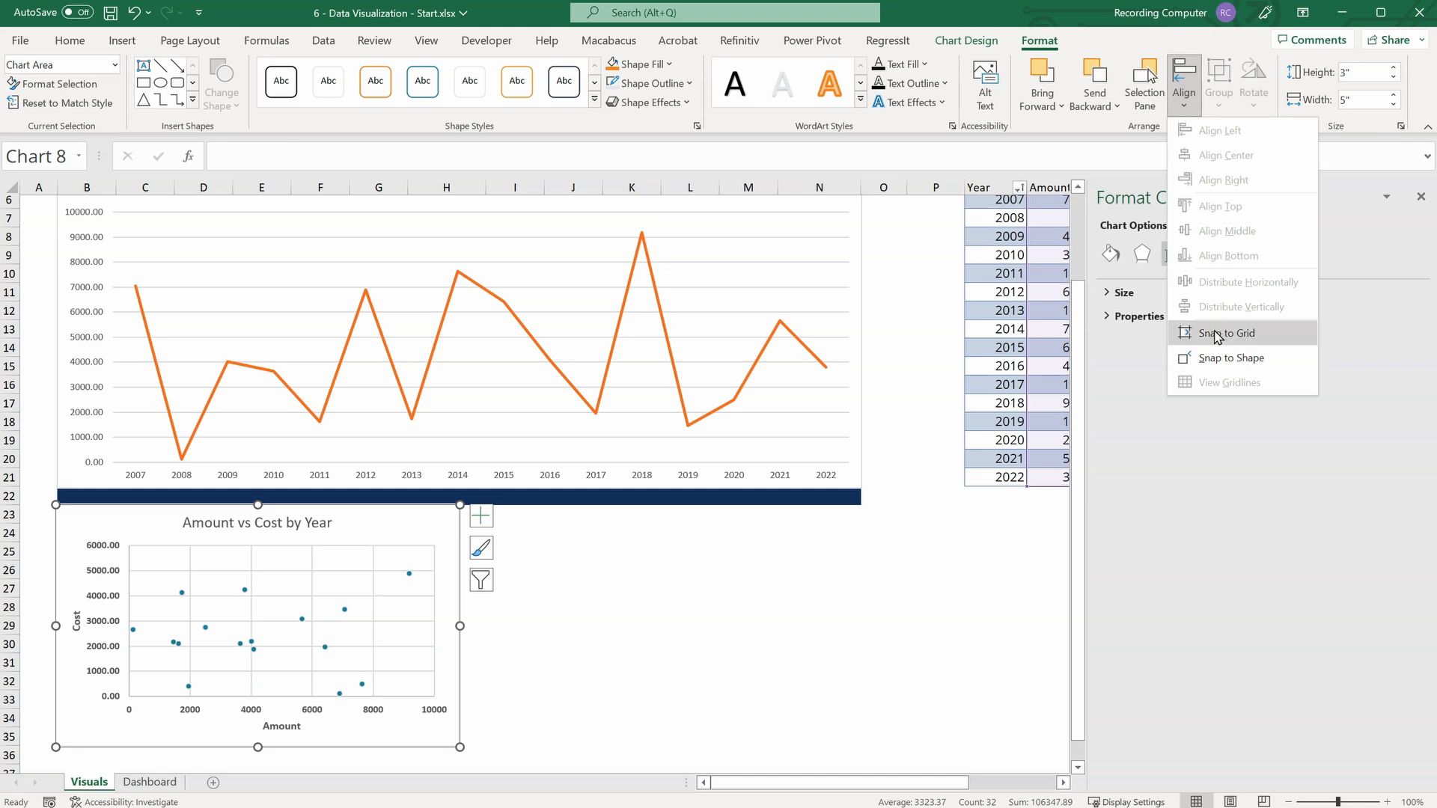
pyautogui.click(1264, 332)
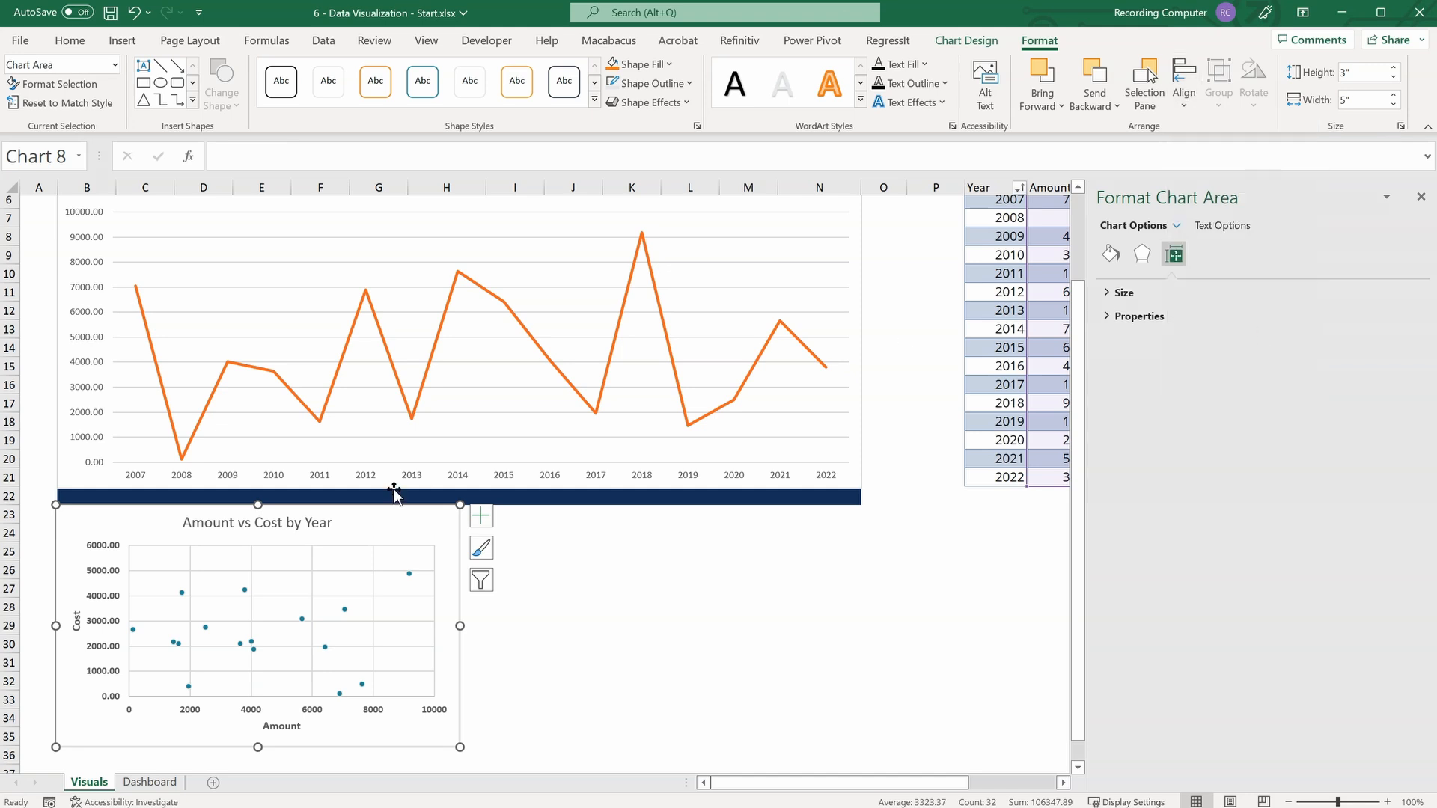
# Resize the scatter chart to span columns B to H with its upper edge on row 23, and close the formatting pane.
pyautogui.moveTo(56, 625); pyautogui.dragTo(78, 625)
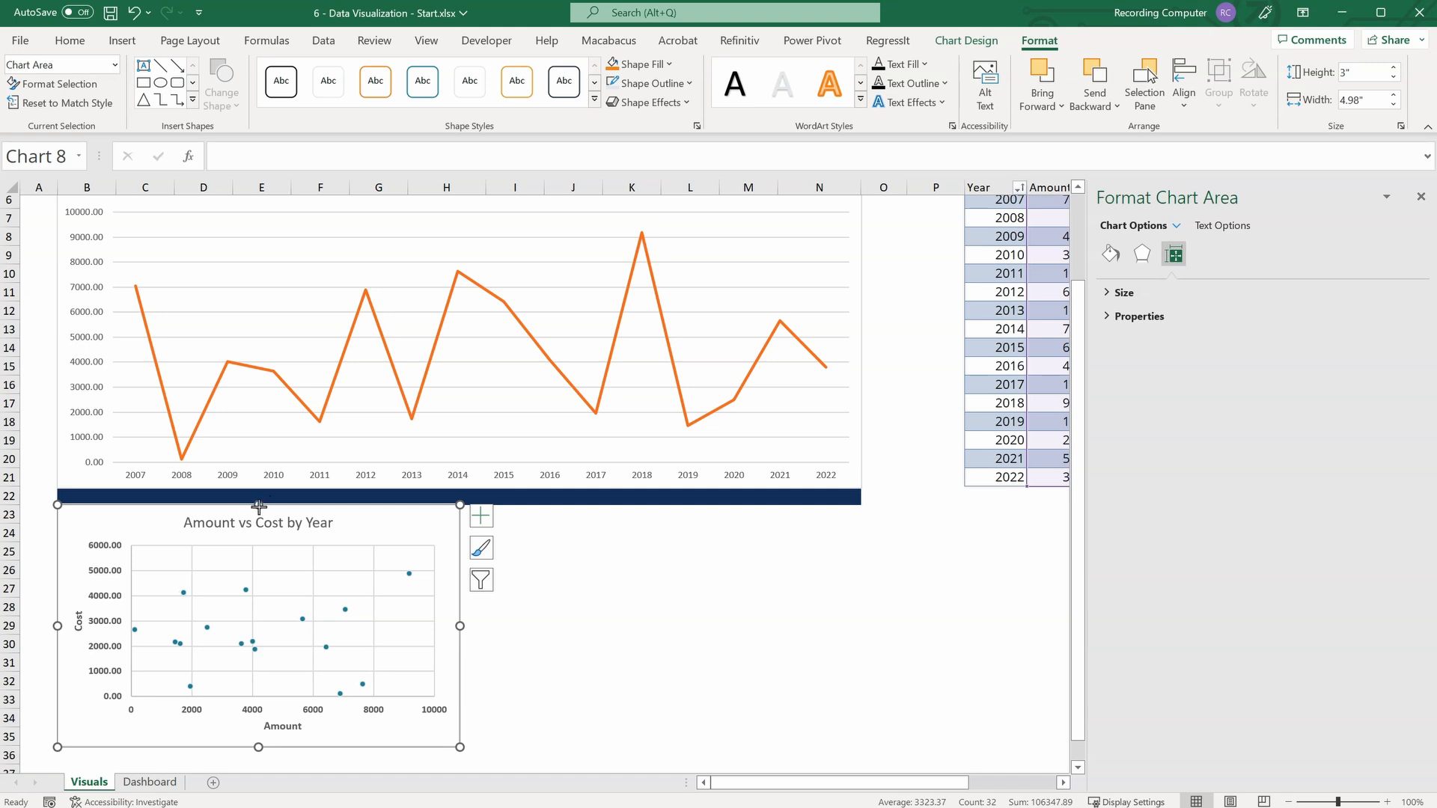
pyautogui.moveTo(259, 505); pyautogui.dragTo(259, 506)
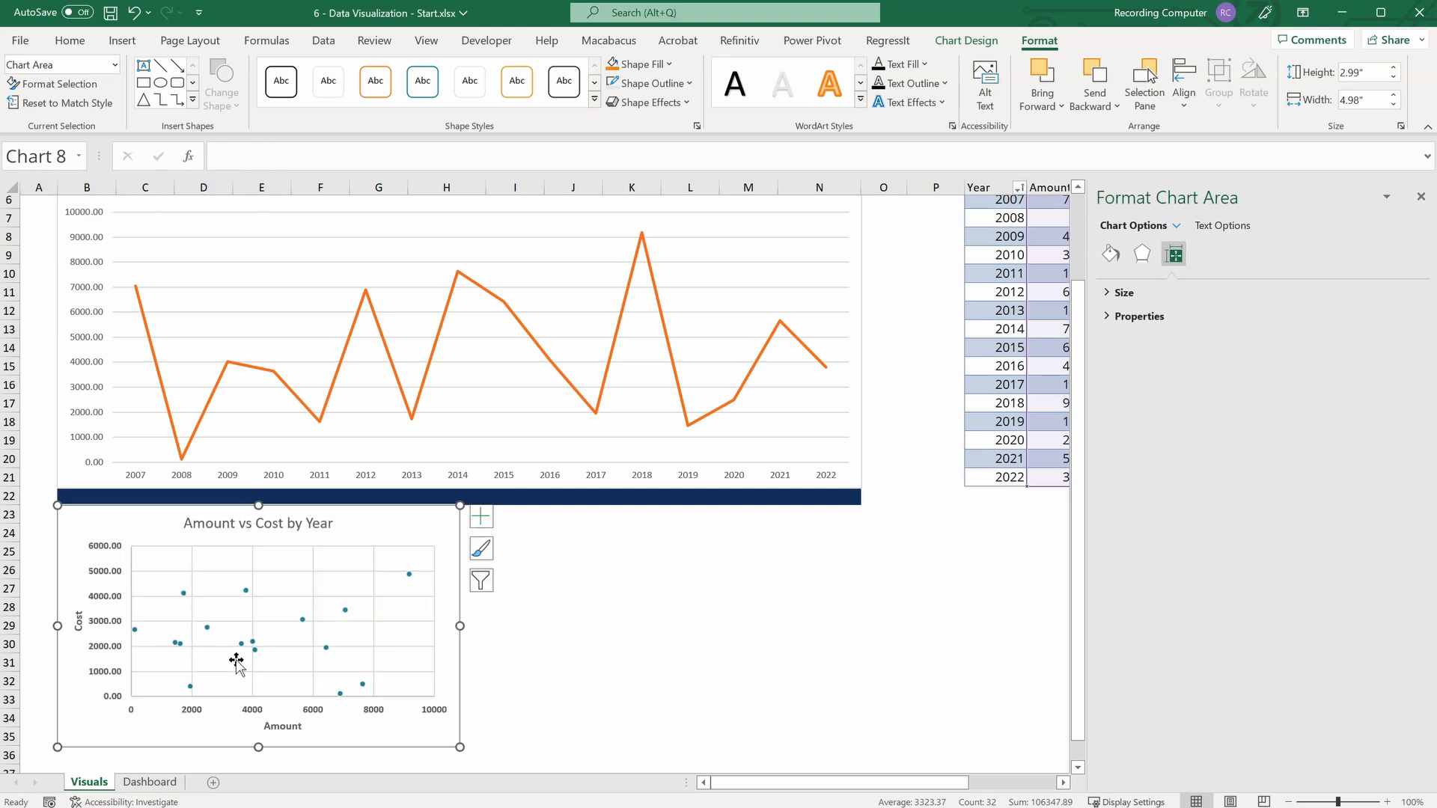
pyautogui.moveTo(459, 627); pyautogui.dragTo(486, 629)
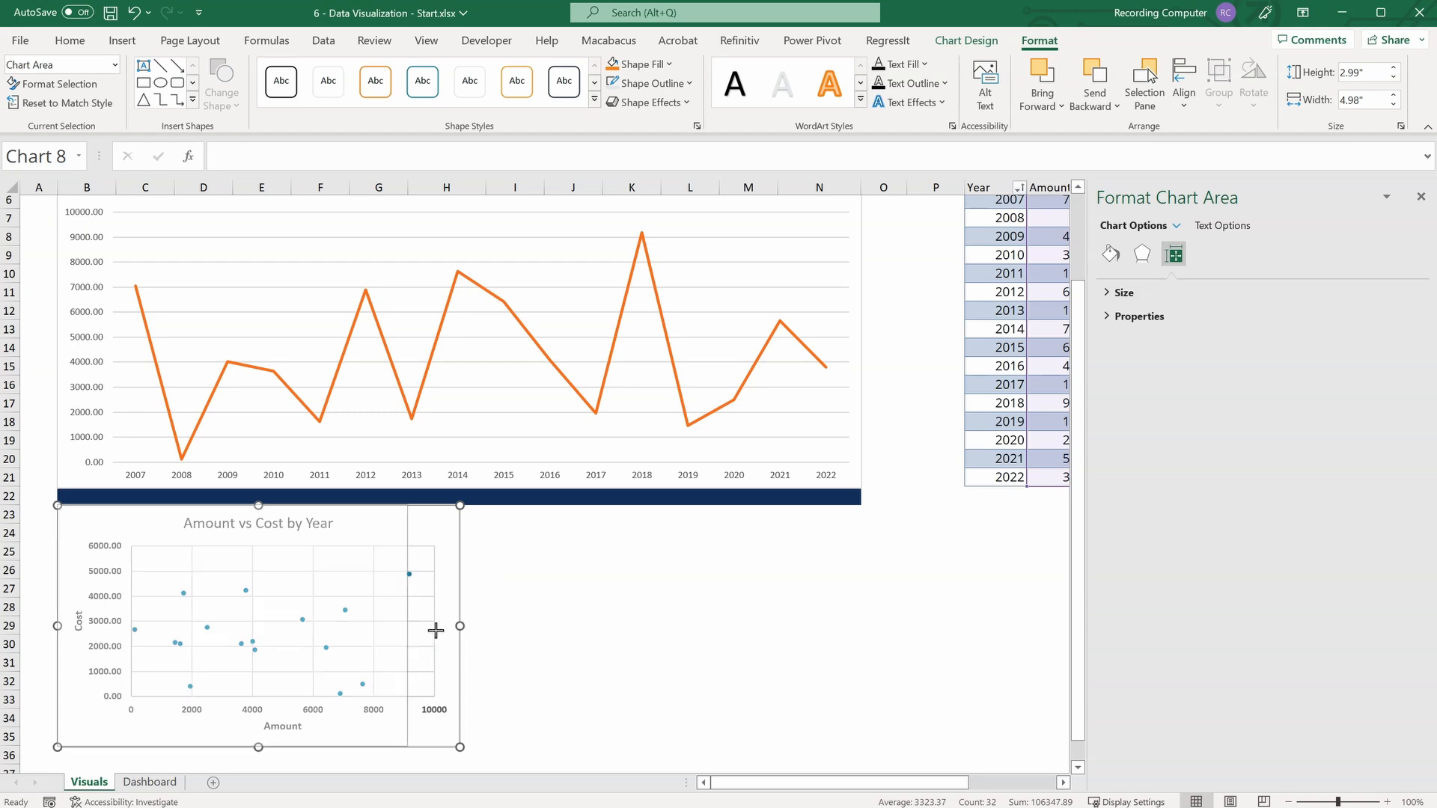
pyautogui.click(573, 662)
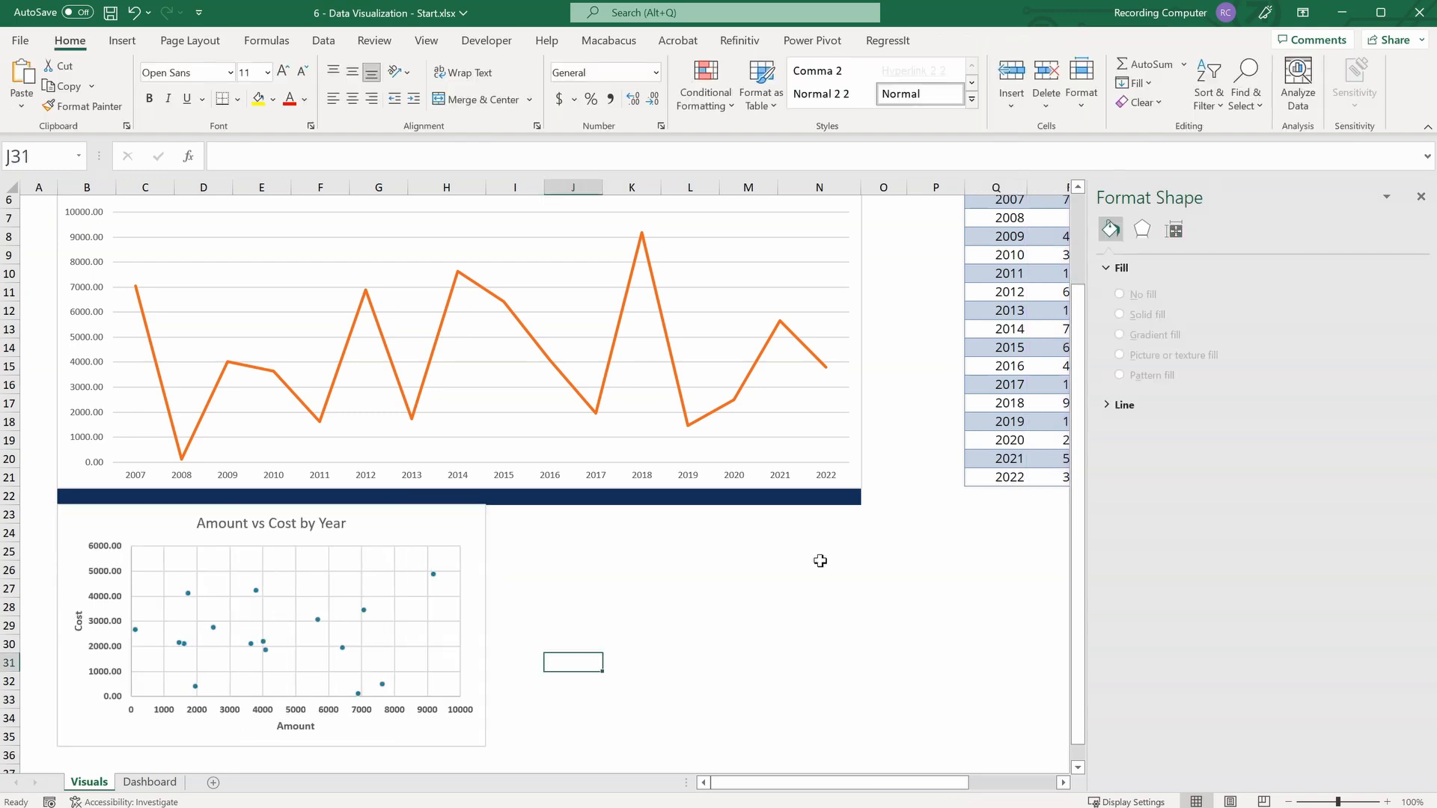
pyautogui.click(1417, 195)
# Insert a clustered column chart from the Amount and Cost columns of the Raw Data table, headers included.
pyautogui.scroll(2, 1290, 337)
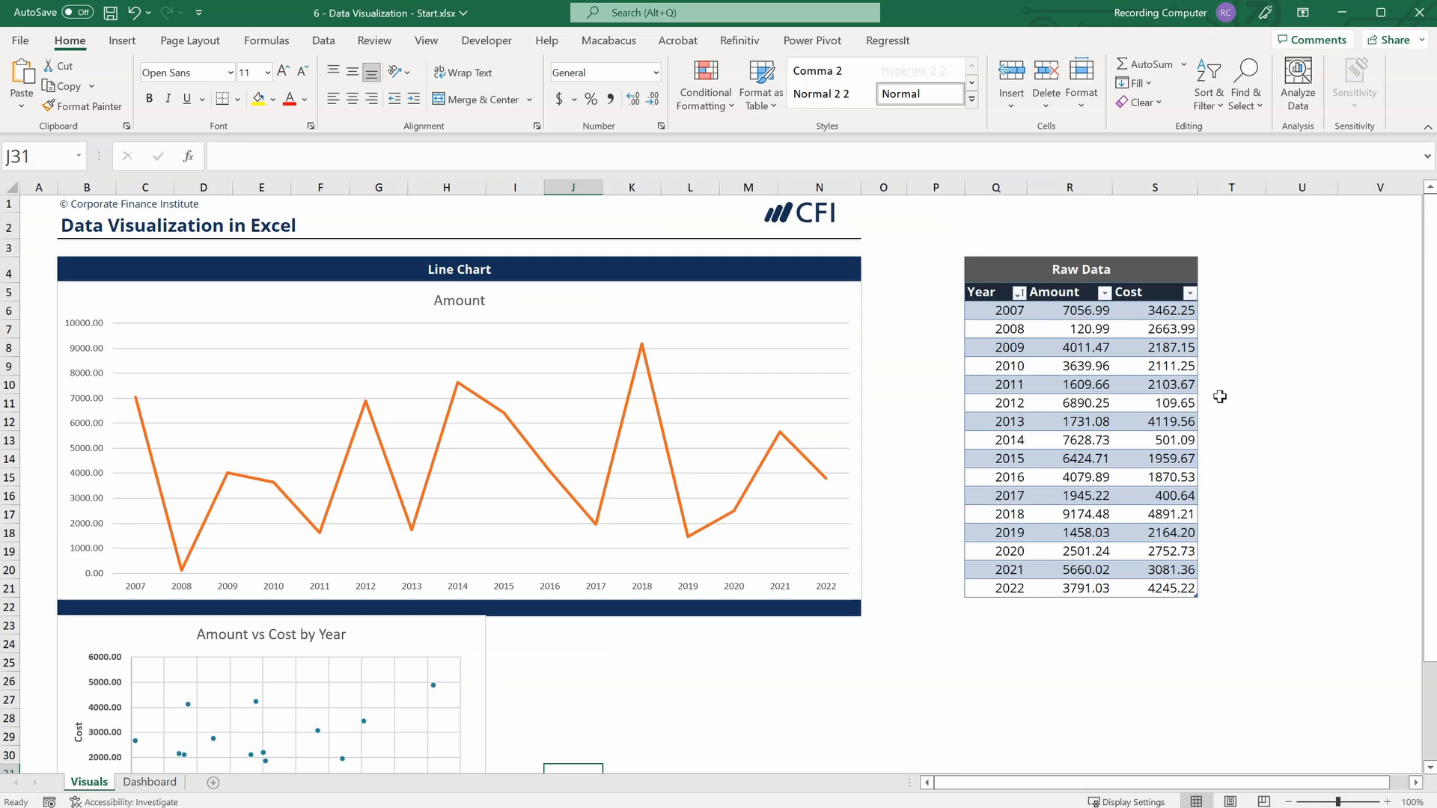
pyautogui.moveTo(1057, 292); pyautogui.dragTo(1156, 582)
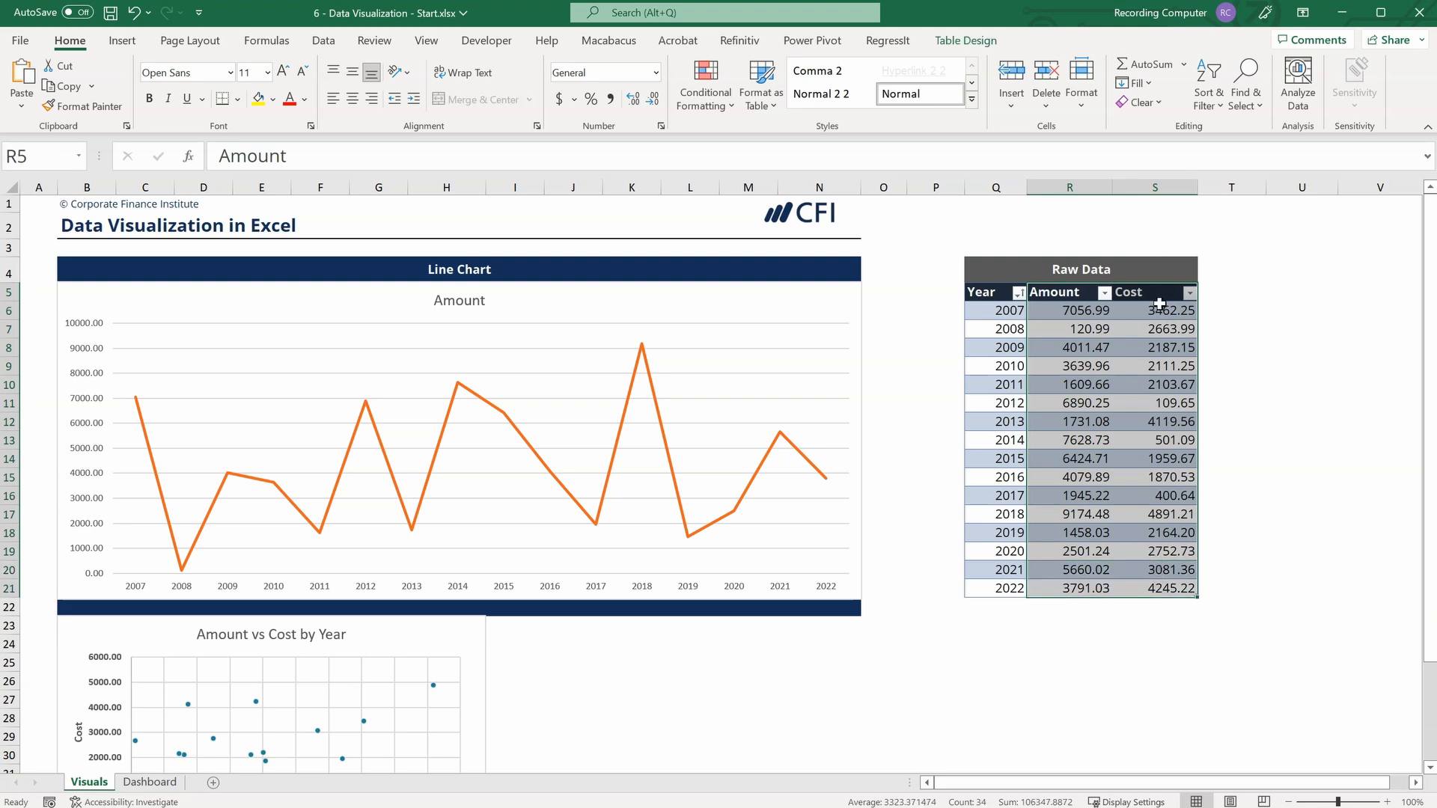
pyautogui.click(122, 41)
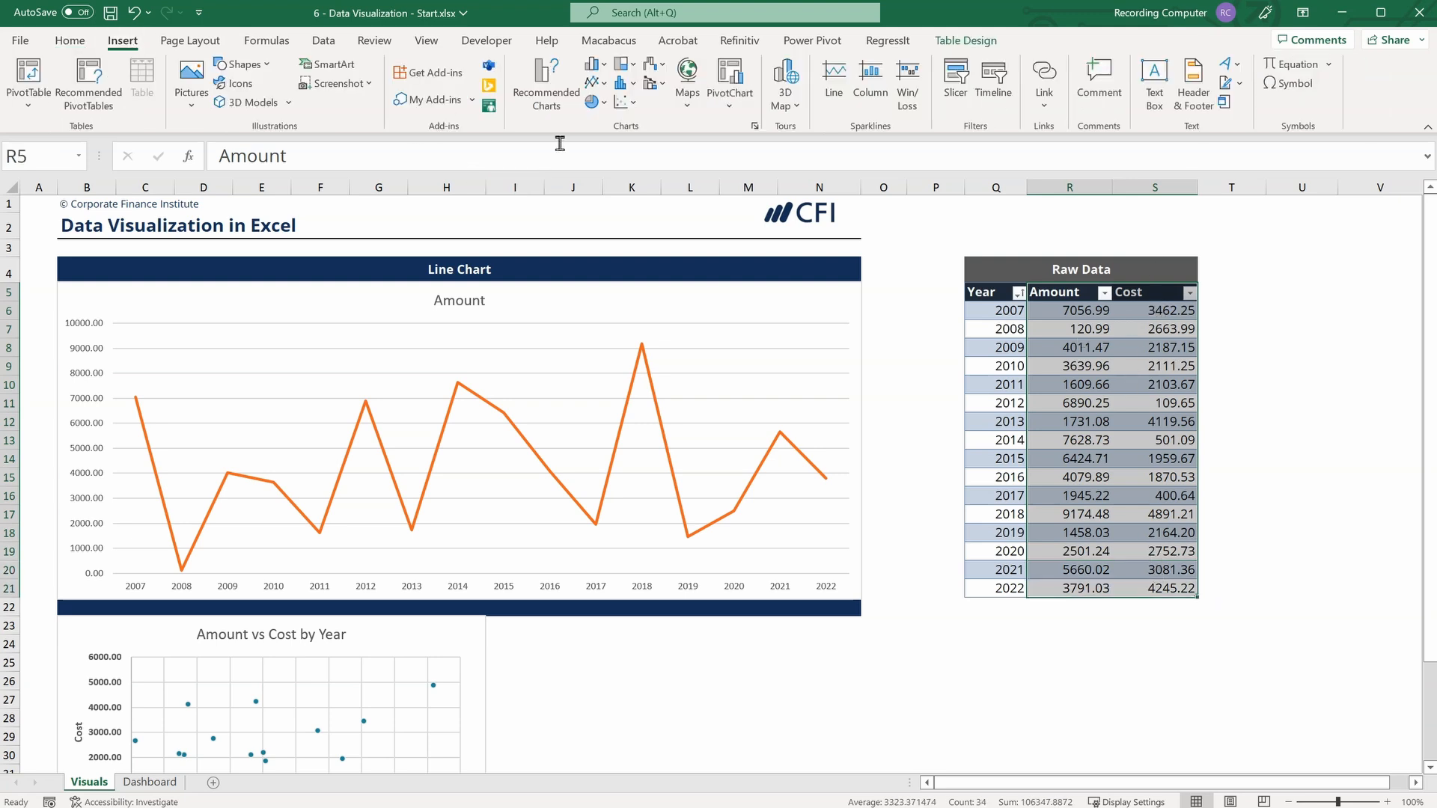
pyautogui.click(606, 66)
pyautogui.click(606, 122)
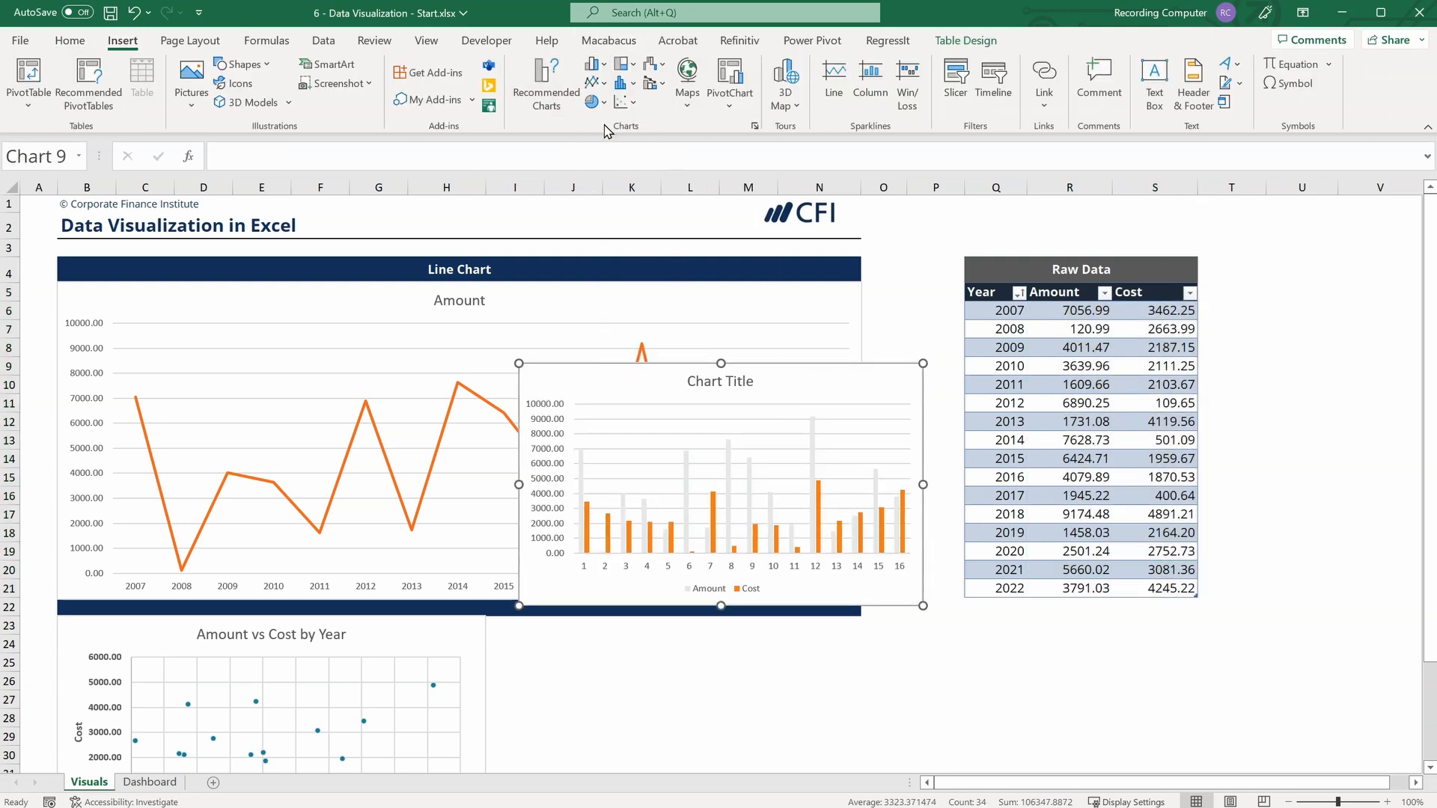
# Place the column chart beside the scatter chart and resize it to span columns I to N, starting at row 23.
pyautogui.scroll(-2, 800, 298)
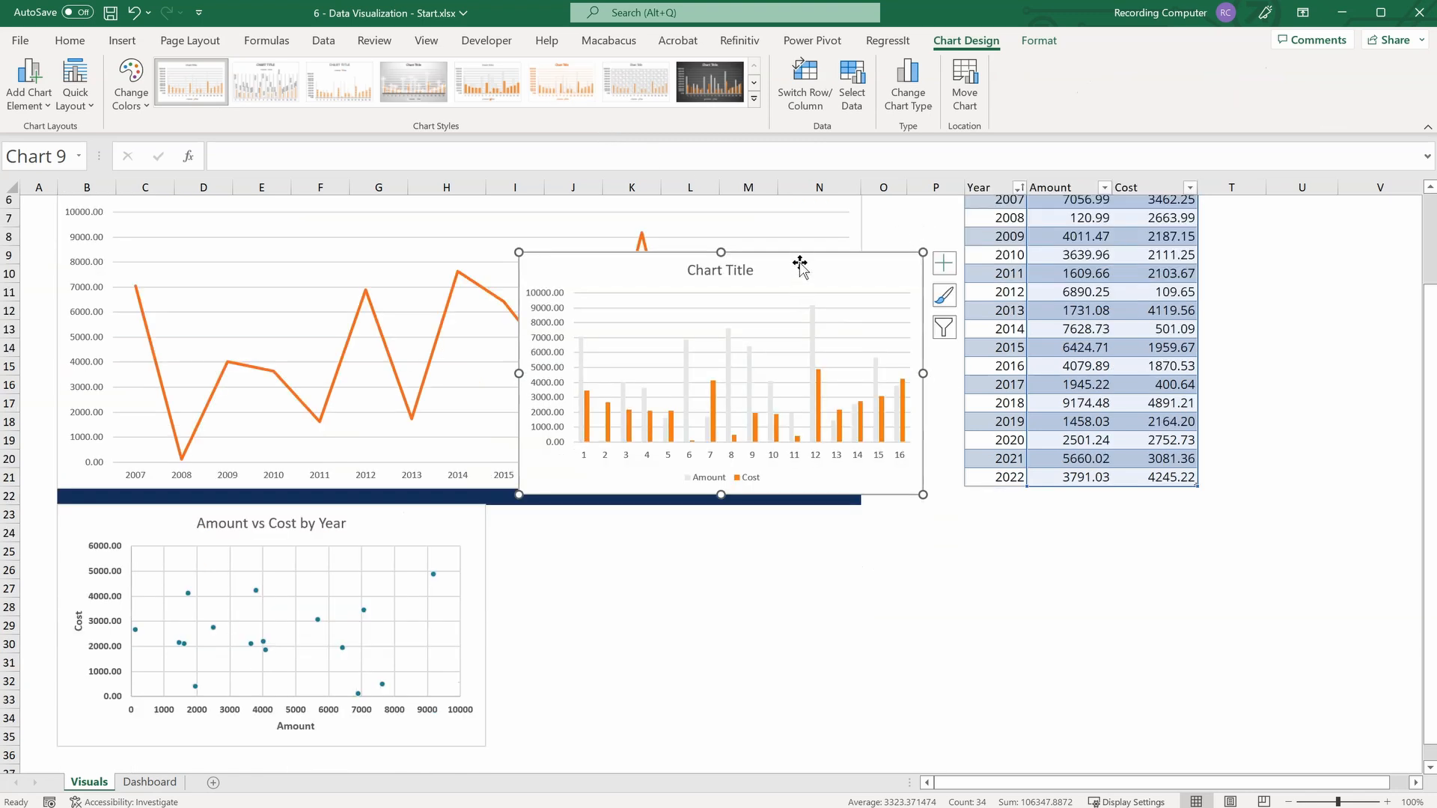
pyautogui.moveTo(798, 266)
pyautogui.mouseDown()
pyautogui.moveTo(812, 548)
pyautogui.moveTo(773, 522)
pyautogui.mouseUp()
pyautogui.moveTo(890, 749); pyautogui.dragTo(860, 745)
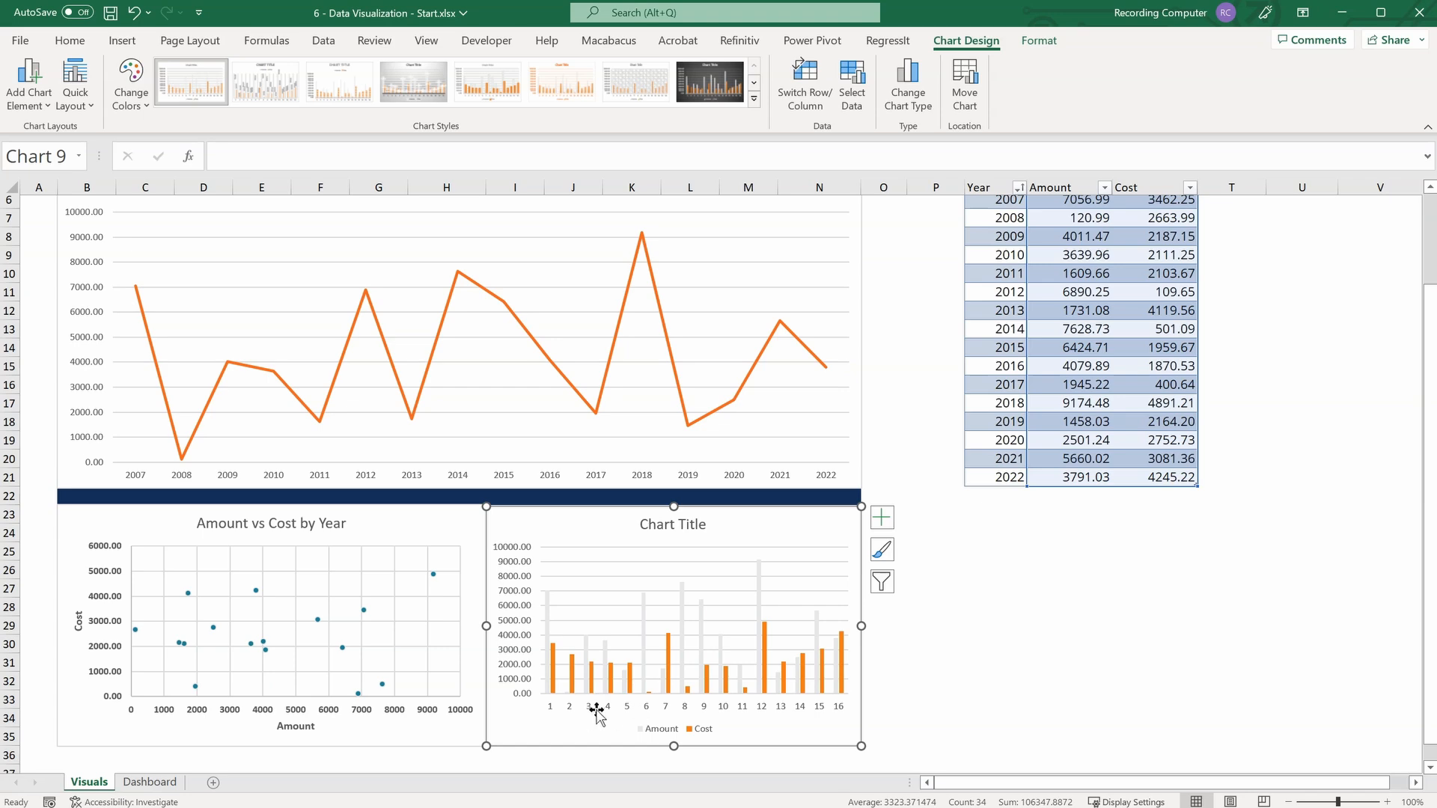
# Set the column chart's horizontal axis labels to the years in Q6:Q21.
pyautogui.click(853, 81)
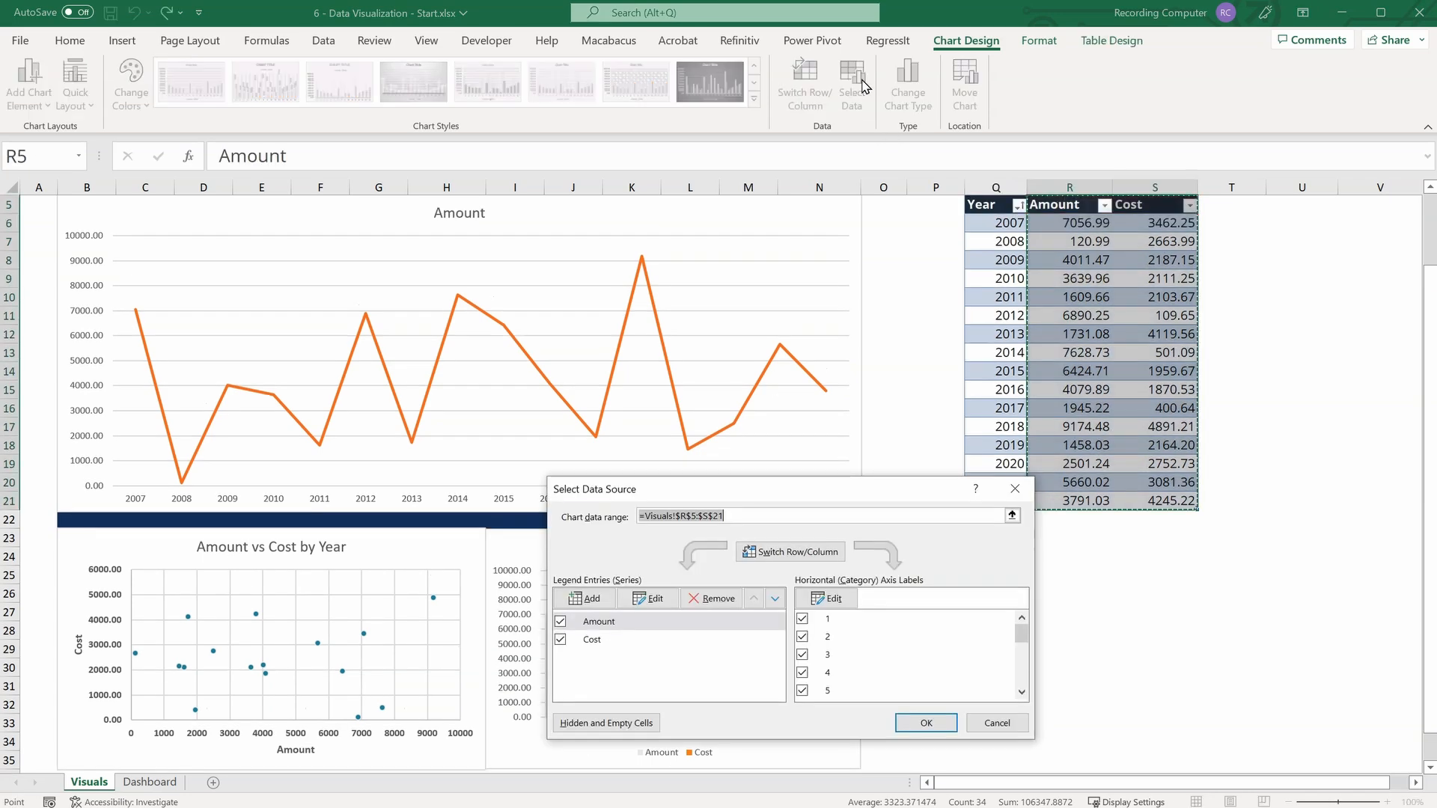
pyautogui.click(828, 599)
pyautogui.scroll(2, 1037, 584)
pyautogui.moveTo(991, 310); pyautogui.dragTo(980, 588)
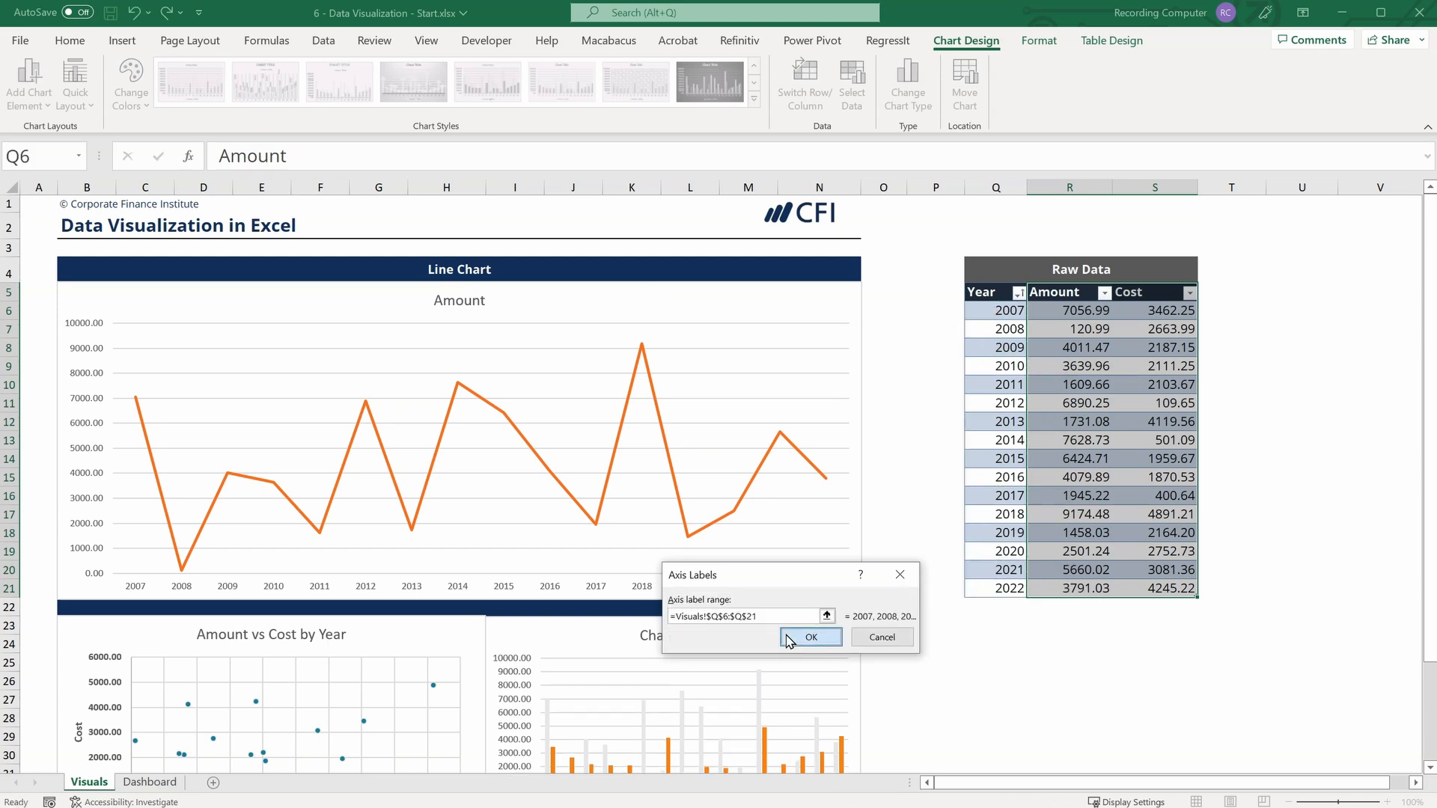
pyautogui.click(793, 636)
pyautogui.click(925, 723)
# Fill the Amount series of the column chart with the orange theme color.
pyautogui.scroll(-2, 932, 627)
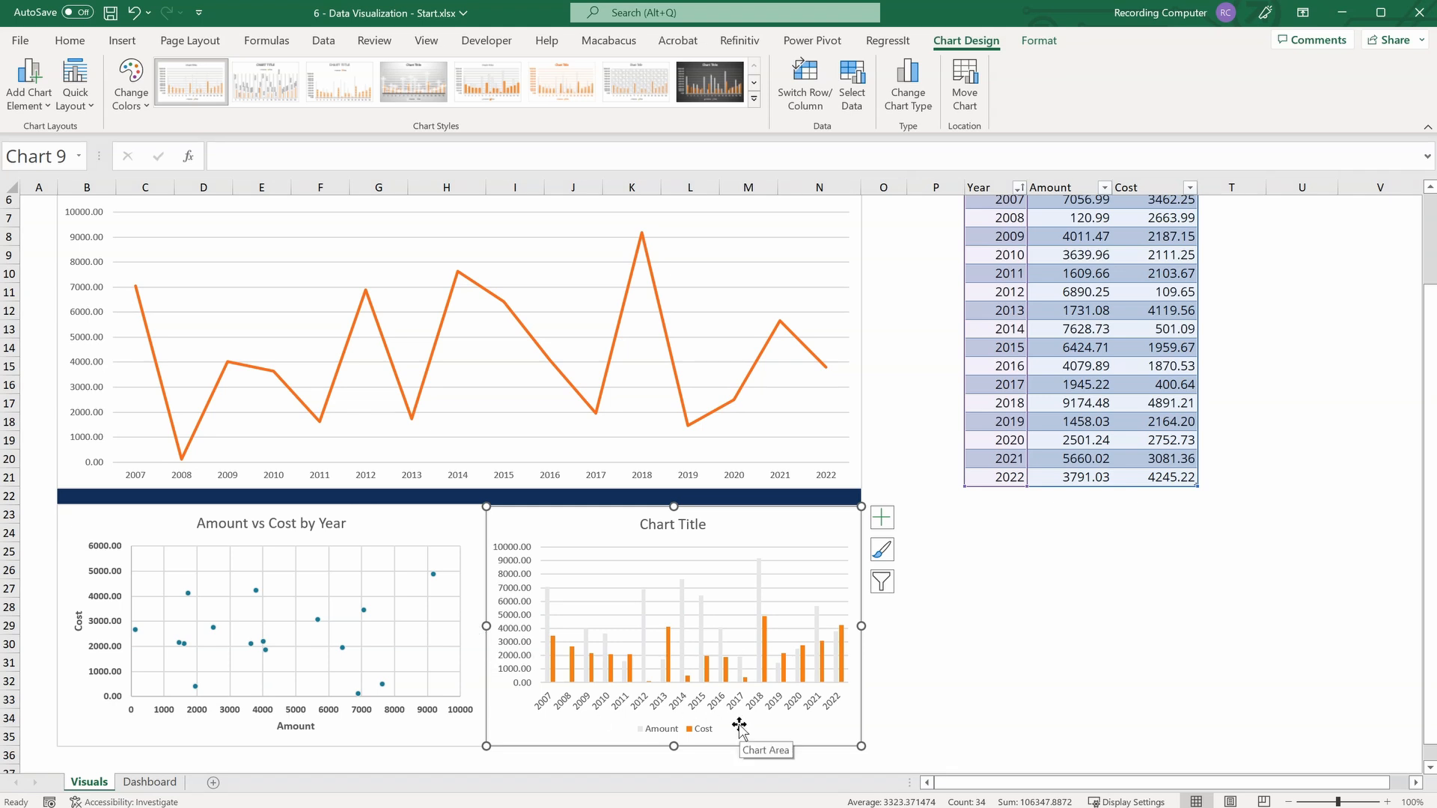
pyautogui.click(645, 619)
pyautogui.rightClick(645, 619)
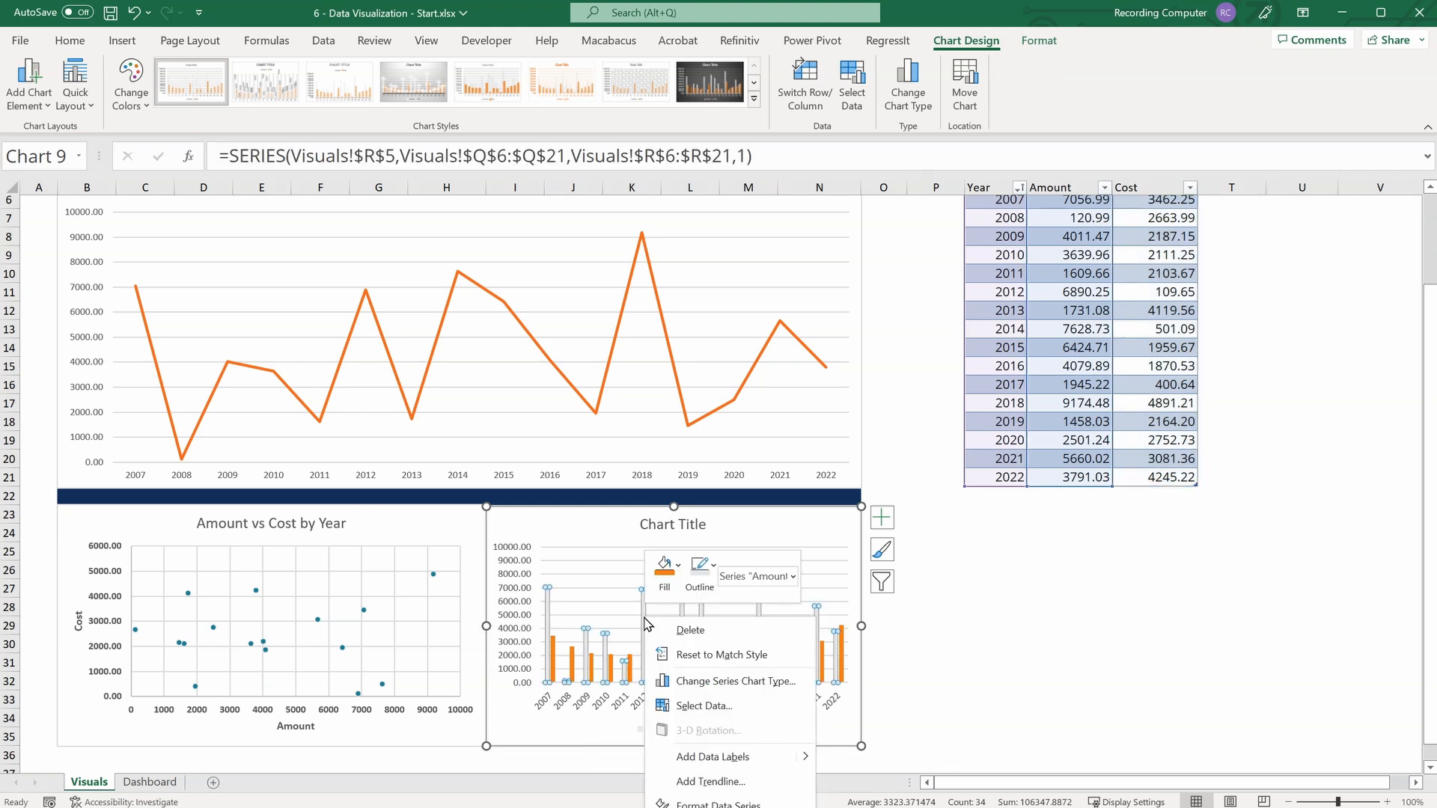
pyautogui.click(678, 570)
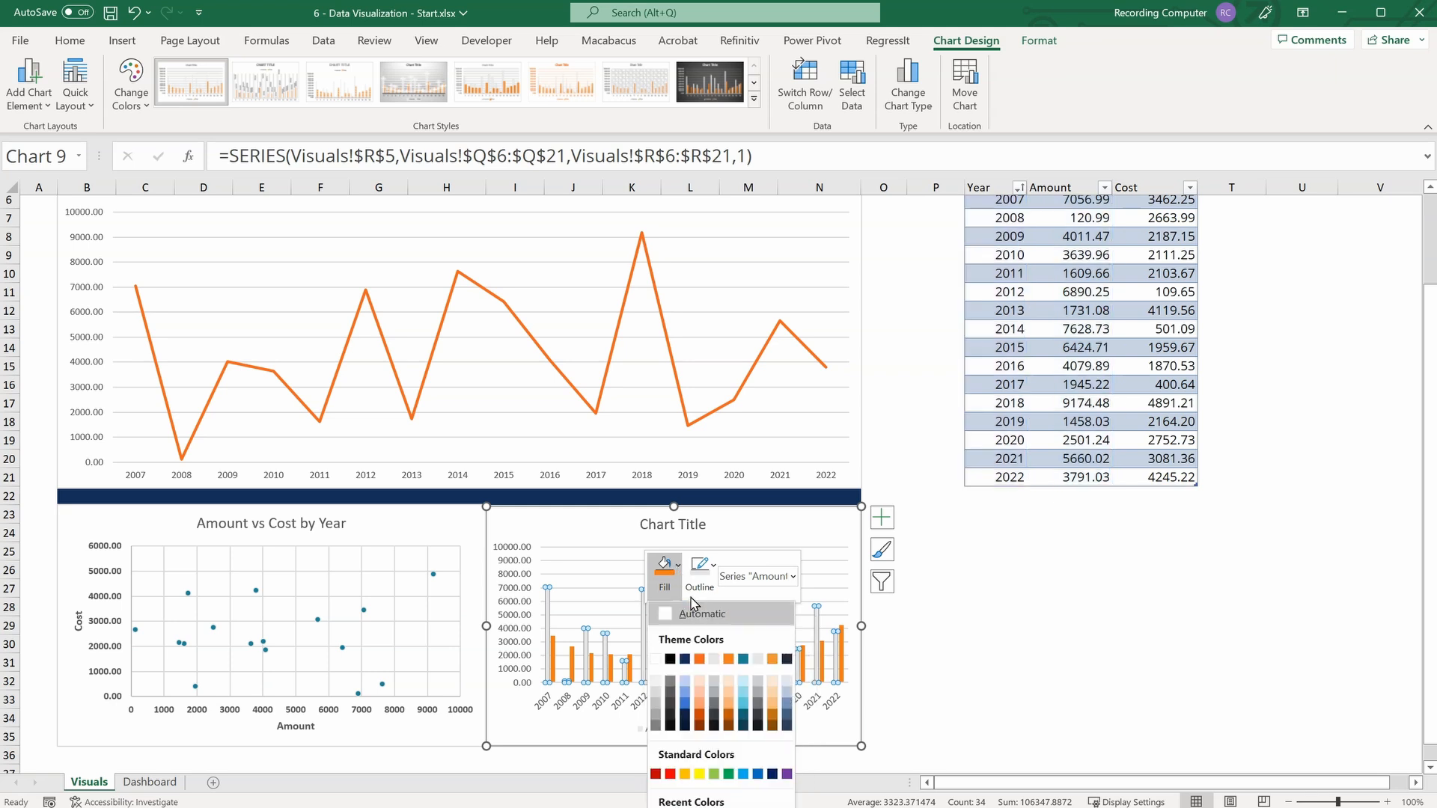
pyautogui.click(699, 658)
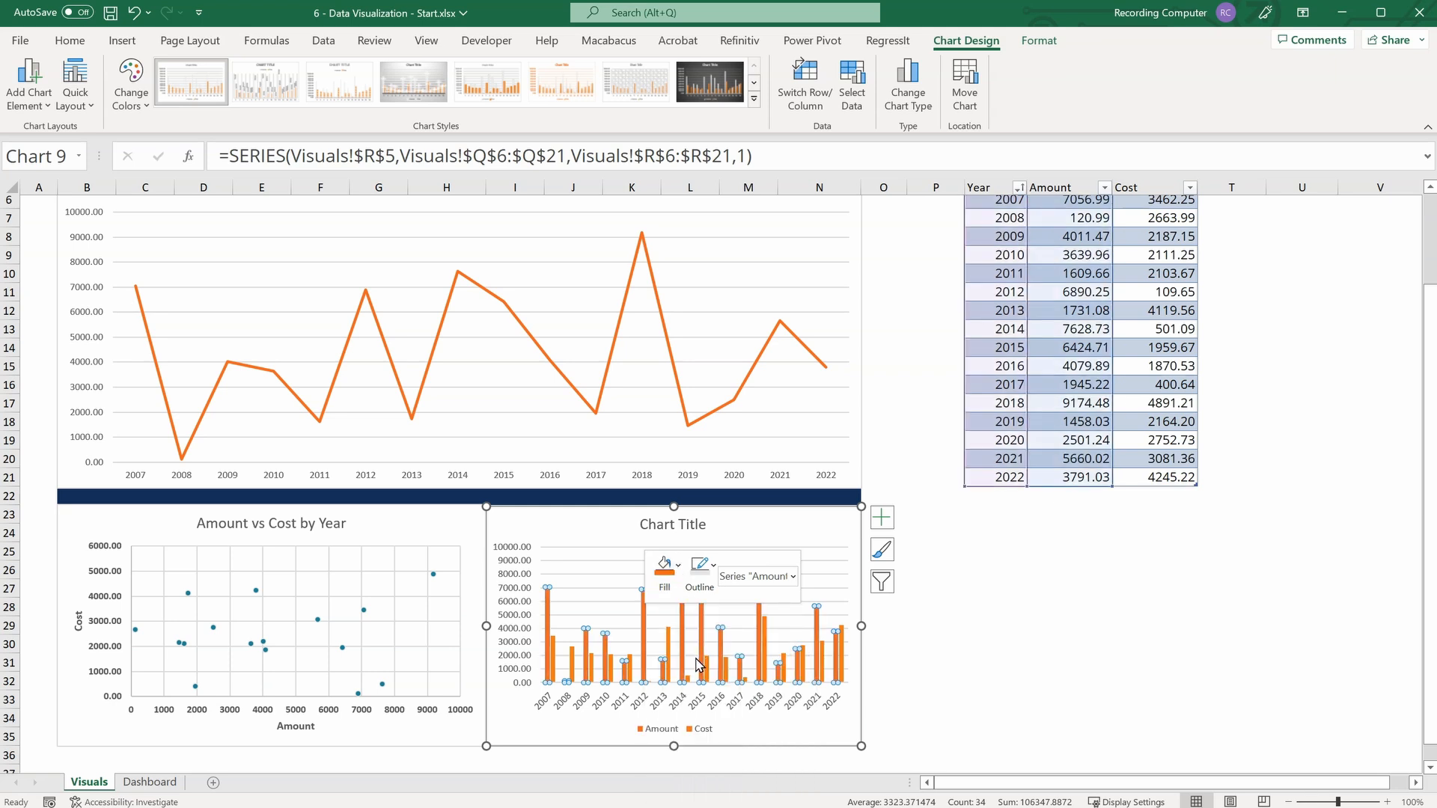
# Fill the Cost series of the column chart with the dark blue theme color.
pyautogui.click(554, 645)
pyautogui.rightClick(554, 645)
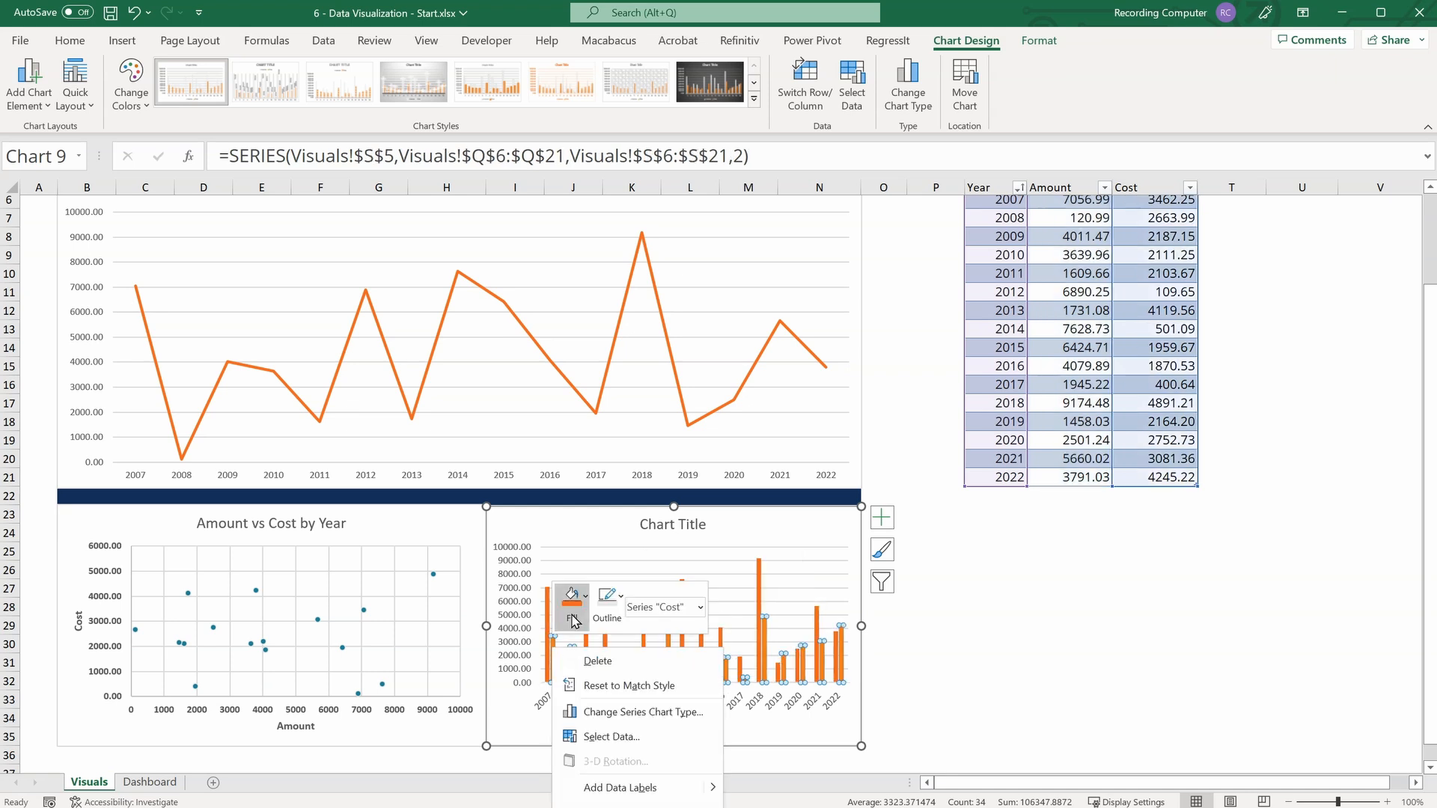
pyautogui.click(574, 621)
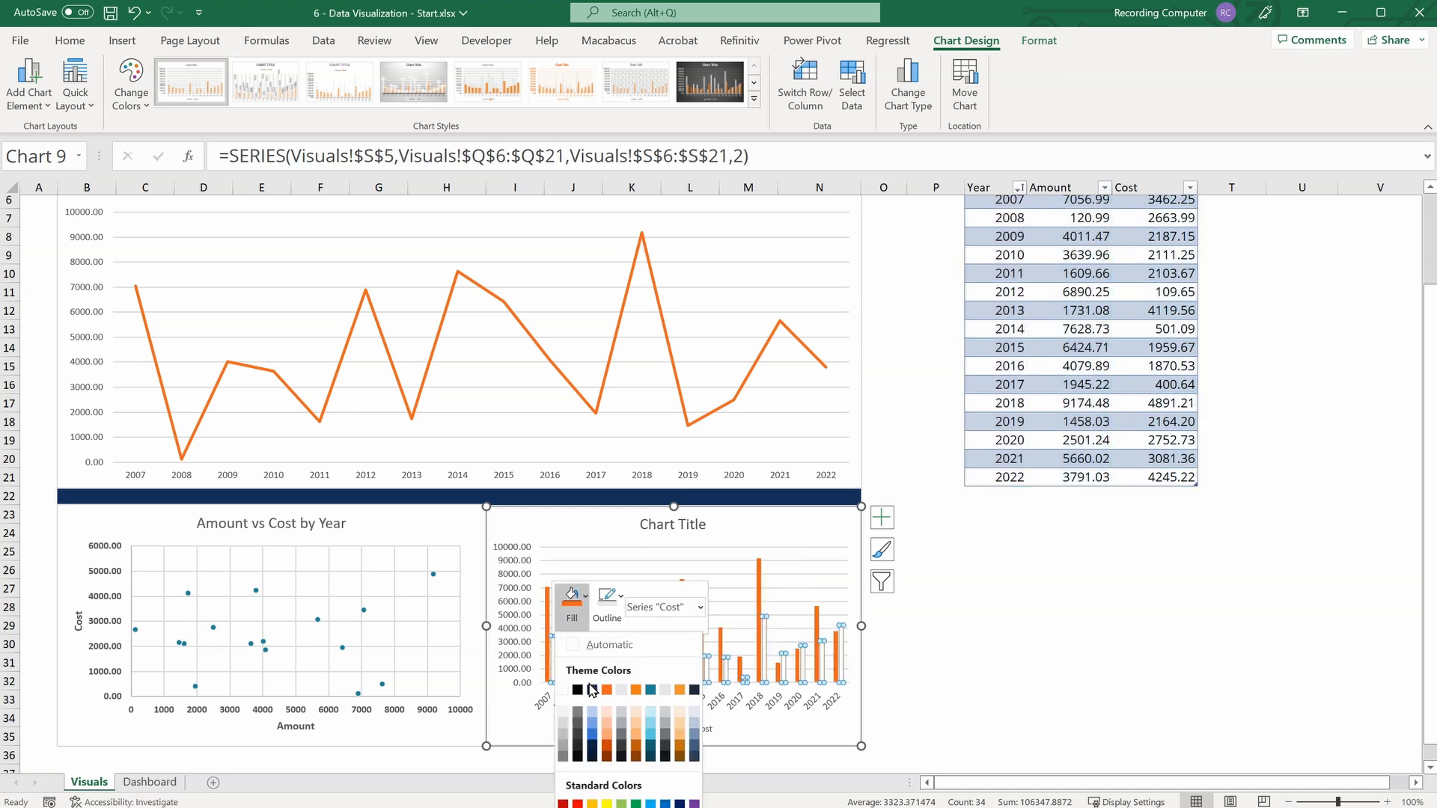
pyautogui.click(592, 689)
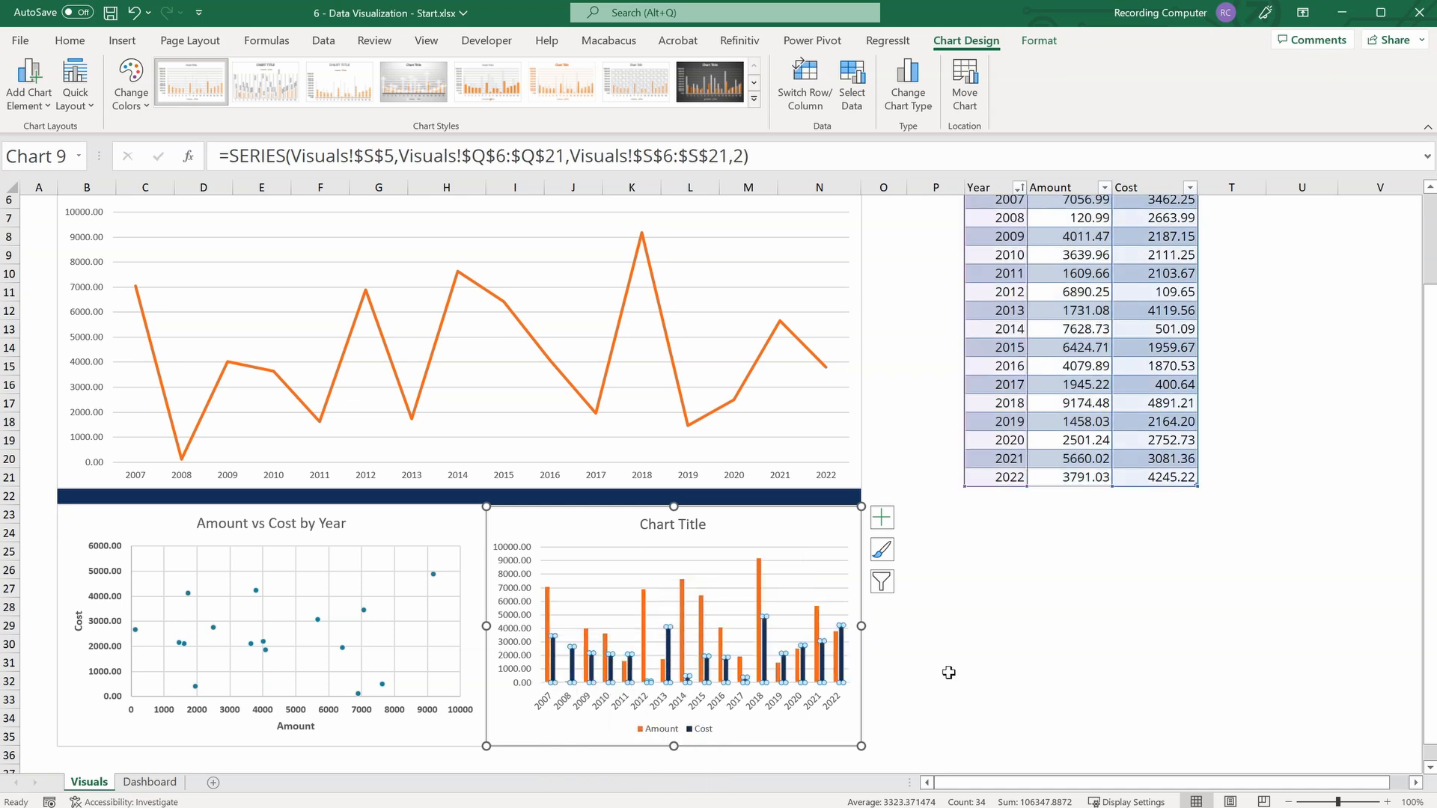
# Change the column chart's title to "Amount & Cost Comparison by Year".
pyautogui.doubleClick(668, 527)
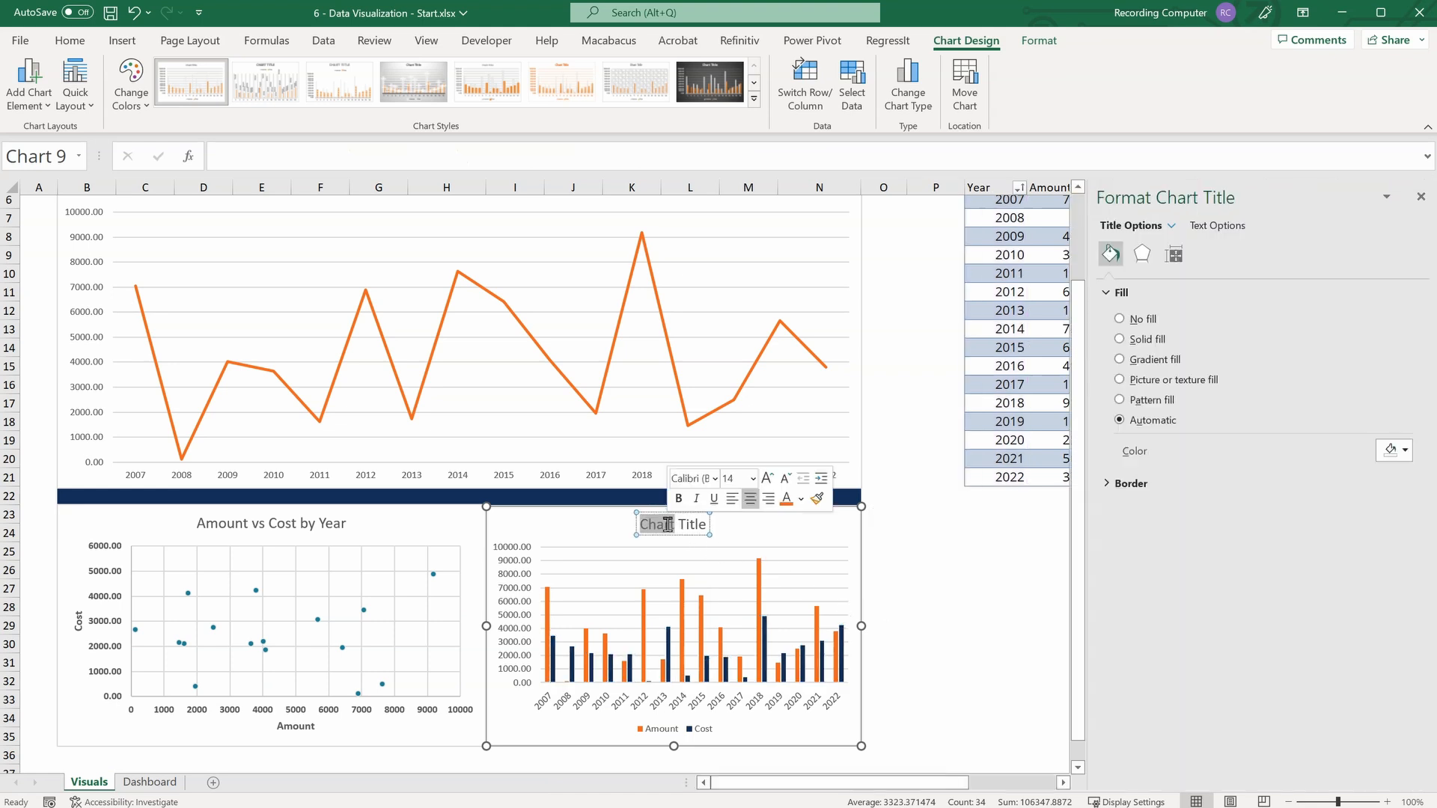
pyautogui.tripleClick(668, 527)
pyautogui.write('Amou')
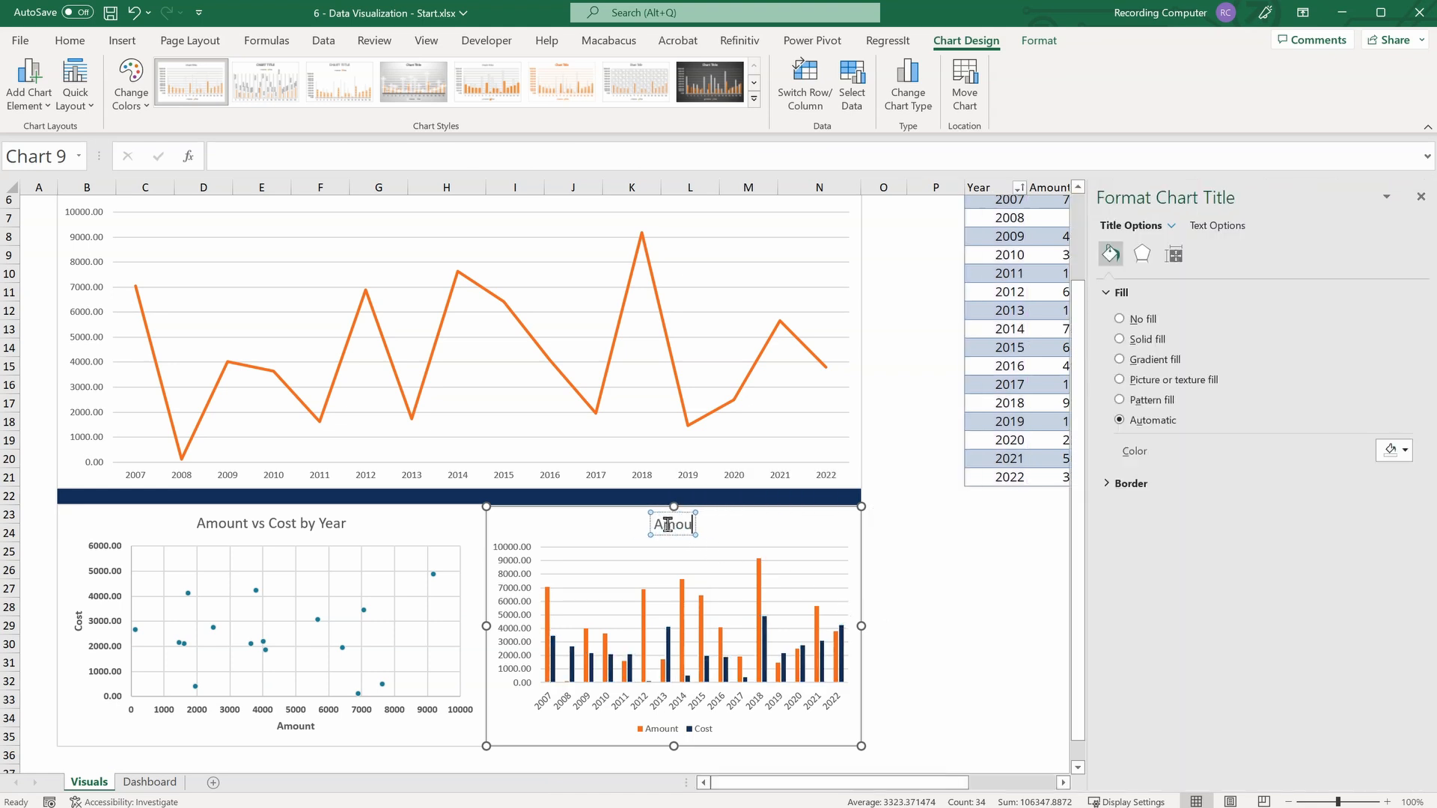
pyautogui.write('nt & Cost')
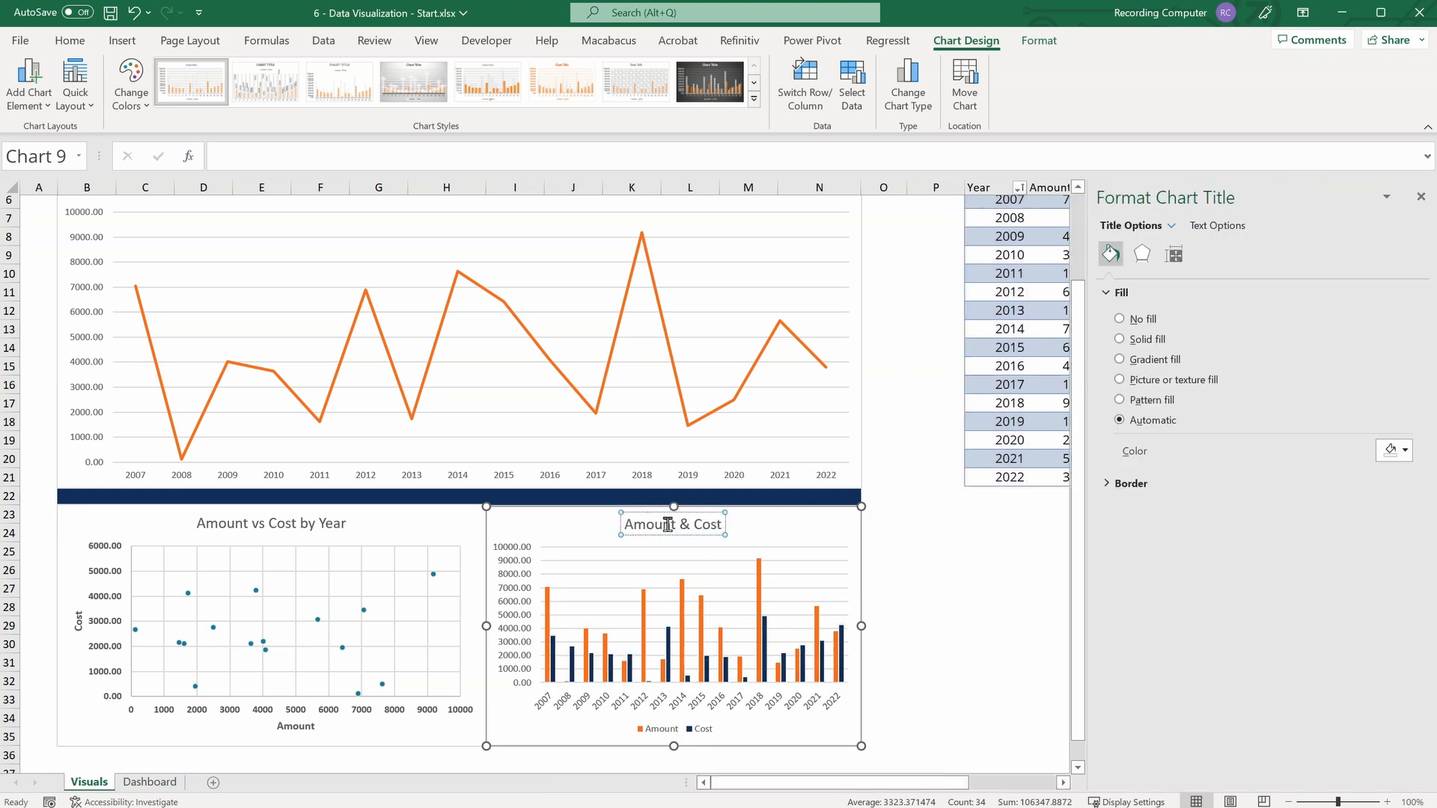
pyautogui.write(' Compa')
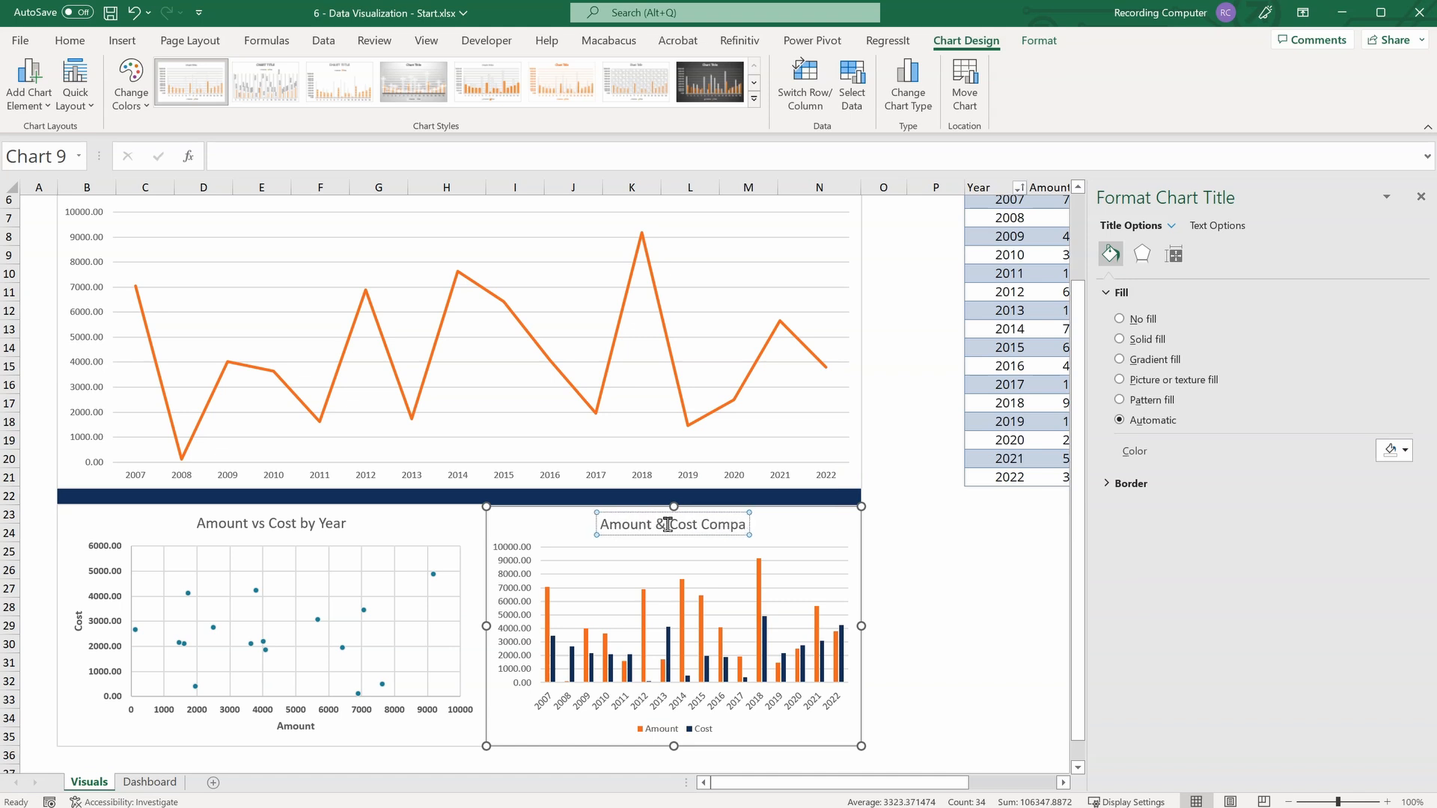
pyautogui.write('rison by Year')
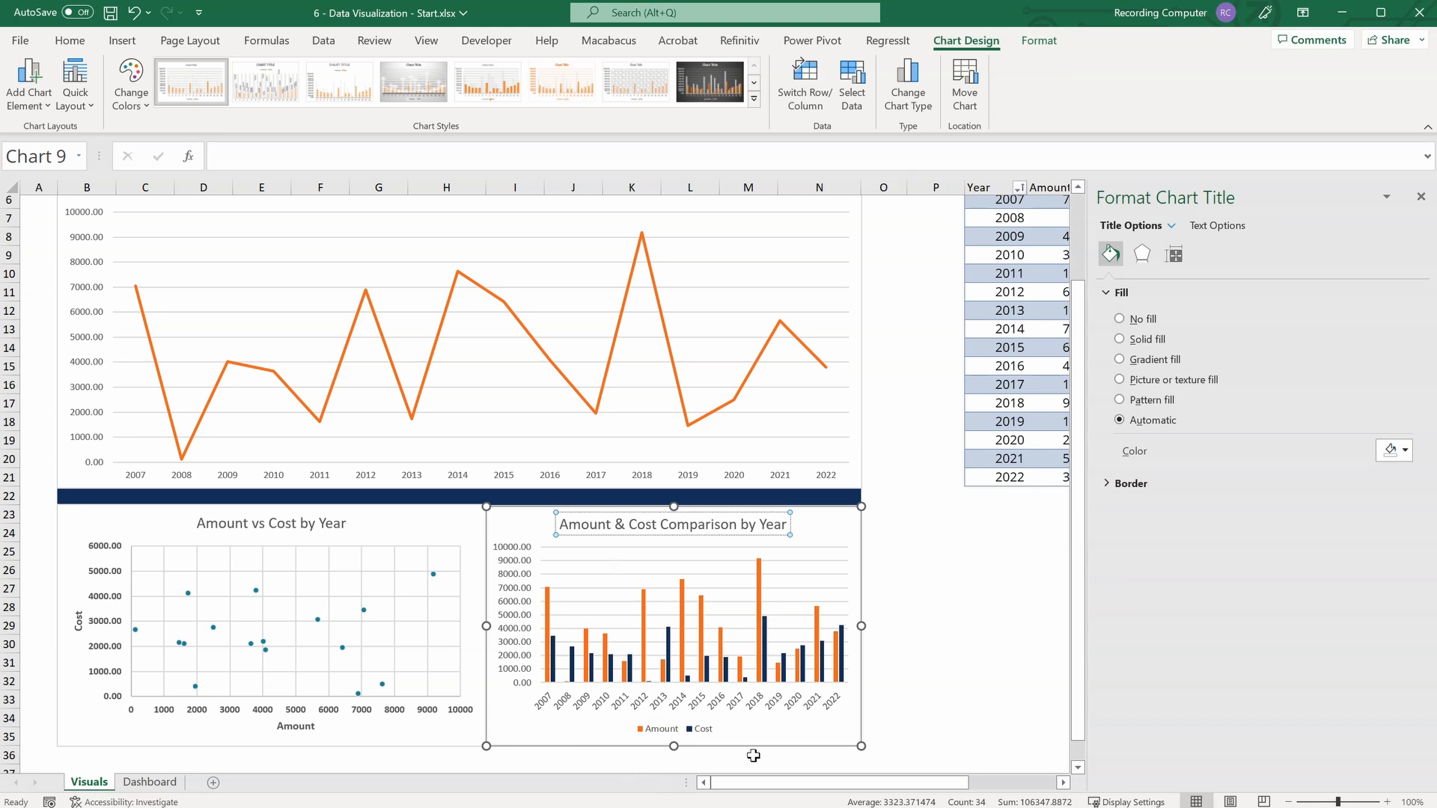
# In the column chart's title, color the word "Amount" orange and the word "Cost" dark blue to match their series.
pyautogui.click(662, 730)
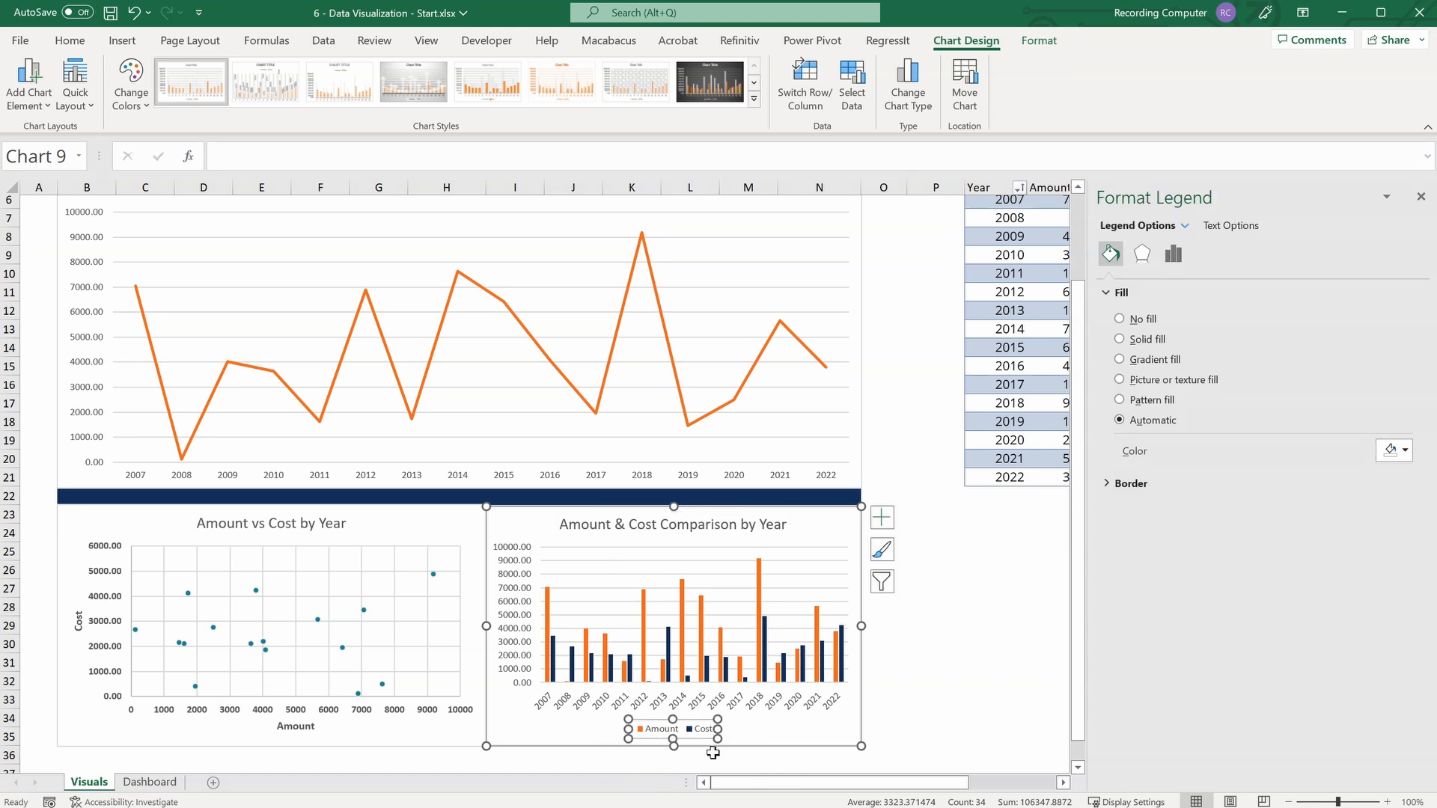
pyautogui.click(589, 524)
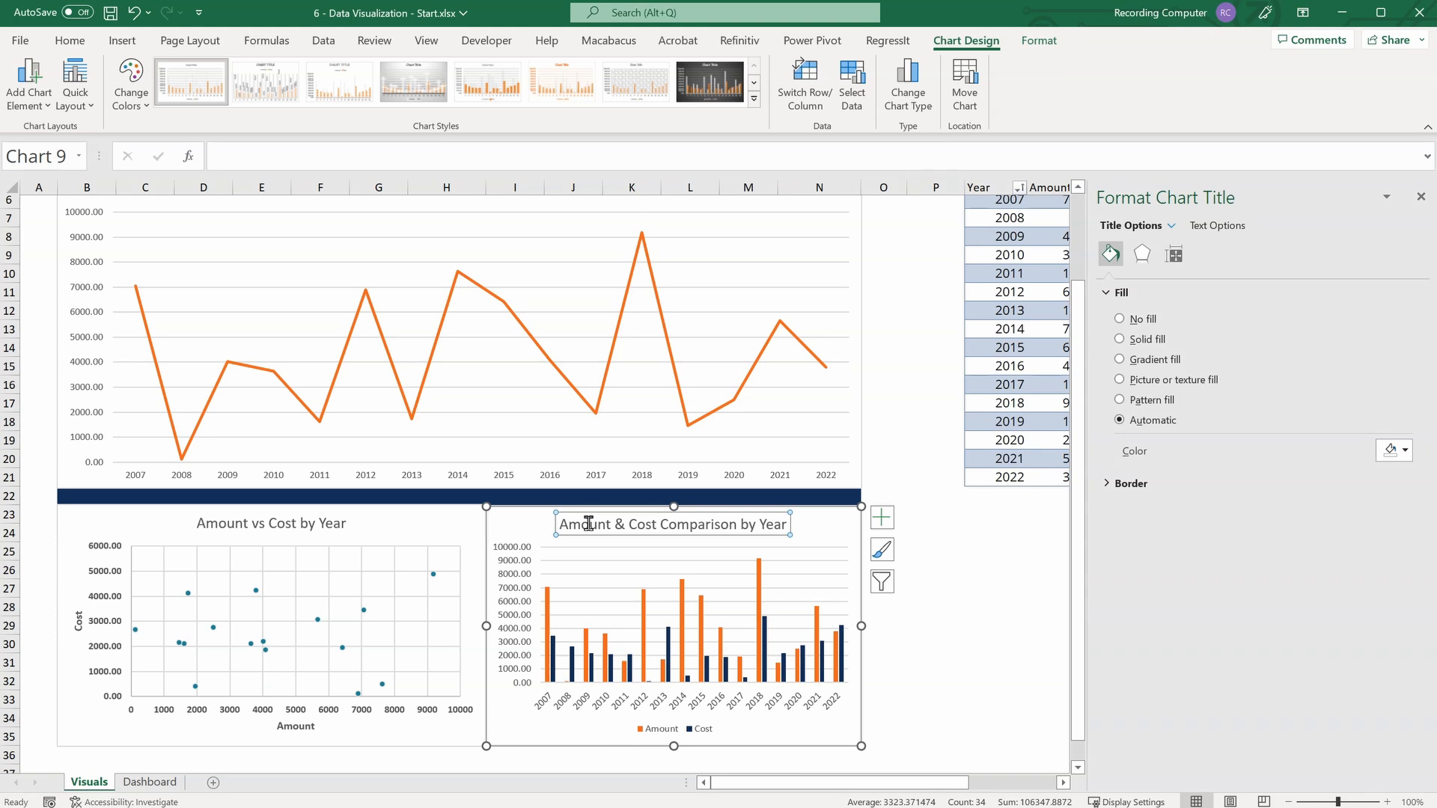
pyautogui.moveTo(612, 524); pyautogui.dragTo(556, 524)
pyautogui.click(694, 497)
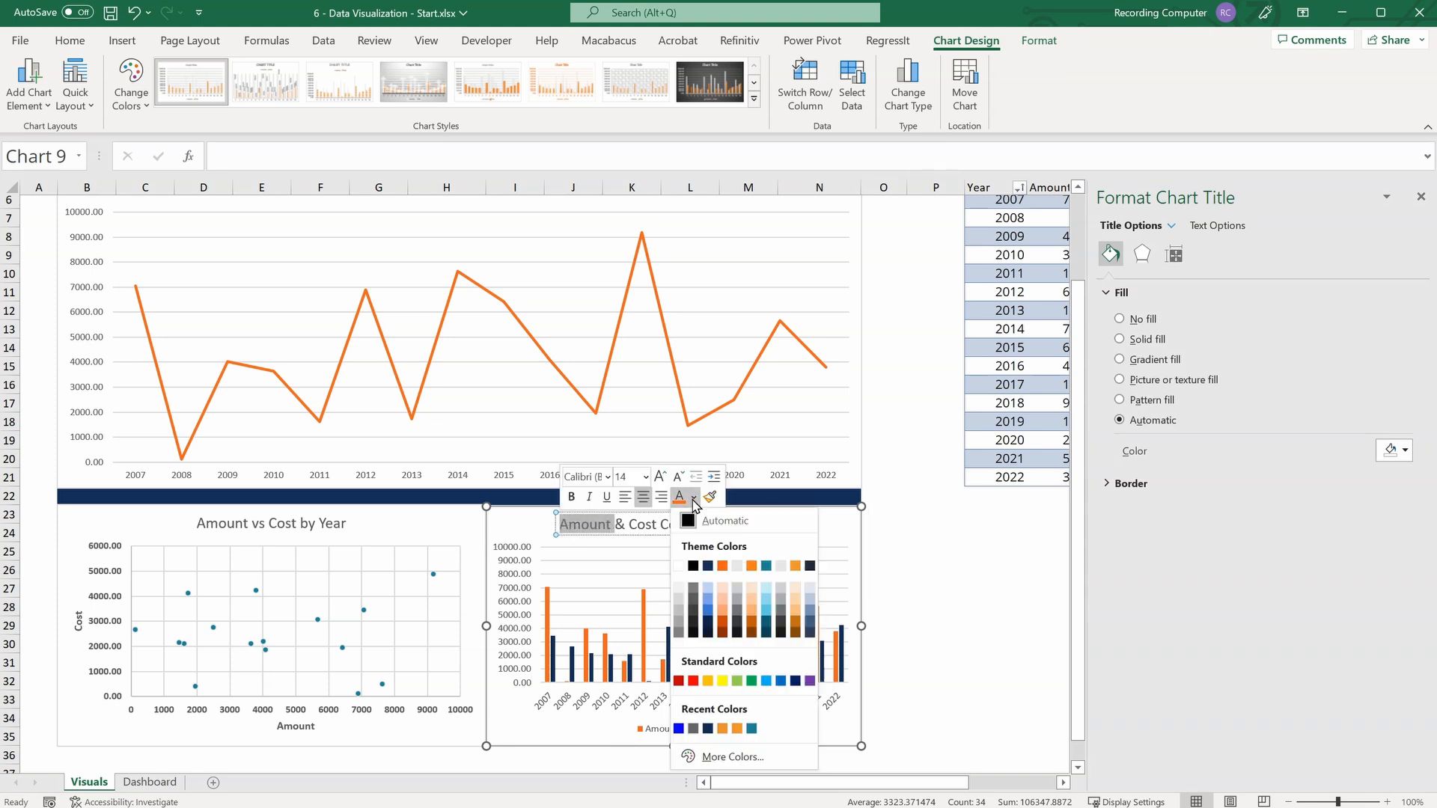
pyautogui.click(722, 565)
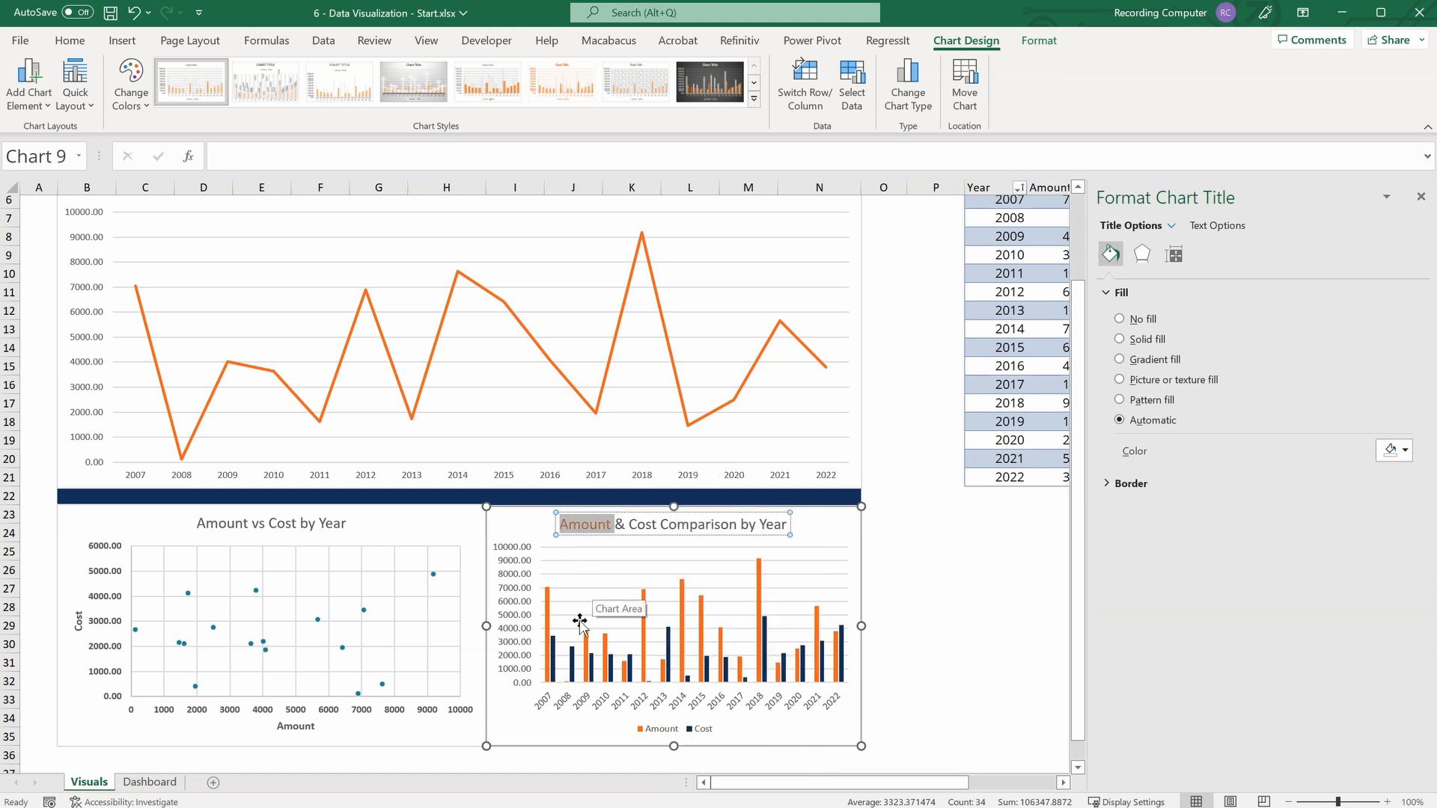
pyautogui.moveTo(656, 526); pyautogui.dragTo(627, 526)
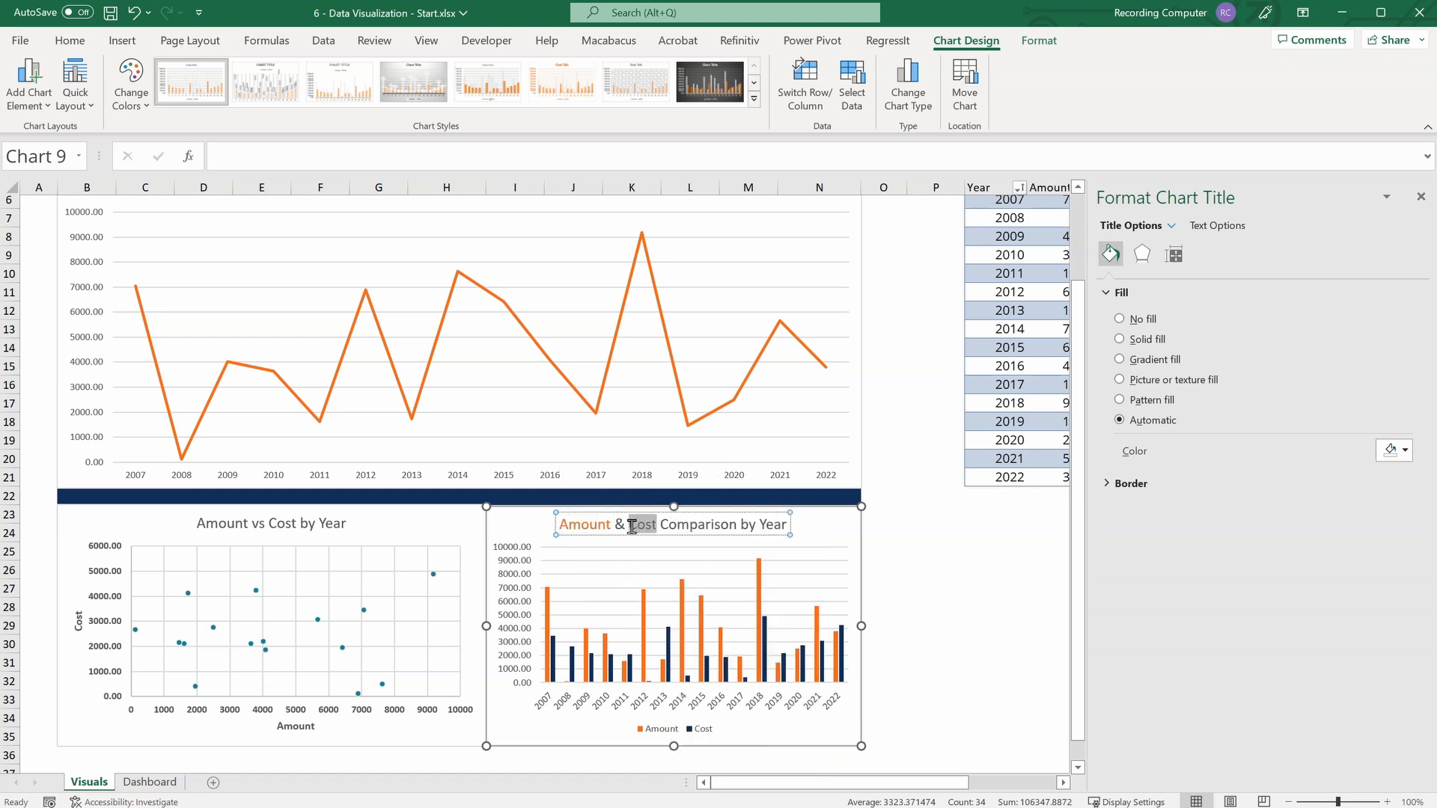
pyautogui.click(763, 502)
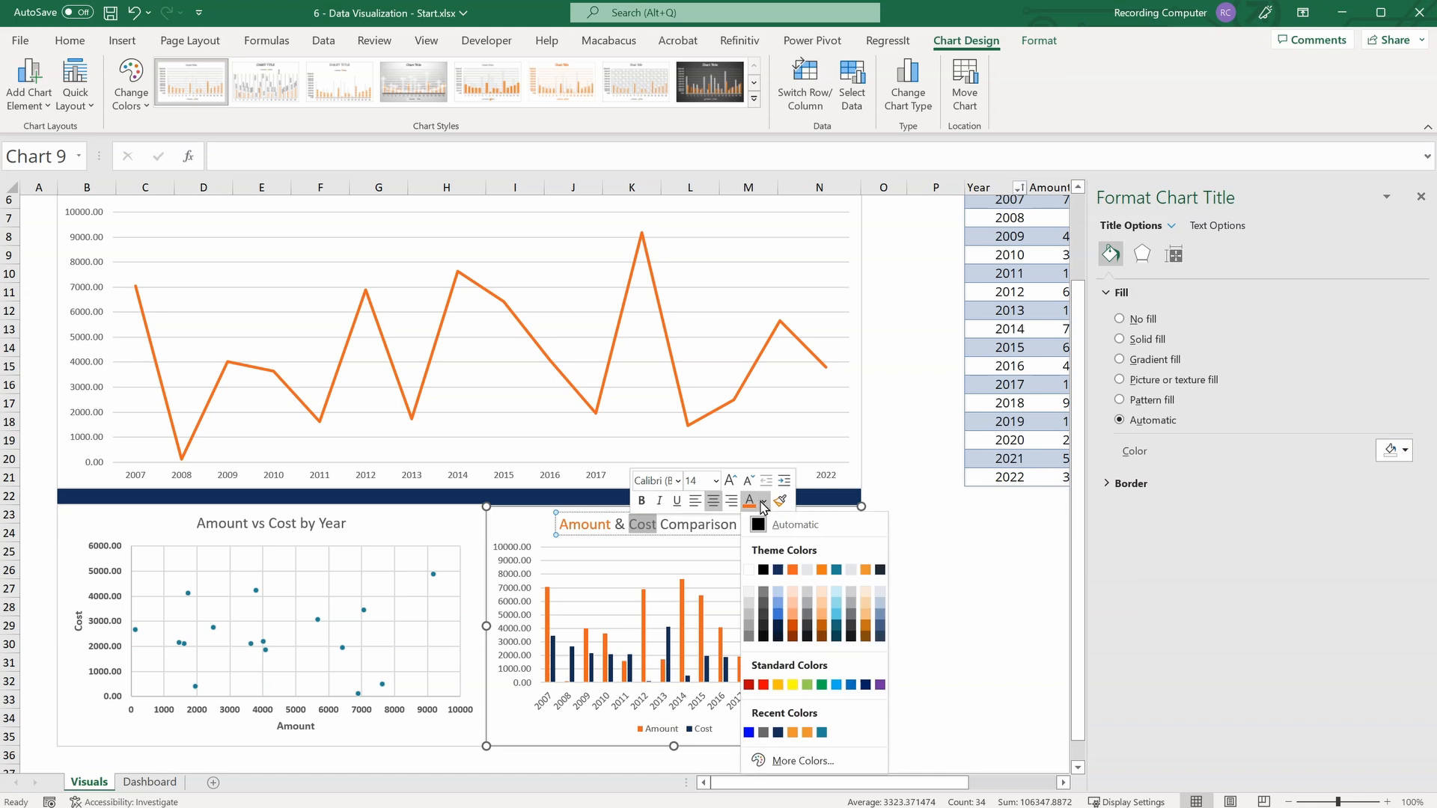
pyautogui.click(778, 570)
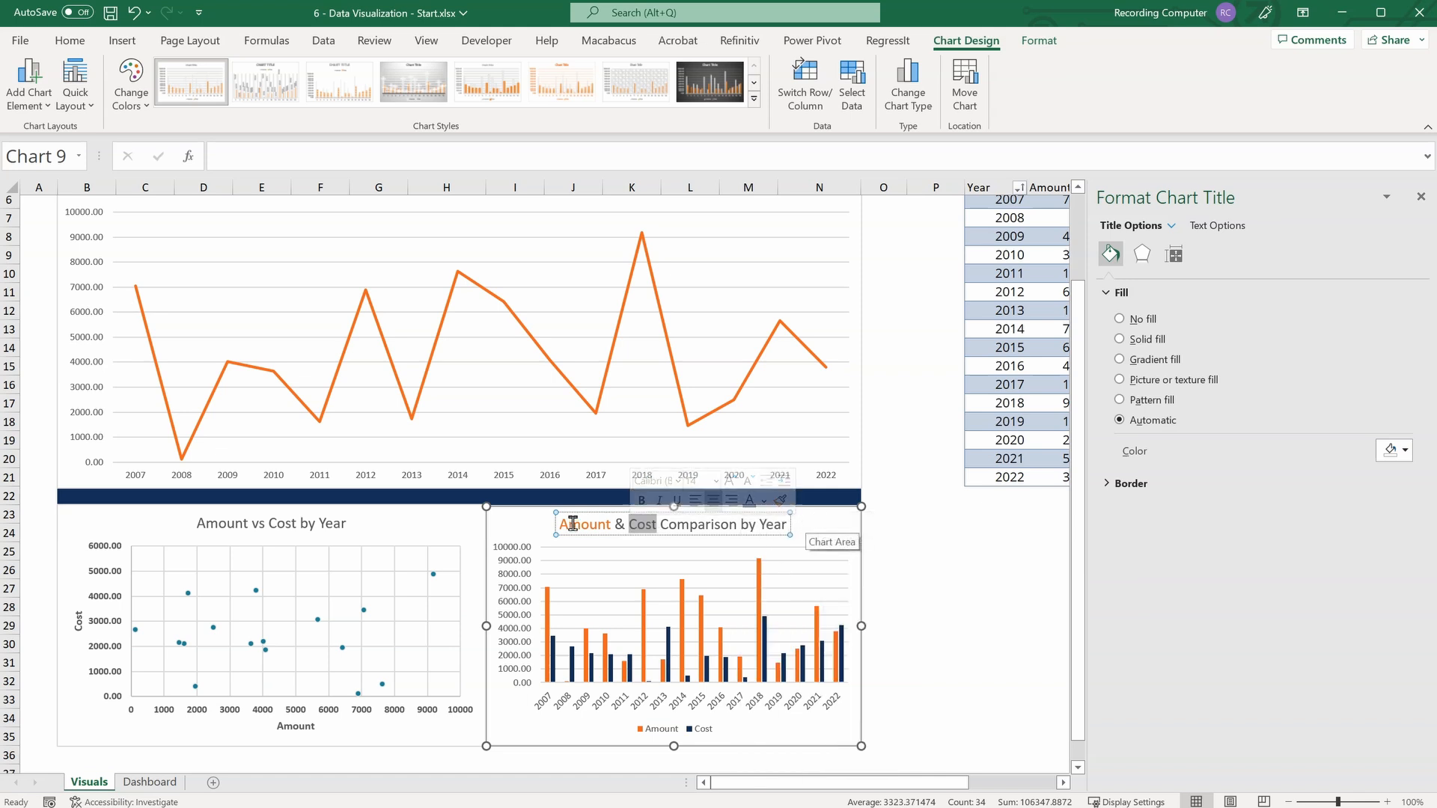
# Make the words "Amount" and "Cost" in the column chart's title bold, and deselect the chart.
pyautogui.moveTo(612, 525); pyautogui.dragTo(563, 526)
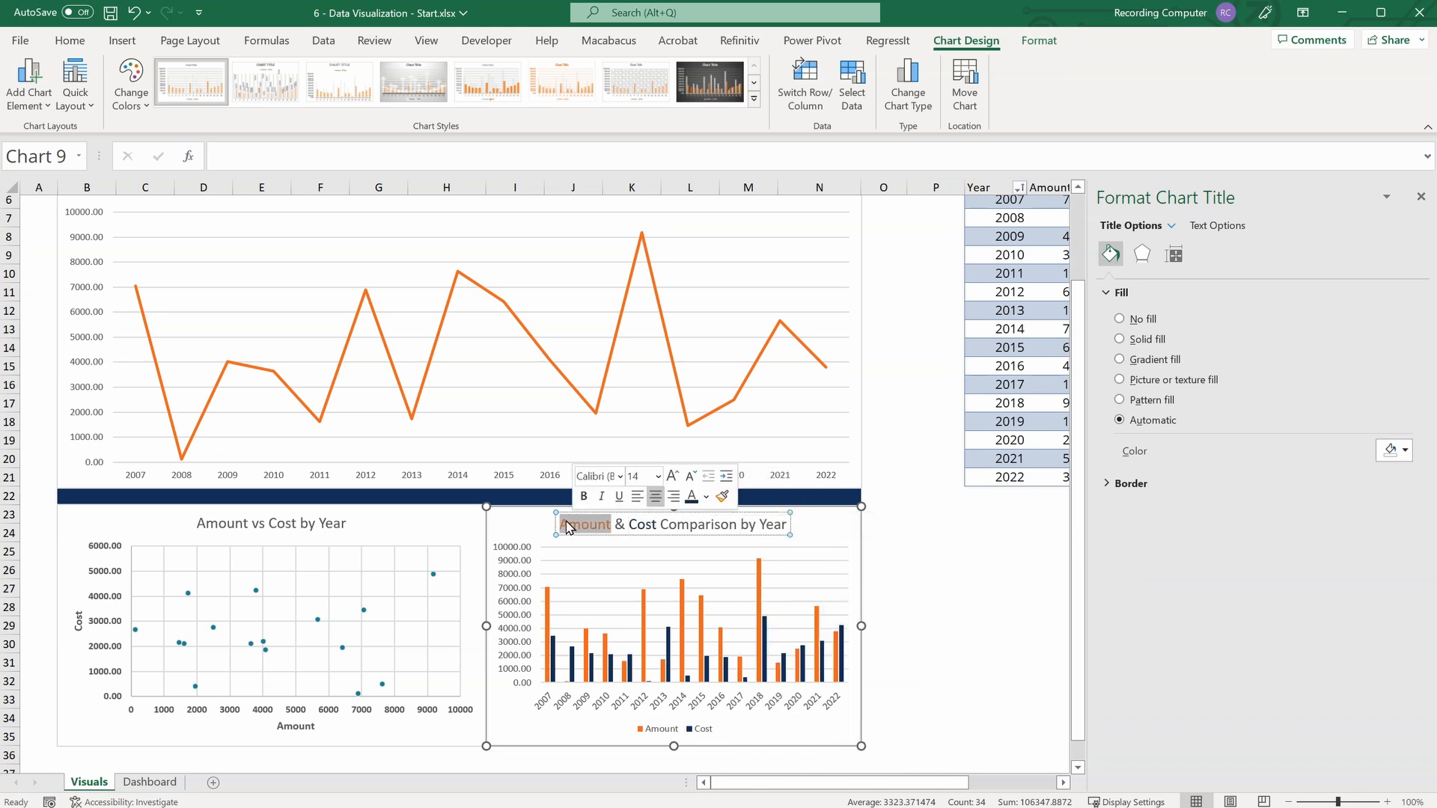
pyautogui.hotkey('ctrl', 'b')
pyautogui.moveTo(631, 526); pyautogui.dragTo(656, 526)
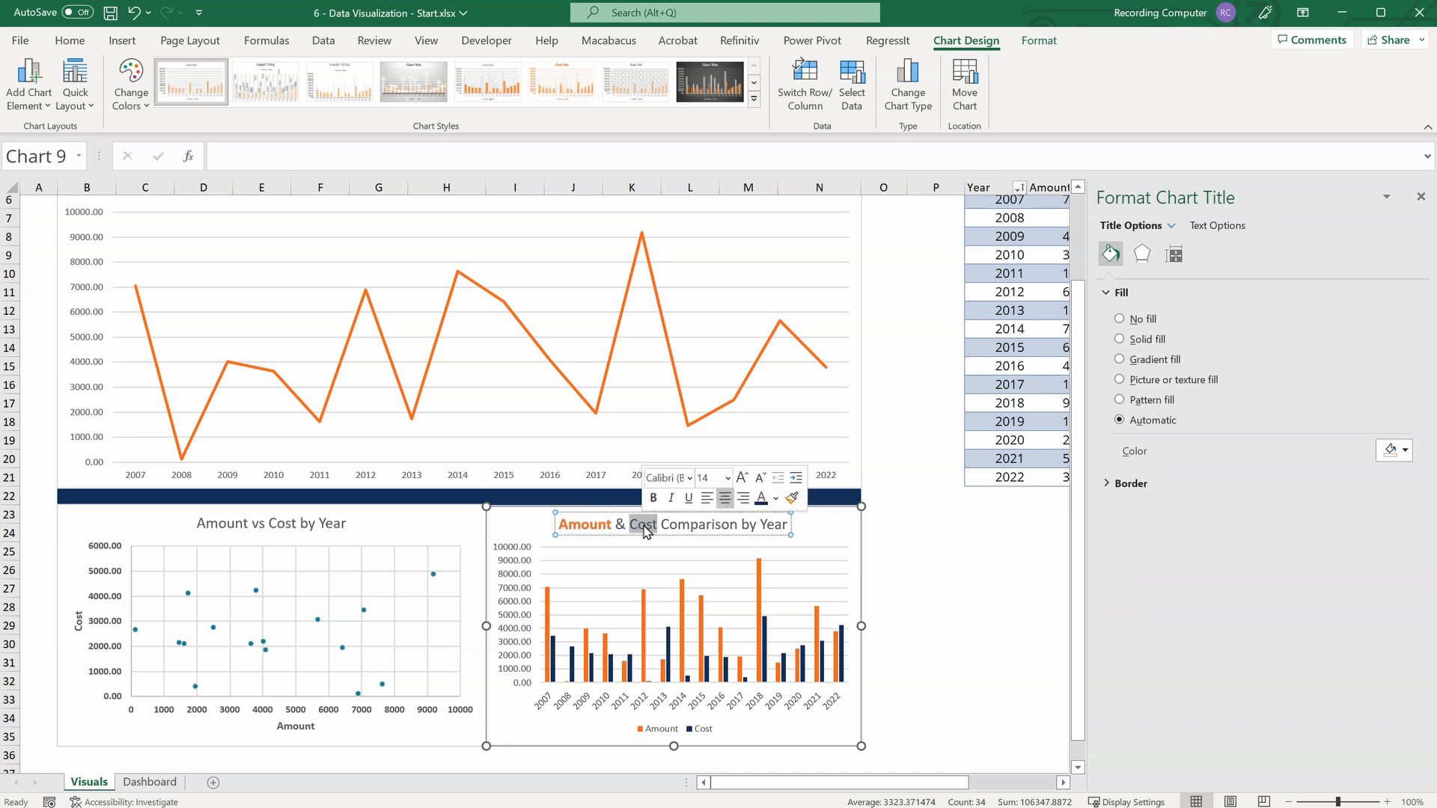
pyautogui.hotkey('ctrl', 'b')
pyautogui.click(842, 536)
pyautogui.click(929, 705)
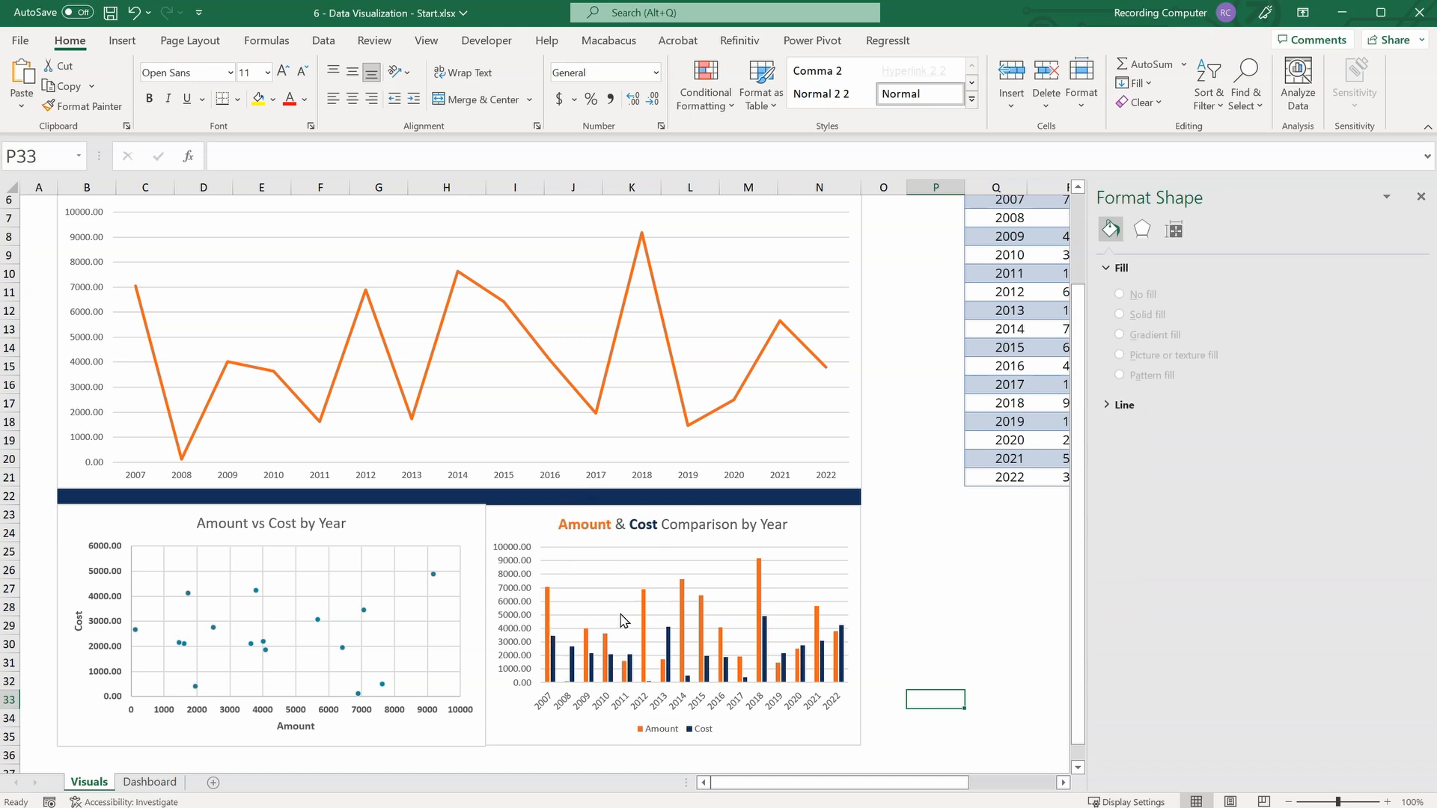
# Remove the outer border from both the column chart and the scatter chart by setting it to No line.
pyautogui.click(884, 625)
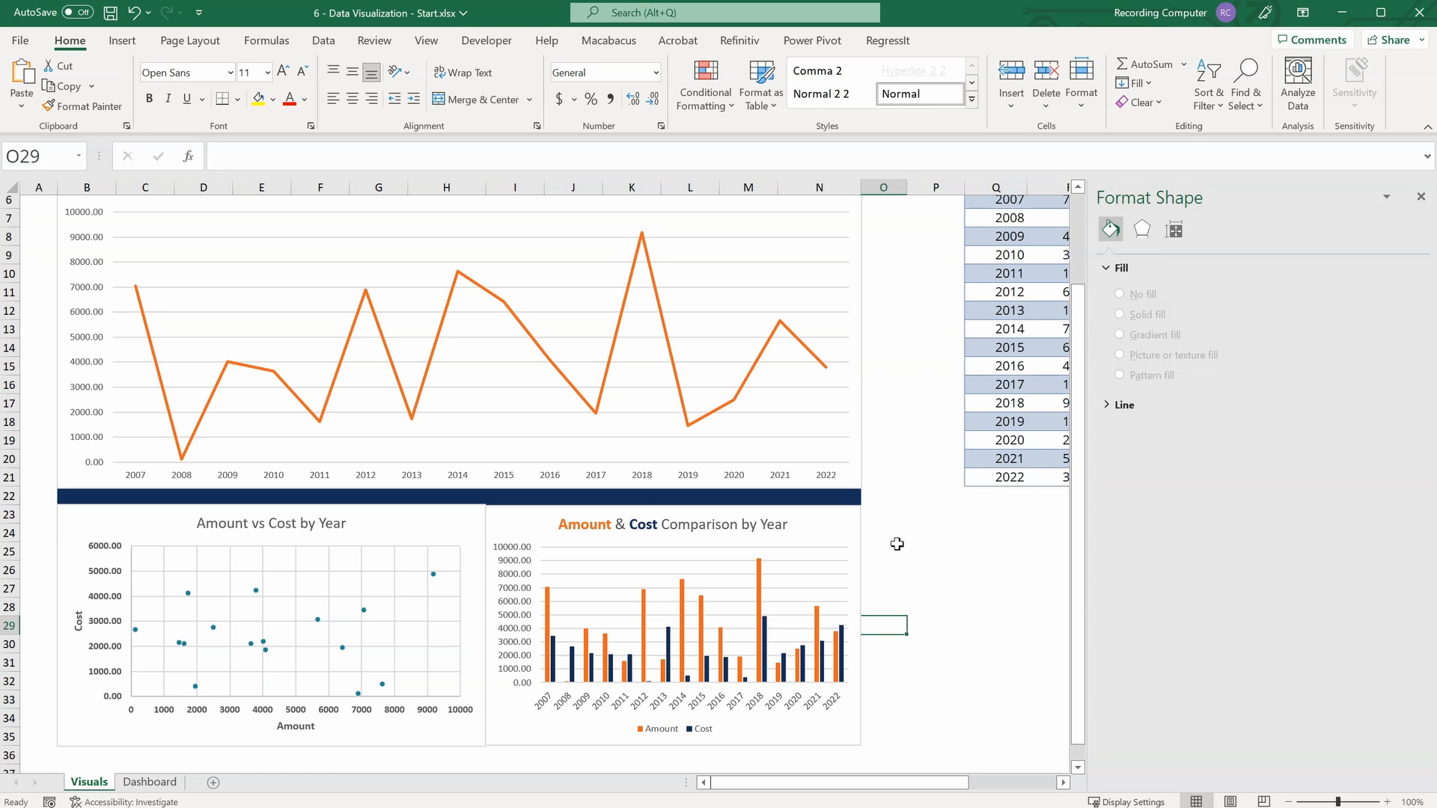
pyautogui.click(861, 535)
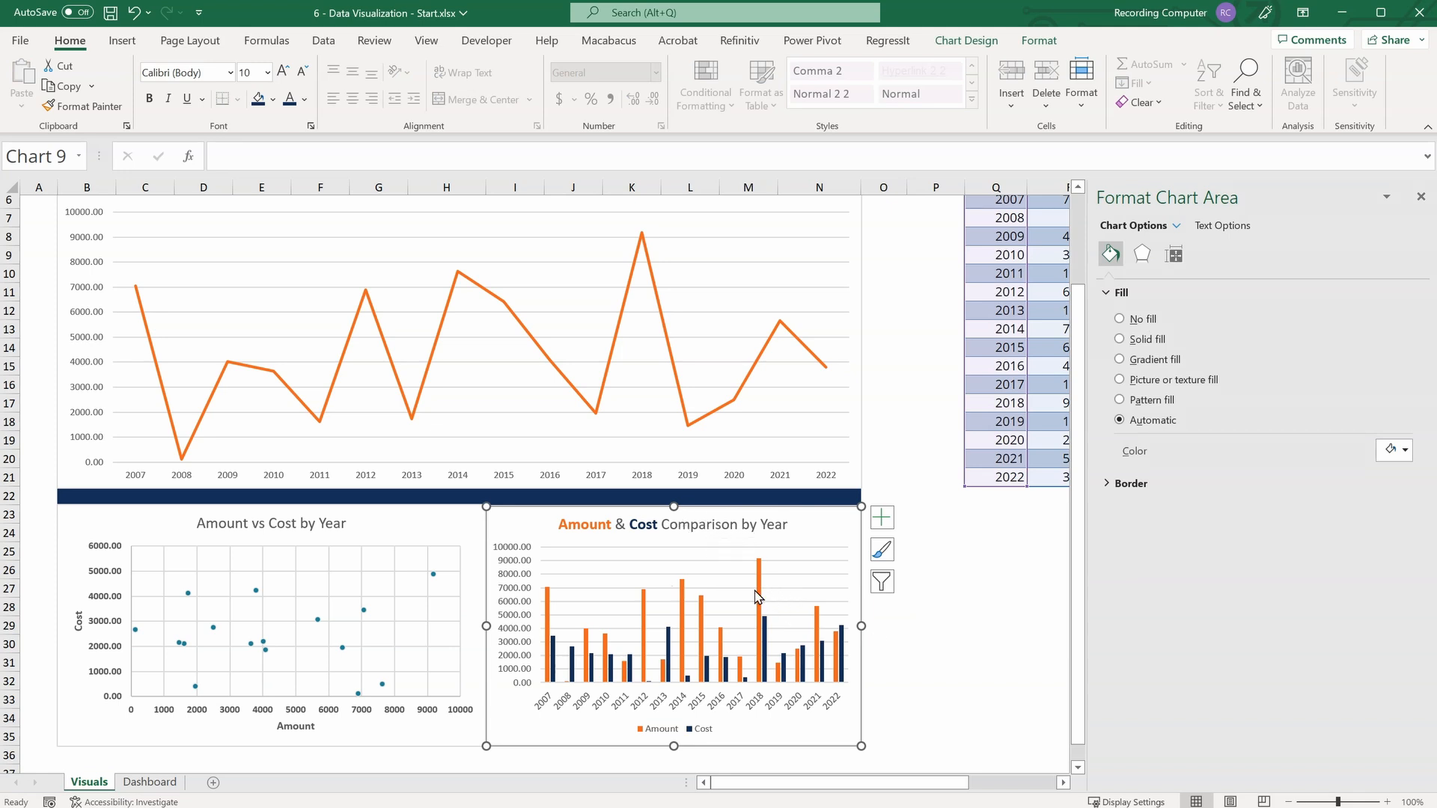
pyautogui.click(1109, 487)
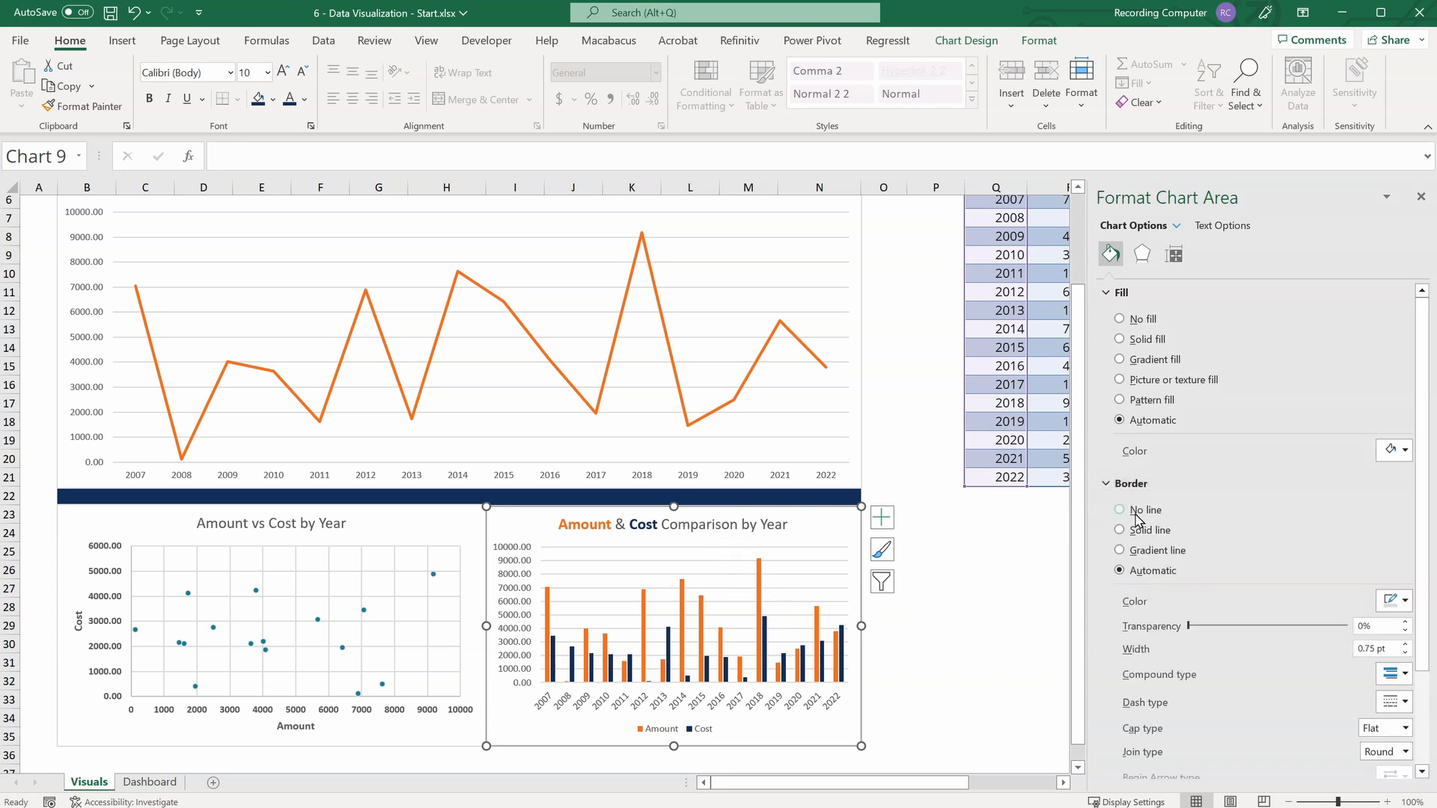
pyautogui.click(1120, 510)
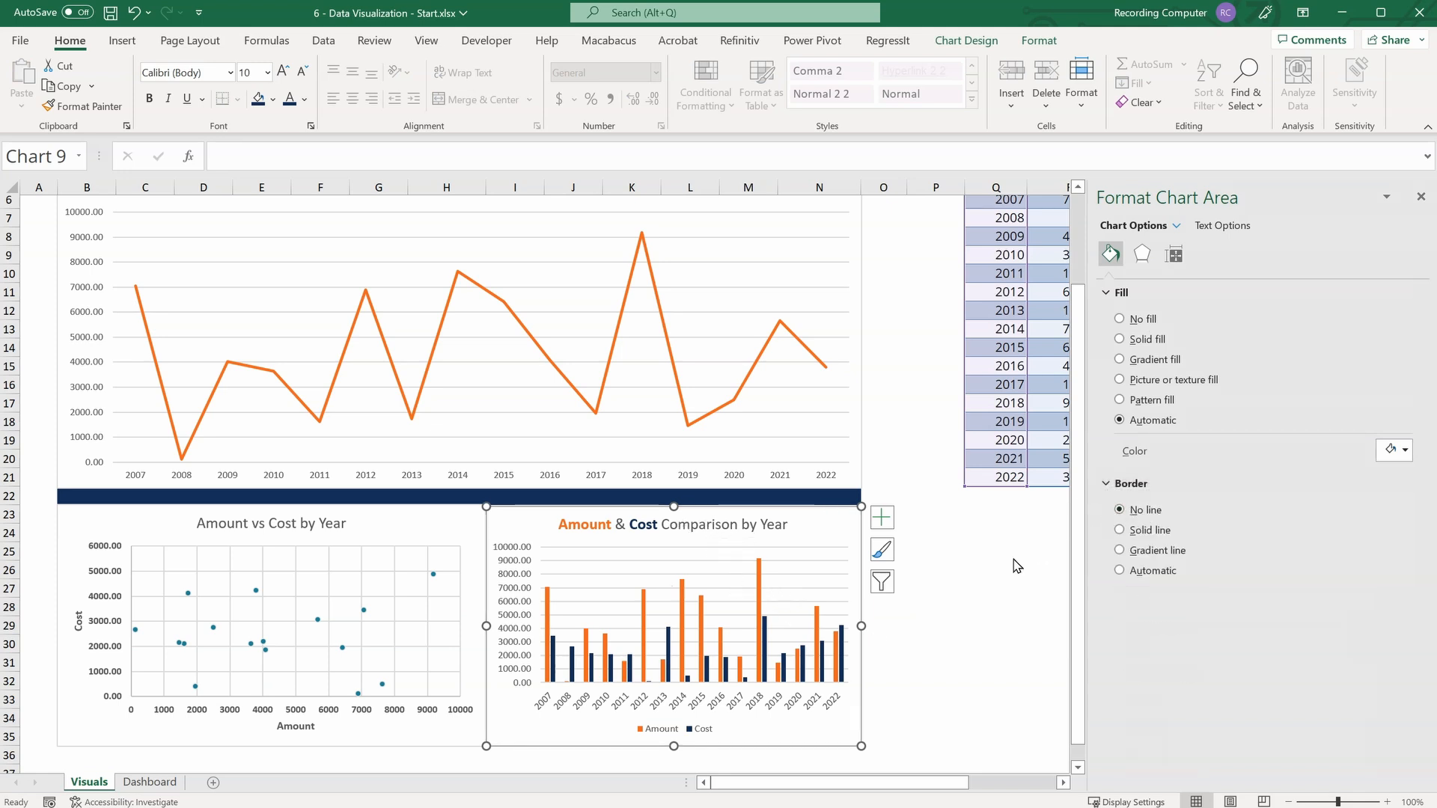
pyautogui.click(459, 509)
pyautogui.click(1120, 510)
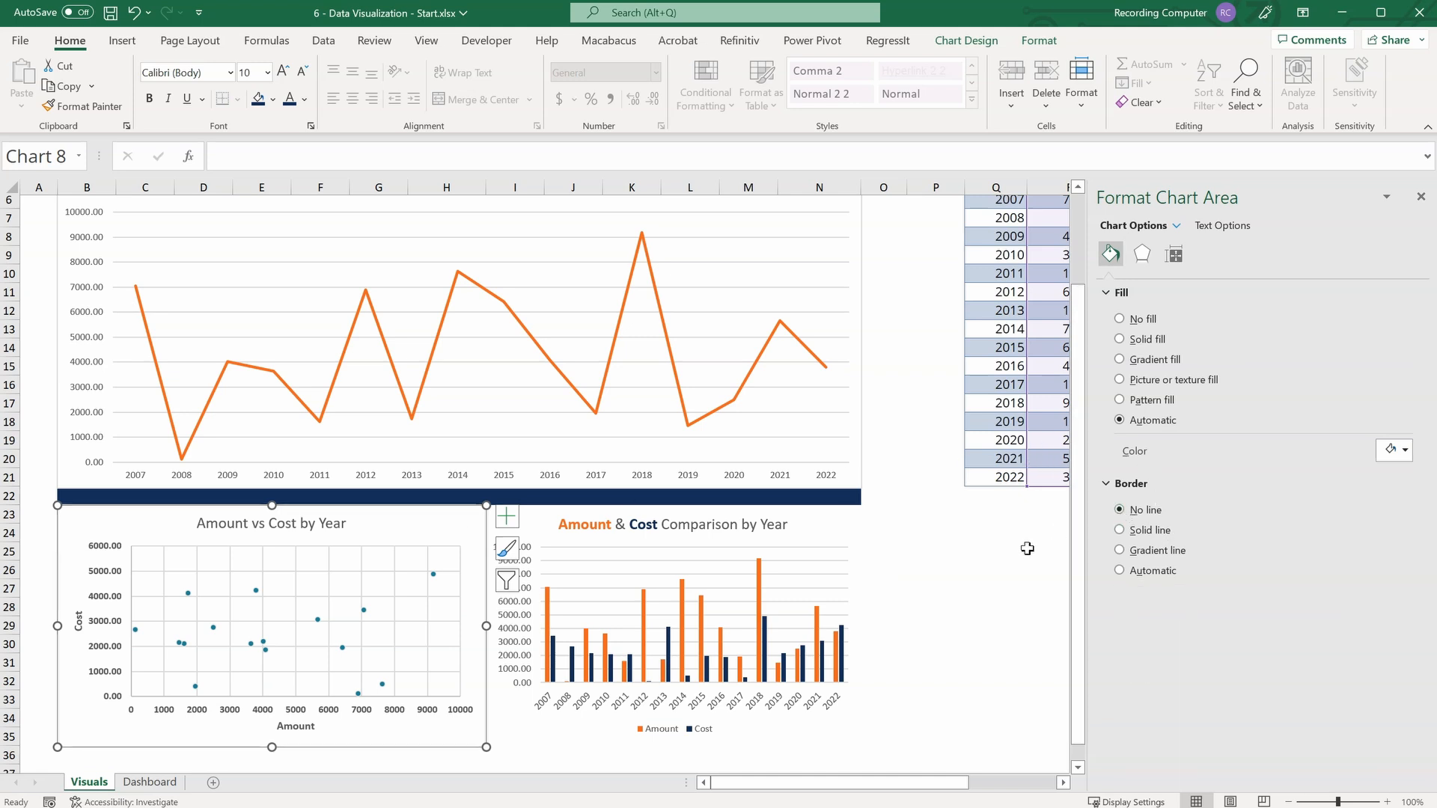
# Remove the line chart's outer border by setting it to No line, and delete its "Amount" chart title.
pyautogui.scroll(2, 1026, 546)
pyautogui.click(858, 345)
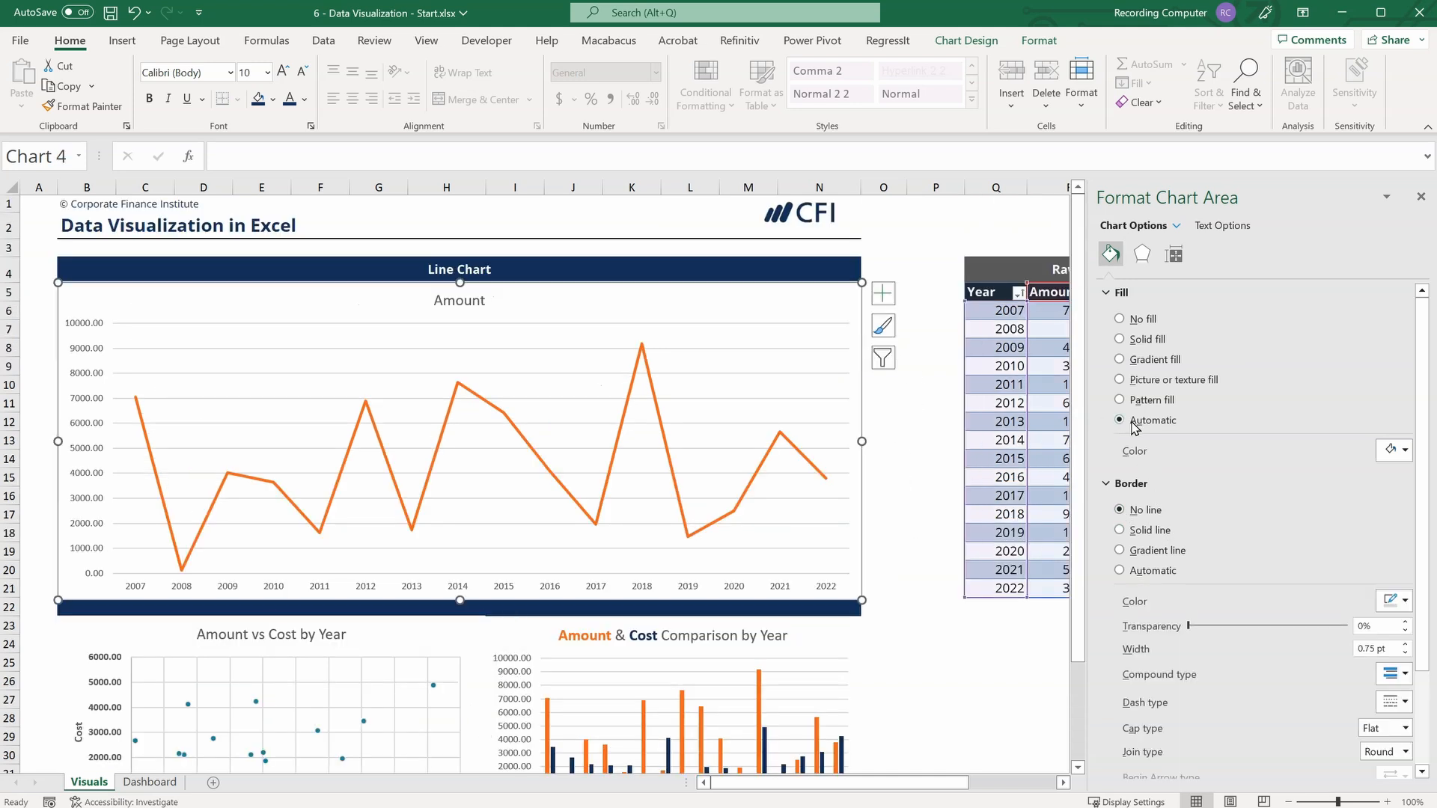
pyautogui.click(1119, 510)
pyautogui.click(932, 581)
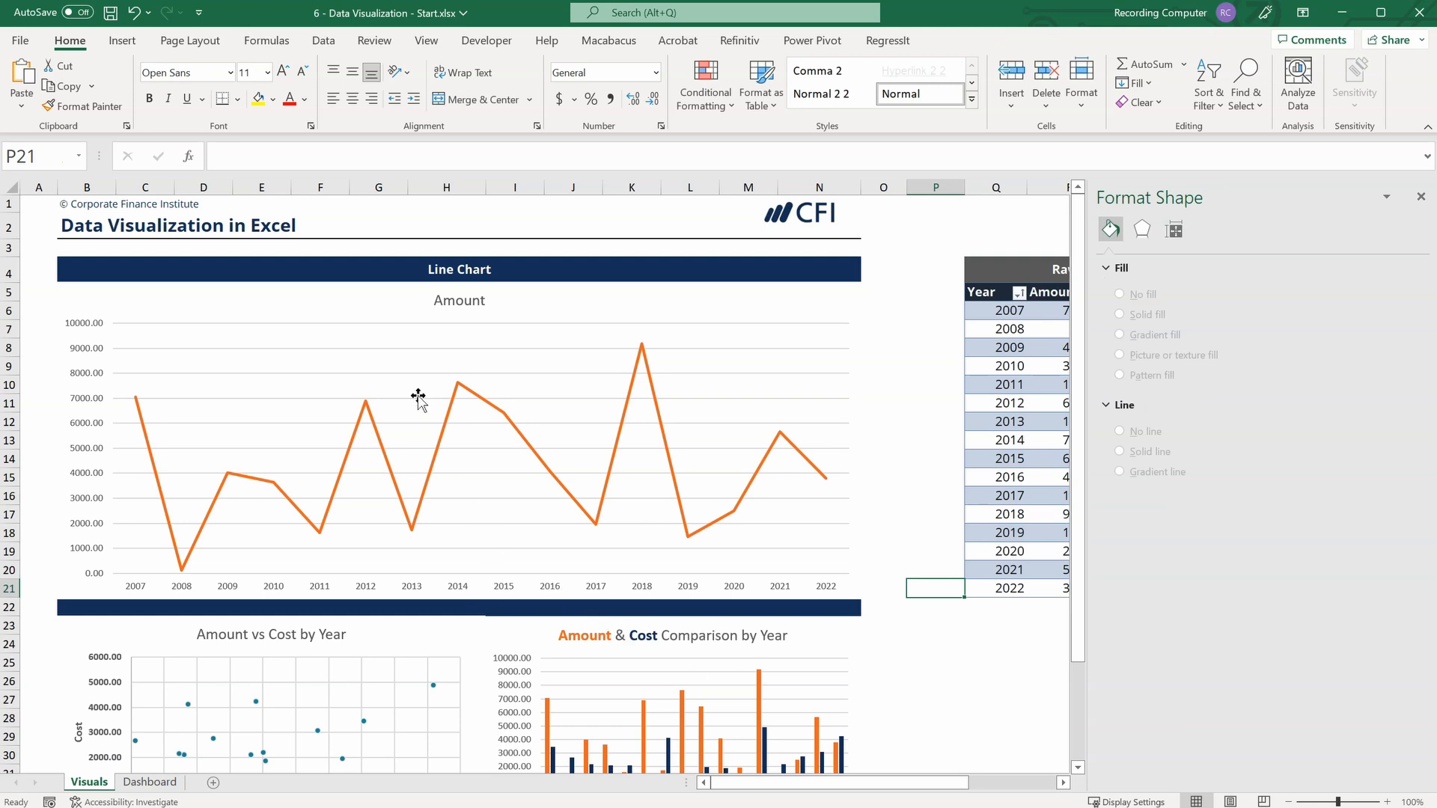
pyautogui.click(473, 303)
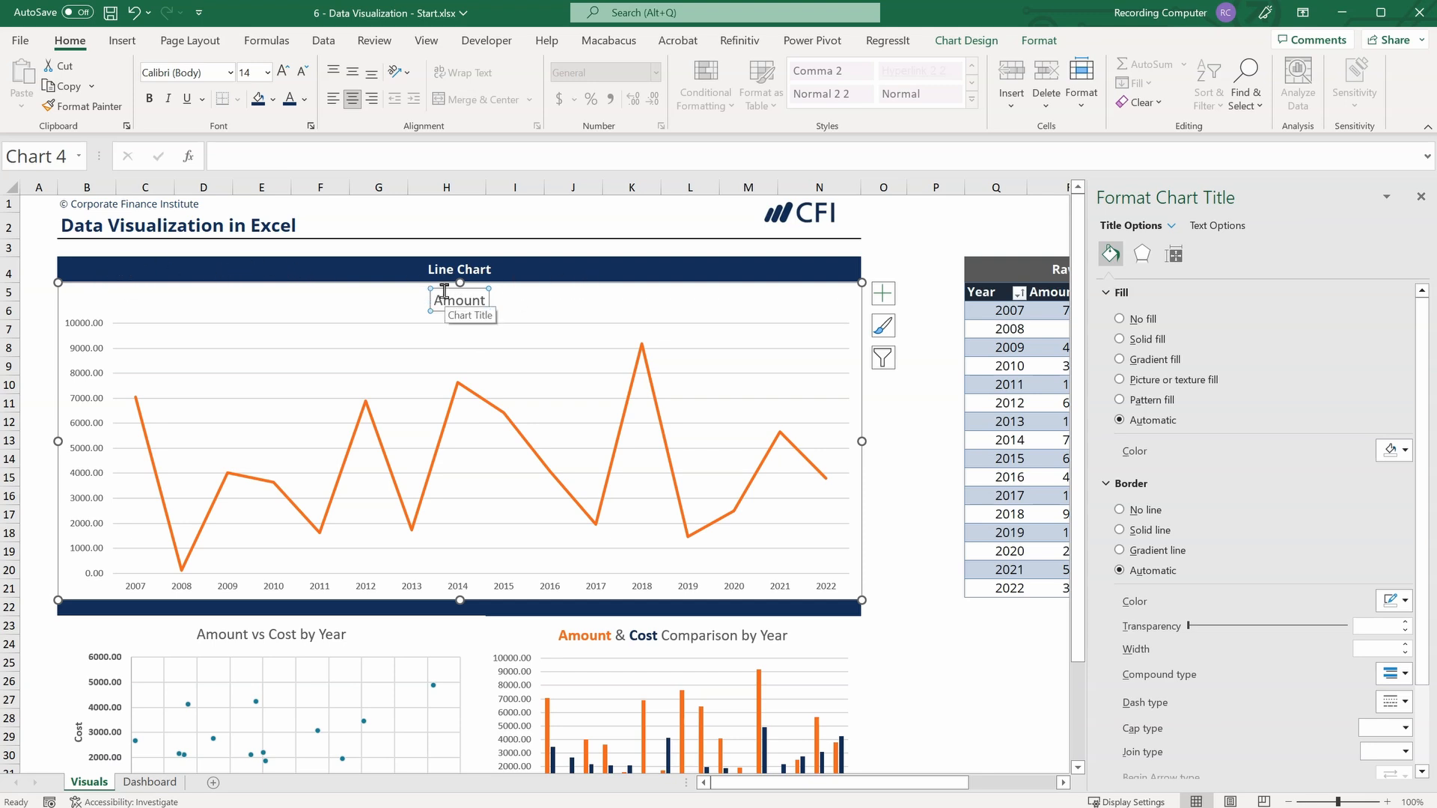
pyautogui.press('Delete')
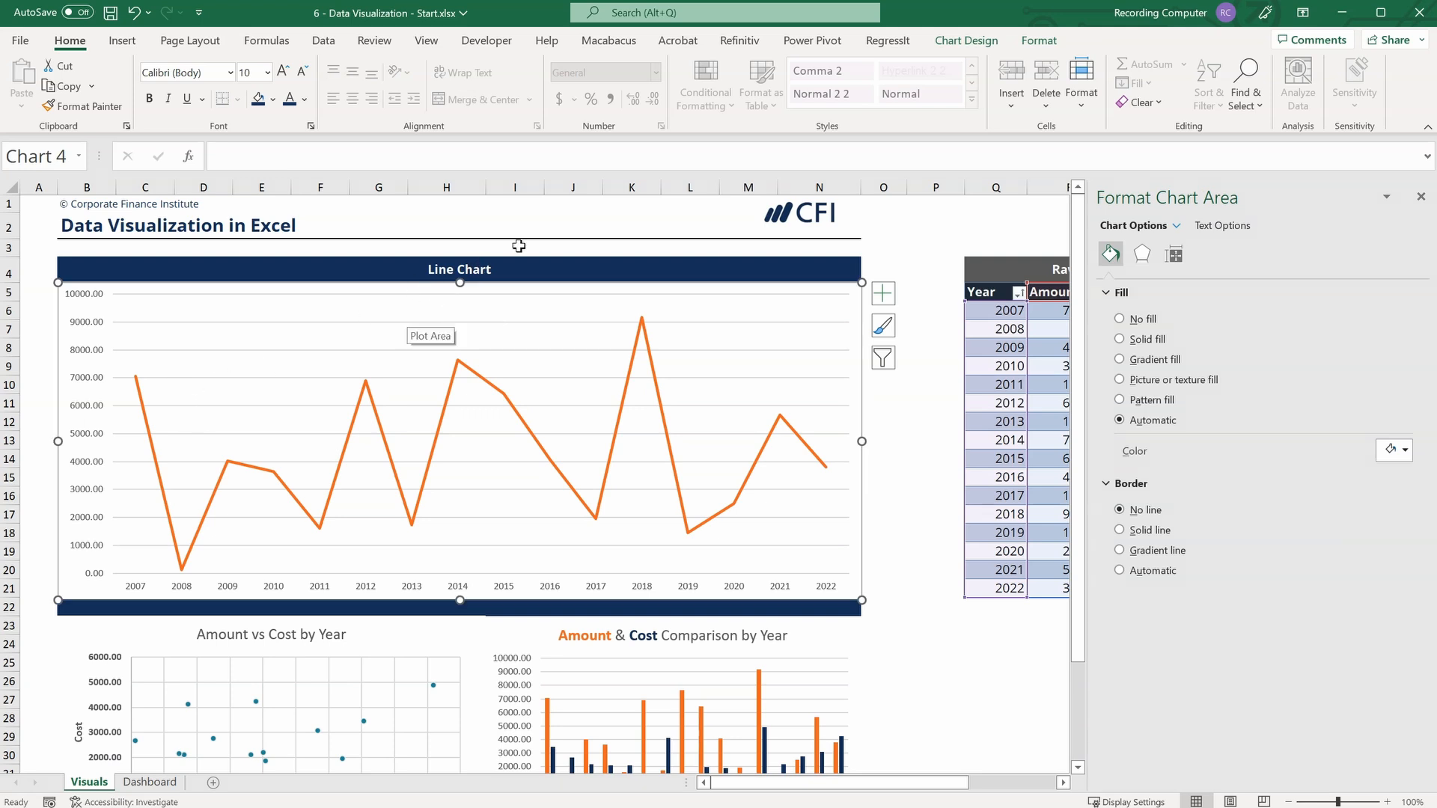
# Change the heading above the line chart in cell B4 to "Line Chart - Amount by Year".
pyautogui.click(90, 272)
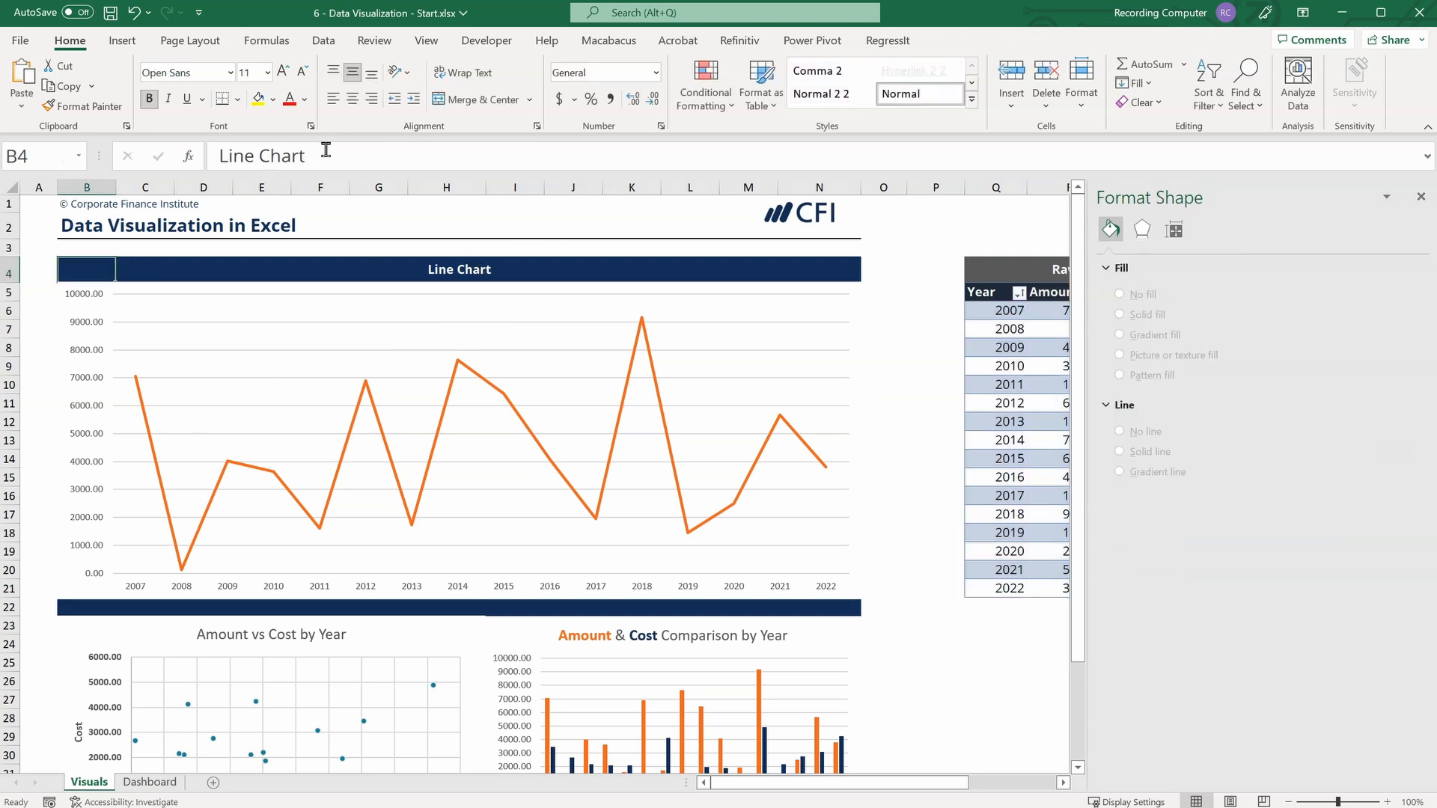
pyautogui.click(350, 159)
pyautogui.write('-')
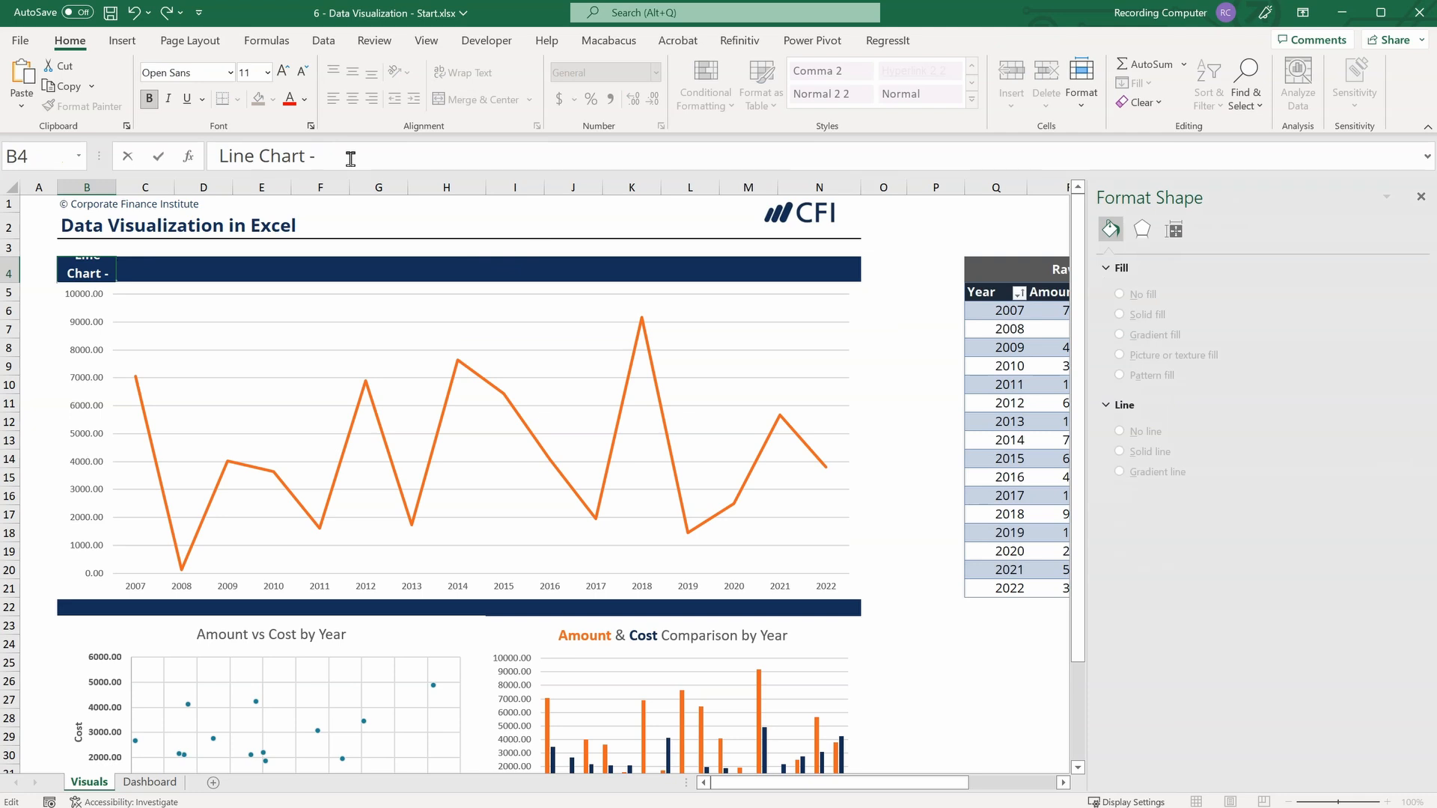
pyautogui.write(' Amount by Year')
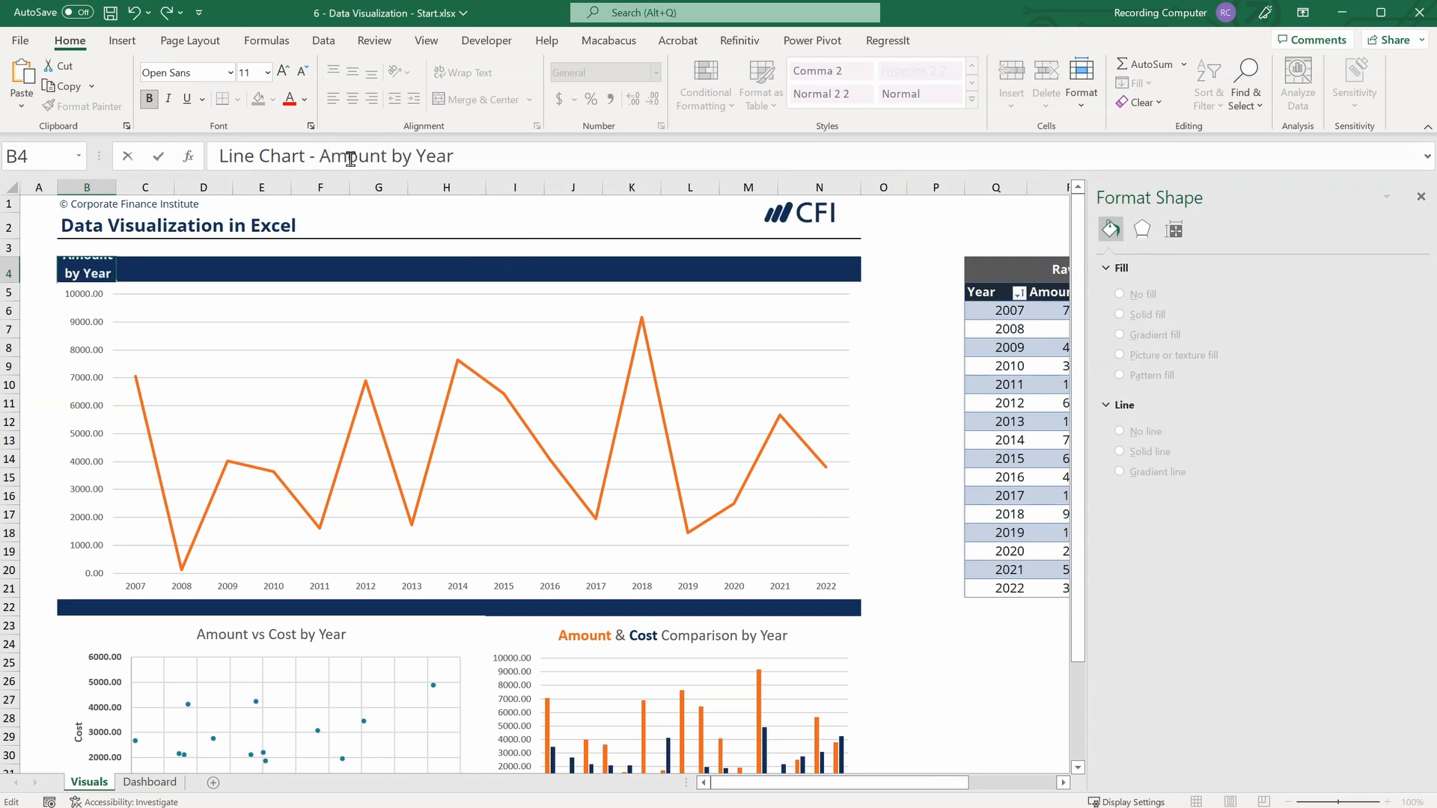
pyautogui.press('Return')
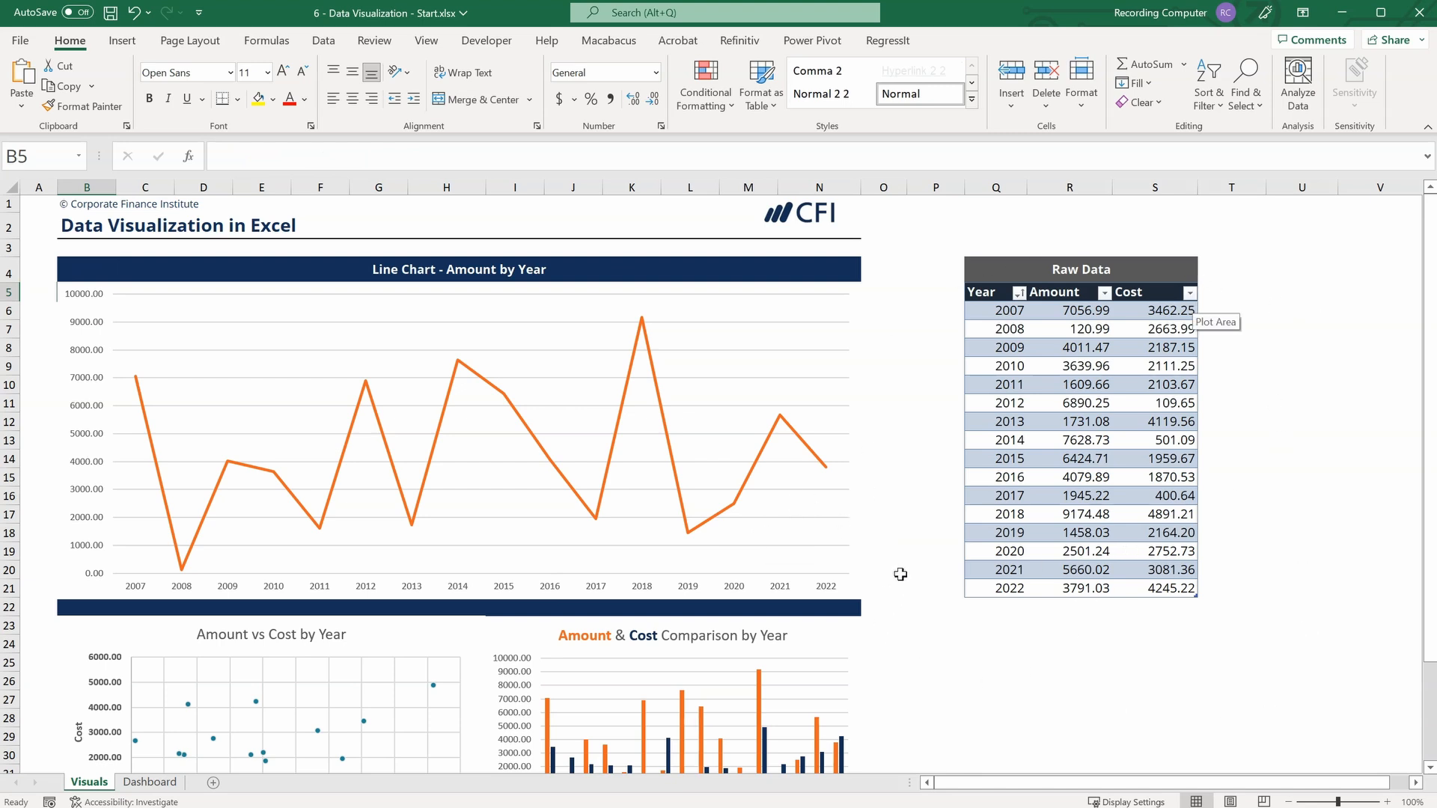
pyautogui.scroll(-2, 900, 574)
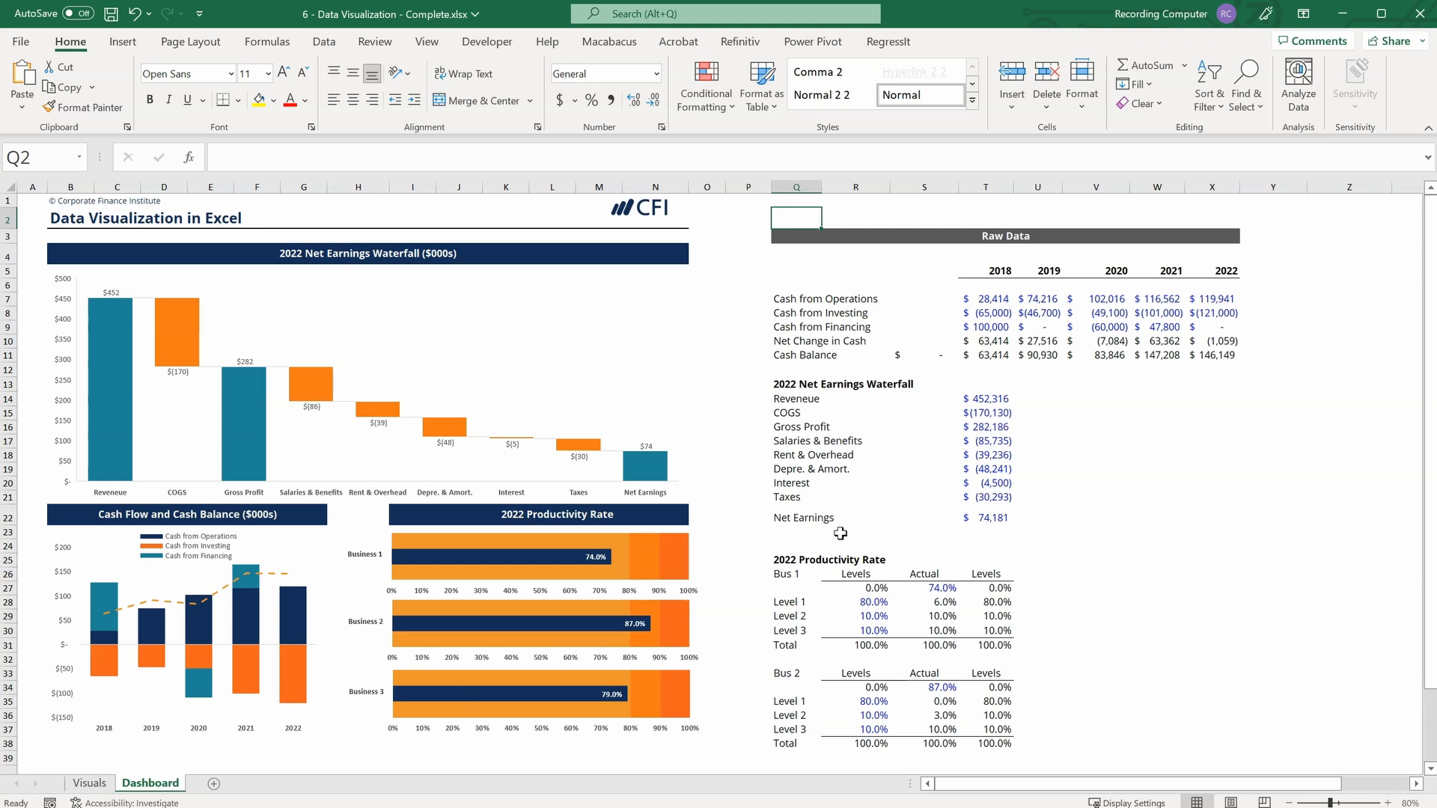
# Review the cash flow rows in the Raw Data section of the completed Dashboard example.
pyautogui.click(780, 294)
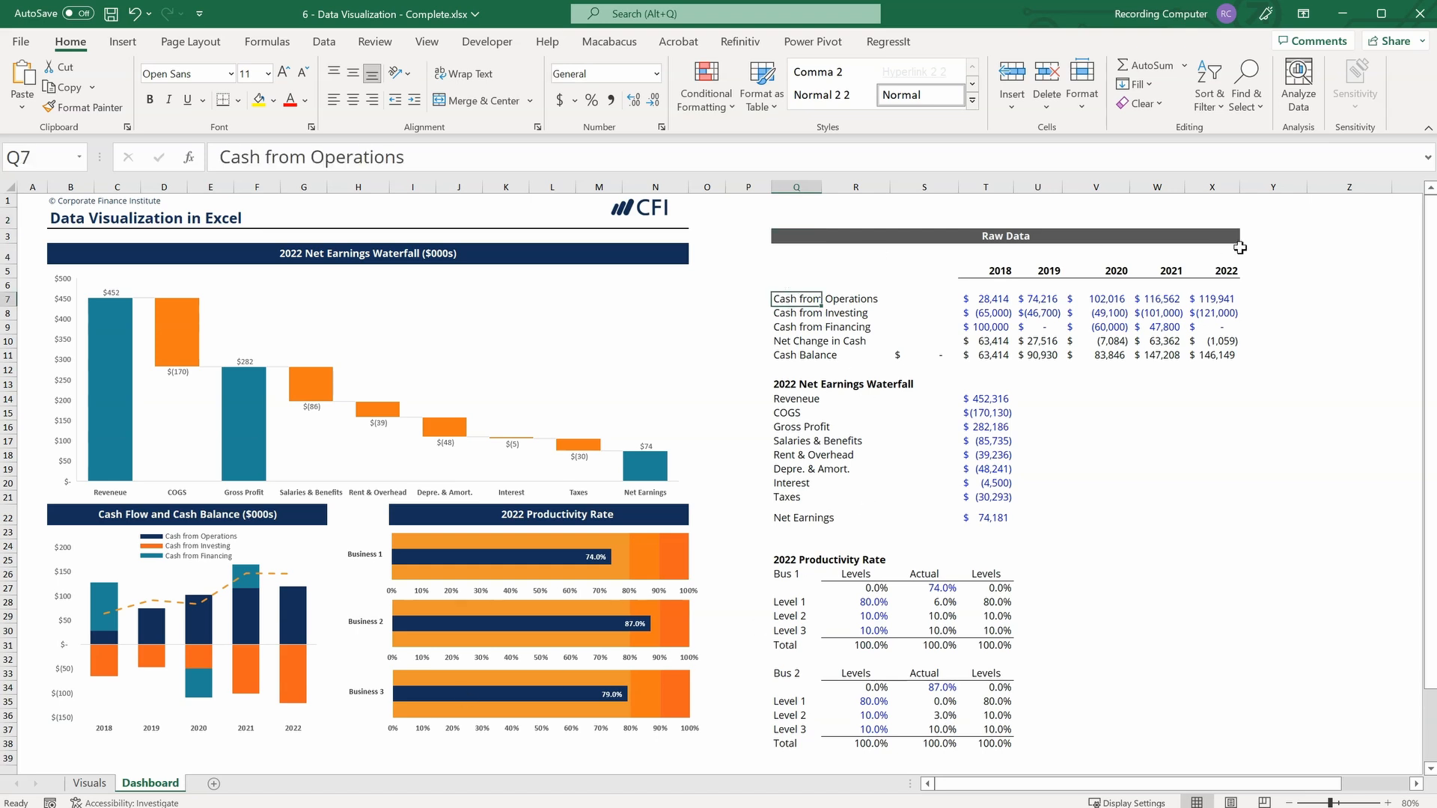
pyautogui.press('Down')
pyautogui.press('Down')
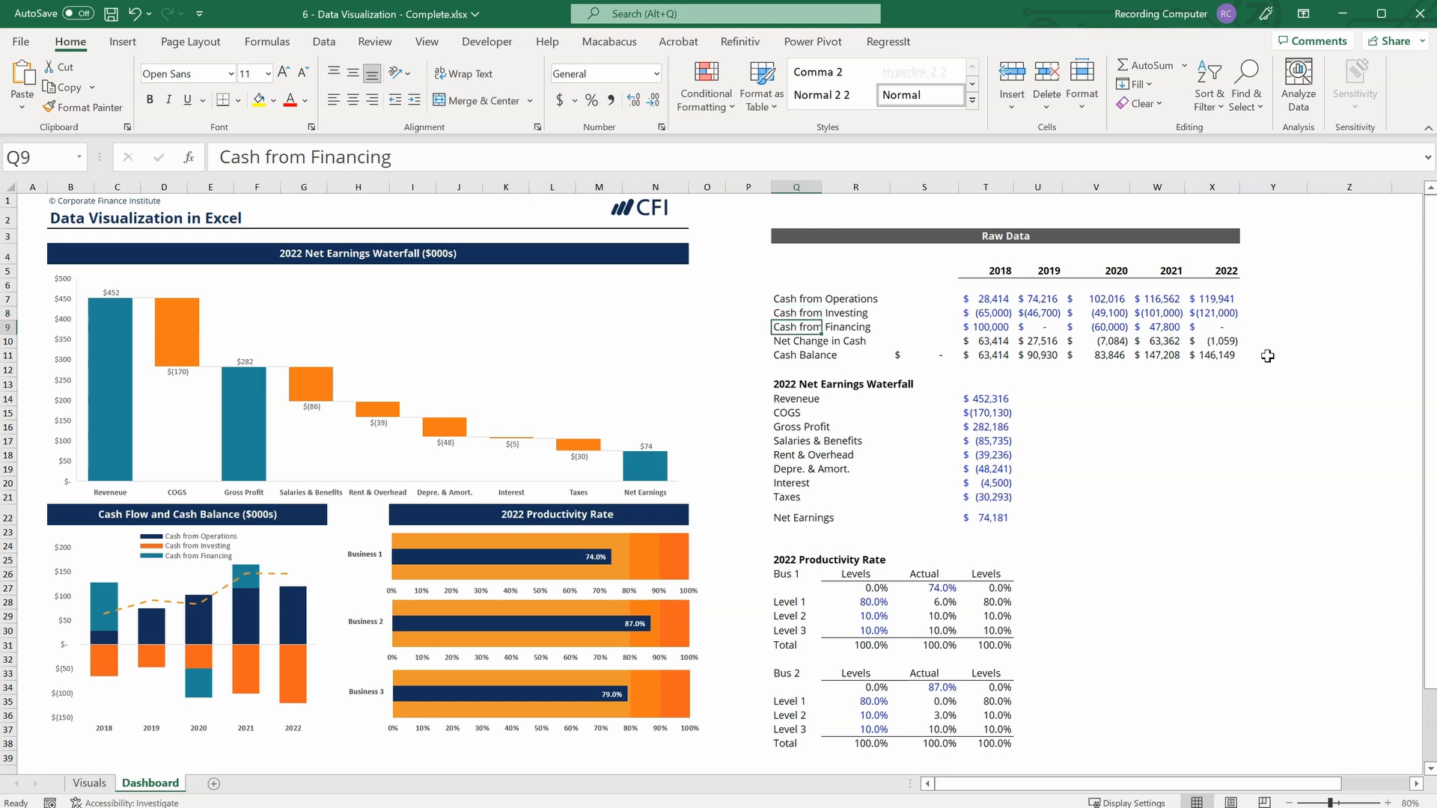
pyautogui.press('Down')
pyautogui.press('Down')
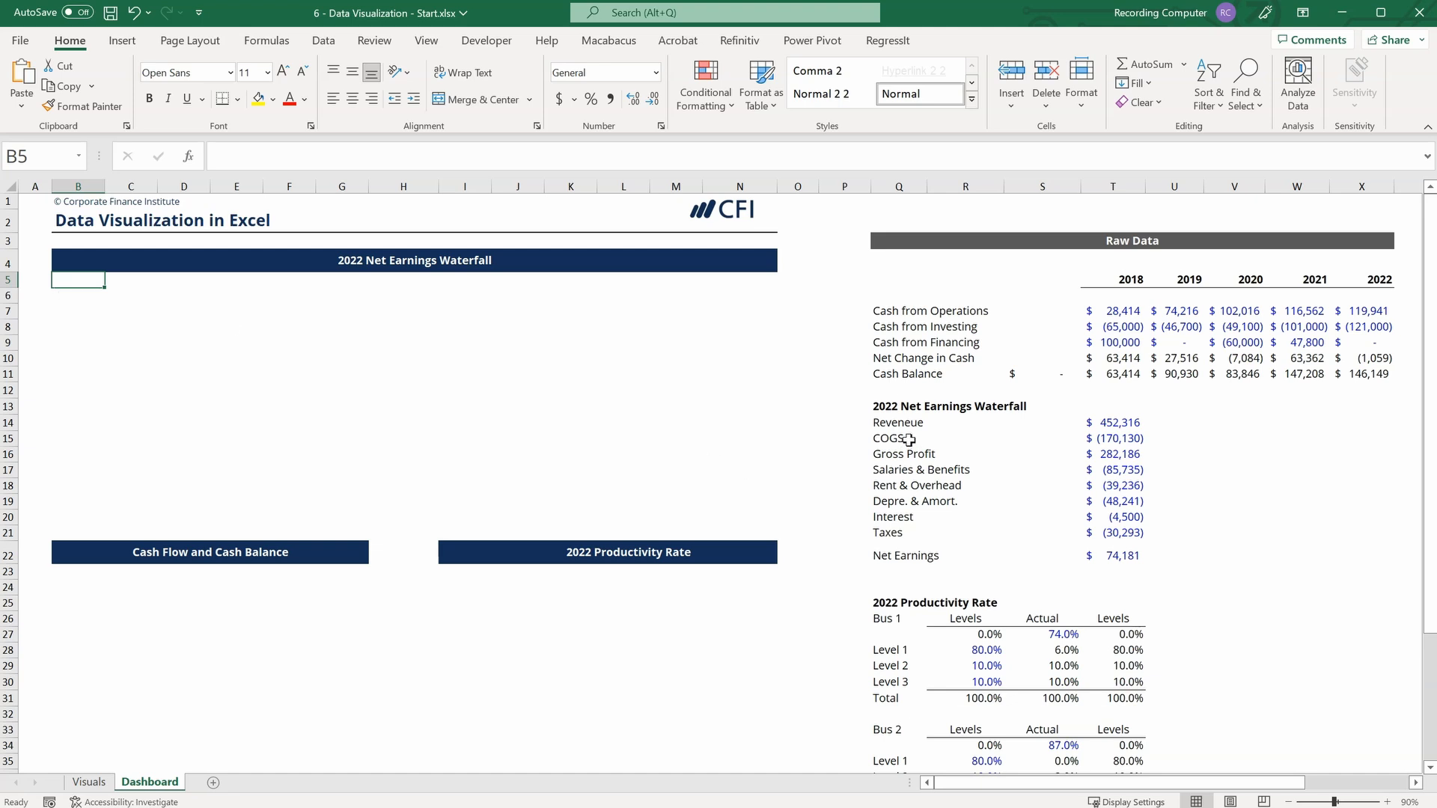
# Insert a waterfall chart from Q14:Q22 and T14:T22 on the Dashboard sheet and fit it beneath the 2022 Net Earnings Waterfall heading.
pyautogui.moveTo(884, 421); pyautogui.dragTo(873, 554)
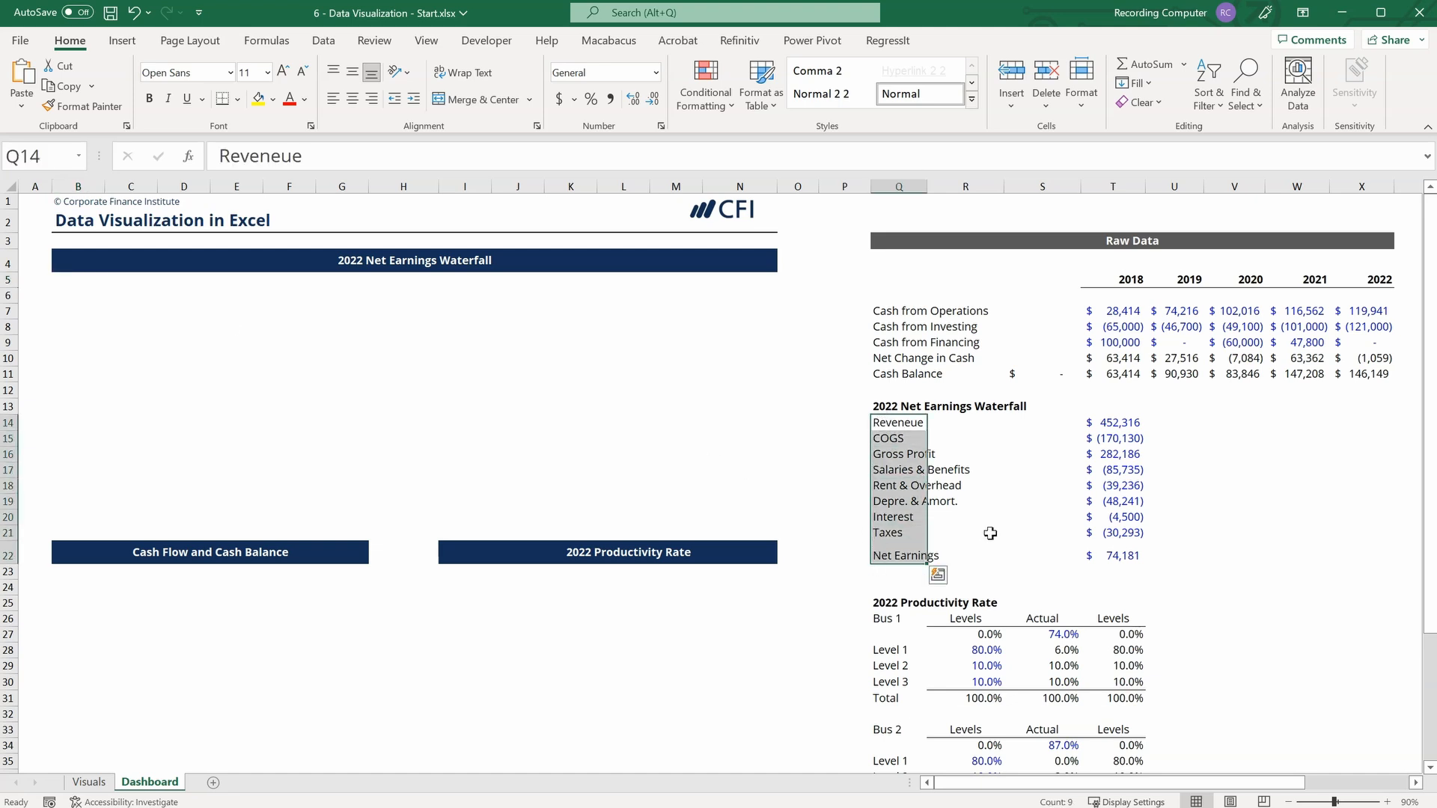
pyautogui.moveTo(1124, 421); pyautogui.dragTo(1116, 554)
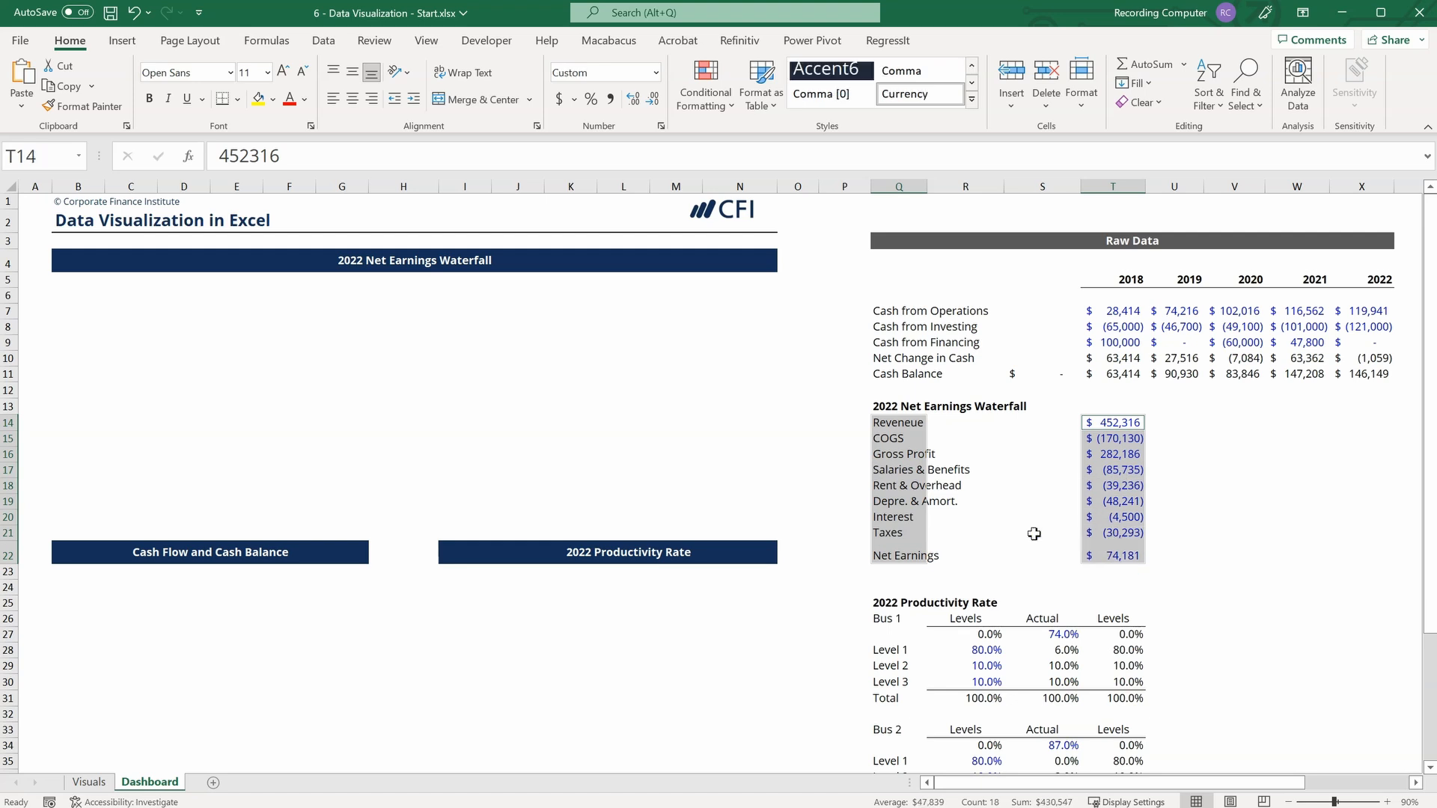
pyautogui.click(123, 42)
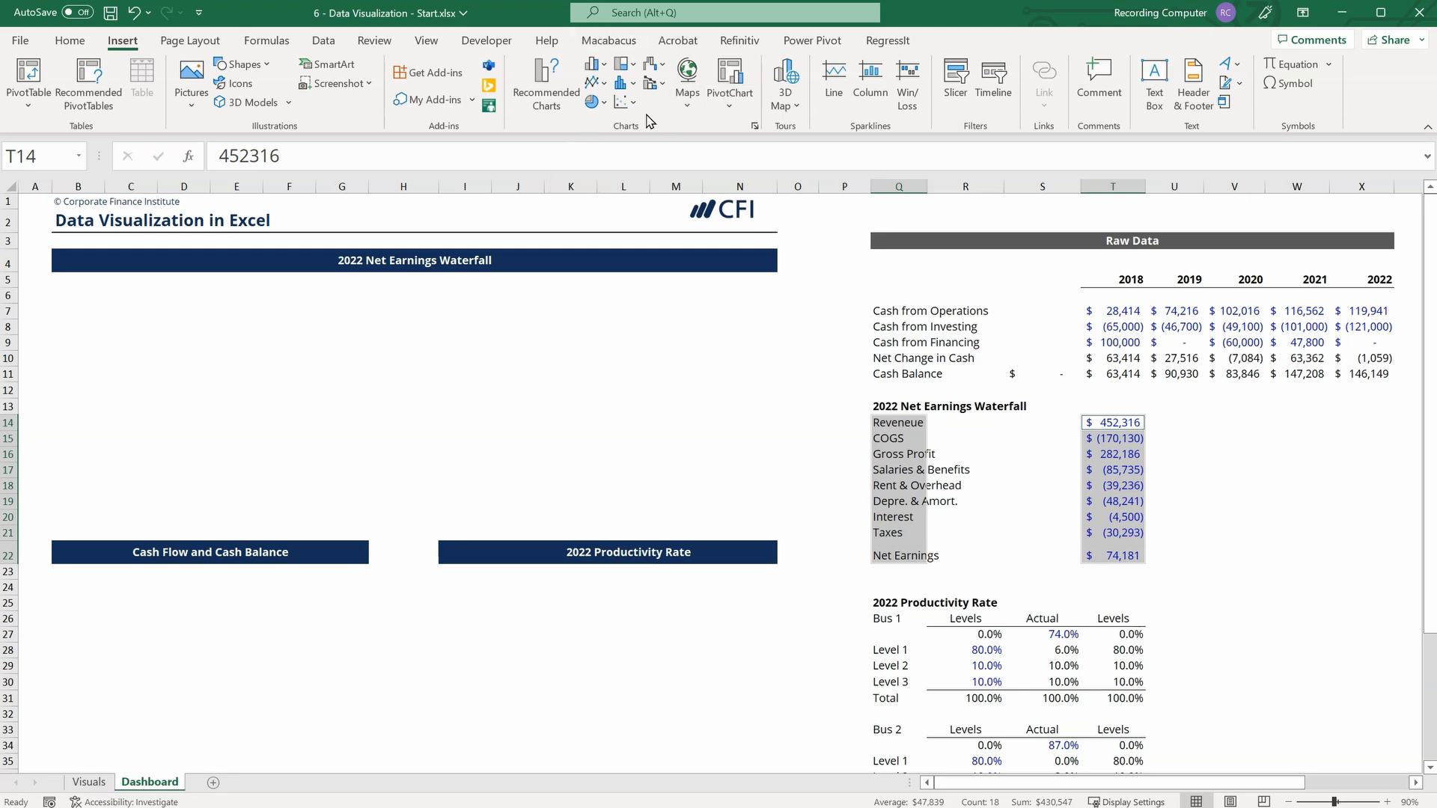
pyautogui.click(663, 67)
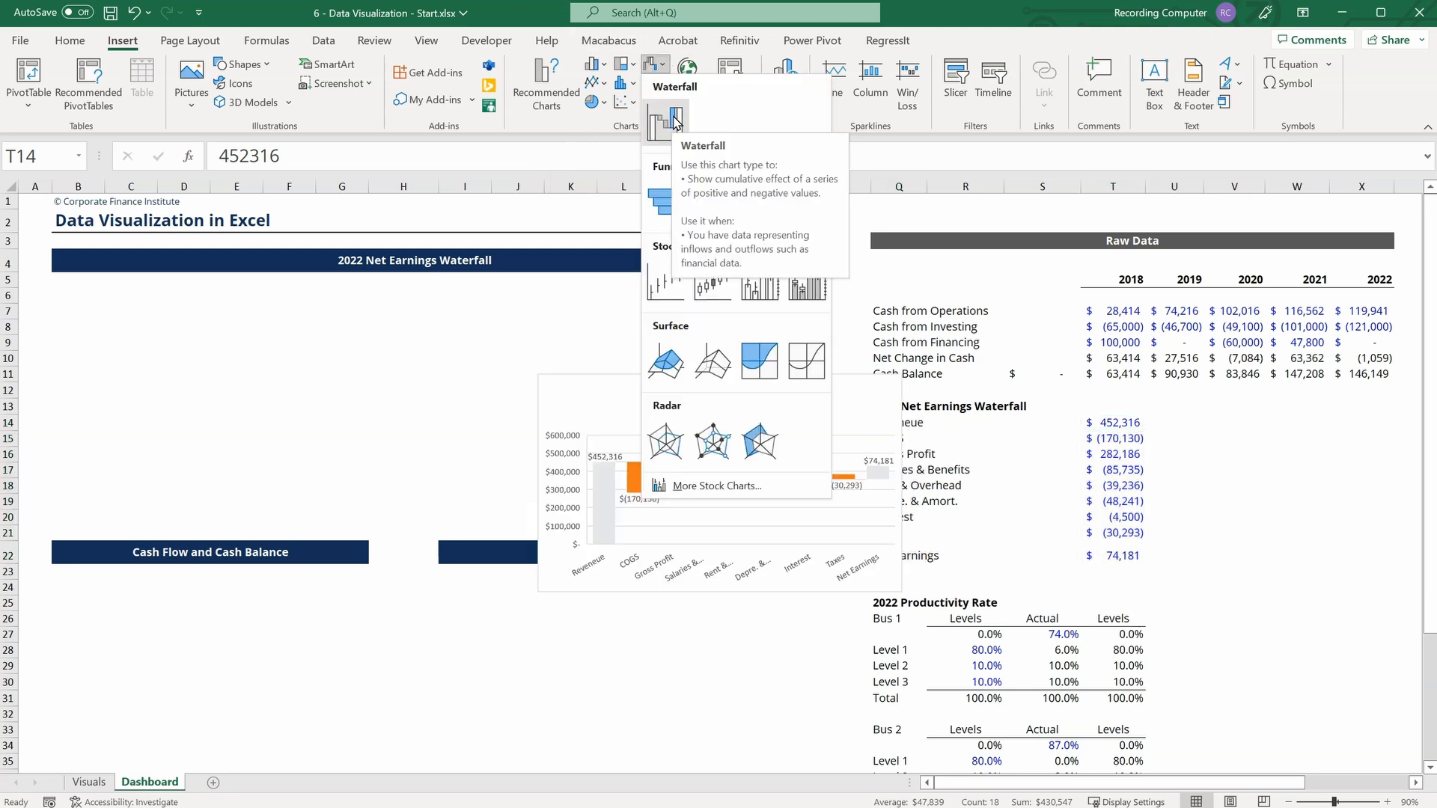
pyautogui.click(563, 125)
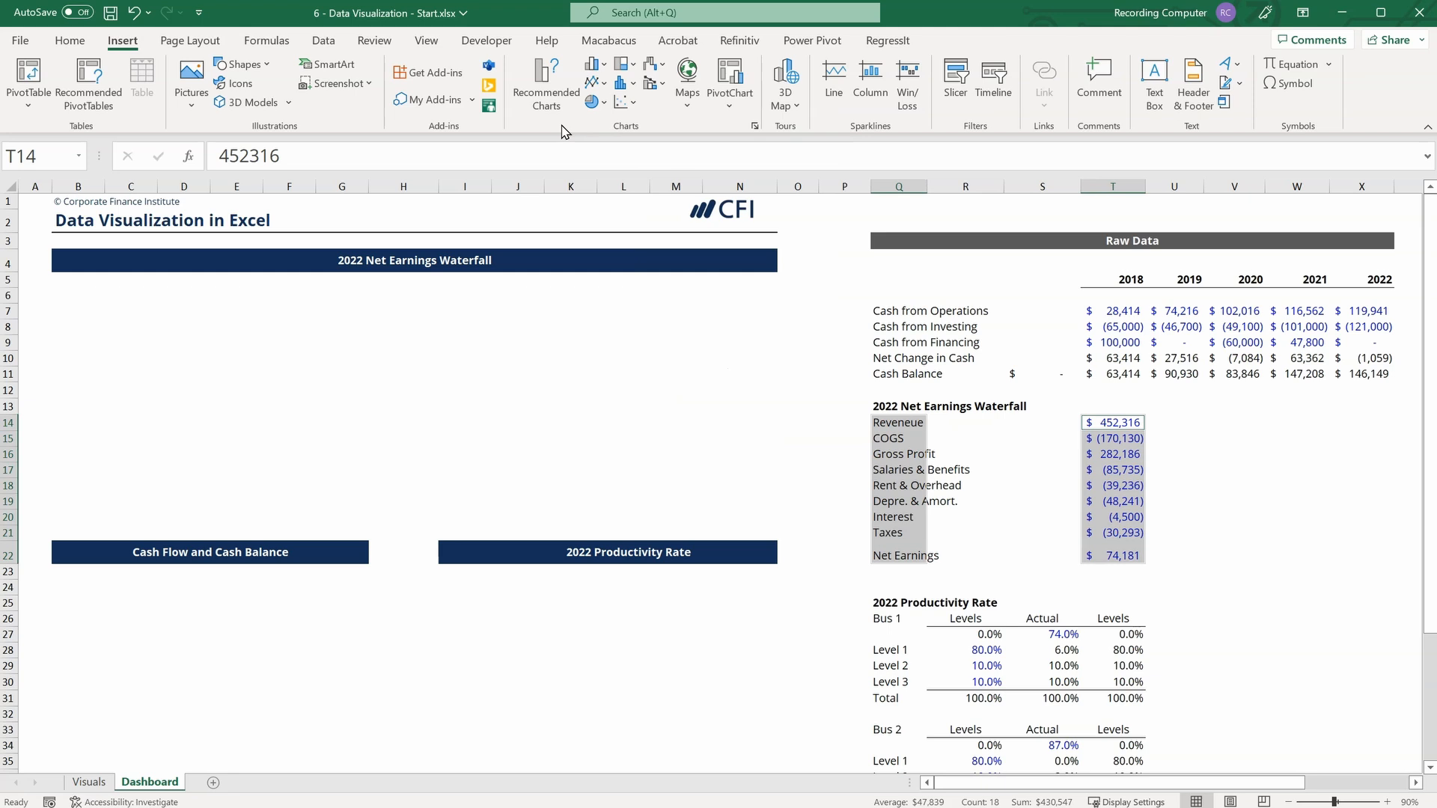
pyautogui.click(753, 127)
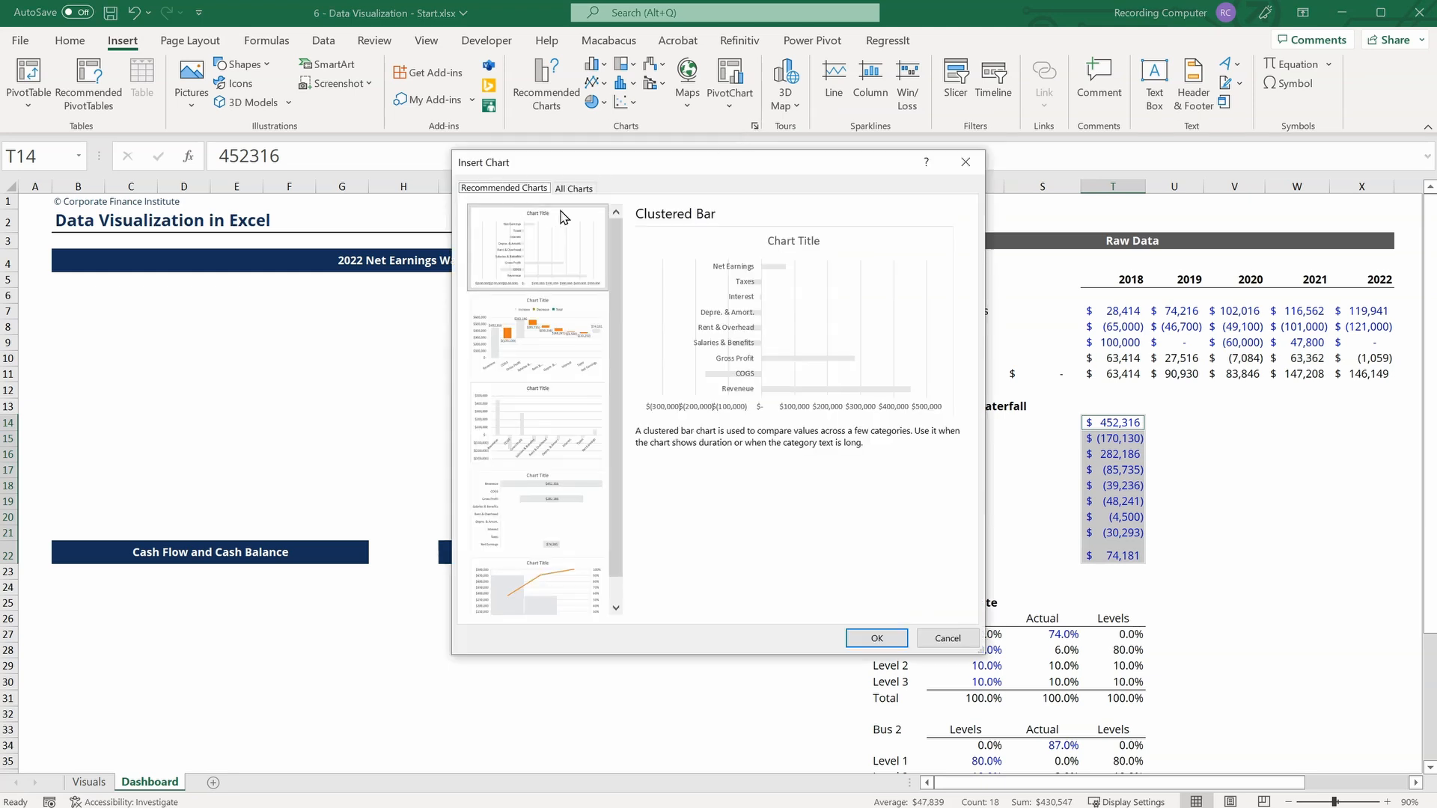
pyautogui.click(580, 192)
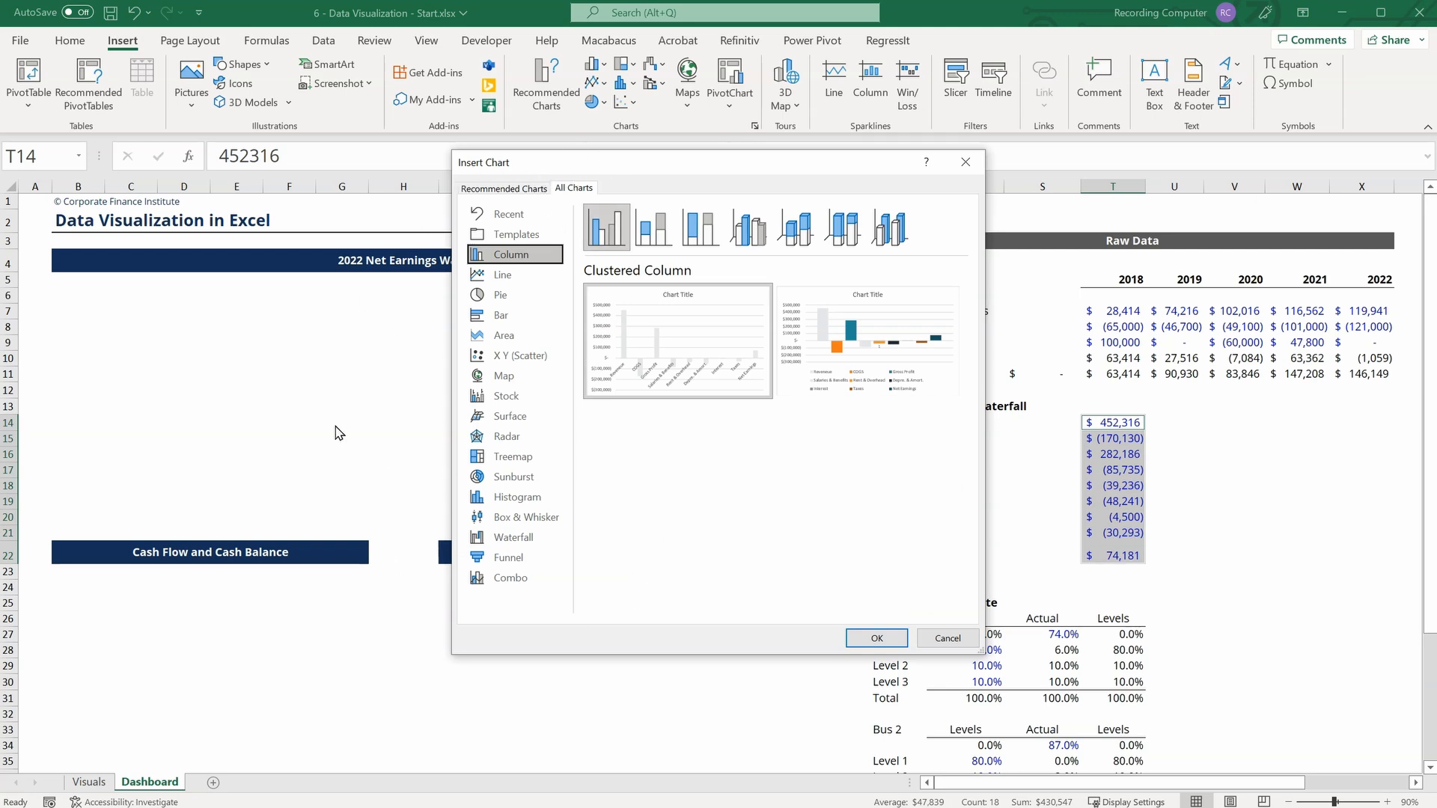
pyautogui.click(513, 539)
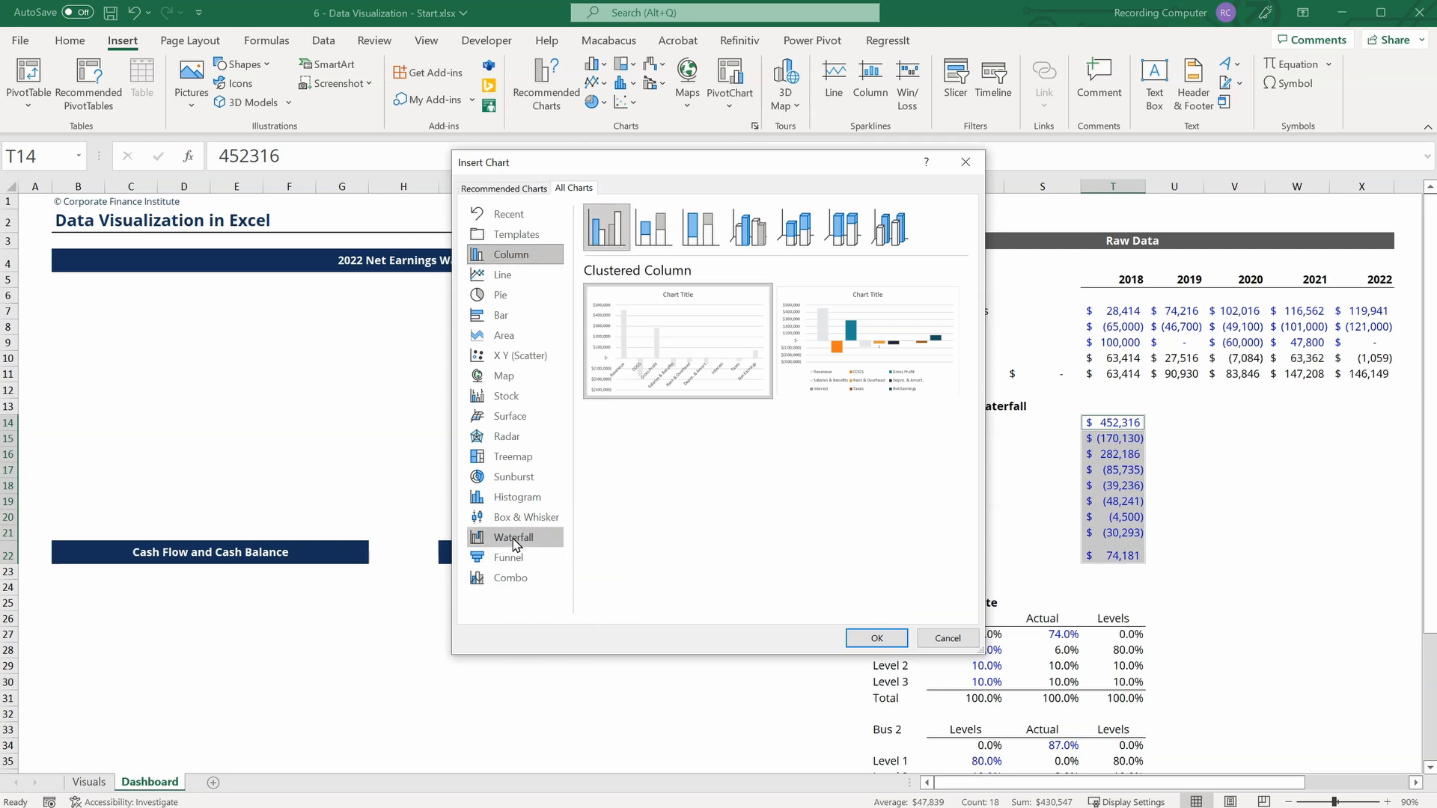
pyautogui.click(868, 639)
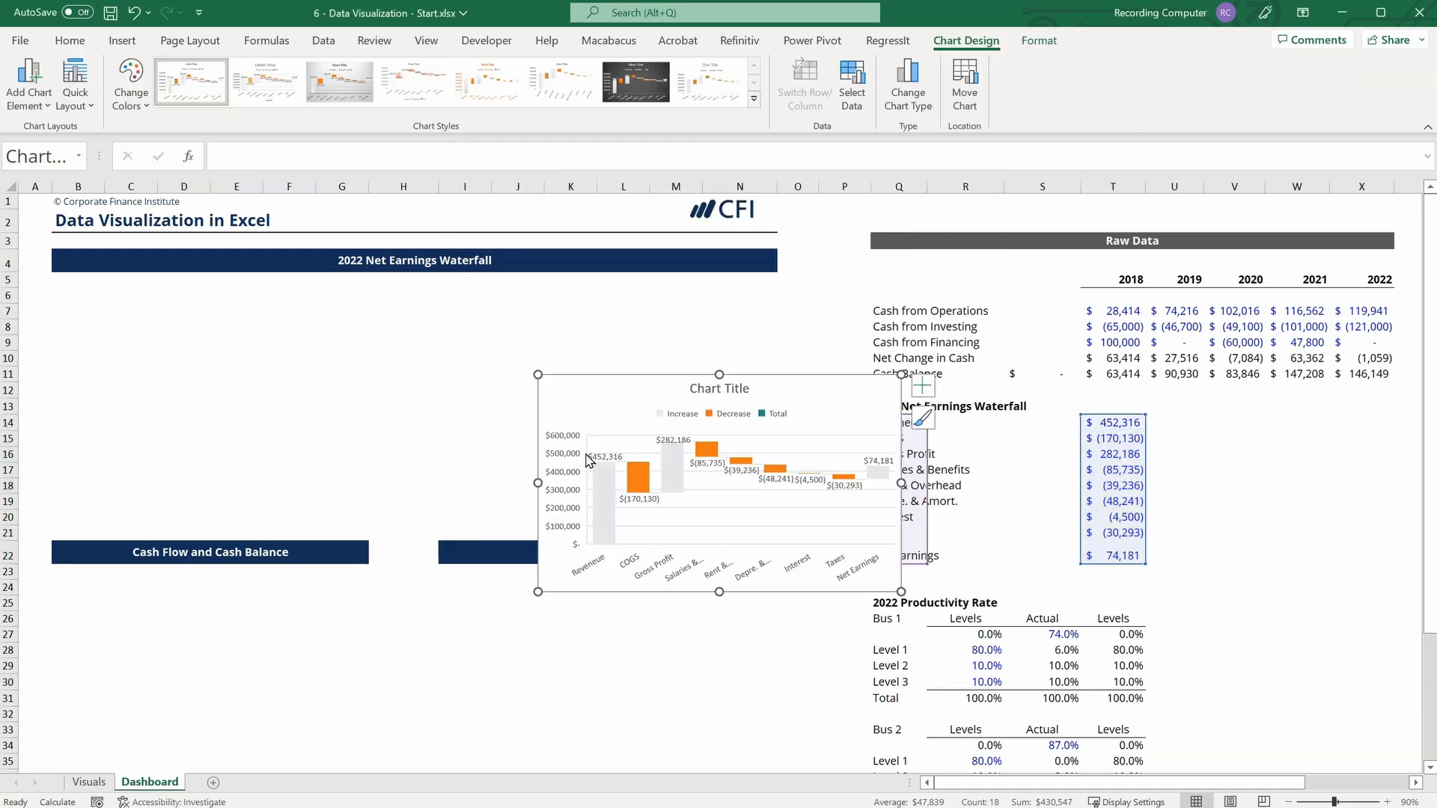
pyautogui.moveTo(589, 388); pyautogui.dragTo(94, 287)
pyautogui.moveTo(413, 489); pyautogui.dragTo(777, 541)
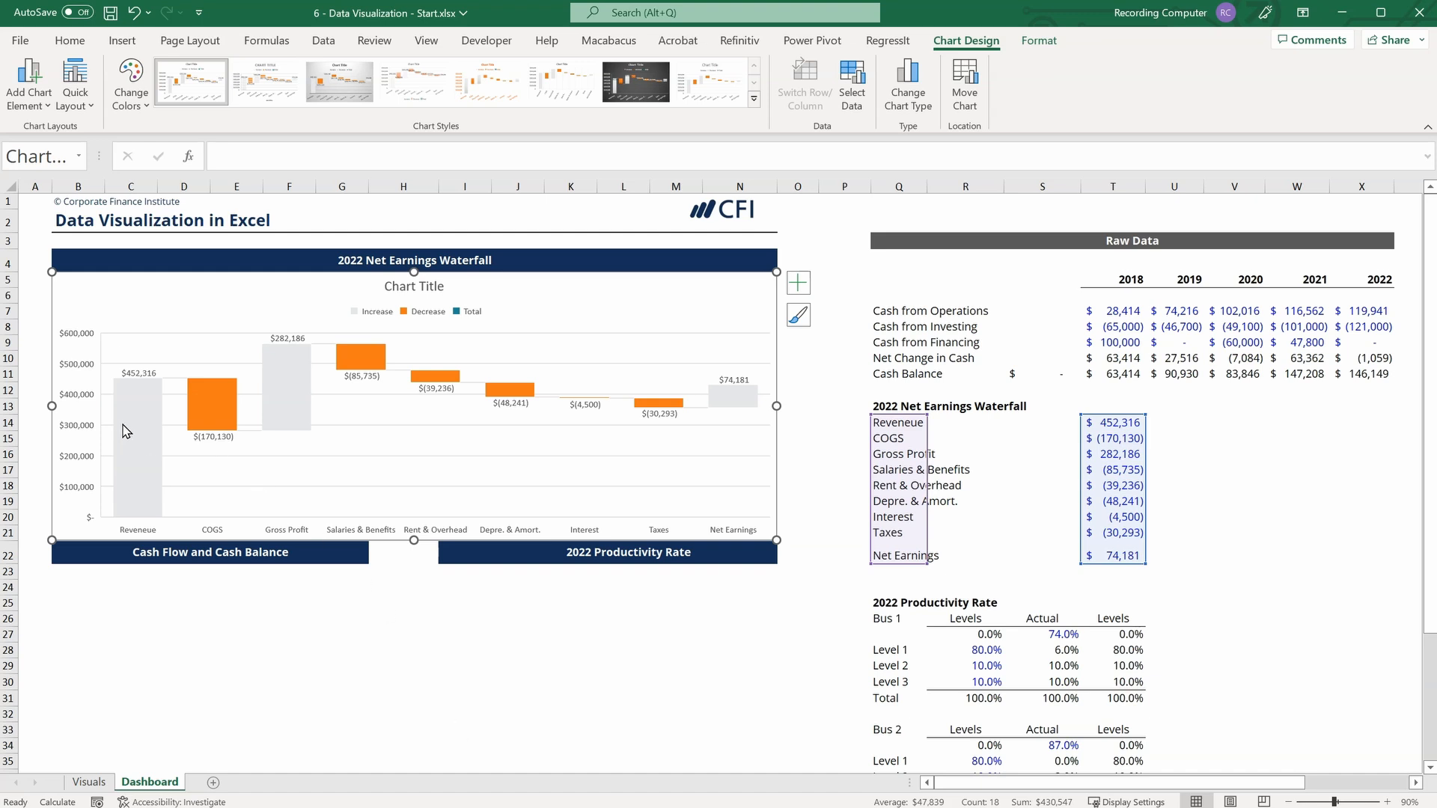
# Set the Reveneue, Gross Profit and Net Earnings columns of the waterfall chart as totals, and deselect the chart.
pyautogui.click(126, 429)
pyautogui.click(126, 429)
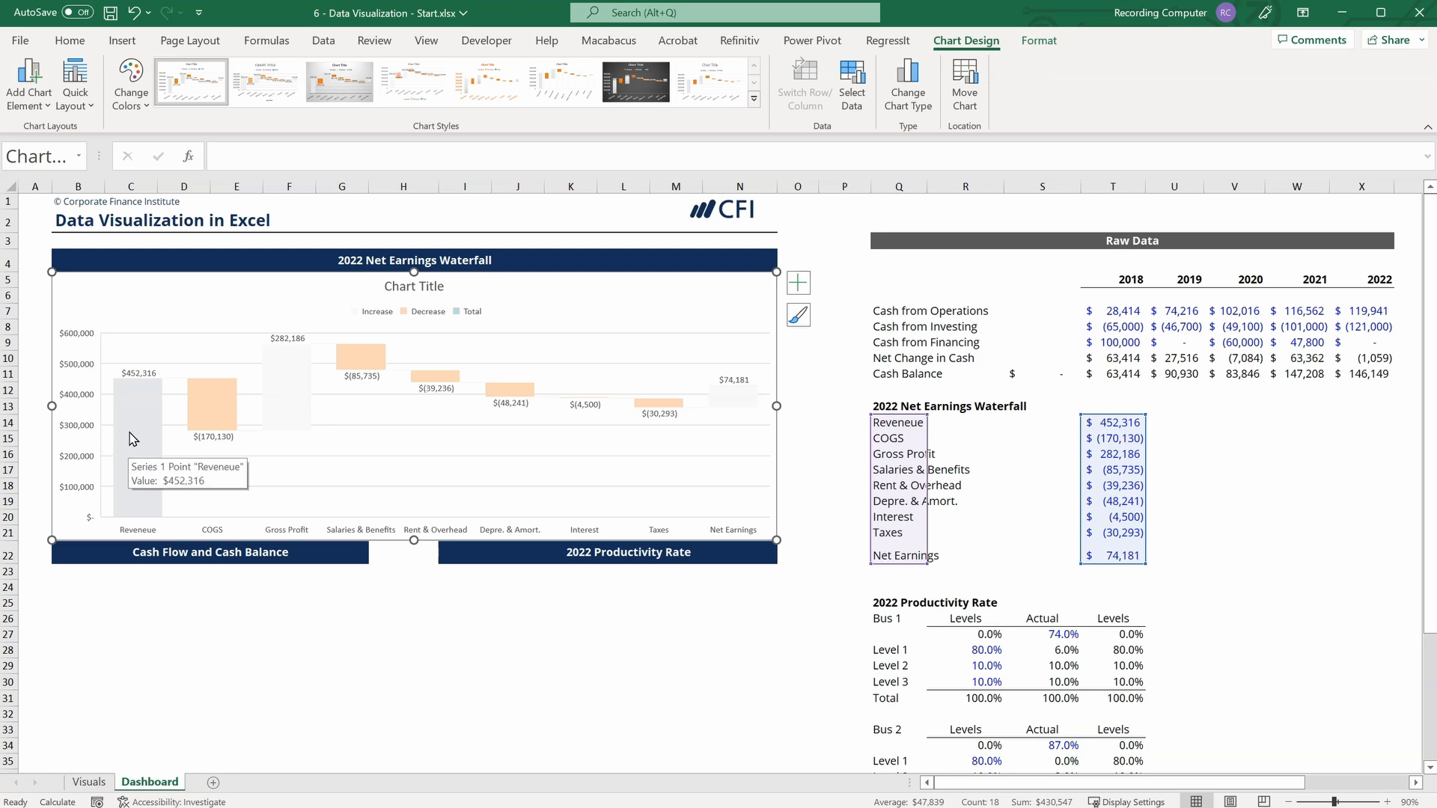
pyautogui.rightClick(143, 417)
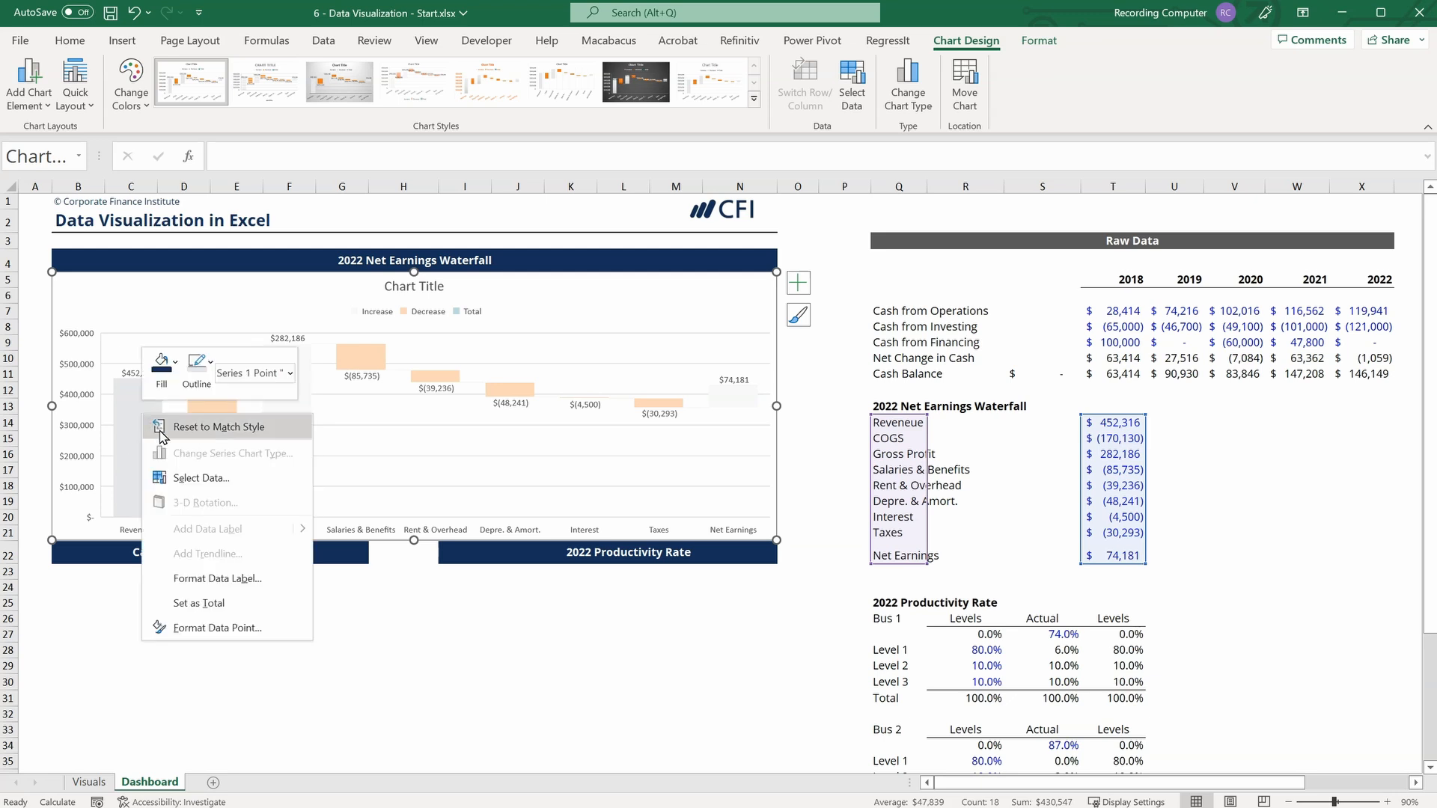
pyautogui.click(213, 602)
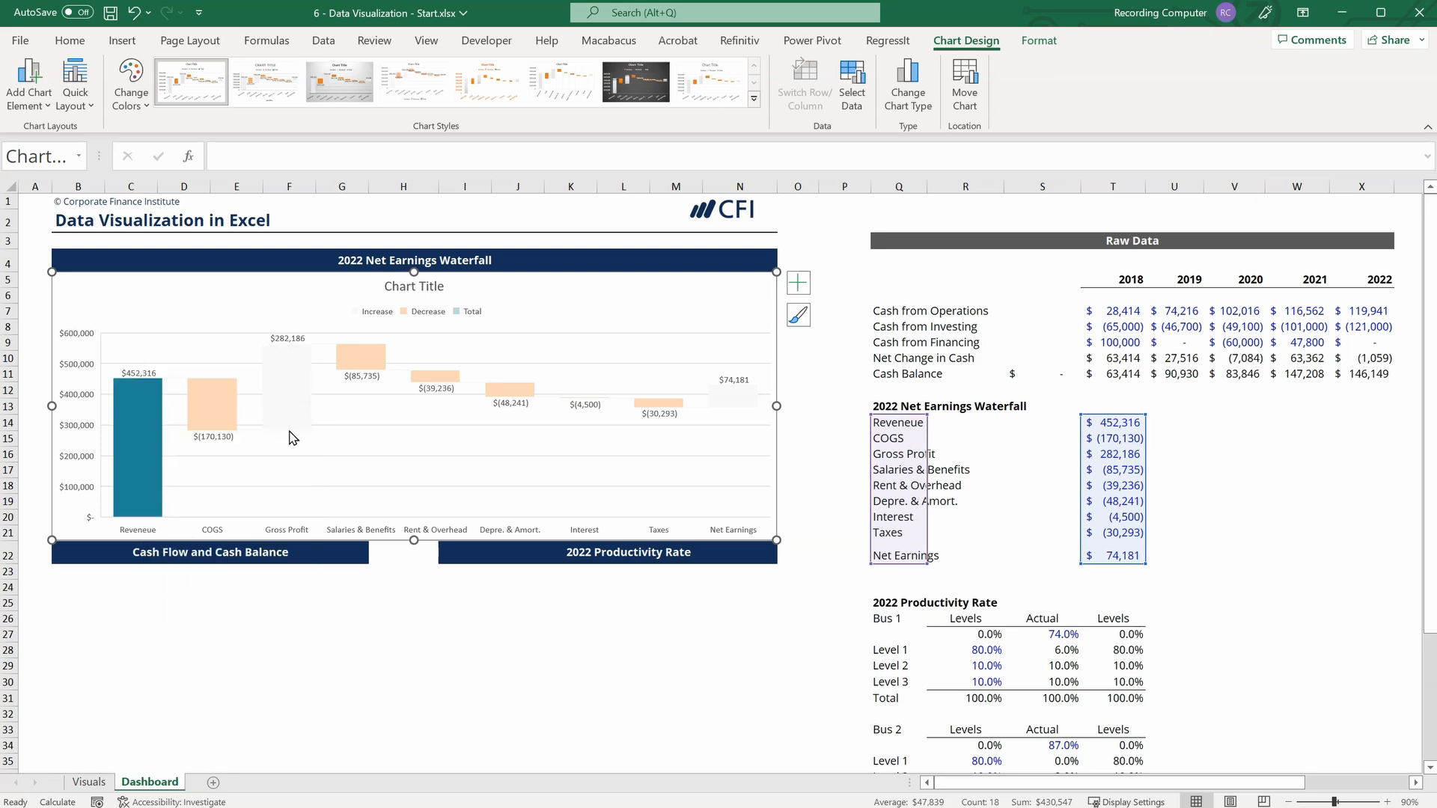
pyautogui.click(289, 403)
pyautogui.rightClick(287, 387)
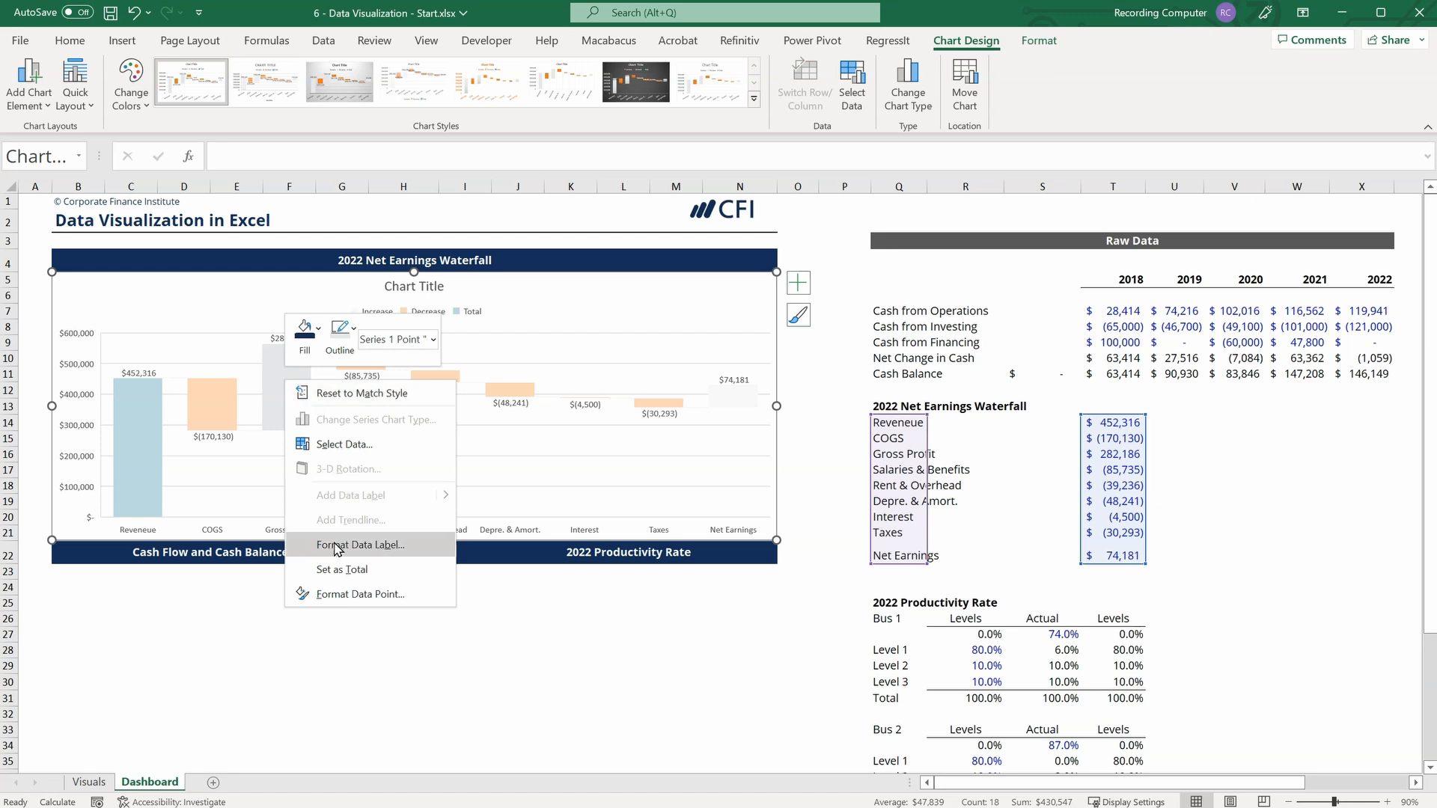
pyautogui.click(335, 568)
pyautogui.click(730, 479)
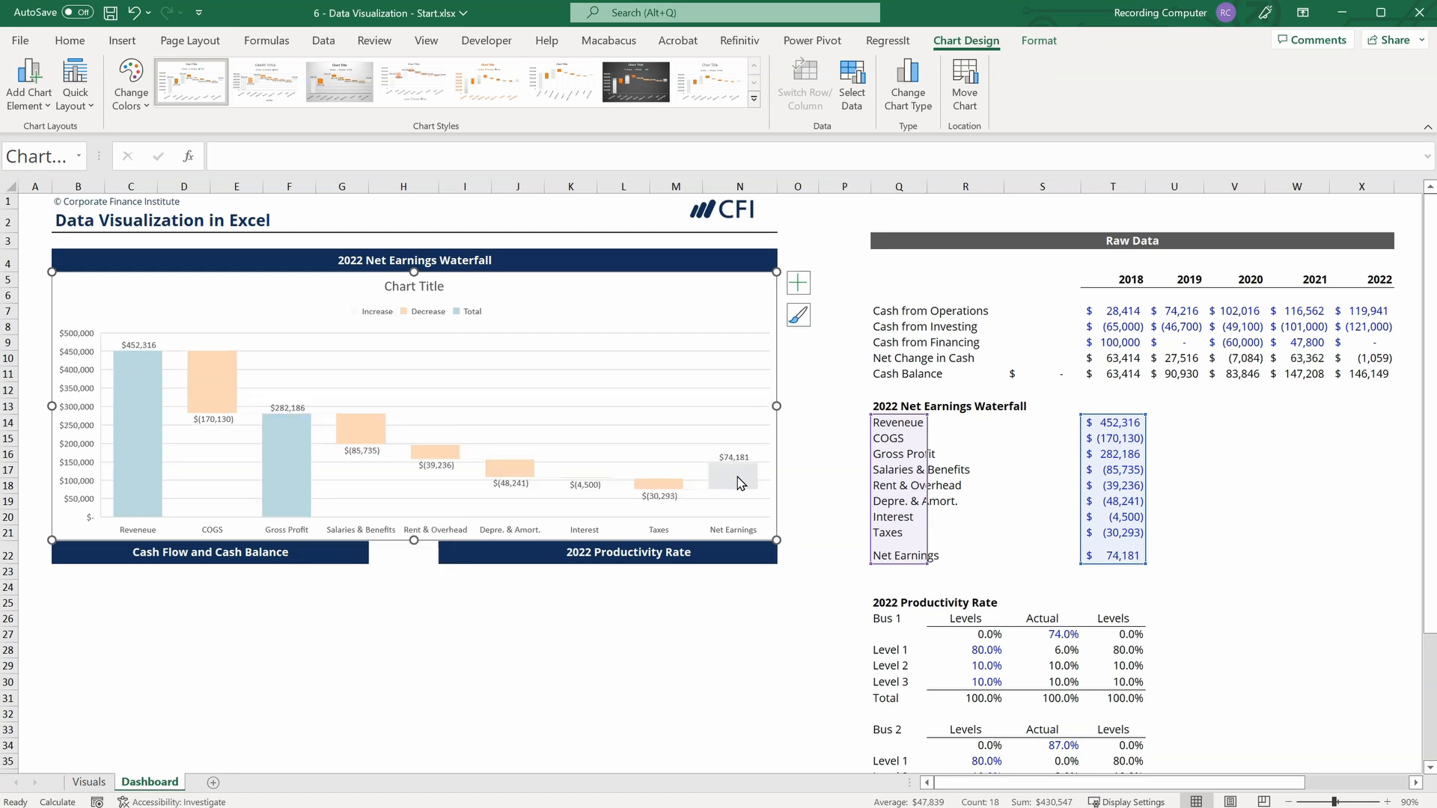
pyautogui.rightClick(741, 479)
pyautogui.click(795, 661)
pyautogui.click(804, 443)
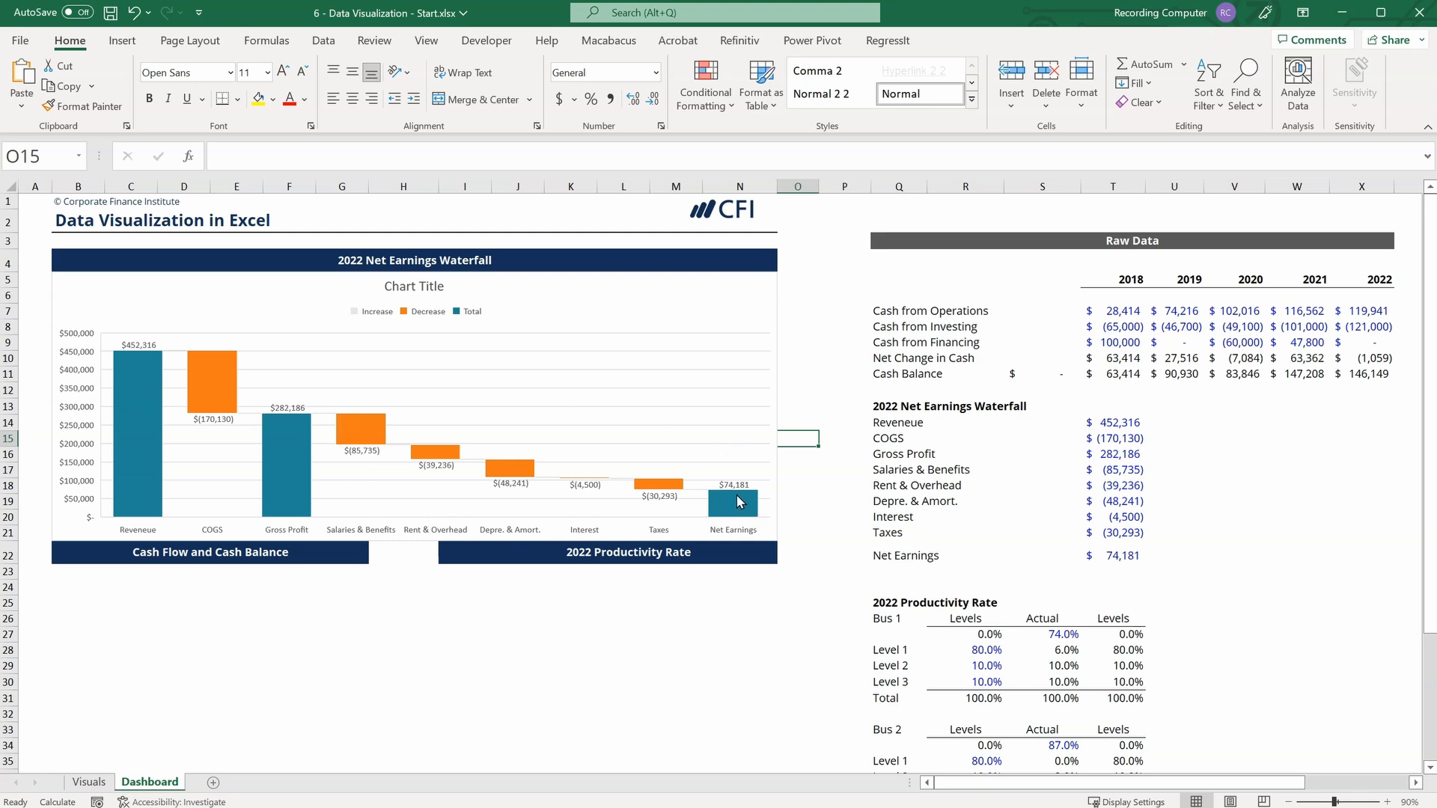
# Set the display units of the waterfall chart's vertical axis to Thousands.
pyautogui.moveTo(738, 502)
pyautogui.click(132, 572)
pyautogui.click(75, 434)
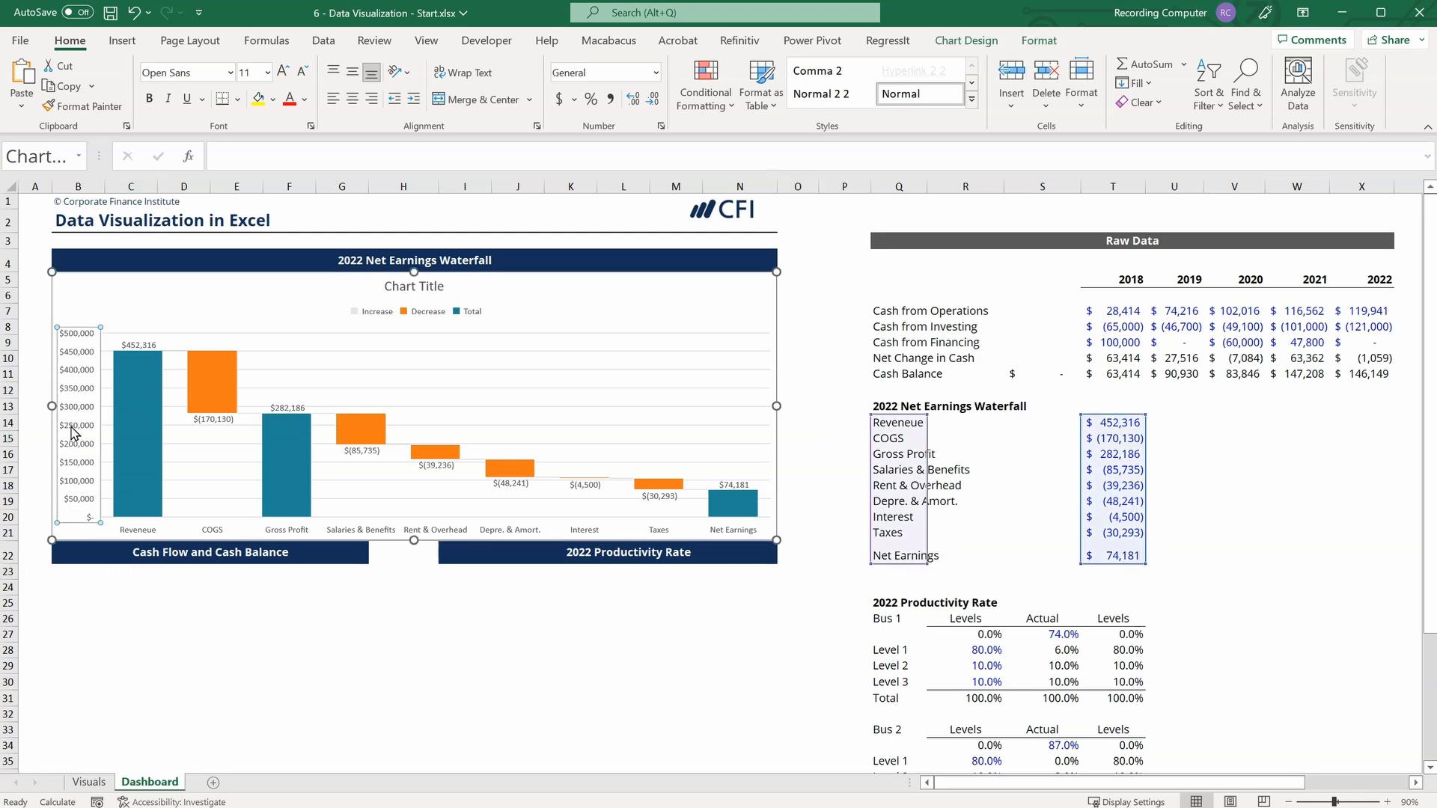
pyautogui.rightClick(83, 411)
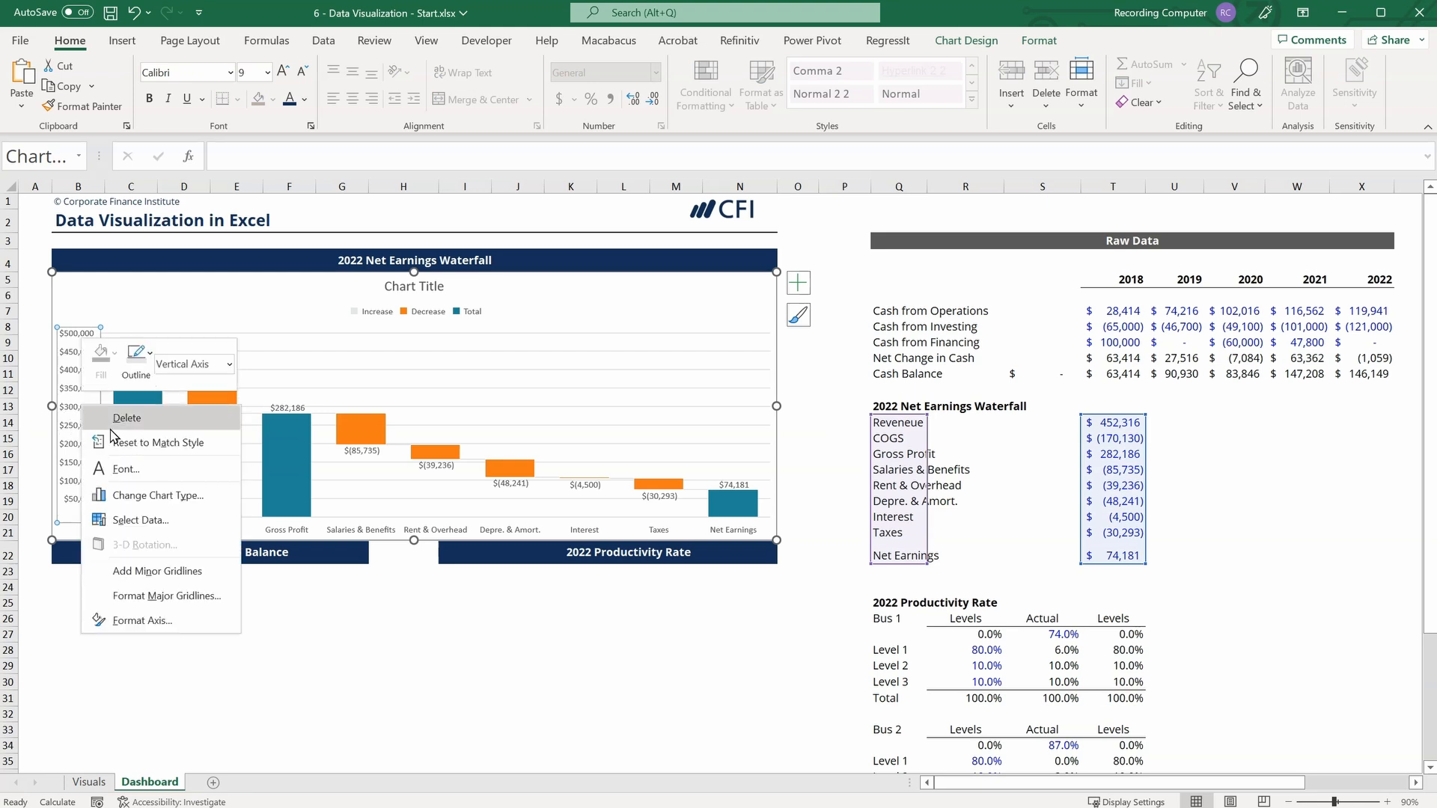
pyautogui.click(147, 621)
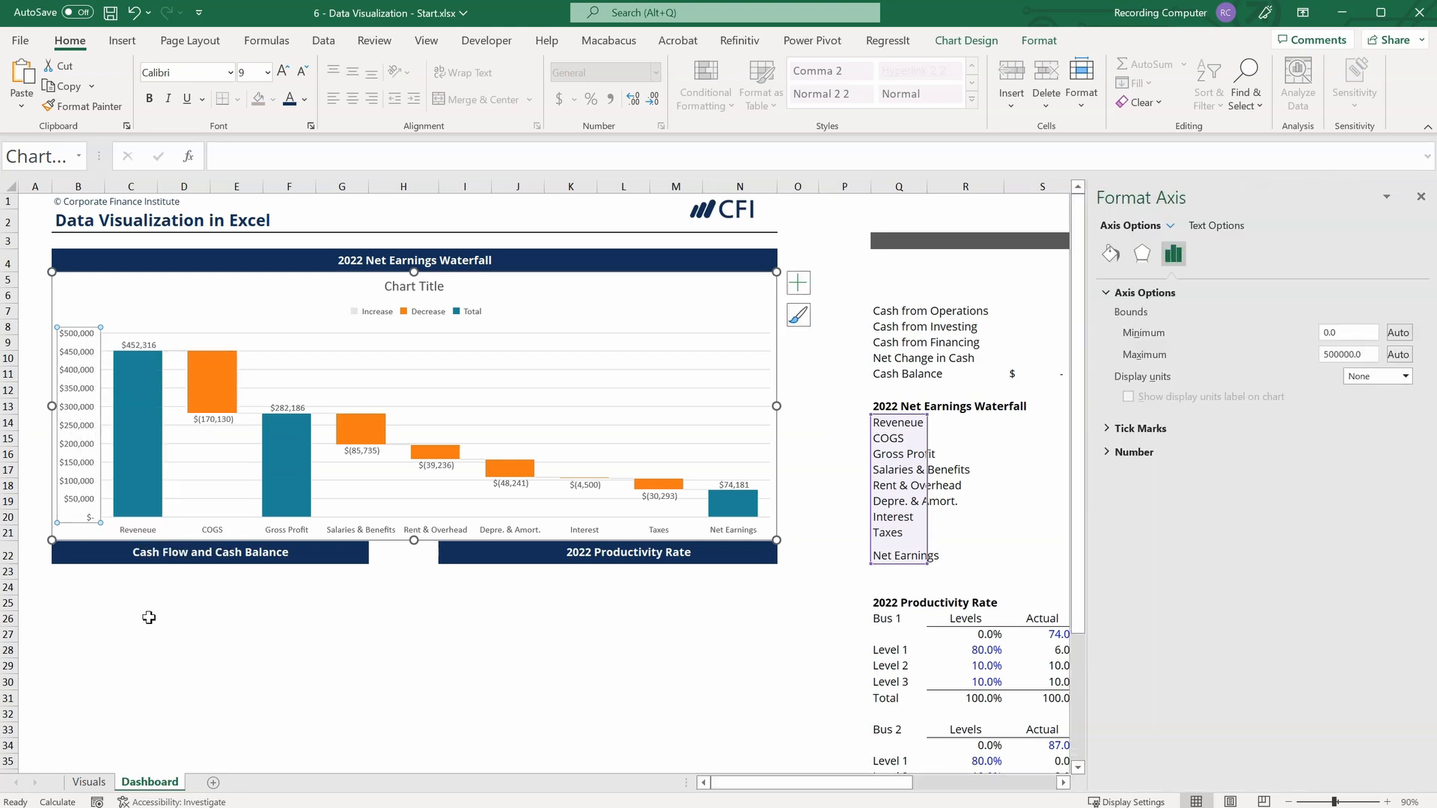
pyautogui.click(1408, 379)
pyautogui.click(1368, 428)
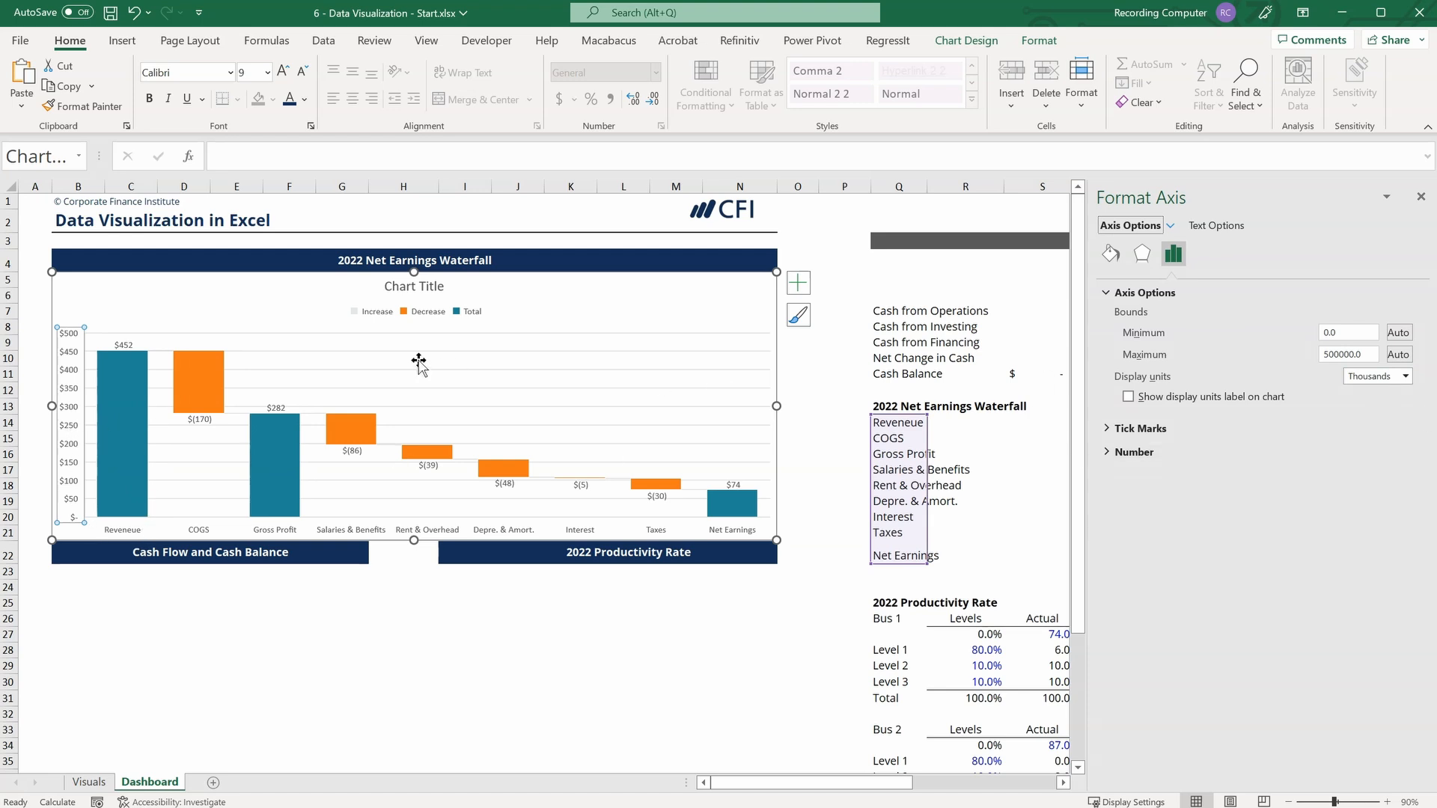
# Append "($000s)" to the 2022 Net Earnings Waterfall heading in cell B4.
pyautogui.click(66, 261)
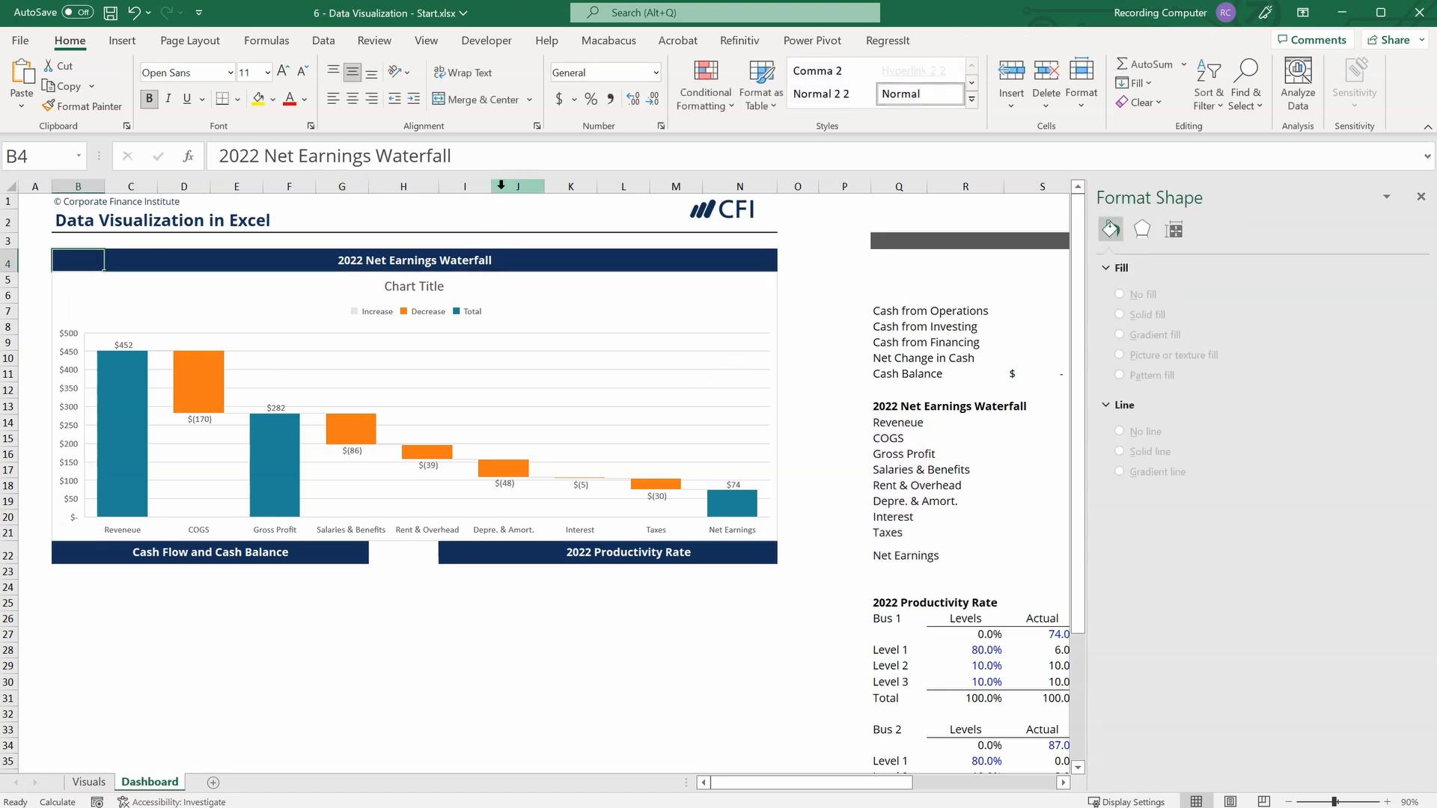
pyautogui.click(504, 154)
pyautogui.write('(')
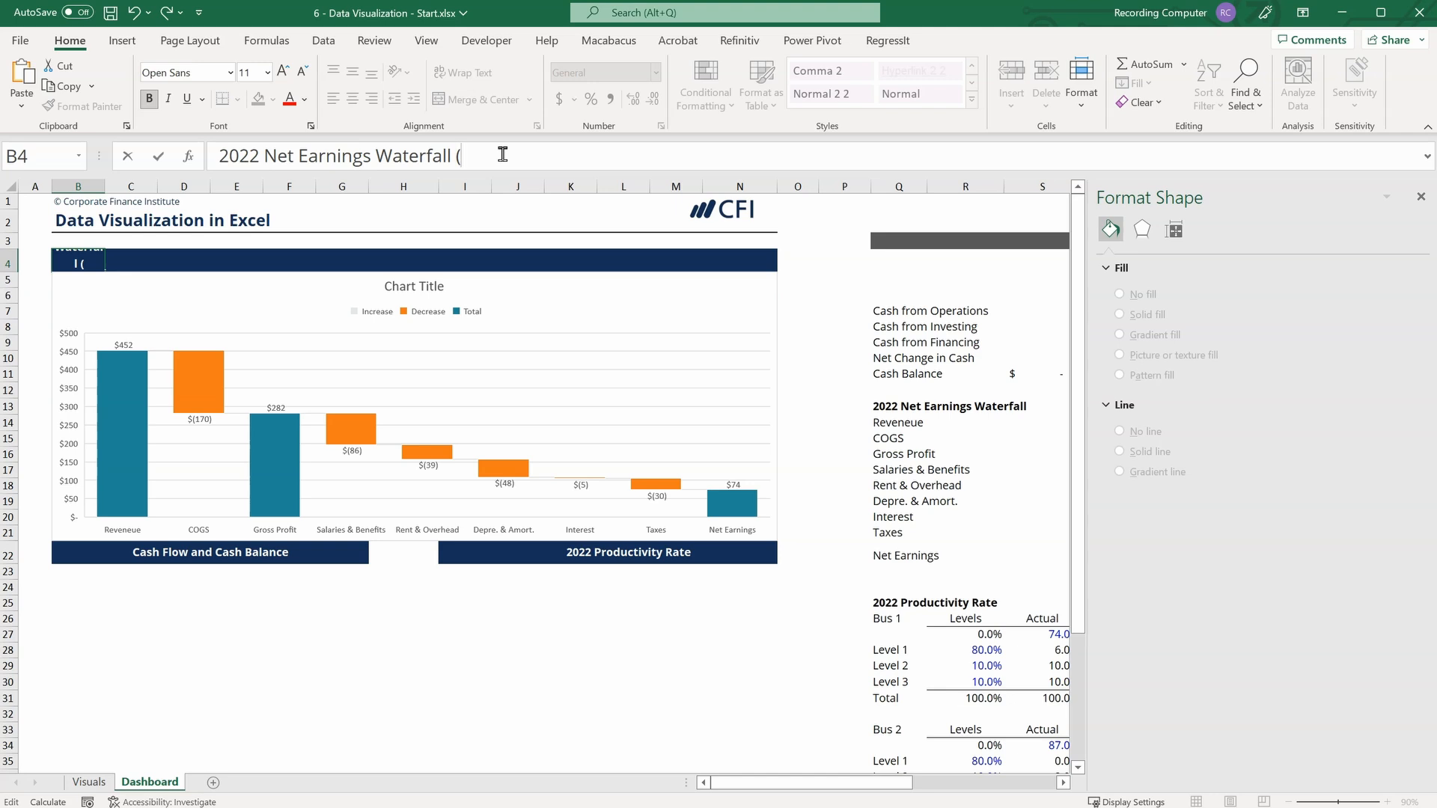
pyautogui.write('$000s)')
pyautogui.press('Return')
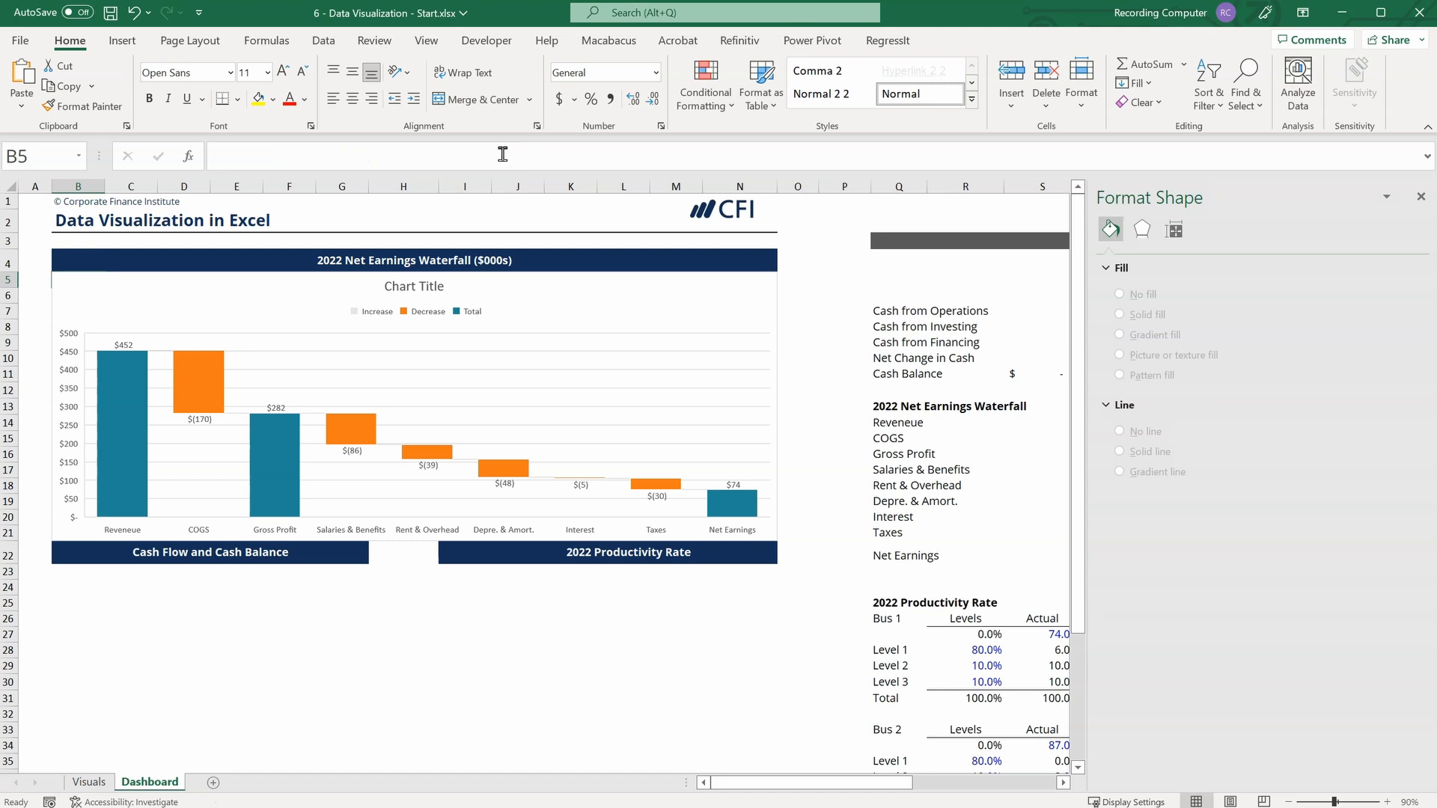
# Delete the major gridlines, legend and chart title from the net earnings waterfall chart.
pyautogui.click(570, 337)
pyautogui.click(561, 352)
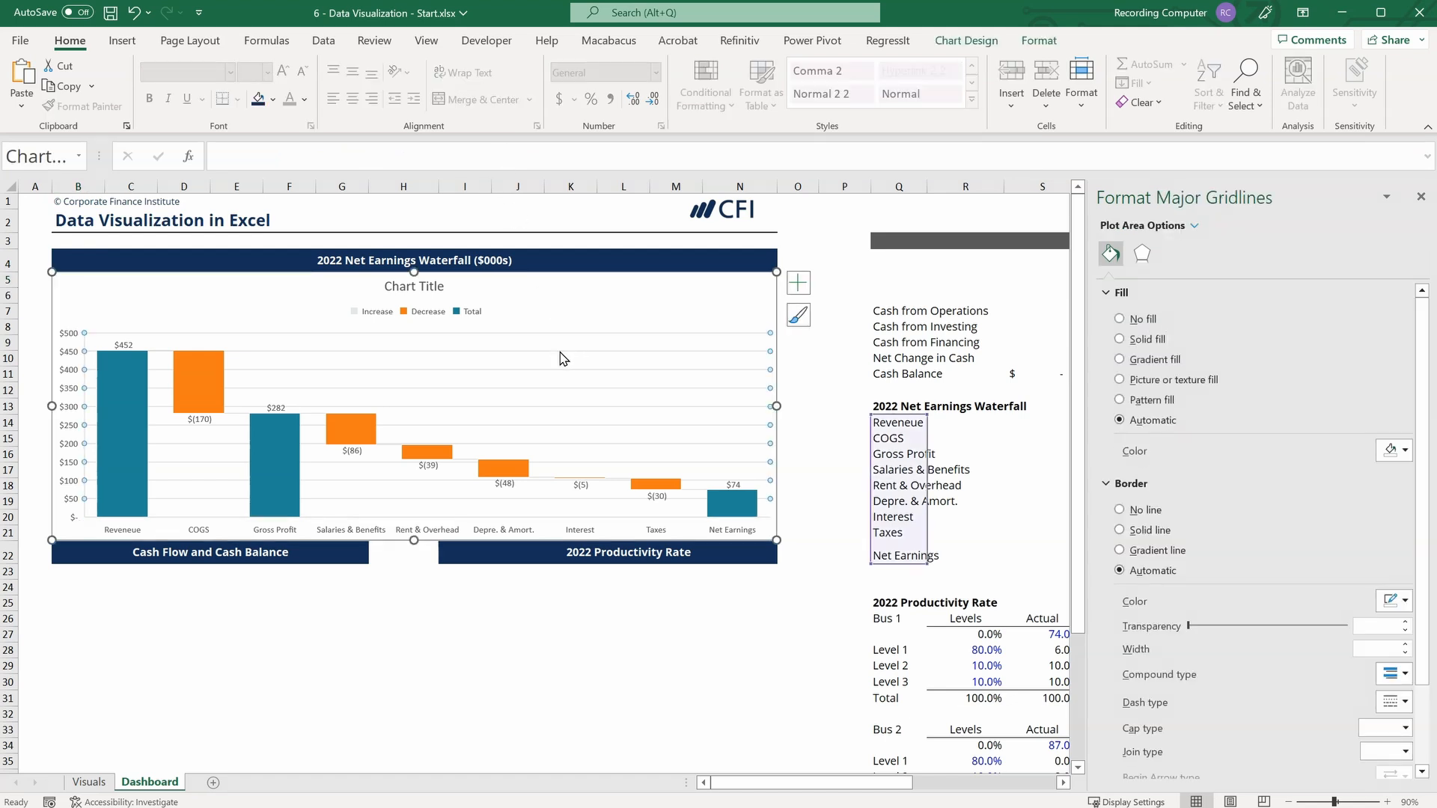
pyautogui.click(563, 354)
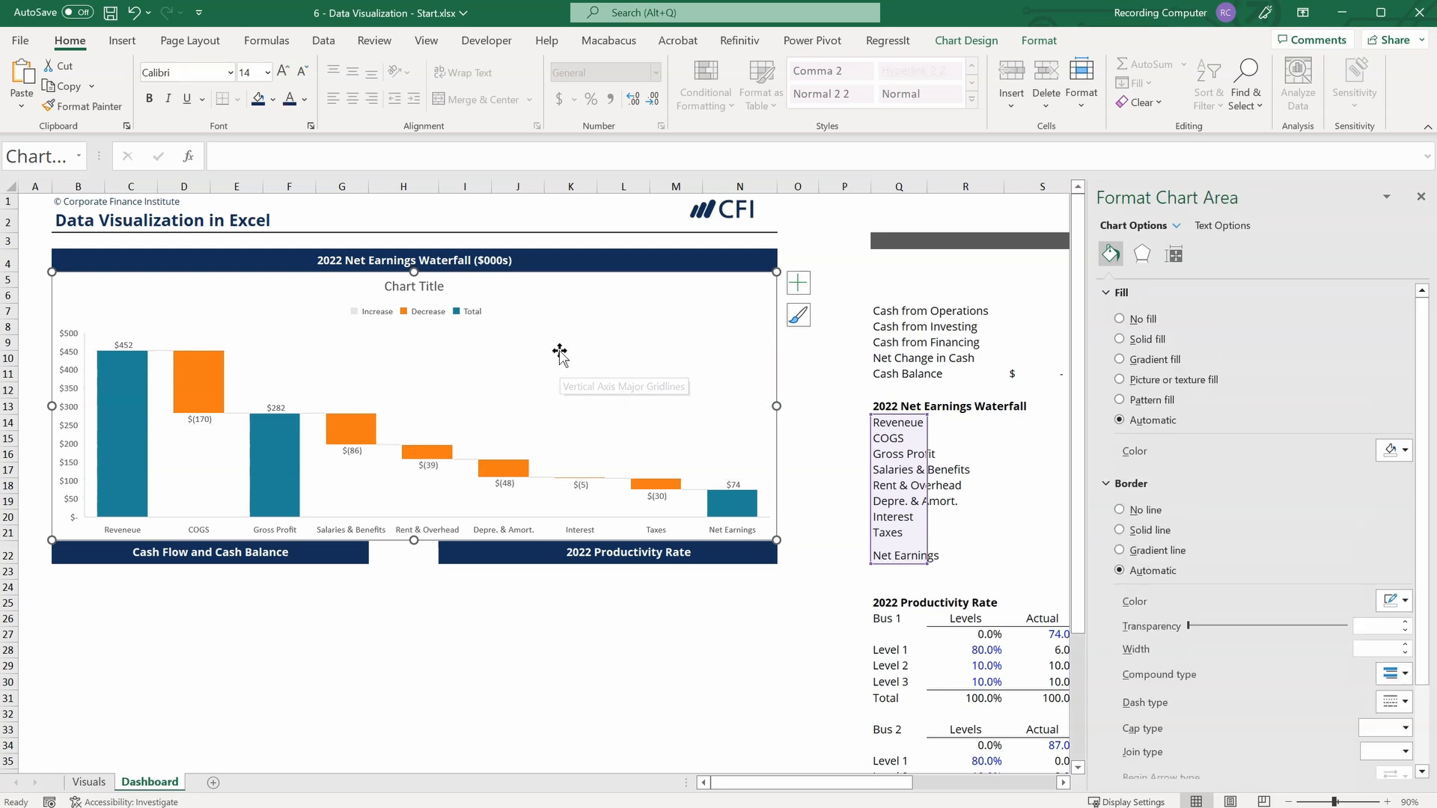
pyautogui.click(465, 311)
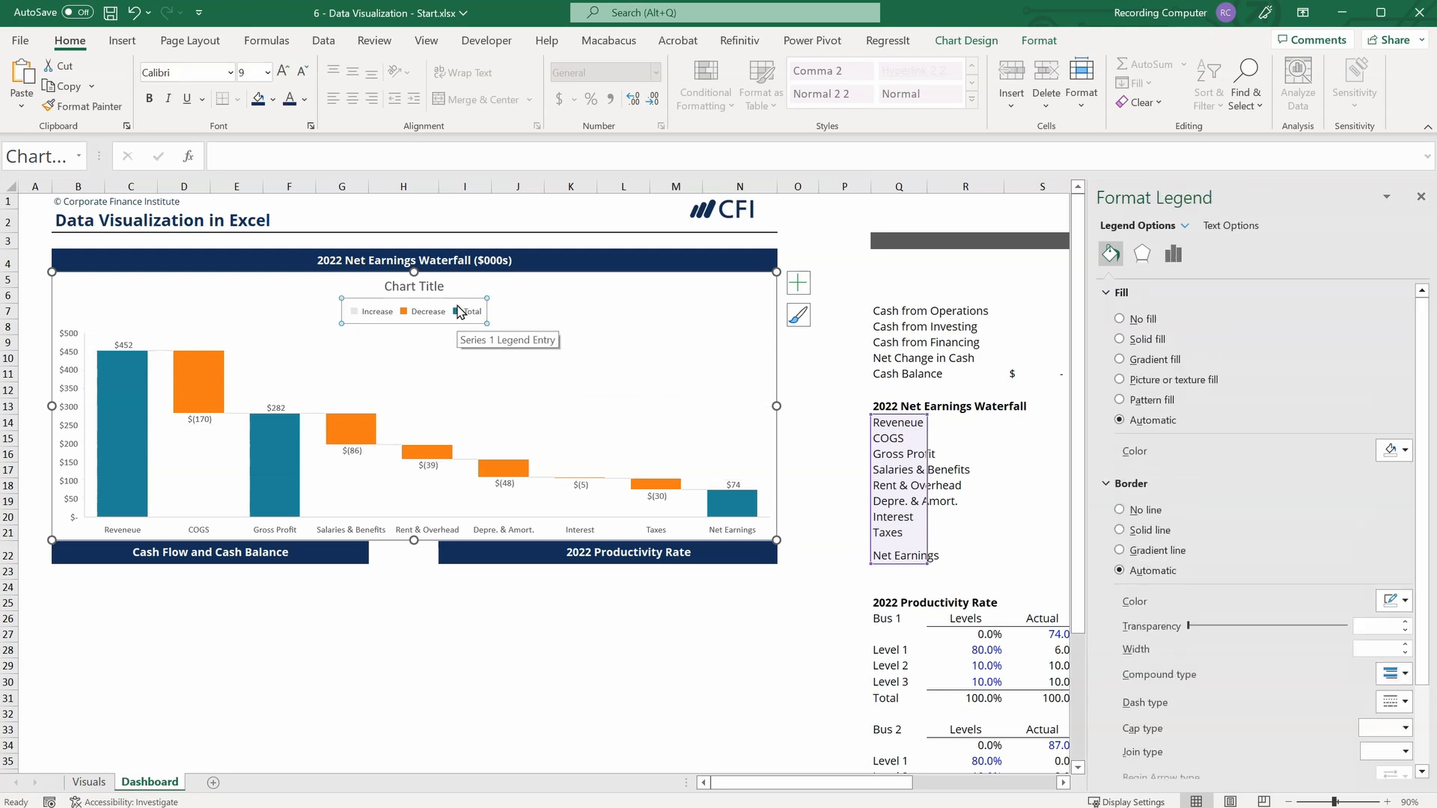
pyautogui.press('Delete')
pyautogui.click(437, 290)
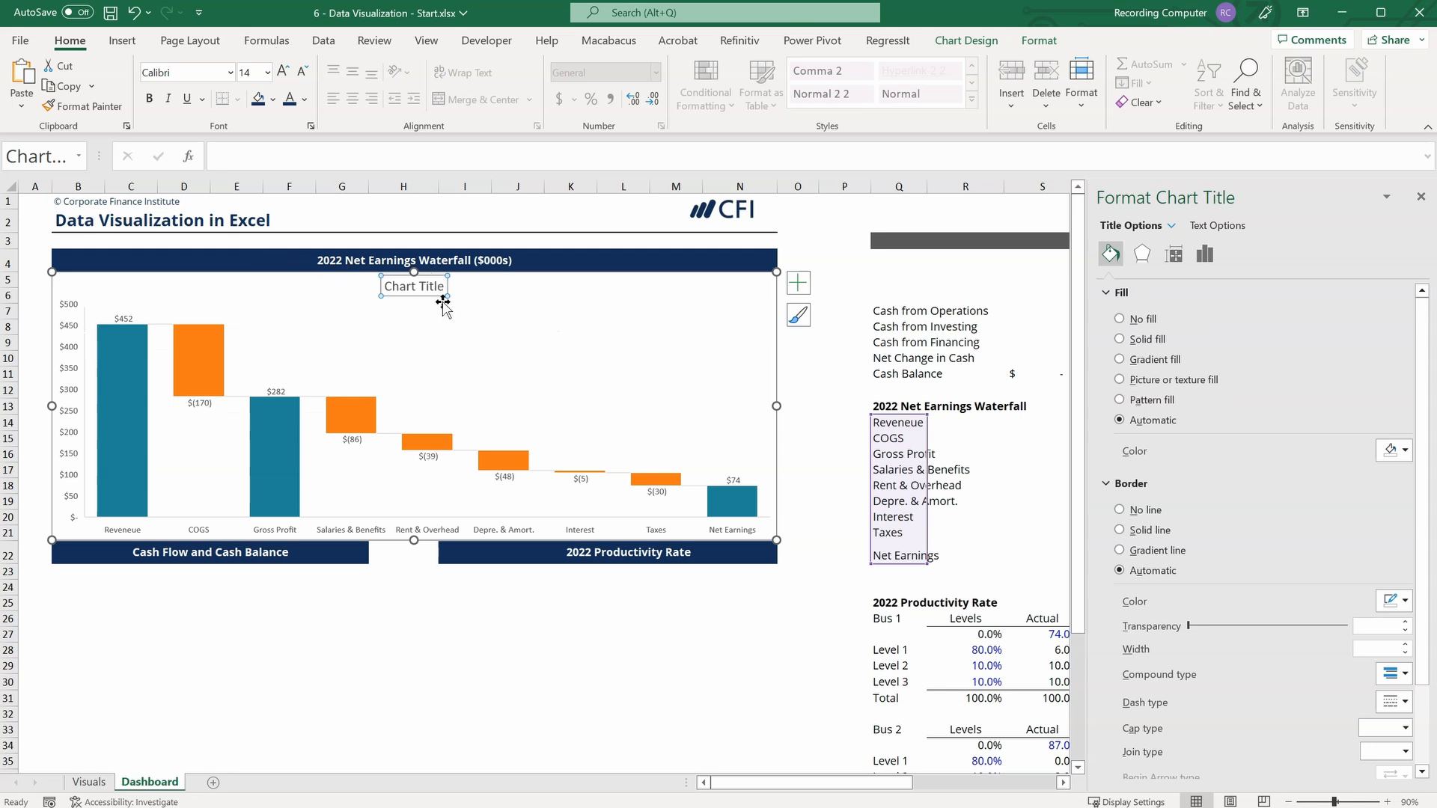
pyautogui.press('Delete')
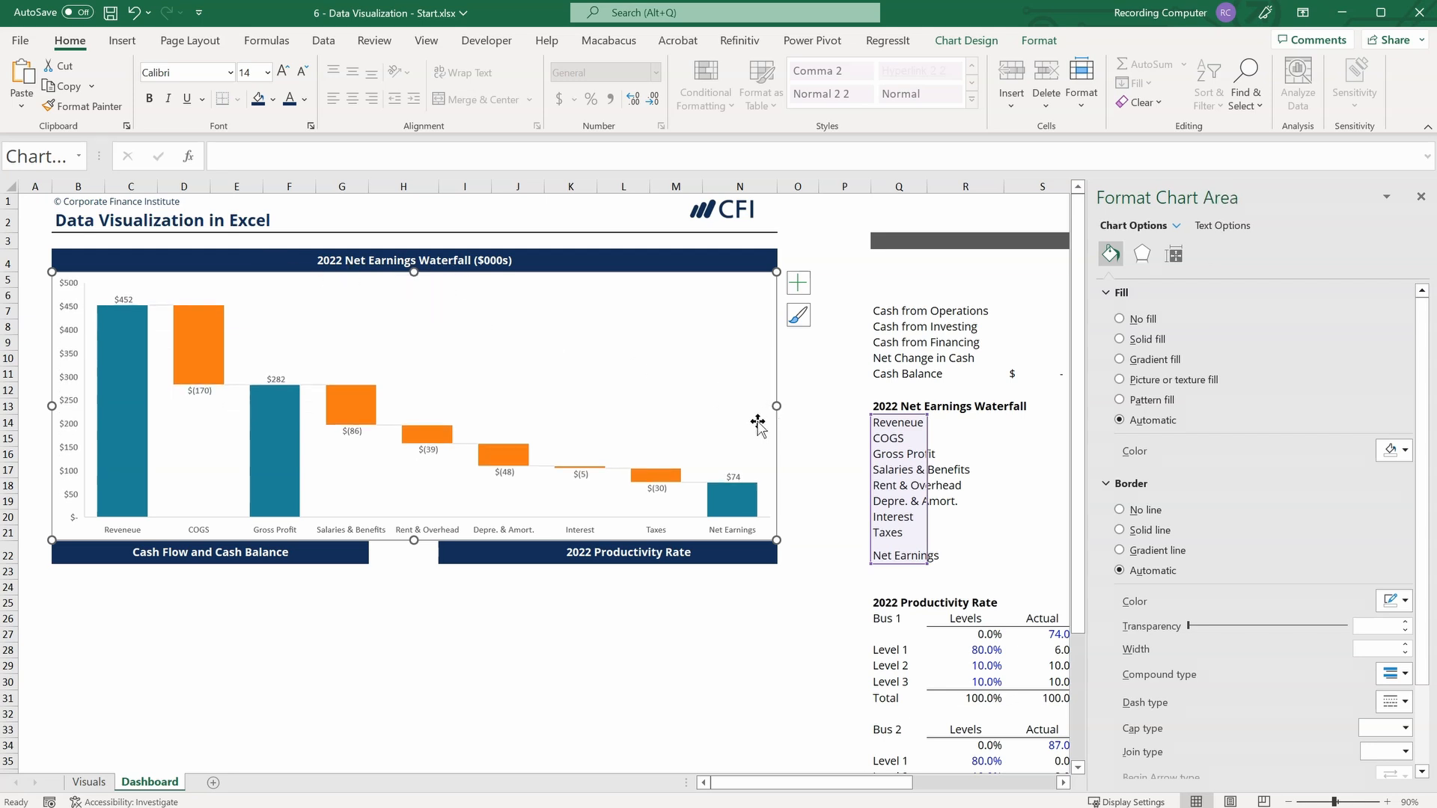
# Set the waterfall chart's border to No line, make its data labels bold, and return to cell A1.
pyautogui.click(1120, 510)
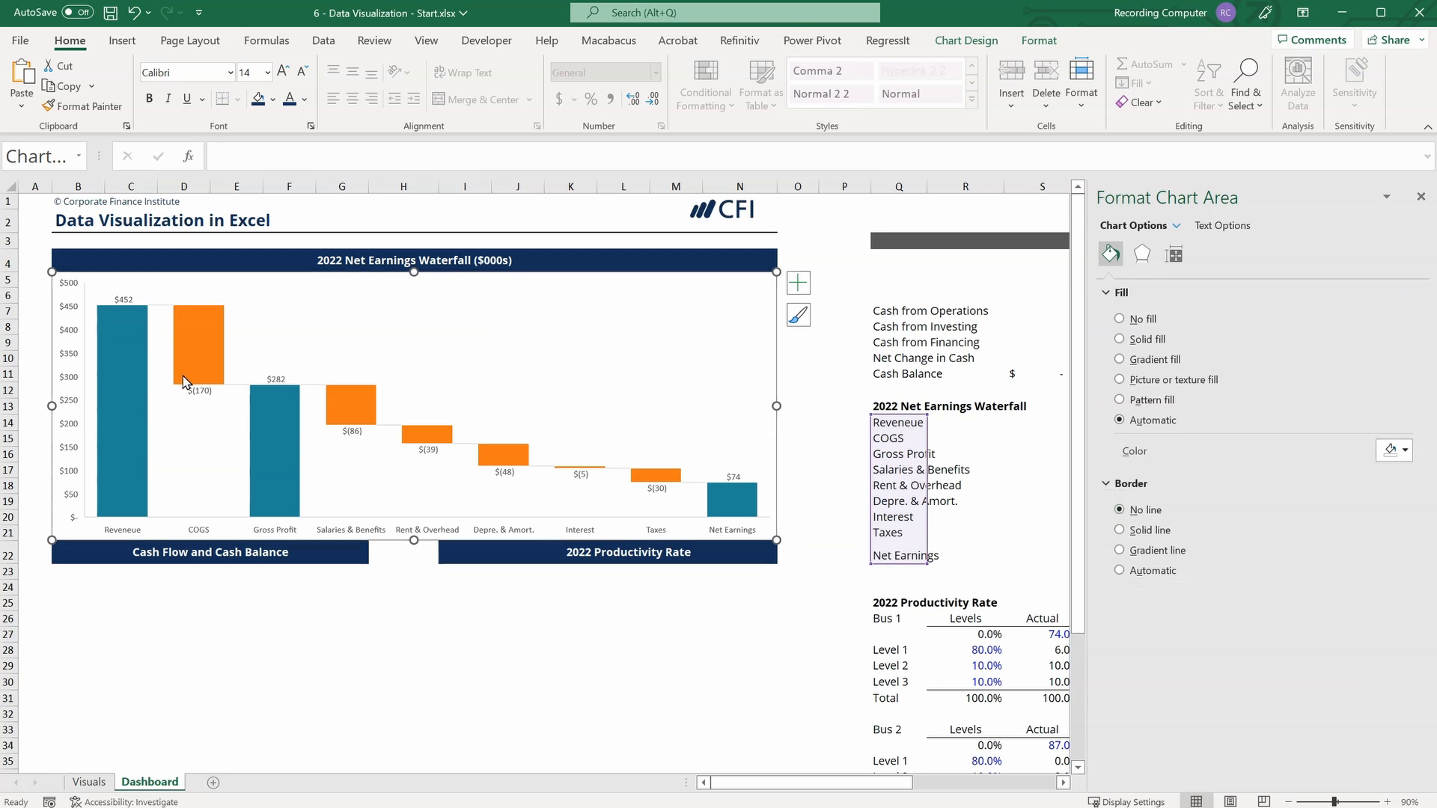
pyautogui.click(277, 381)
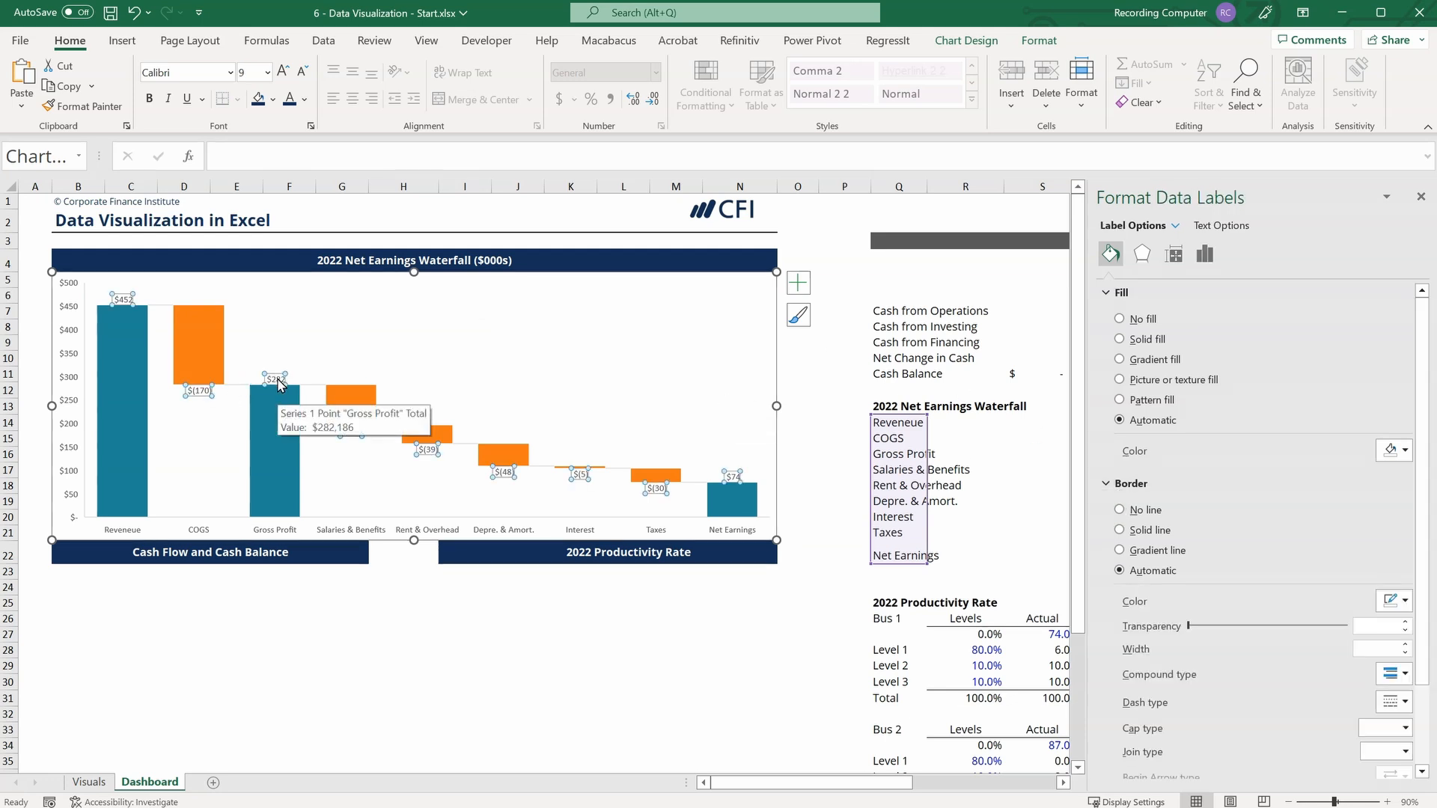
pyautogui.hotkey('ctrl', 'b')
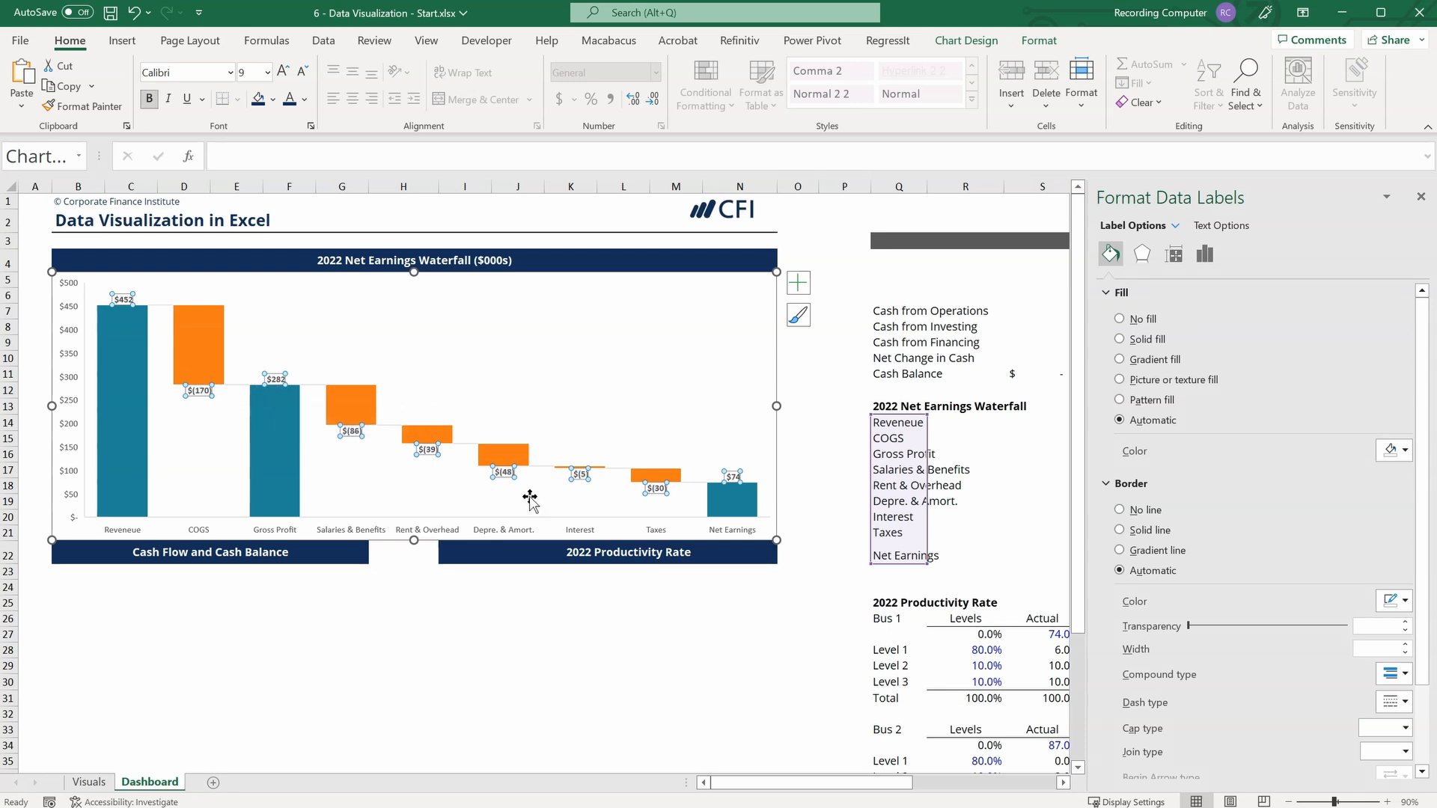
pyautogui.click(801, 376)
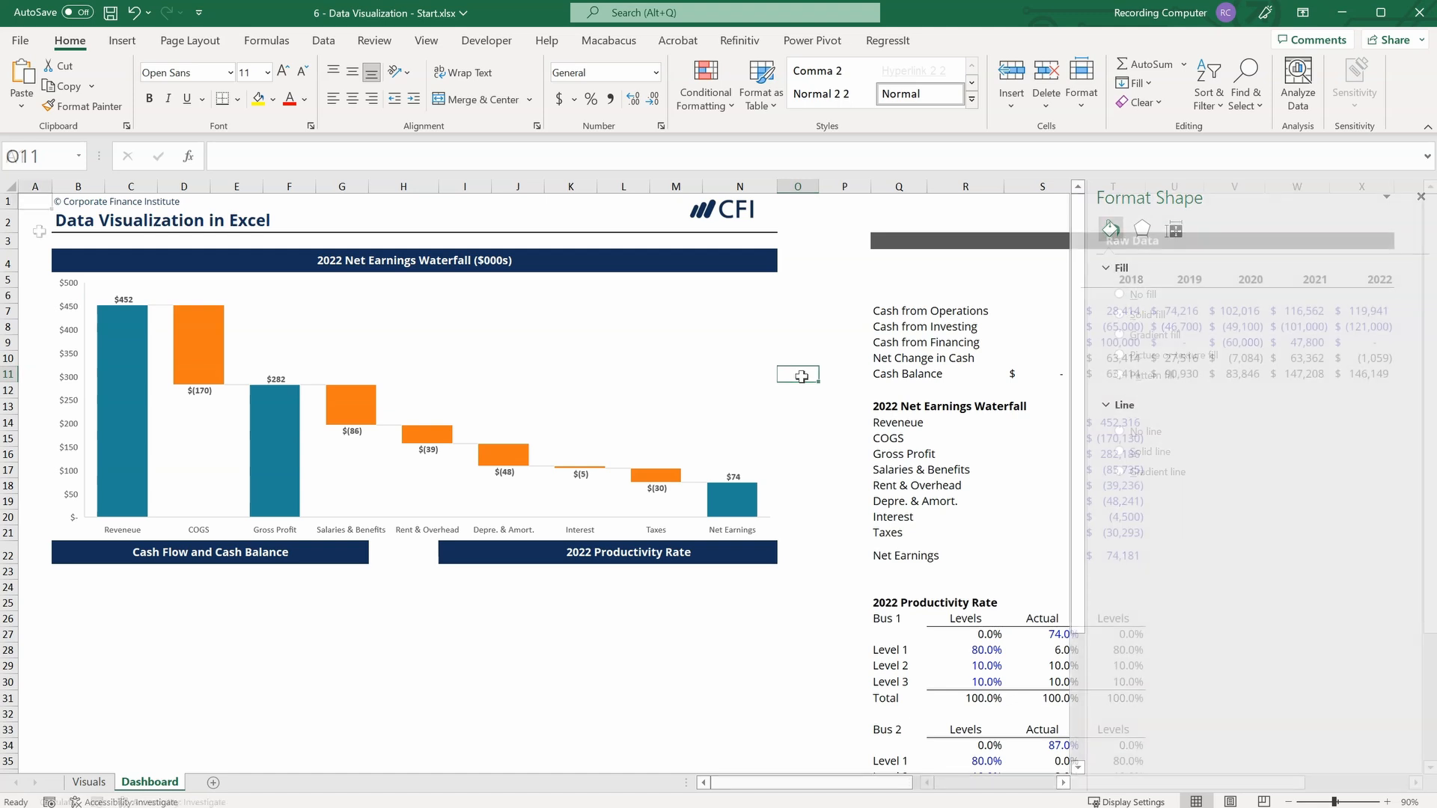
pyautogui.hotkey('ctrl', 'Home')
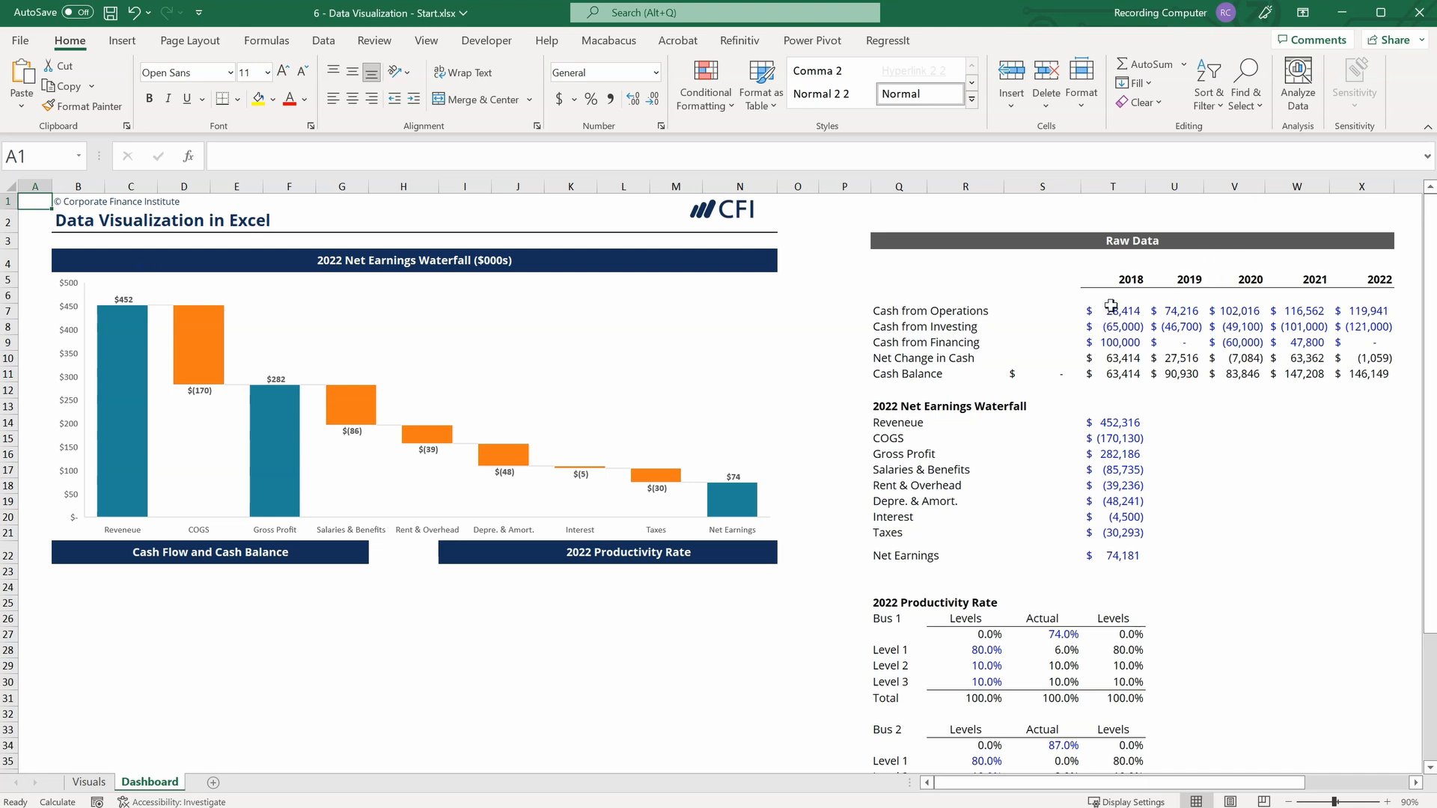
# Start a combo chart from the cash flow values in T7:X9 and the cash balances in T11:X11, enlarging the chart dialog.
pyautogui.moveTo(1111, 306); pyautogui.dragTo(1371, 349)
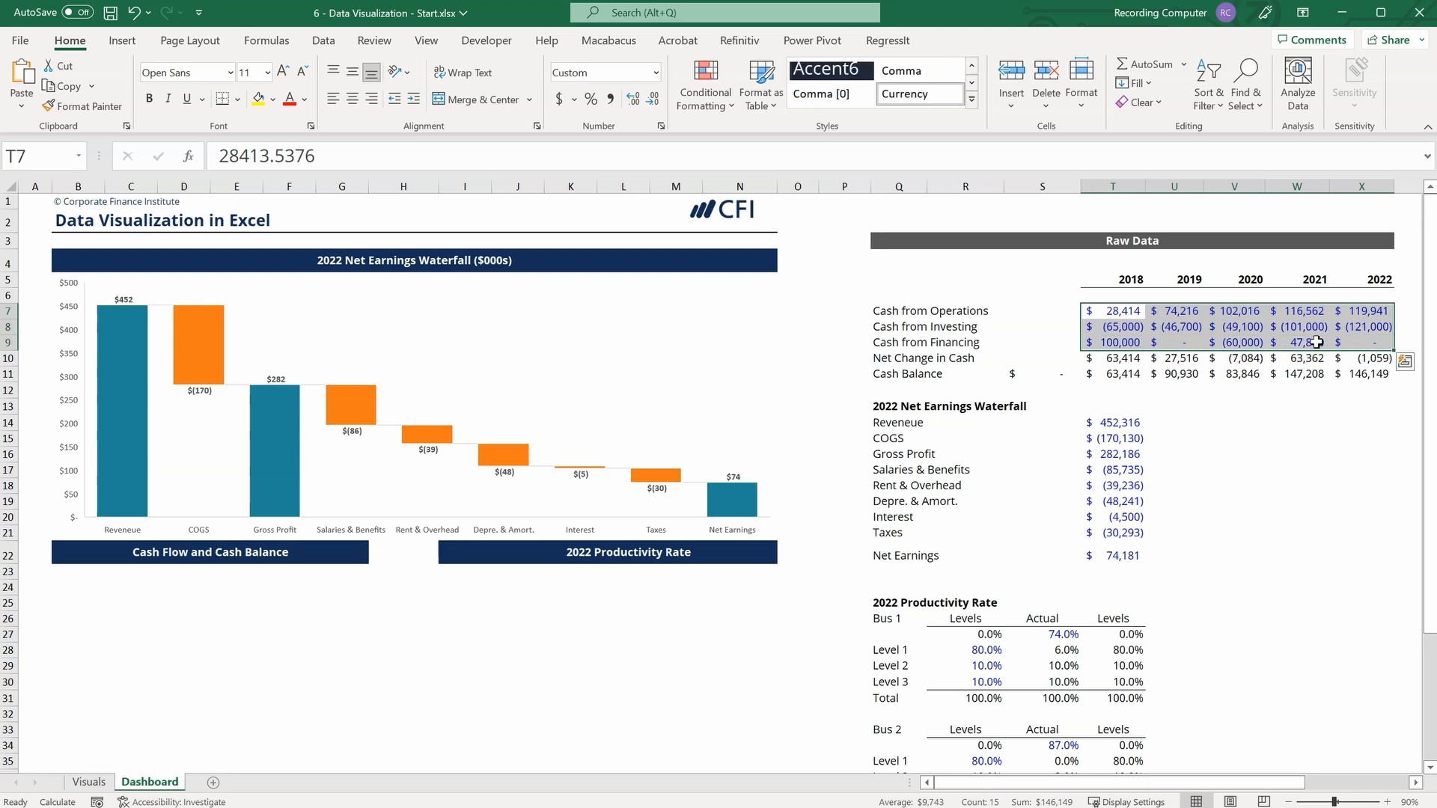
pyautogui.moveTo(1119, 378); pyautogui.dragTo(1364, 374)
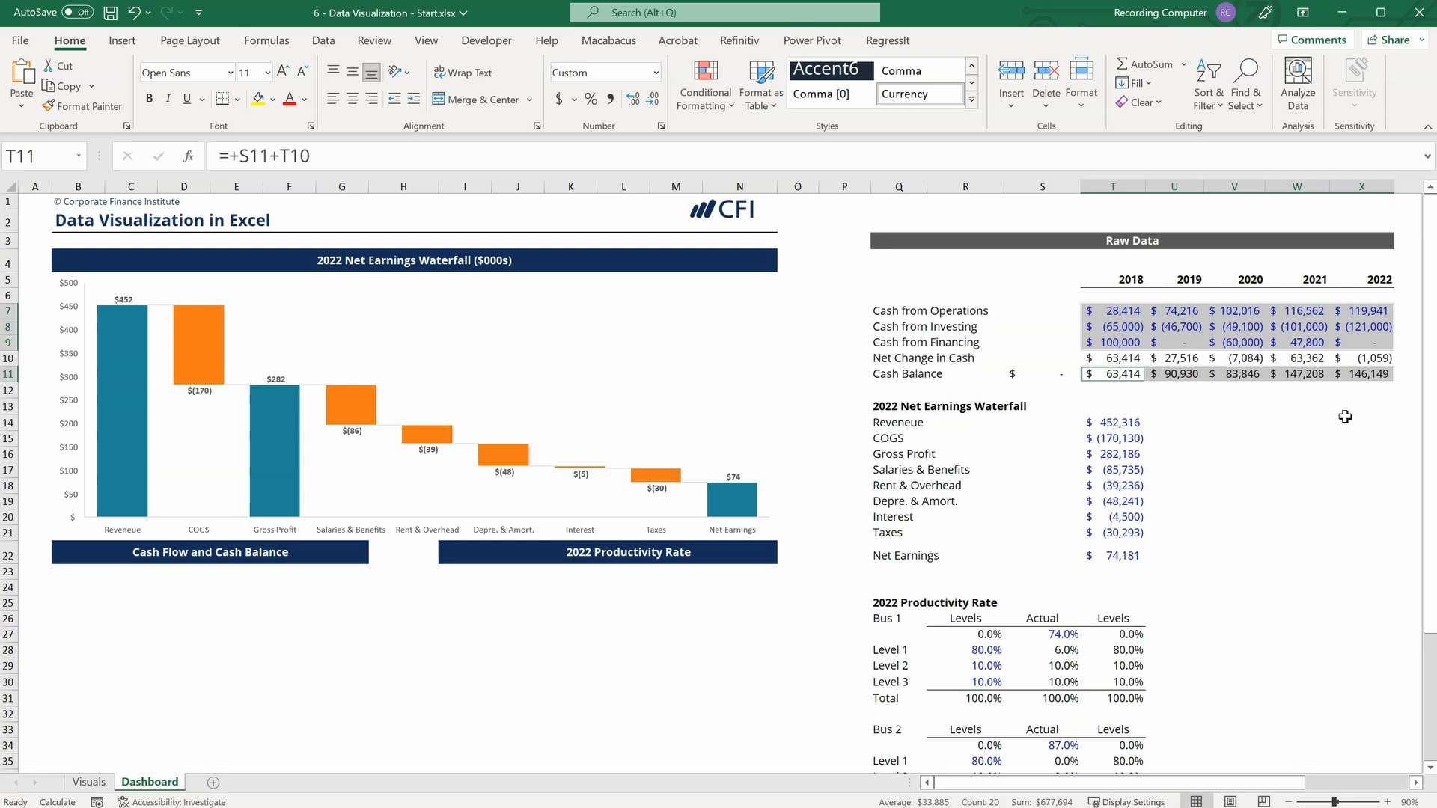
pyautogui.click(127, 46)
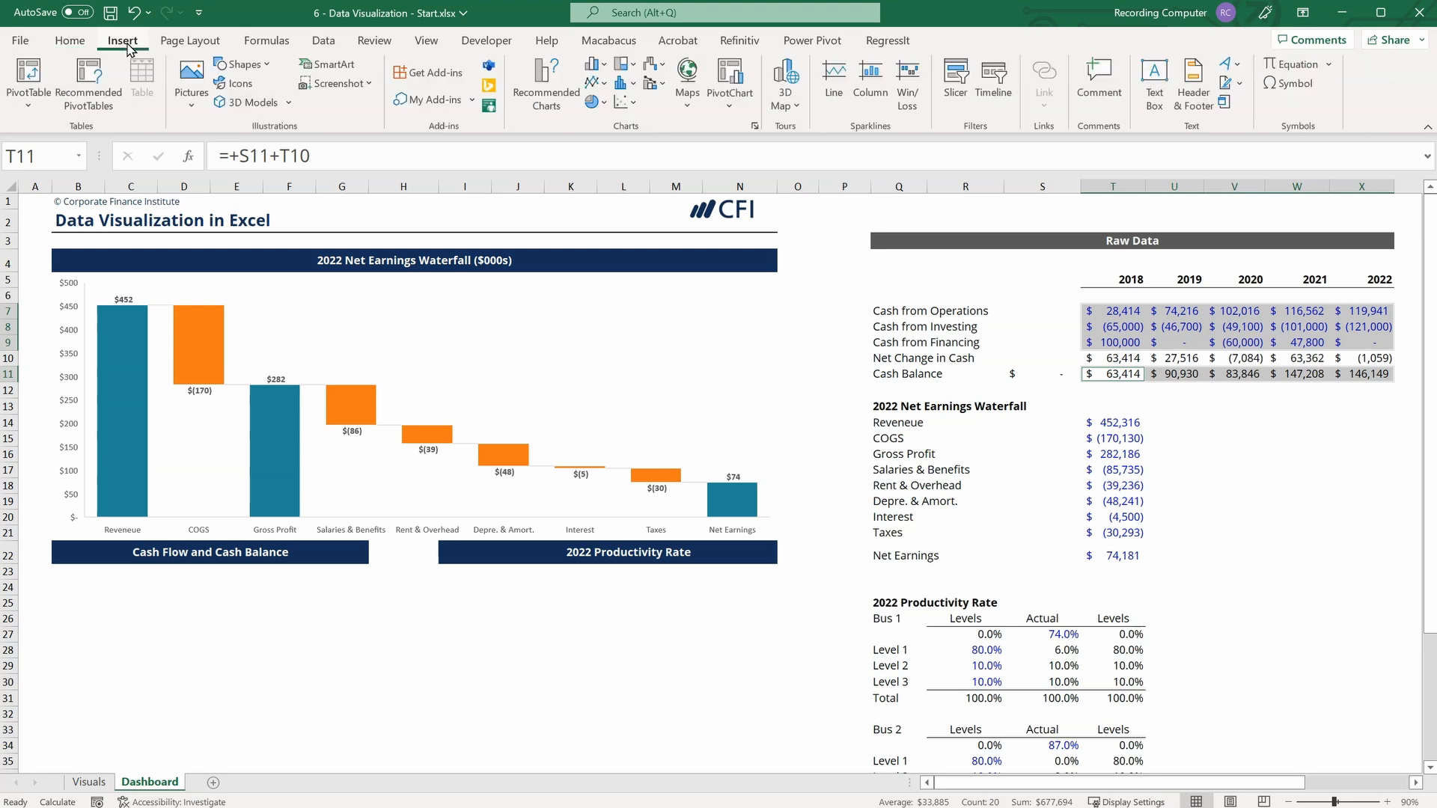
pyautogui.click(755, 126)
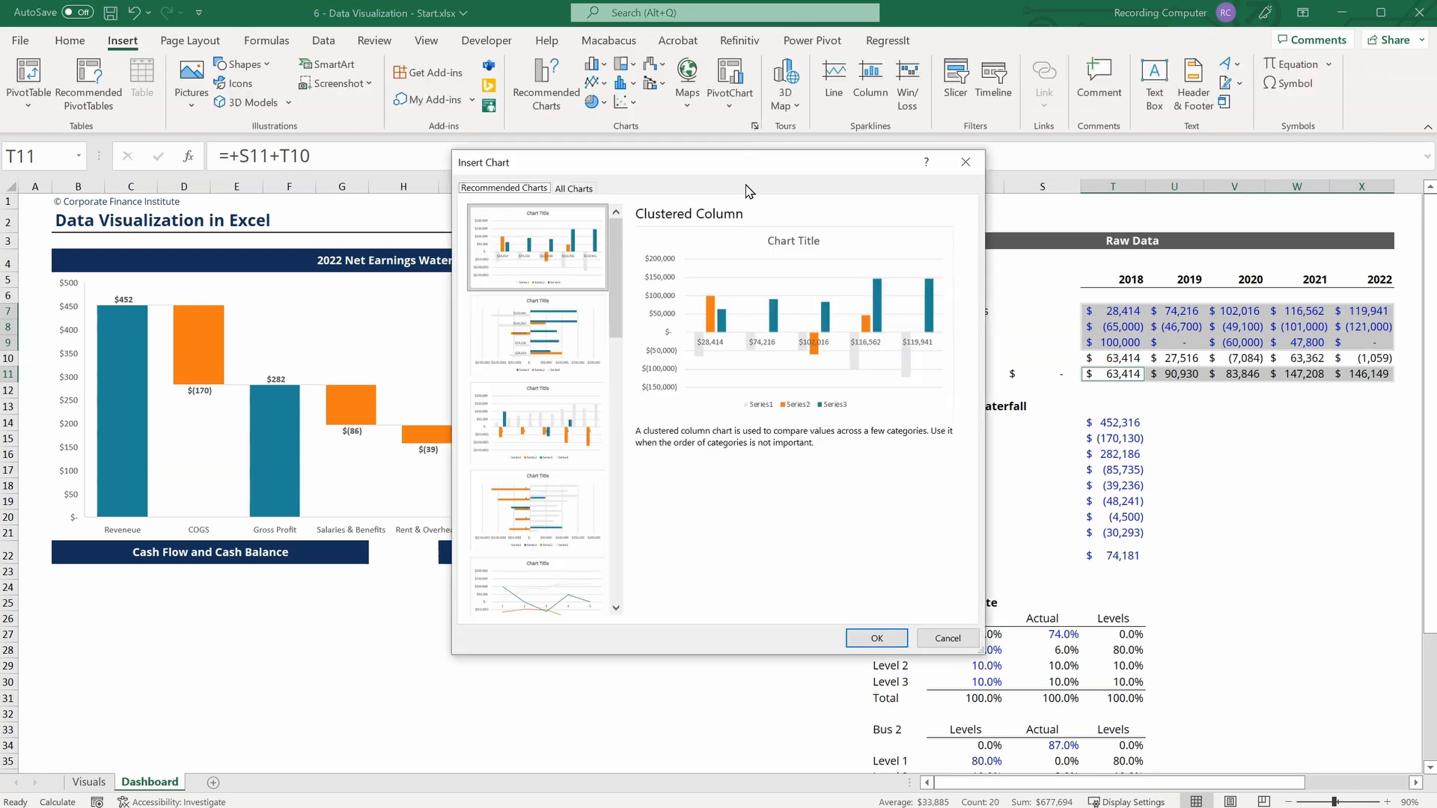
pyautogui.click(571, 188)
pyautogui.click(517, 579)
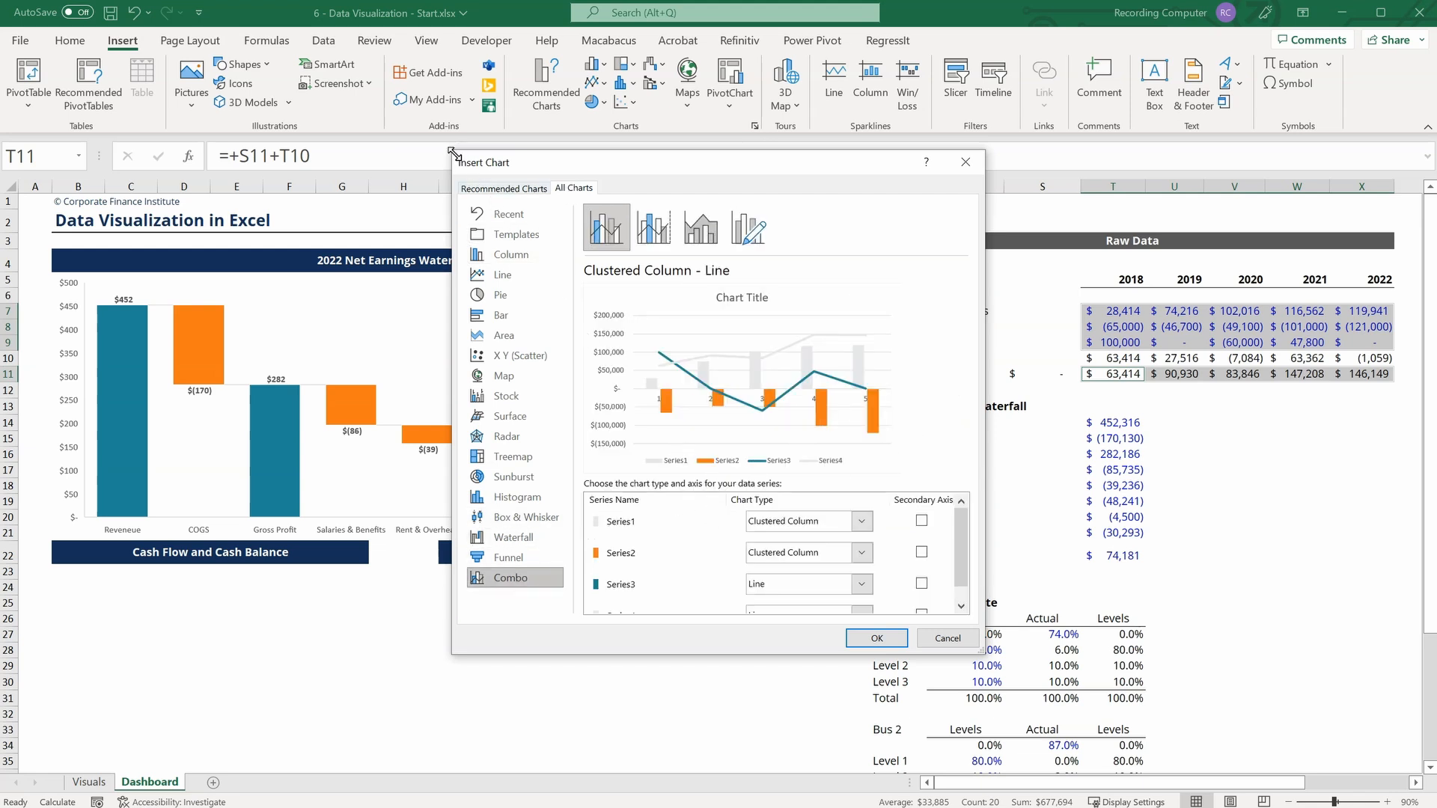
pyautogui.moveTo(452, 151); pyautogui.dragTo(345, 63)
# Set Series1, Series2 and Series3 to Stacked Column with Series4 as Line, and insert the combo chart.
pyautogui.click(868, 433)
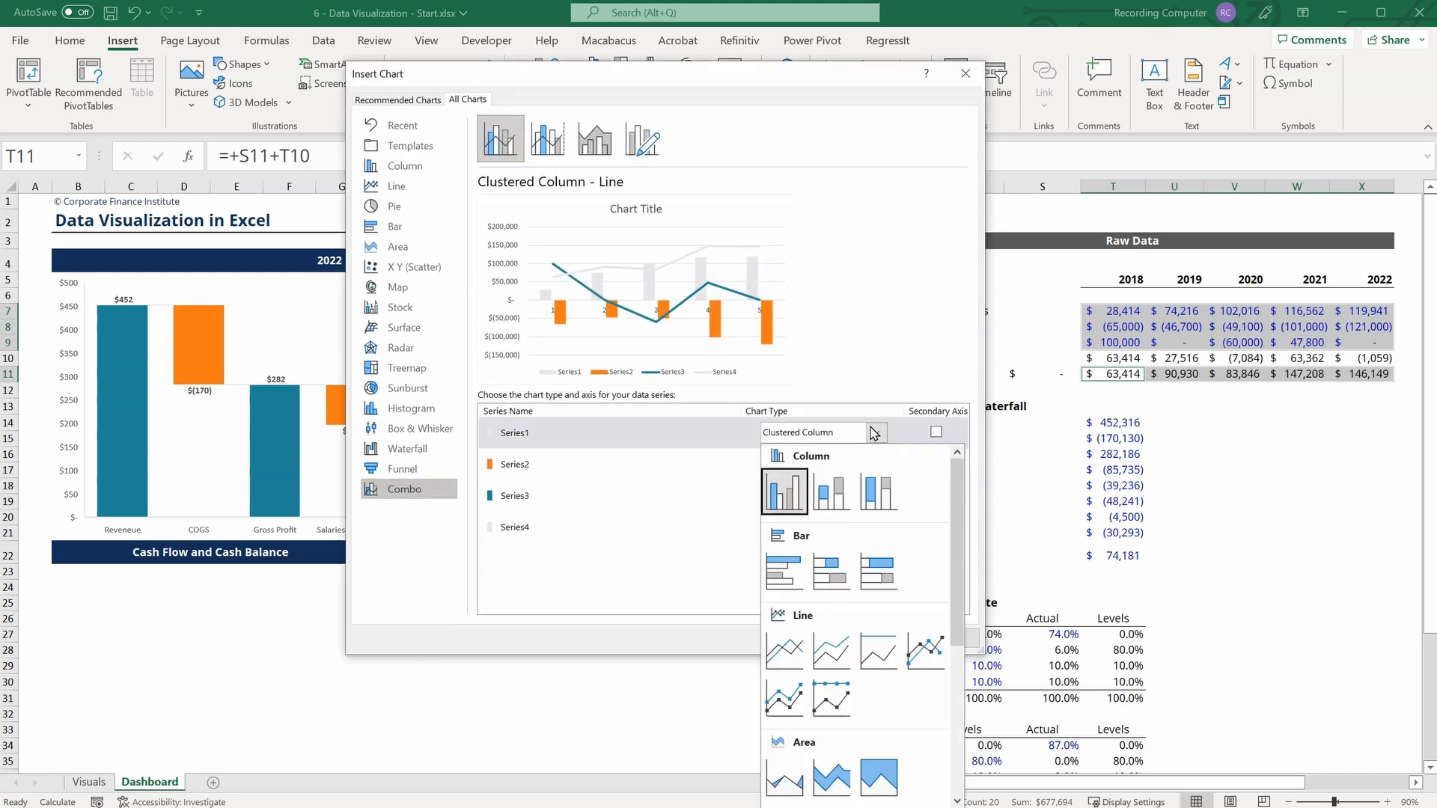
pyautogui.click(832, 492)
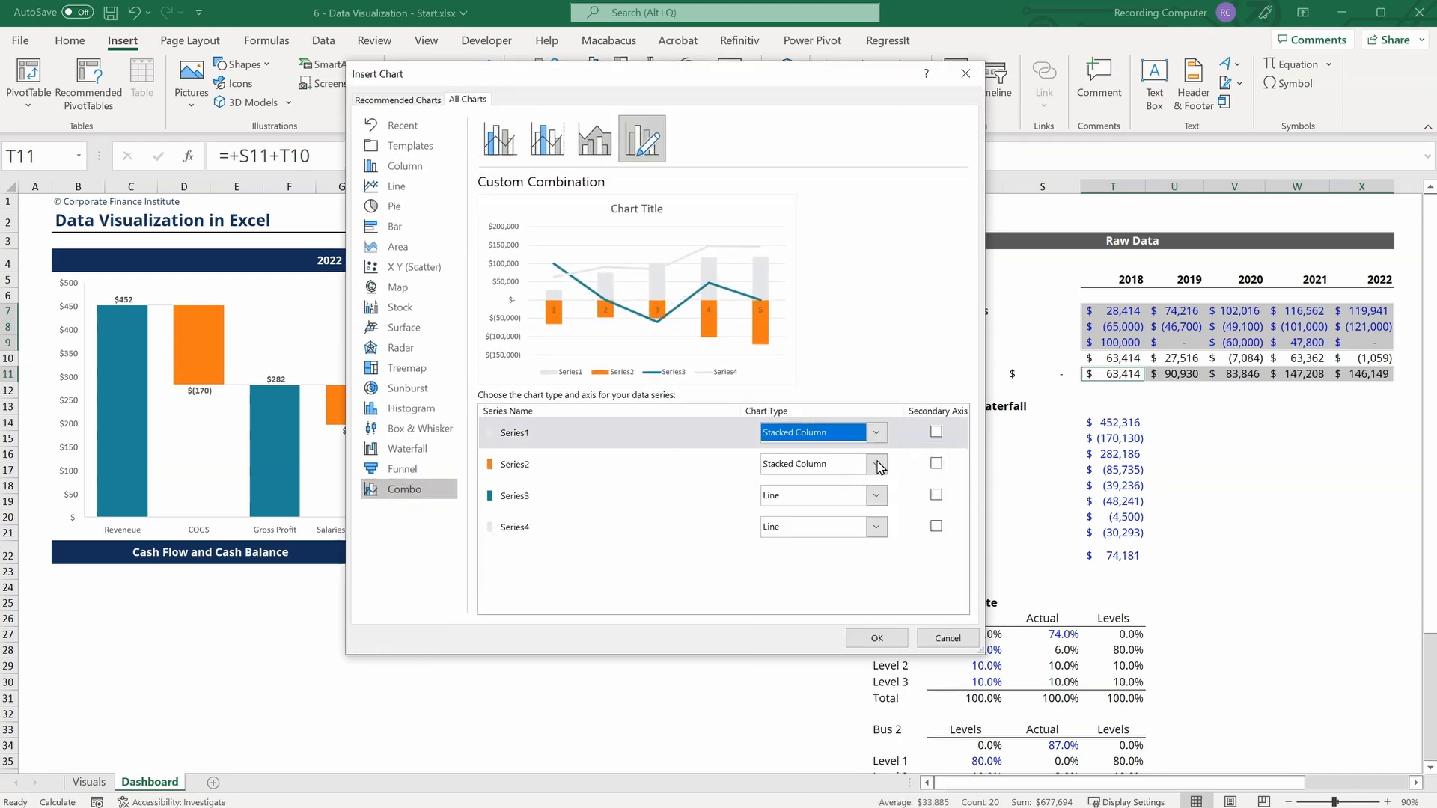
pyautogui.click(876, 498)
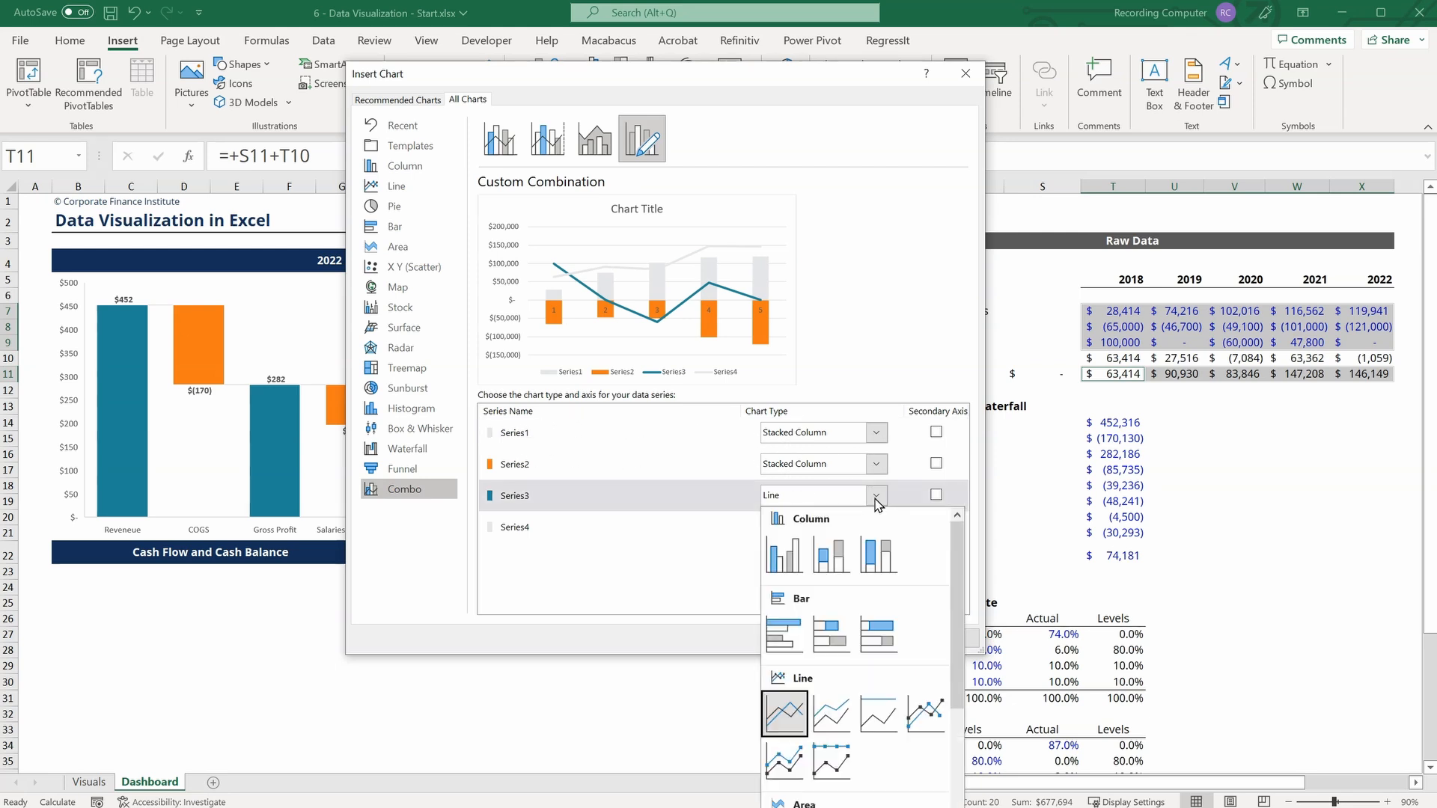
pyautogui.click(831, 557)
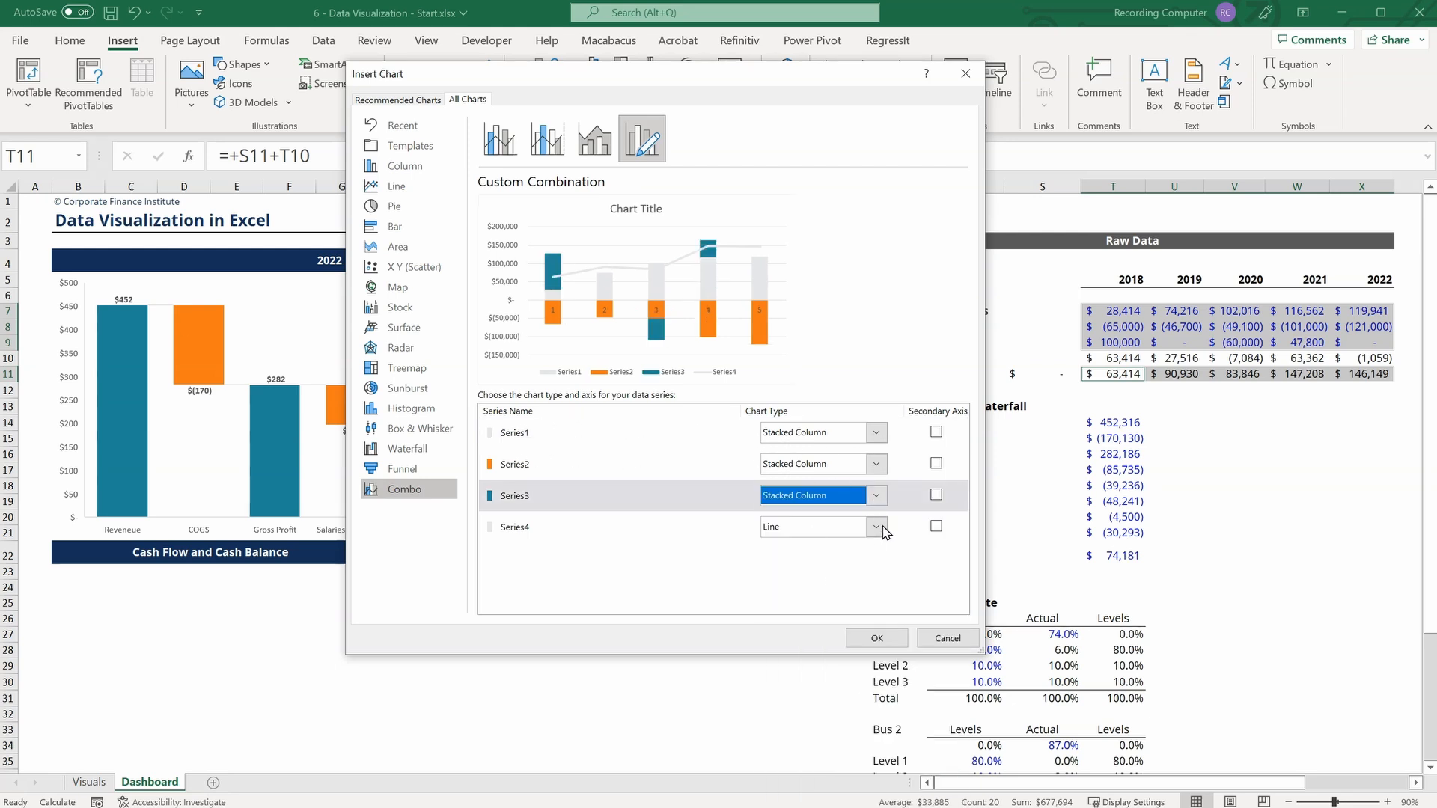
pyautogui.click(878, 639)
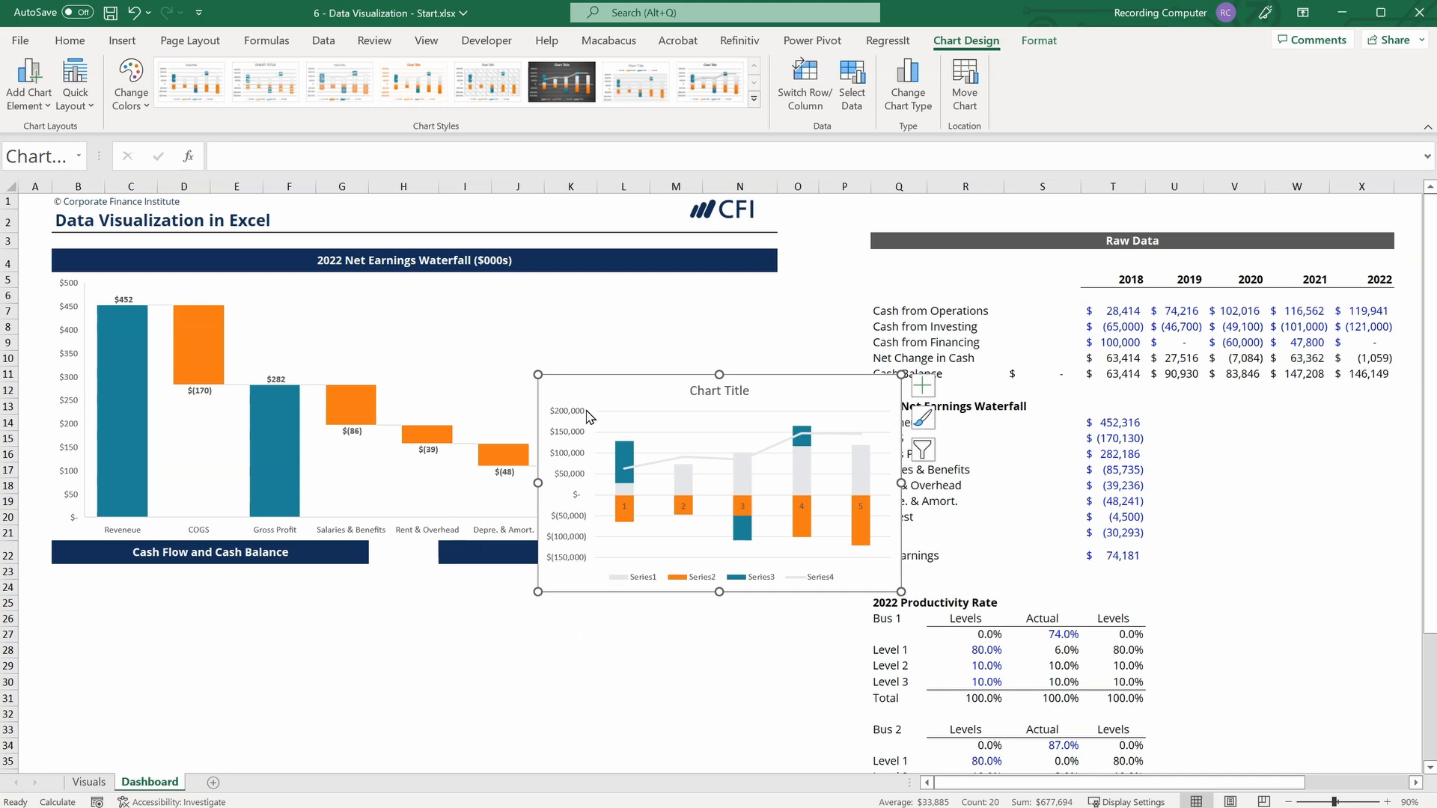
# Position the combo chart beneath the Cash Flow and Cash Balance heading and resize it to the heading's width.
pyautogui.scroll(-2, 524, 355)
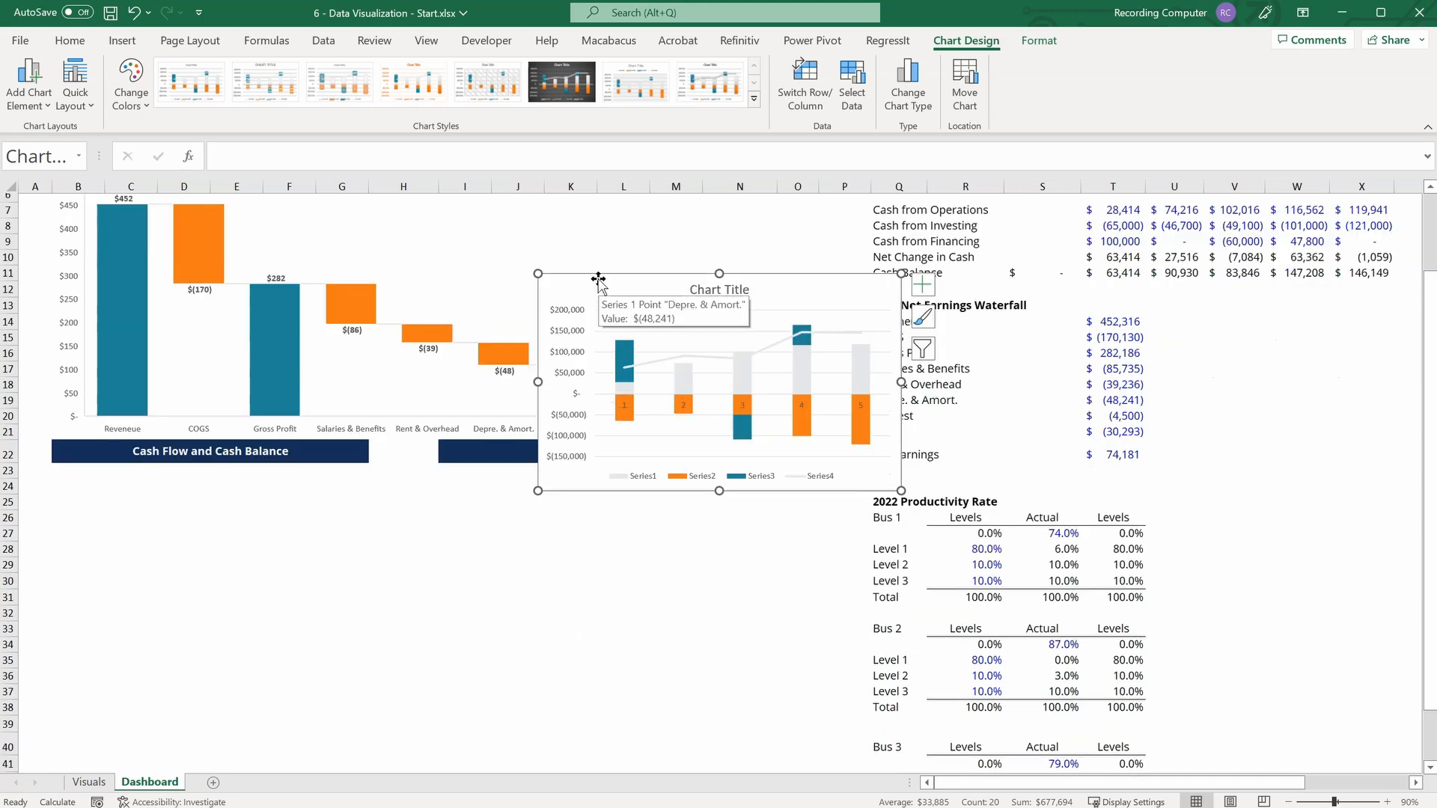
pyautogui.moveTo(595, 286); pyautogui.dragTo(163, 476)
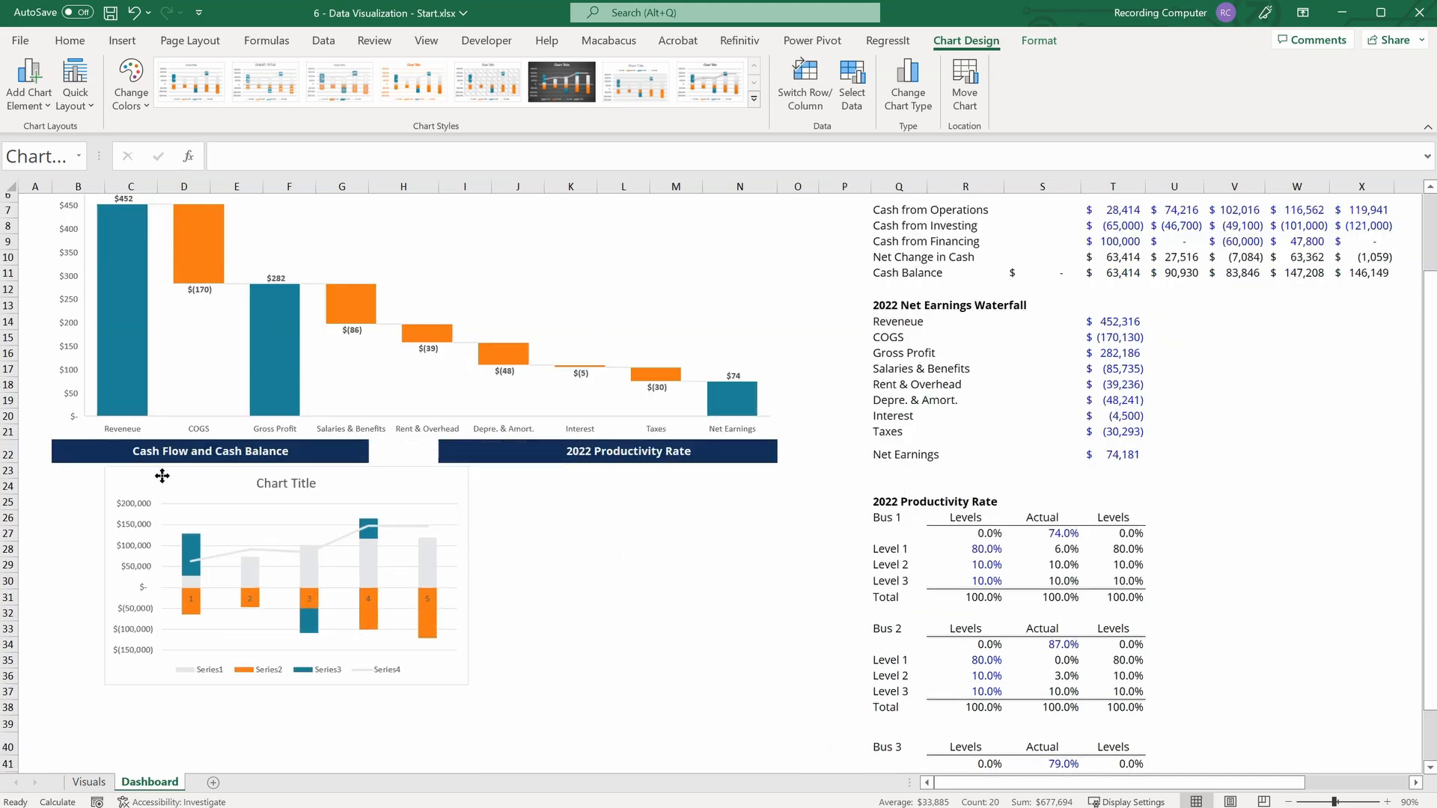
pyautogui.click(109, 470)
pyautogui.moveTo(414, 680); pyautogui.dragTo(380, 679)
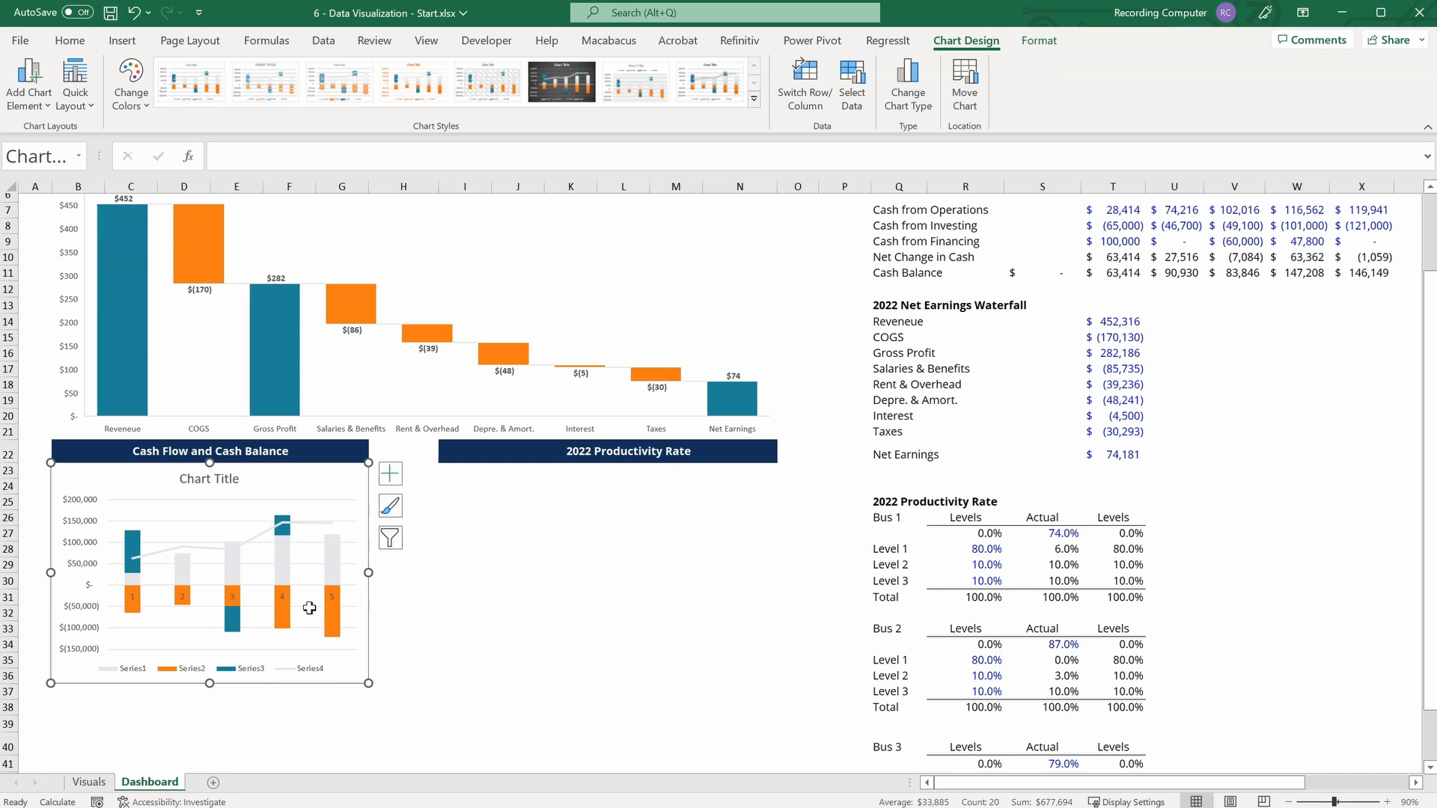
# Set the label position of the cash flow chart's horizontal axis to Low.
pyautogui.click(134, 598)
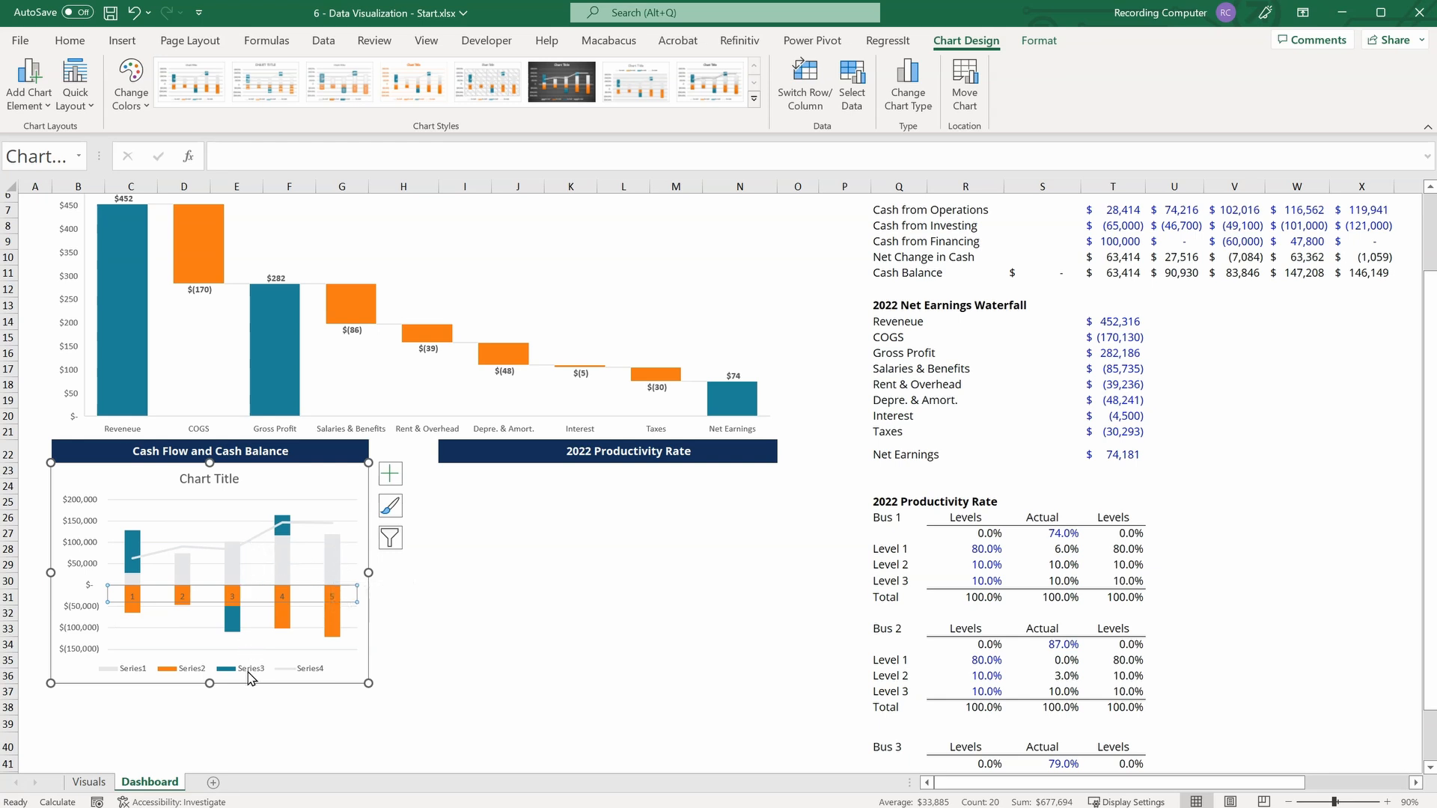
pyautogui.rightClick(121, 599)
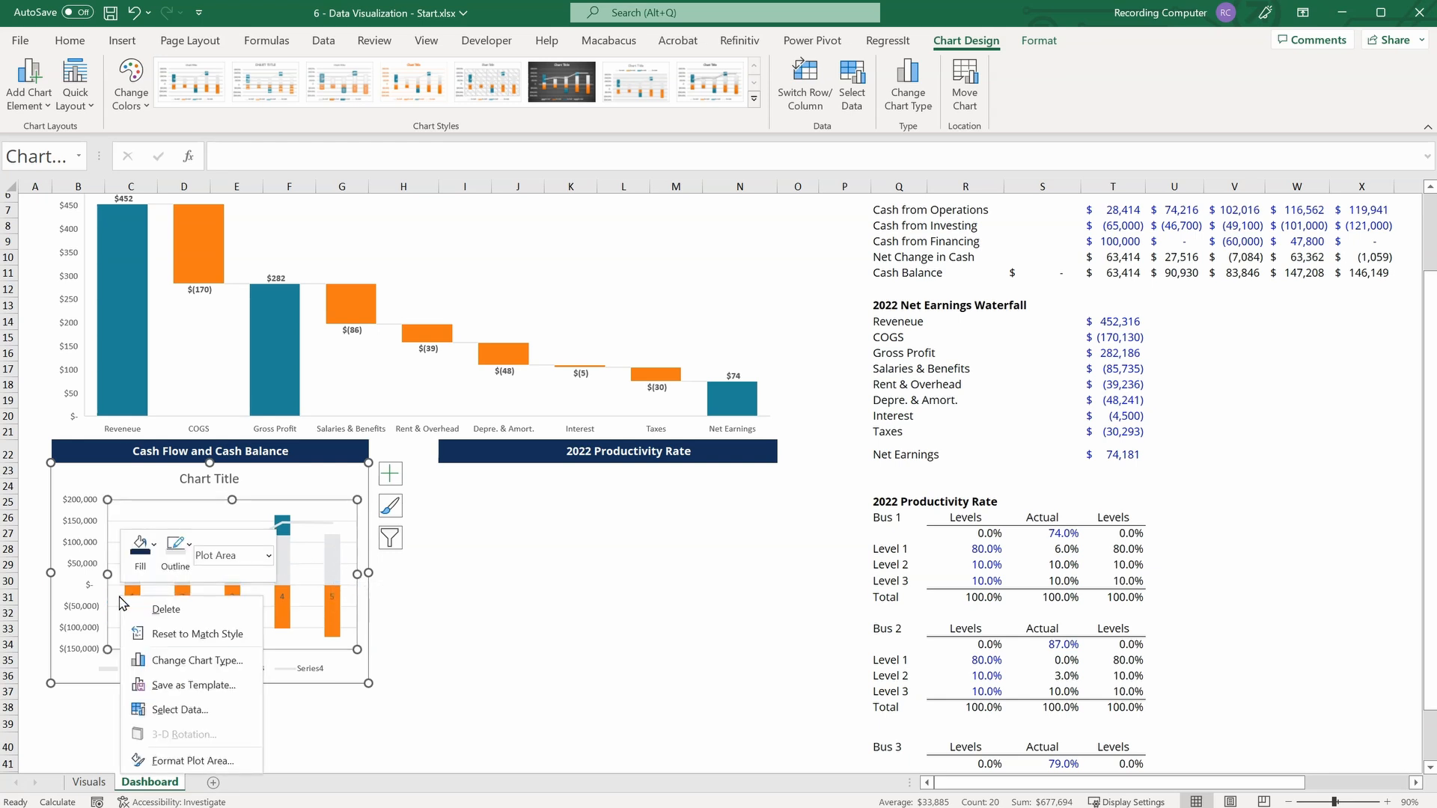
pyautogui.rightClick(133, 595)
pyautogui.click(183, 805)
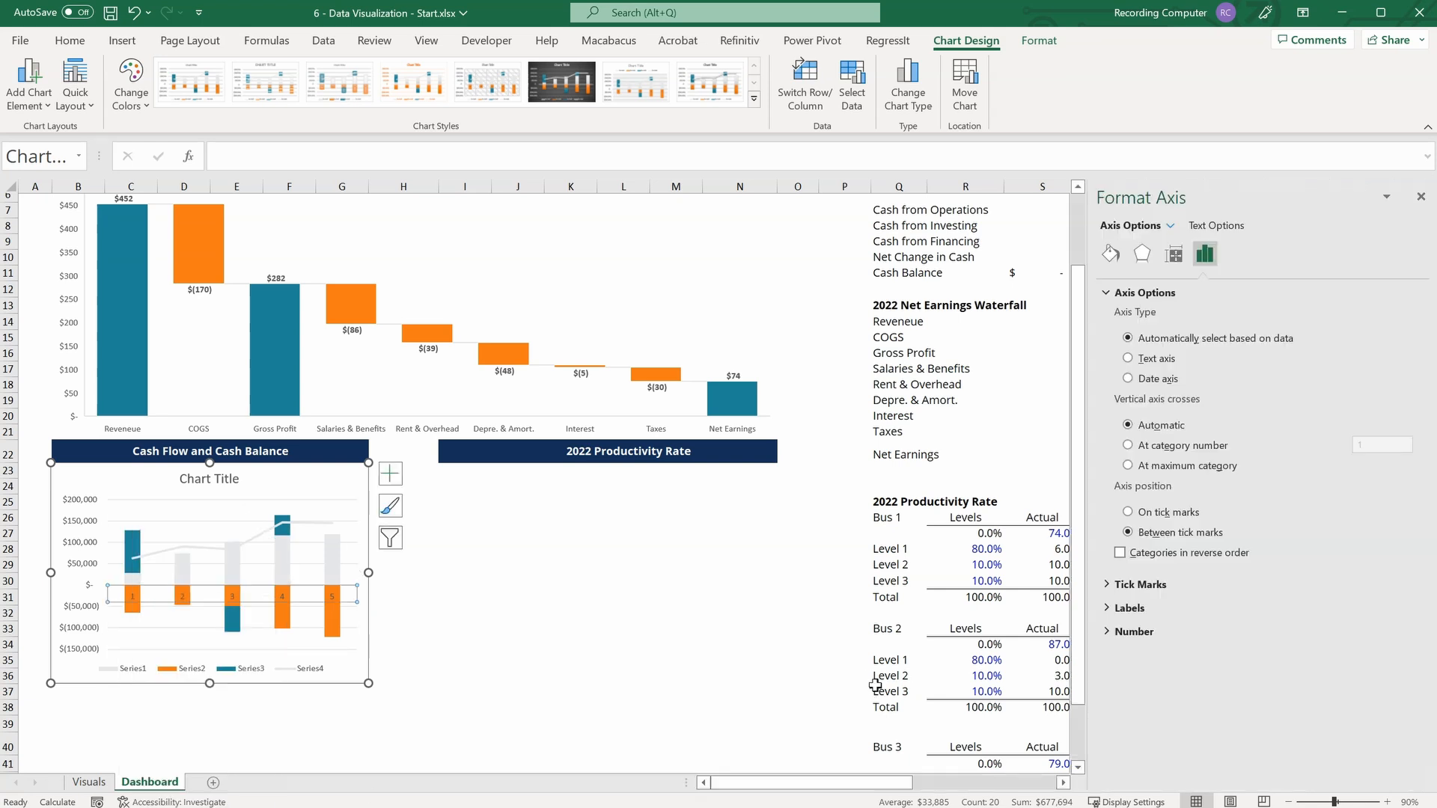
pyautogui.click(1130, 608)
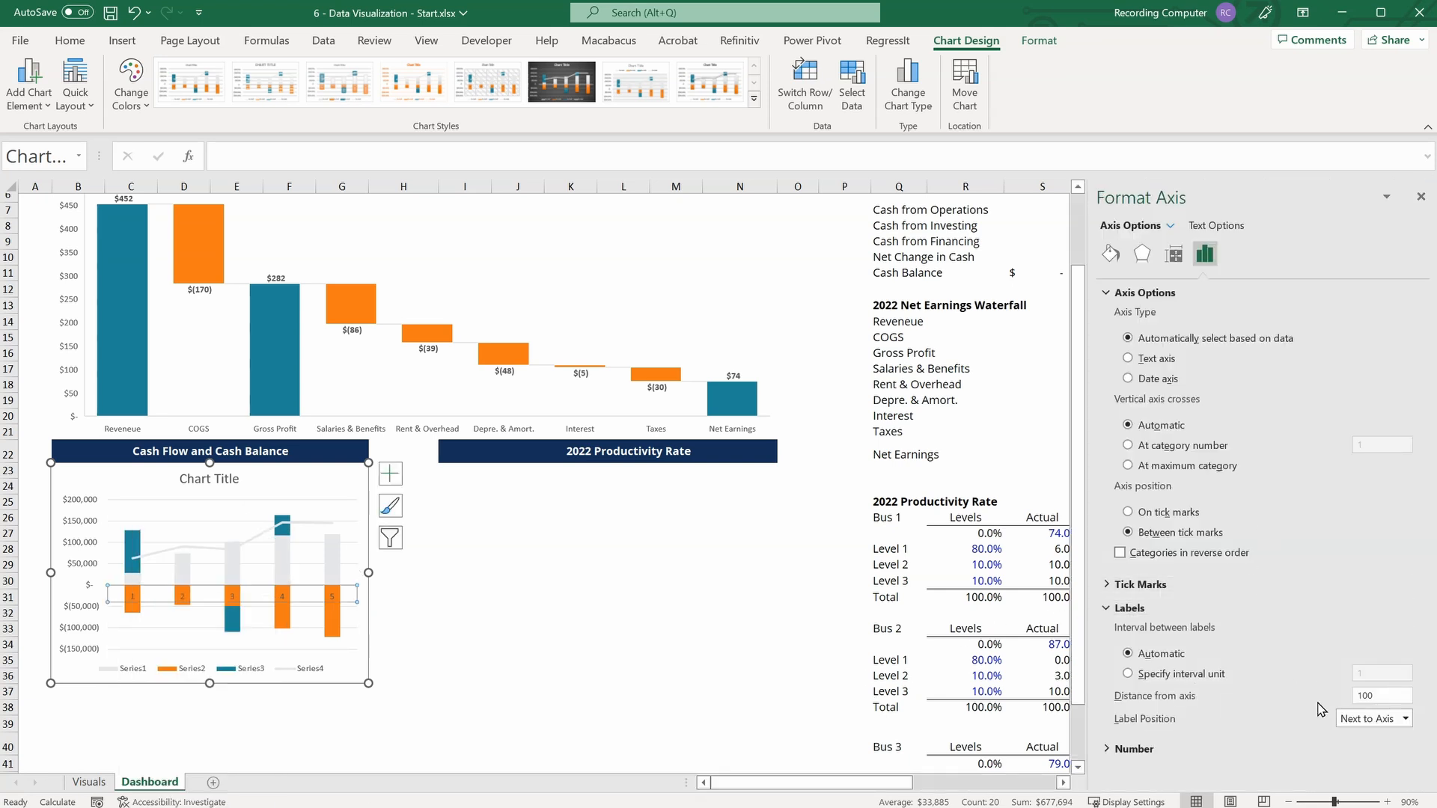
pyautogui.click(1406, 719)
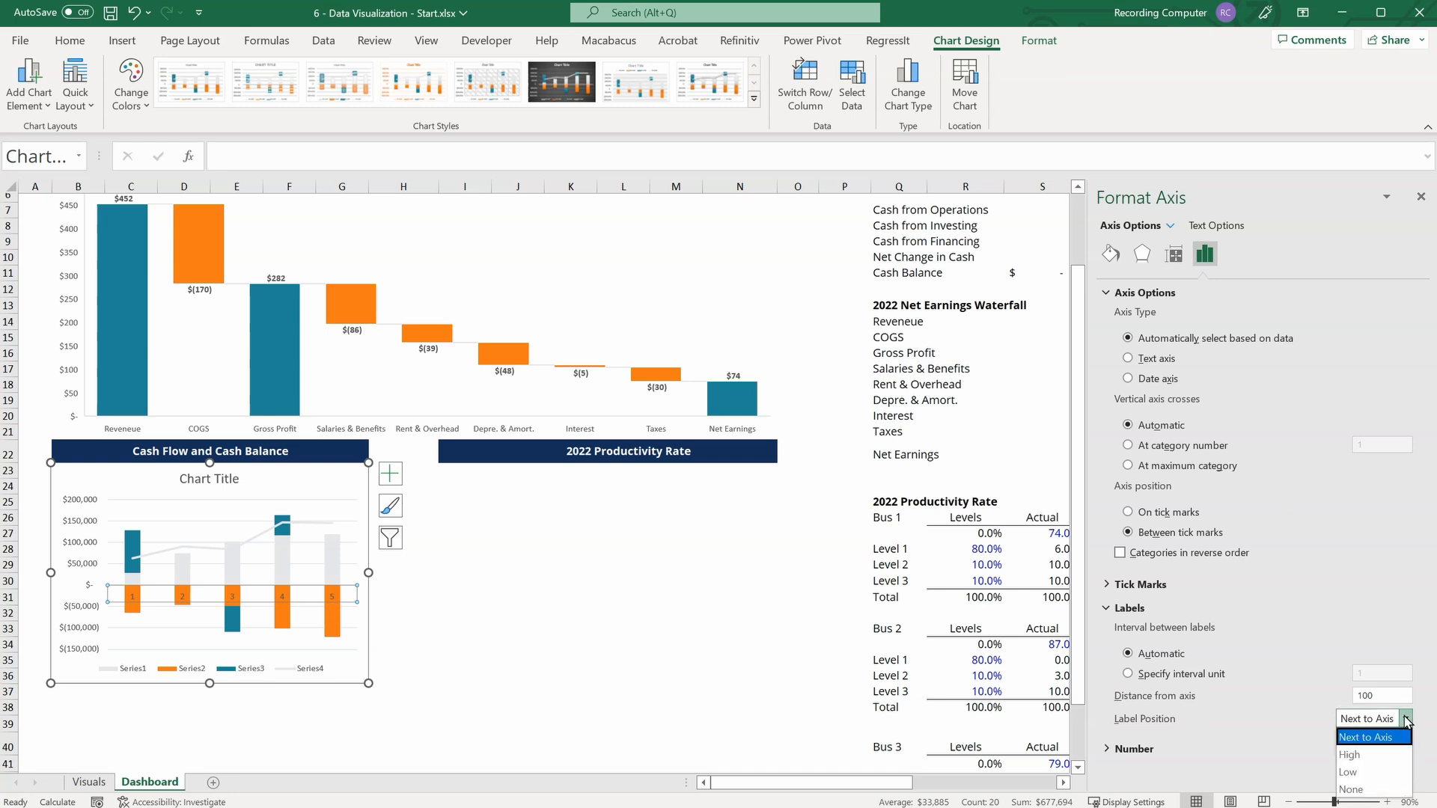
pyautogui.click(1370, 773)
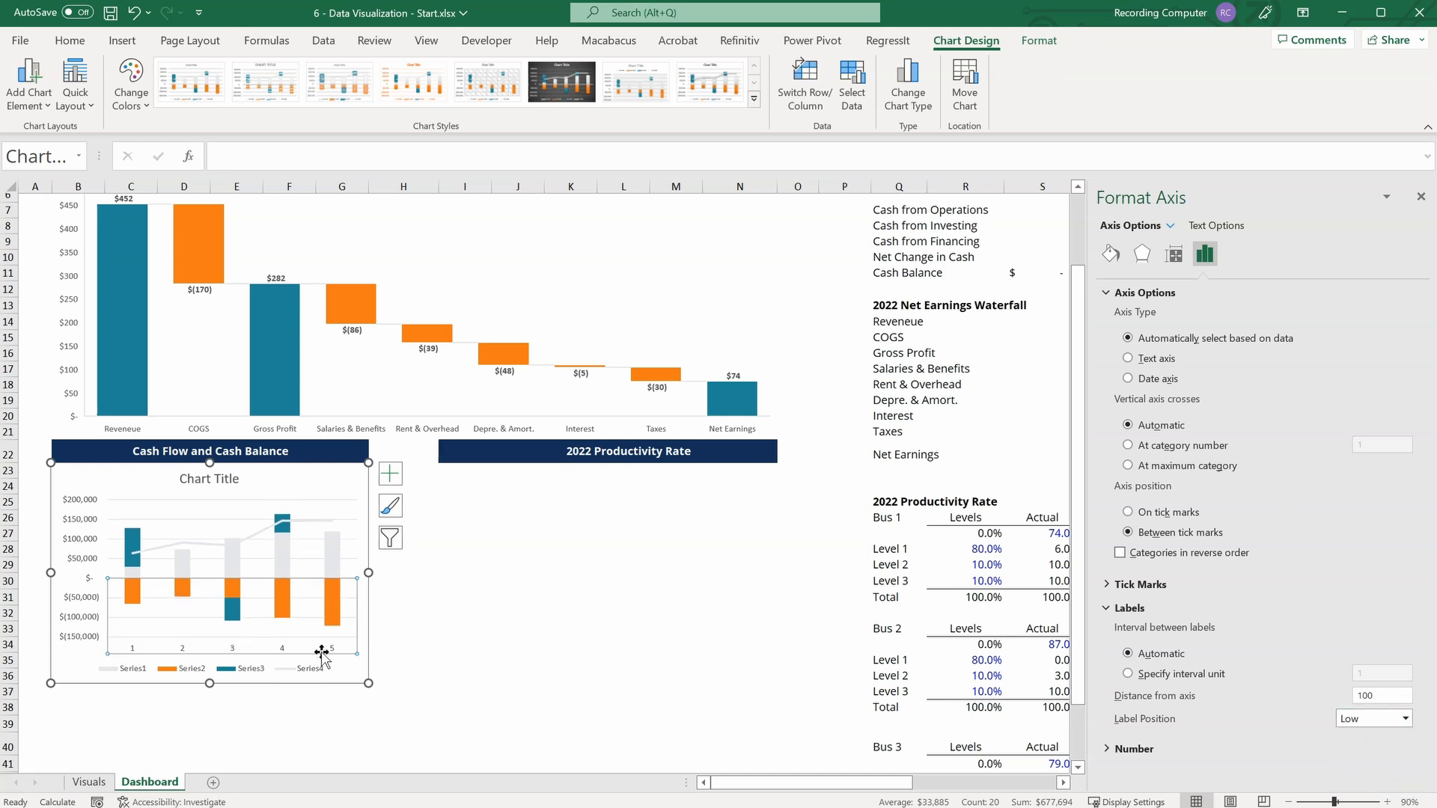
# Set the cash flow chart's vertical axis display units to Thousands and delete the display units label from the chart.
pyautogui.click(74, 525)
pyautogui.rightClick(74, 523)
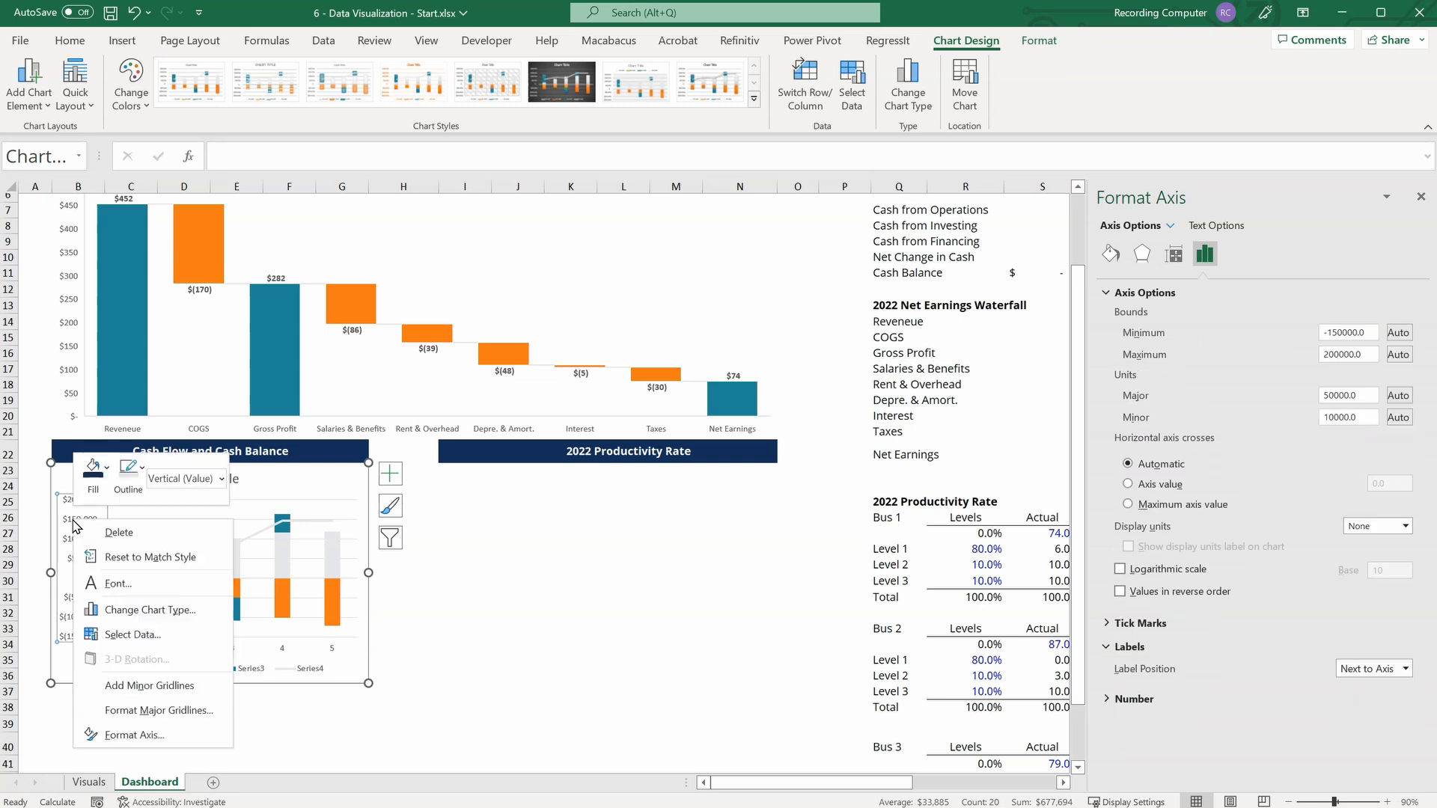
pyautogui.click(109, 734)
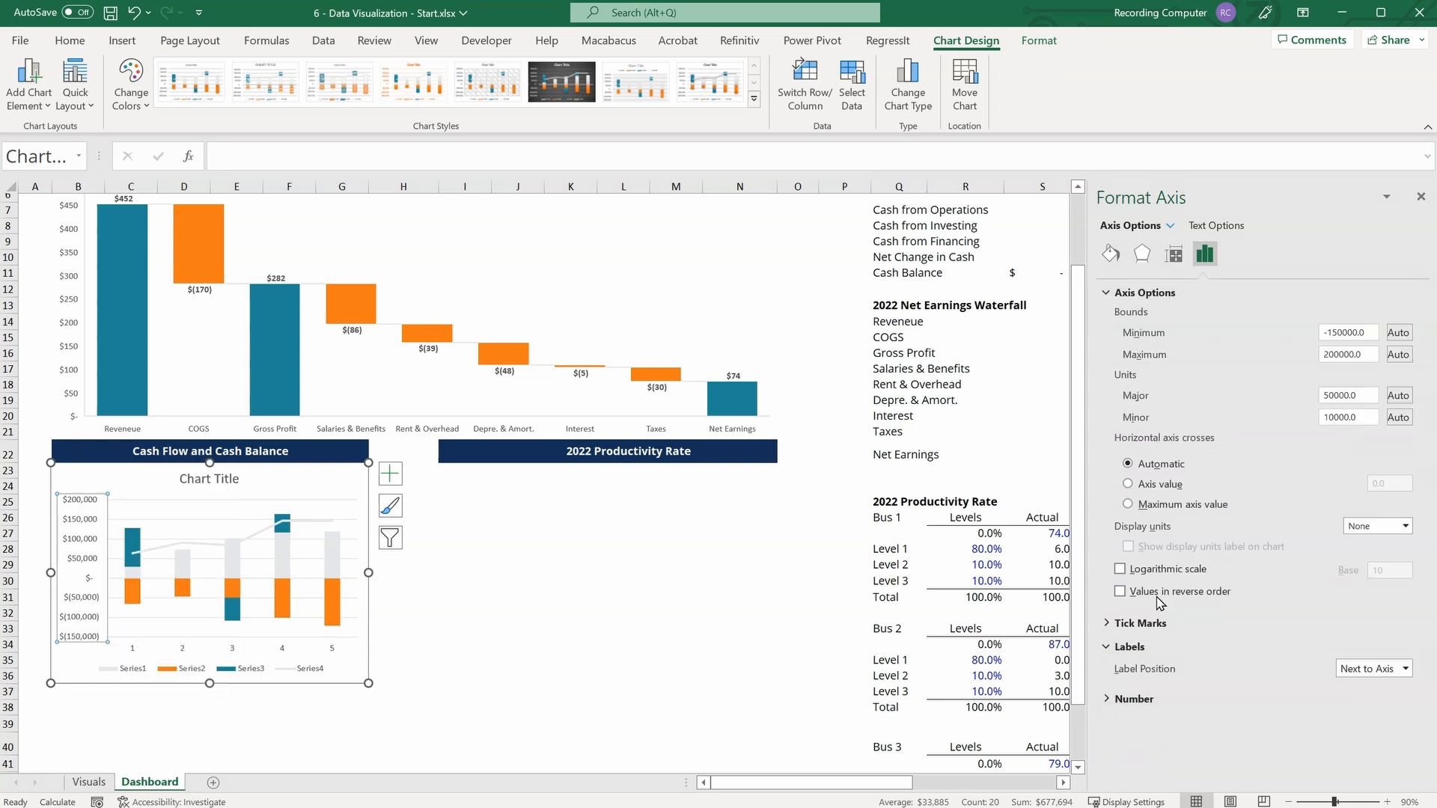
pyautogui.click(1396, 529)
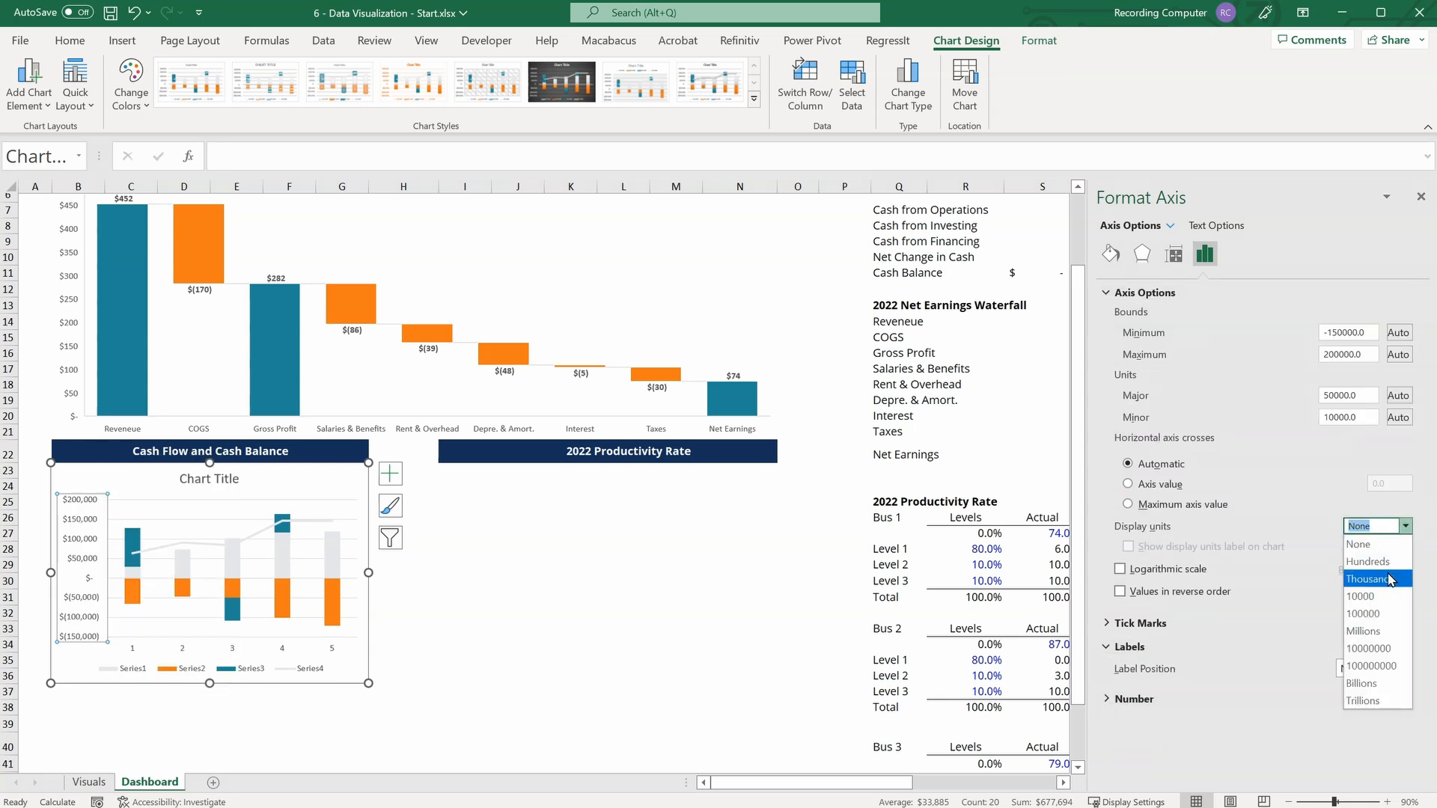
pyautogui.click(1388, 578)
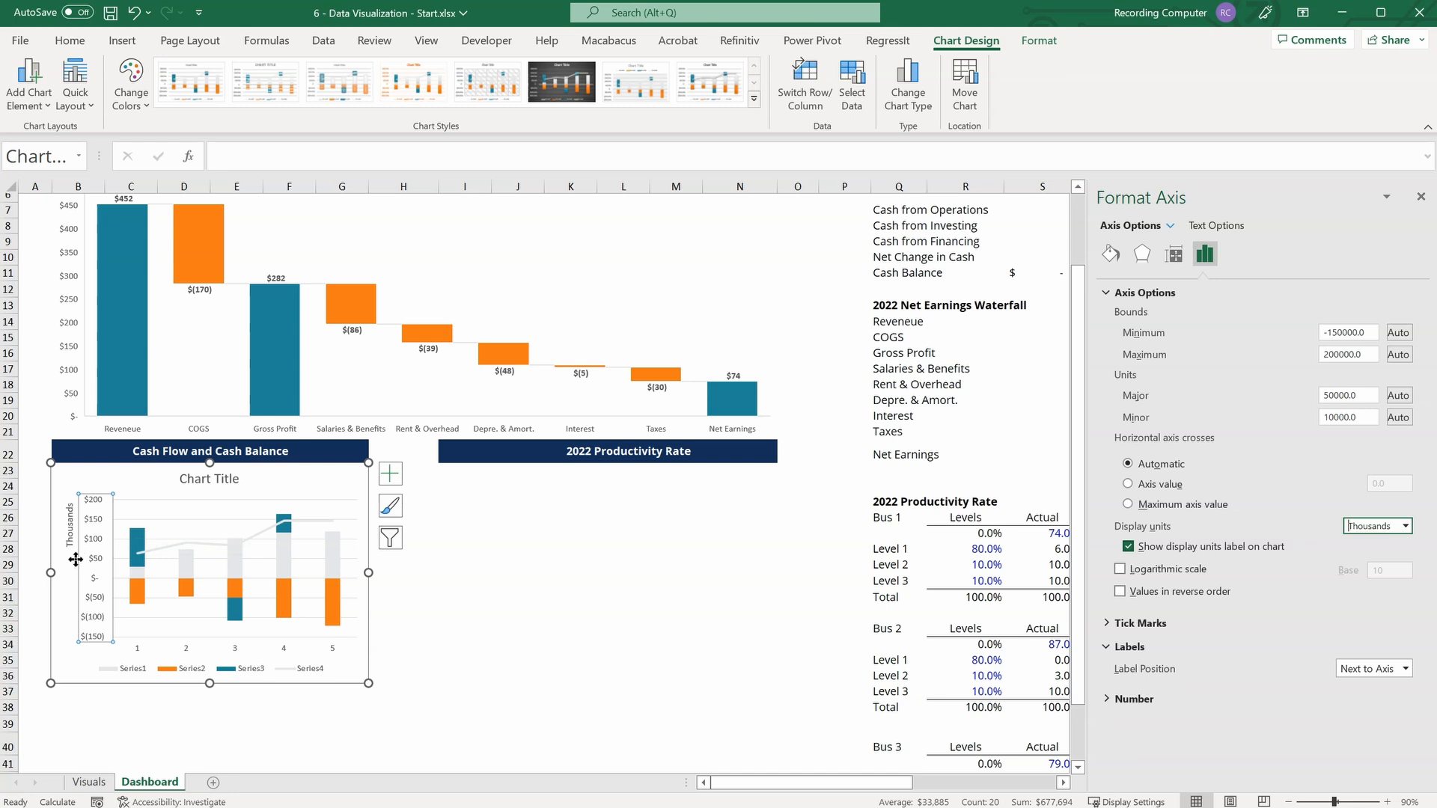
pyautogui.click(70, 534)
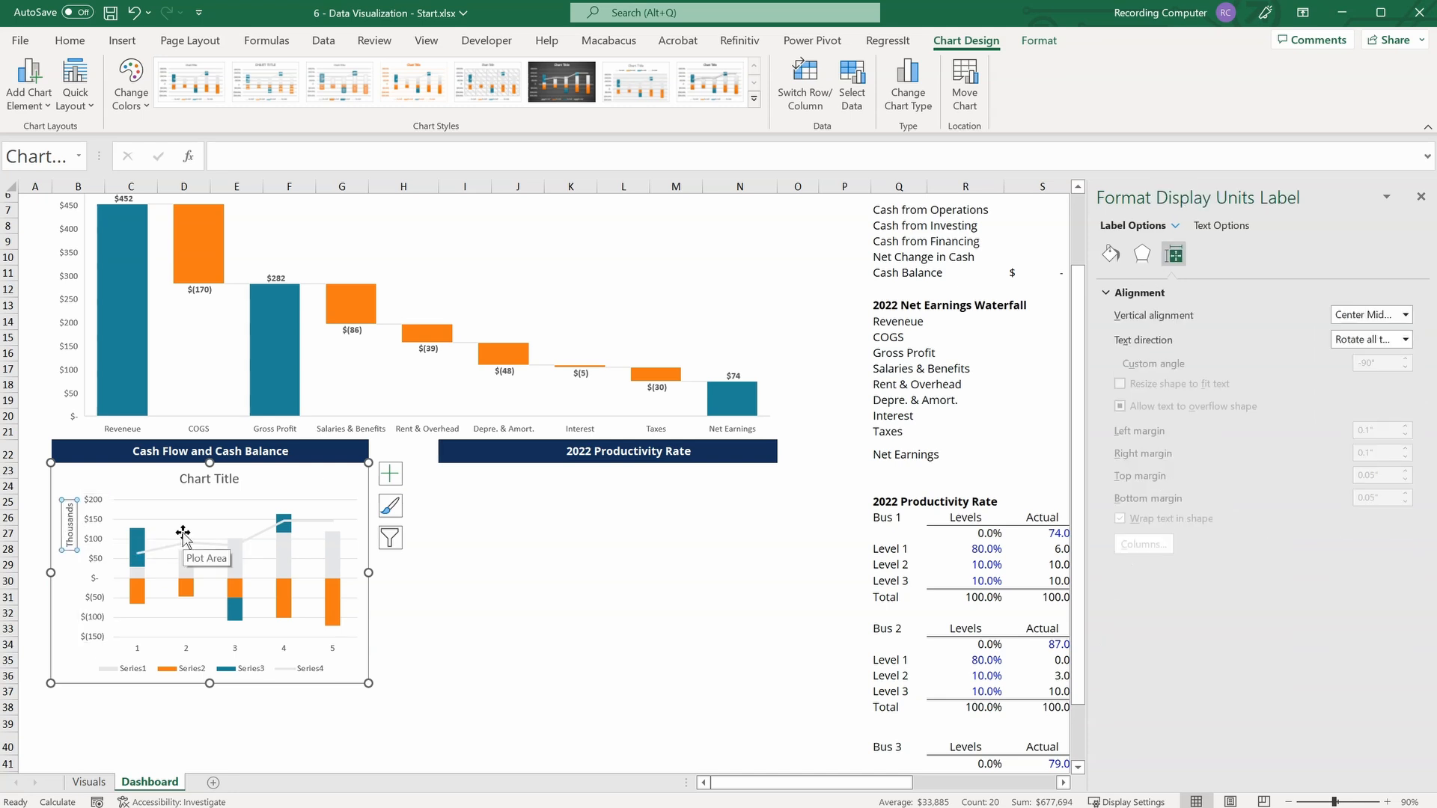
pyautogui.press('Delete')
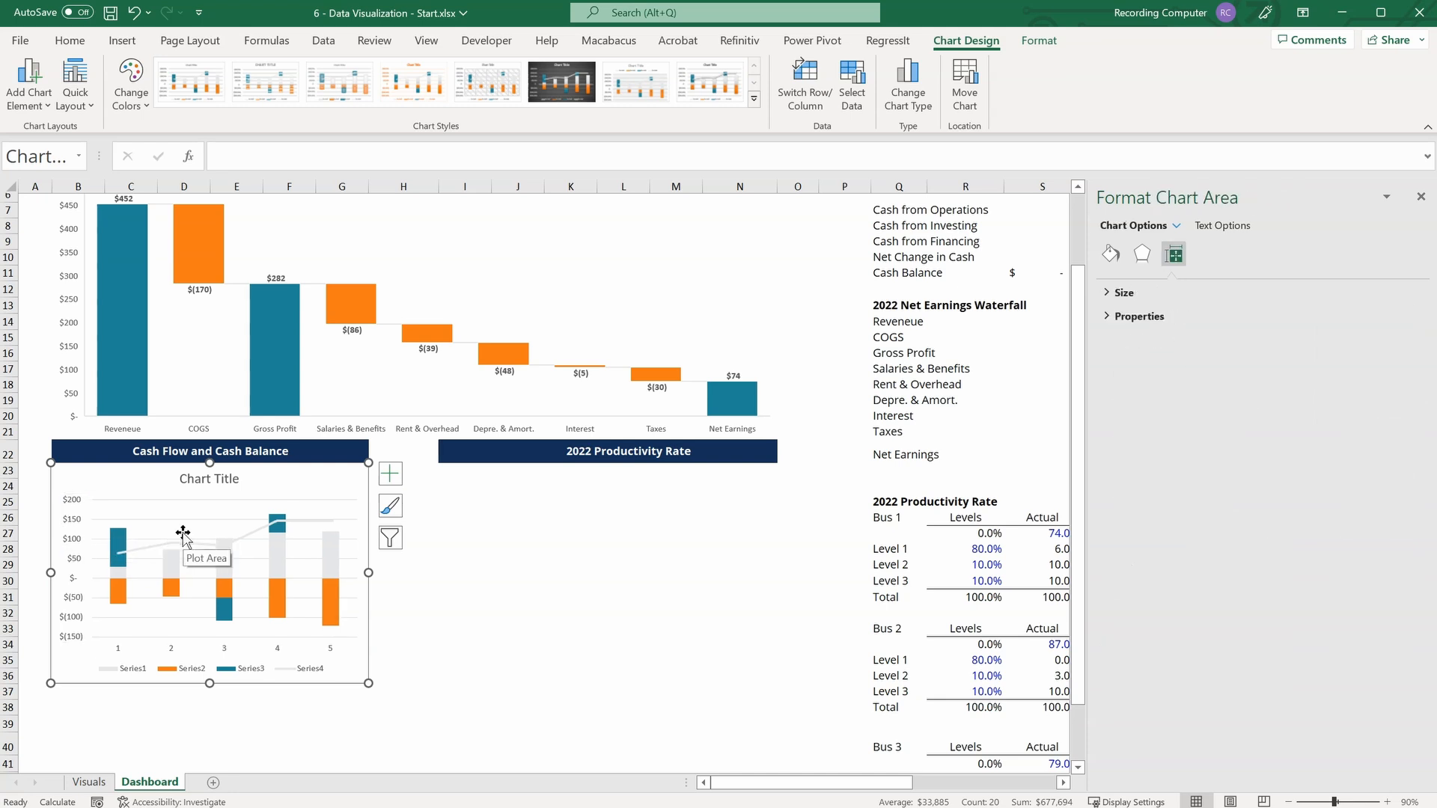
# Extend the heading in B22 to read Cash Flow and Cash Balance ($000s).
pyautogui.click(60, 452)
pyautogui.click(470, 159)
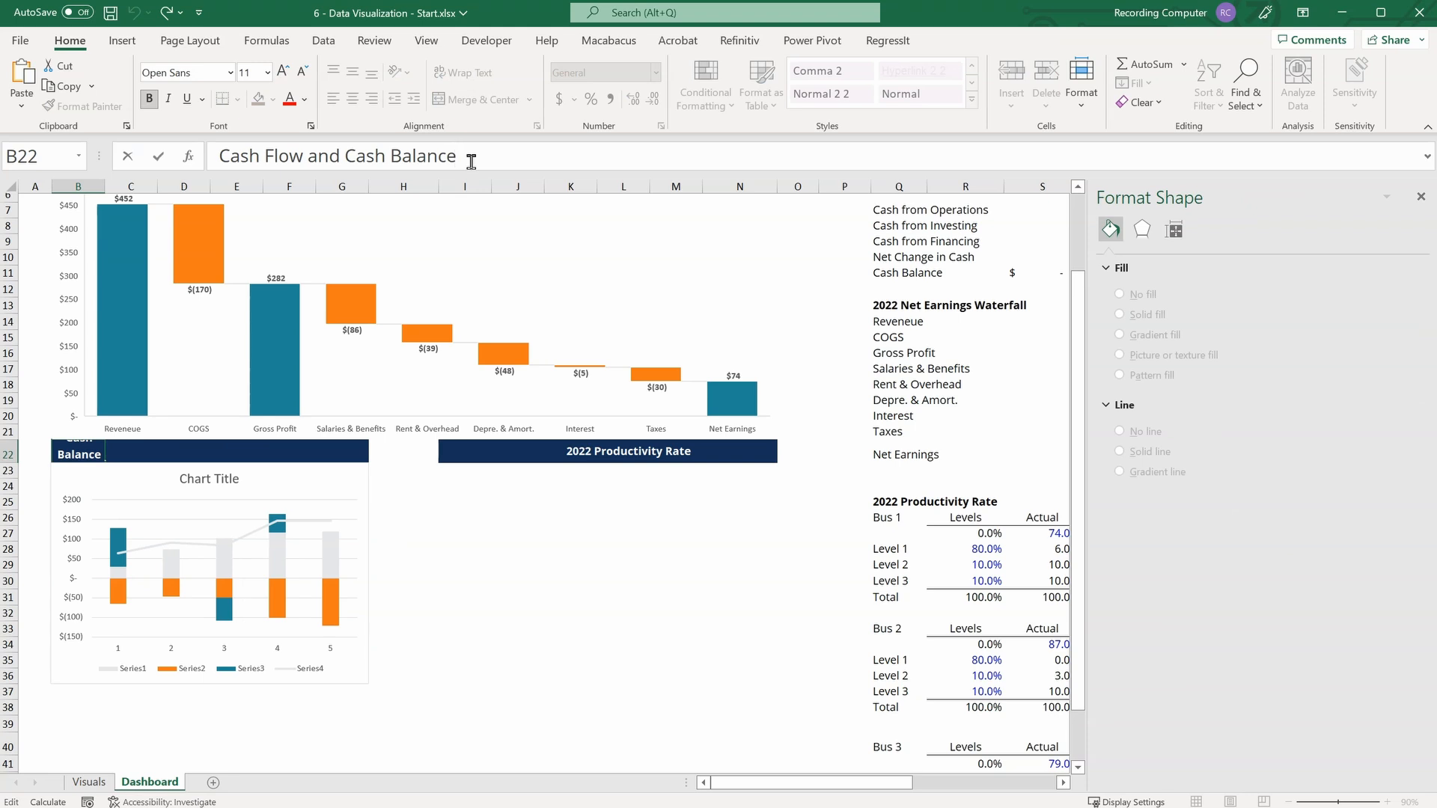
pyautogui.write('($000s)')
pyautogui.press('Return')
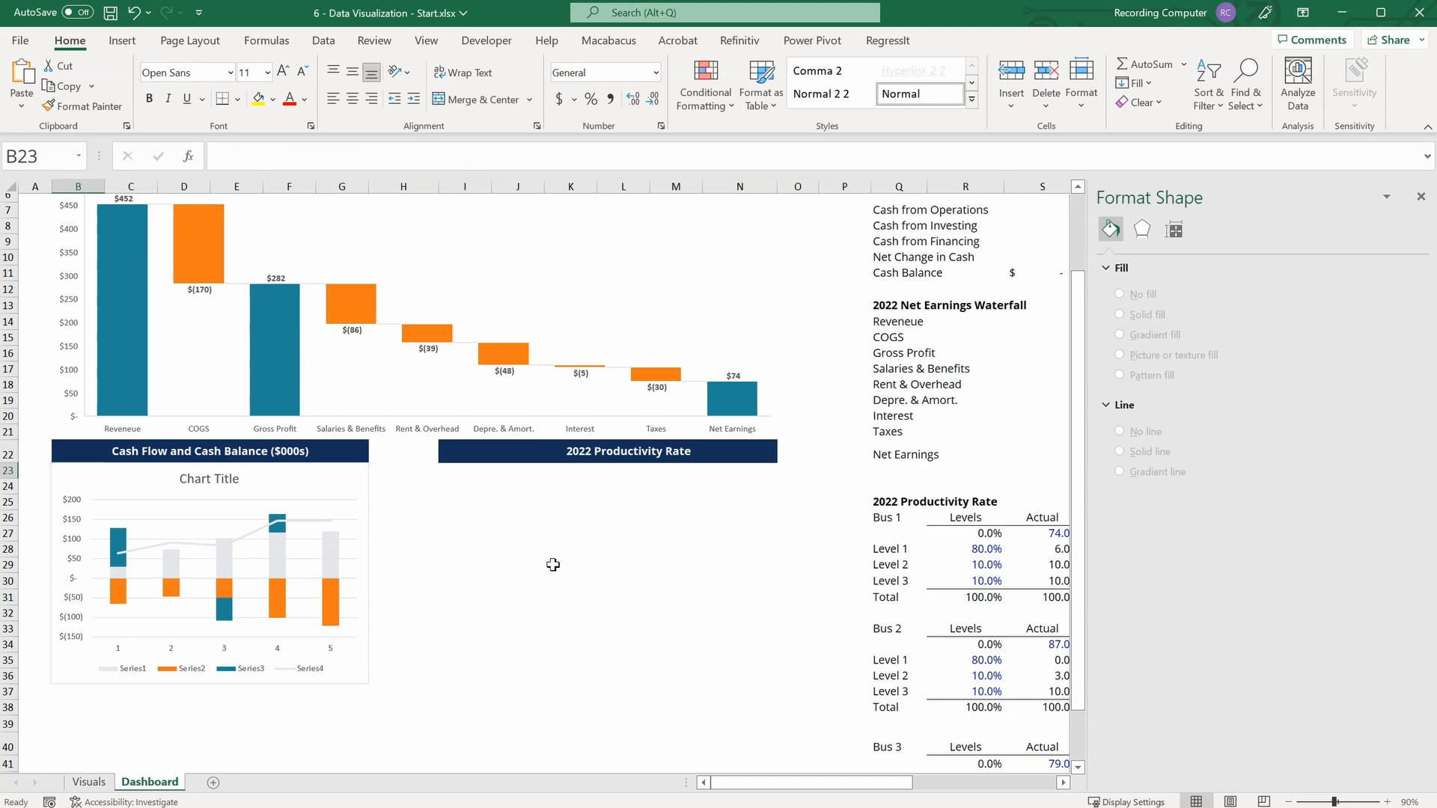
# Edit the cash flow chart's data source so Series1 takes its name from cell Q7, Cash from Operations.
pyautogui.click(360, 483)
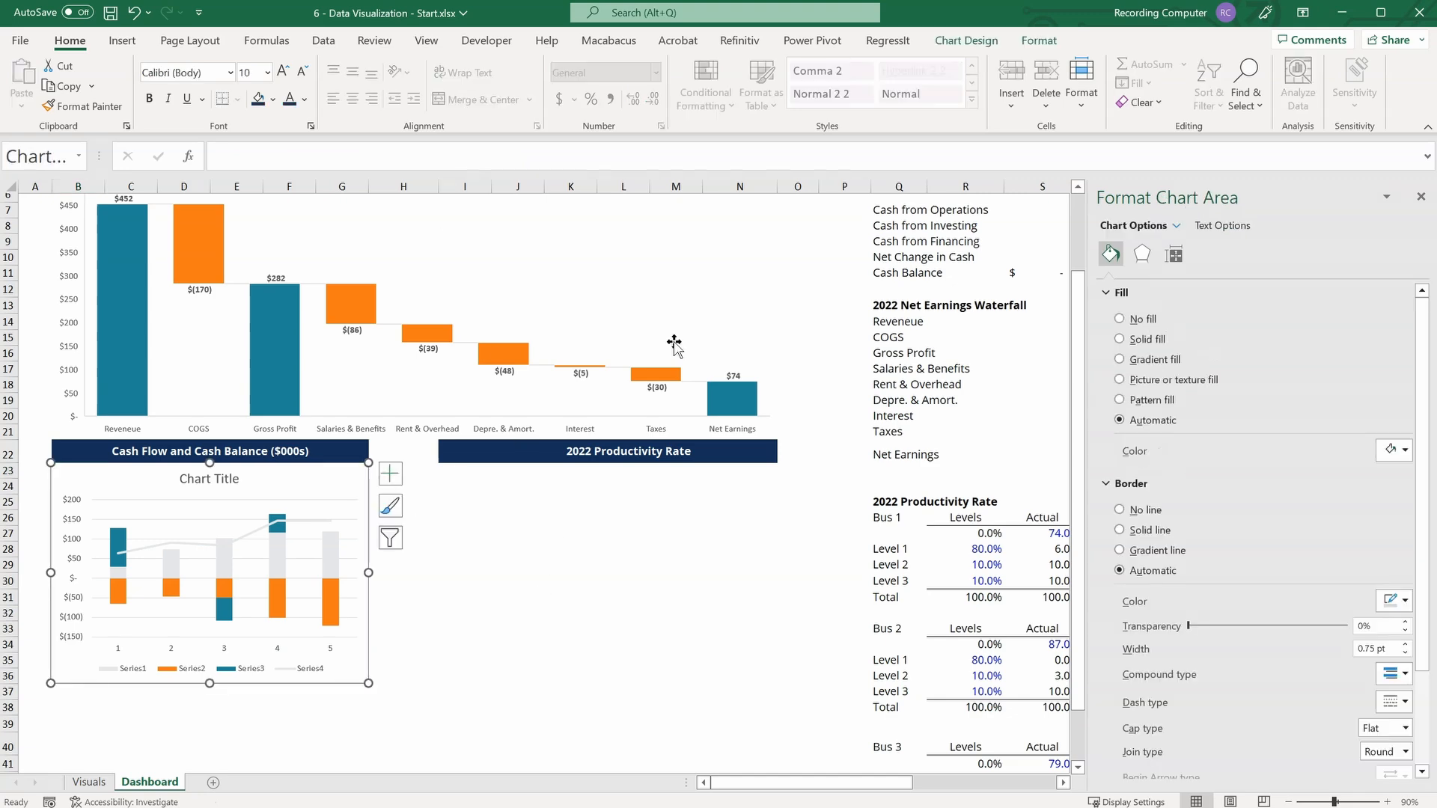
pyautogui.click(973, 41)
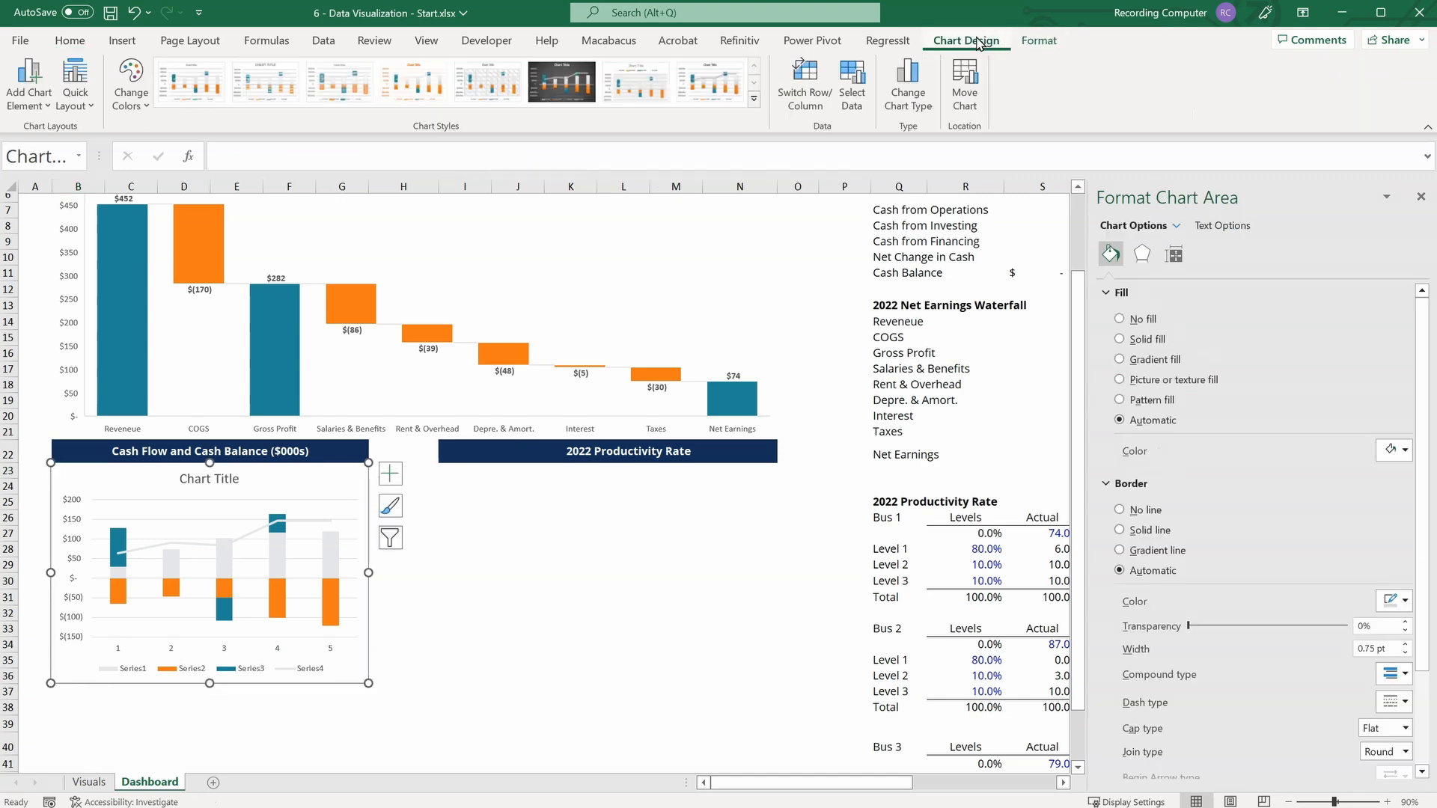
pyautogui.click(853, 84)
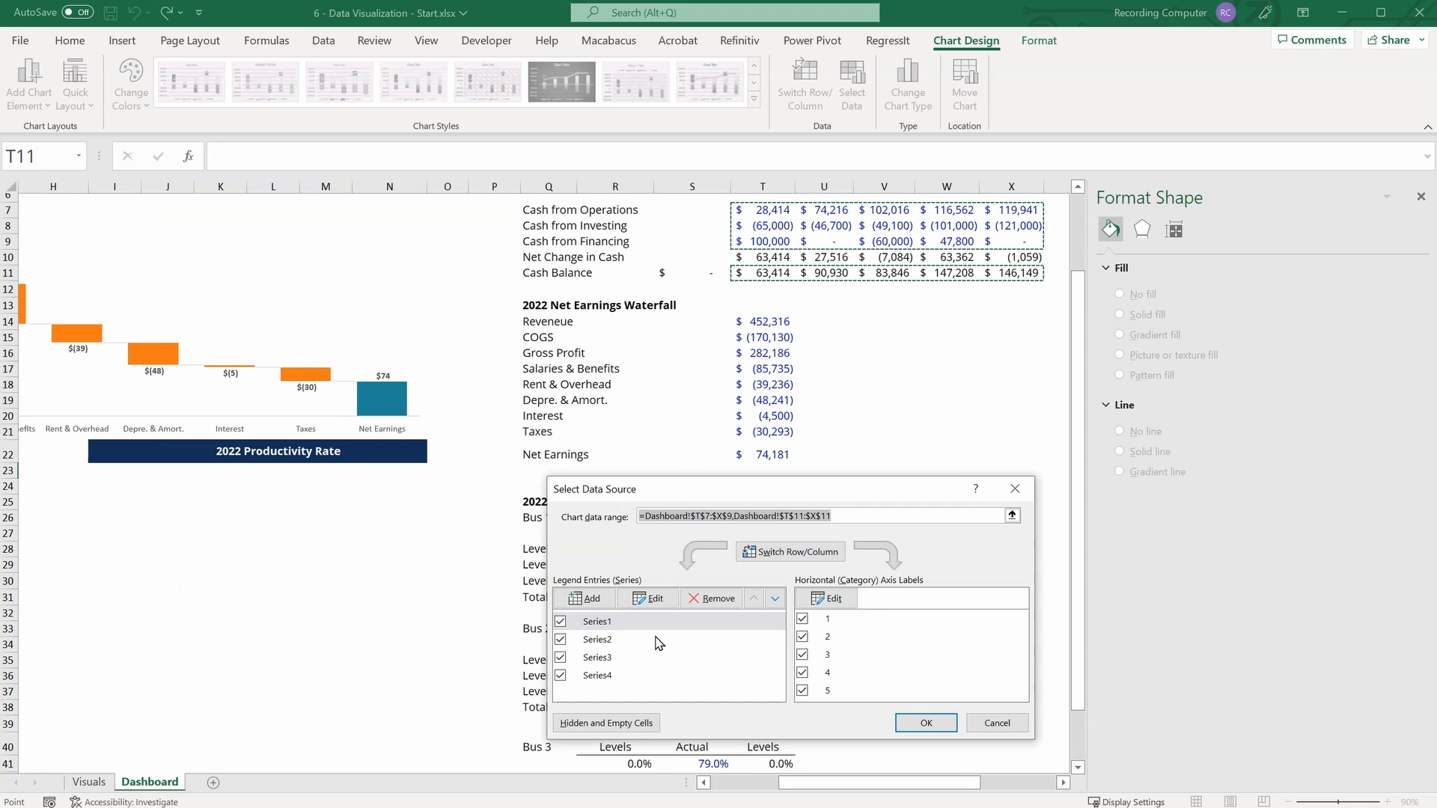
pyautogui.click(649, 598)
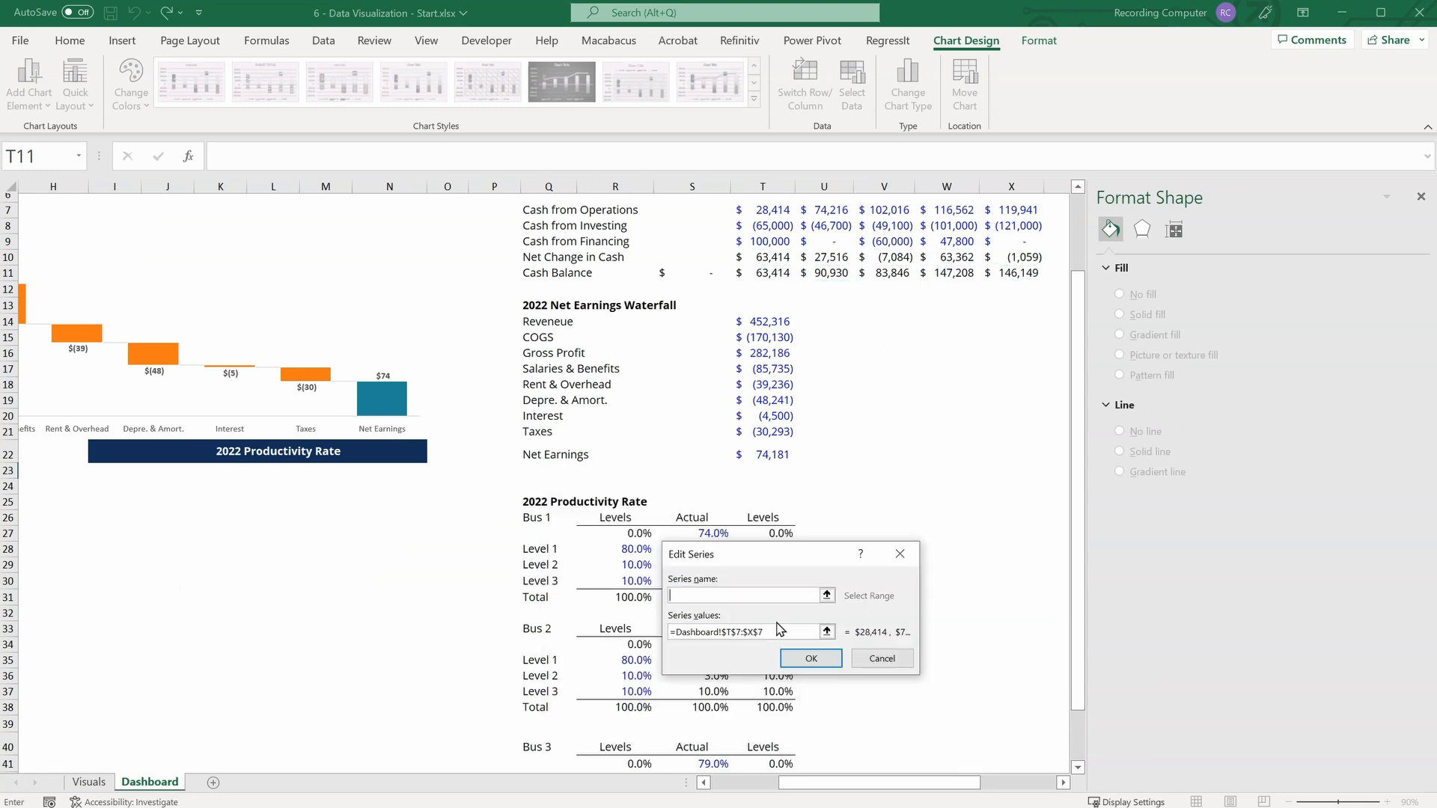
pyautogui.scroll(2, 889, 416)
pyautogui.click(827, 595)
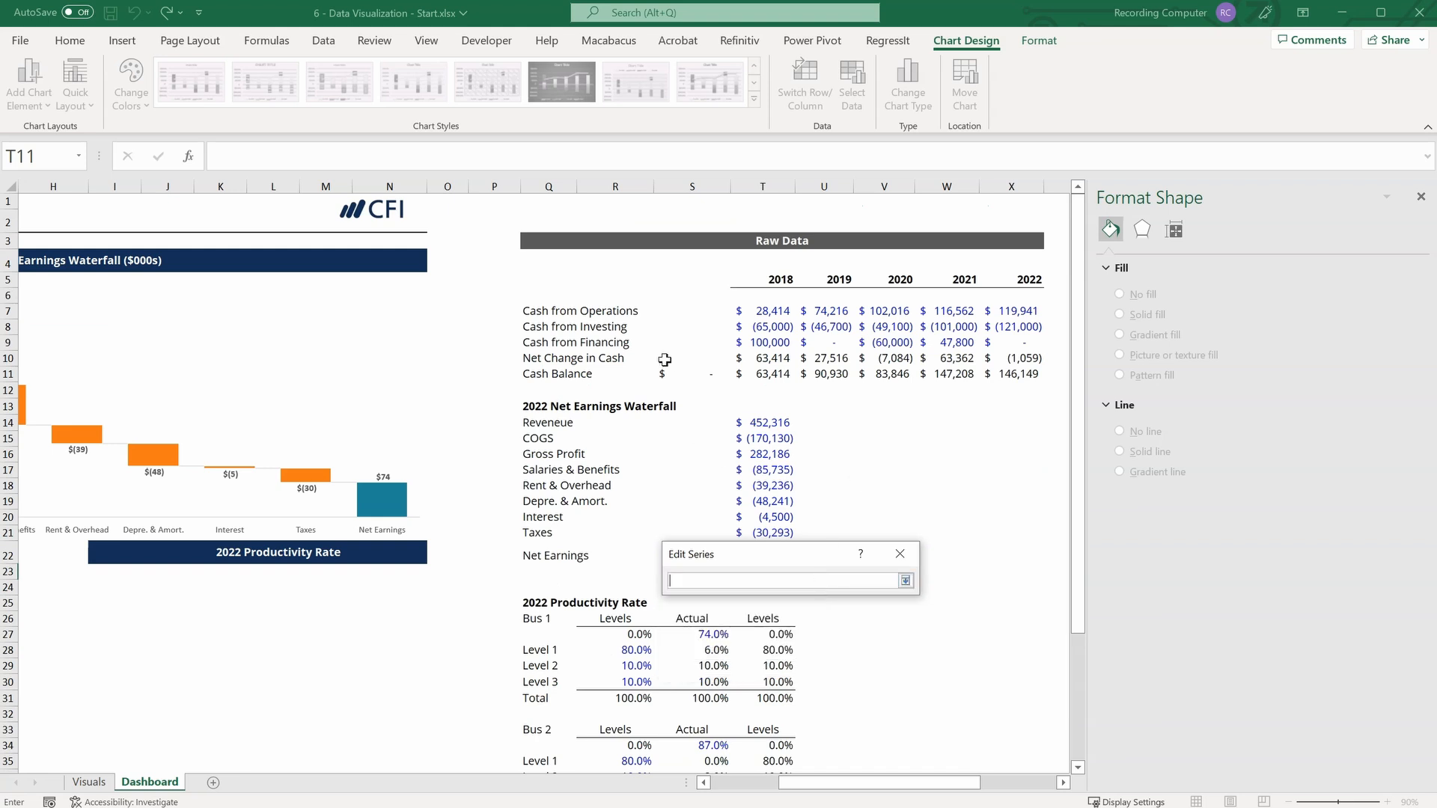
pyautogui.click(545, 310)
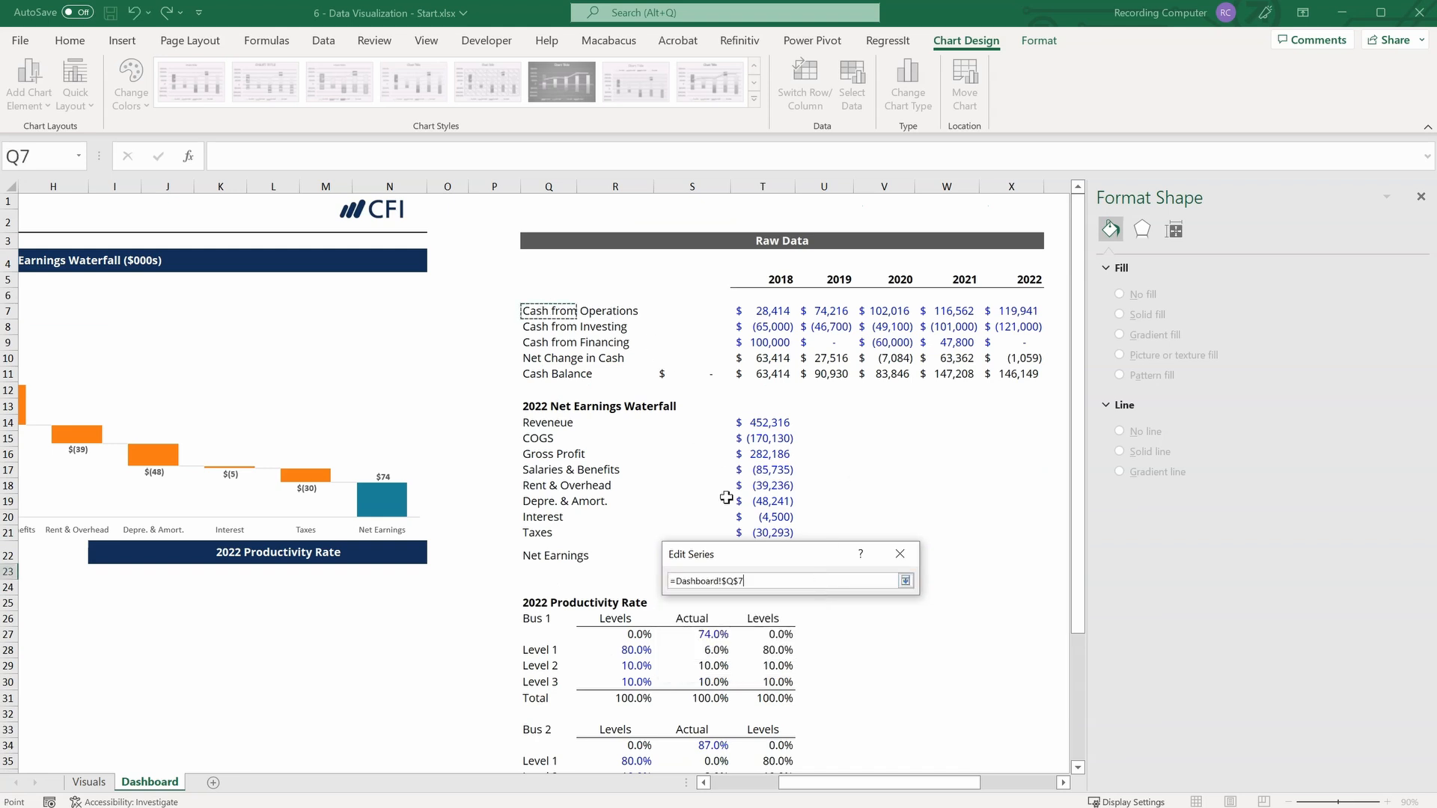
pyautogui.click(906, 581)
pyautogui.click(810, 658)
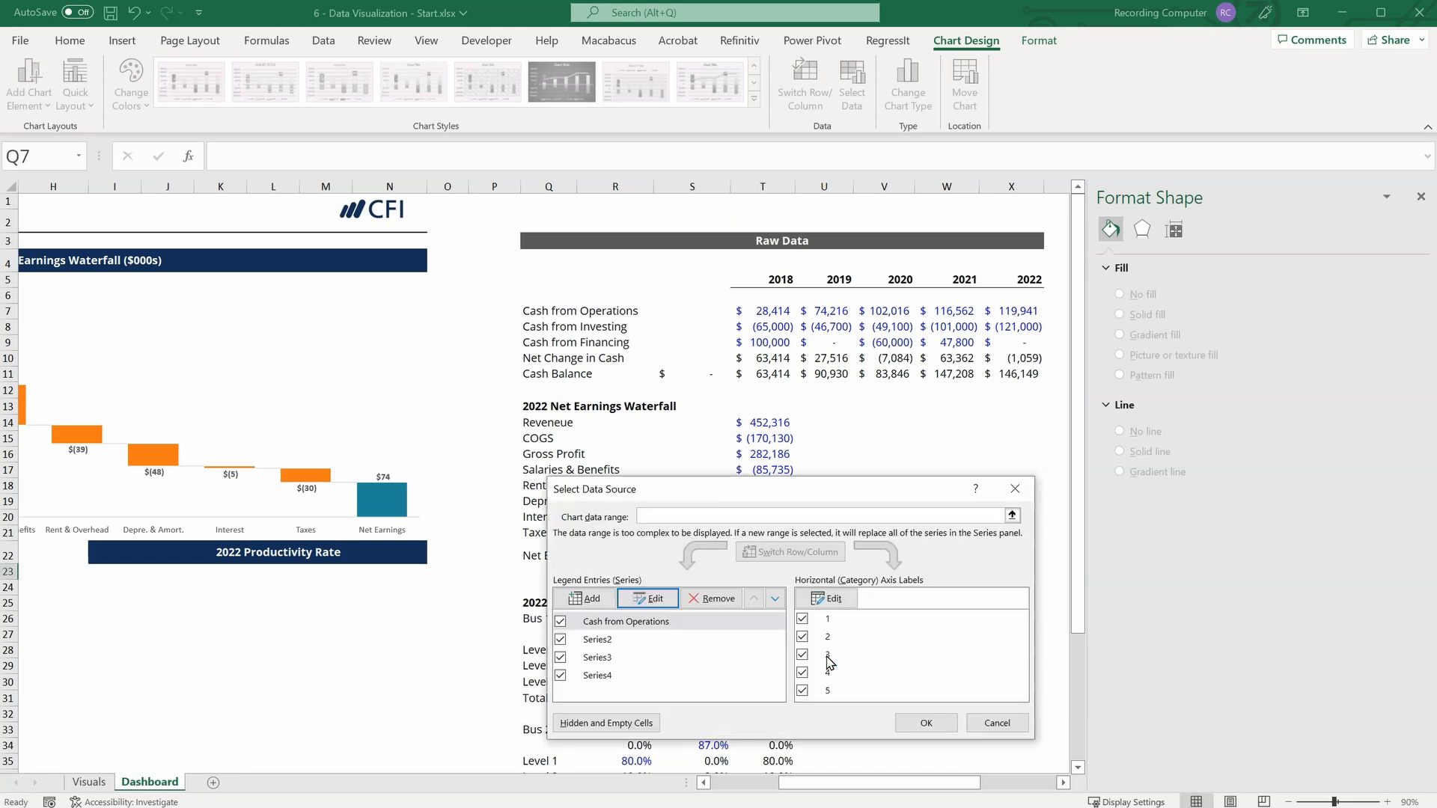
# Link the name of Series2 to cell Q8, Cash from Investing.
pyautogui.click(599, 639)
pyautogui.click(648, 598)
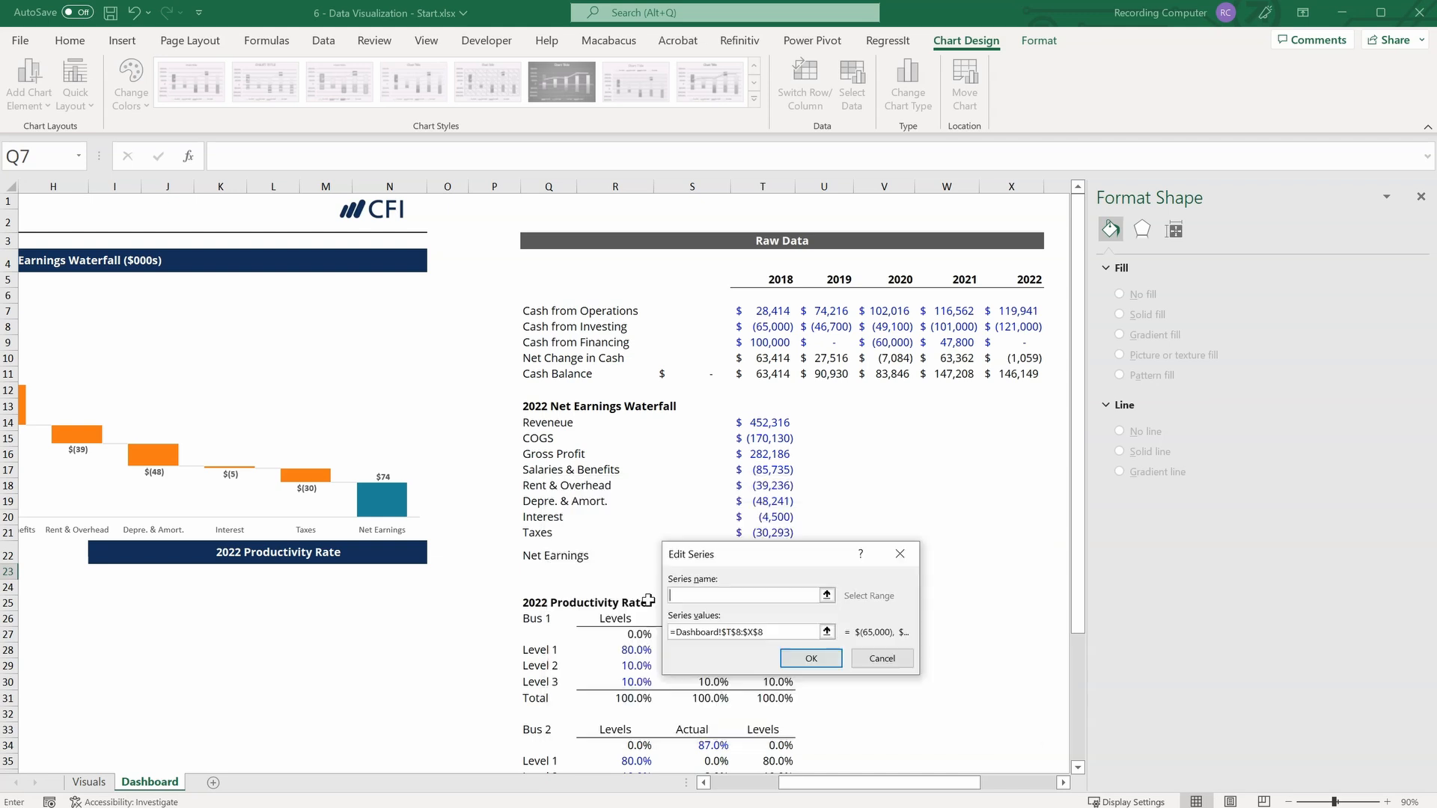
pyautogui.click(827, 595)
pyautogui.click(540, 331)
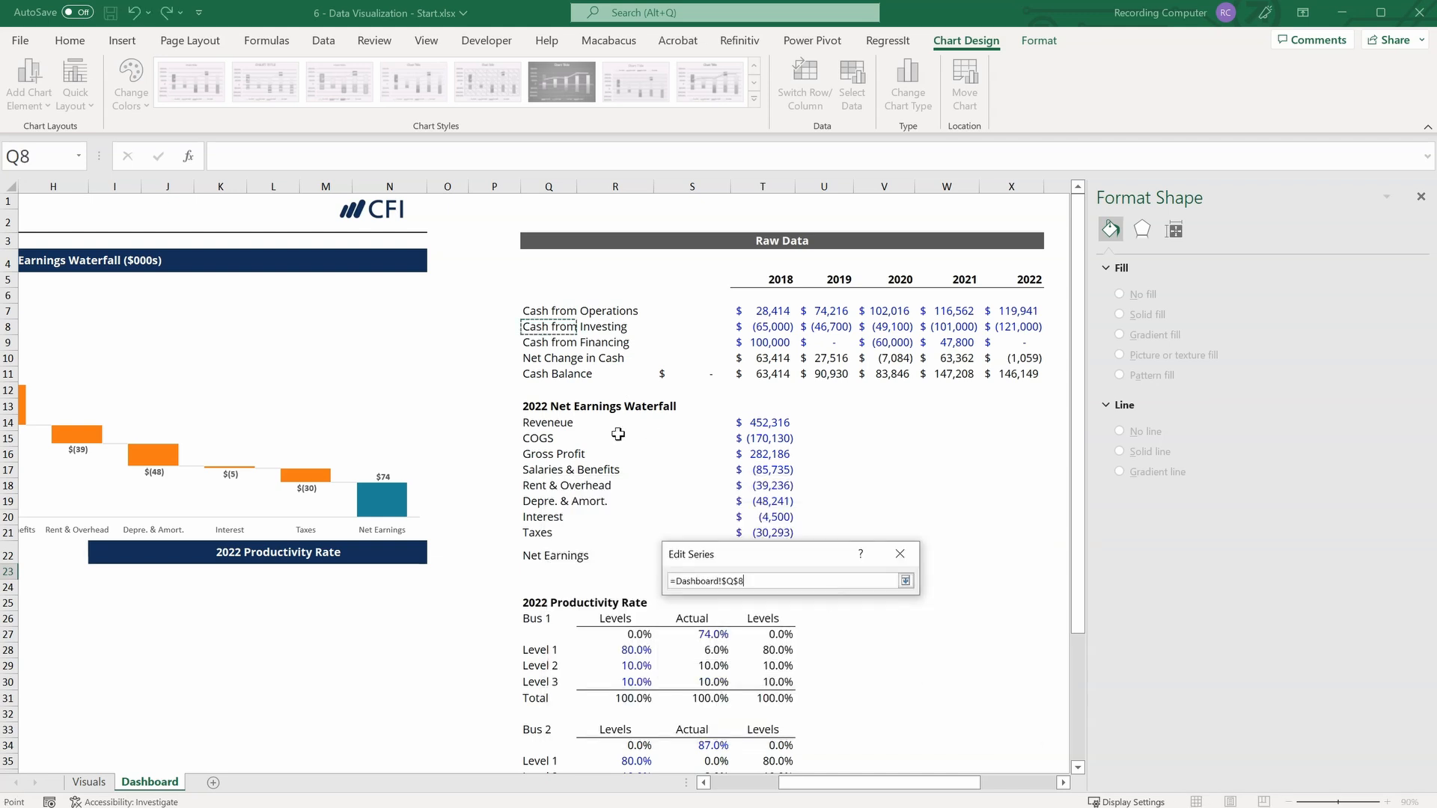
pyautogui.click(905, 581)
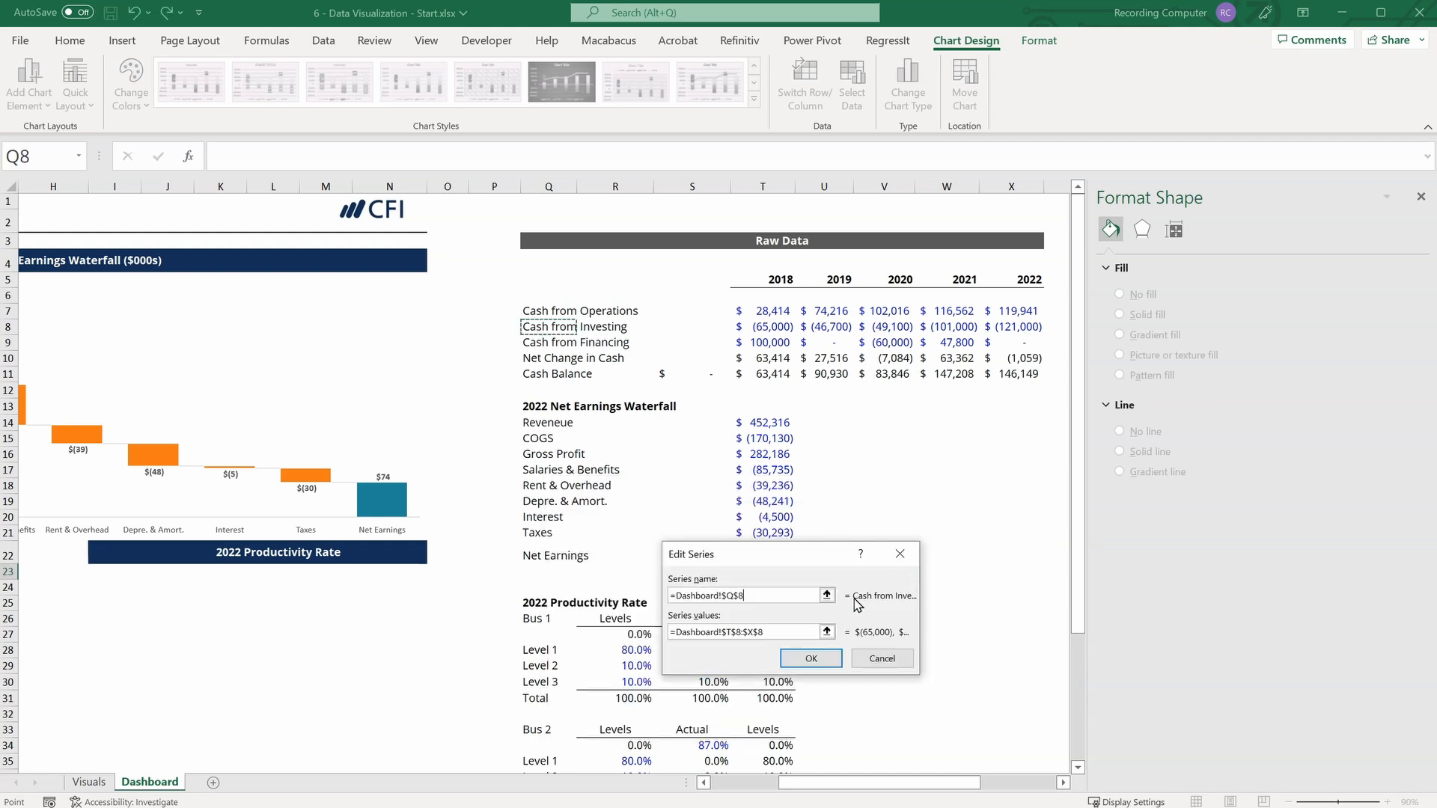
pyautogui.click(811, 658)
# Link the name of Series3 to cell Q9, Cash from Financing.
pyautogui.click(597, 657)
pyautogui.click(649, 598)
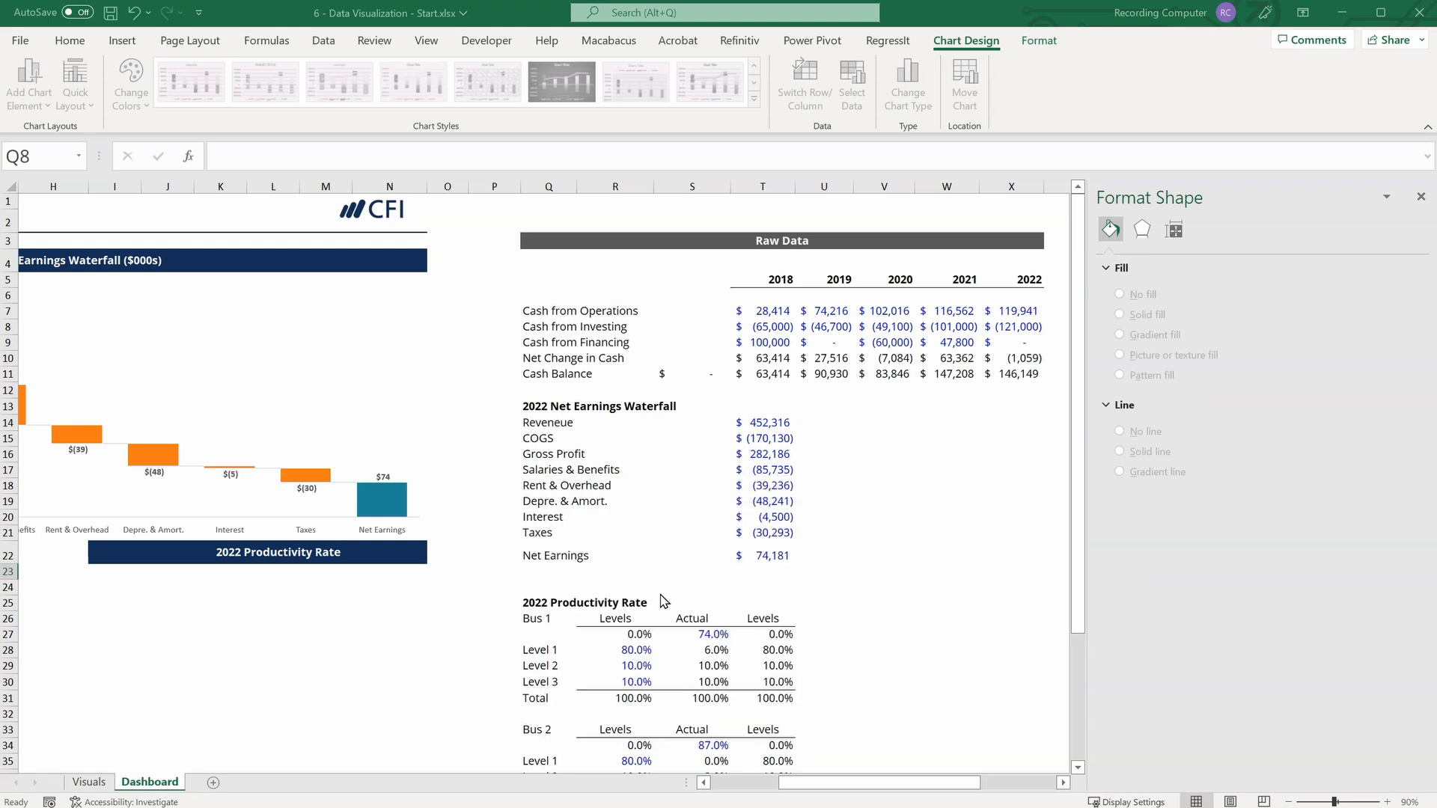
pyautogui.click(826, 595)
pyautogui.click(530, 341)
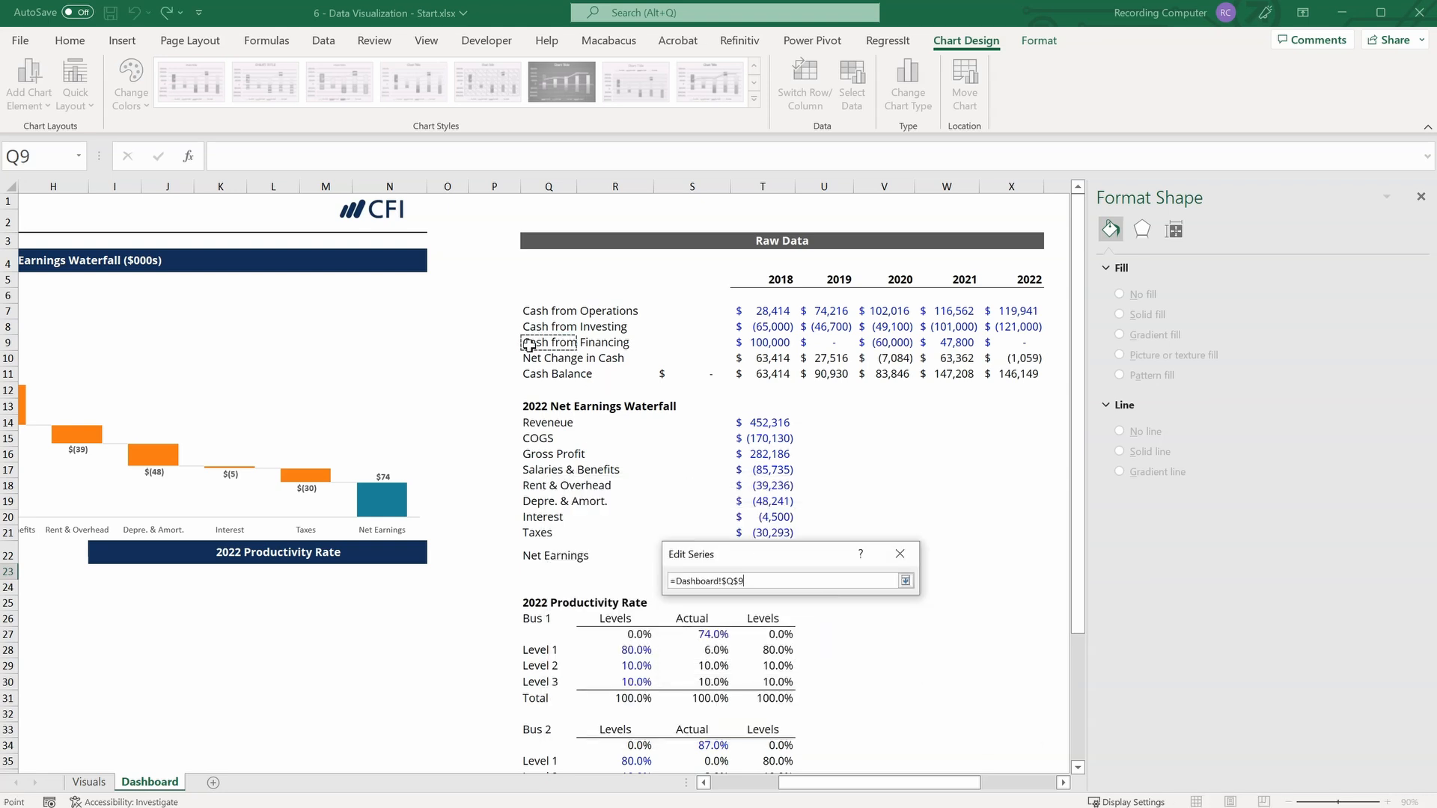
pyautogui.click(906, 581)
pyautogui.click(811, 659)
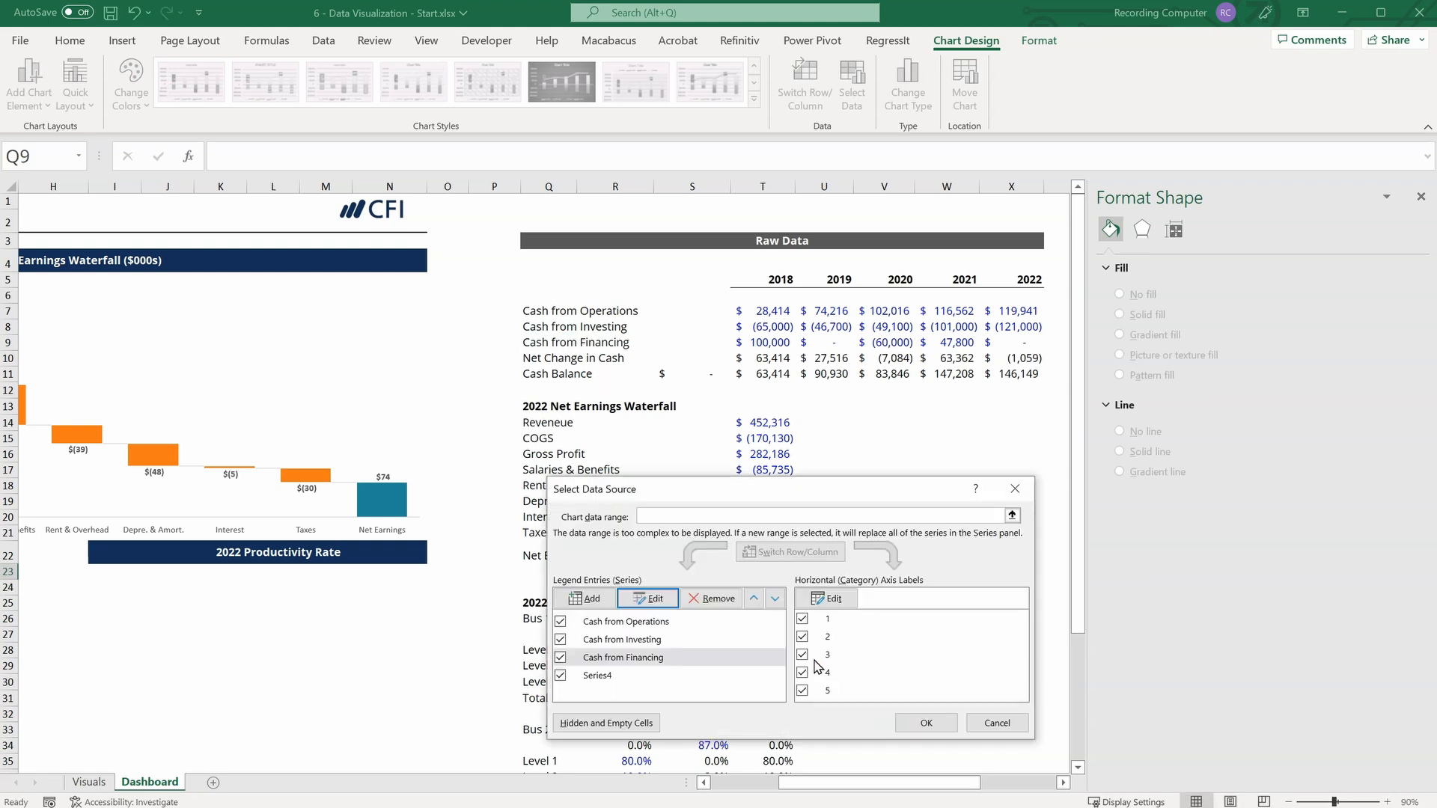
# Link the name of Series4 to cell Q11, Cash Balance.
pyautogui.click(593, 677)
pyautogui.click(648, 598)
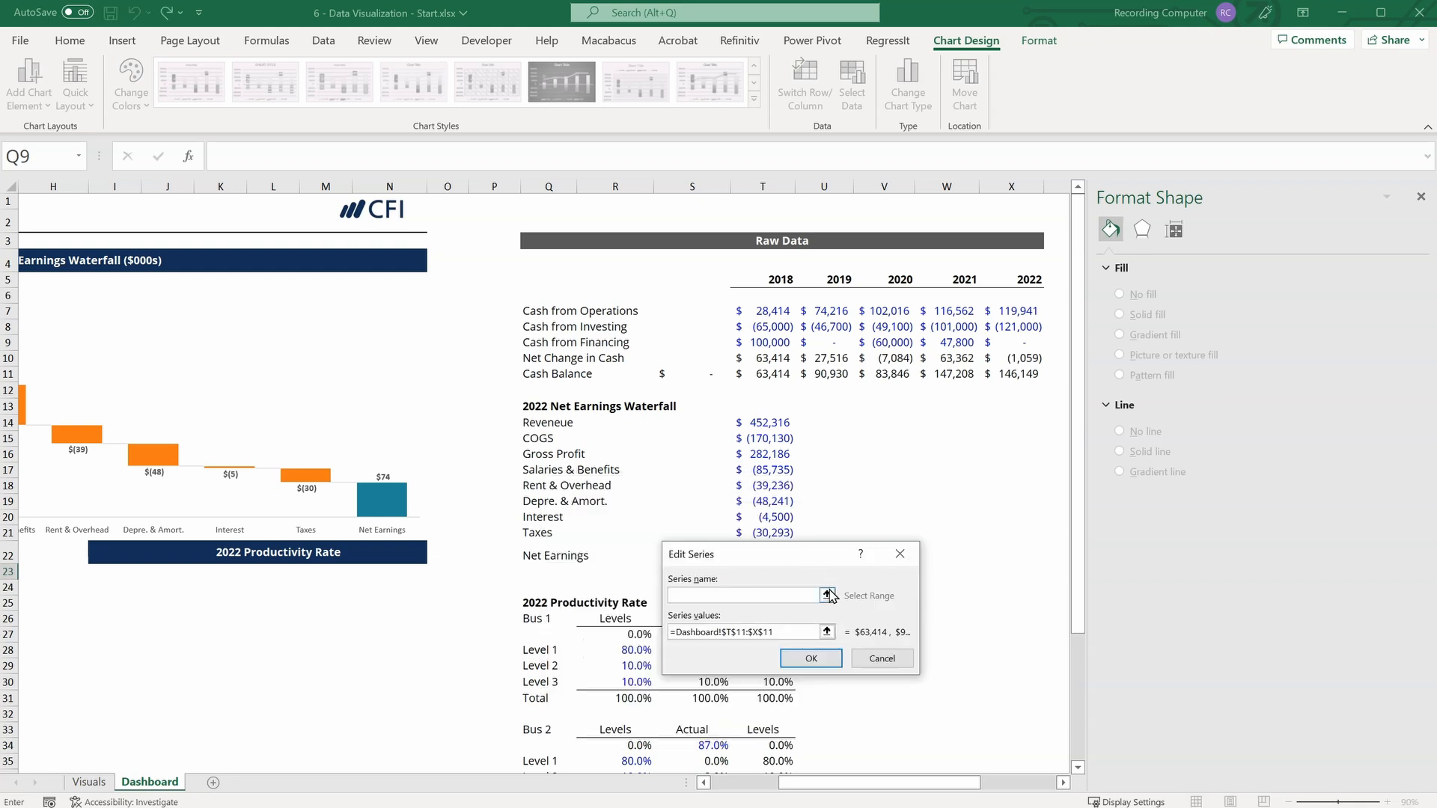
pyautogui.click(826, 595)
pyautogui.click(533, 374)
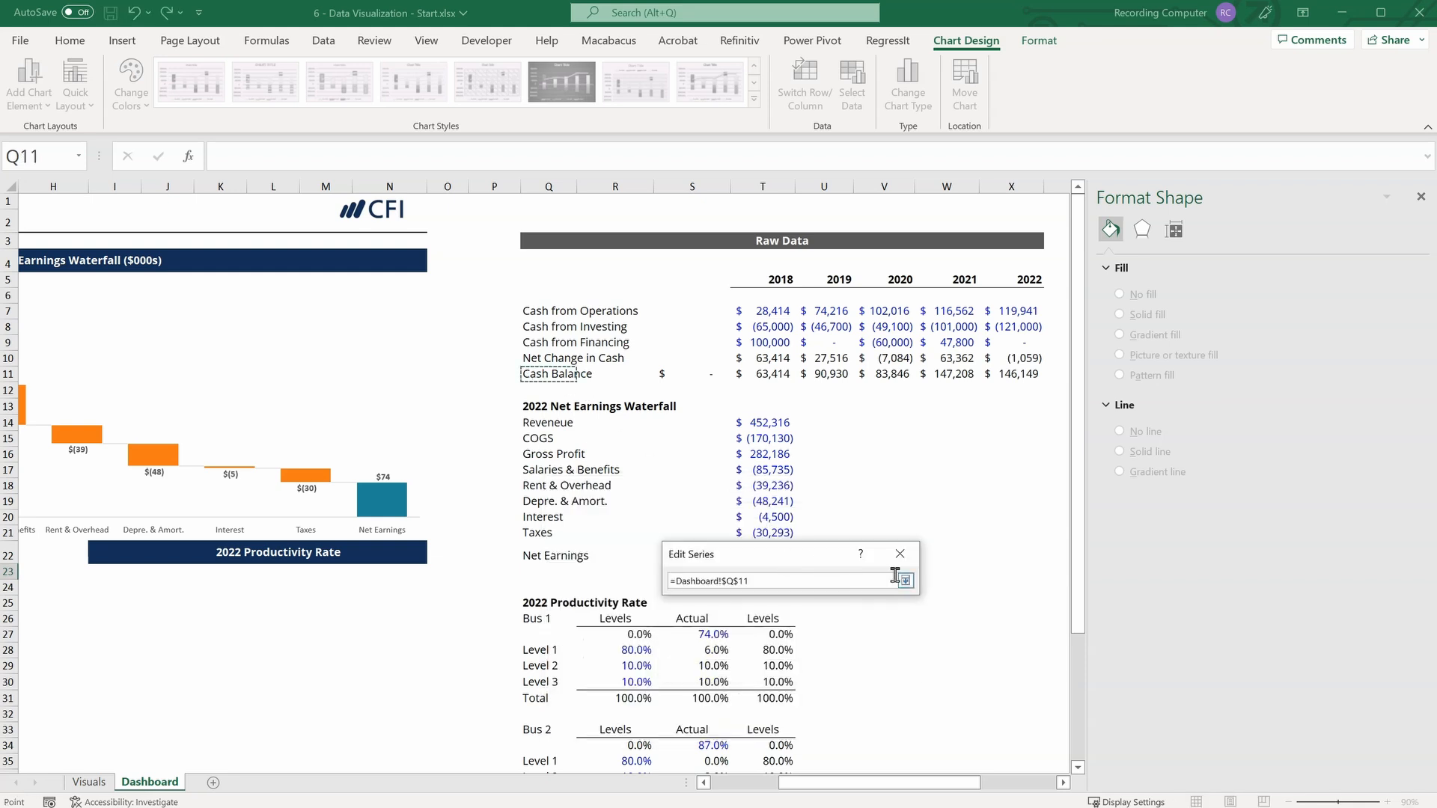
pyautogui.press('Return')
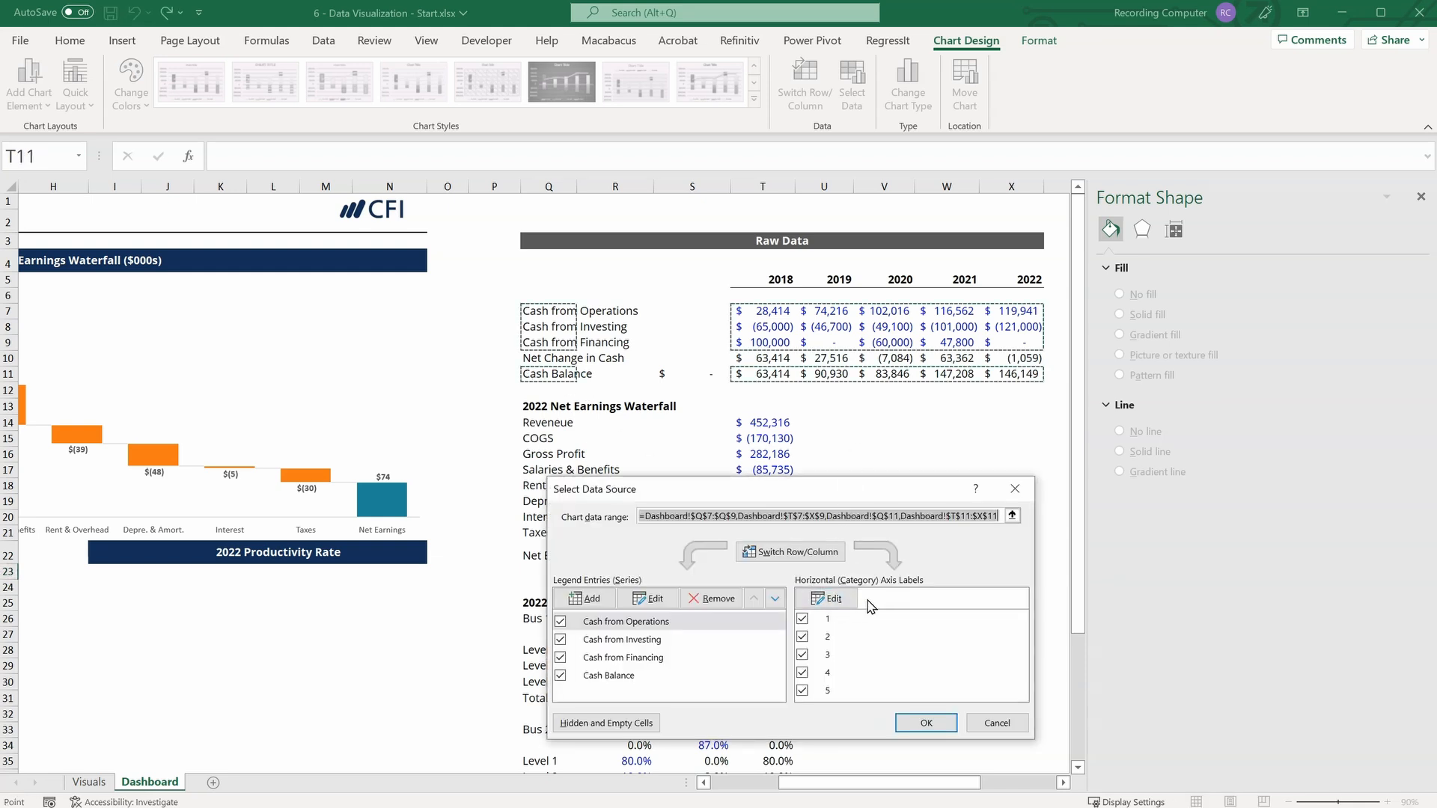
# Use the years in T5:X5 as the horizontal axis labels and apply the data source changes.
pyautogui.click(831, 599)
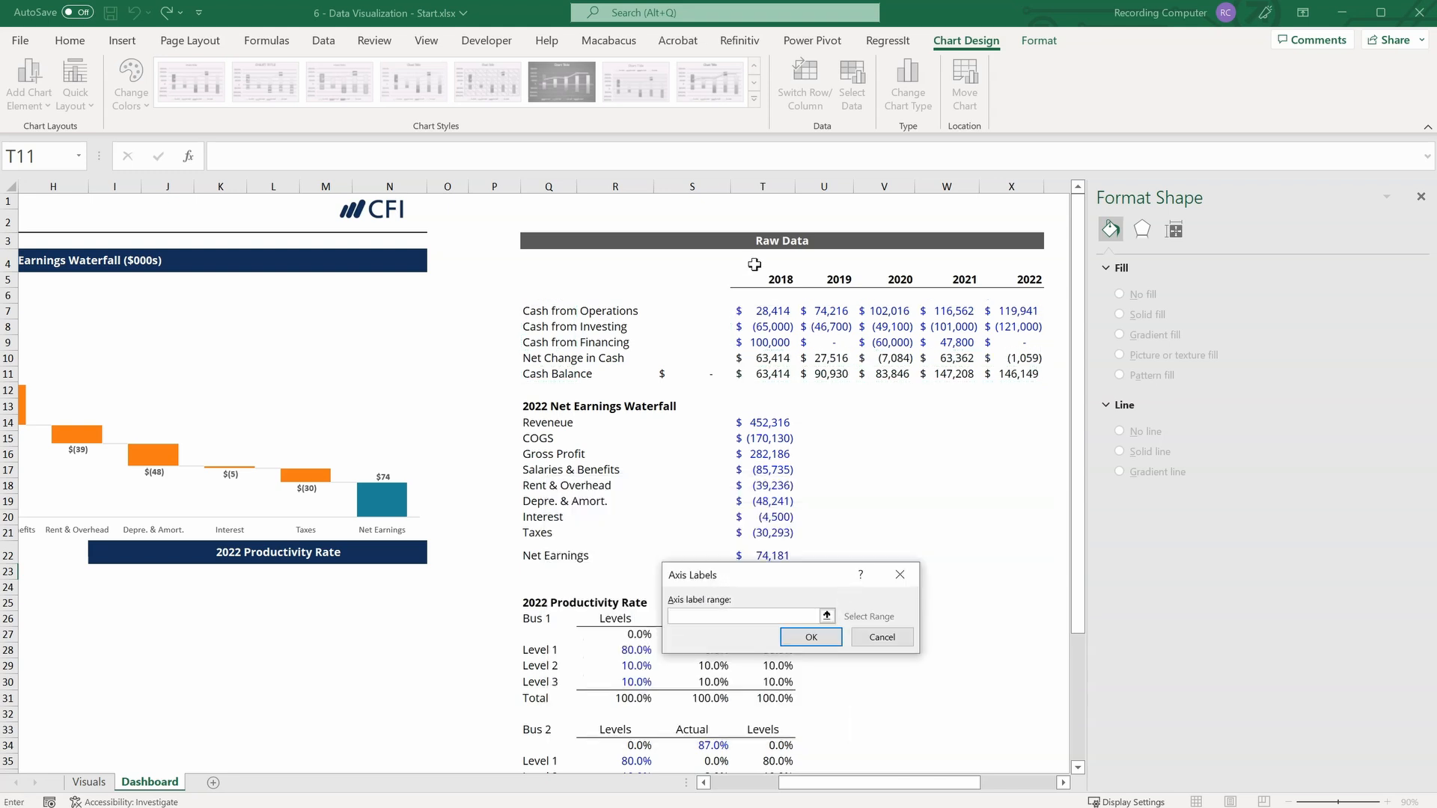
pyautogui.moveTo(768, 279); pyautogui.dragTo(1070, 288)
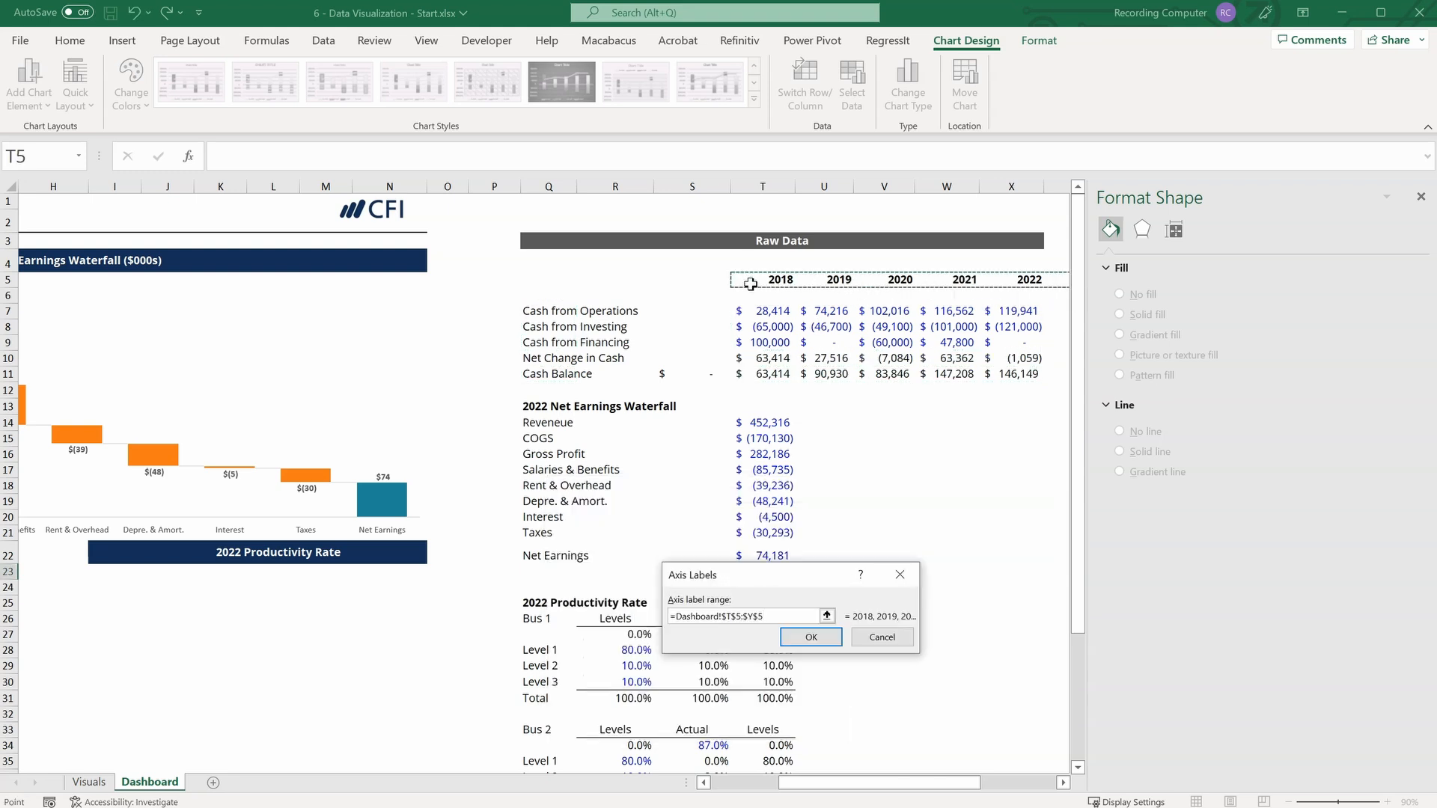
pyautogui.moveTo(750, 285); pyautogui.dragTo(1024, 280)
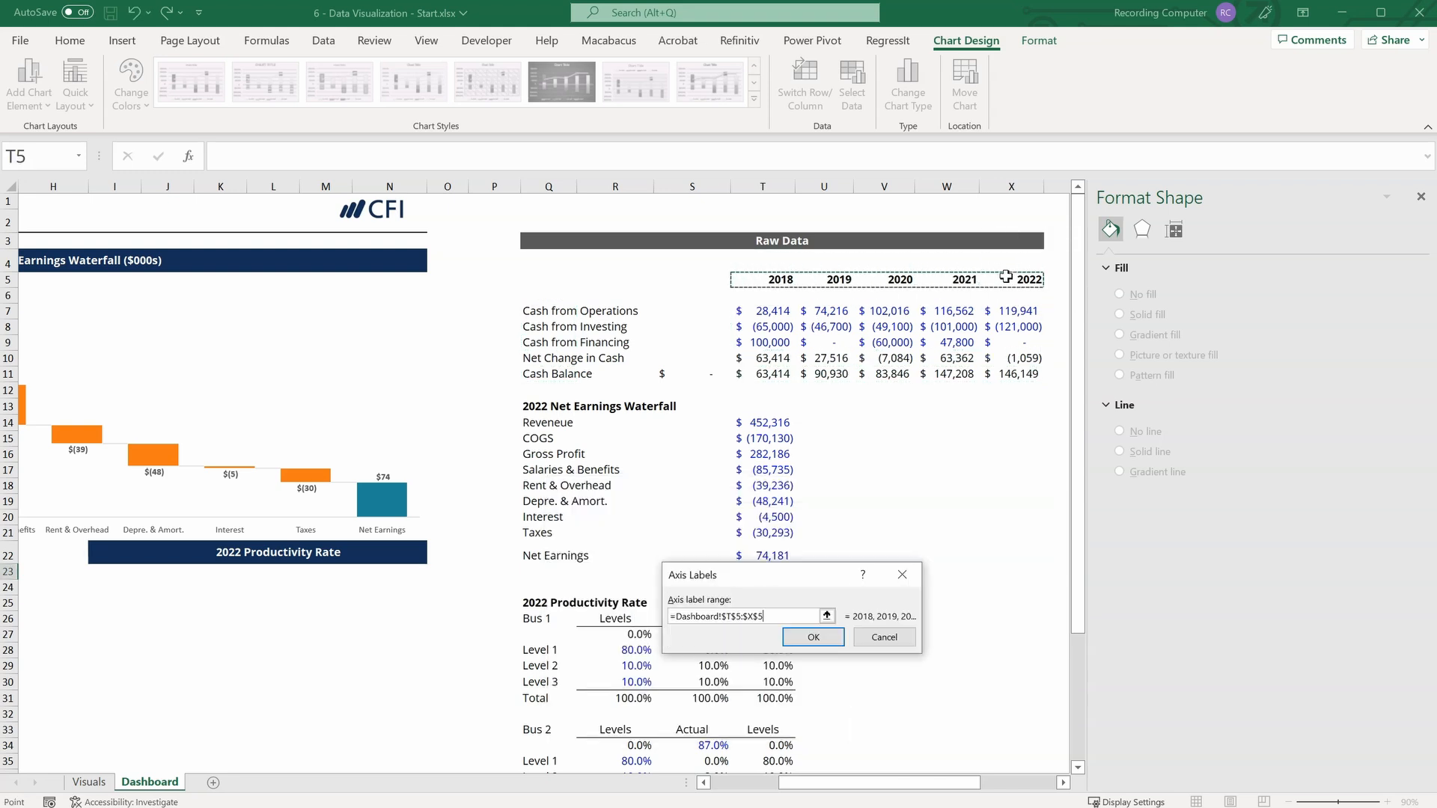
pyautogui.click(827, 640)
pyautogui.click(906, 720)
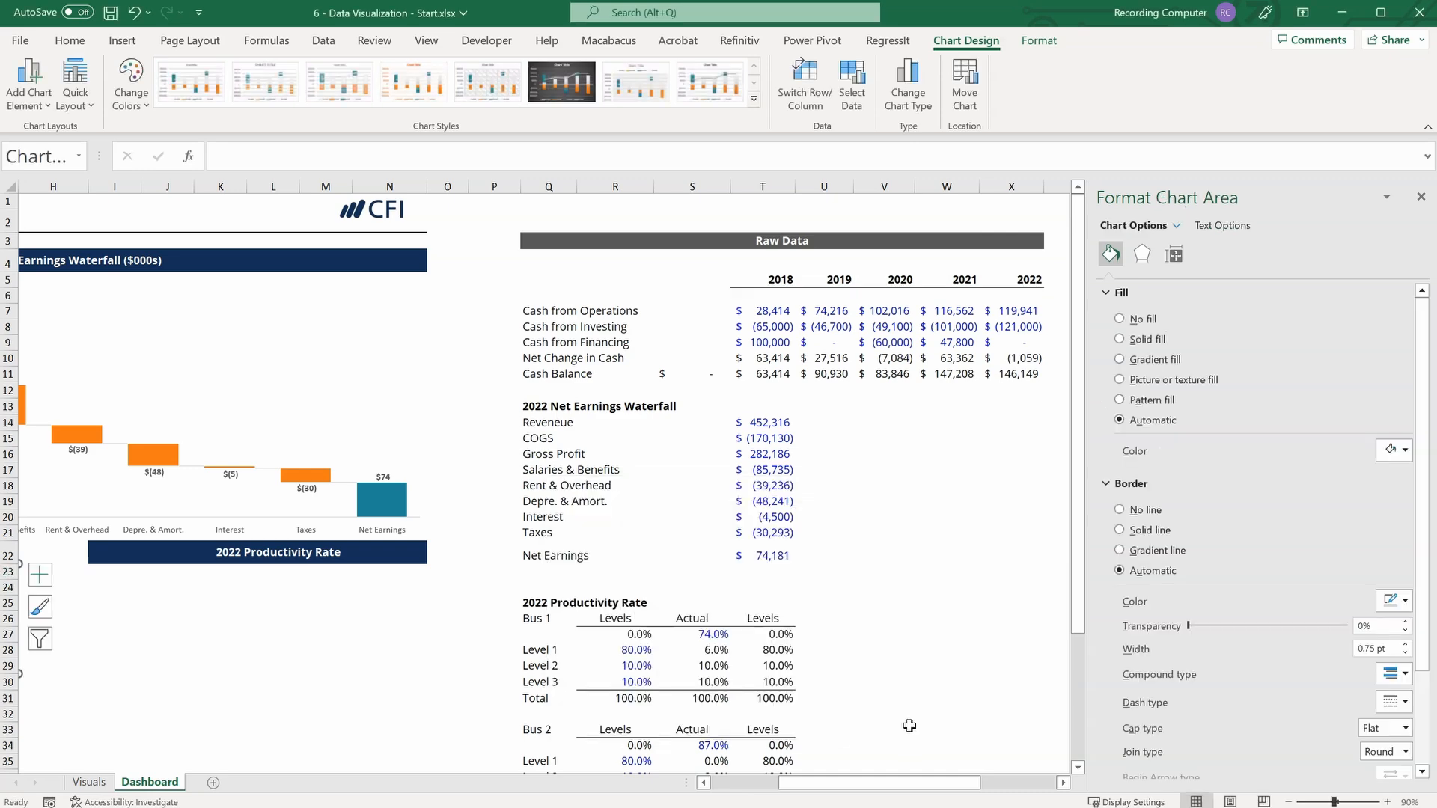
# Format the Cash Balance line in the cash flow chart as a gold-orange dashed line.
pyautogui.moveTo(911, 783); pyautogui.dragTo(843, 783)
pyautogui.scroll(-2, 448, 679)
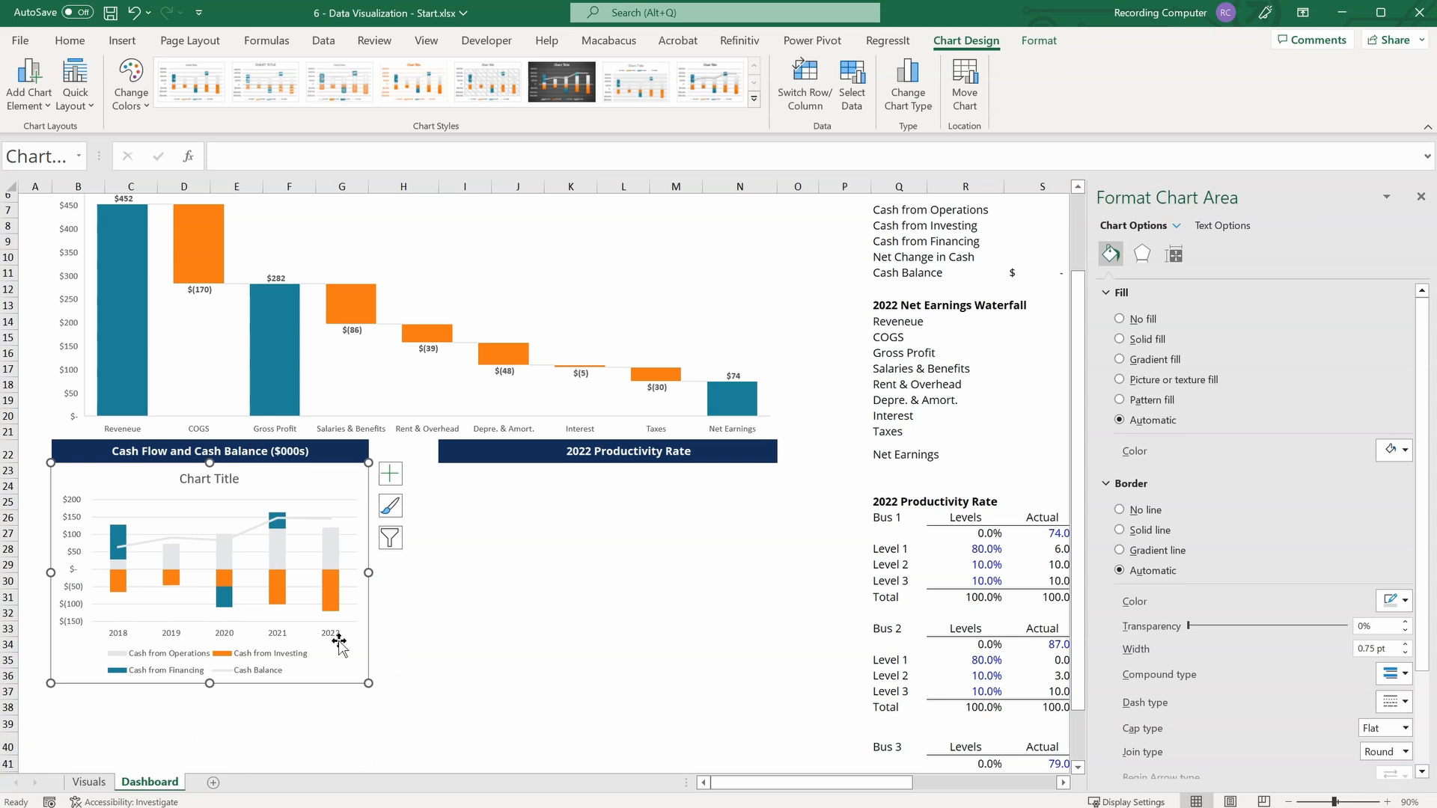
pyautogui.click(147, 551)
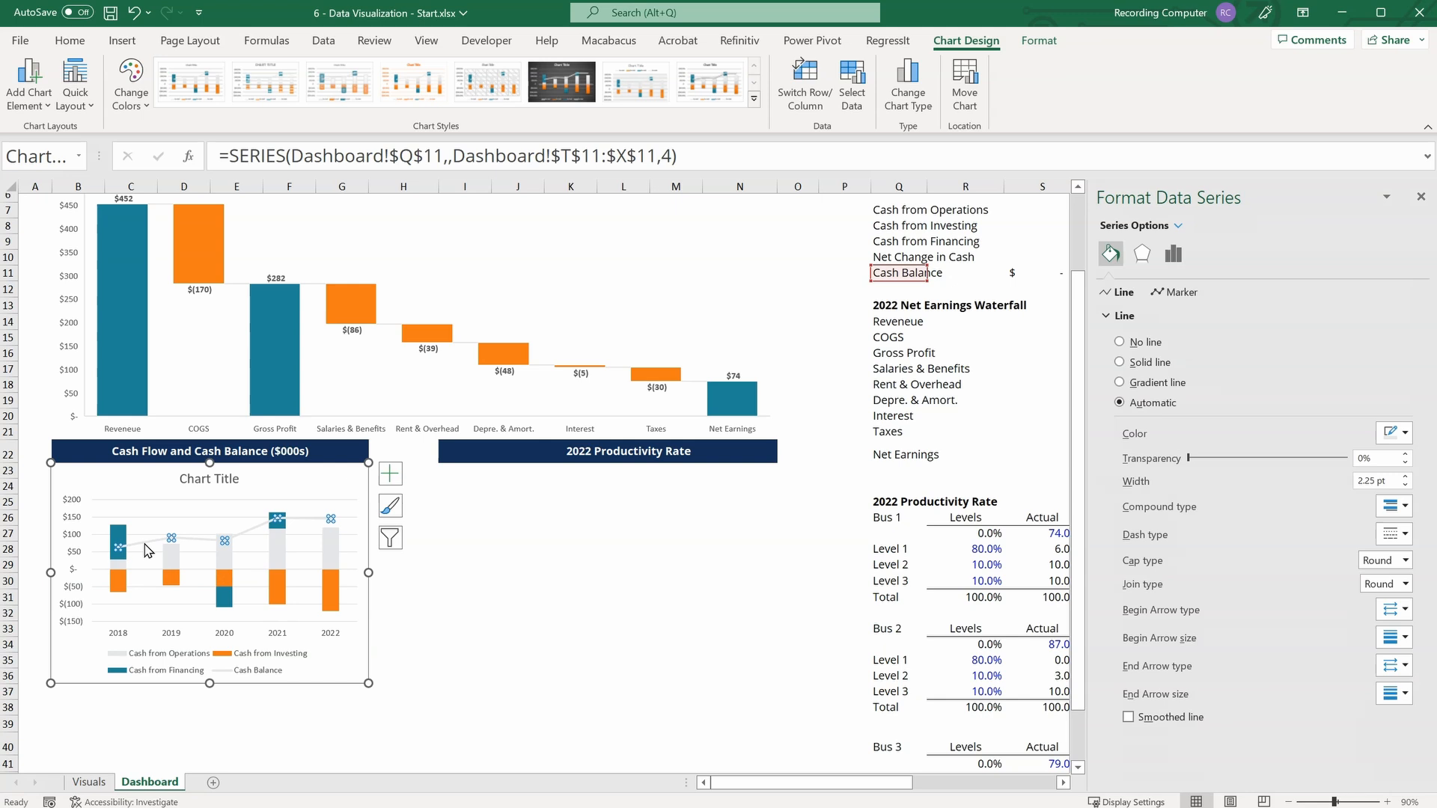
pyautogui.click(1405, 433)
pyautogui.click(1427, 640)
pyautogui.click(1407, 532)
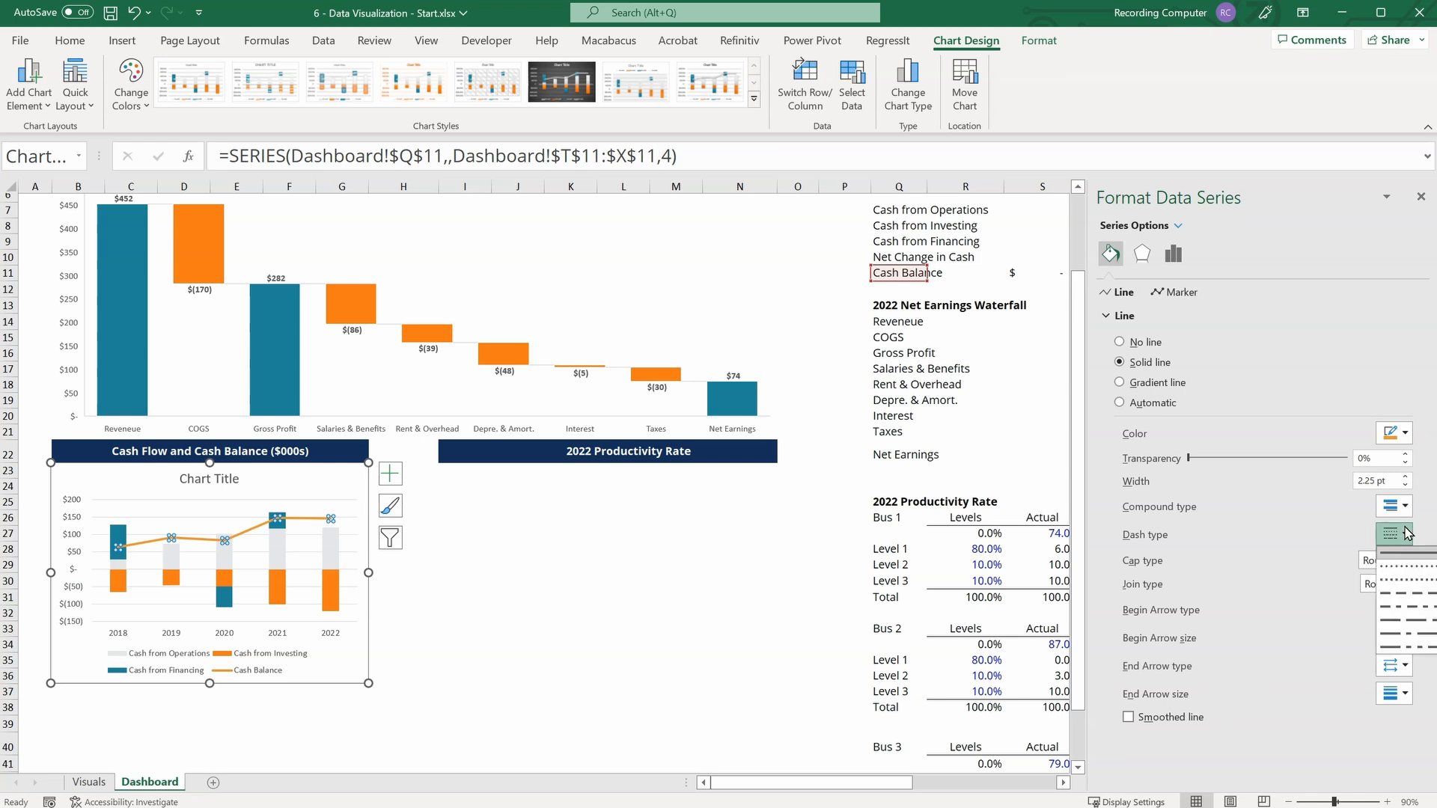
pyautogui.click(1424, 595)
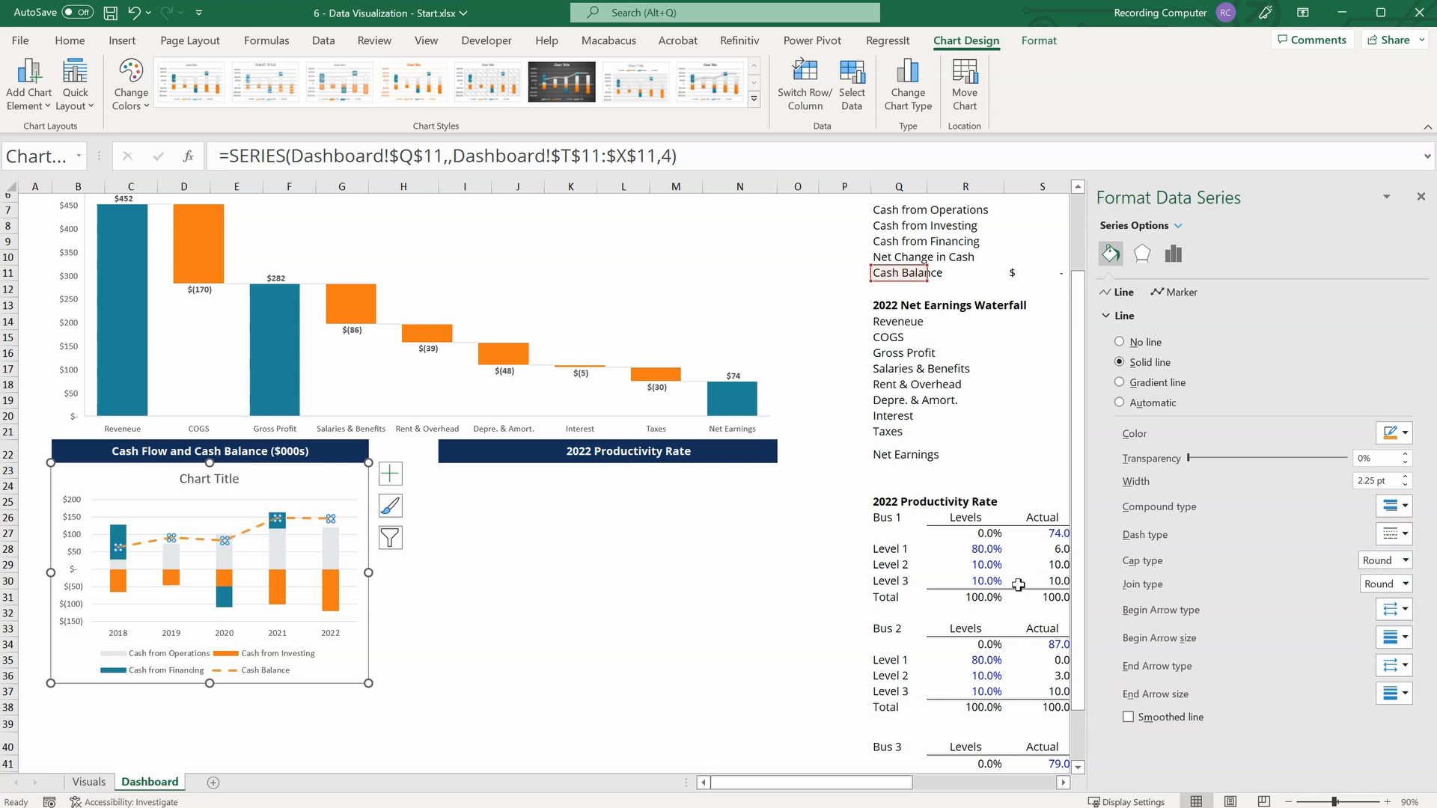
# Fill the Cash from Operations columns in the cash flow chart with solid dark navy blue.
pyautogui.click(128, 565)
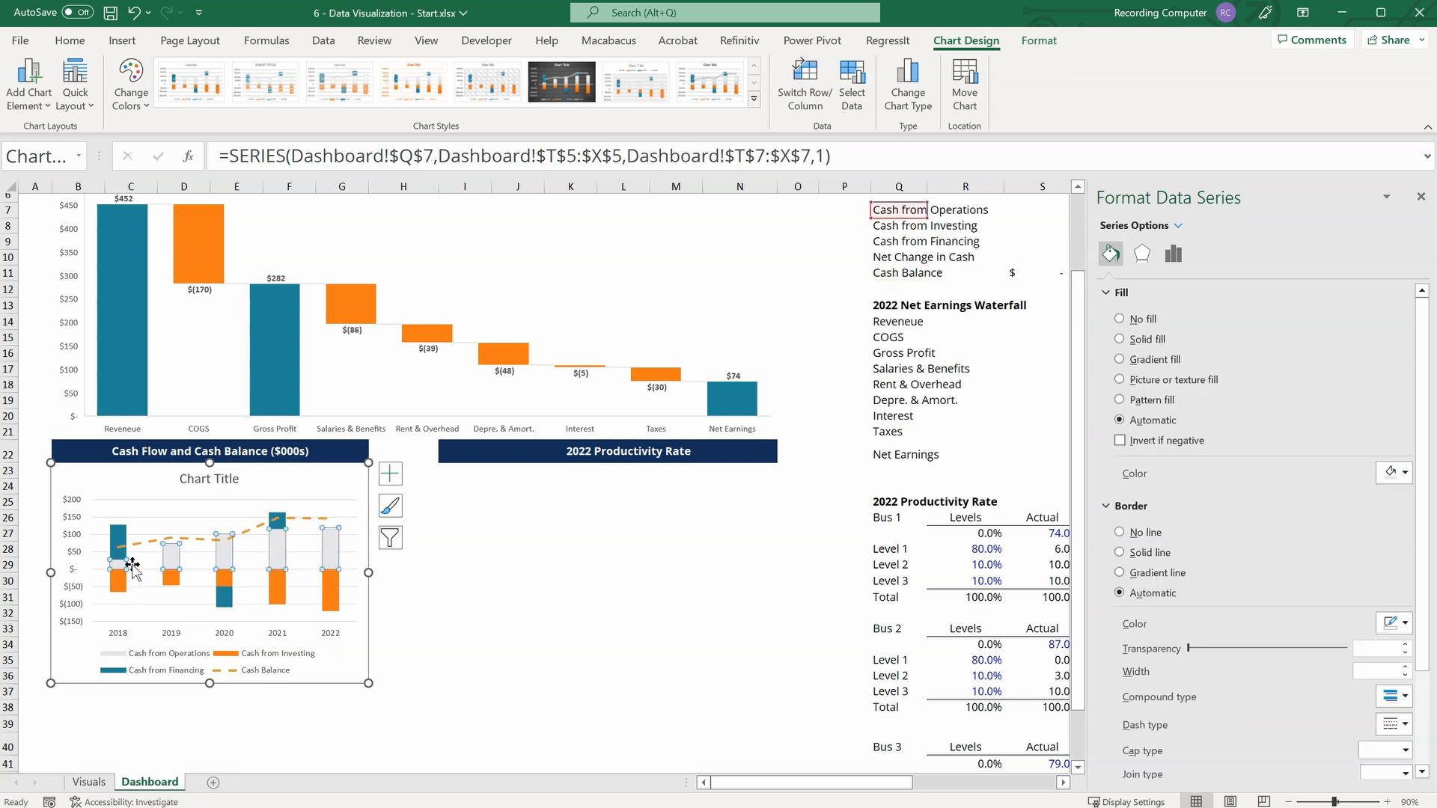
pyautogui.click(1404, 479)
pyautogui.click(1407, 521)
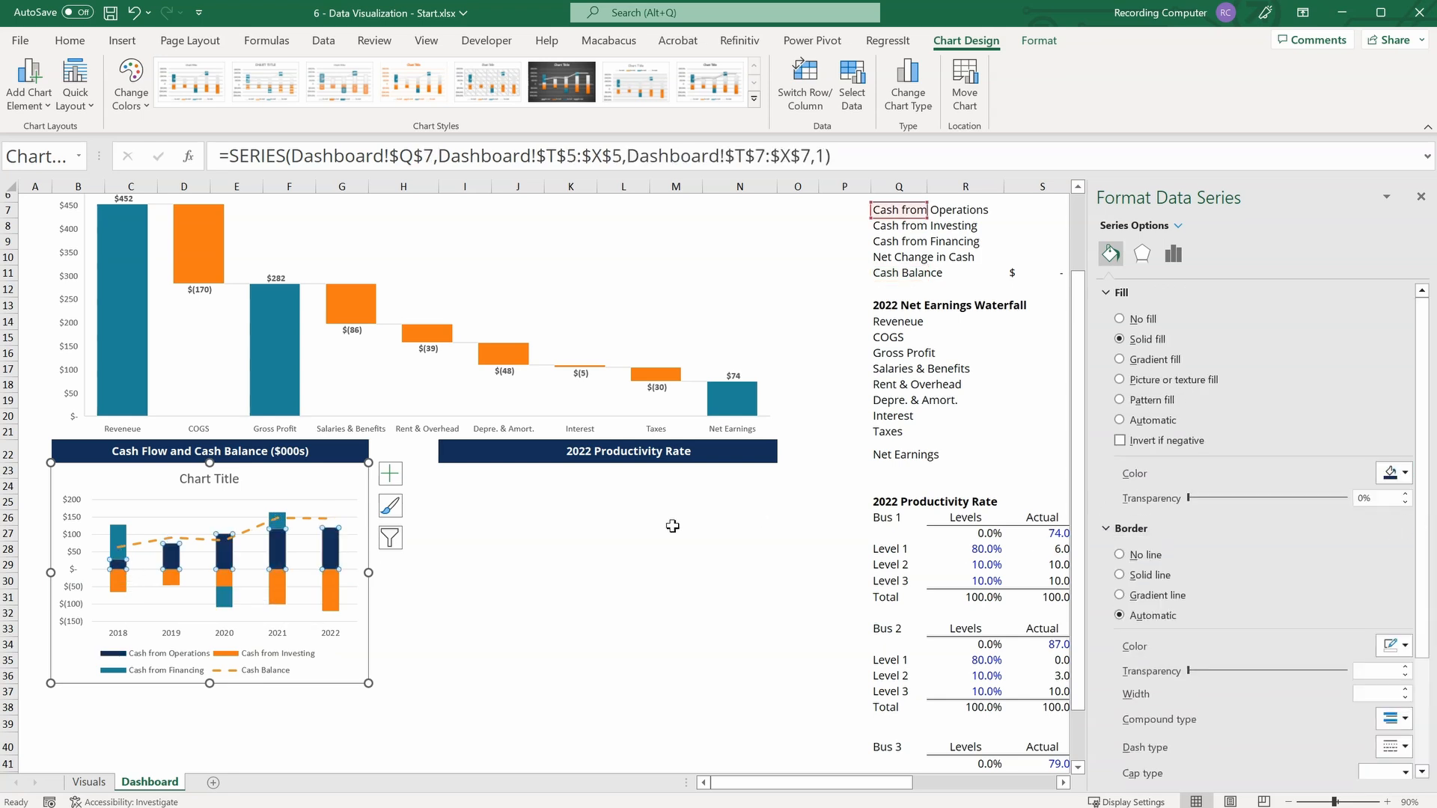
# Fill the Cash from Investing columns in the cash flow chart with the solid orange theme color.
pyautogui.click(118, 583)
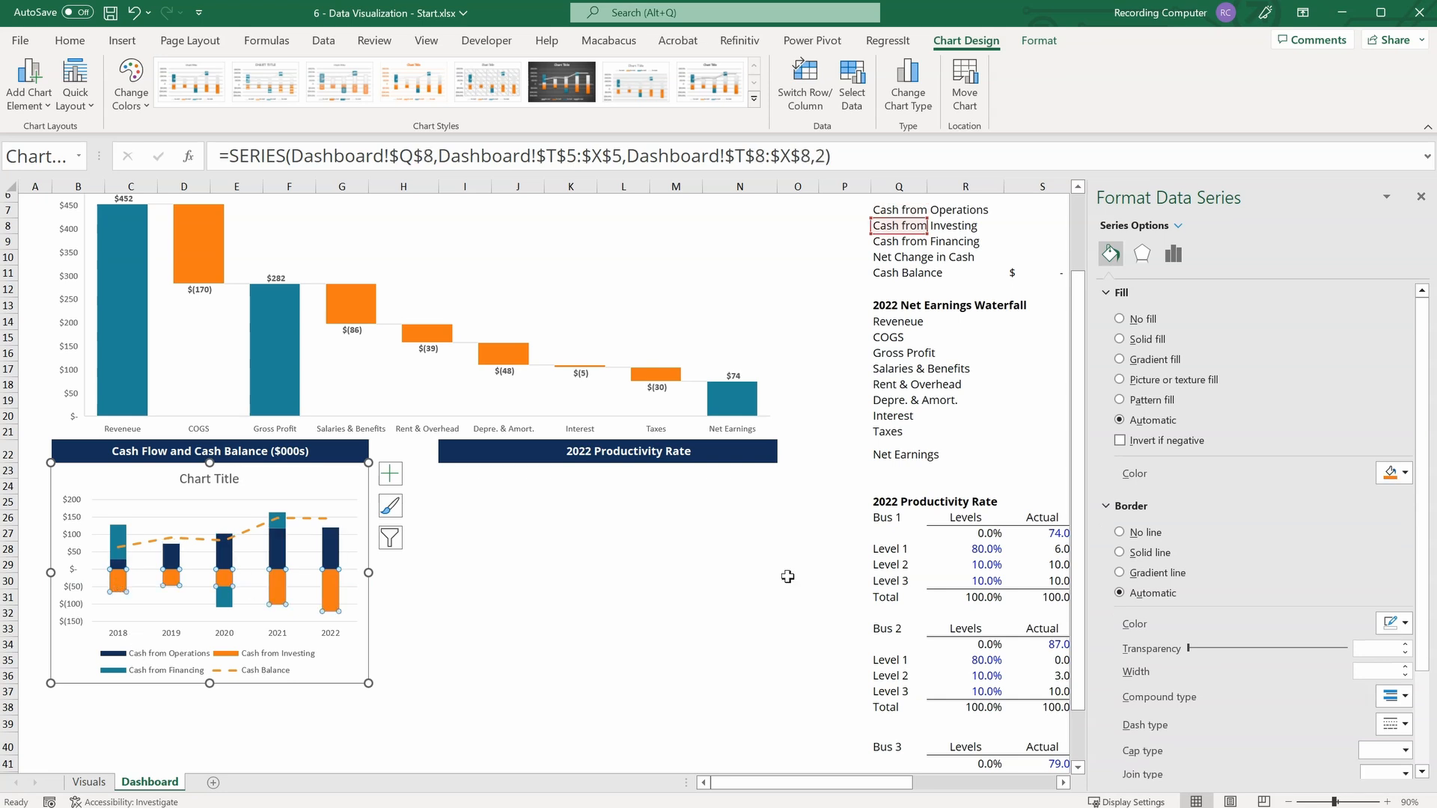
pyautogui.click(1404, 473)
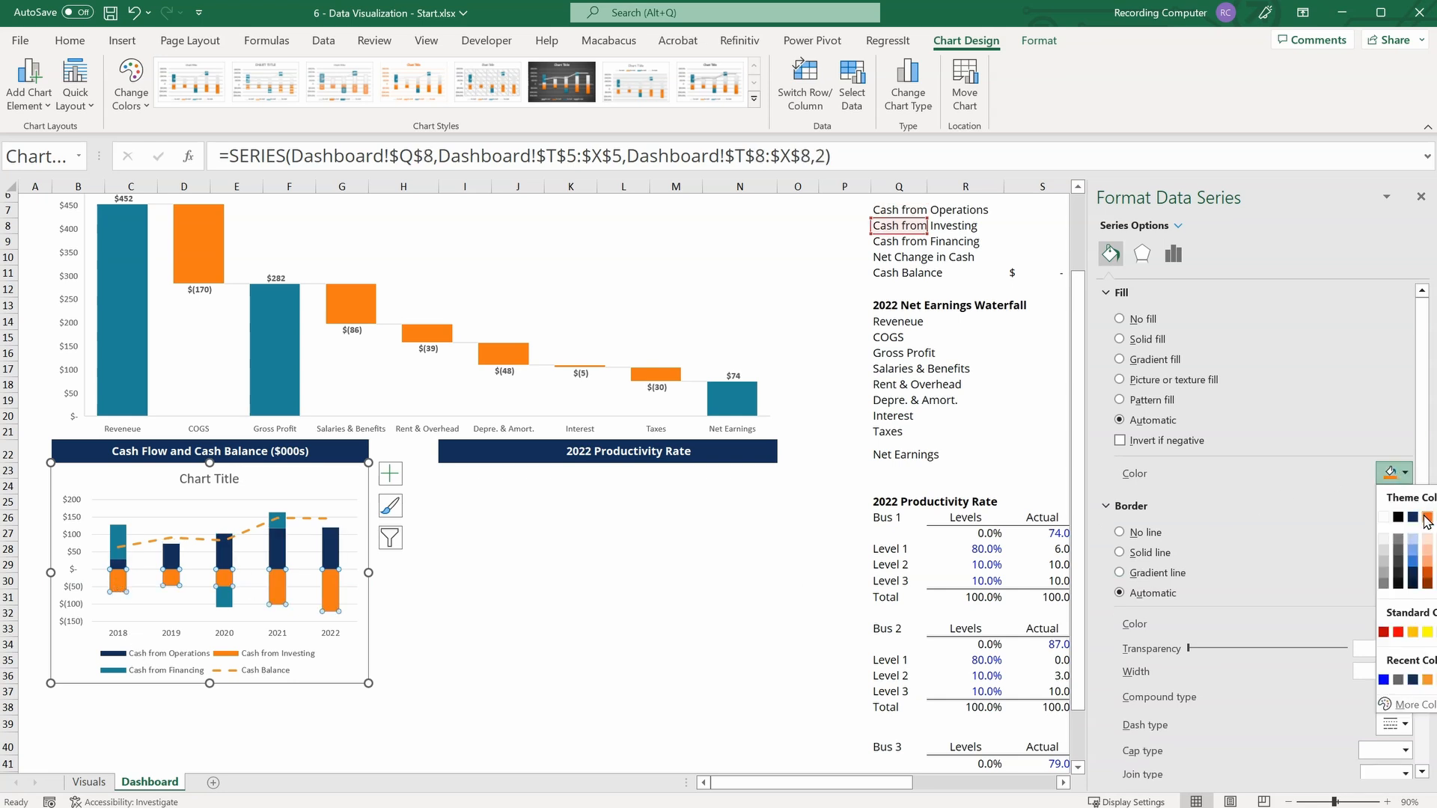
pyautogui.click(1425, 517)
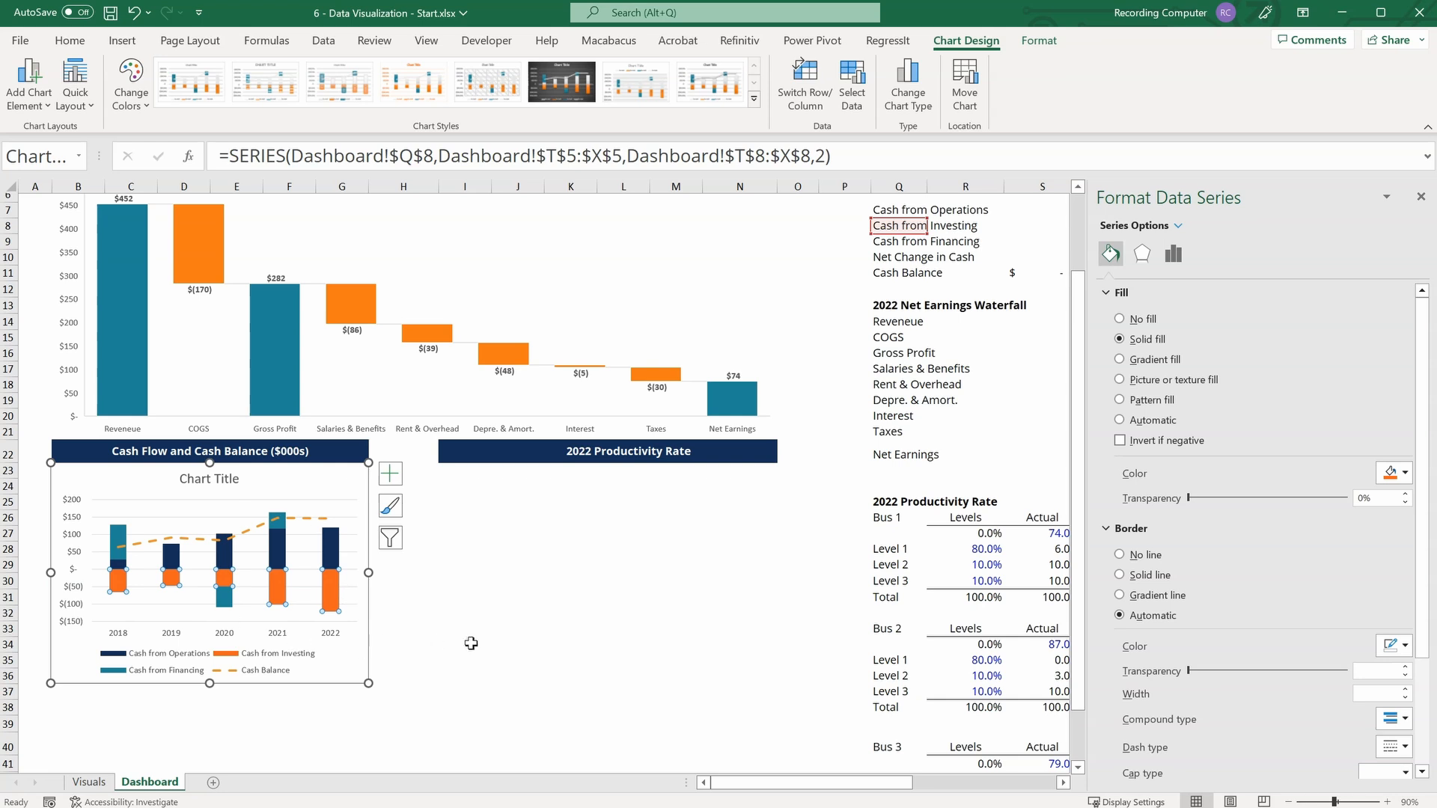
# Delete the chart title and the major gridlines from the cash flow chart.
pyautogui.click(199, 476)
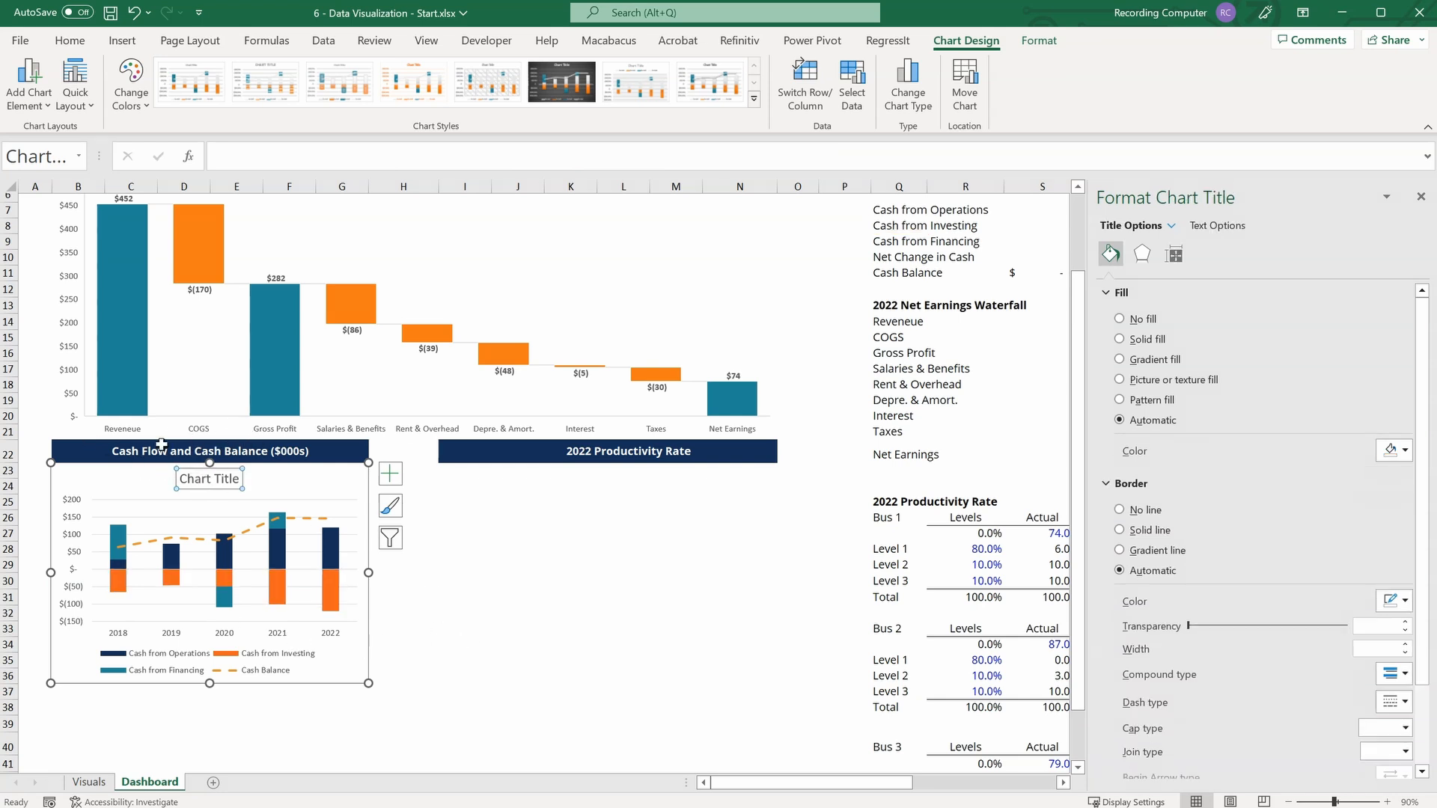
pyautogui.click(227, 489)
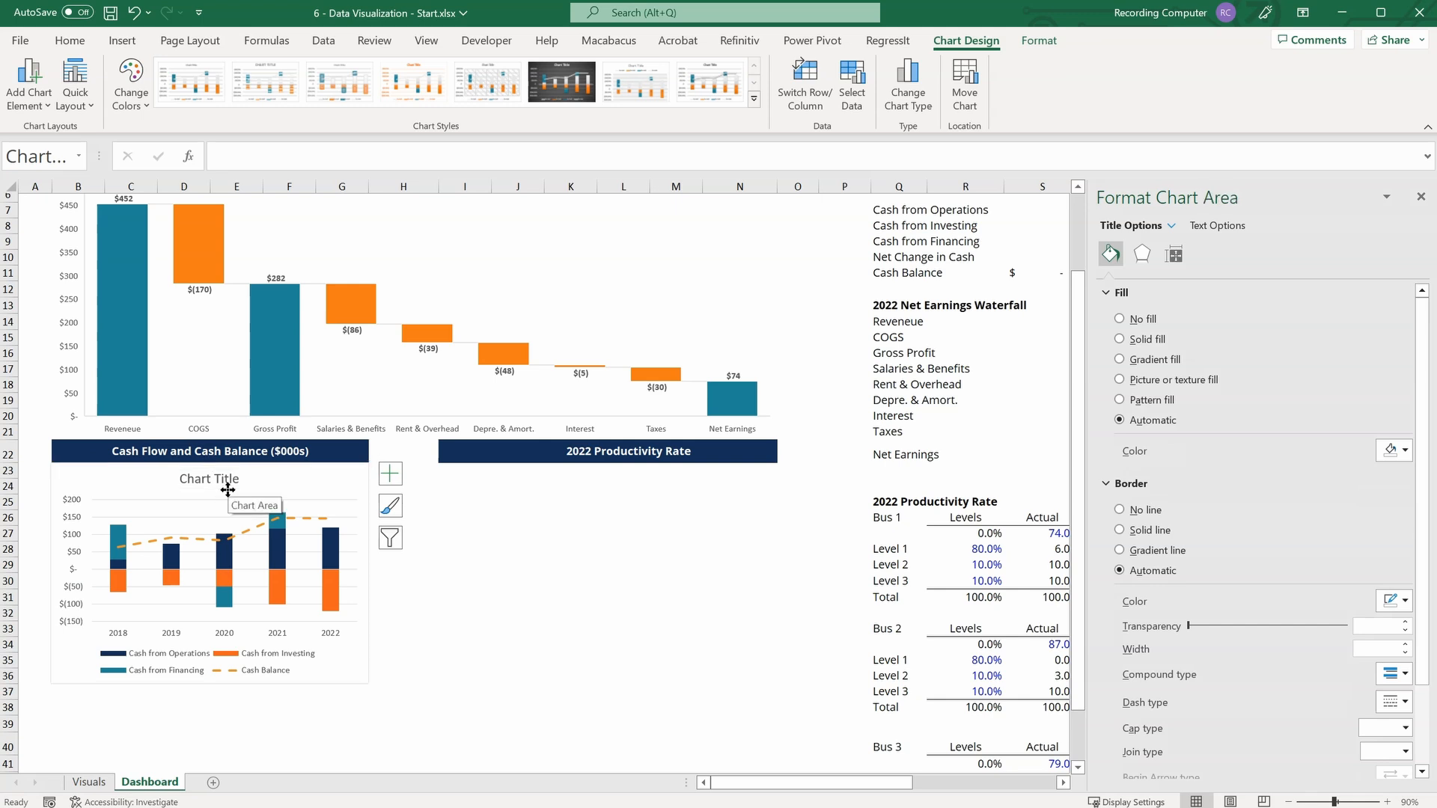
pyautogui.press('Delete')
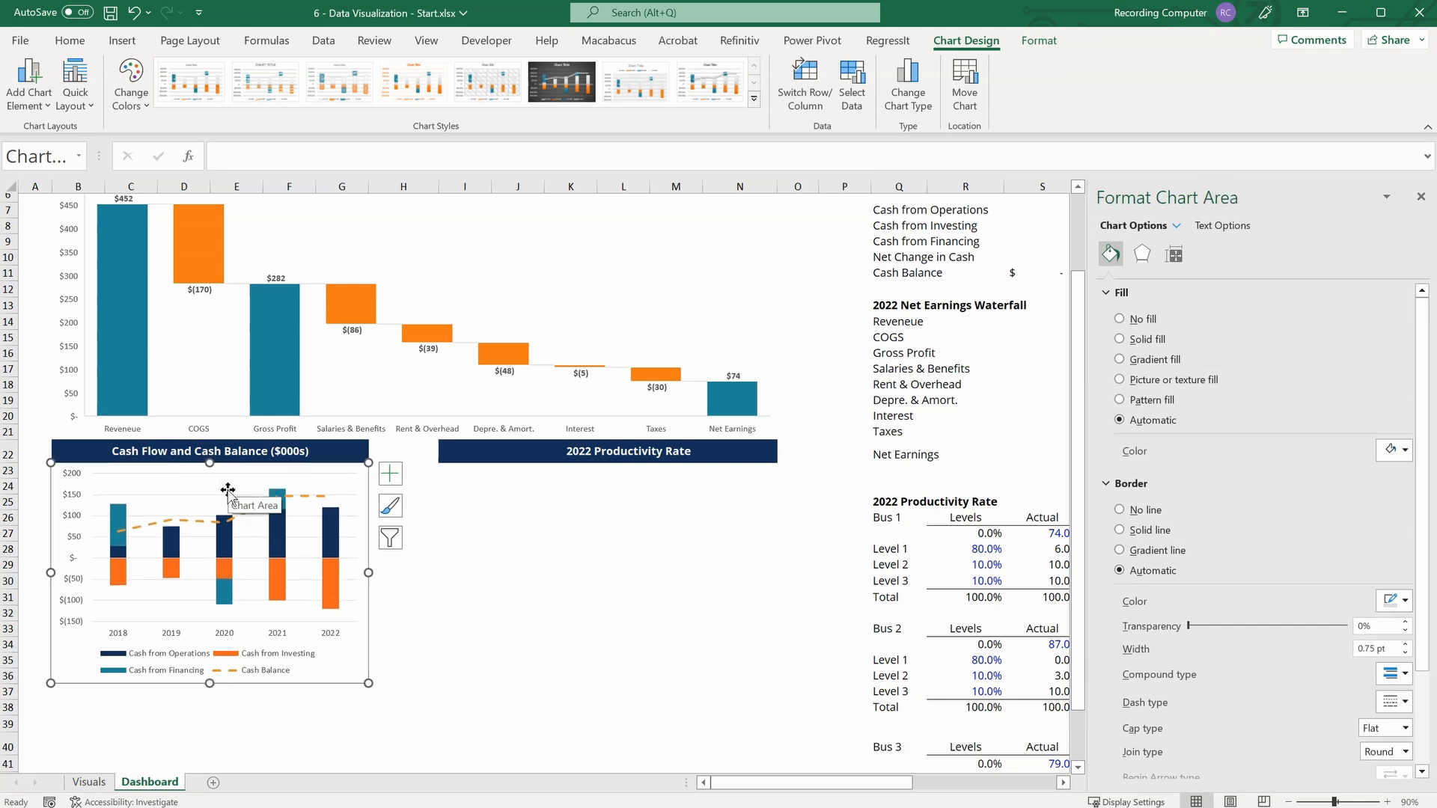
pyautogui.click(172, 479)
pyautogui.click(158, 495)
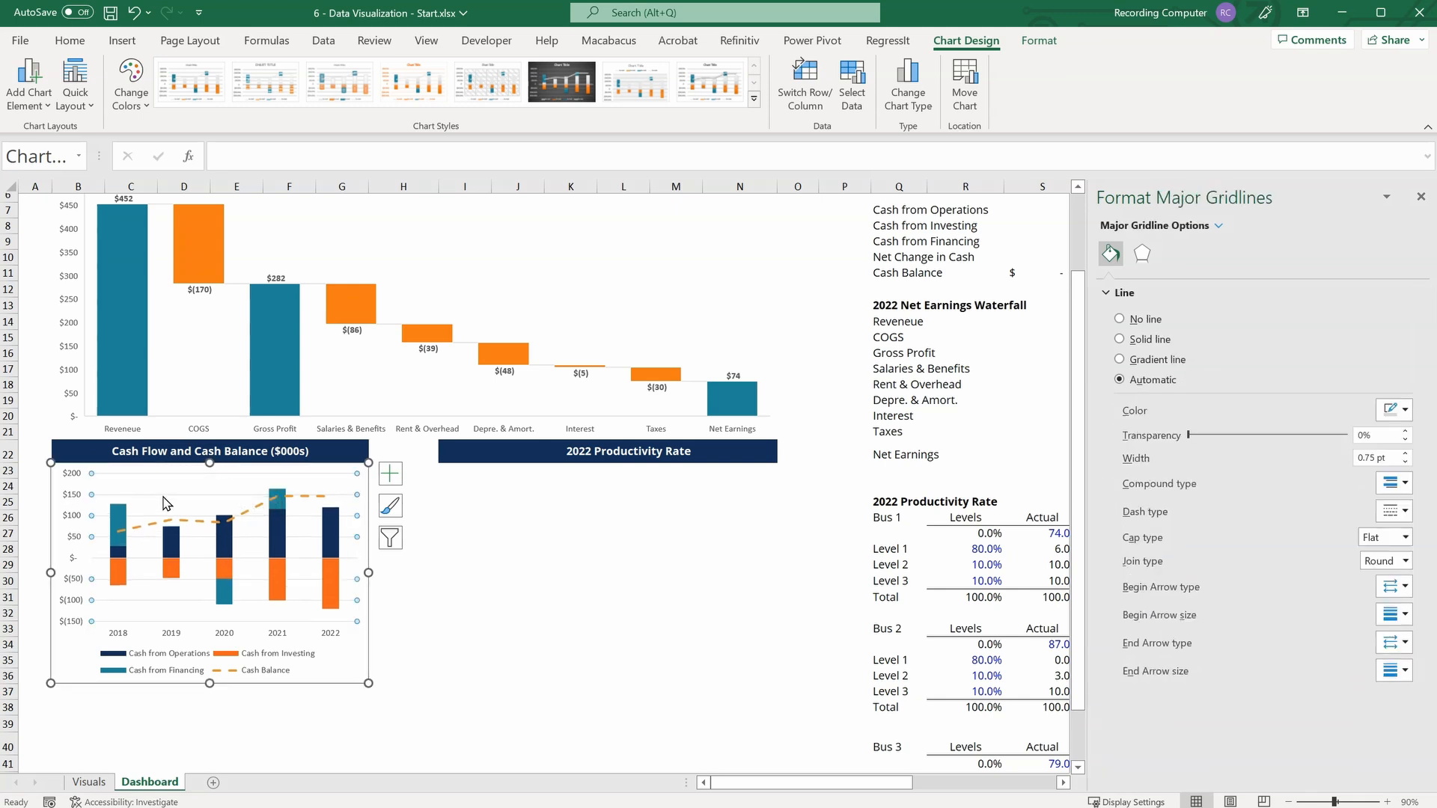
pyautogui.press('Delete')
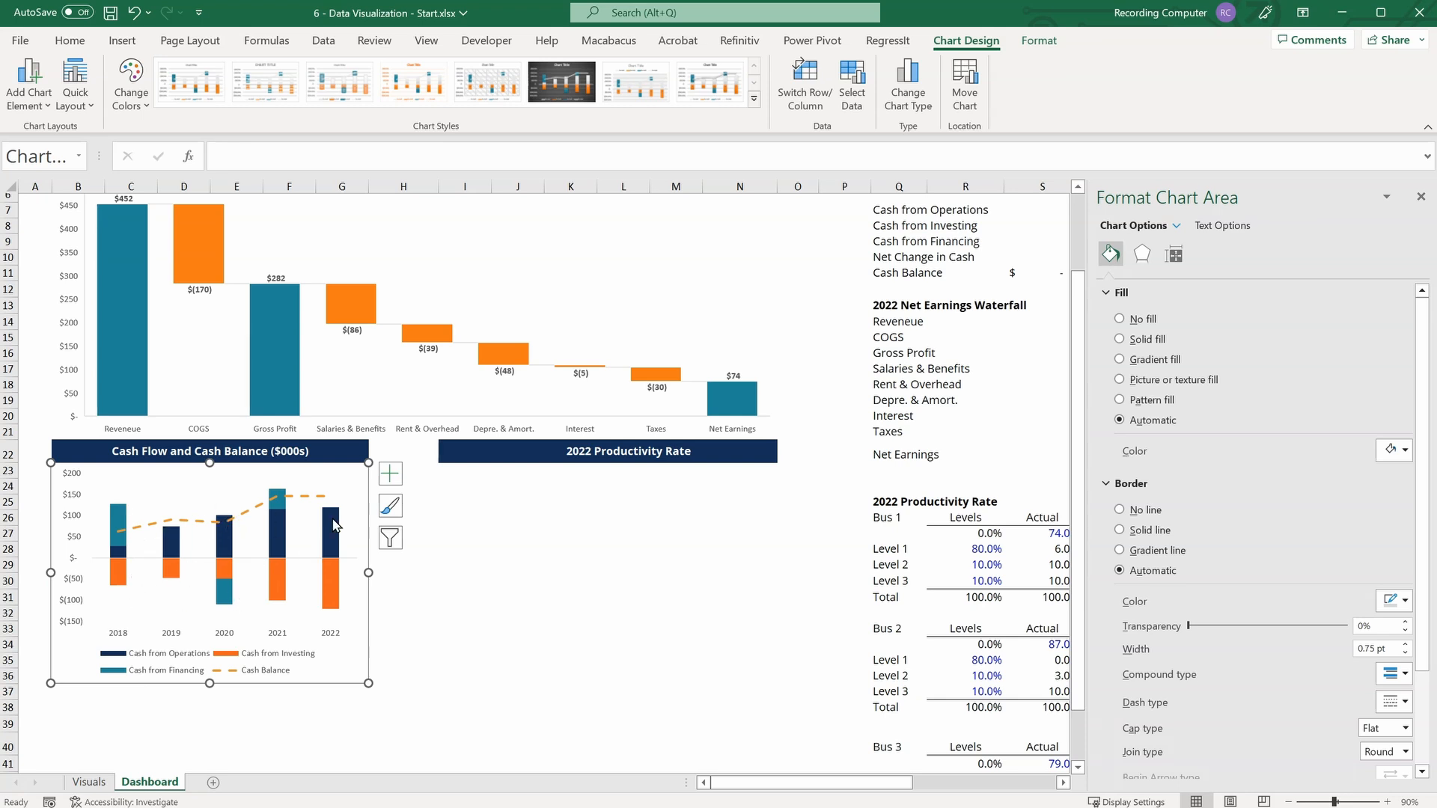
# Set the gap width of the columns in the cash flow chart to 75%.
pyautogui.click(143, 556)
pyautogui.click(120, 518)
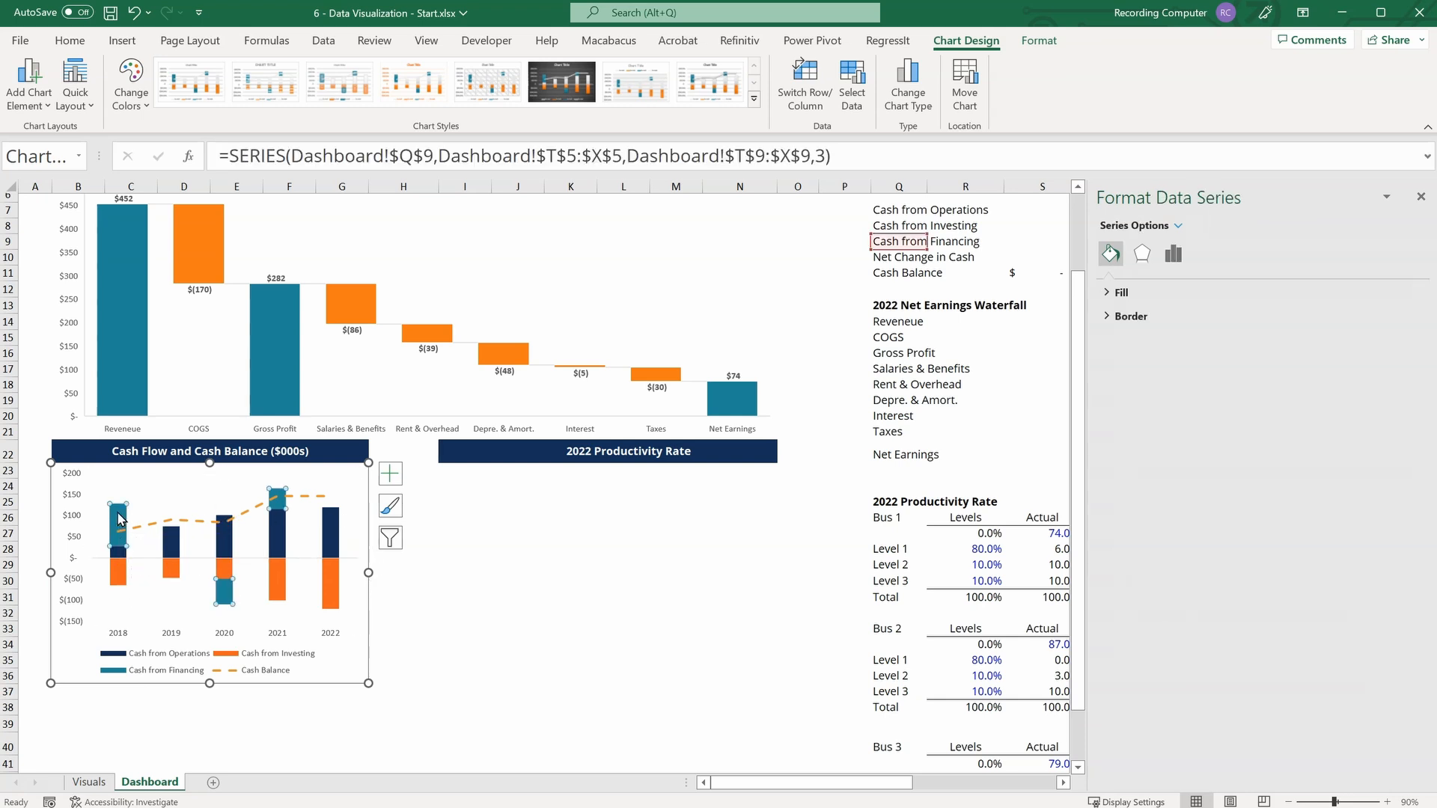
pyautogui.click(1176, 255)
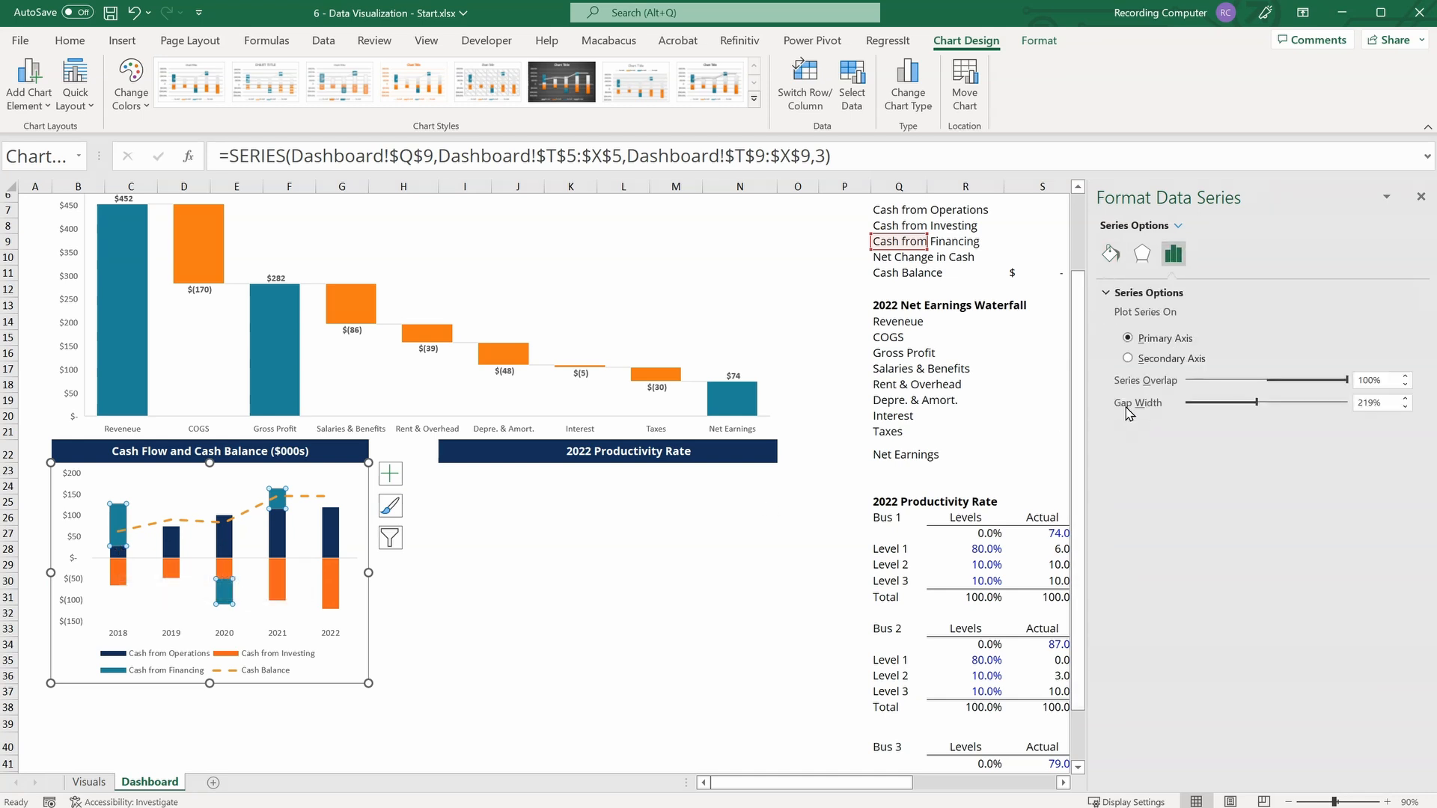
pyautogui.click(1381, 403)
pyautogui.write('75')
pyautogui.press('Return')
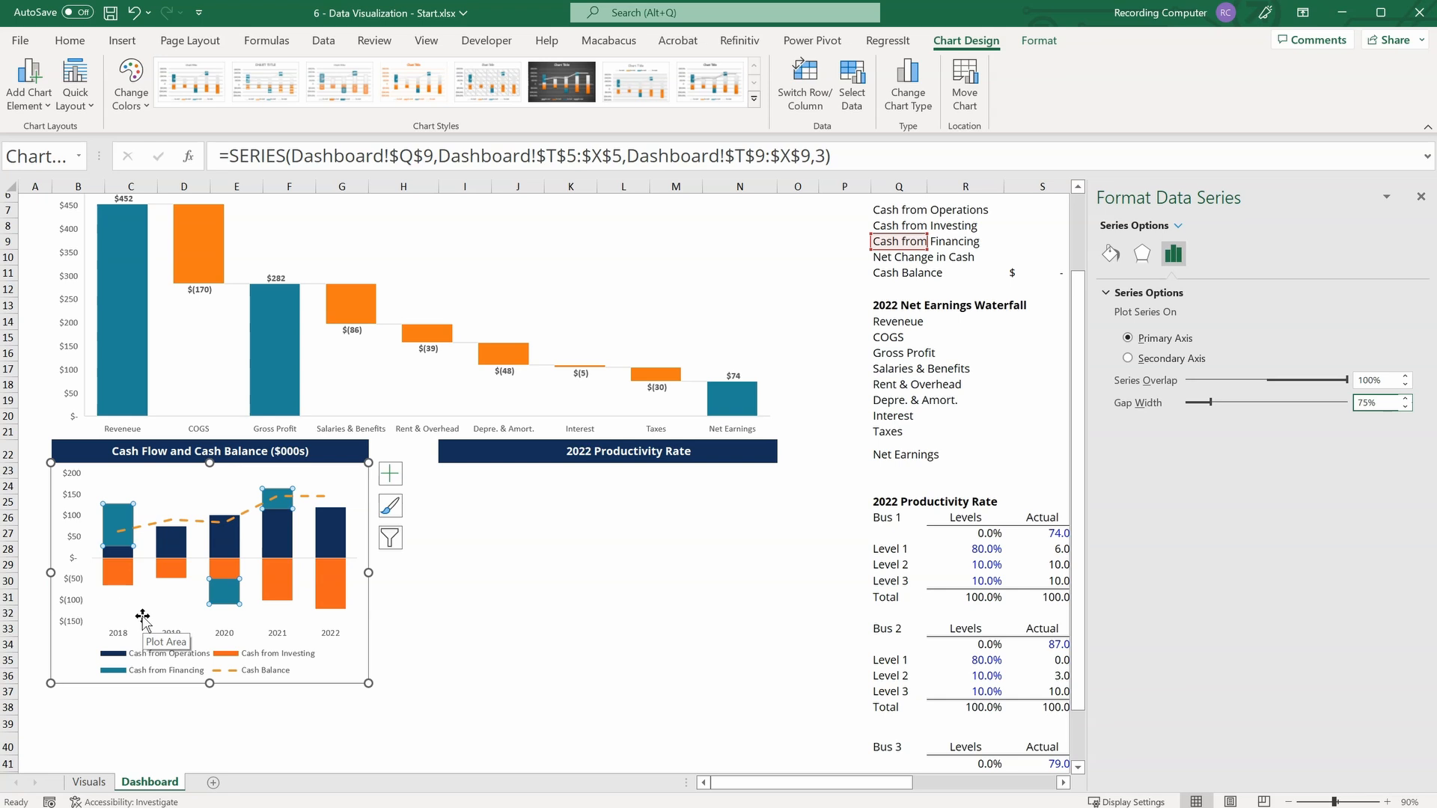
# Remove the border line around the cash flow chart area.
pyautogui.click(385, 628)
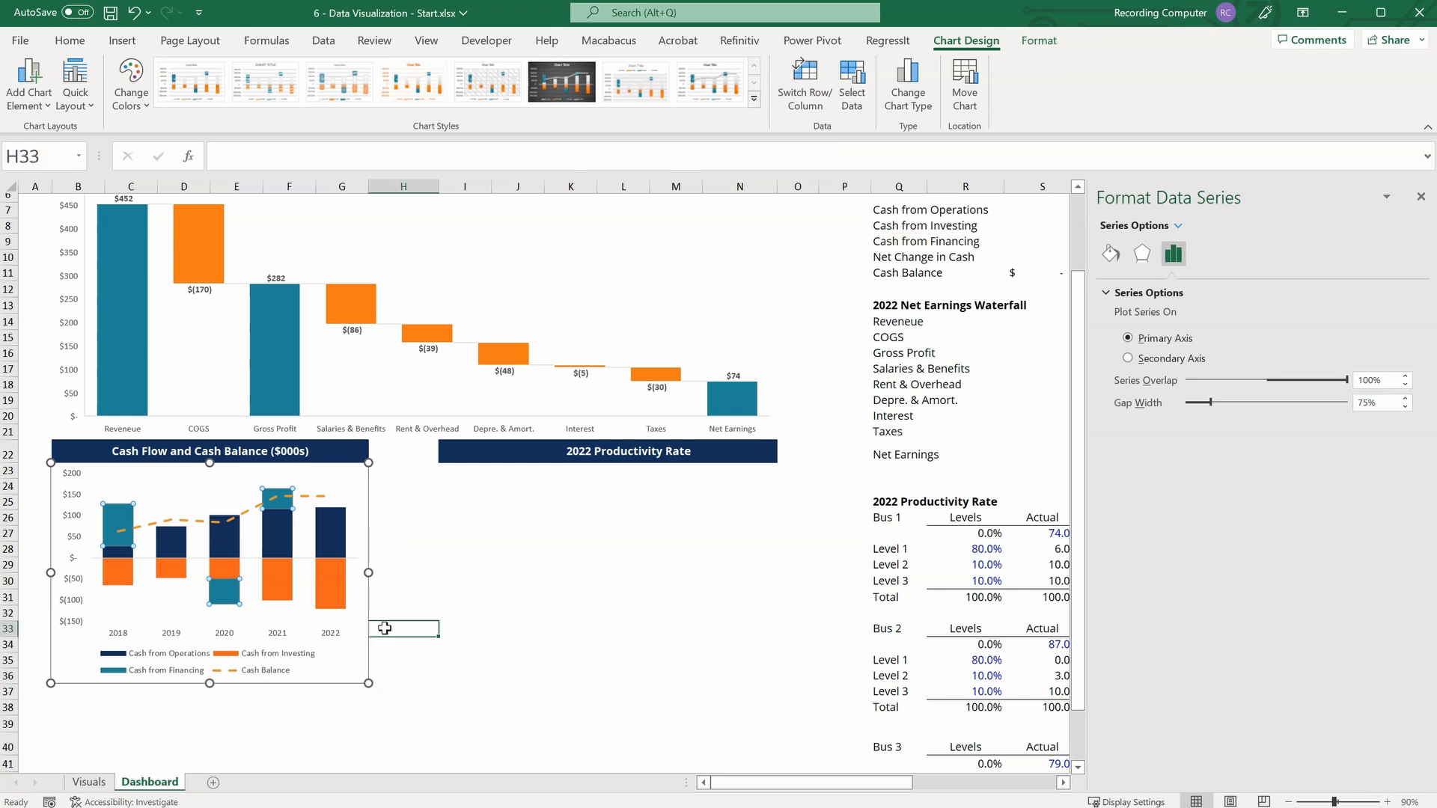
pyautogui.click(364, 540)
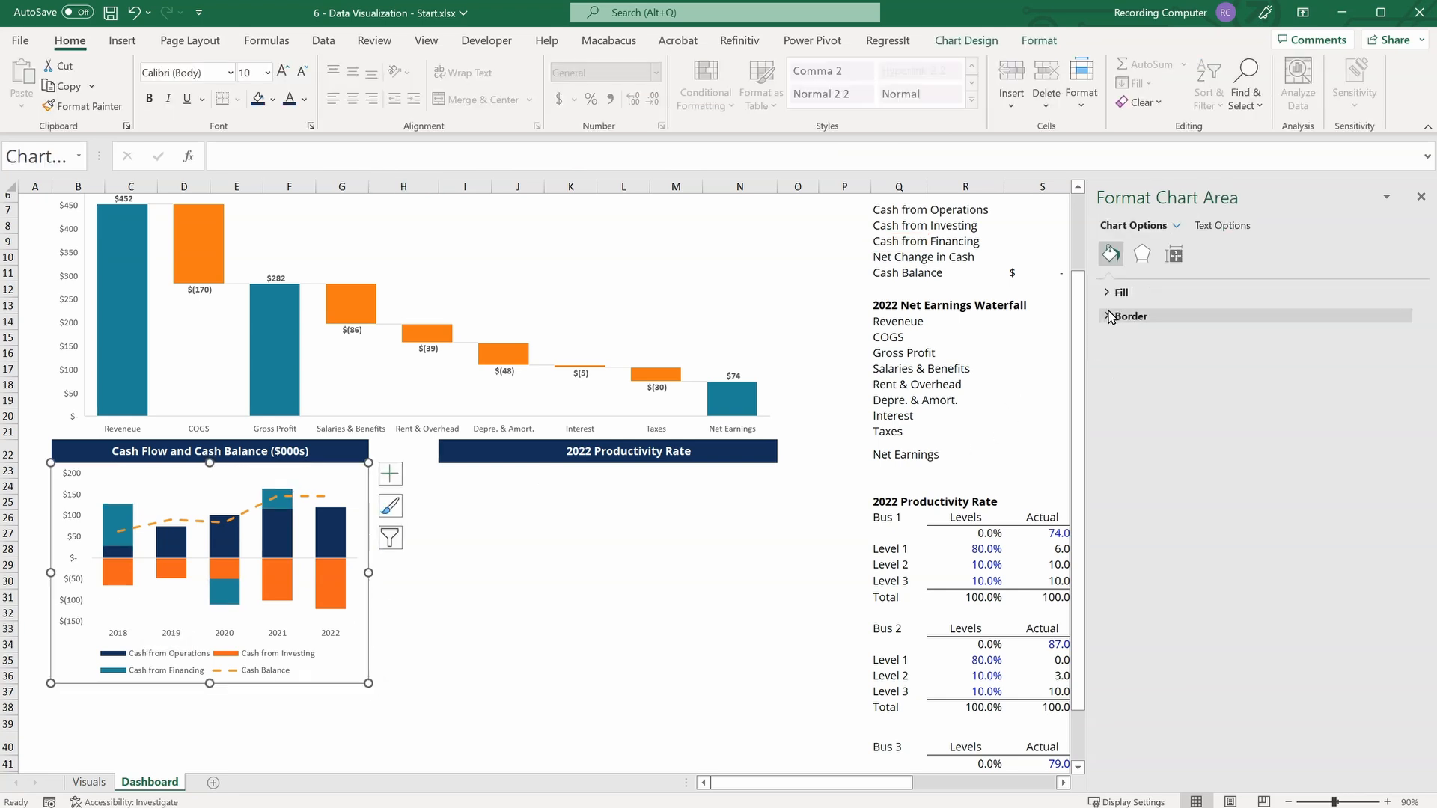
pyautogui.click(1111, 318)
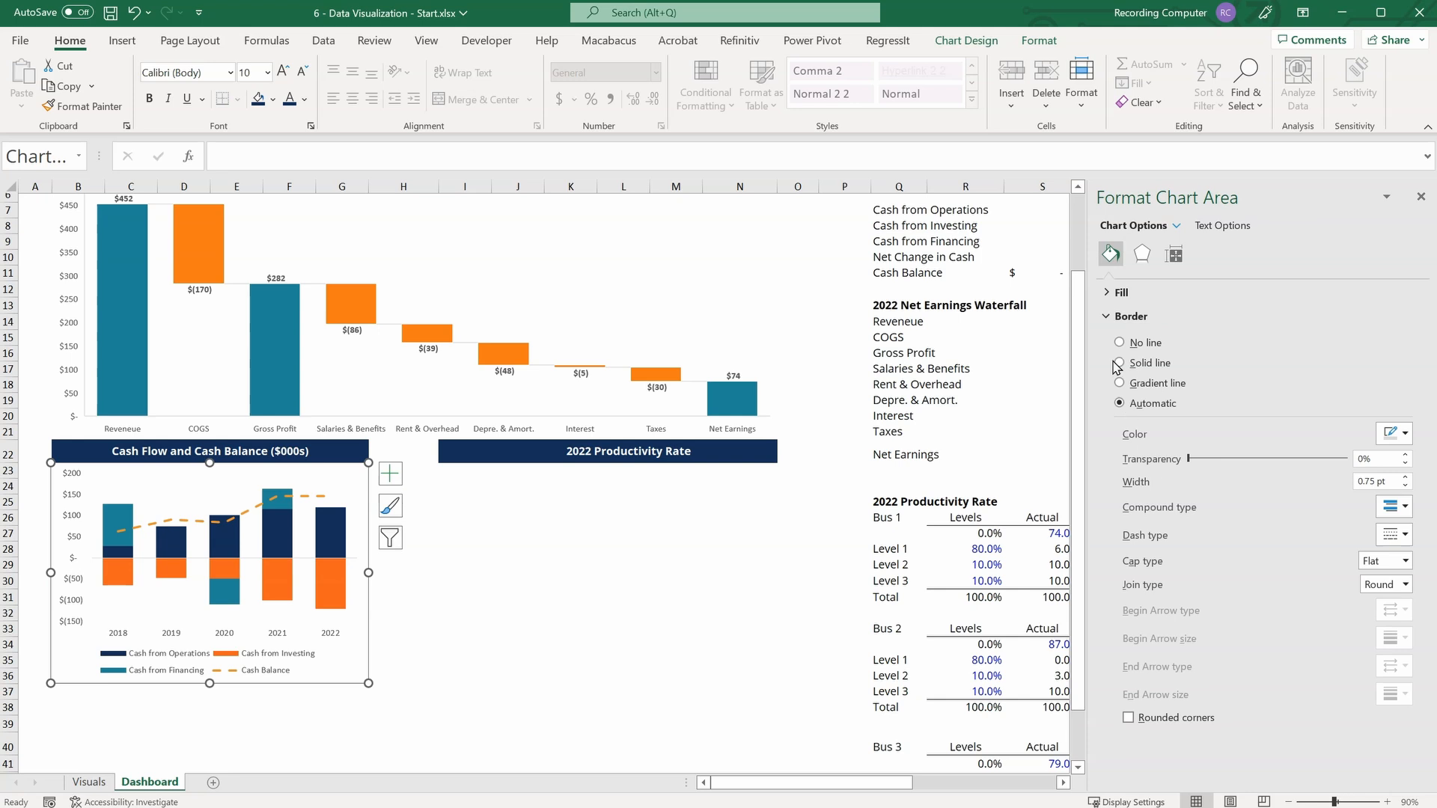
pyautogui.click(1120, 342)
pyautogui.click(382, 606)
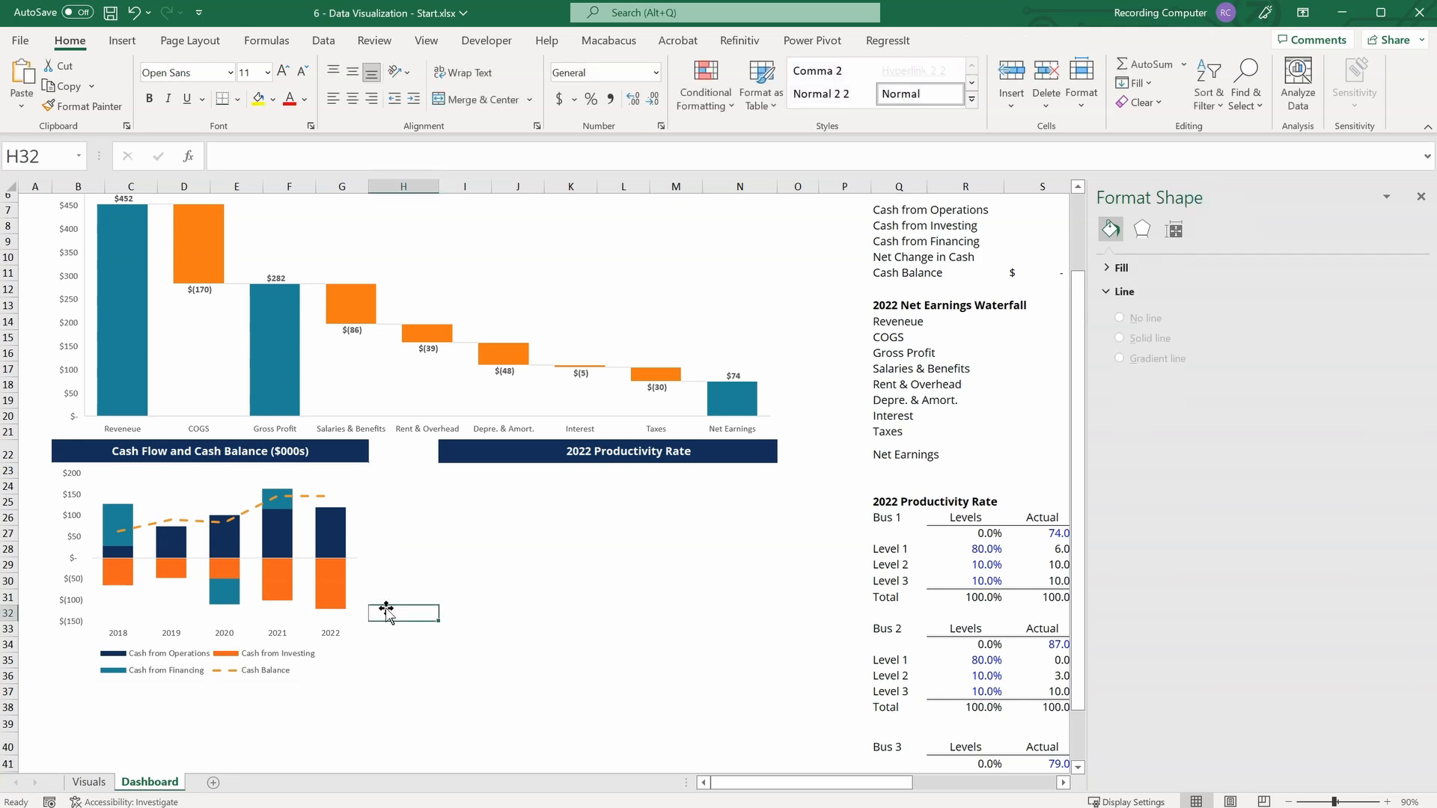
# Place the cash flow chart's legend at the top of the chart.
pyautogui.click(212, 674)
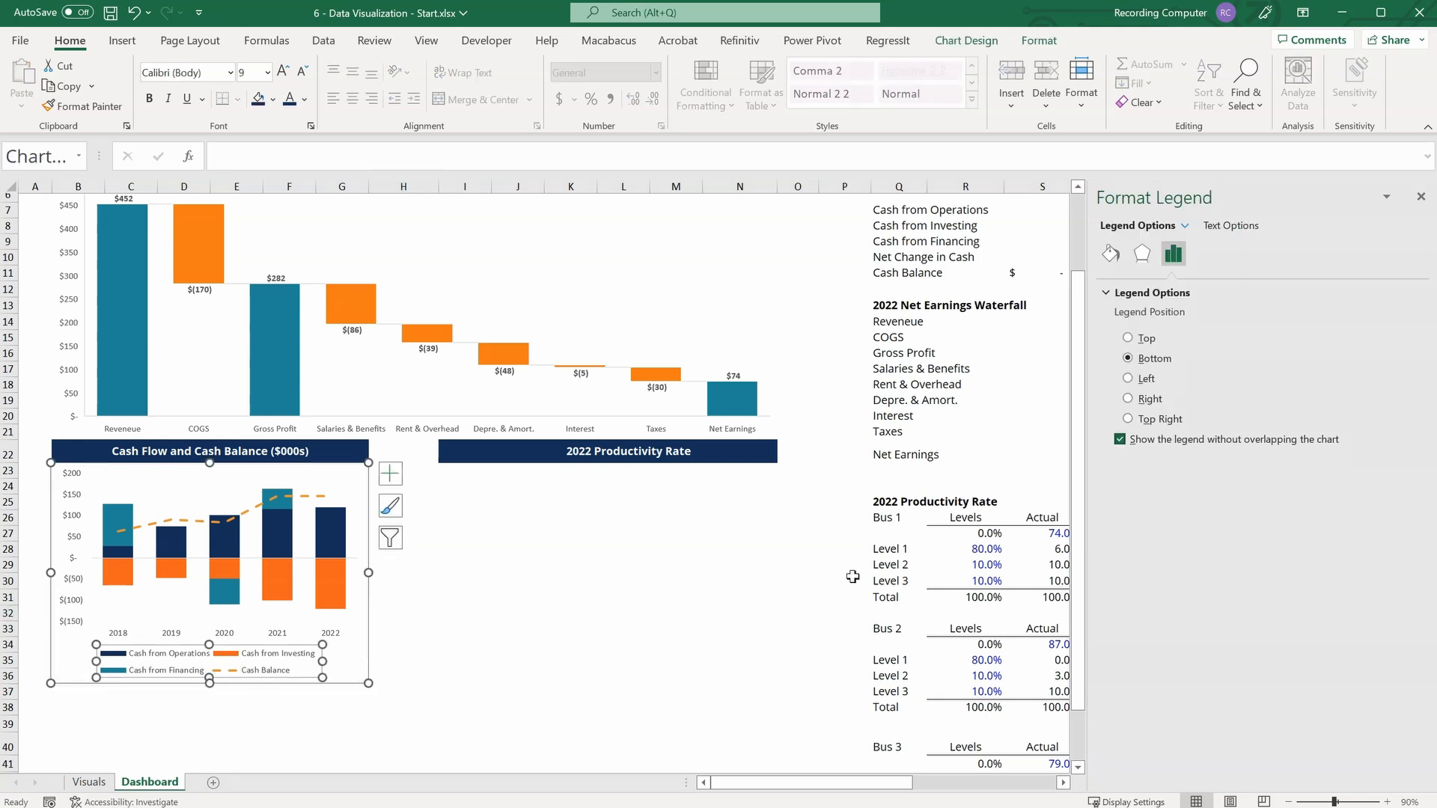
pyautogui.click(1128, 338)
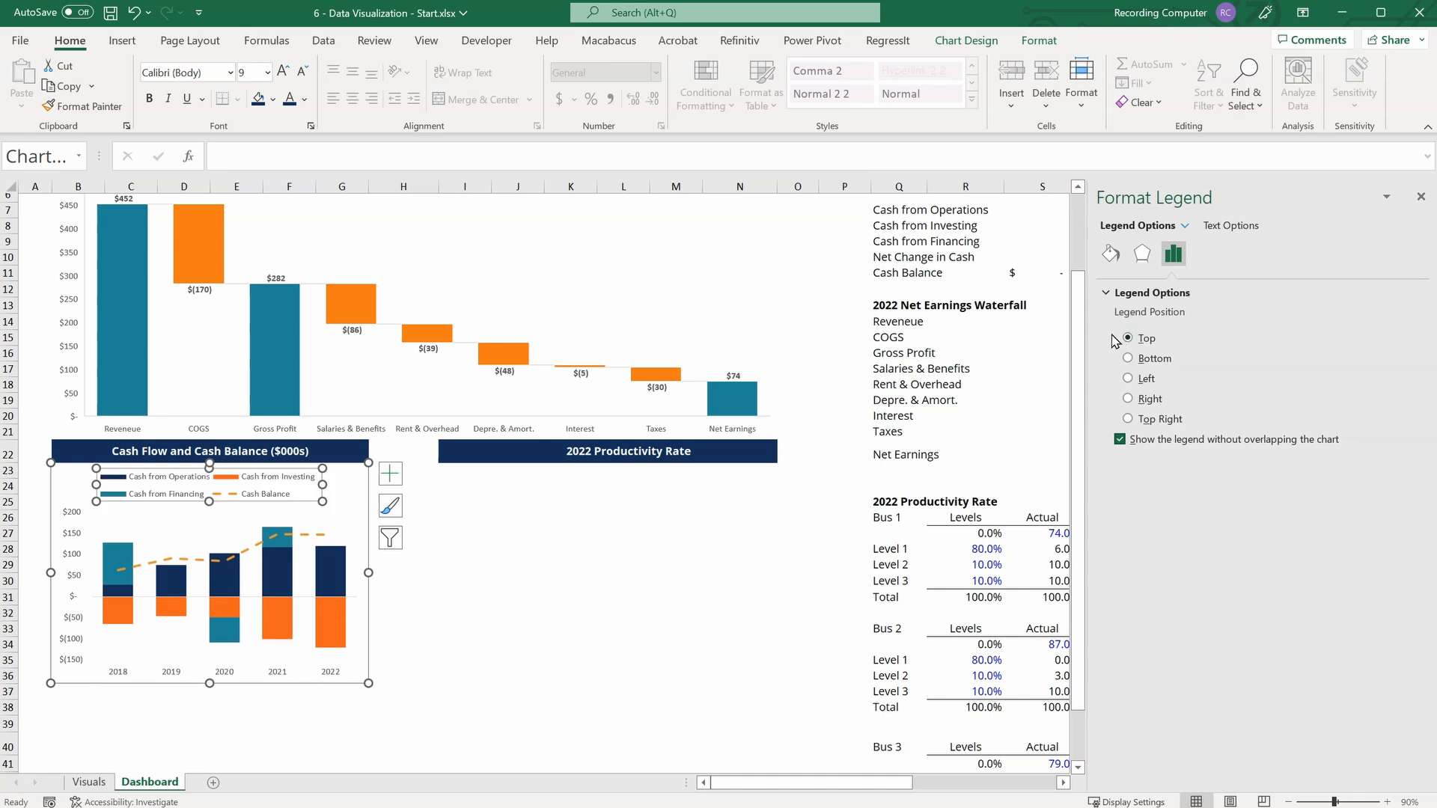
pyautogui.click(446, 651)
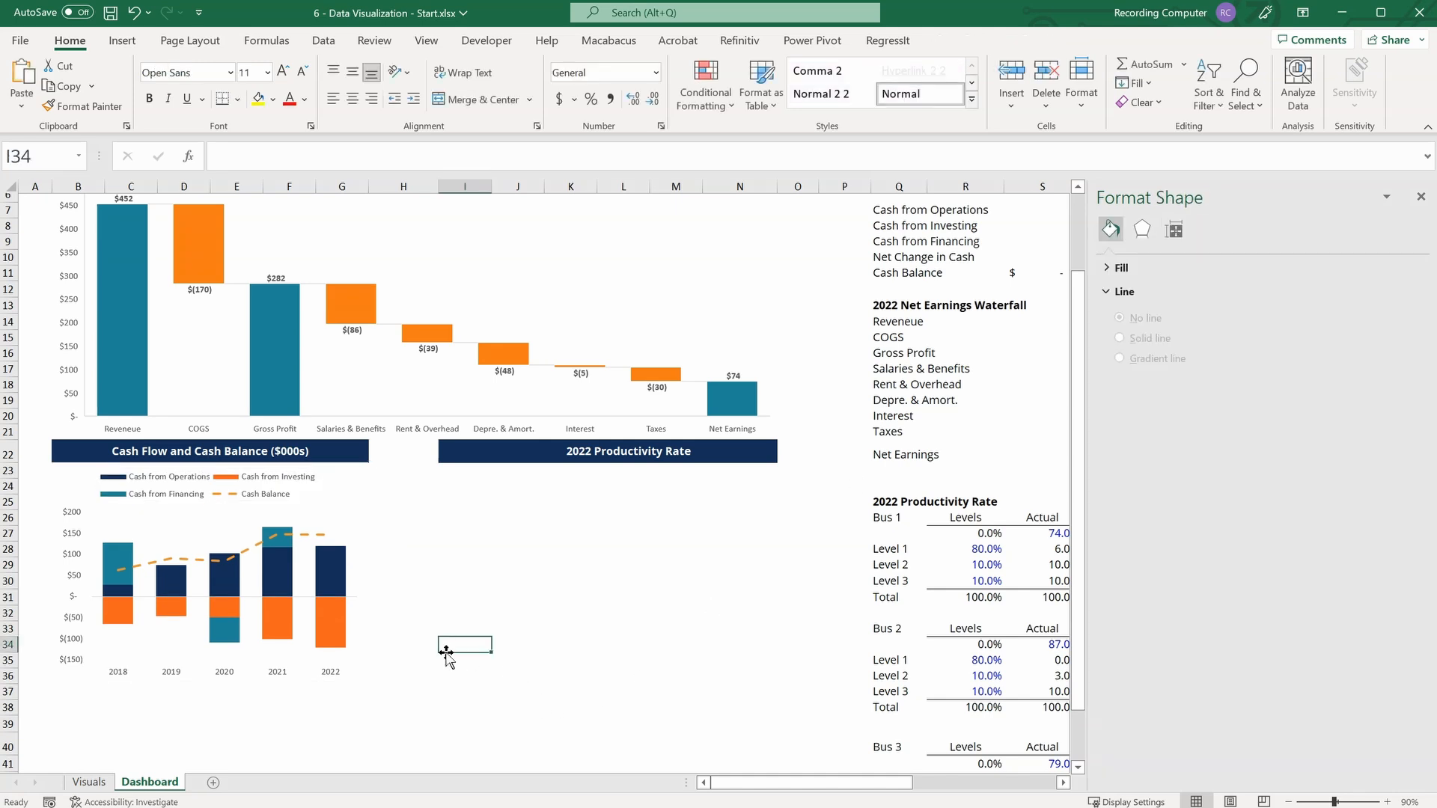
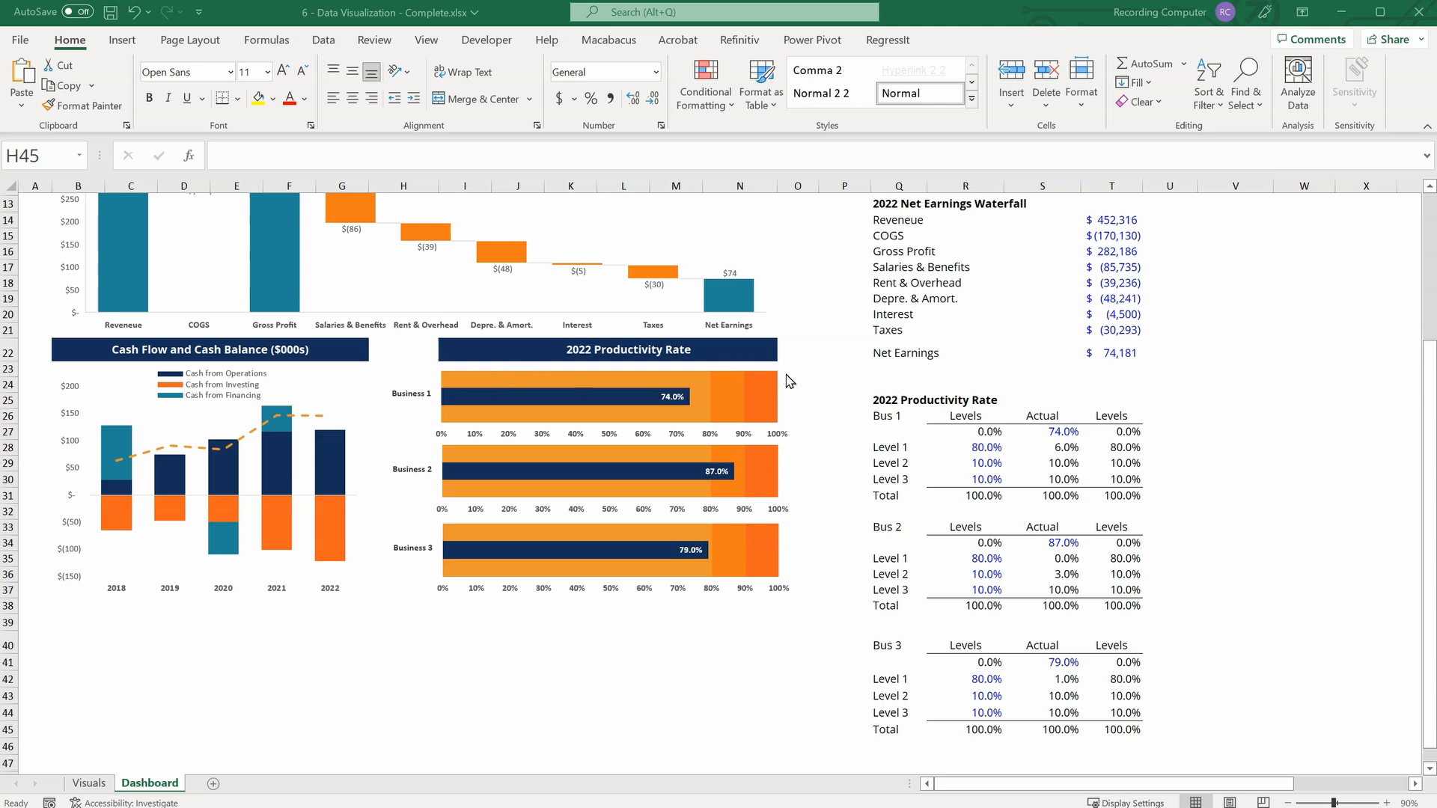
# Insert a 2-D stacked bar chart from the Bus 1 levels and actual values in R27:T30.
pyautogui.moveTo(738, 376)
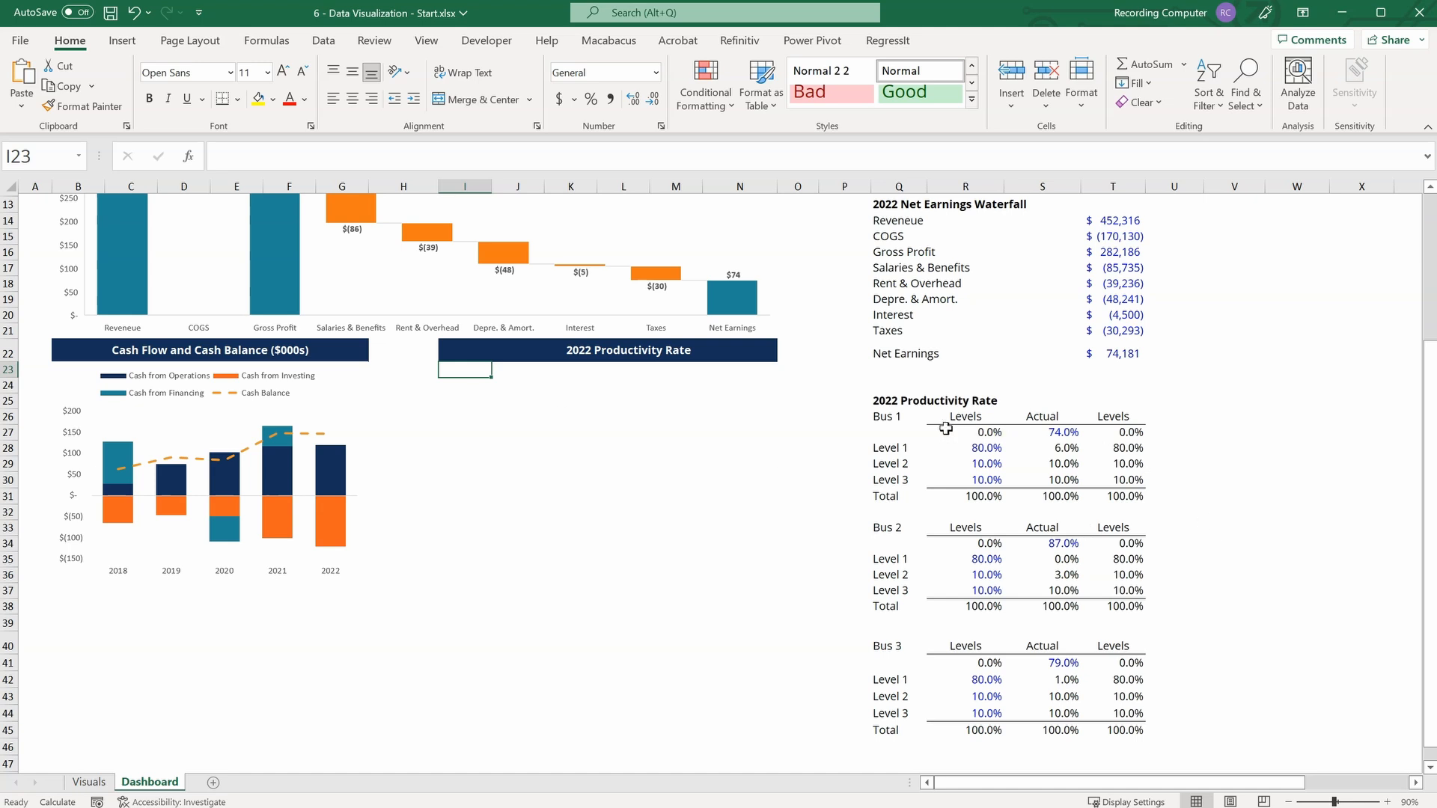
pyautogui.moveTo(957, 431); pyautogui.dragTo(1123, 479)
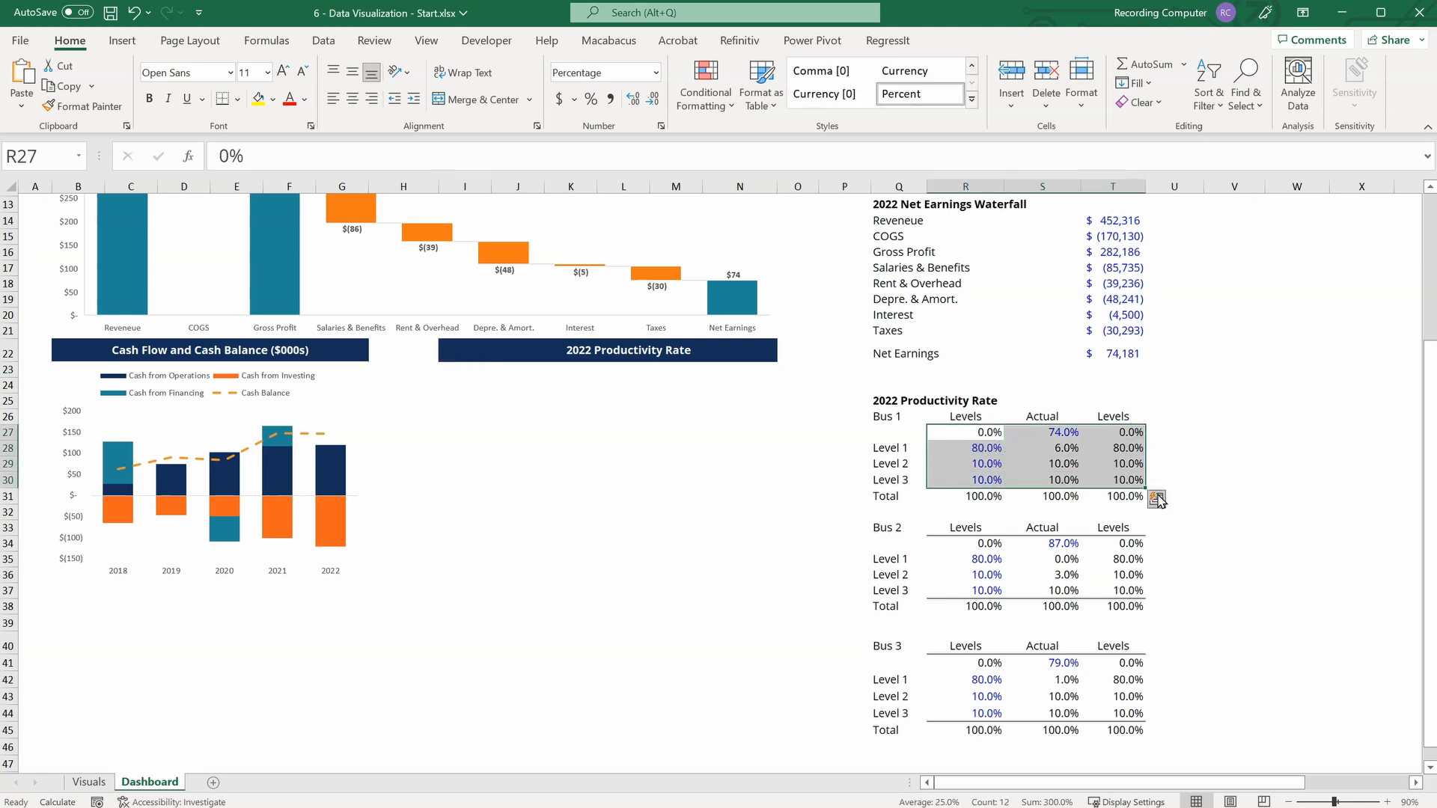
pyautogui.click(124, 40)
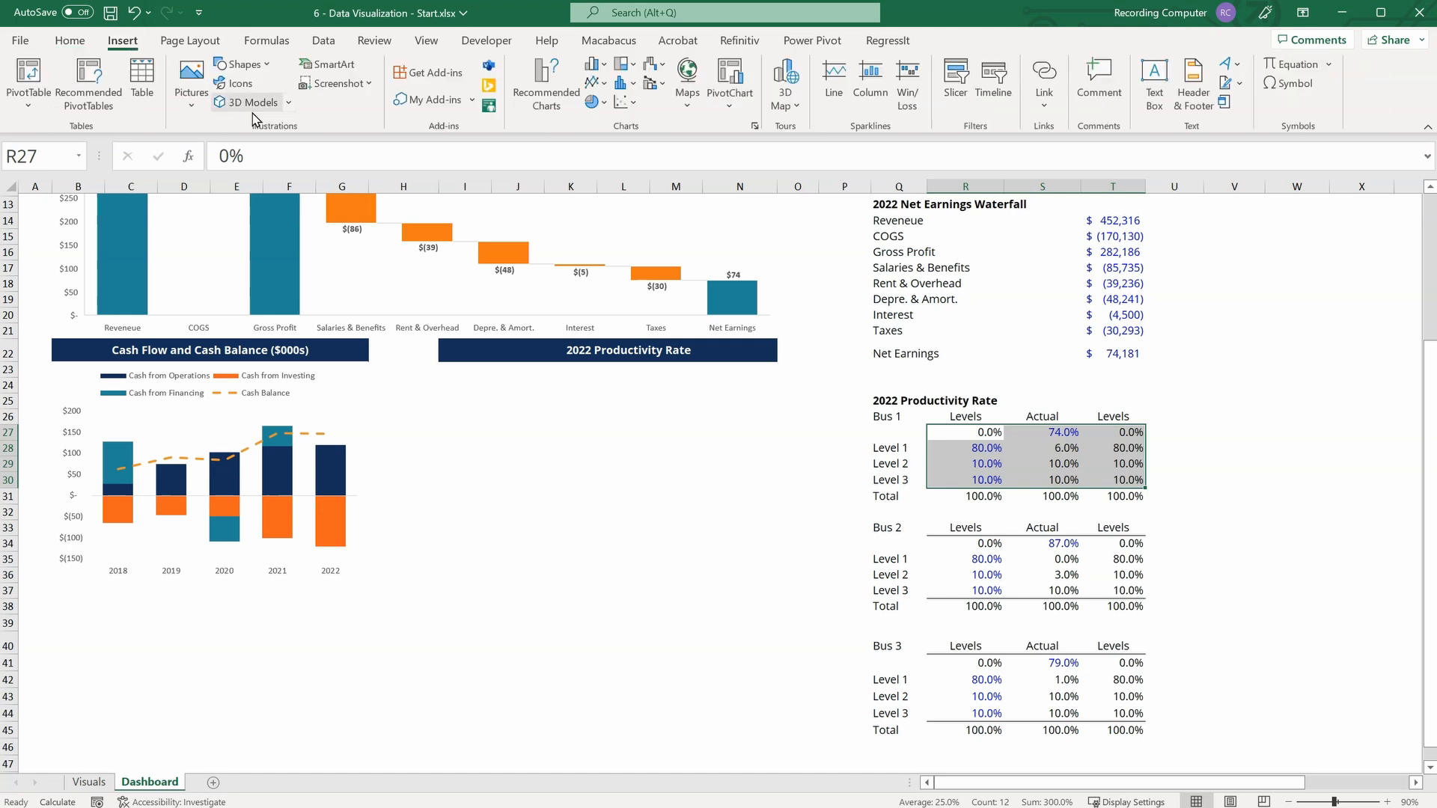
pyautogui.click(607, 68)
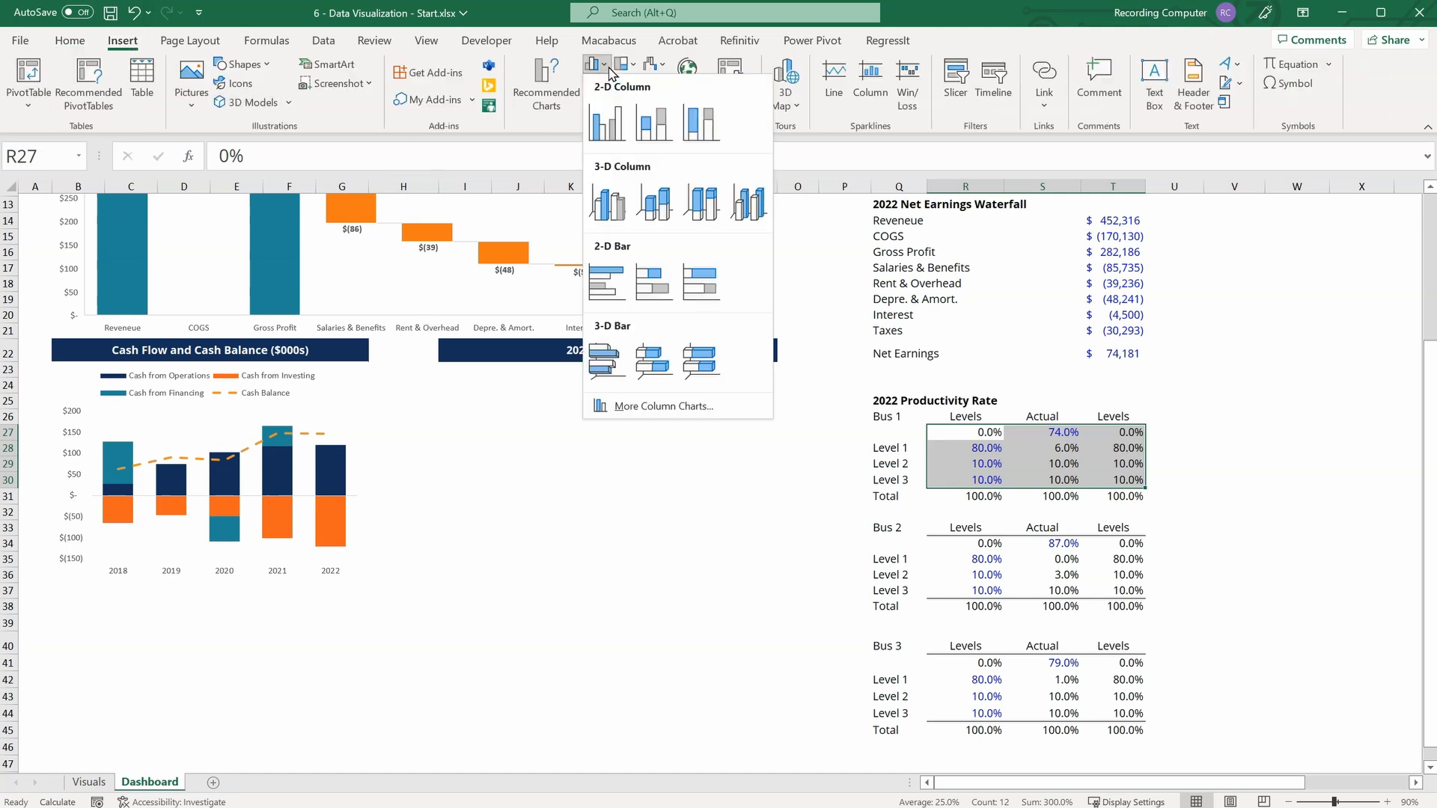
pyautogui.click(654, 291)
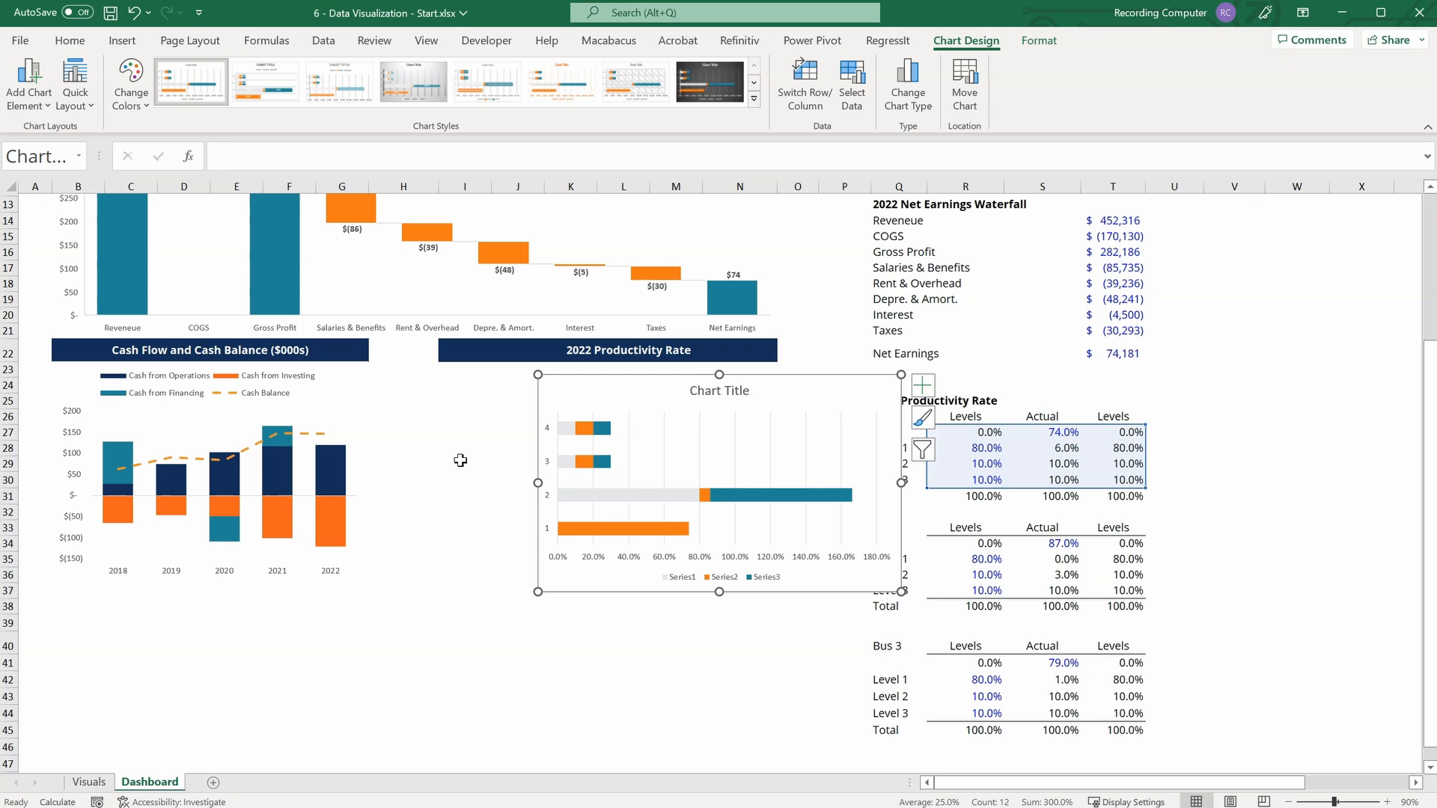
# Switch the bar chart's rows and columns, and fit the chart to the width of the 2022 Productivity Rate heading directly beneath it.
pyautogui.click(821, 109)
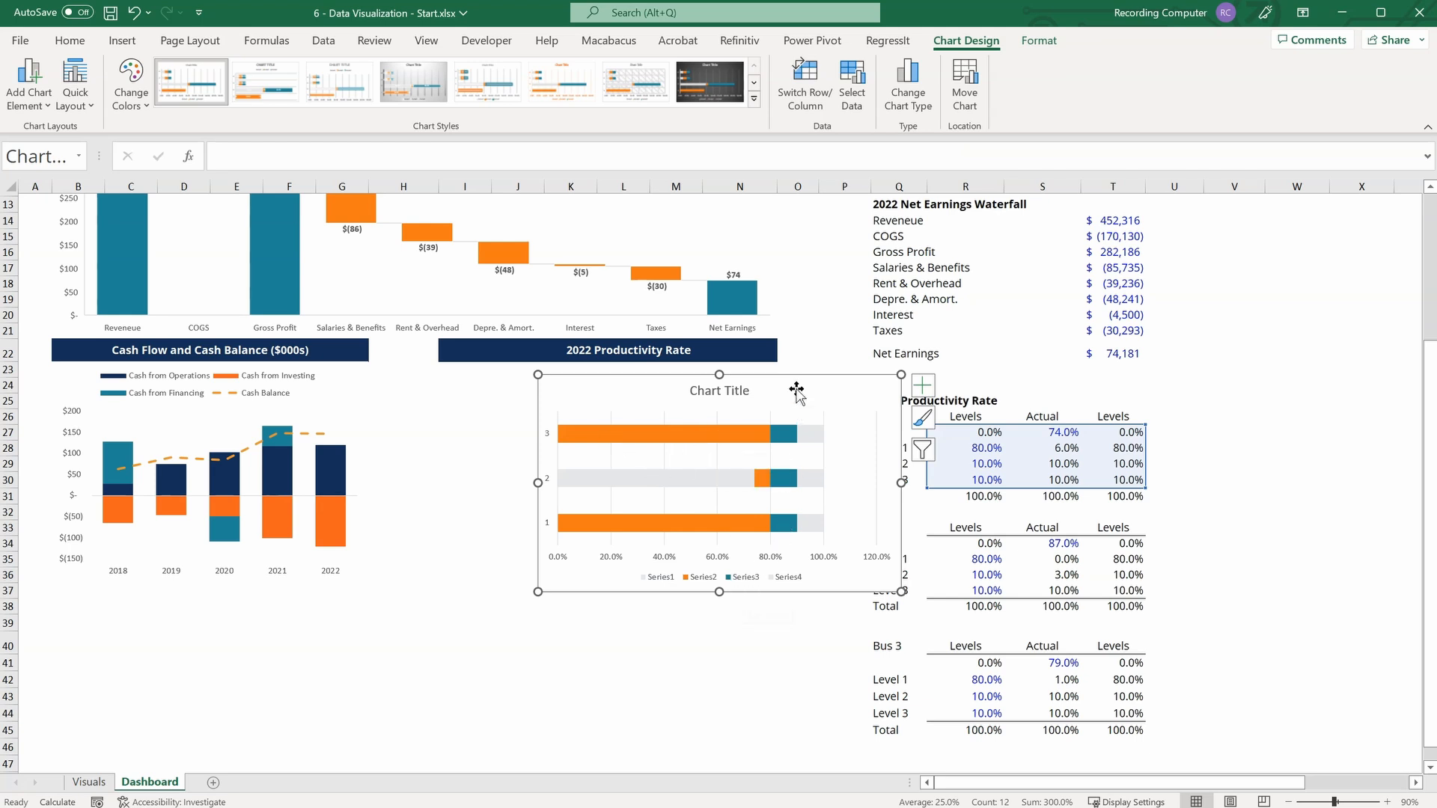
pyautogui.moveTo(766, 390); pyautogui.dragTo(696, 374)
pyautogui.moveTo(802, 579)
pyautogui.mouseDown()
pyautogui.moveTo(775, 569)
pyautogui.moveTo(776, 582)
pyautogui.mouseUp()
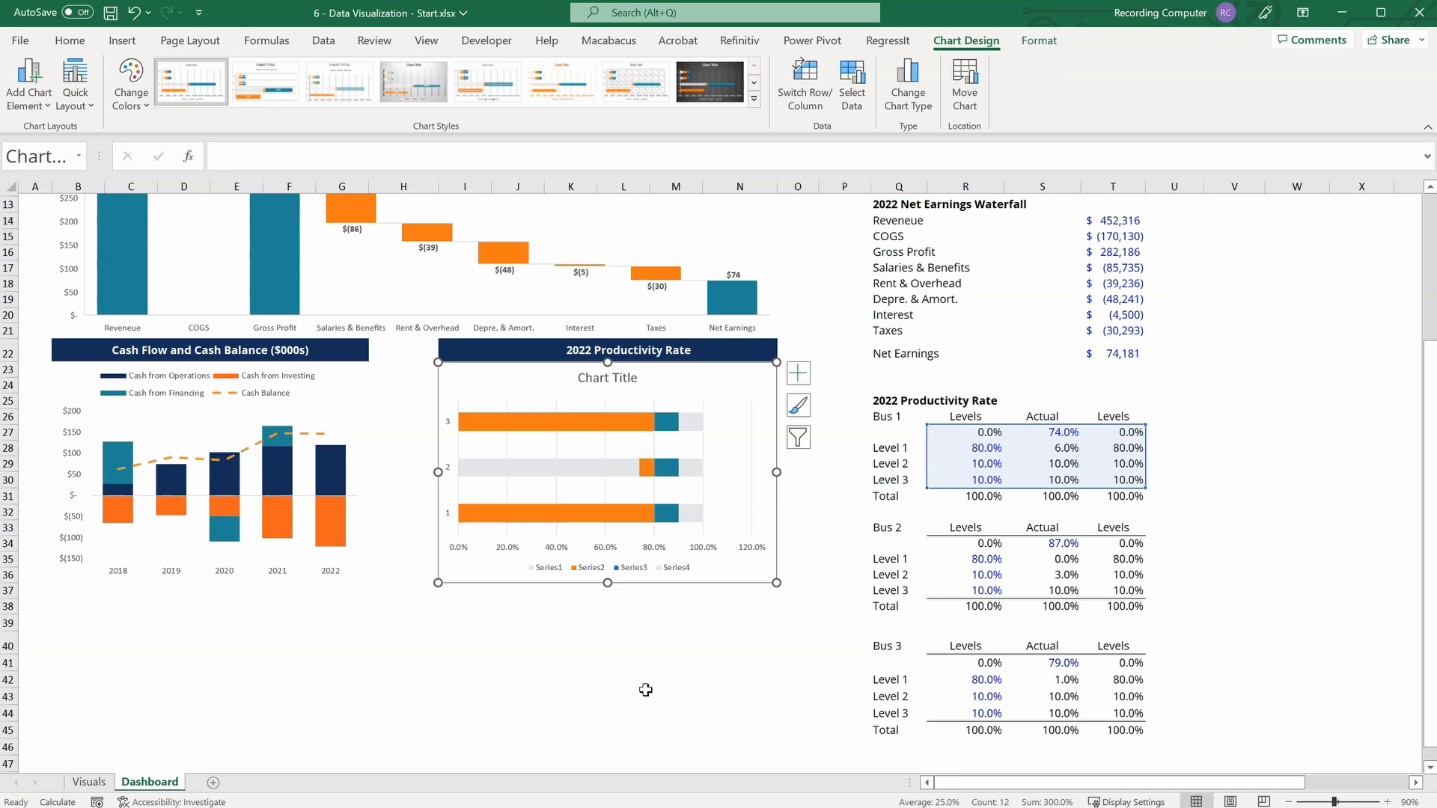
# Fill Series 2 of the productivity chart with the light orange theme colour.
pyautogui.click(558, 428)
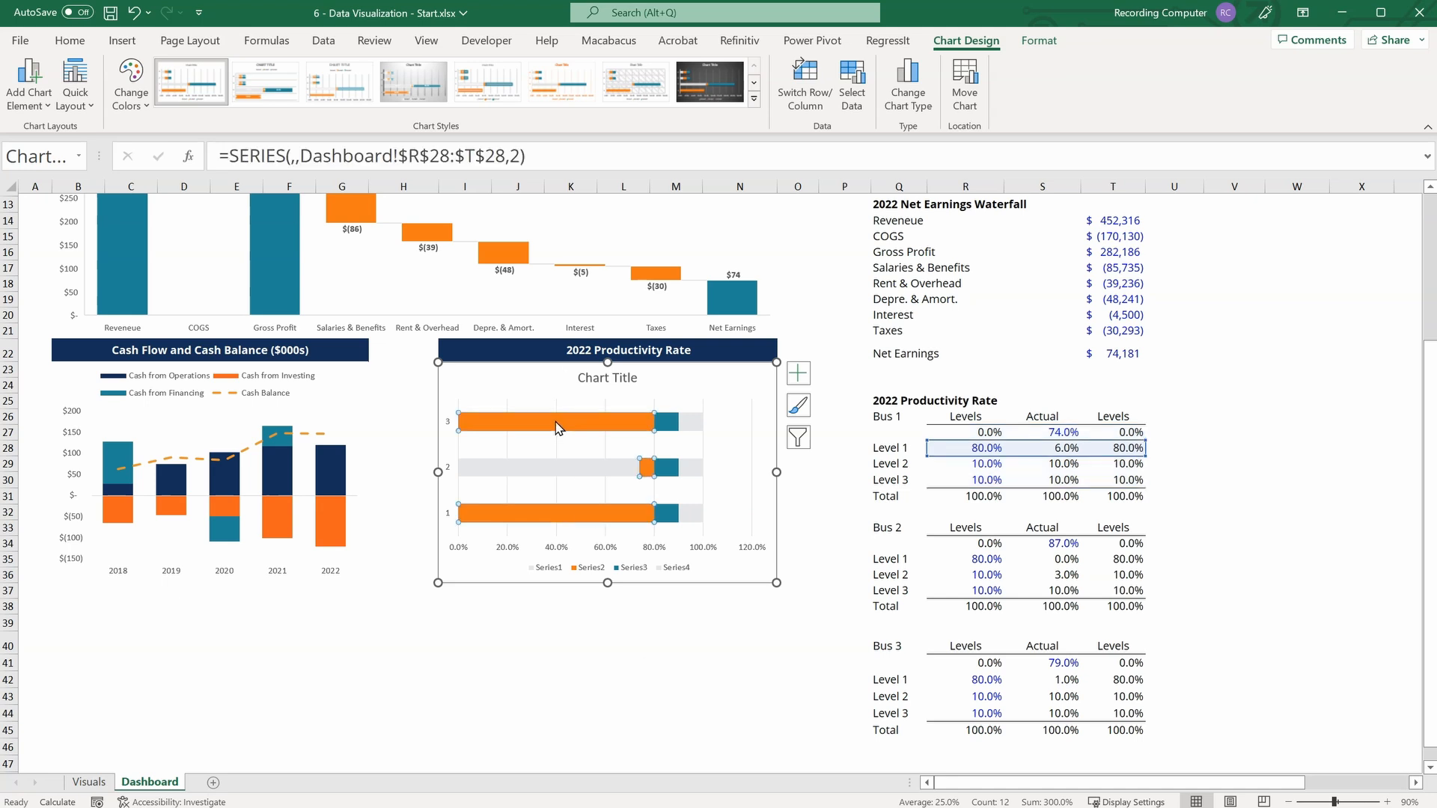
pyautogui.rightClick(636, 428)
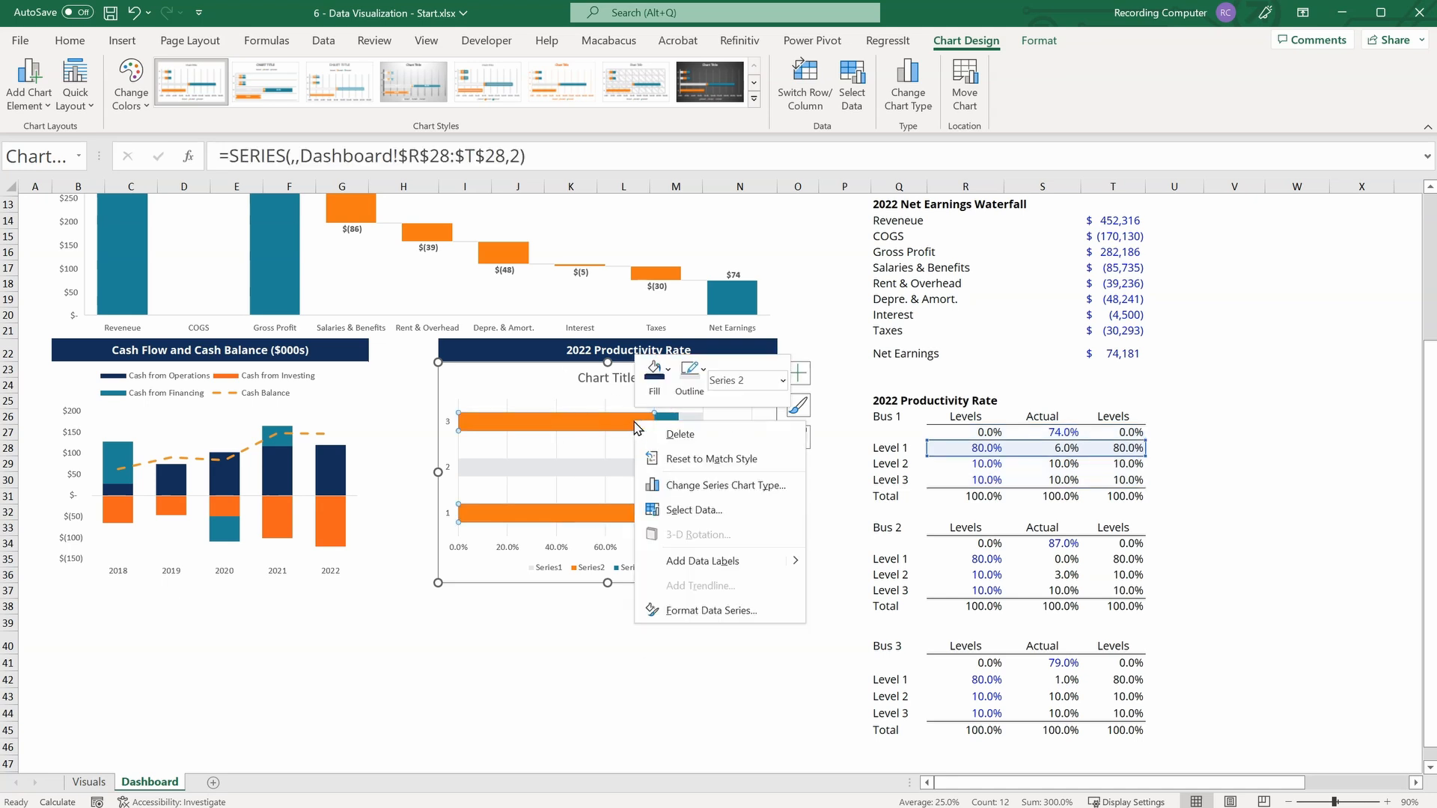
pyautogui.click(654, 372)
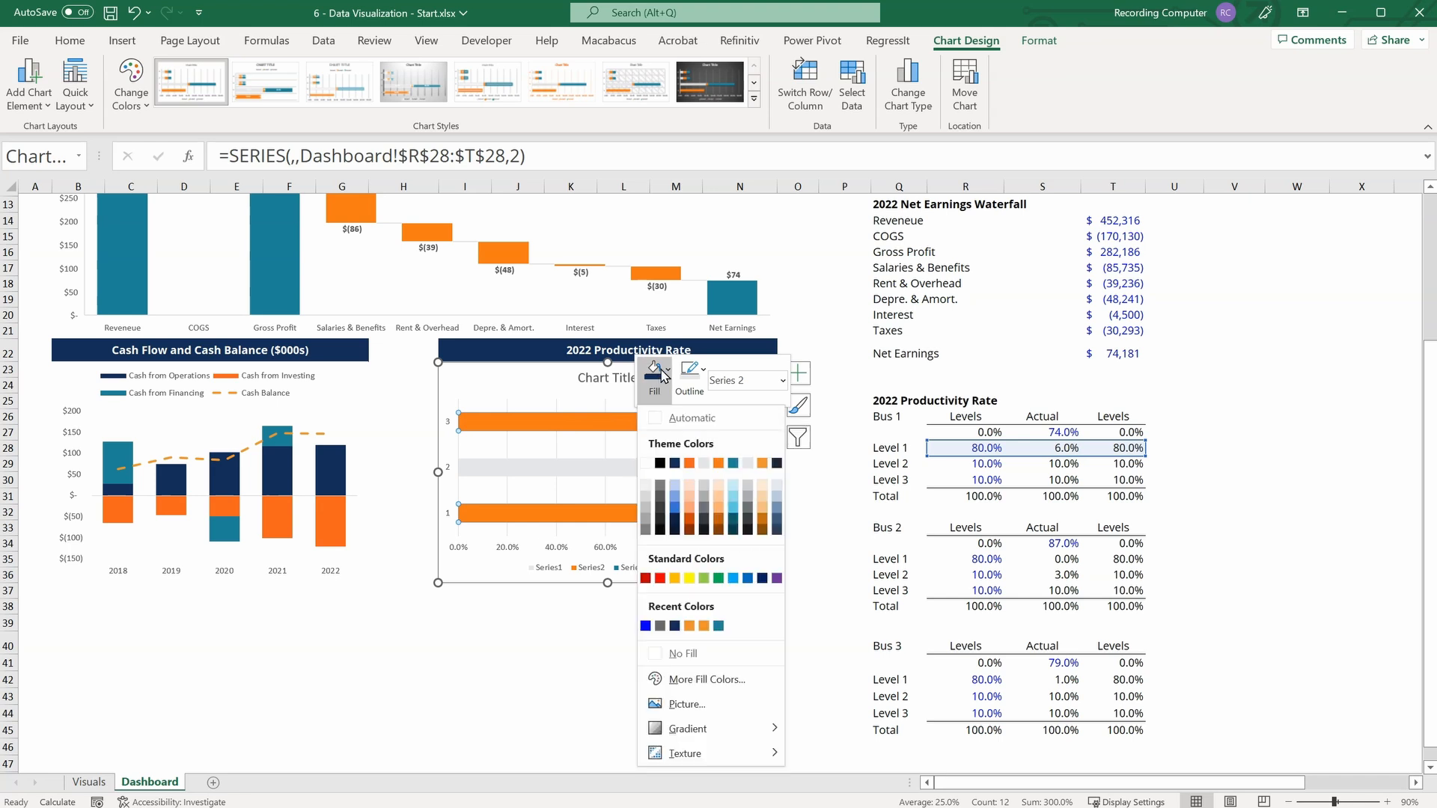
pyautogui.click(762, 464)
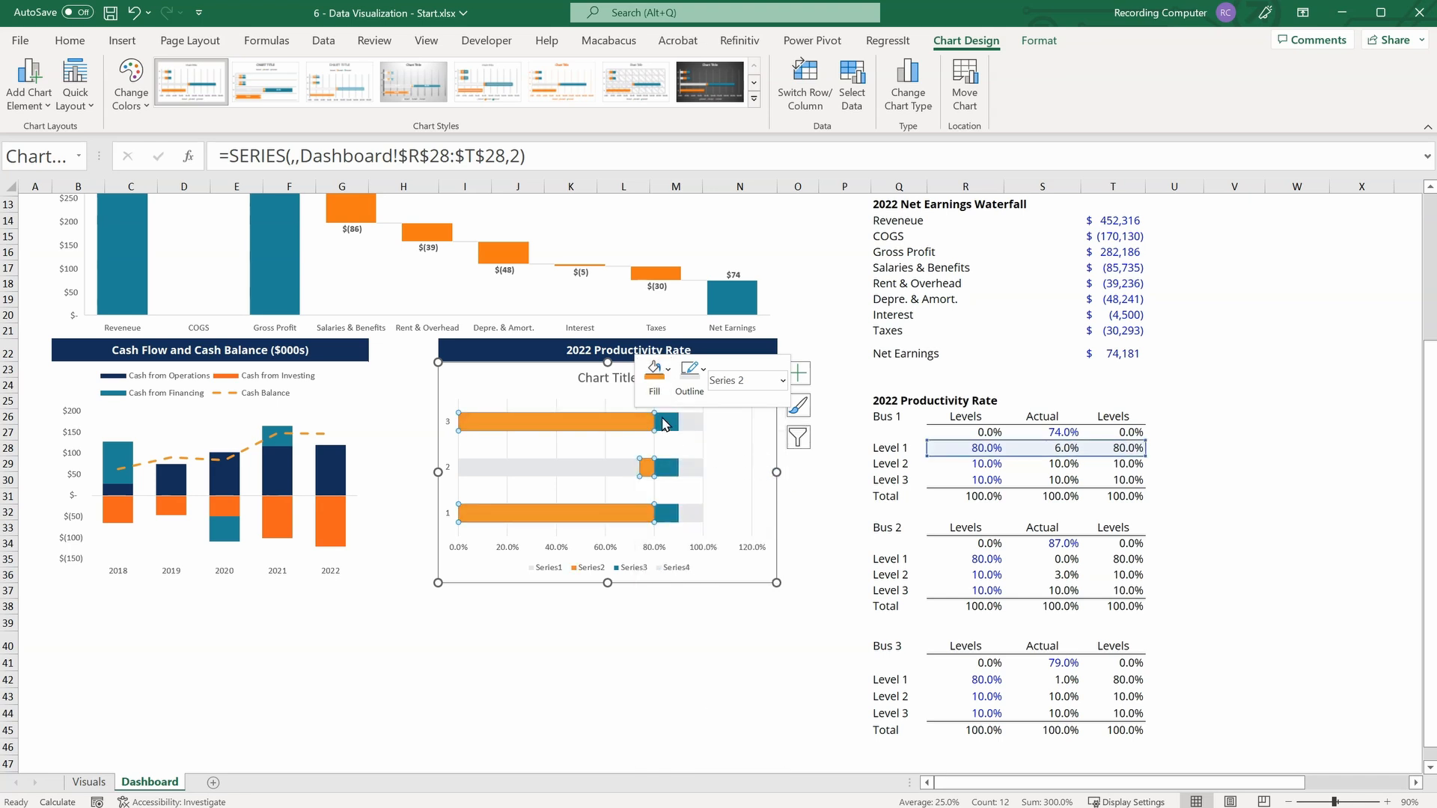
# Fill Series 3 of the productivity chart with the medium orange theme colour.
pyautogui.click(663, 423)
pyautogui.rightClick(664, 424)
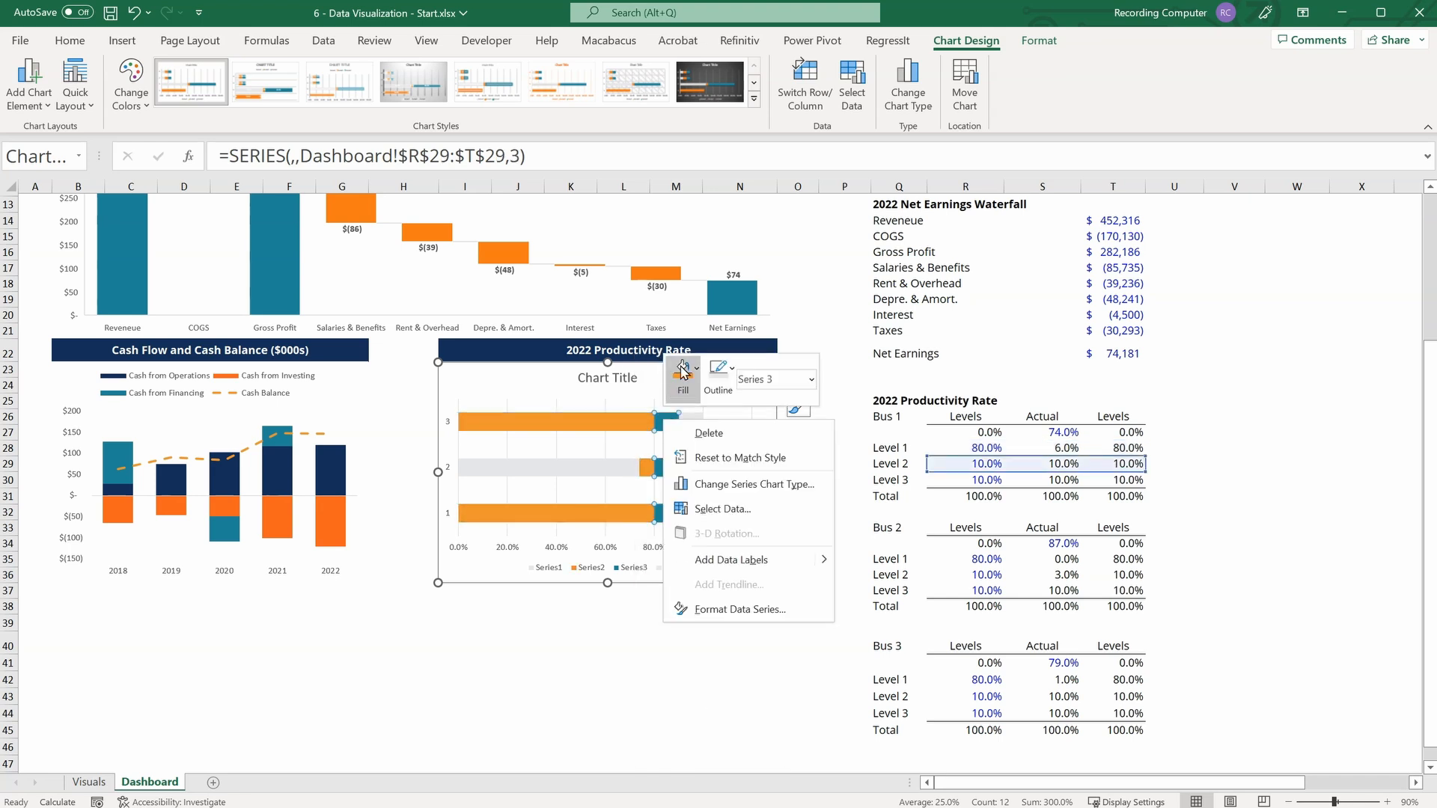
pyautogui.click(683, 372)
pyautogui.click(747, 462)
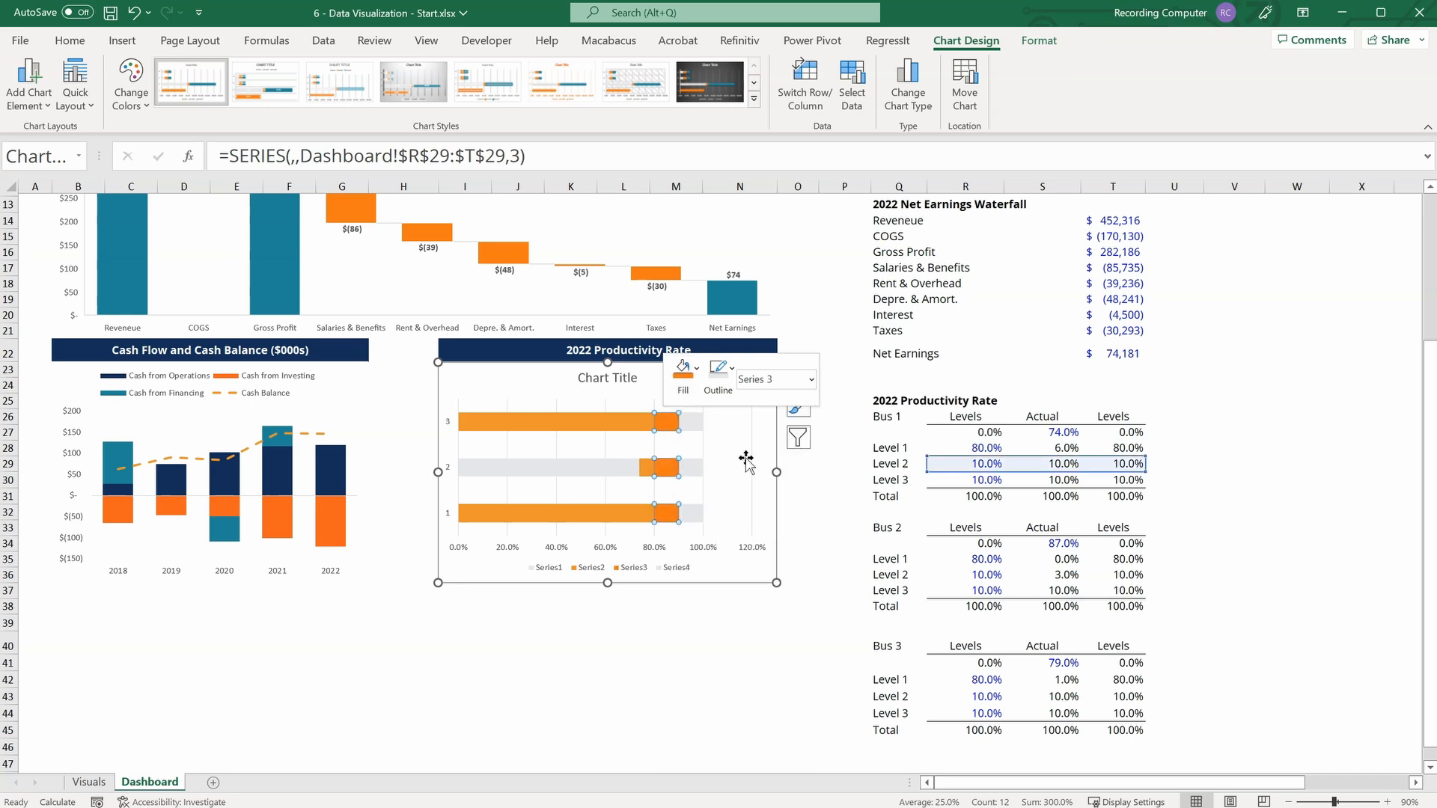
# Fill Series 4 of the productivity chart with the dark reddish-orange theme colour.
pyautogui.click(697, 423)
pyautogui.rightClick(697, 424)
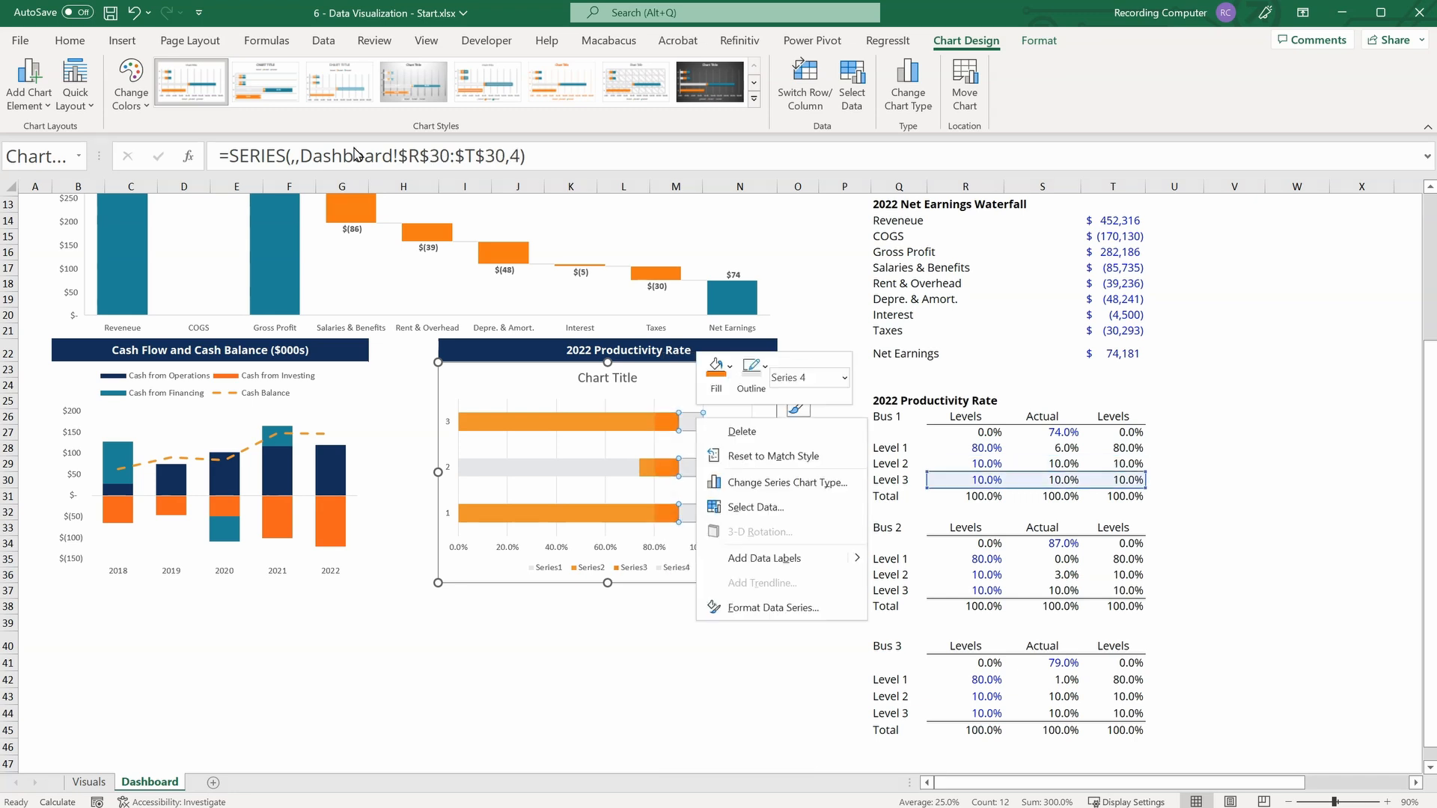
pyautogui.click(713, 366)
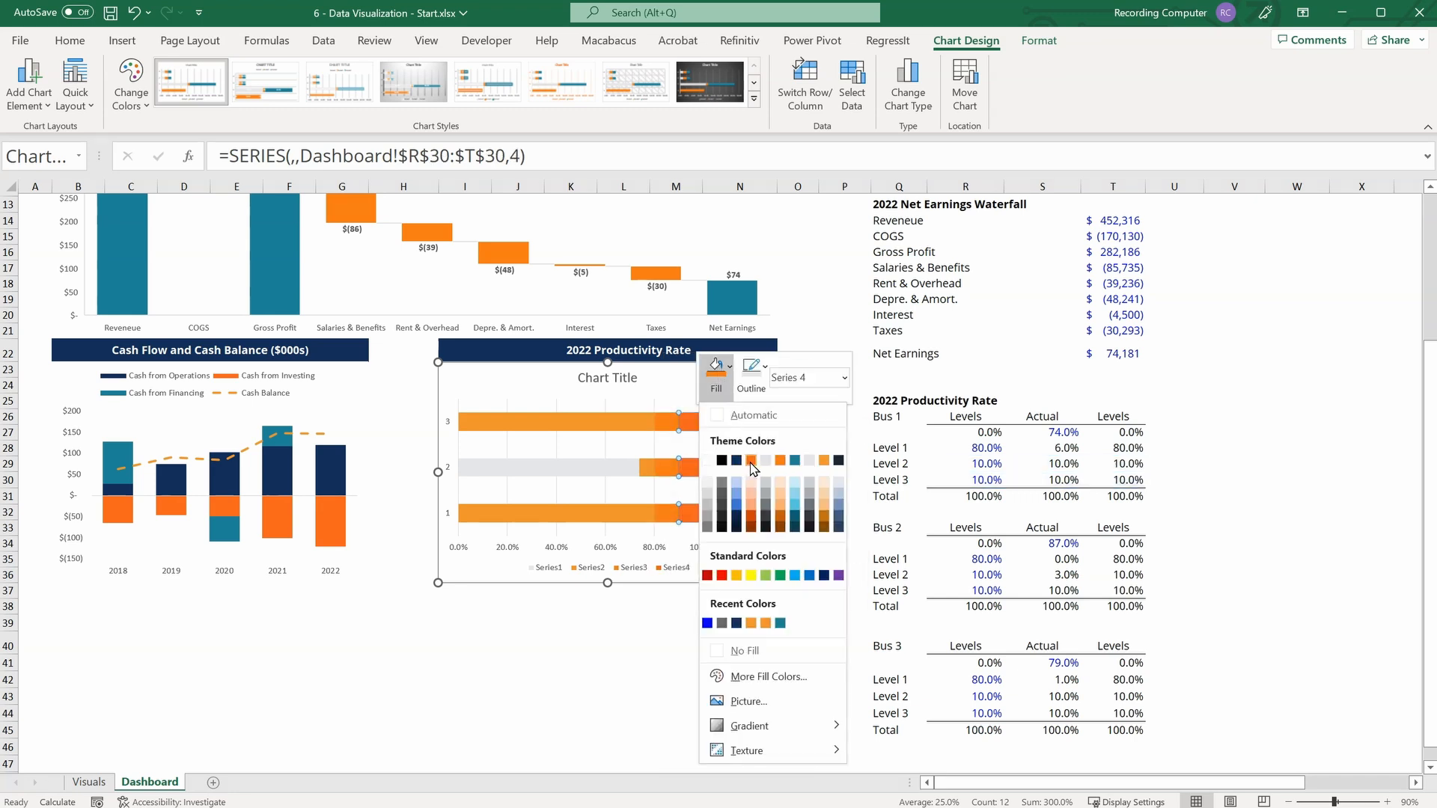
pyautogui.click(822, 464)
pyautogui.click(830, 481)
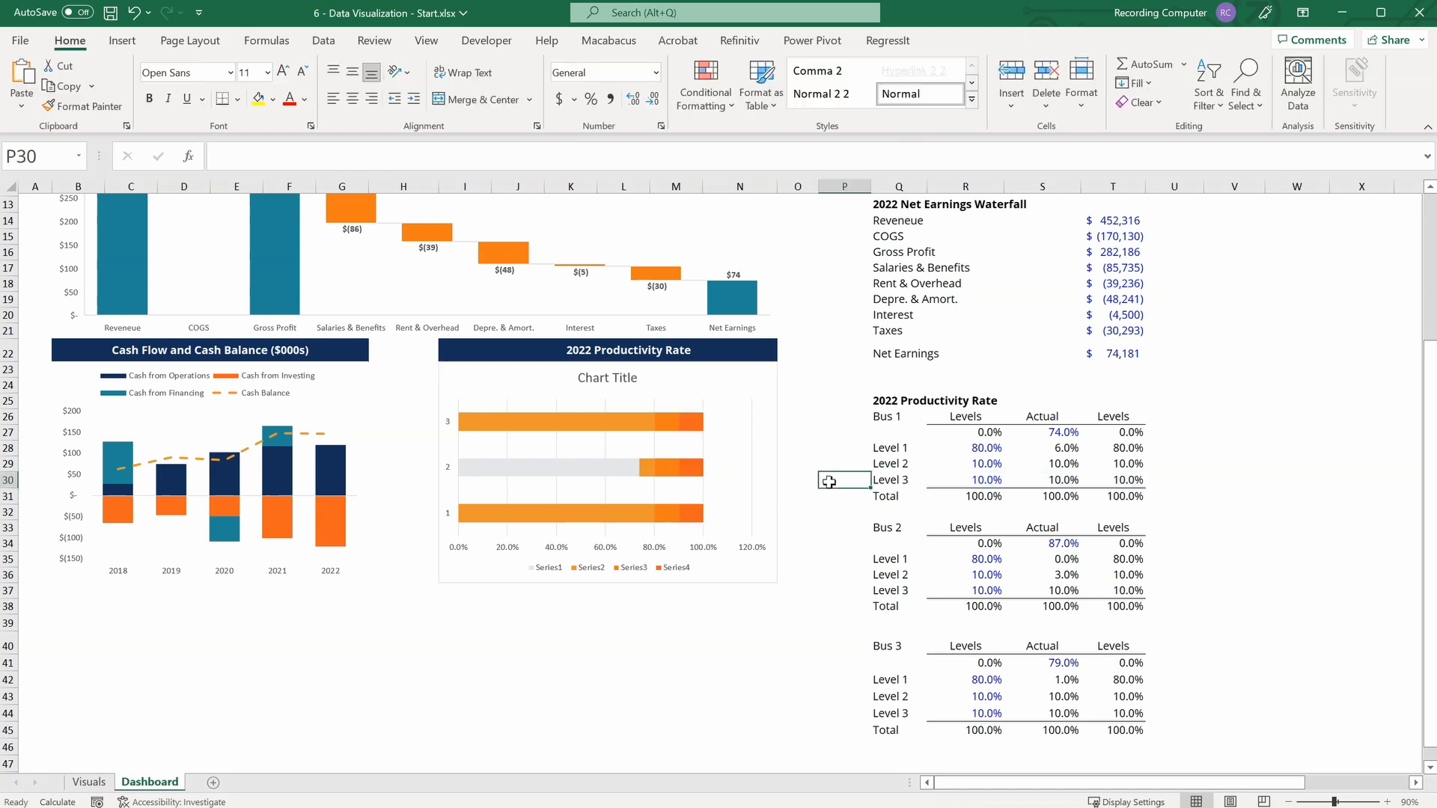
# Fill Series 1, the actual productivity bar, with the dark navy theme colour.
pyautogui.click(562, 470)
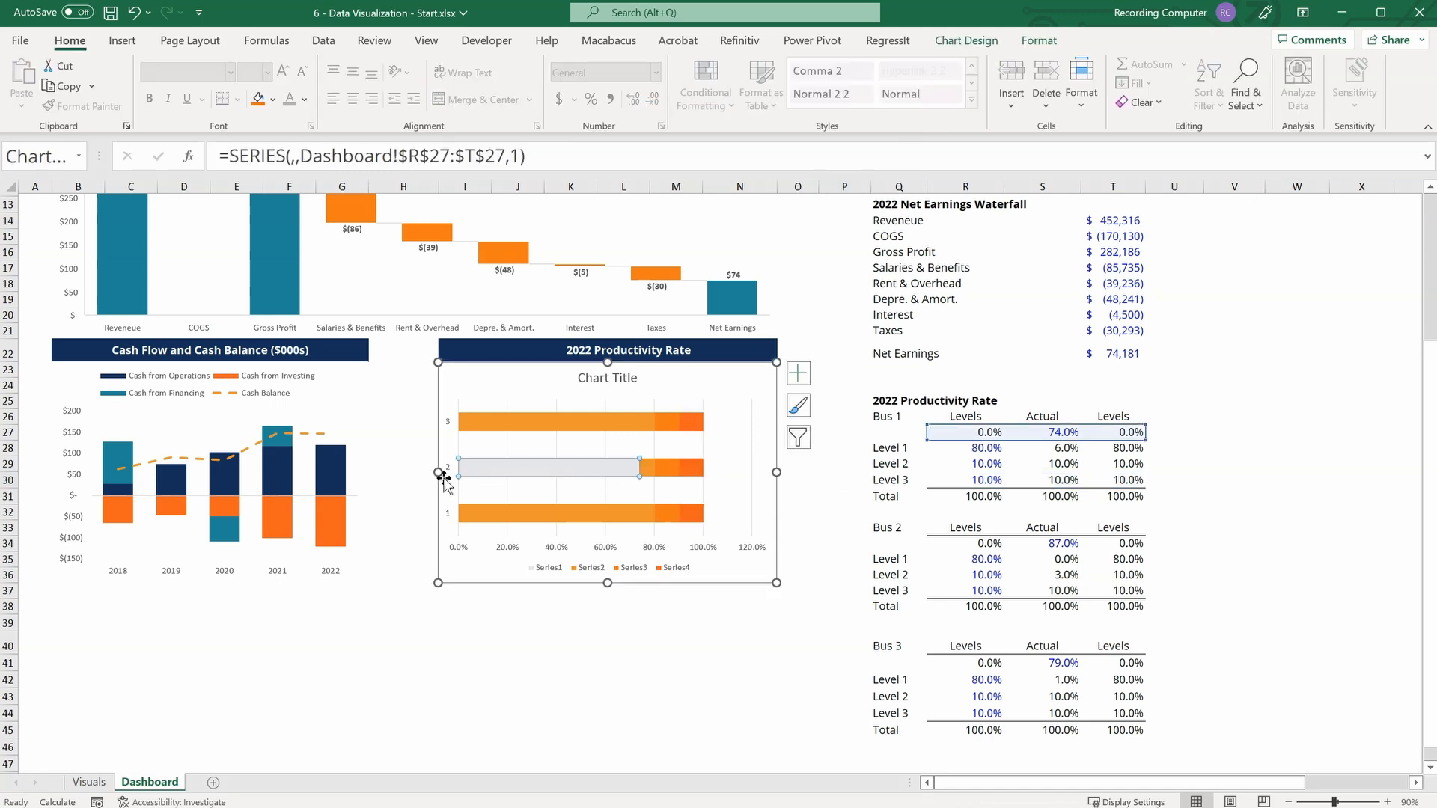
pyautogui.rightClick(620, 467)
pyautogui.click(640, 410)
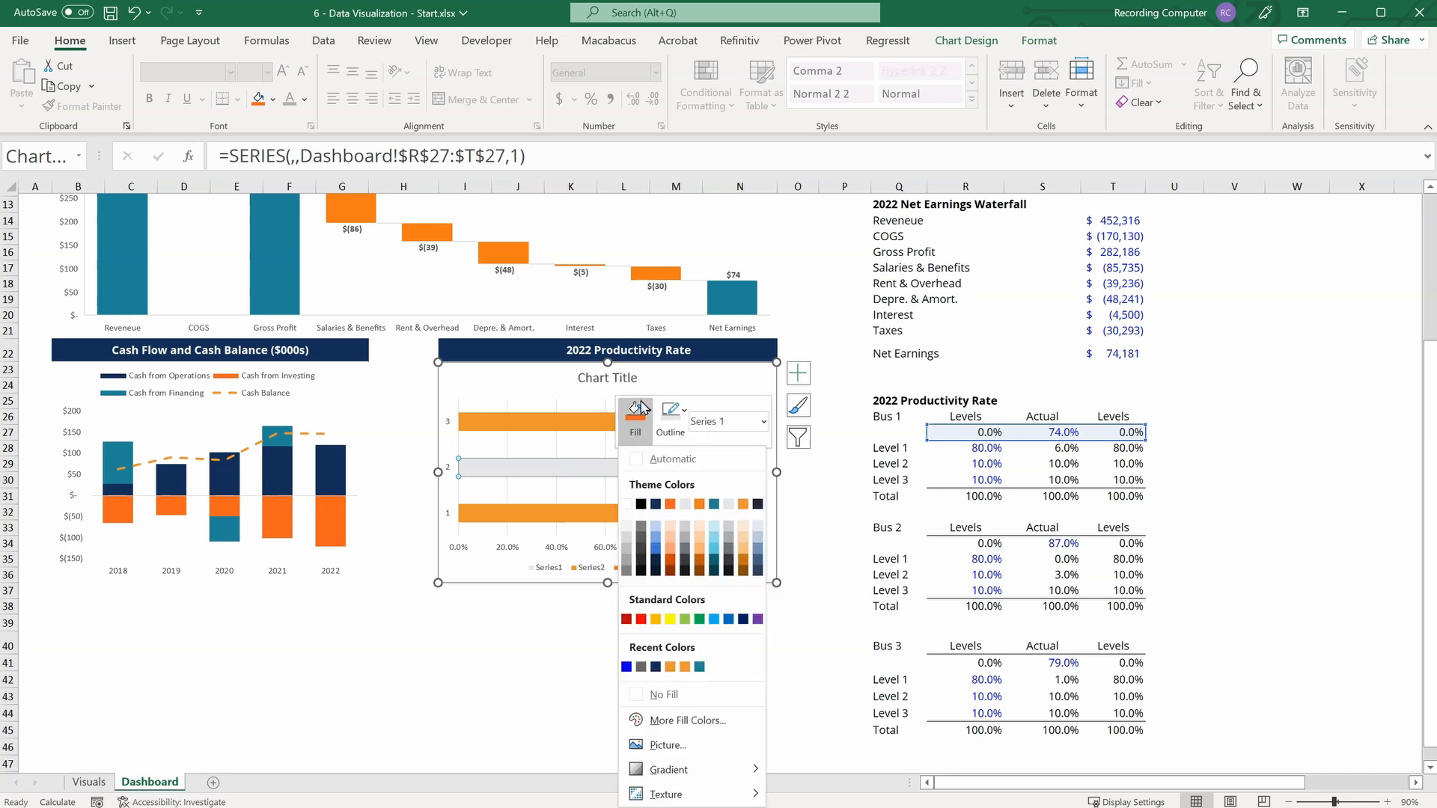
pyautogui.click(656, 504)
pyautogui.click(552, 620)
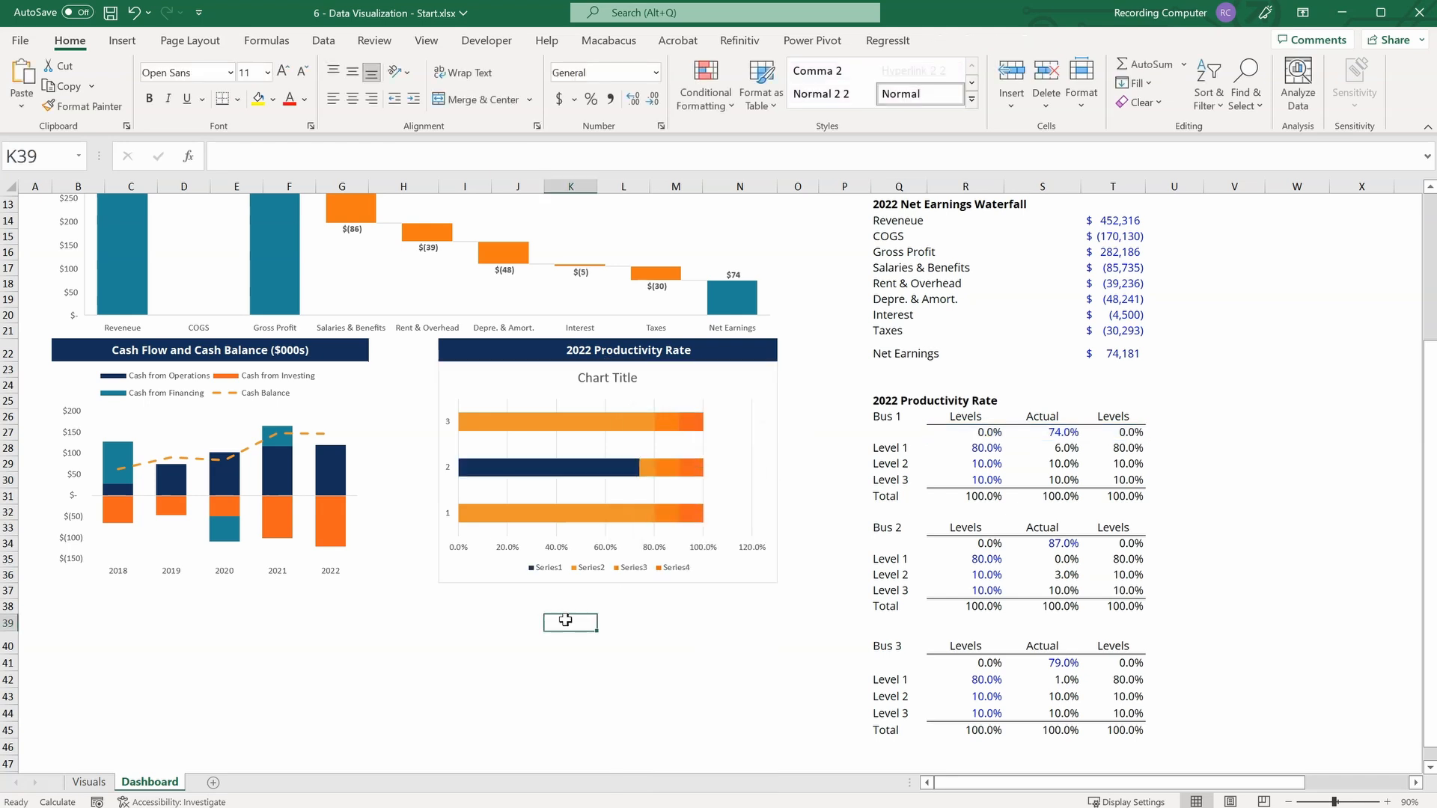
# Delete the vertical gridlines from the productivity chart.
pyautogui.click(752, 424)
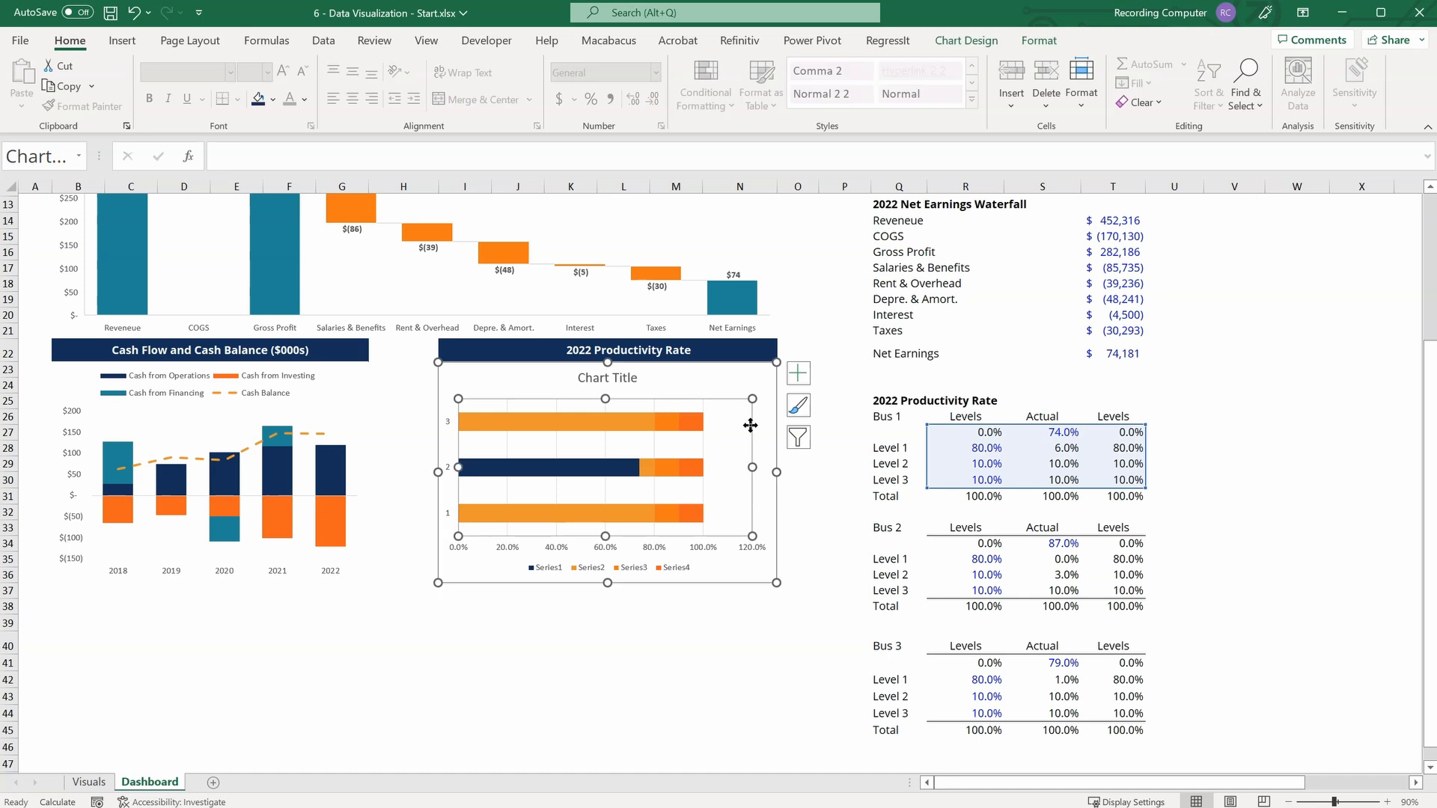
pyautogui.click(703, 442)
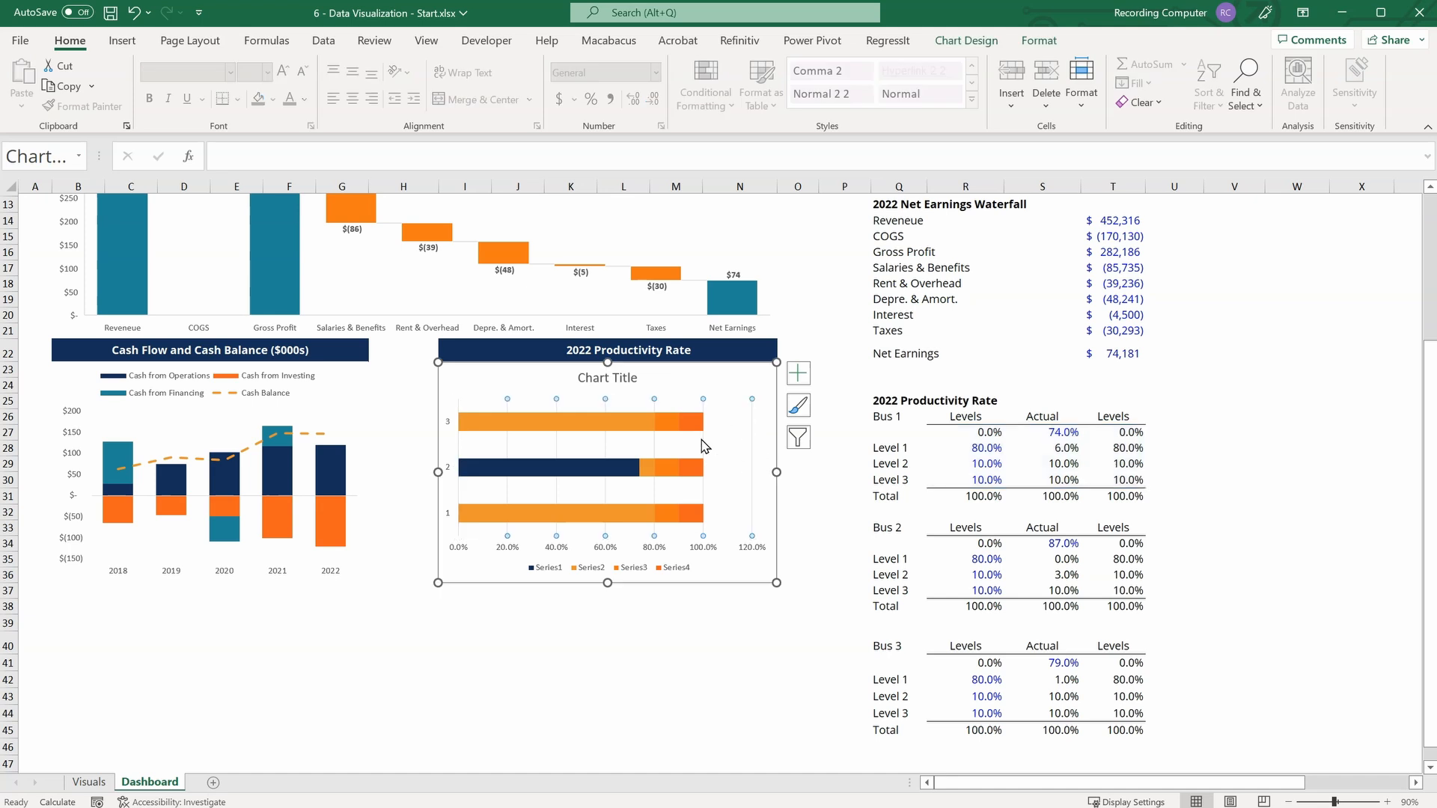
pyautogui.click(704, 447)
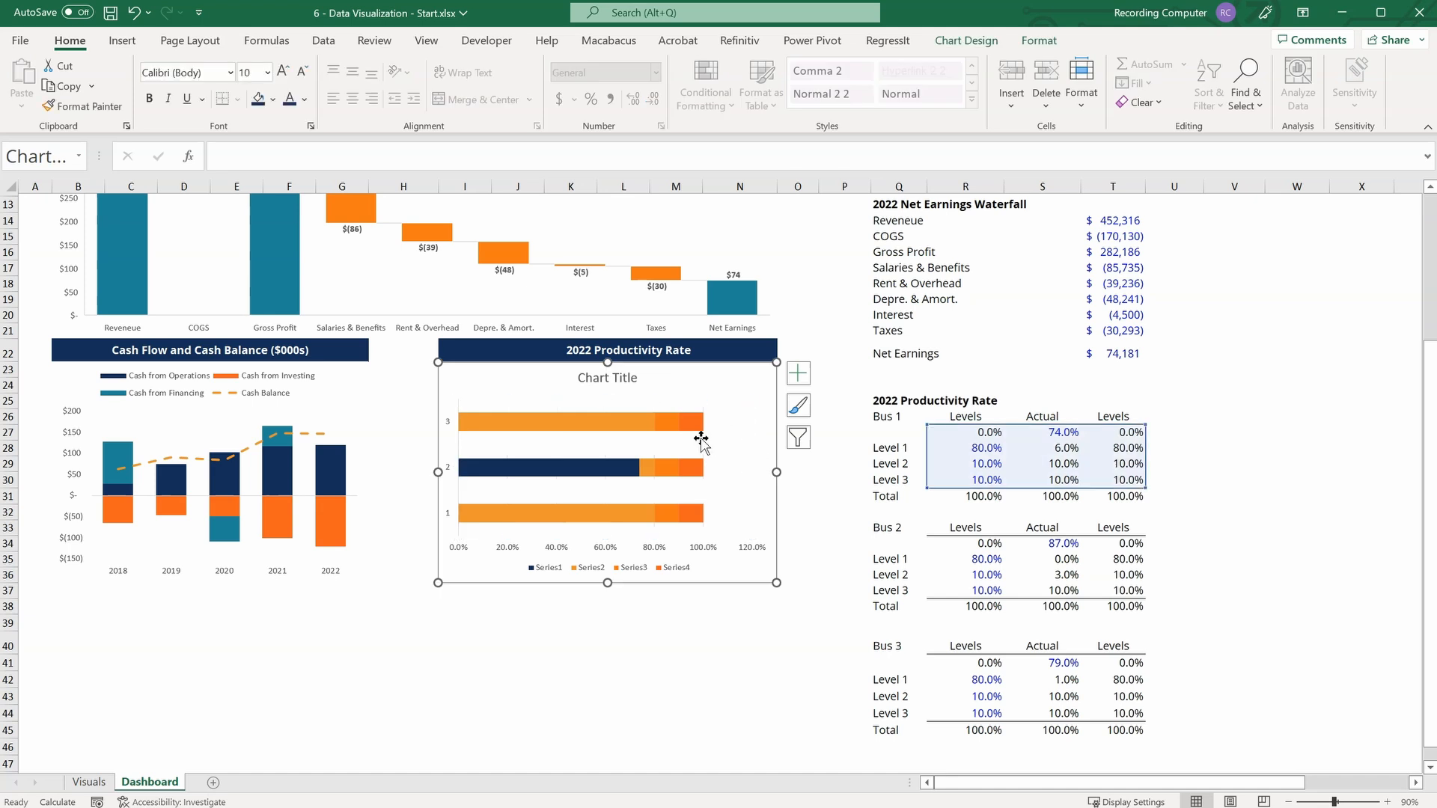
# Set the gap width of the productivity chart's bars to 0%.
pyautogui.click(526, 425)
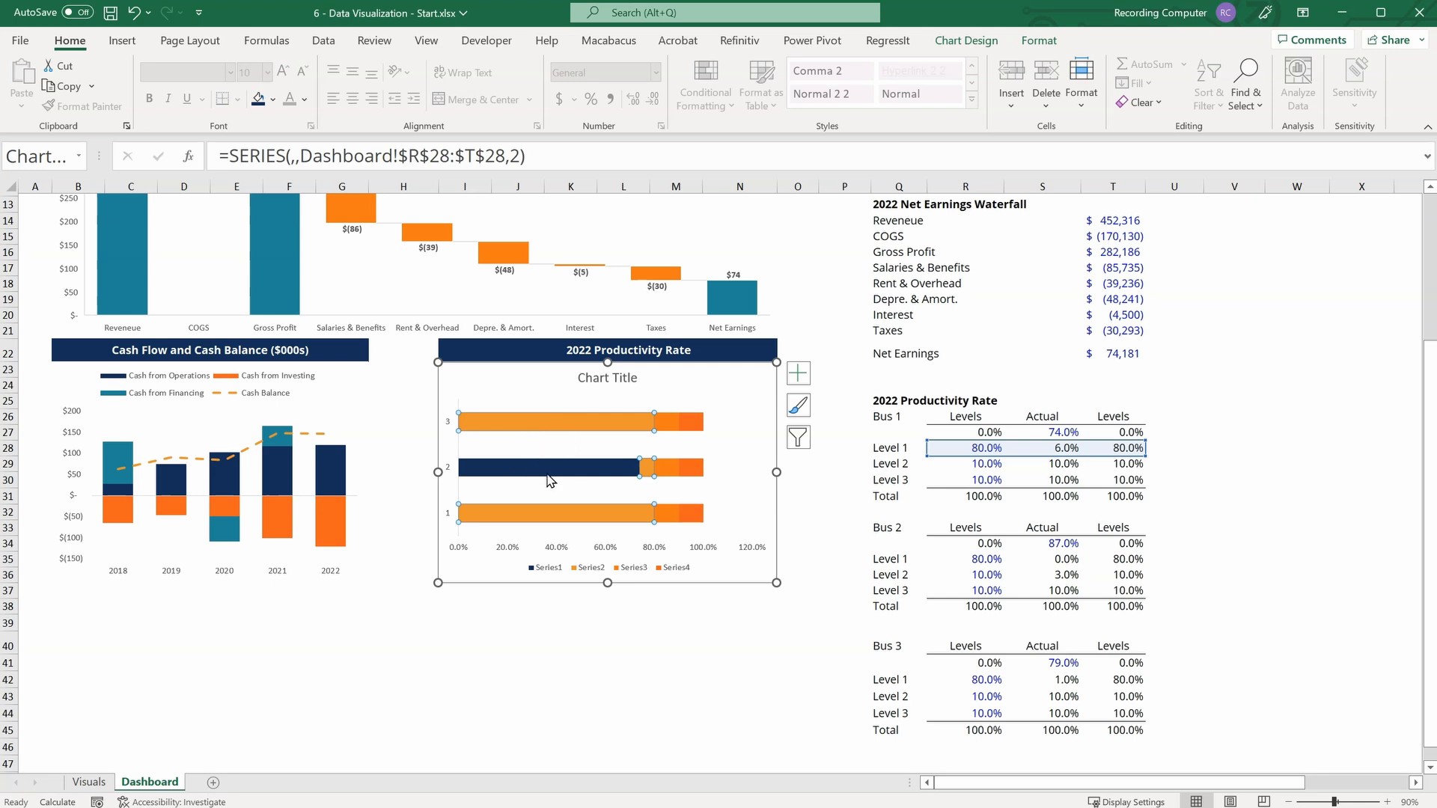
pyautogui.rightClick(534, 418)
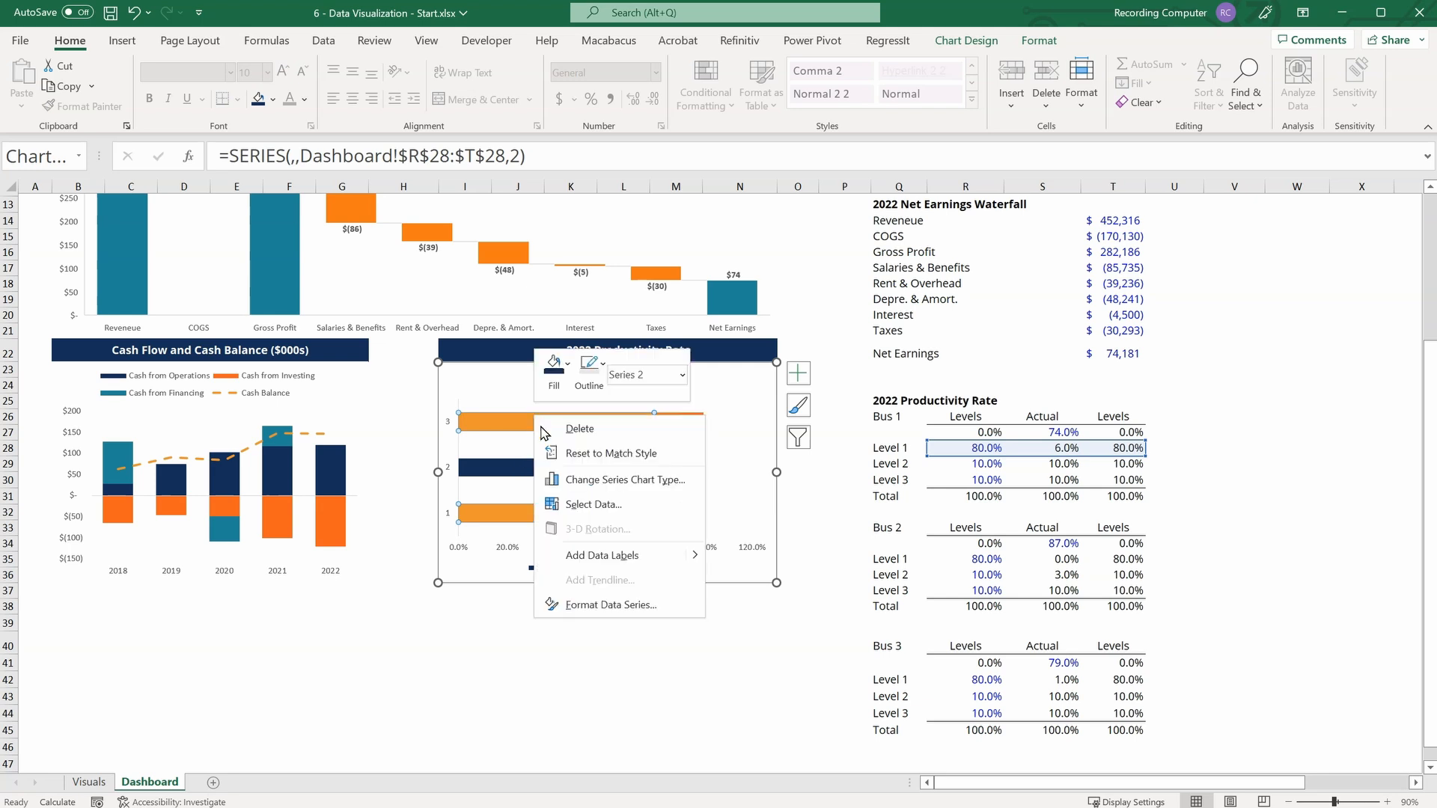
pyautogui.click(588, 604)
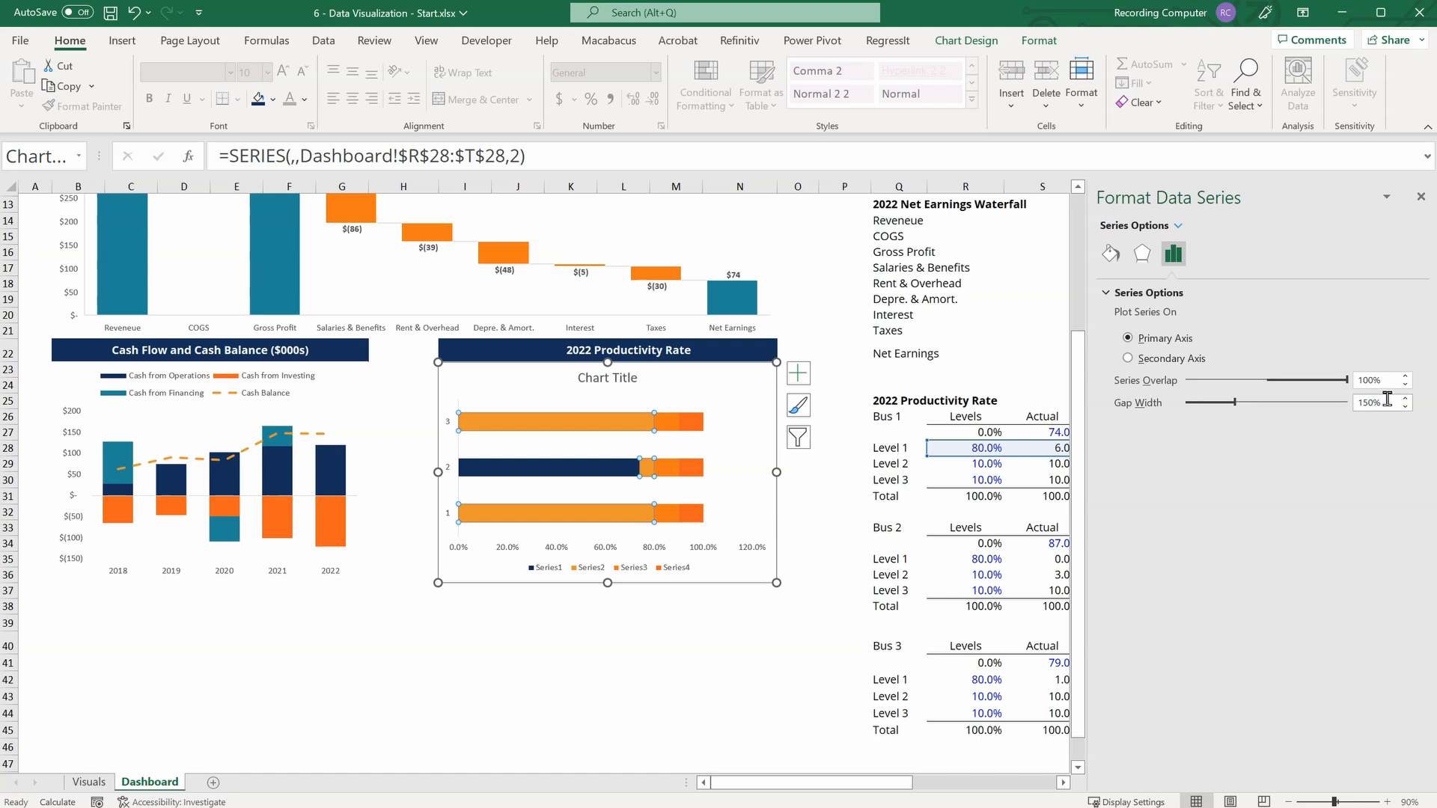
pyautogui.moveTo(1385, 402); pyautogui.dragTo(1308, 416)
pyautogui.write('0')
pyautogui.press('Return')
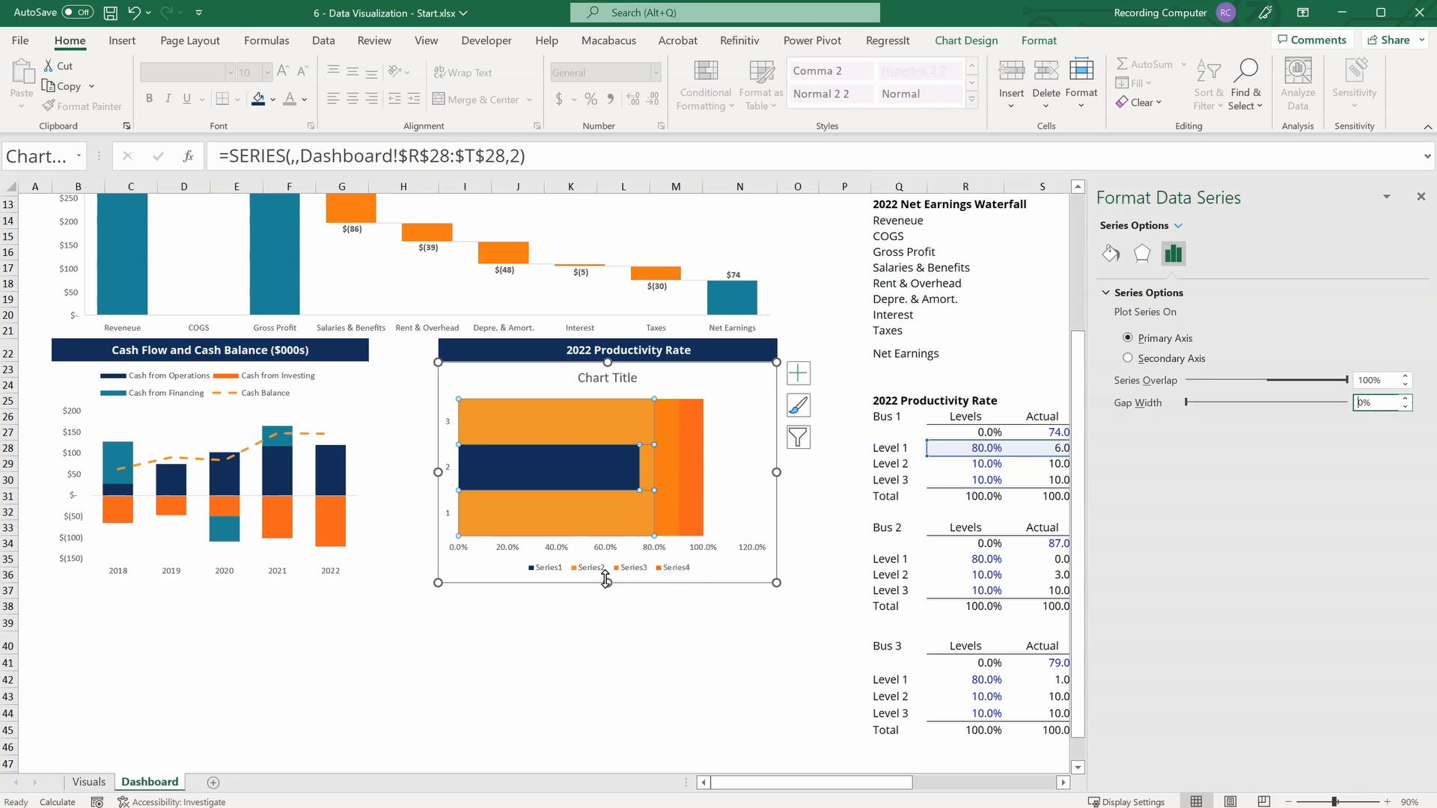
# Reduce the productivity chart's height so it ends around row 31, and delete its chart title.
pyautogui.moveTo(605, 581); pyautogui.dragTo(605, 489)
pyautogui.click(619, 374)
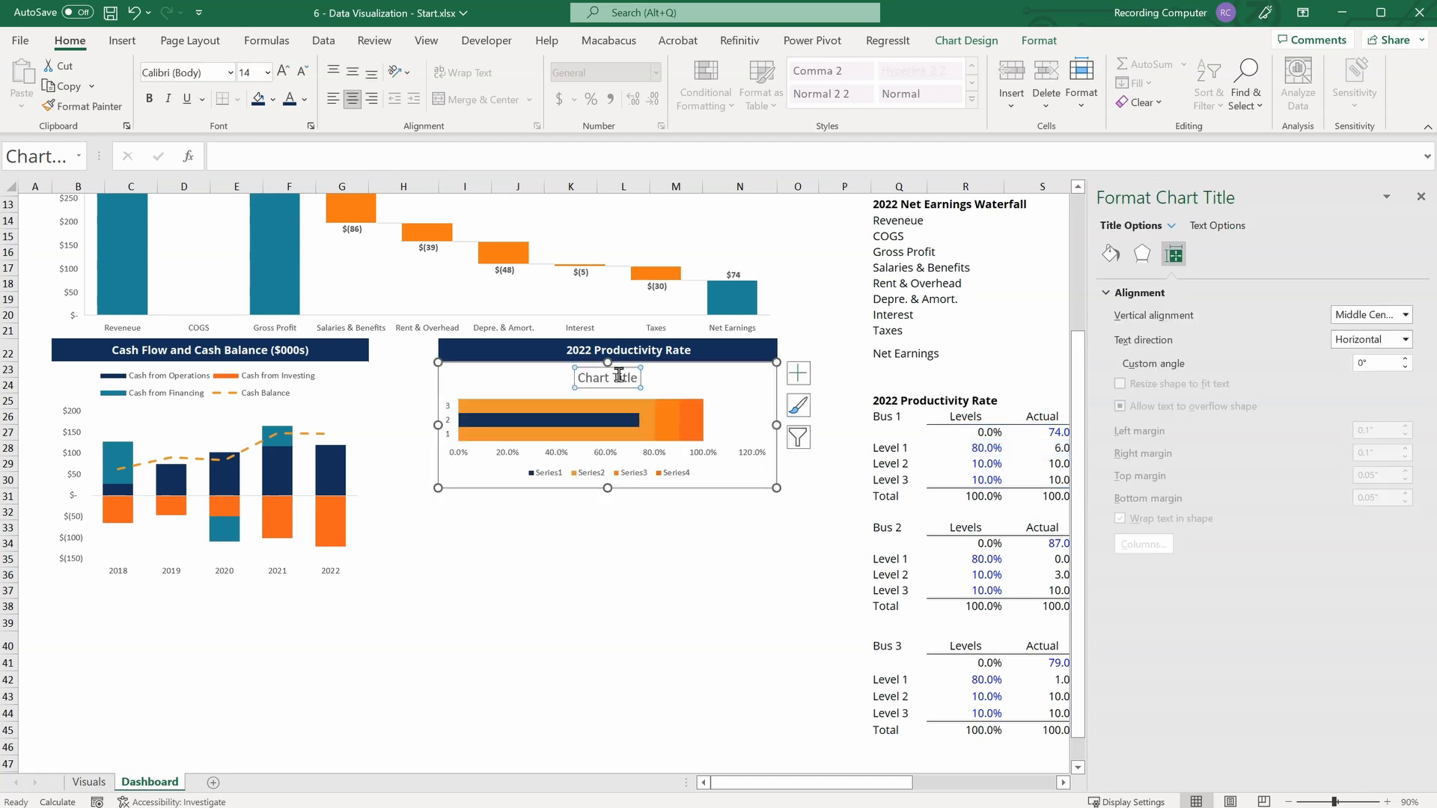
pyautogui.press('Delete')
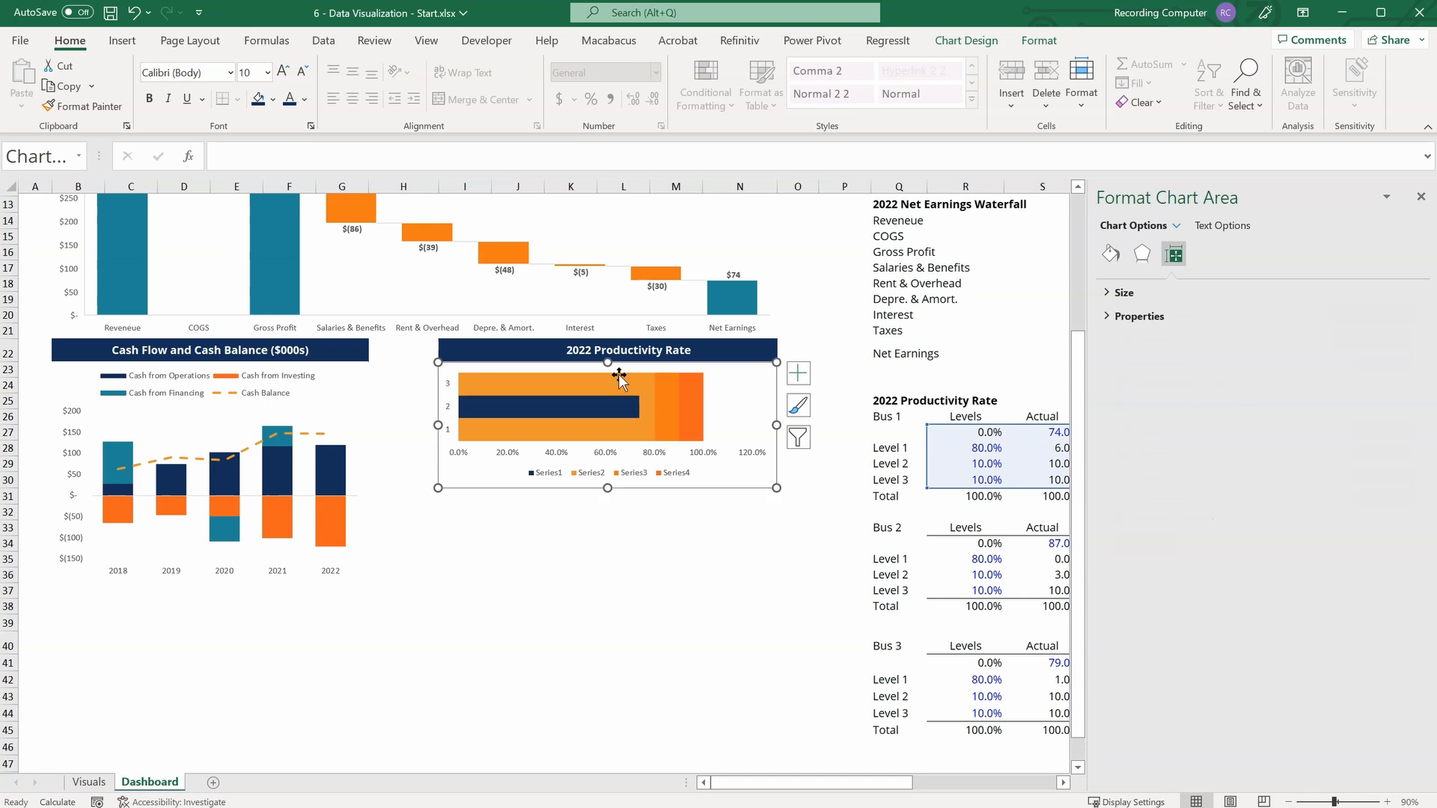
# Delete the legend and the vertical category axis from the productivity chart.
pyautogui.click(647, 478)
pyautogui.press('Delete')
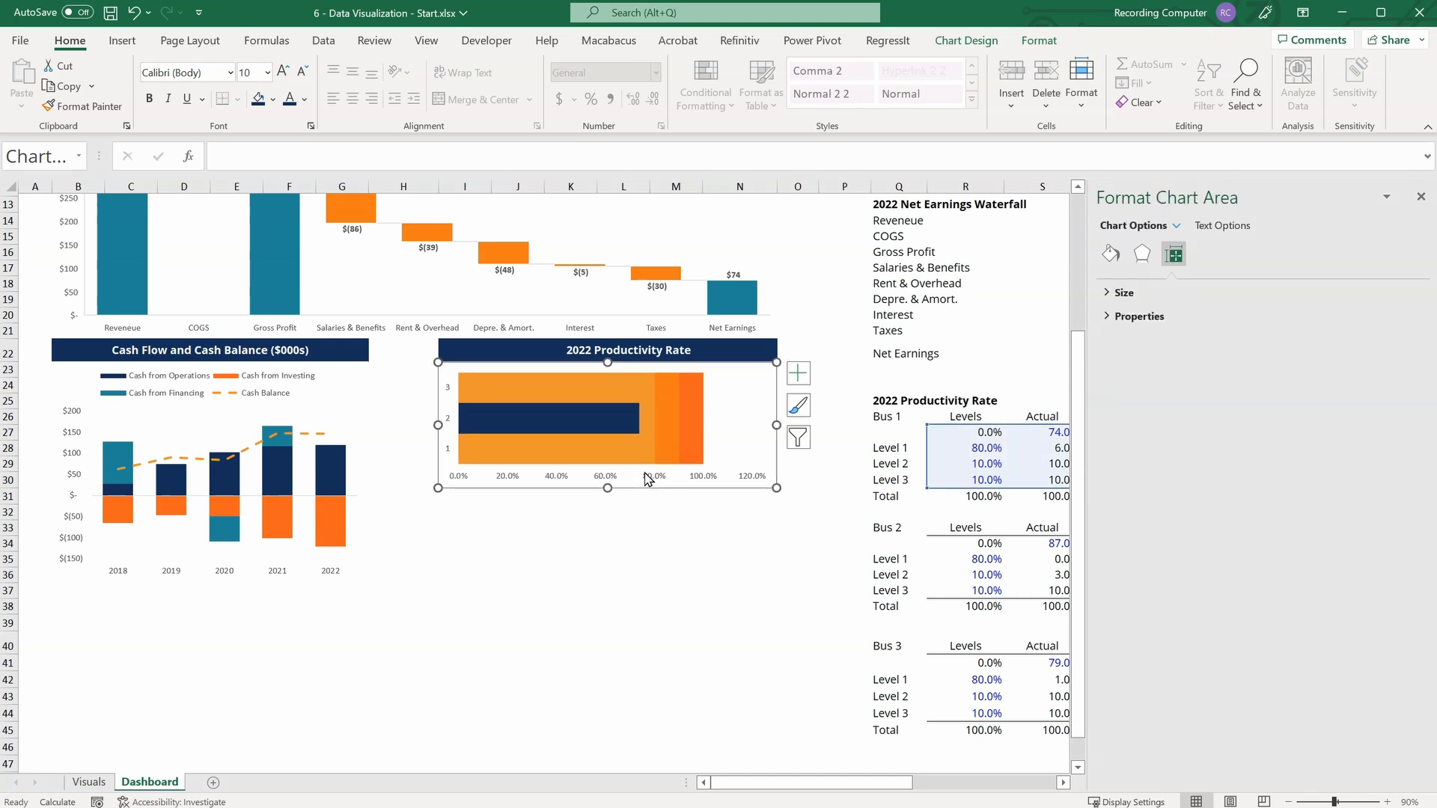
pyautogui.click(447, 424)
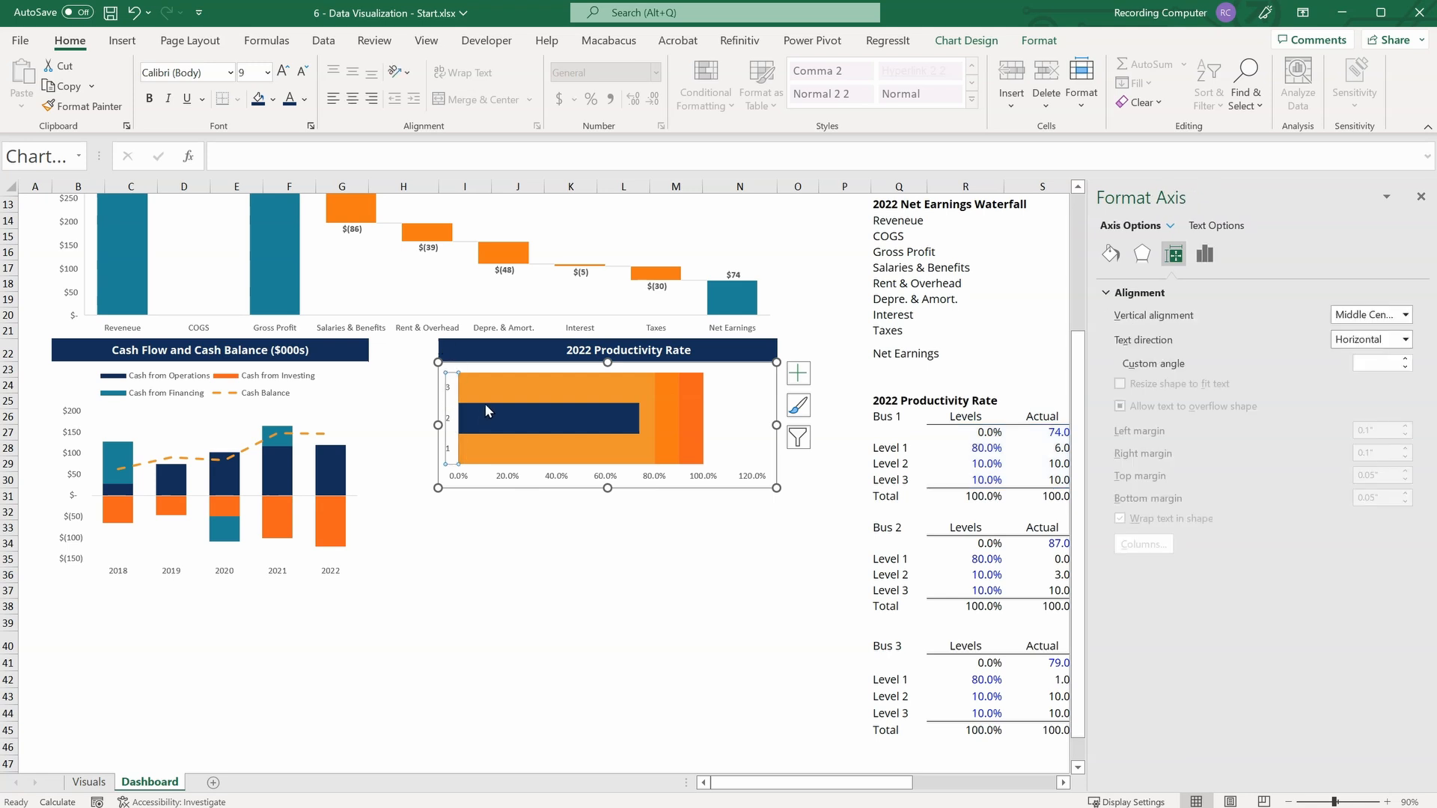
pyautogui.press('Delete')
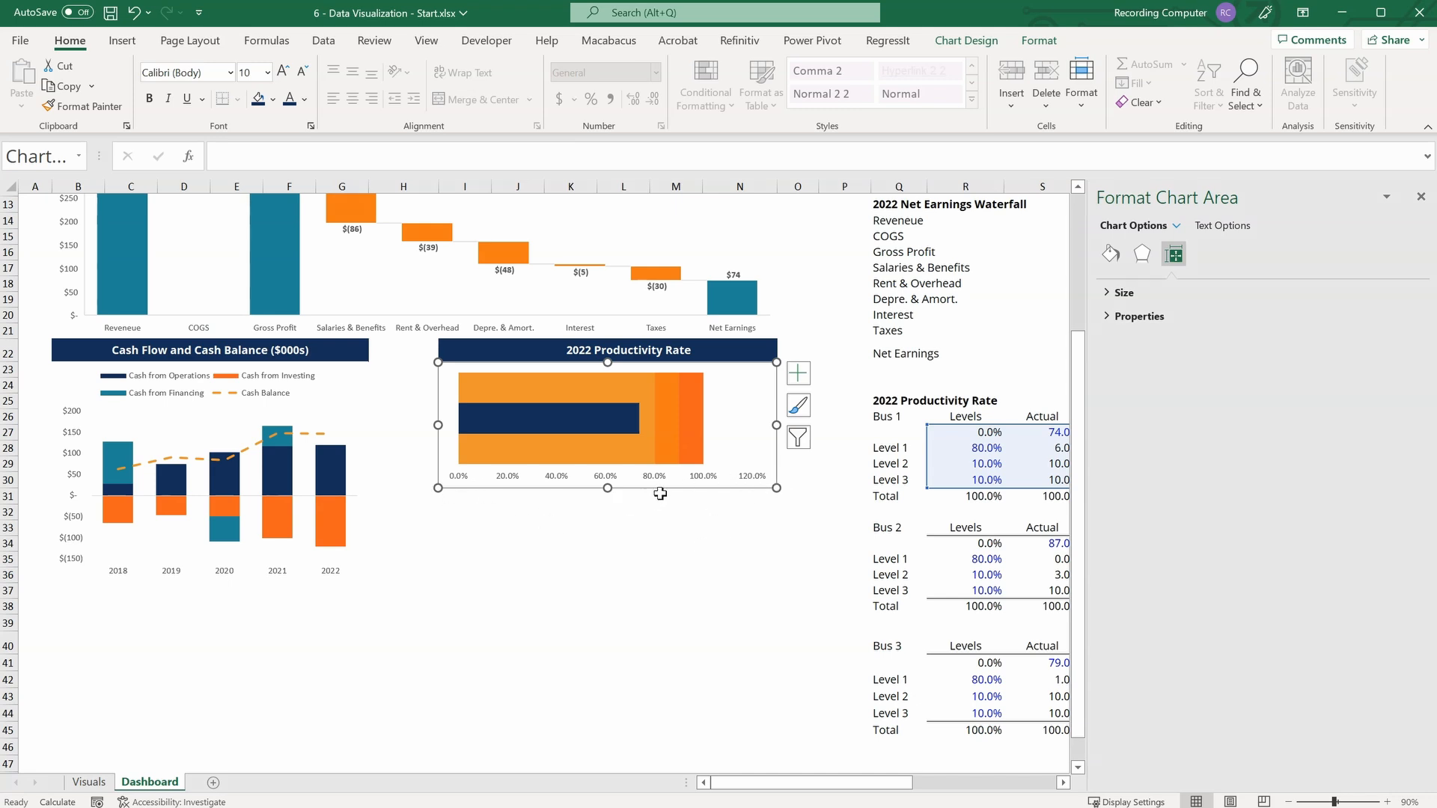
# Set the maximum bound of the productivity chart's horizontal axis to 1.0.
pyautogui.click(758, 477)
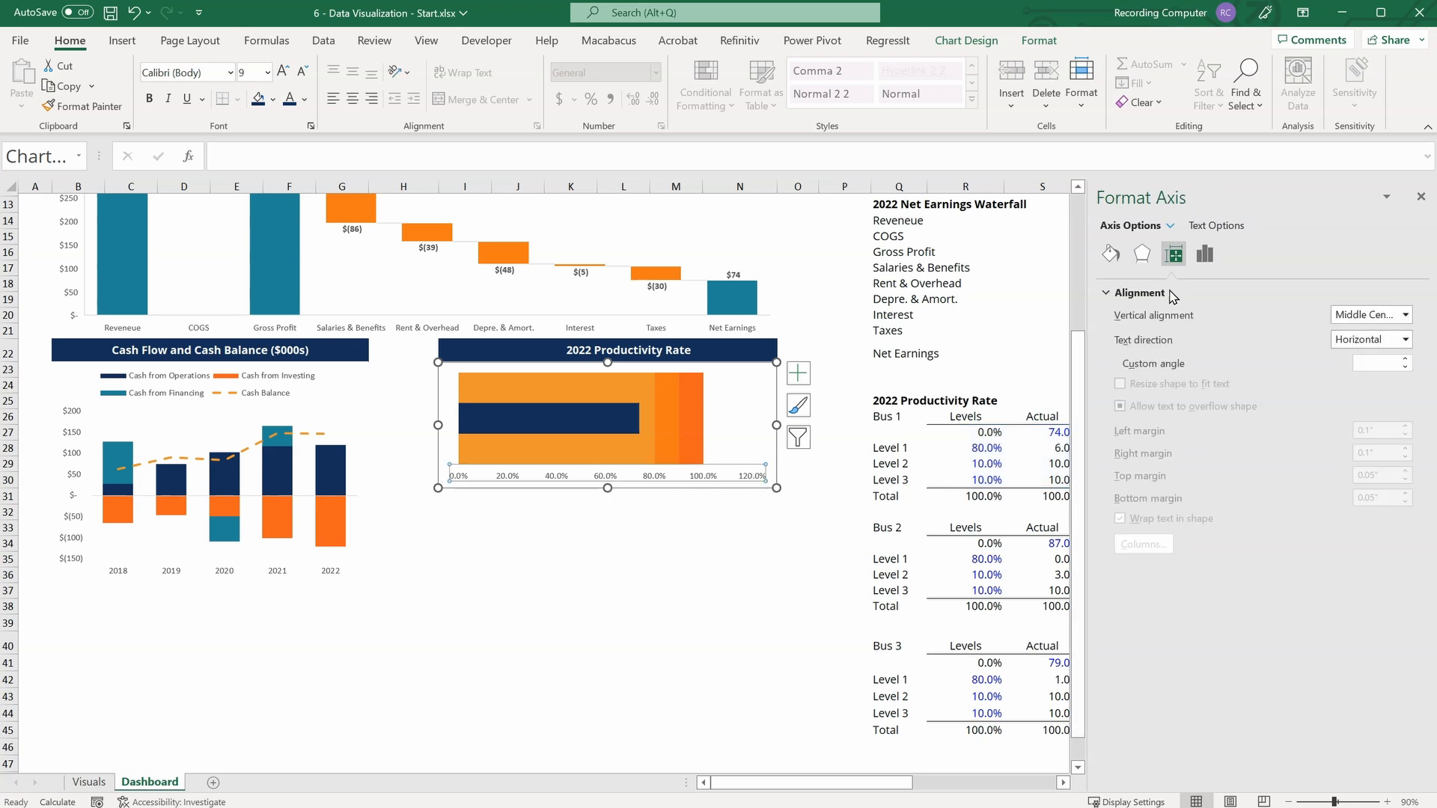
pyautogui.click(1204, 254)
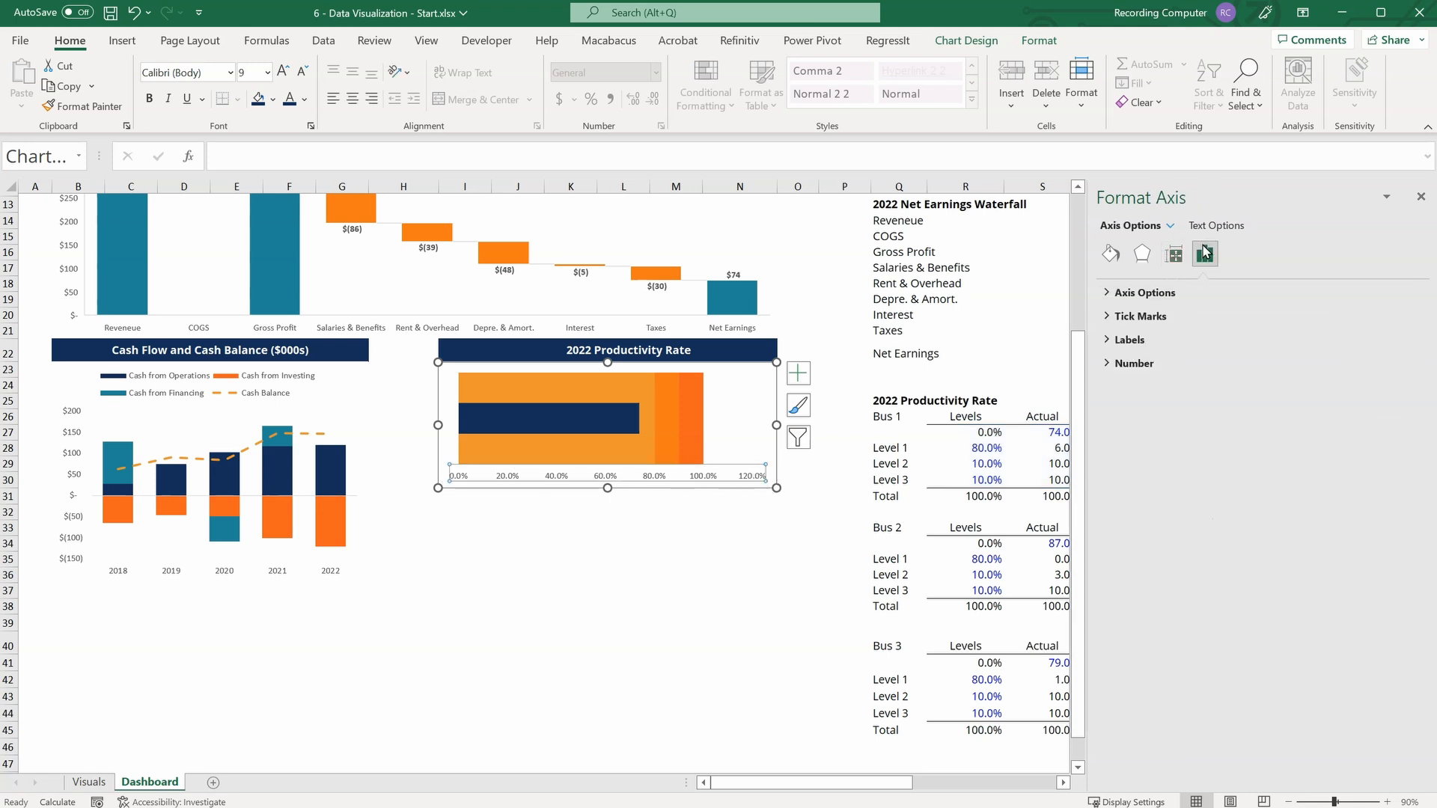
pyautogui.click(1100, 292)
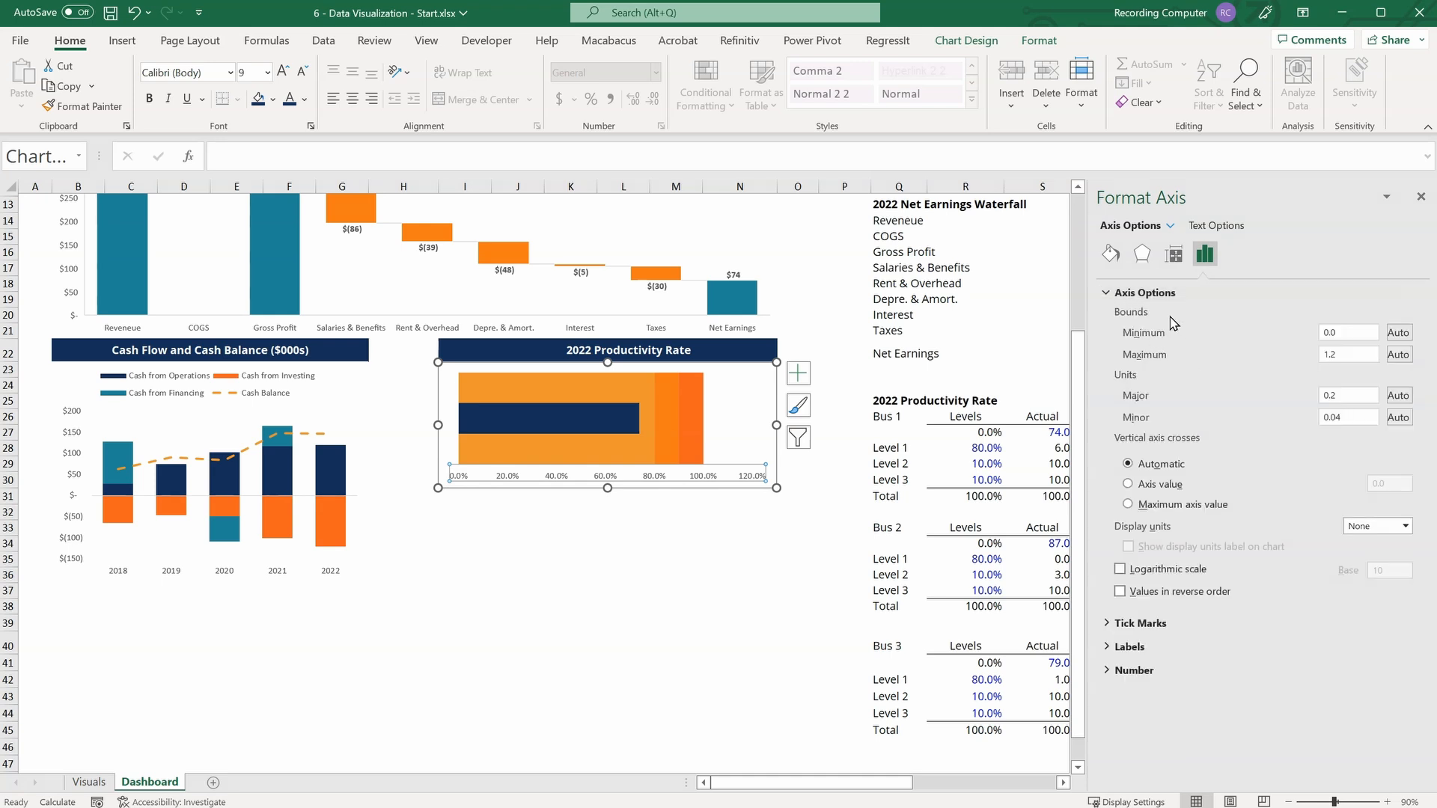
pyautogui.click(1349, 351)
pyautogui.press('Return')
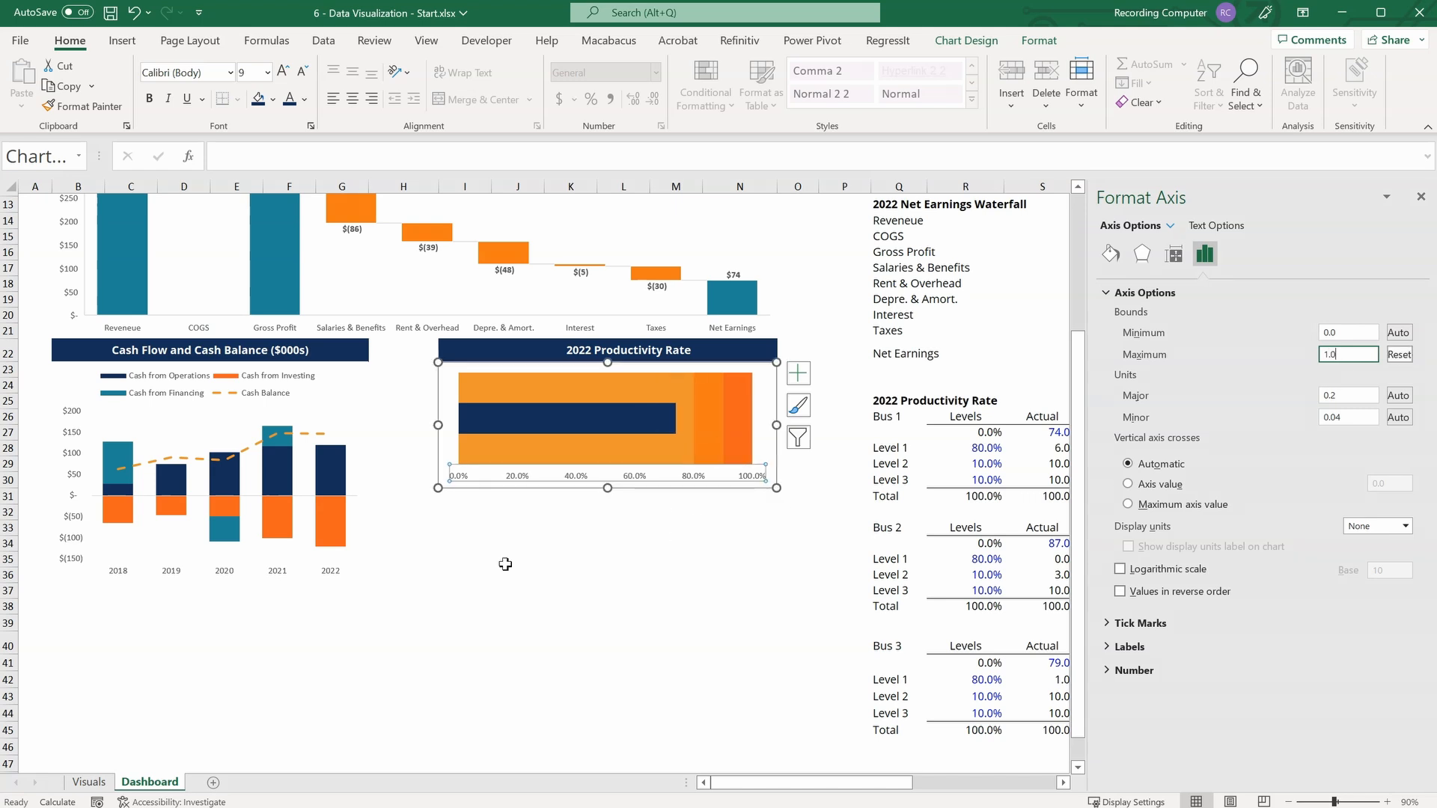
# Add a data label to the navy actual bar of the productivity chart and make its text white.
pyautogui.click(527, 423)
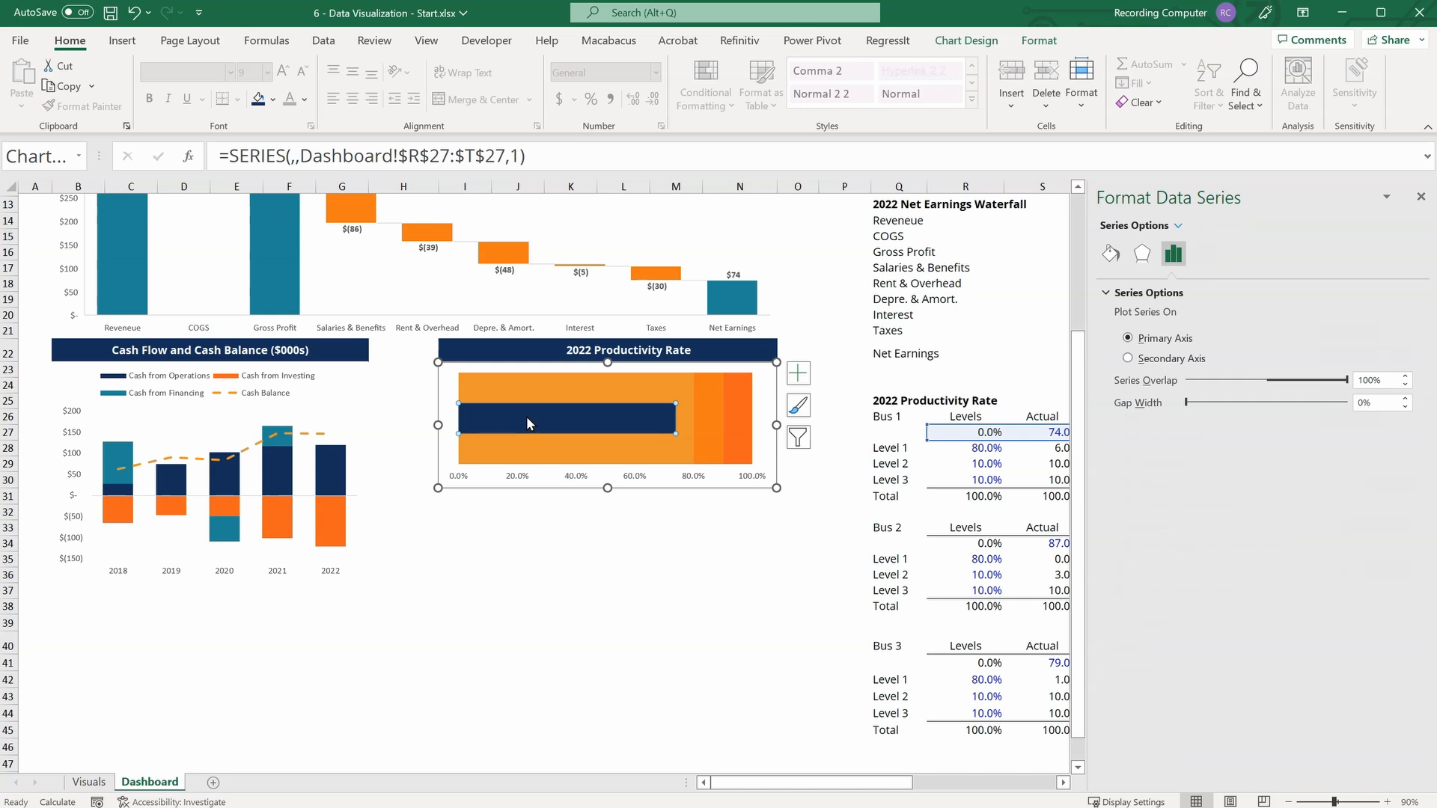
pyautogui.click(799, 374)
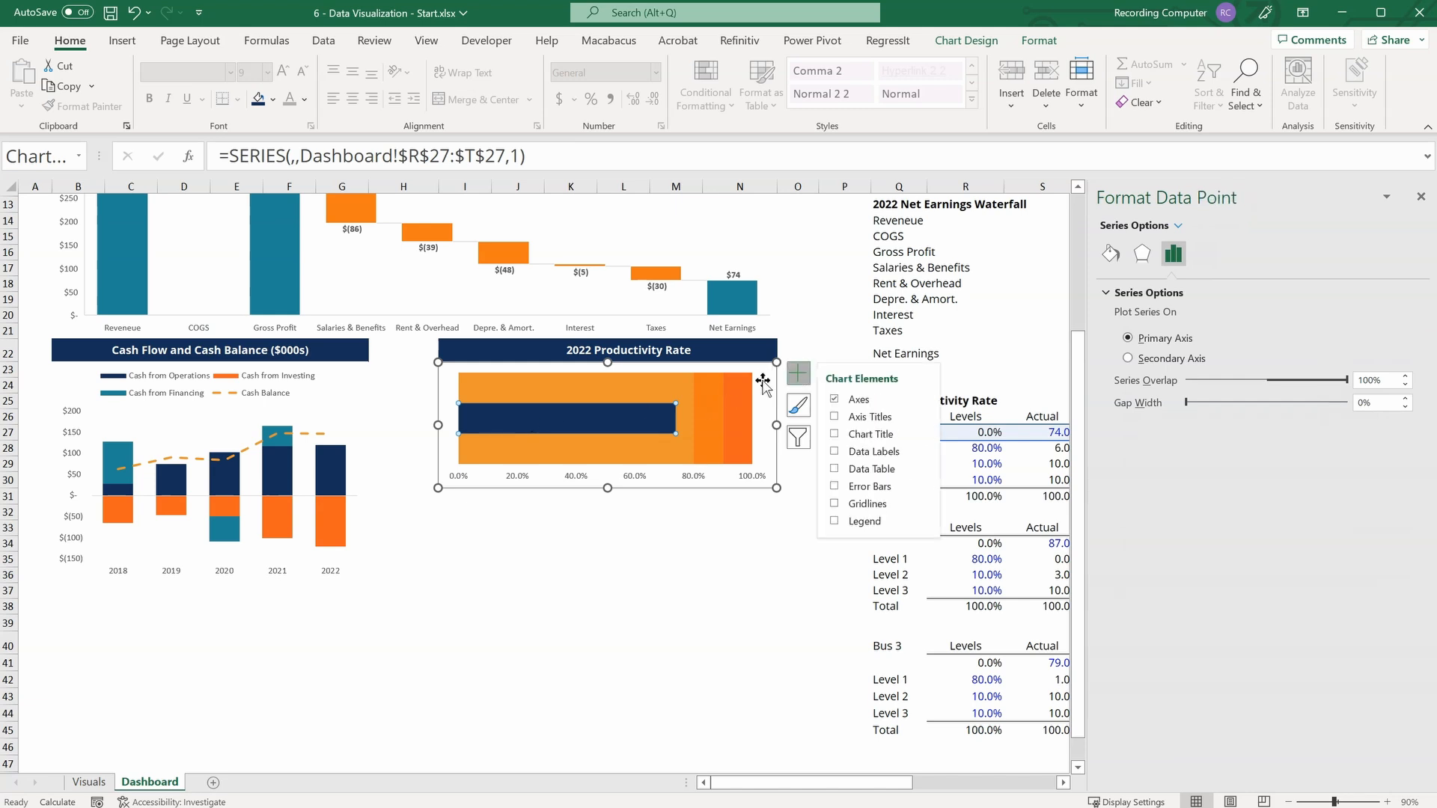
pyautogui.click(799, 373)
pyautogui.click(798, 373)
pyautogui.click(836, 451)
pyautogui.click(568, 416)
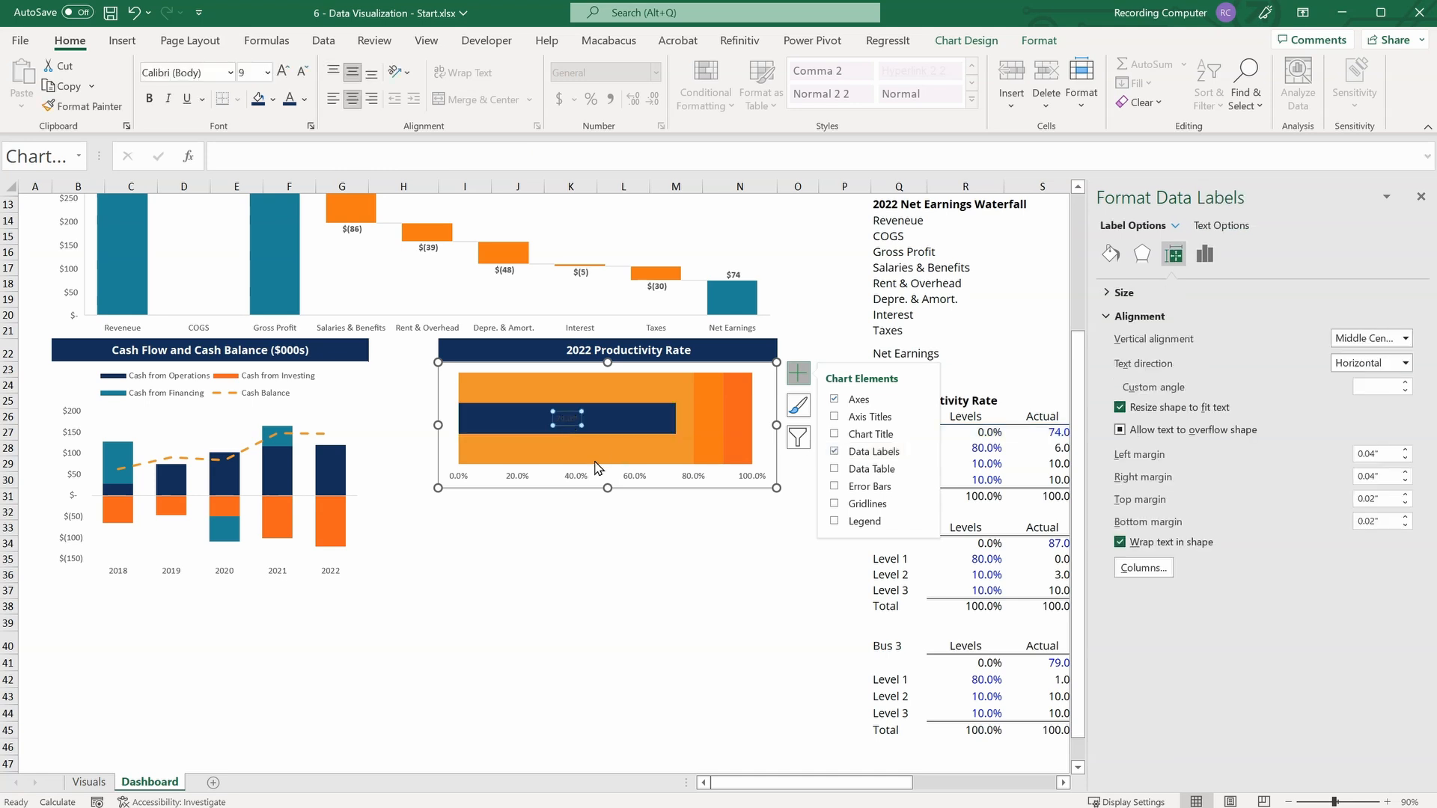
pyautogui.click(306, 101)
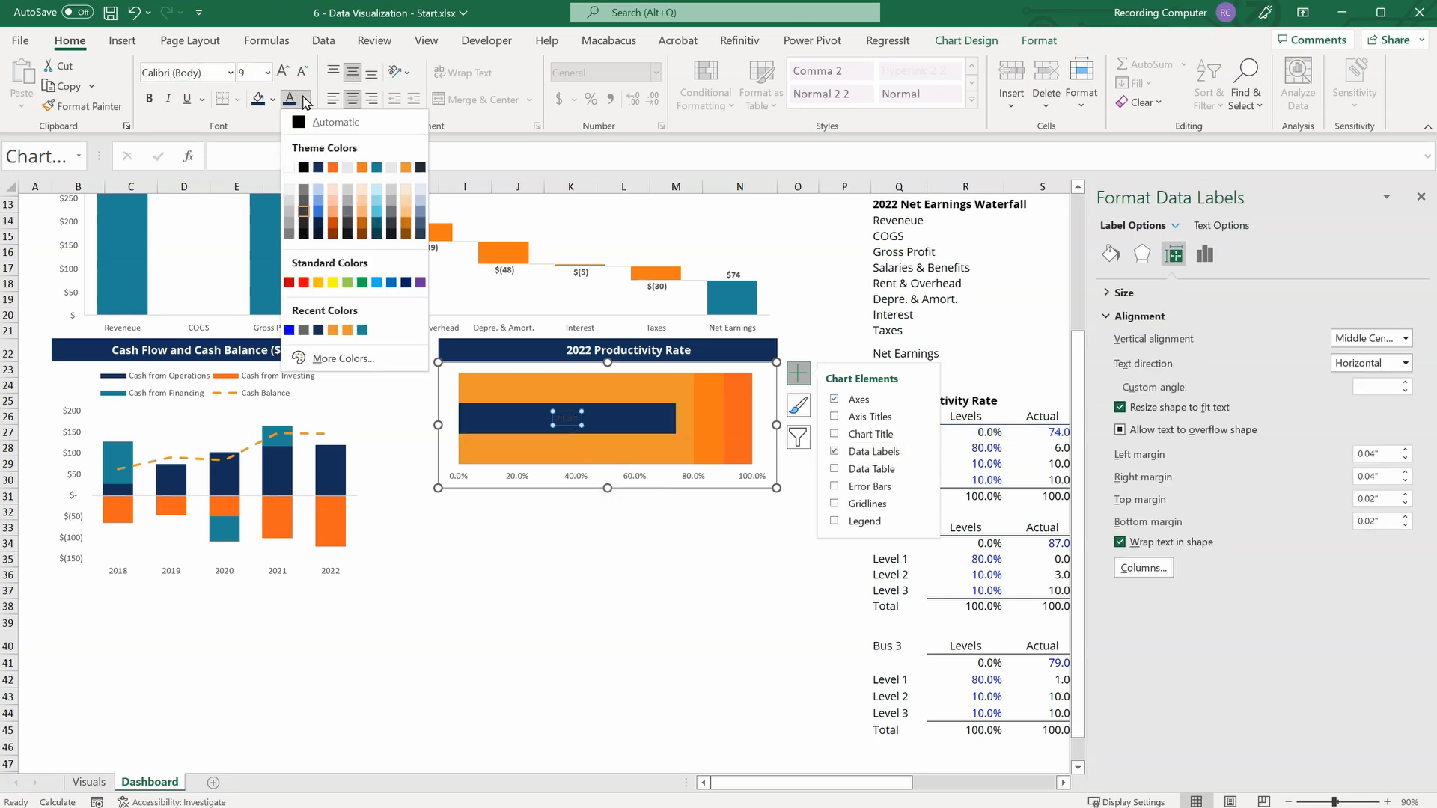
pyautogui.click(288, 168)
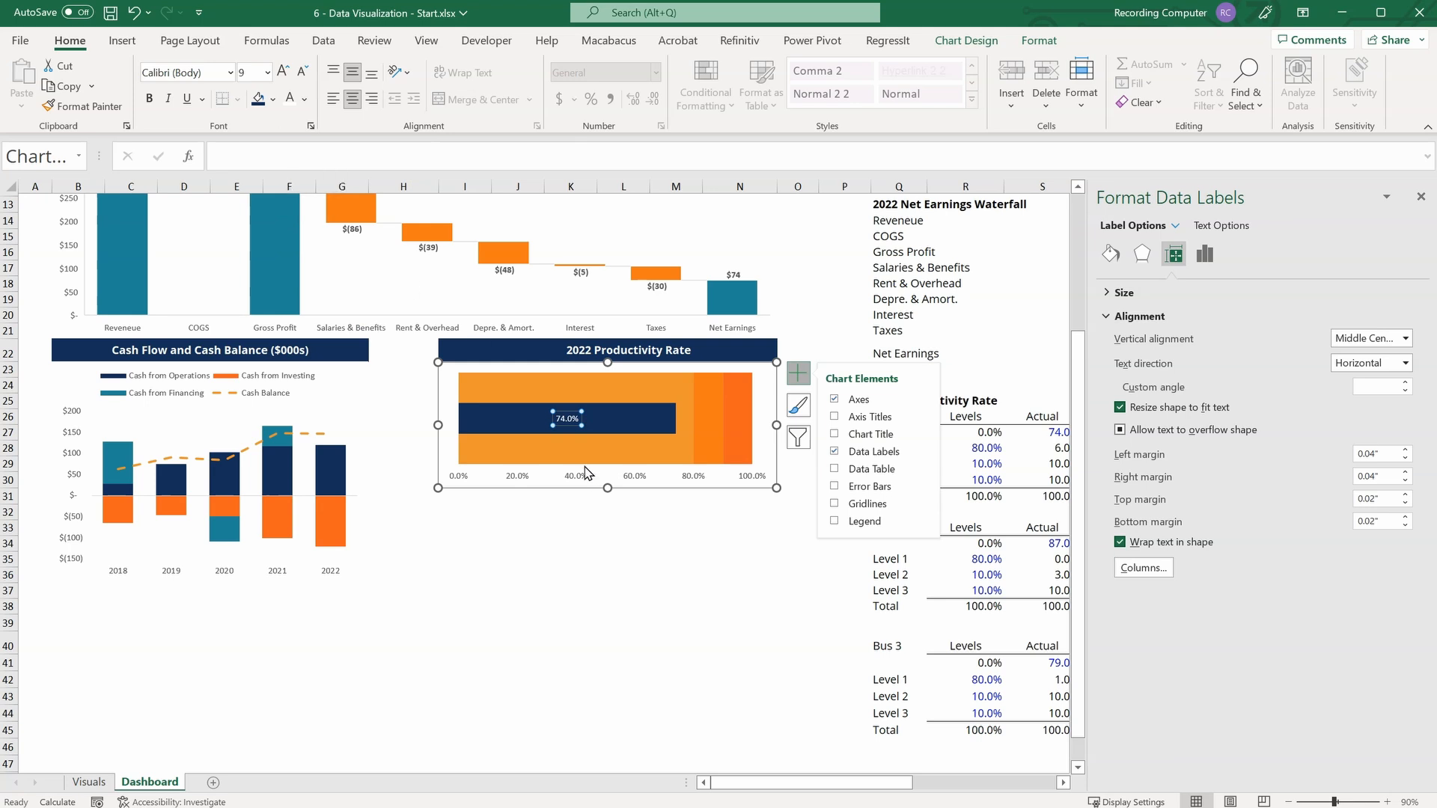
# Set the position of the productivity chart's data label to Inside End.
pyautogui.click(1139, 316)
pyautogui.click(1205, 254)
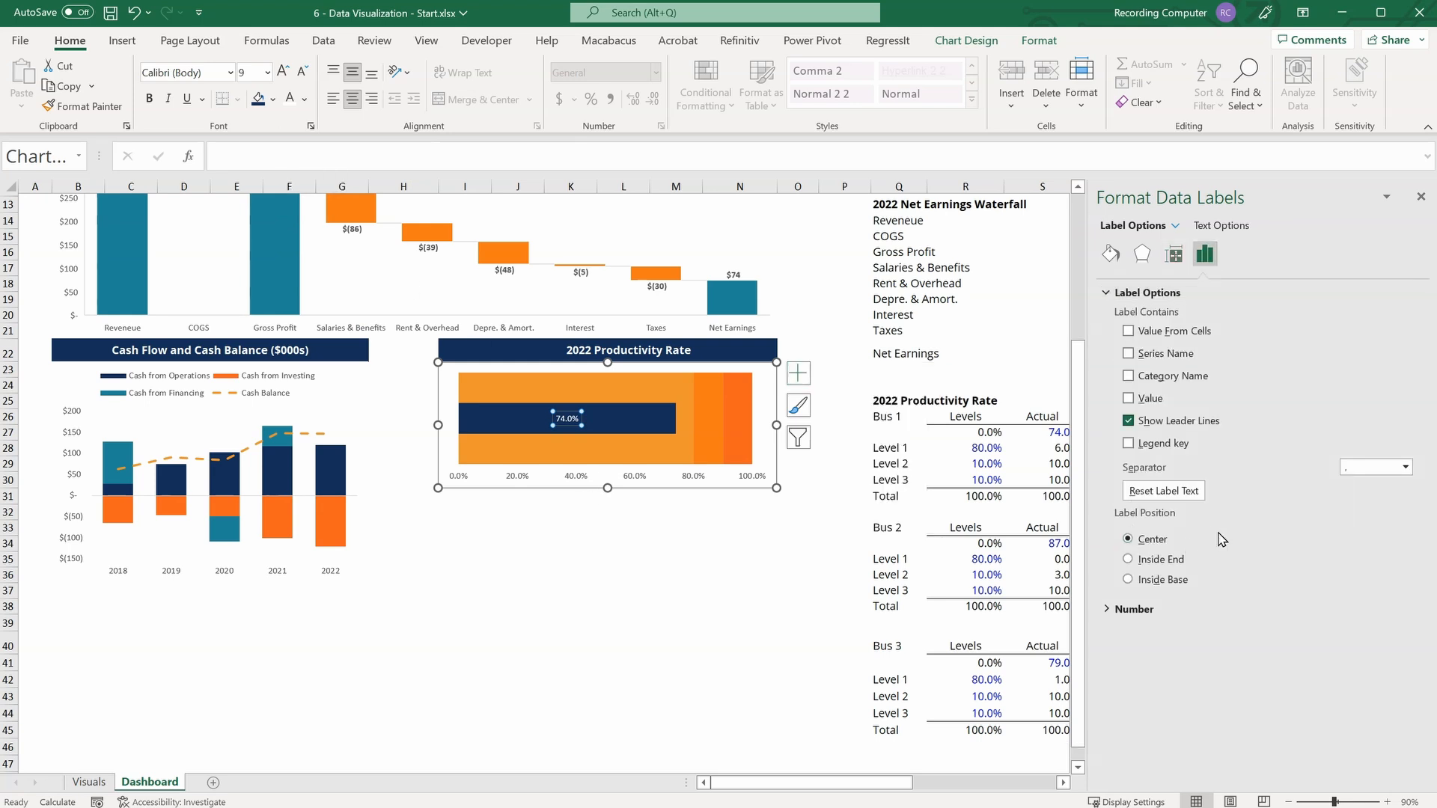
pyautogui.click(1128, 560)
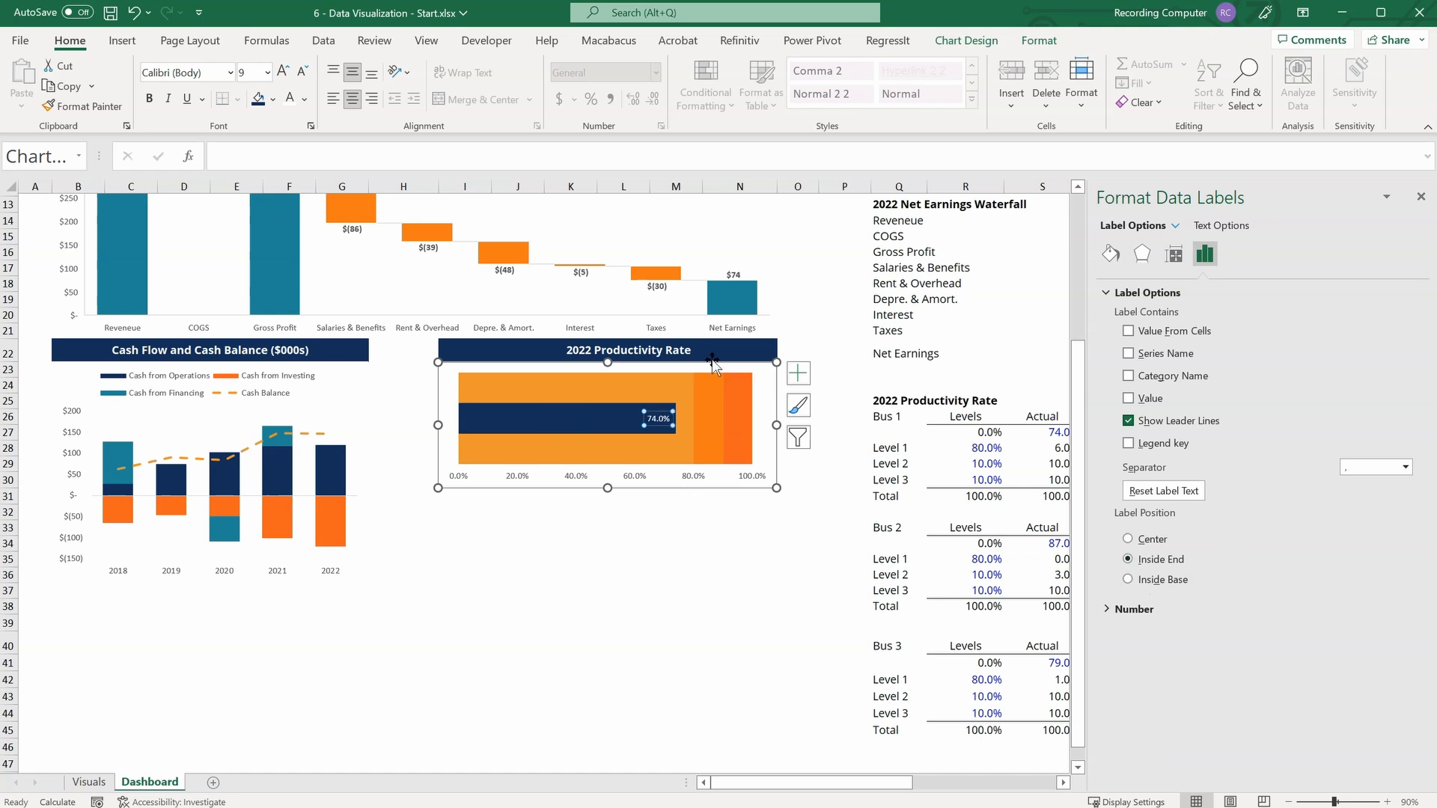
pyautogui.click(653, 575)
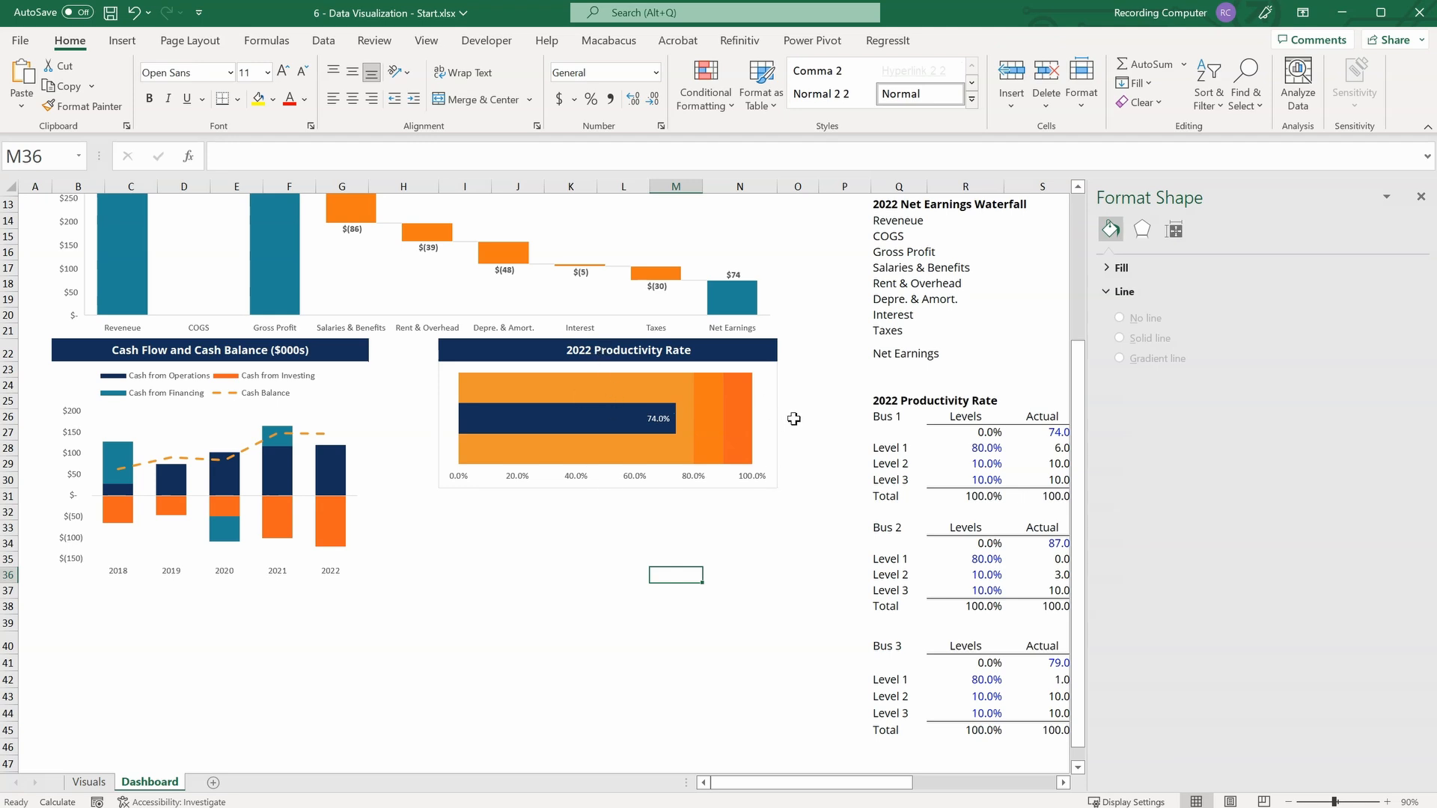
# Remove the productivity chart's border and reduce its height so it ends around row 28.
pyautogui.click(775, 386)
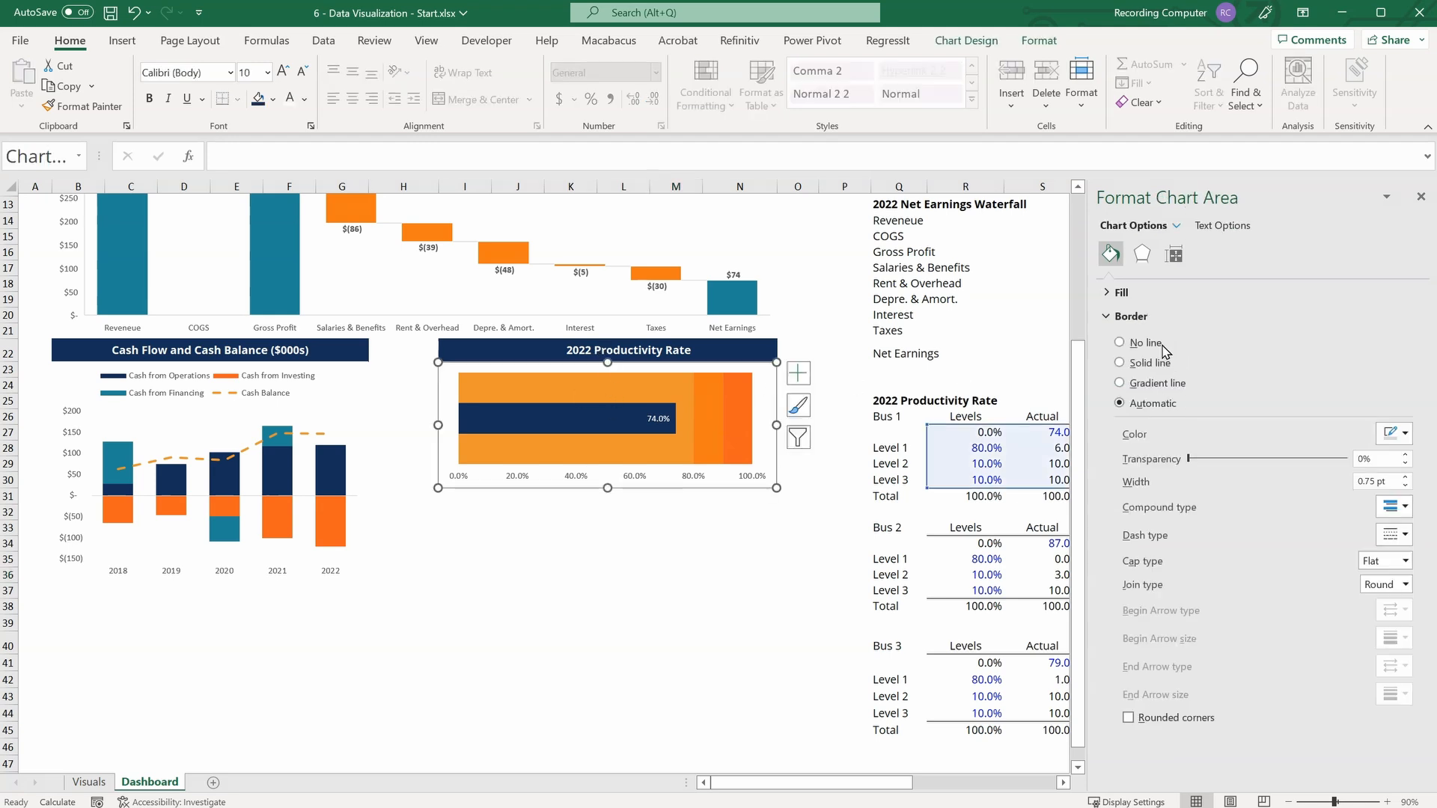
pyautogui.click(1120, 343)
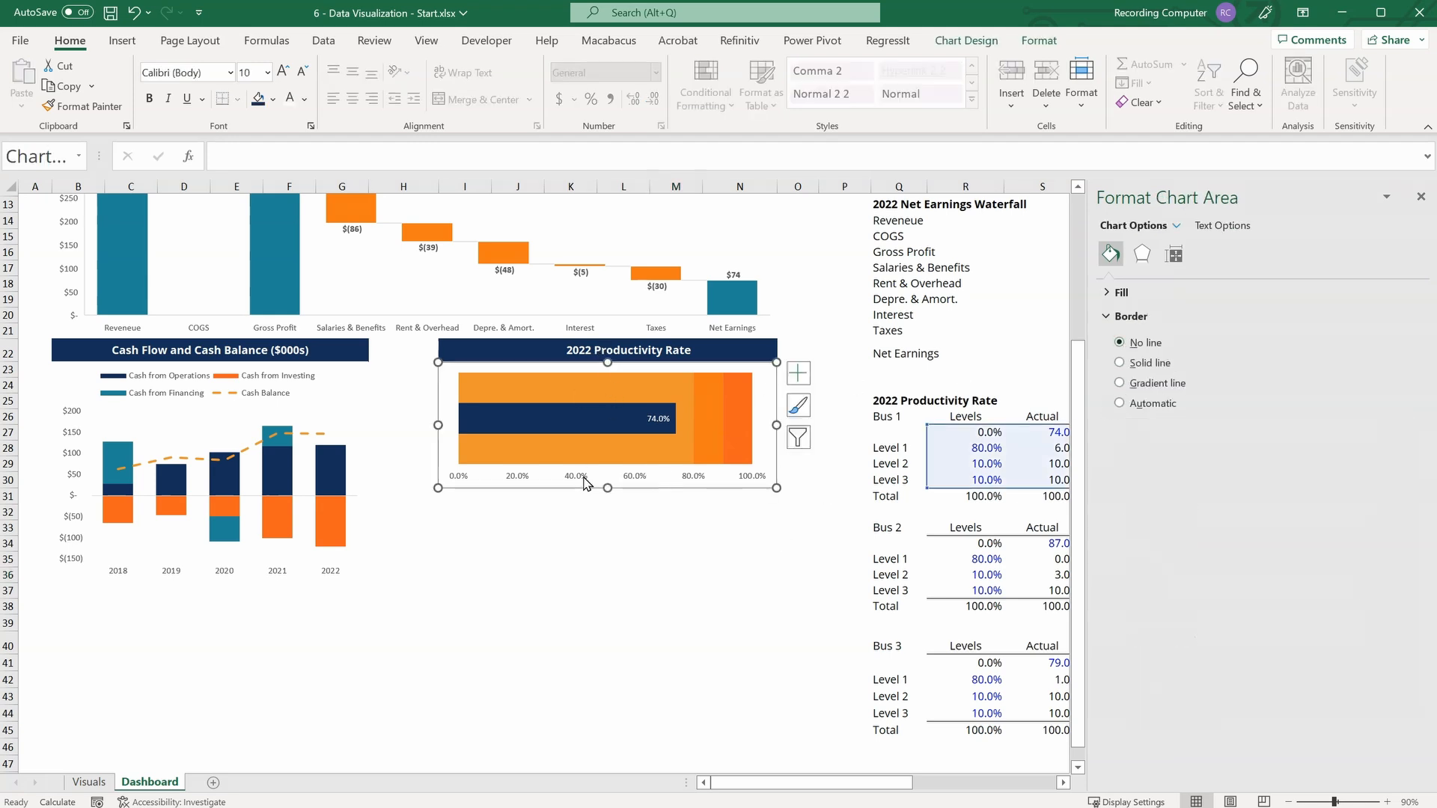
pyautogui.moveTo(607, 485); pyautogui.dragTo(608, 455)
pyautogui.click(612, 506)
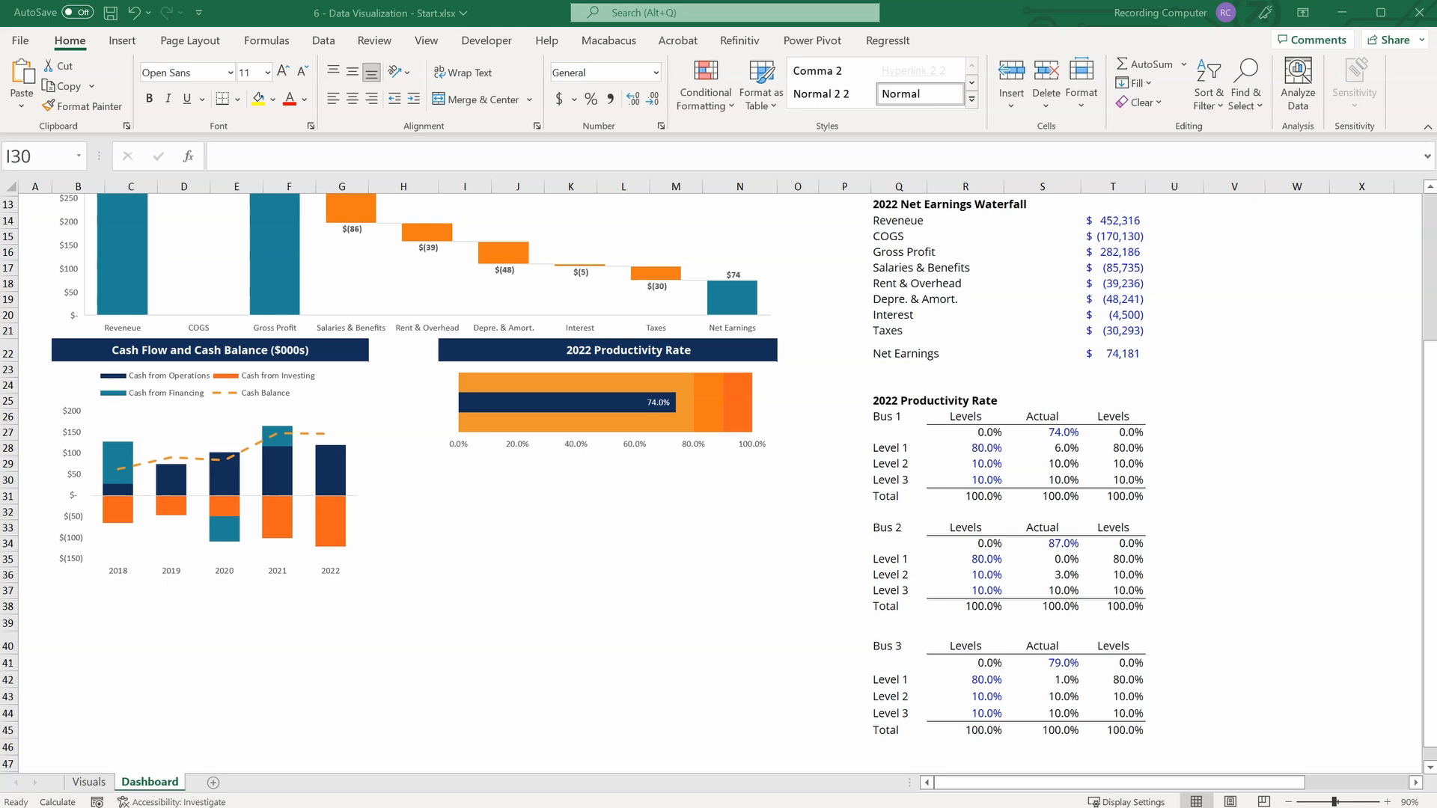
# Duplicate the productivity chart twice and stack the two copies directly beneath the original, aligned with it.
pyautogui.click(447, 408)
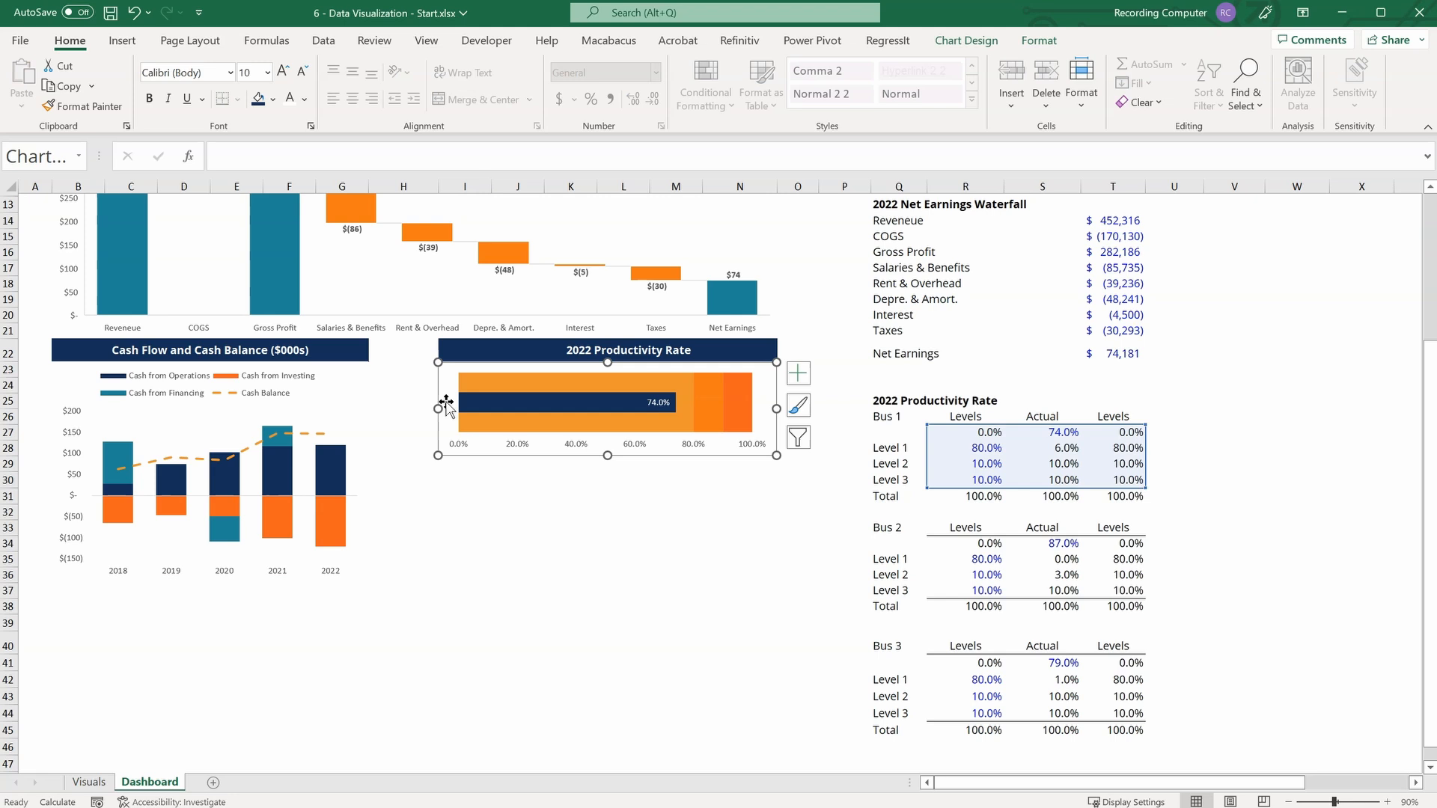
pyautogui.hotkey('ctrl', 'd')
pyautogui.hotkey('ctrl', 'd')
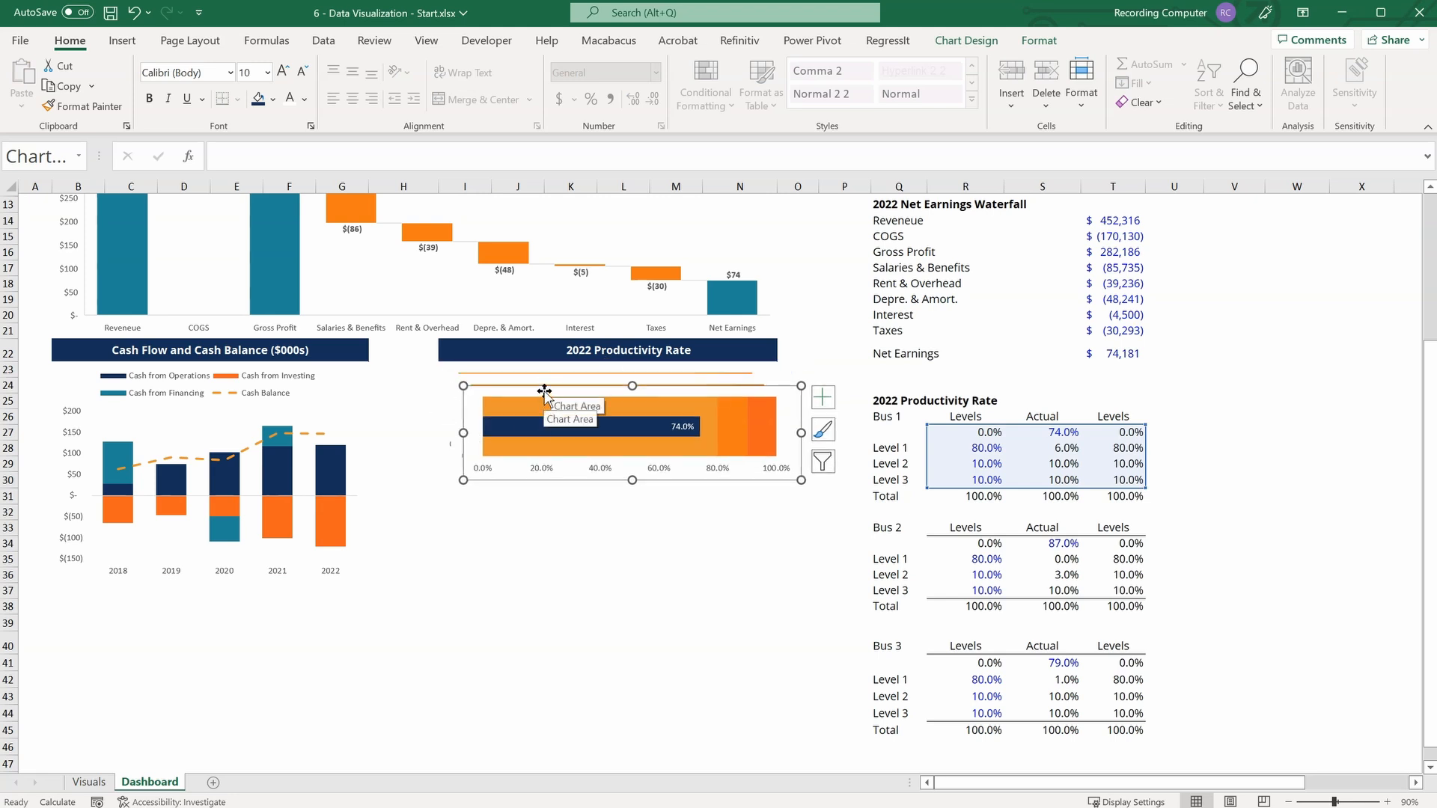
pyautogui.moveTo(544, 393); pyautogui.dragTo(518, 661)
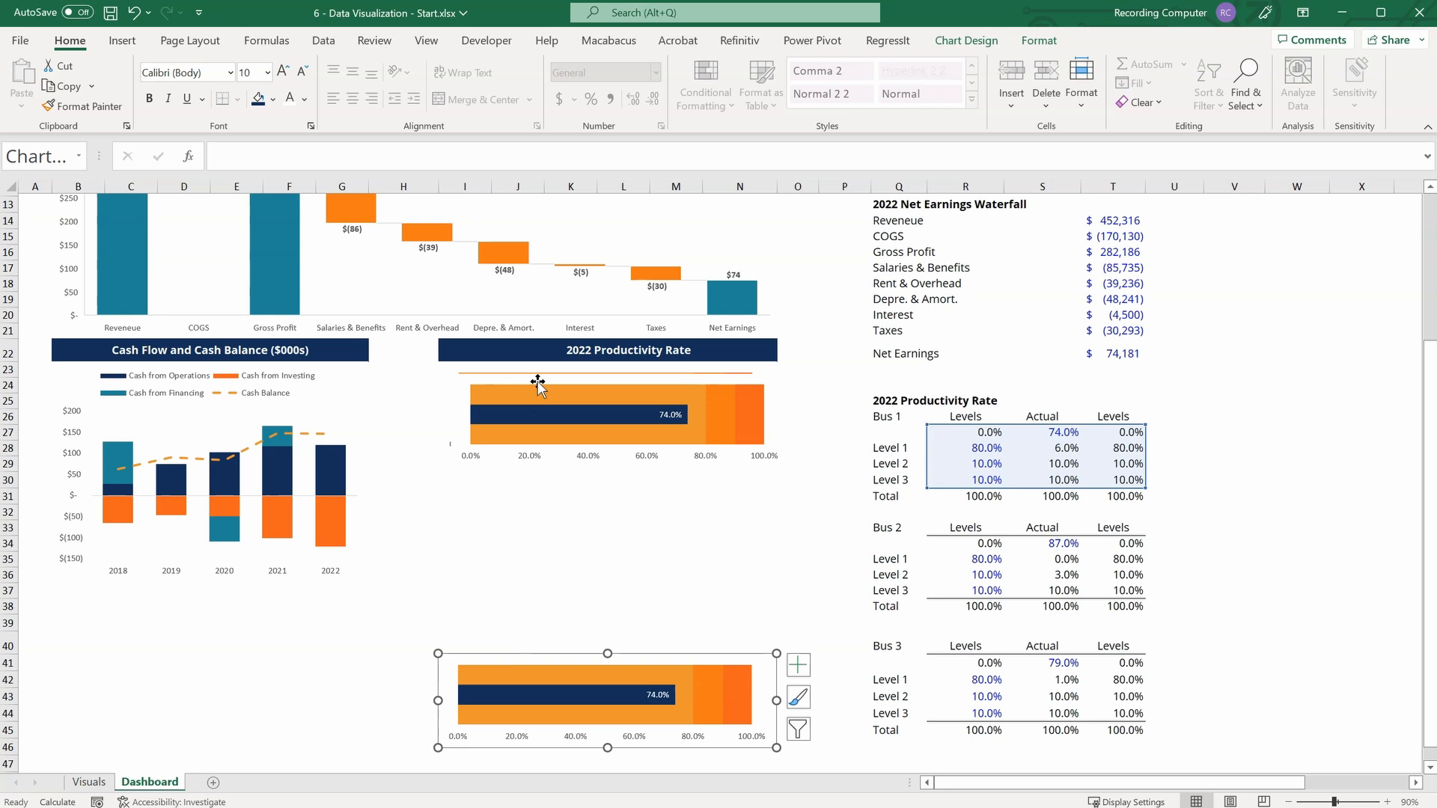
pyautogui.click(538, 380)
pyautogui.moveTo(537, 380); pyautogui.dragTo(523, 460)
pyautogui.click(553, 656)
pyautogui.moveTo(553, 657); pyautogui.dragTo(551, 548)
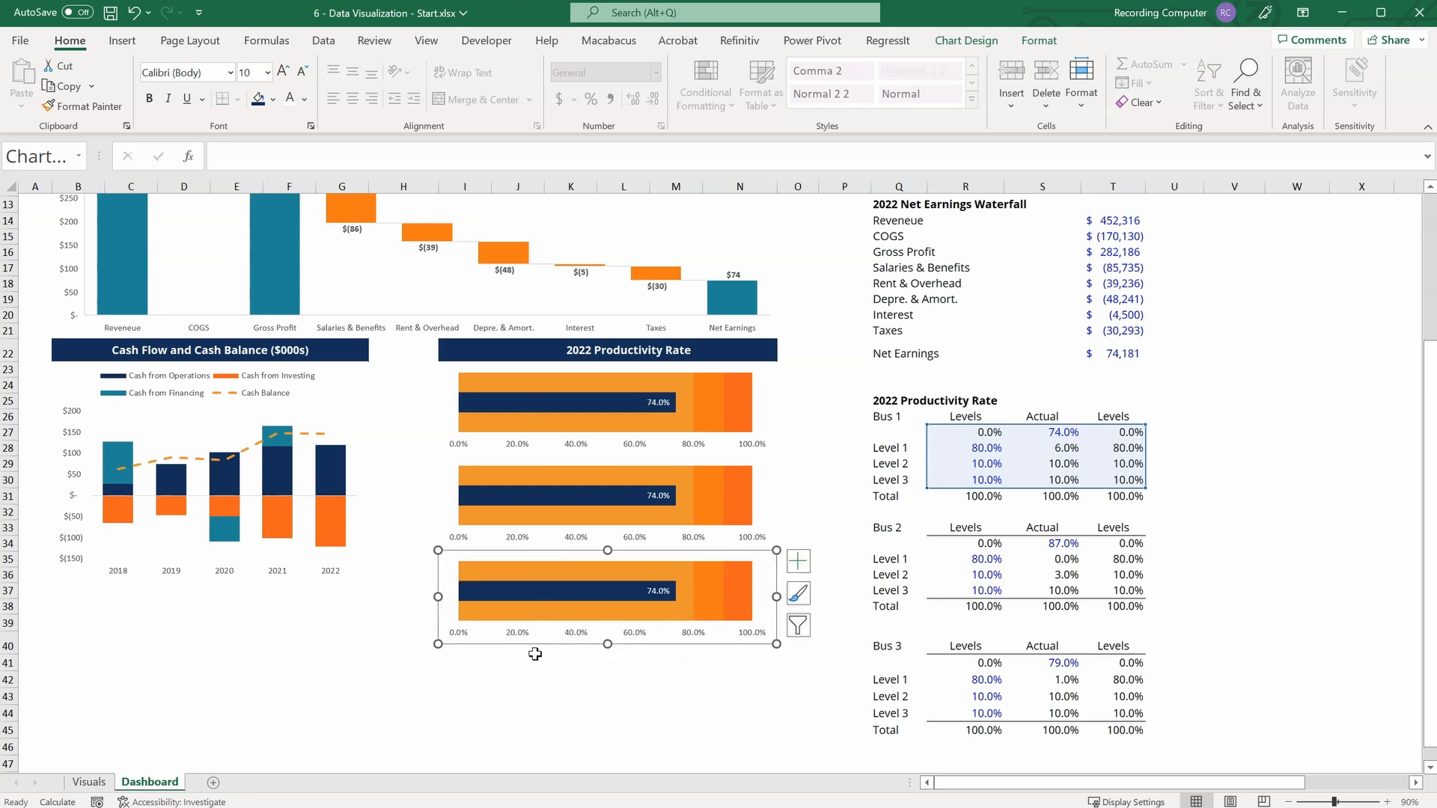
# Point the middle productivity chart to the Bus 2 data in R34:T37 and fill its Level 1 series with light orange.
pyautogui.click(756, 476)
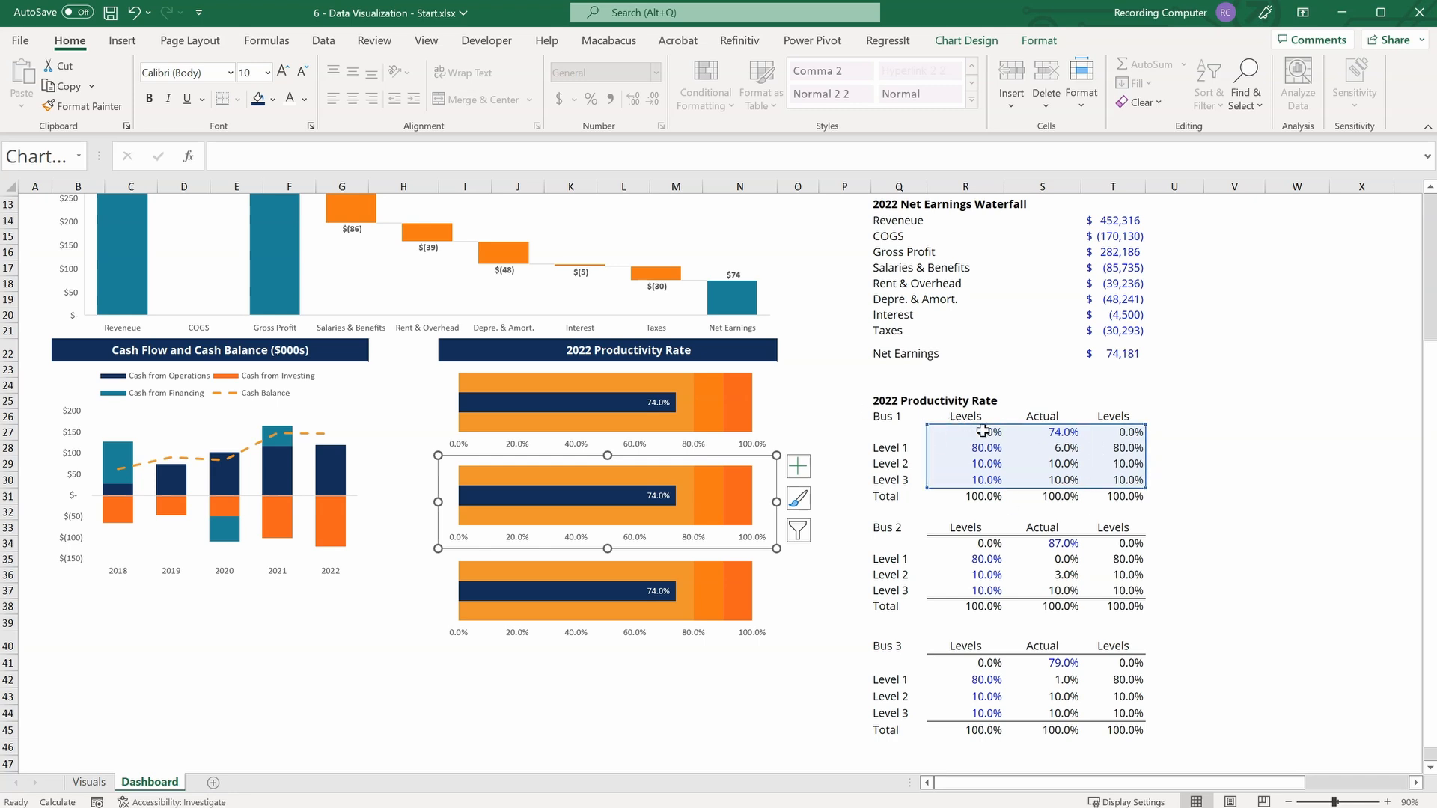
pyautogui.moveTo(939, 421); pyautogui.dragTo(958, 537)
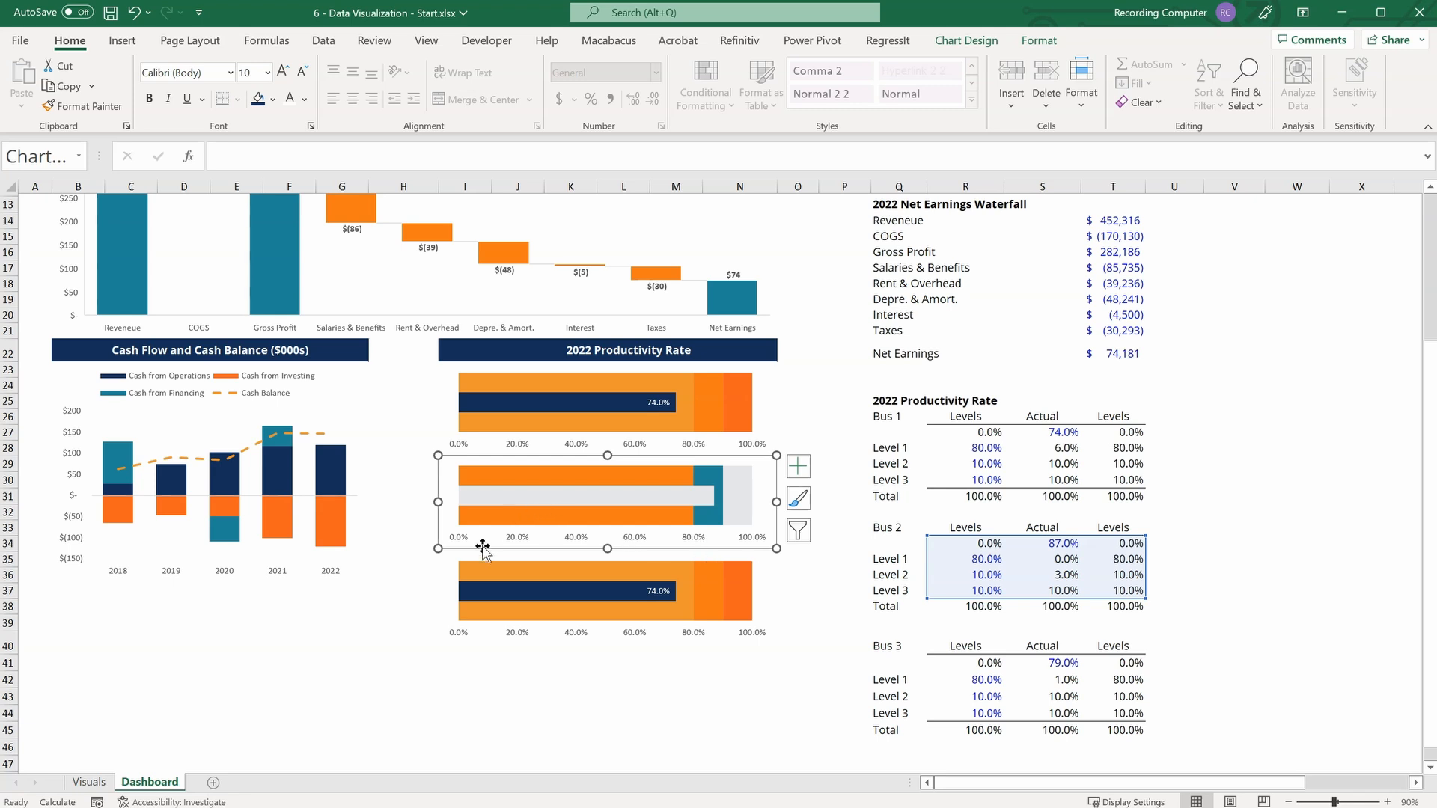
pyautogui.click(495, 479)
pyautogui.rightClick(495, 480)
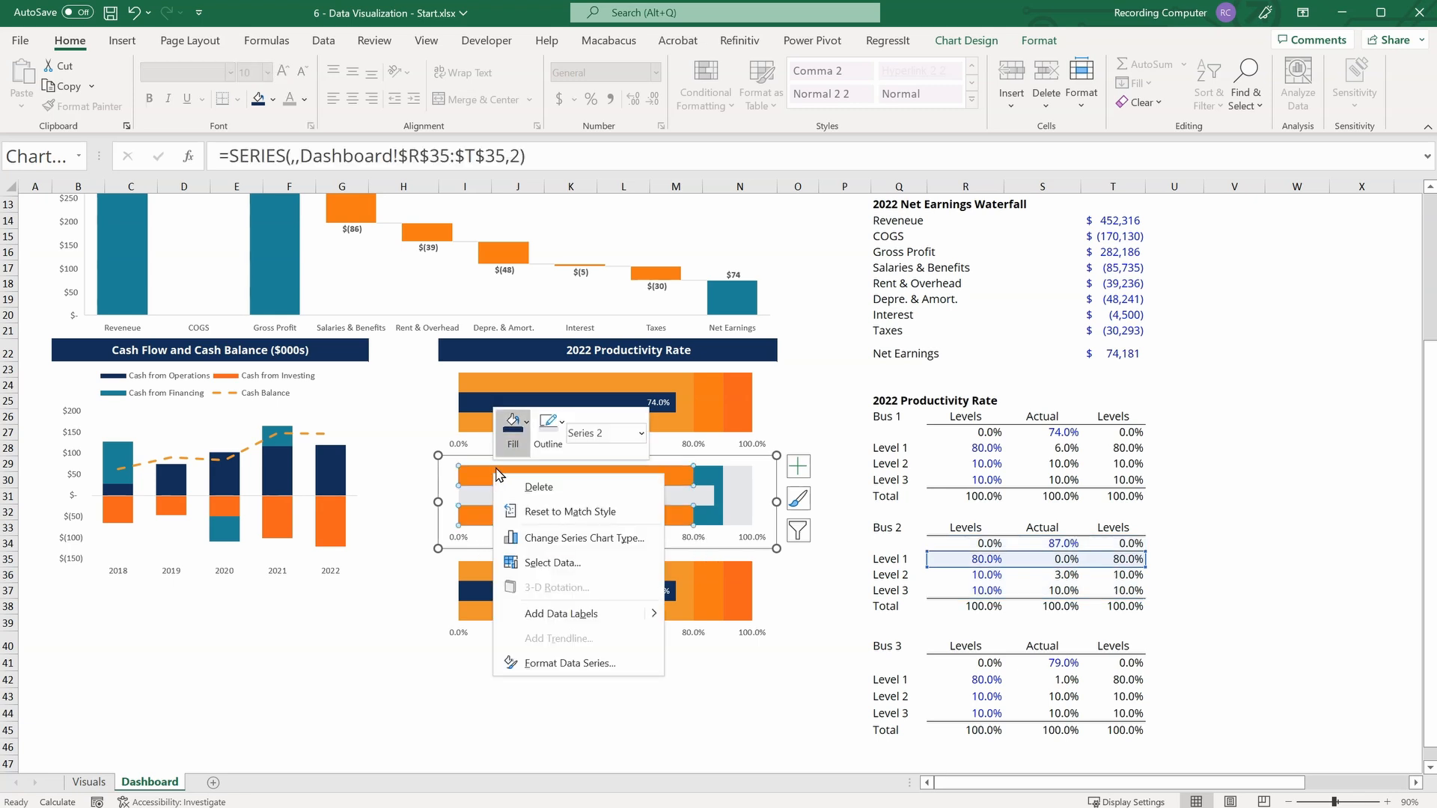
pyautogui.click(527, 424)
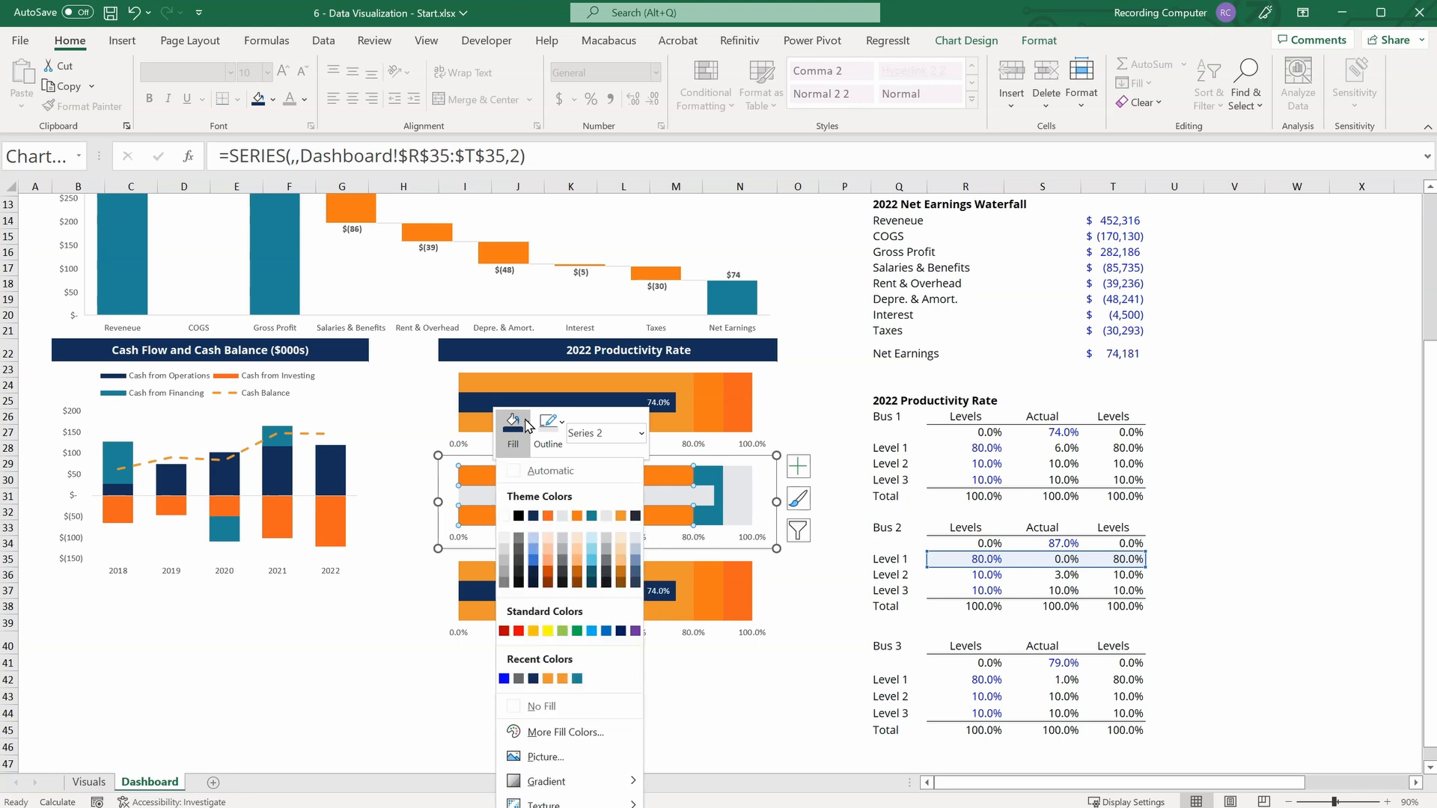
pyautogui.click(622, 516)
# Fill the middle chart's Level 2 series with orange and its Level 3 series with red-orange, matching the chart above.
pyautogui.click(710, 477)
pyautogui.rightClick(710, 477)
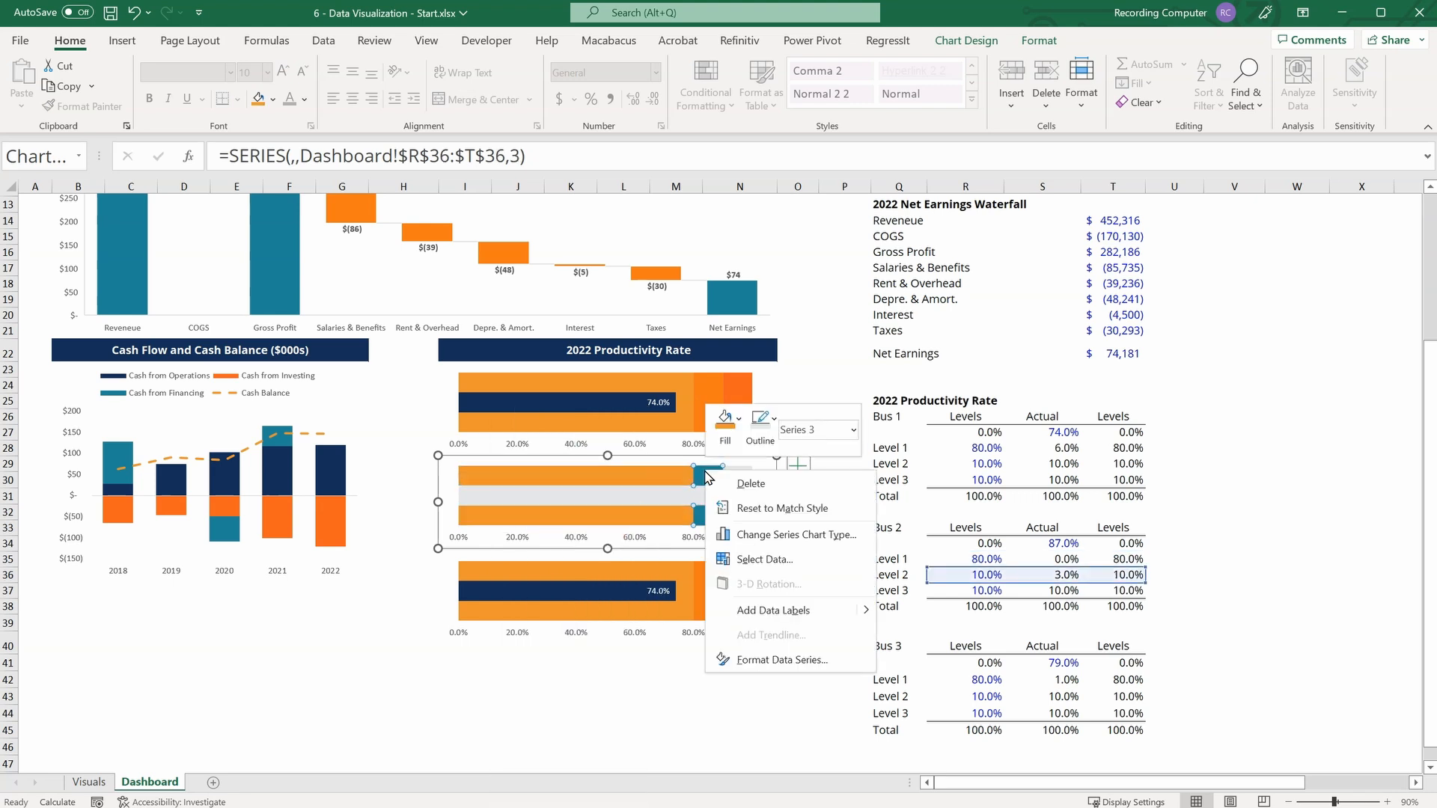
pyautogui.click(726, 423)
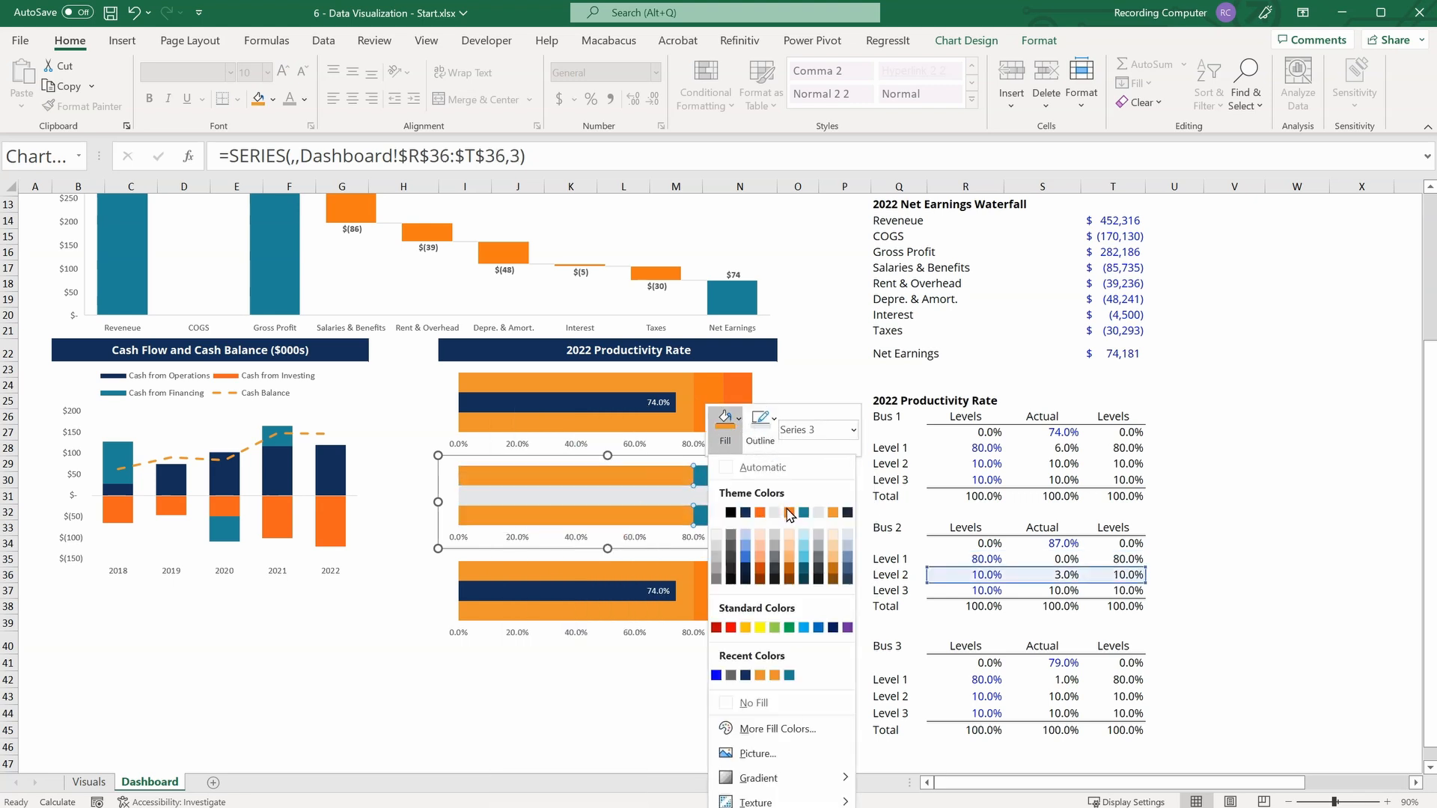
pyautogui.click(789, 514)
pyautogui.click(742, 480)
pyautogui.rightClick(742, 480)
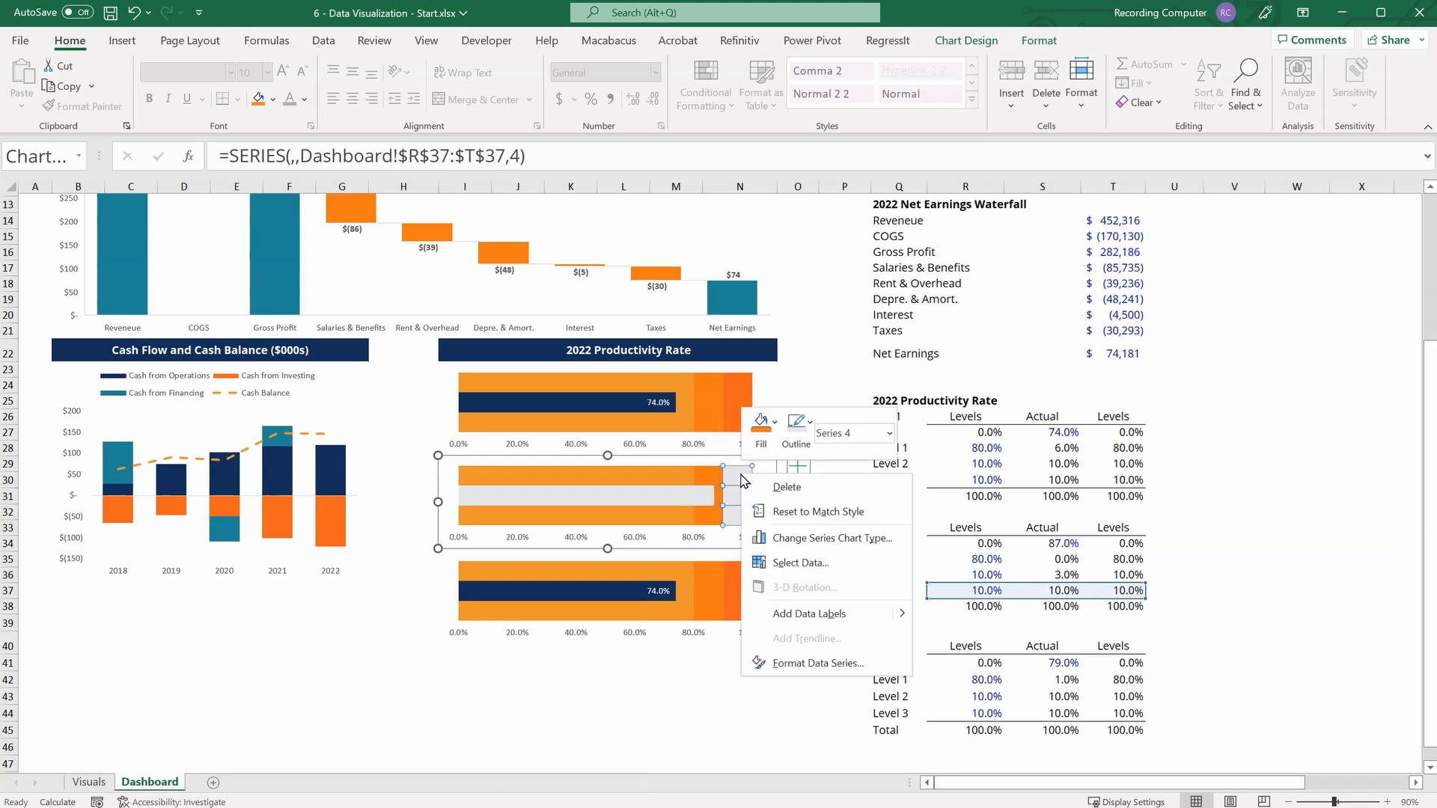
pyautogui.click(761, 421)
pyautogui.click(795, 514)
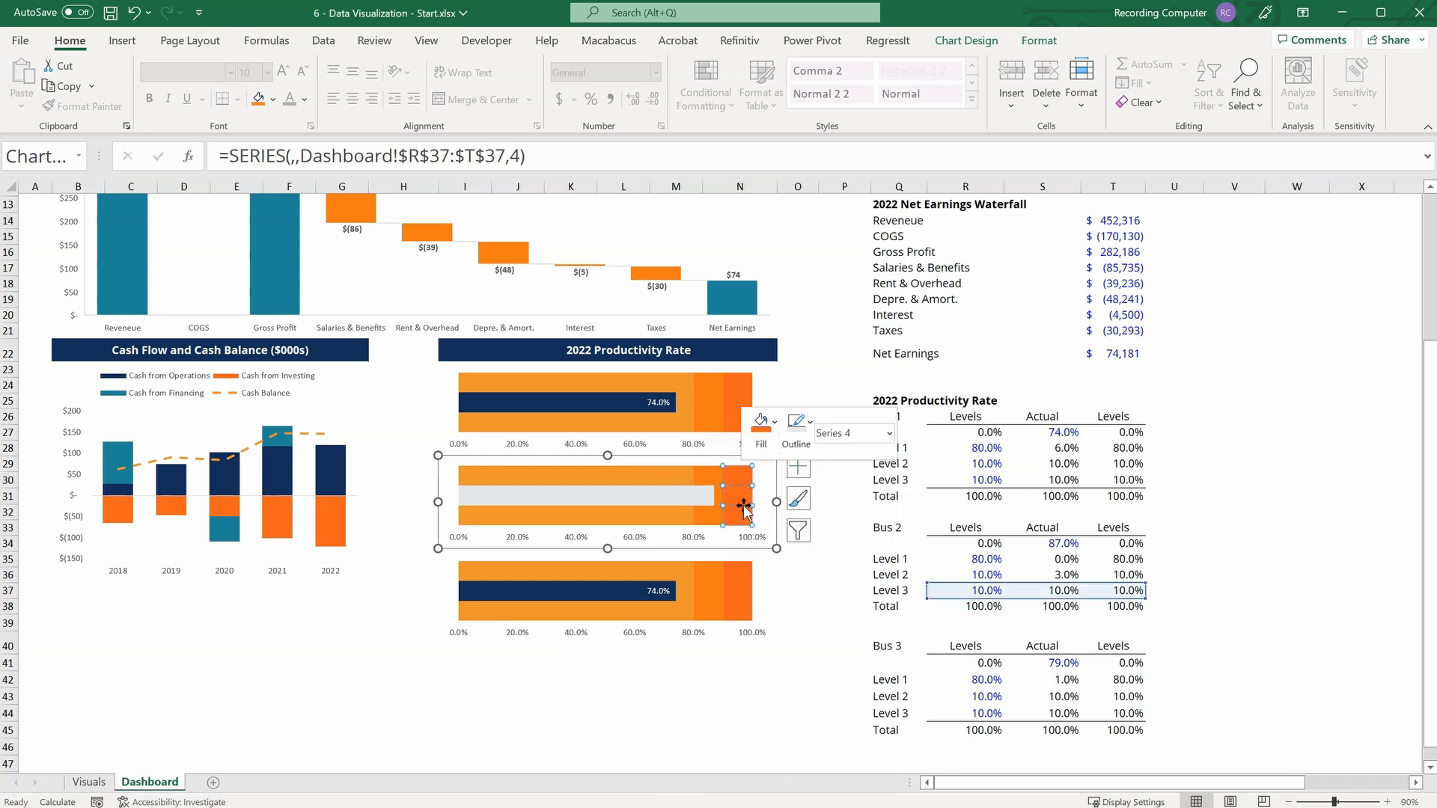
# Fill the actual bar of the middle productivity chart with navy blue.
pyautogui.click(627, 495)
pyautogui.rightClick(624, 498)
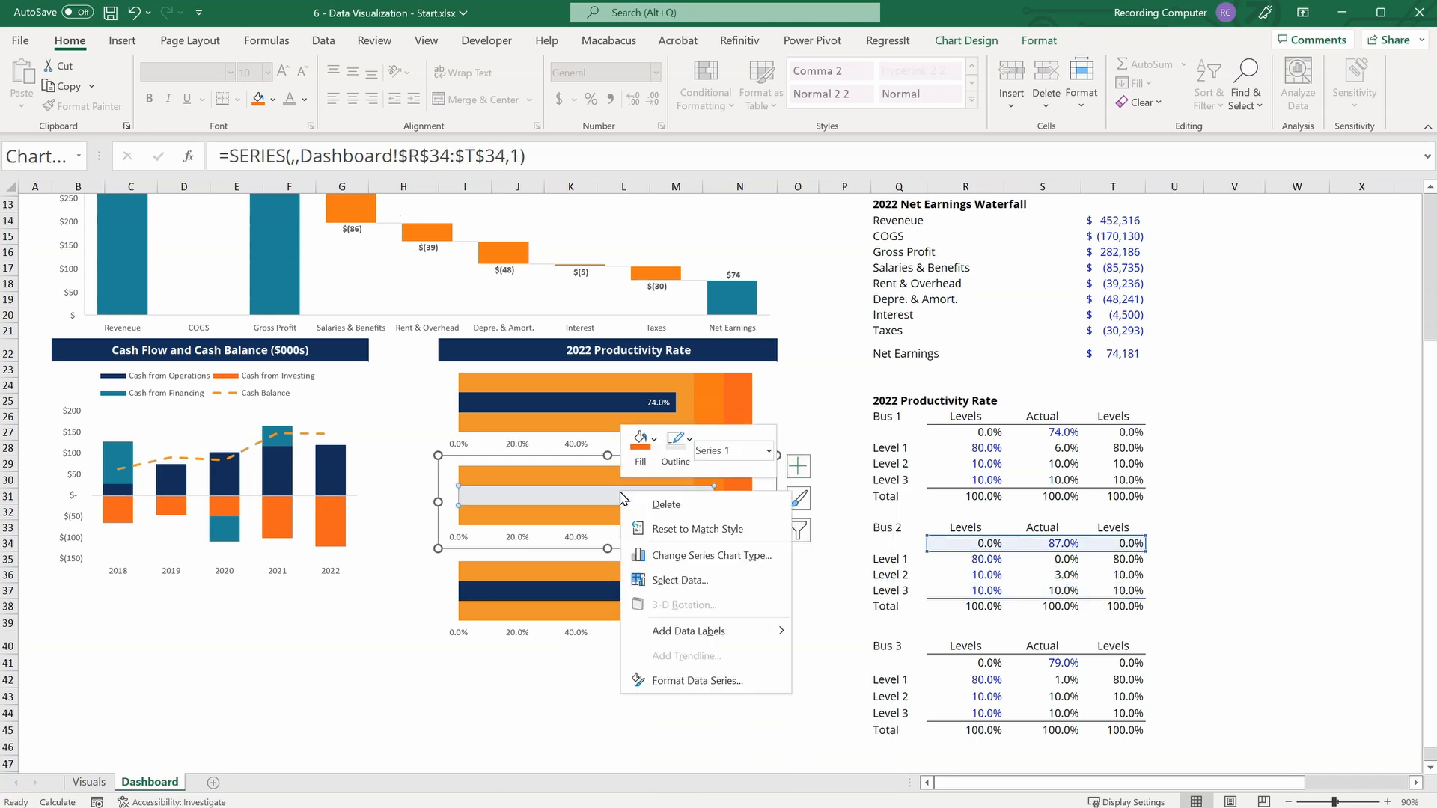
pyautogui.click(653, 439)
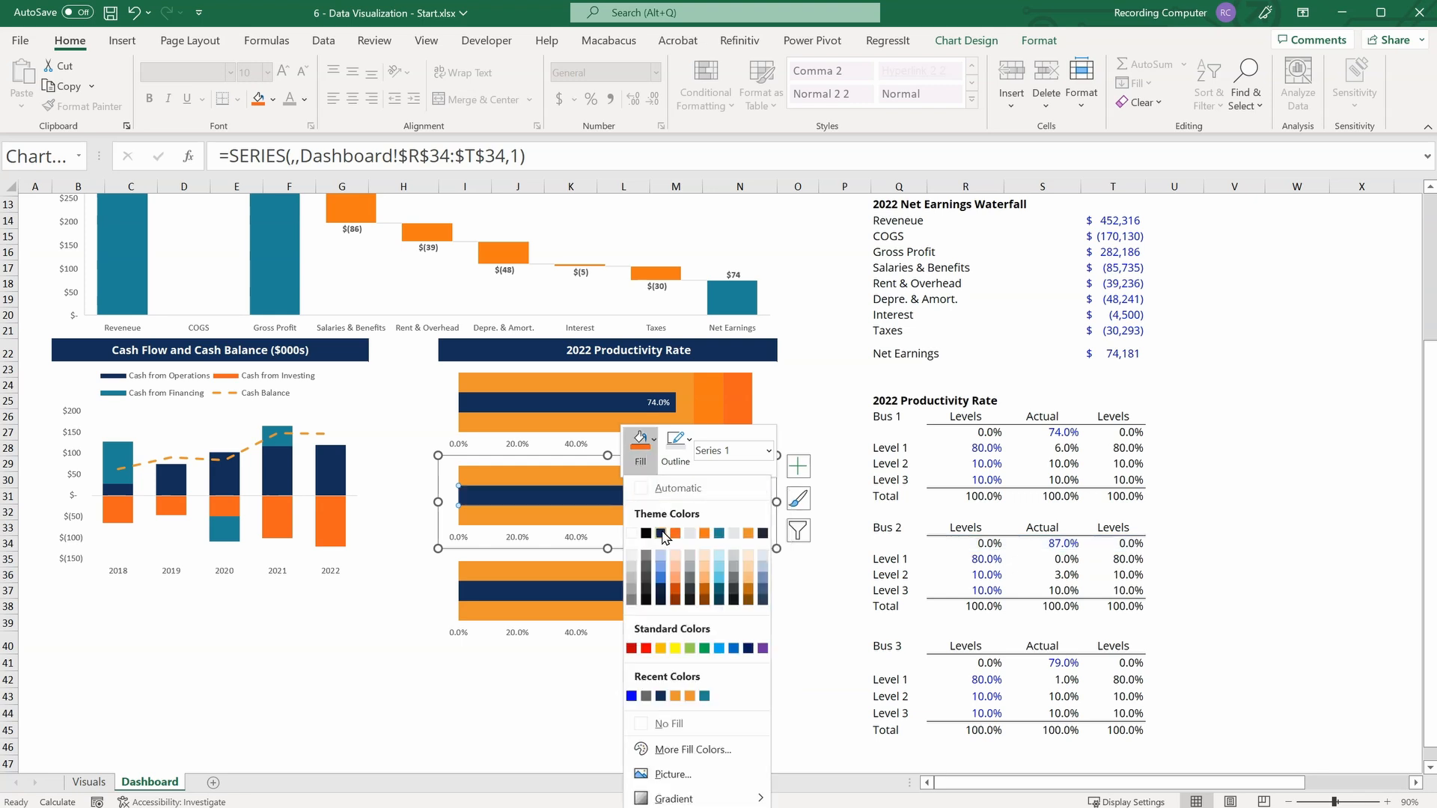
pyautogui.click(658, 532)
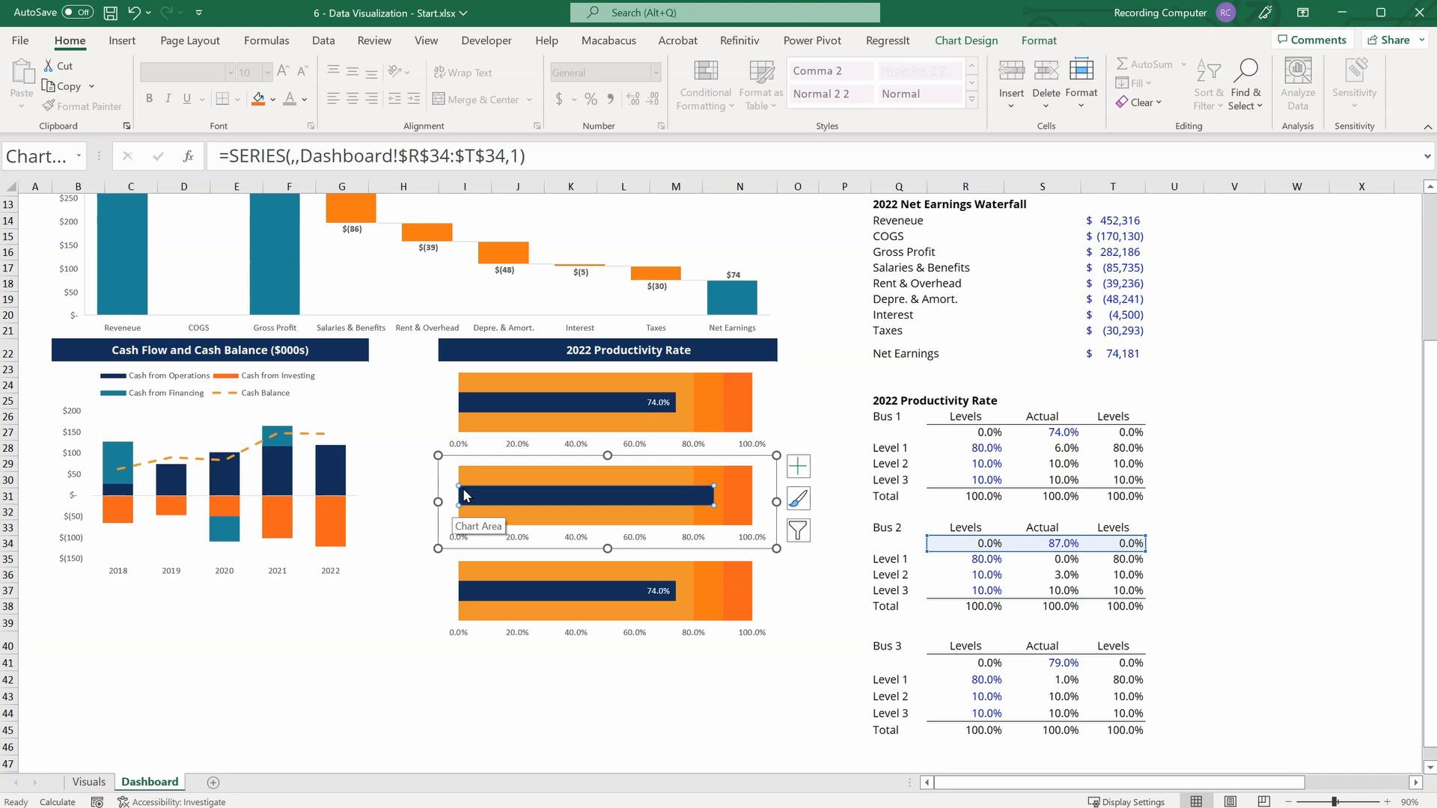
# Add a data label to the middle chart's navy bar and make its text white.
pyautogui.click(799, 467)
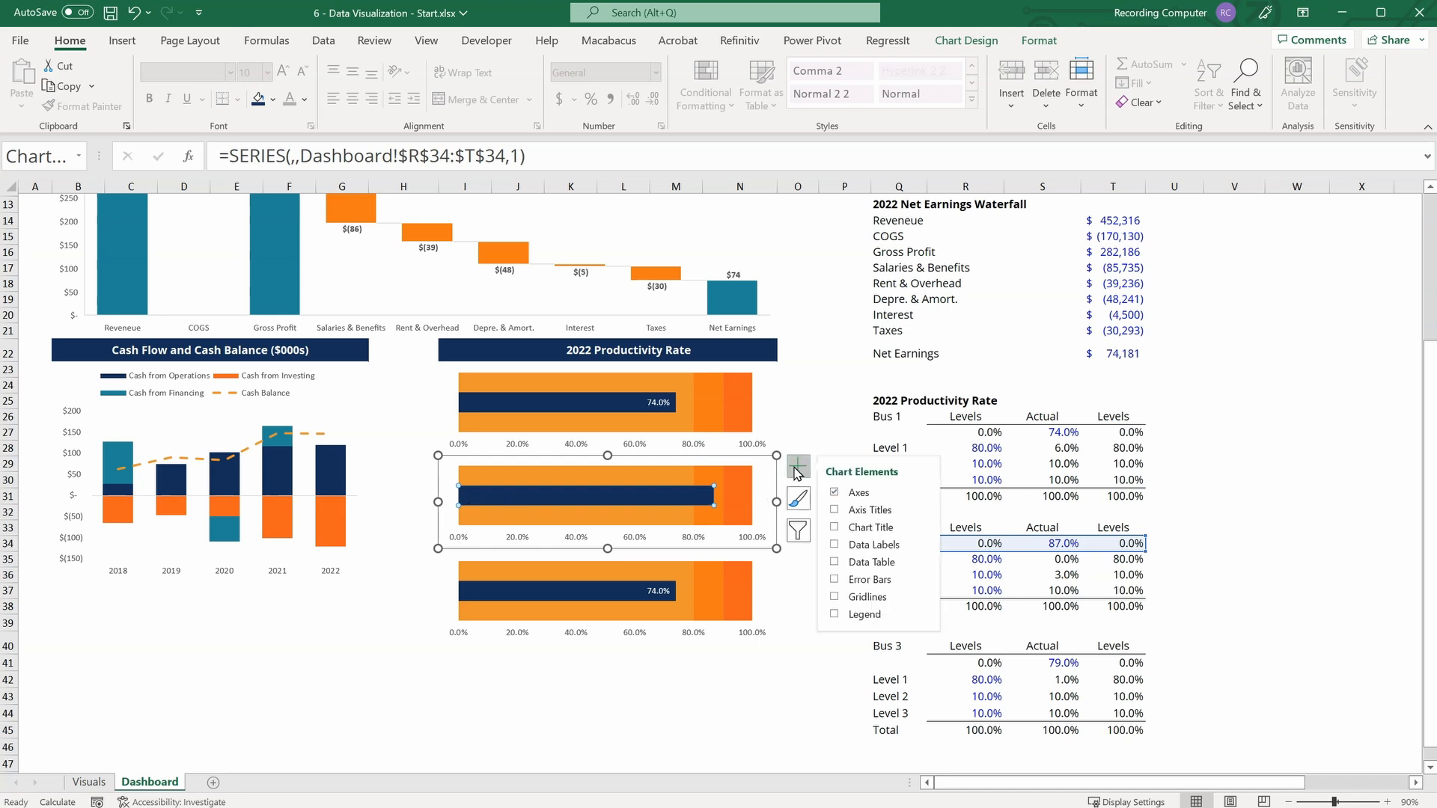
pyautogui.click(834, 545)
pyautogui.click(582, 491)
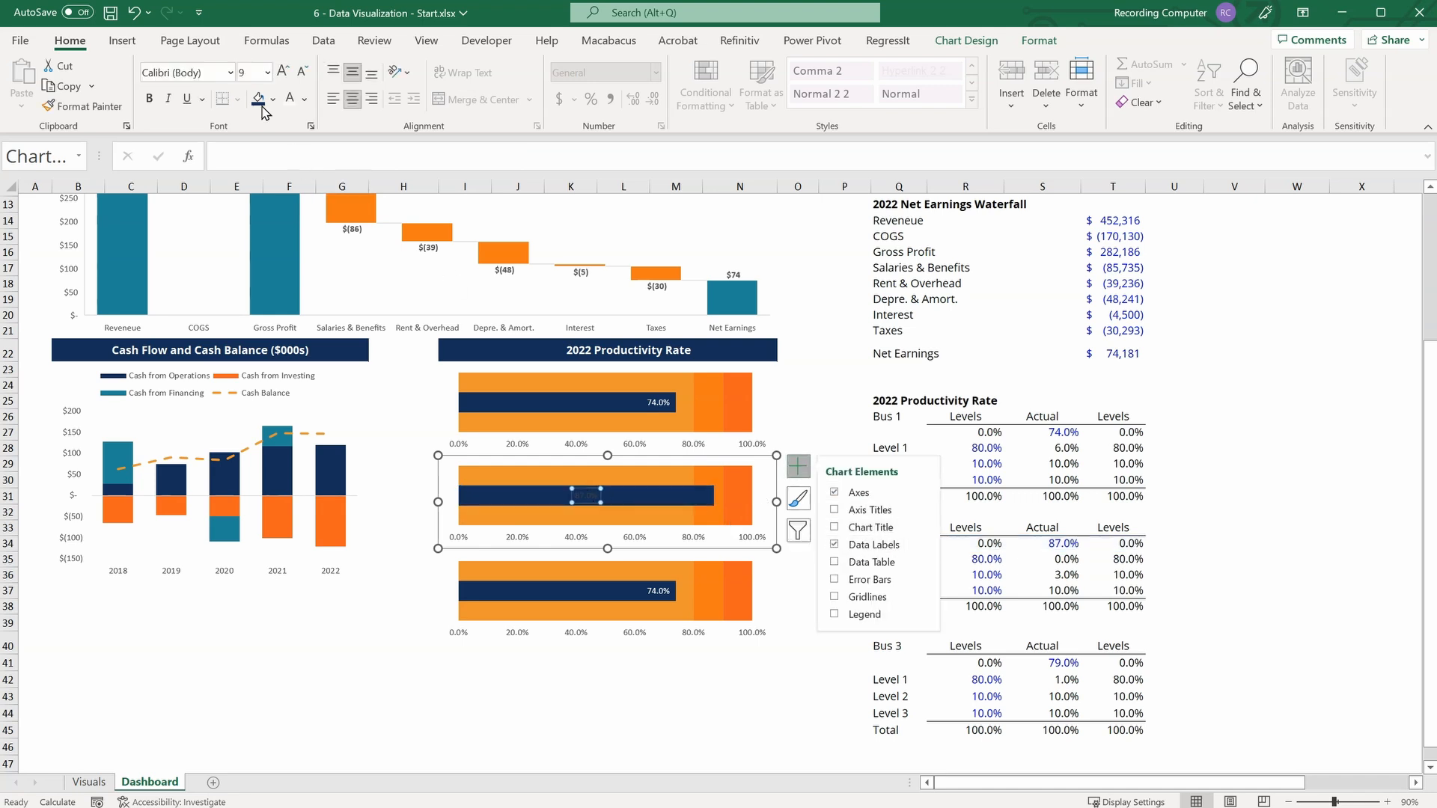
pyautogui.click(289, 98)
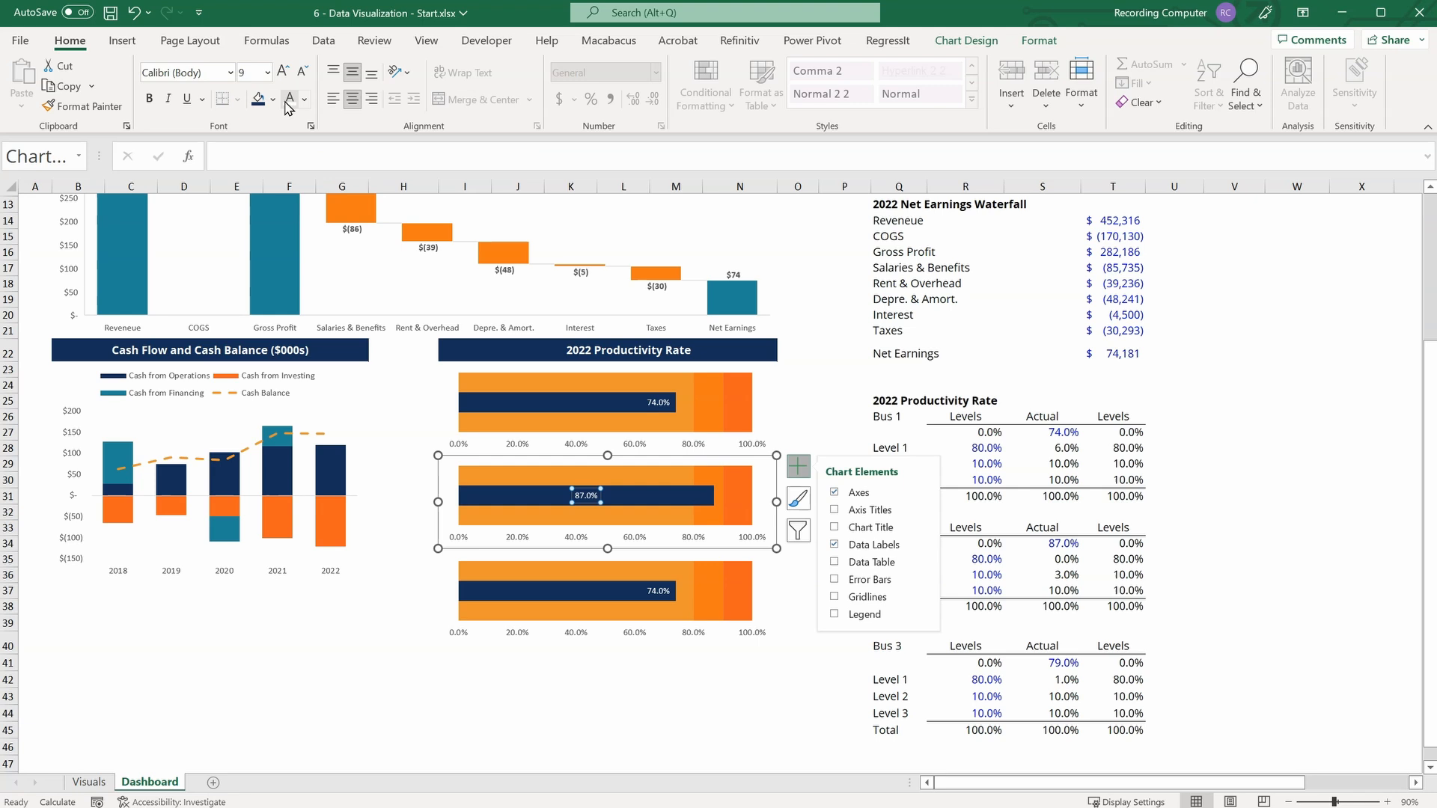
# Set the position of the middle chart's data label to Inside End.
pyautogui.click(623, 498)
pyautogui.rightClick(624, 500)
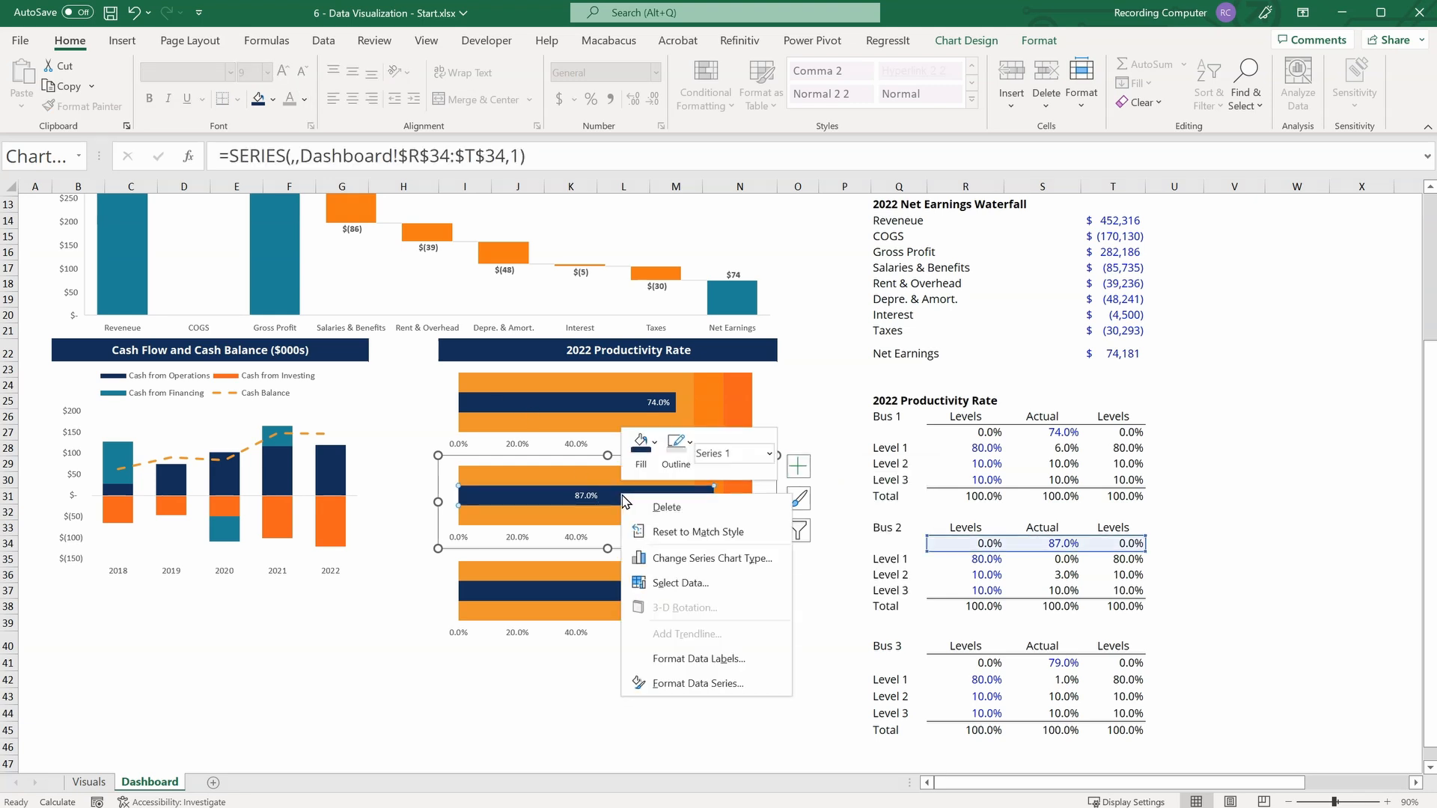
pyautogui.click(675, 684)
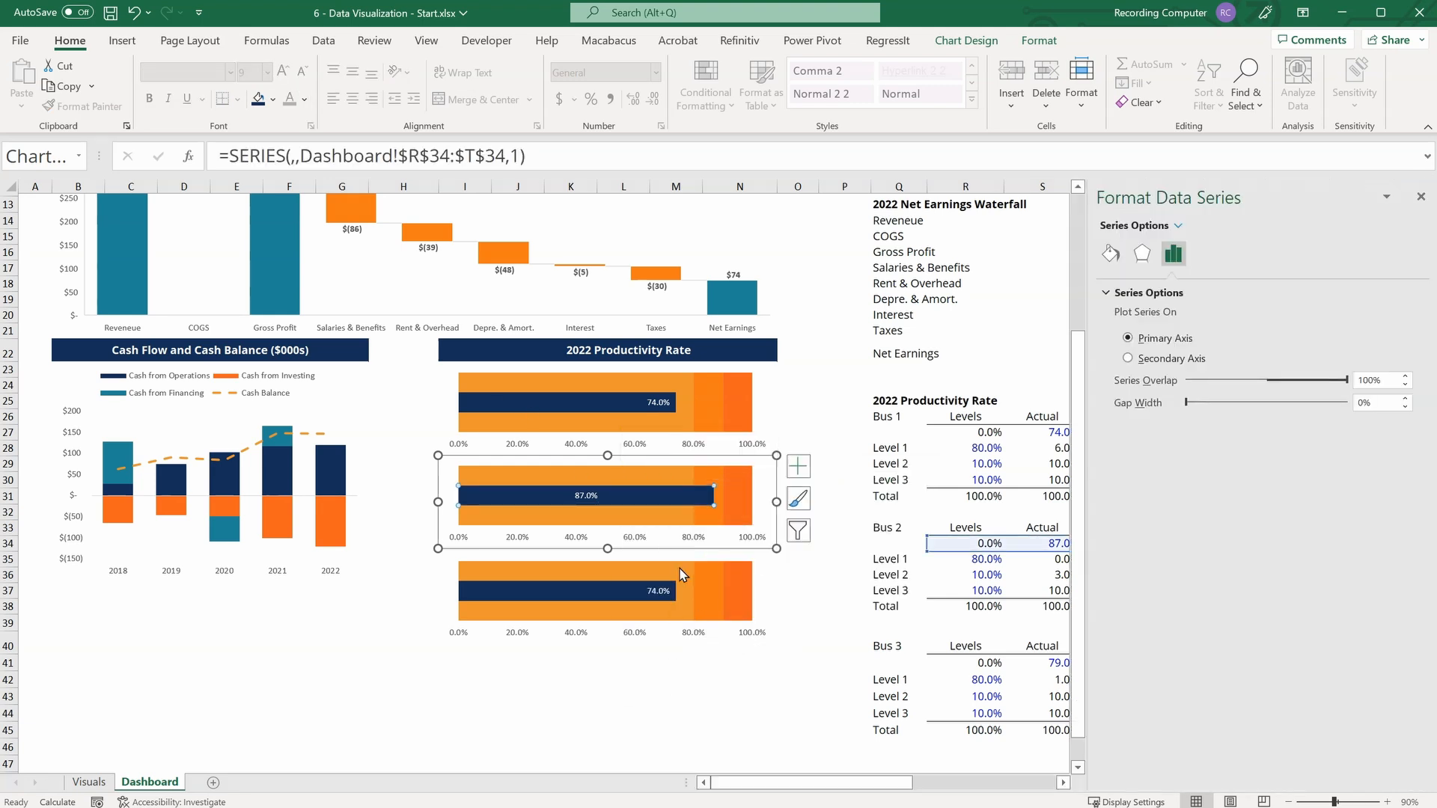
pyautogui.click(582, 494)
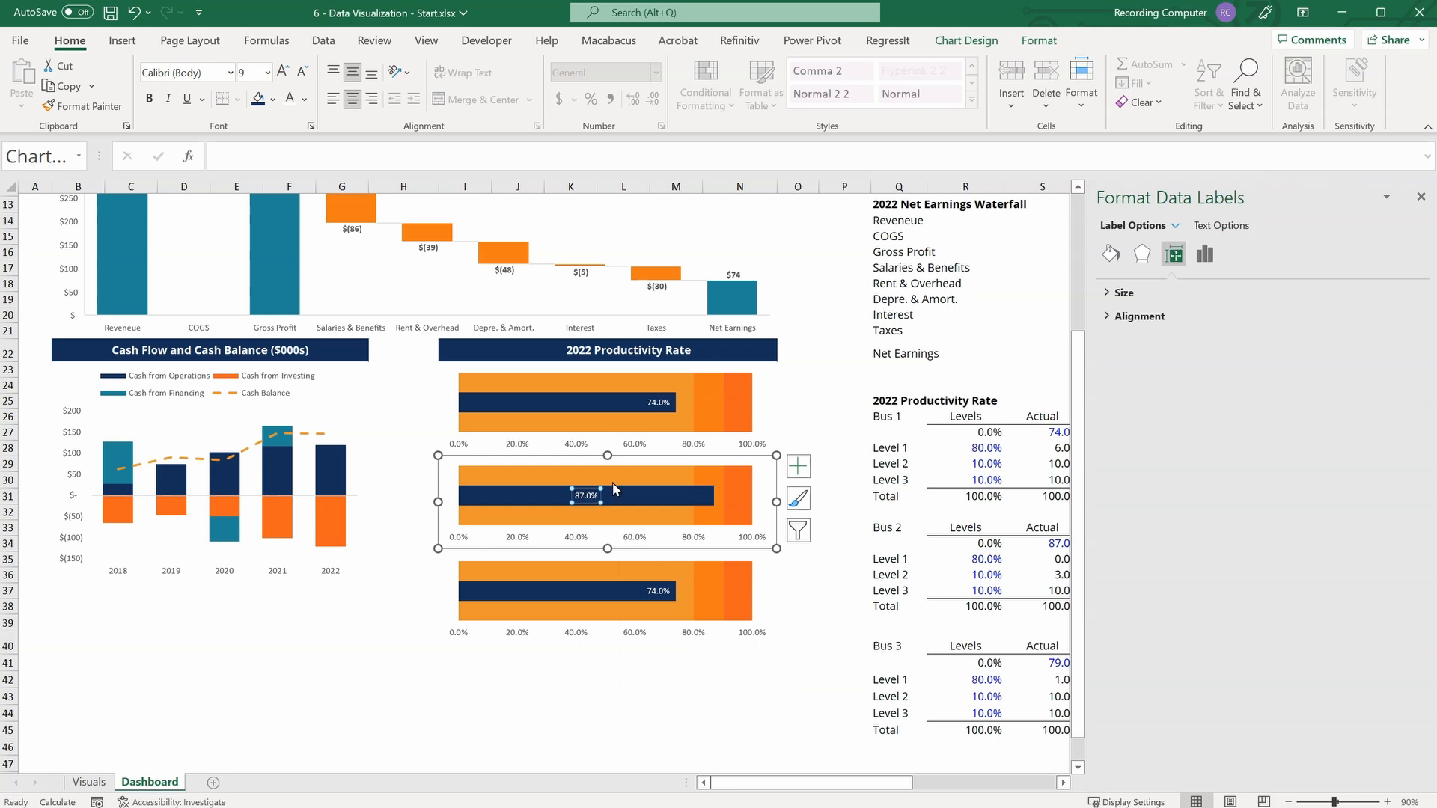
pyautogui.click(1204, 254)
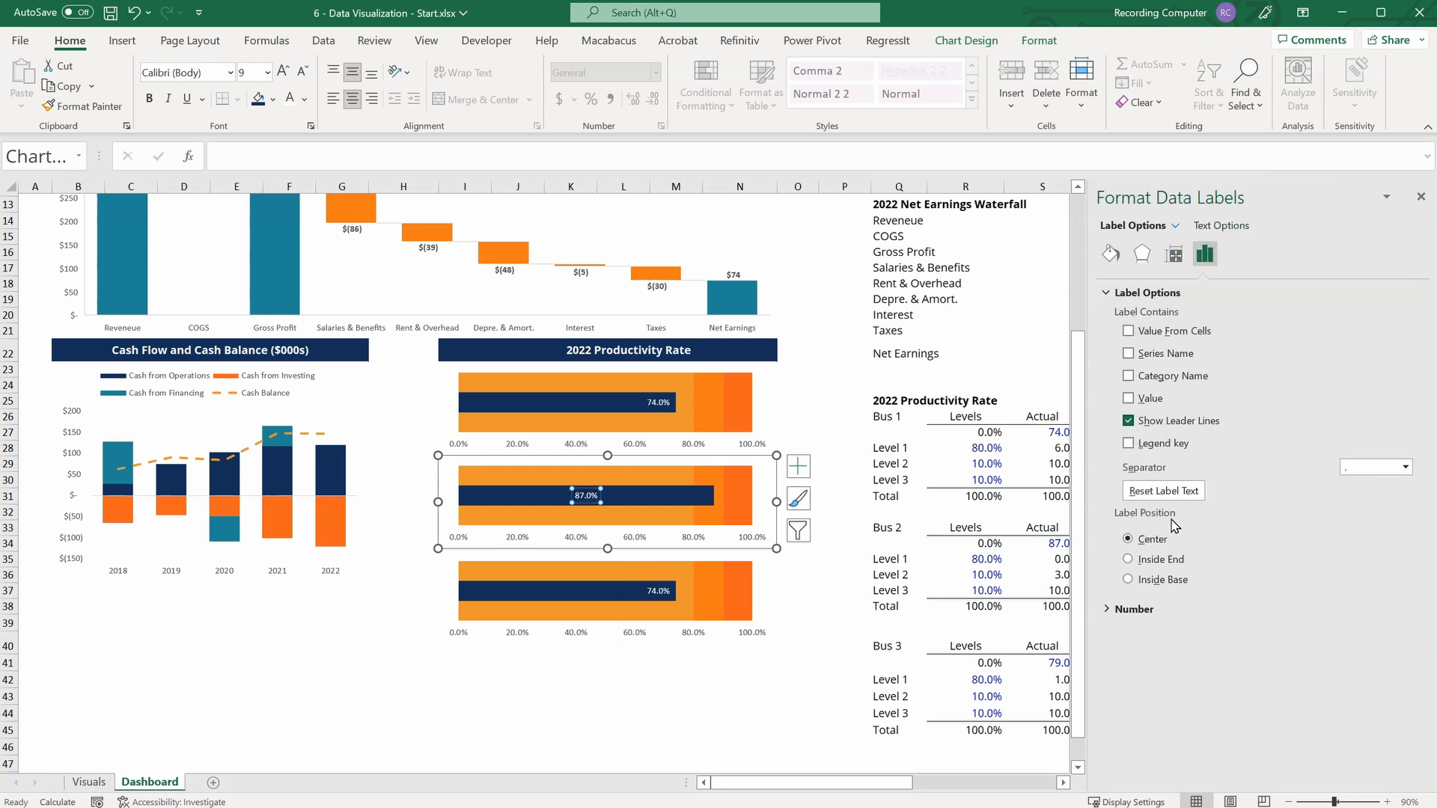
pyautogui.click(1129, 560)
# Relink the bottom productivity chart's source data to the Bus 3 range R41:T44.
pyautogui.click(754, 589)
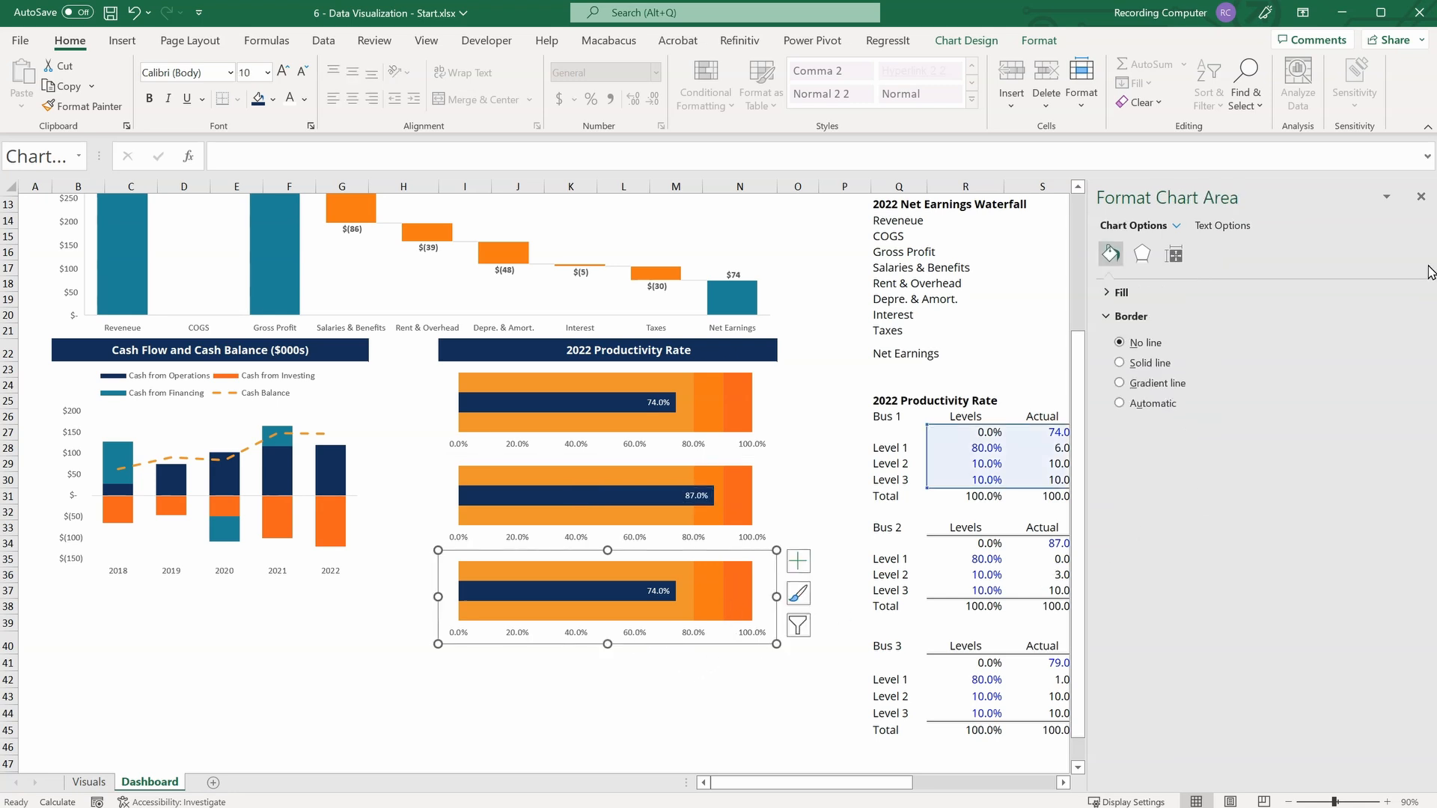
pyautogui.click(1421, 195)
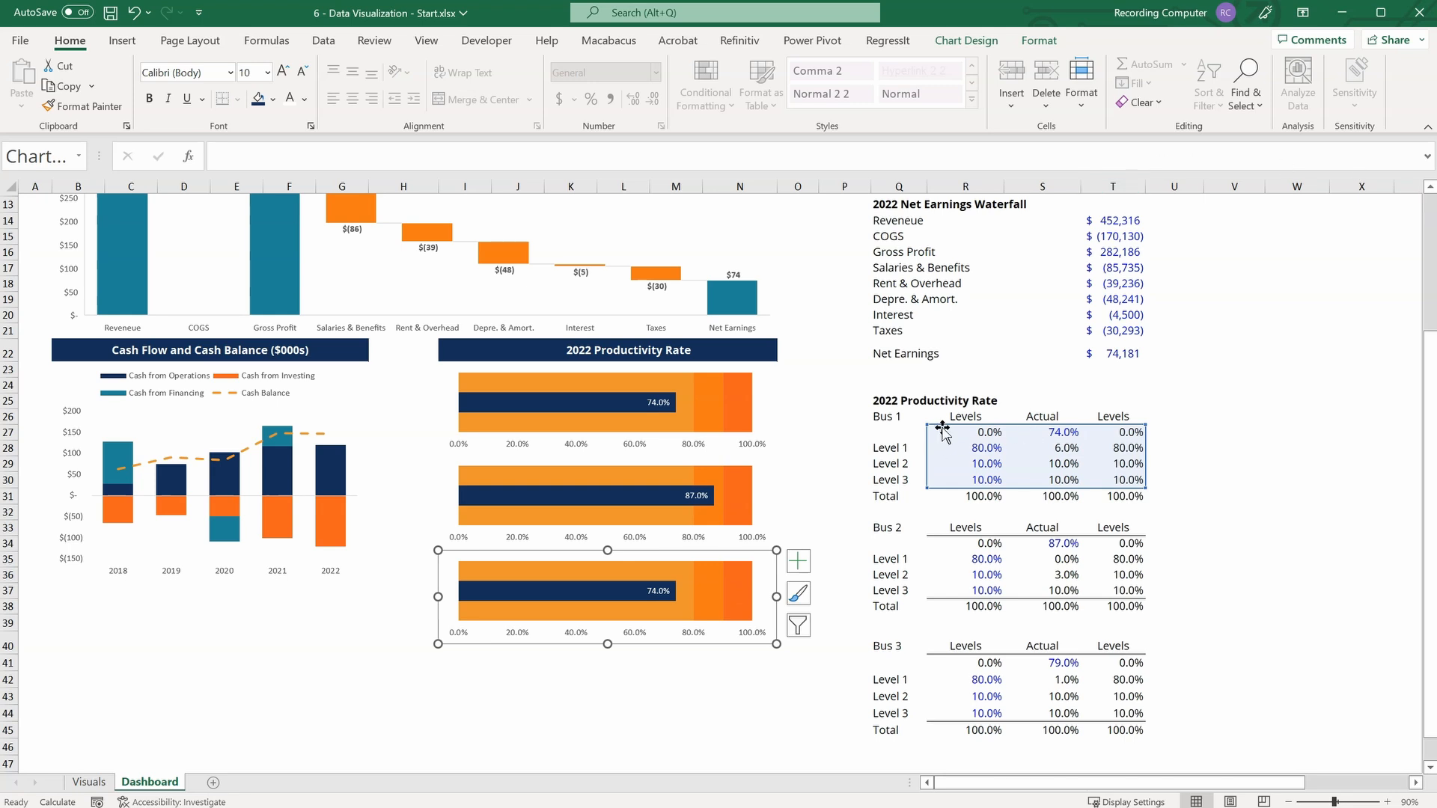
pyautogui.moveTo(944, 432); pyautogui.dragTo(939, 665)
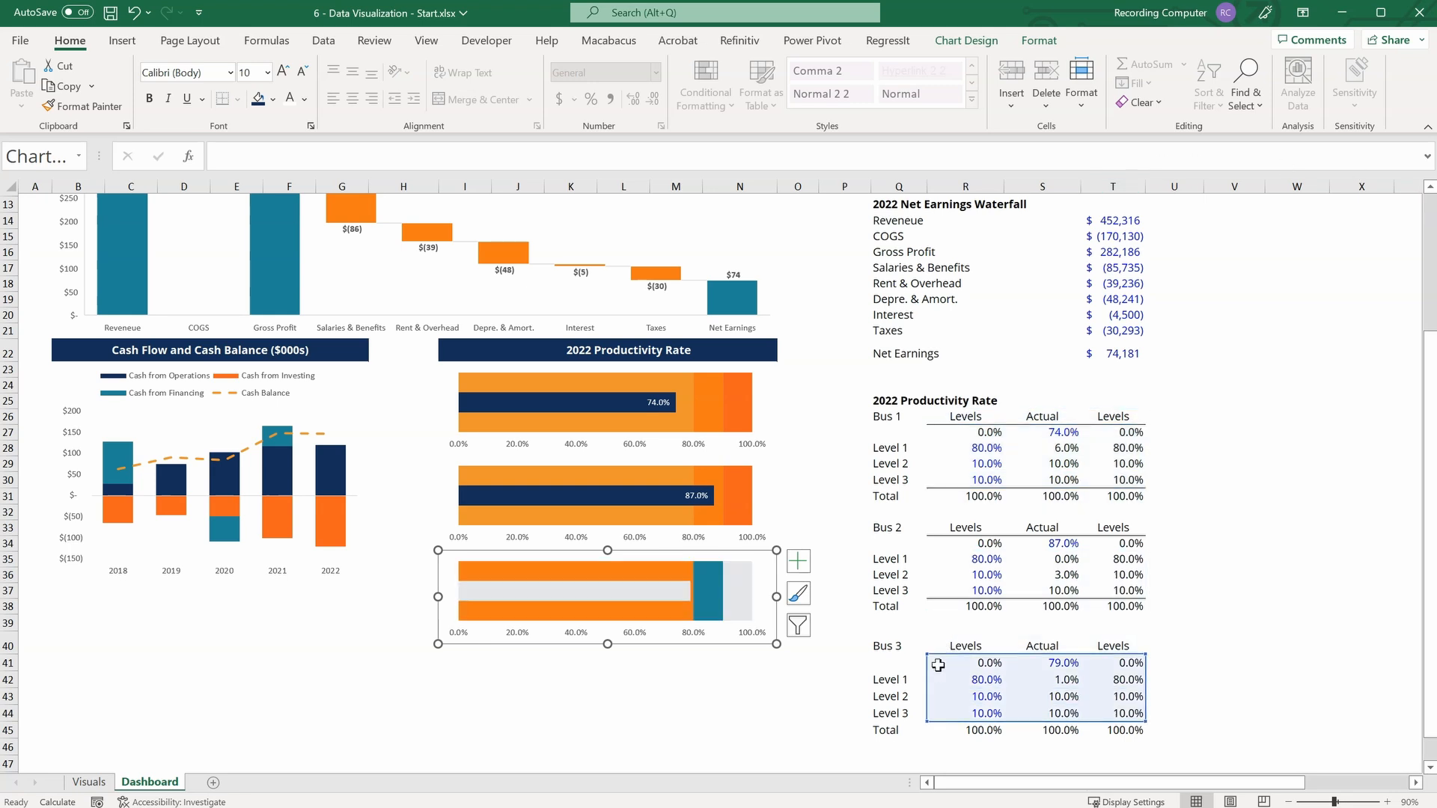
# Fill the bottom chart's Level 1 series with light orange and its Level 2 series with orange, matching the charts above.
pyautogui.click(549, 593)
pyautogui.rightClick(553, 576)
pyautogui.click(570, 523)
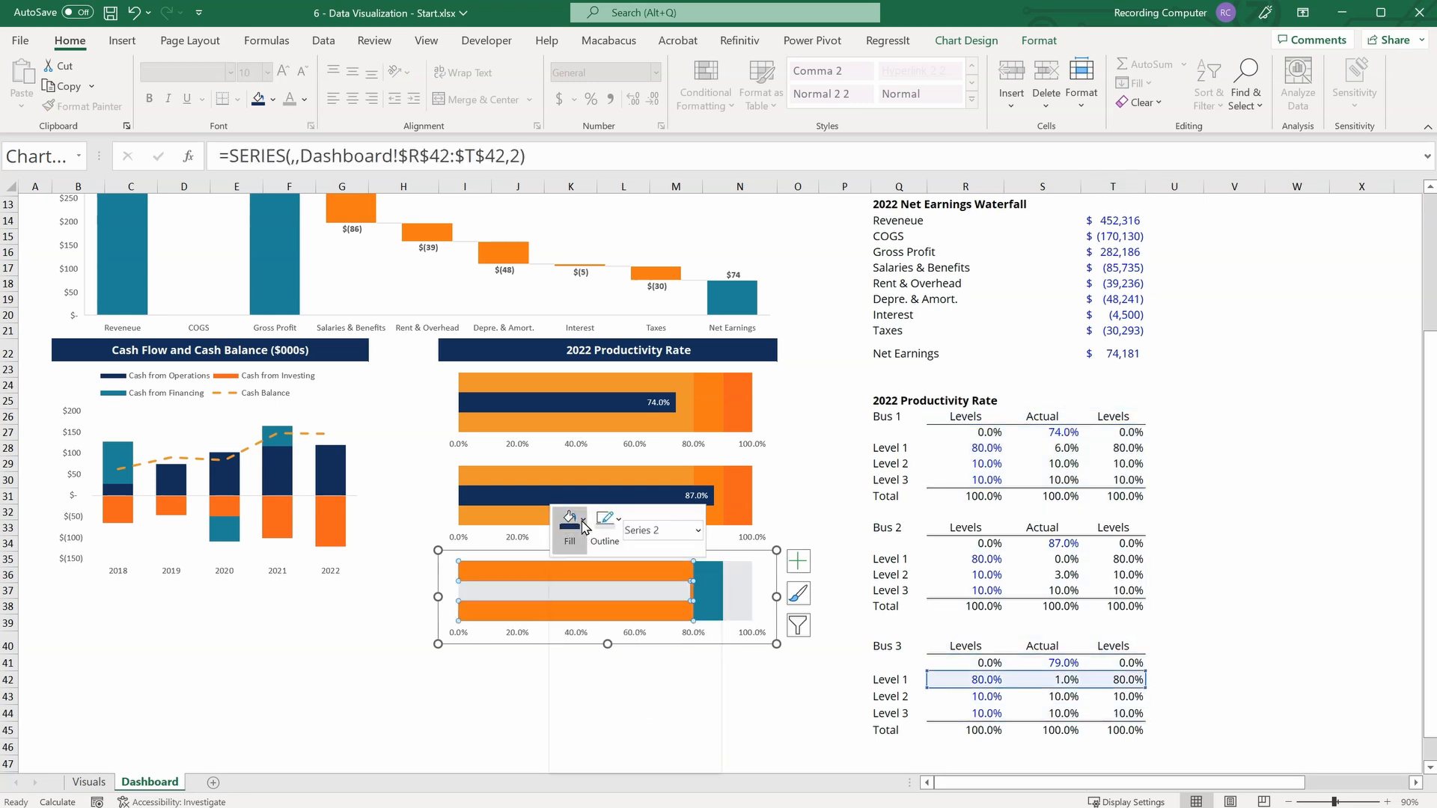
pyautogui.click(713, 583)
pyautogui.click(713, 583)
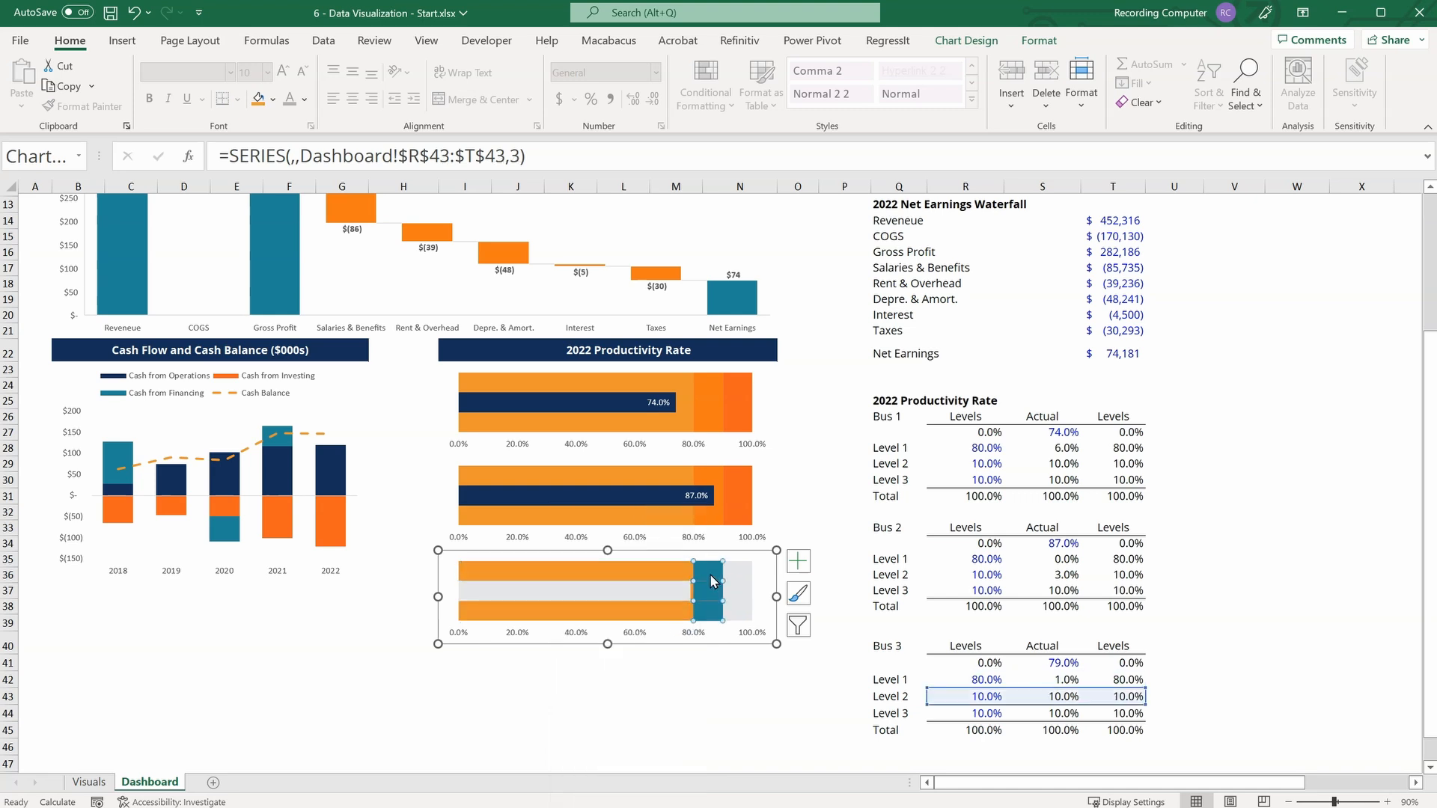
pyautogui.rightClick(713, 572)
pyautogui.click(729, 515)
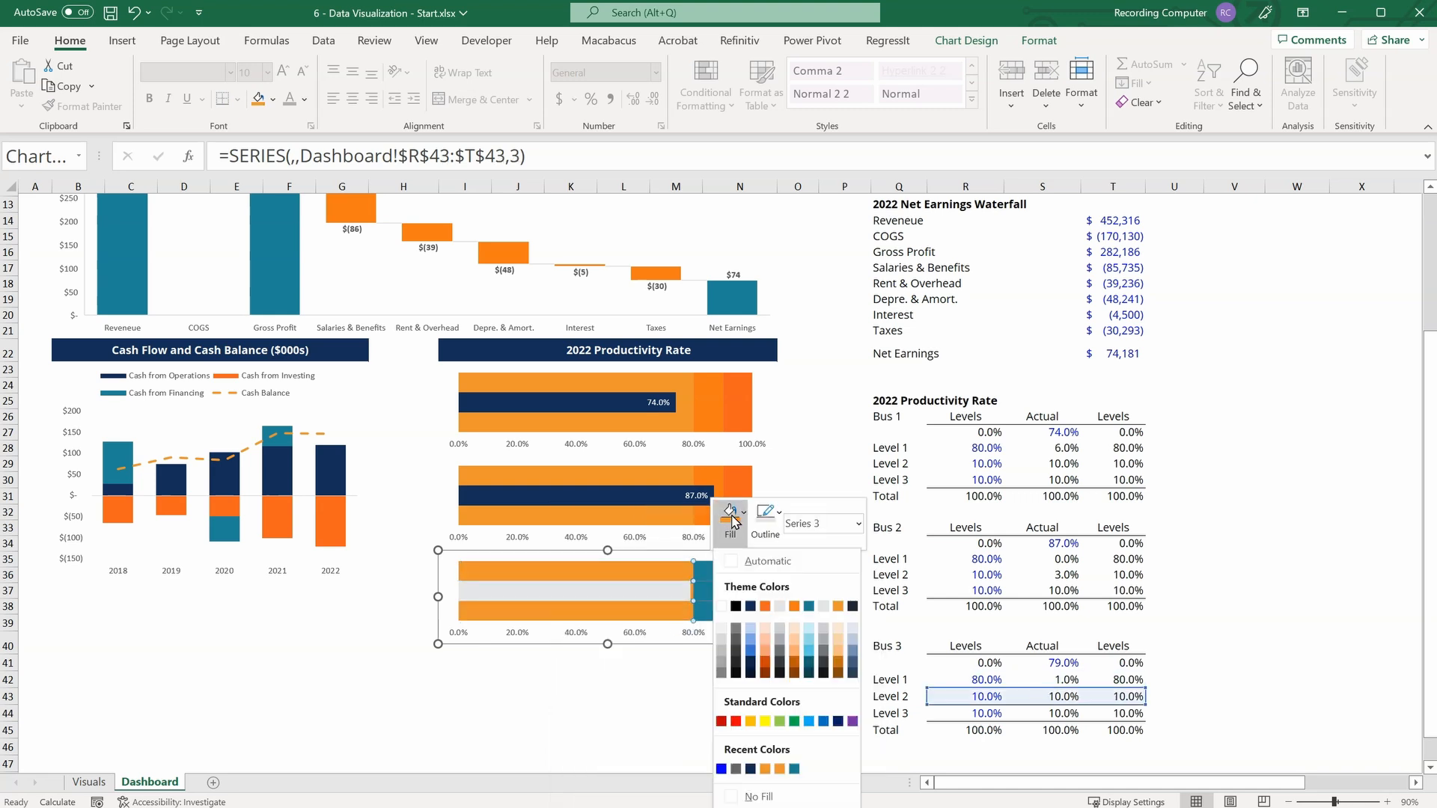
pyautogui.click(801, 605)
# Fill the bottom chart's Level 3 series with red-orange and its actual bar with navy blue.
pyautogui.click(741, 582)
pyautogui.rightClick(741, 573)
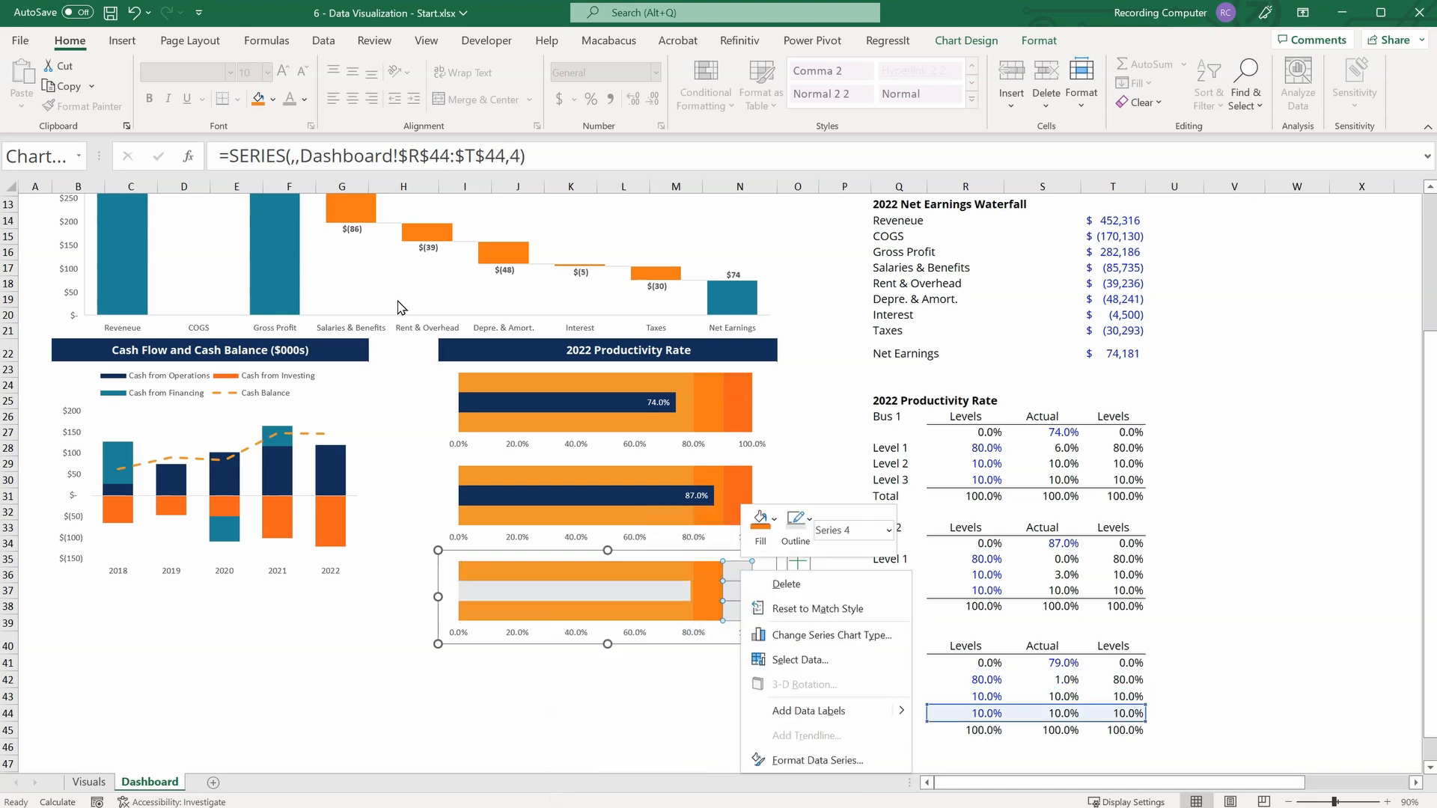
pyautogui.click(780, 524)
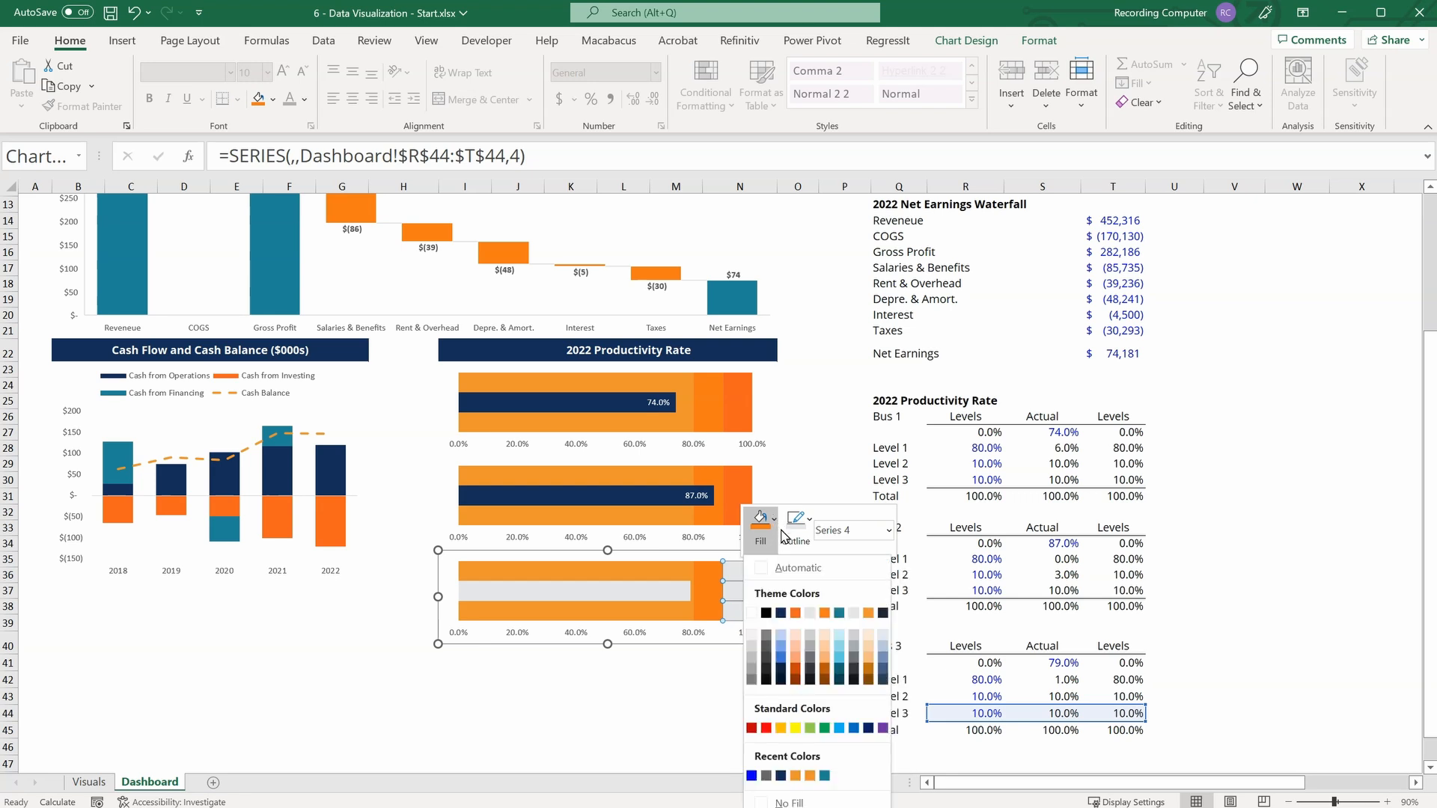
pyautogui.click(798, 616)
pyautogui.click(614, 592)
pyautogui.rightClick(614, 592)
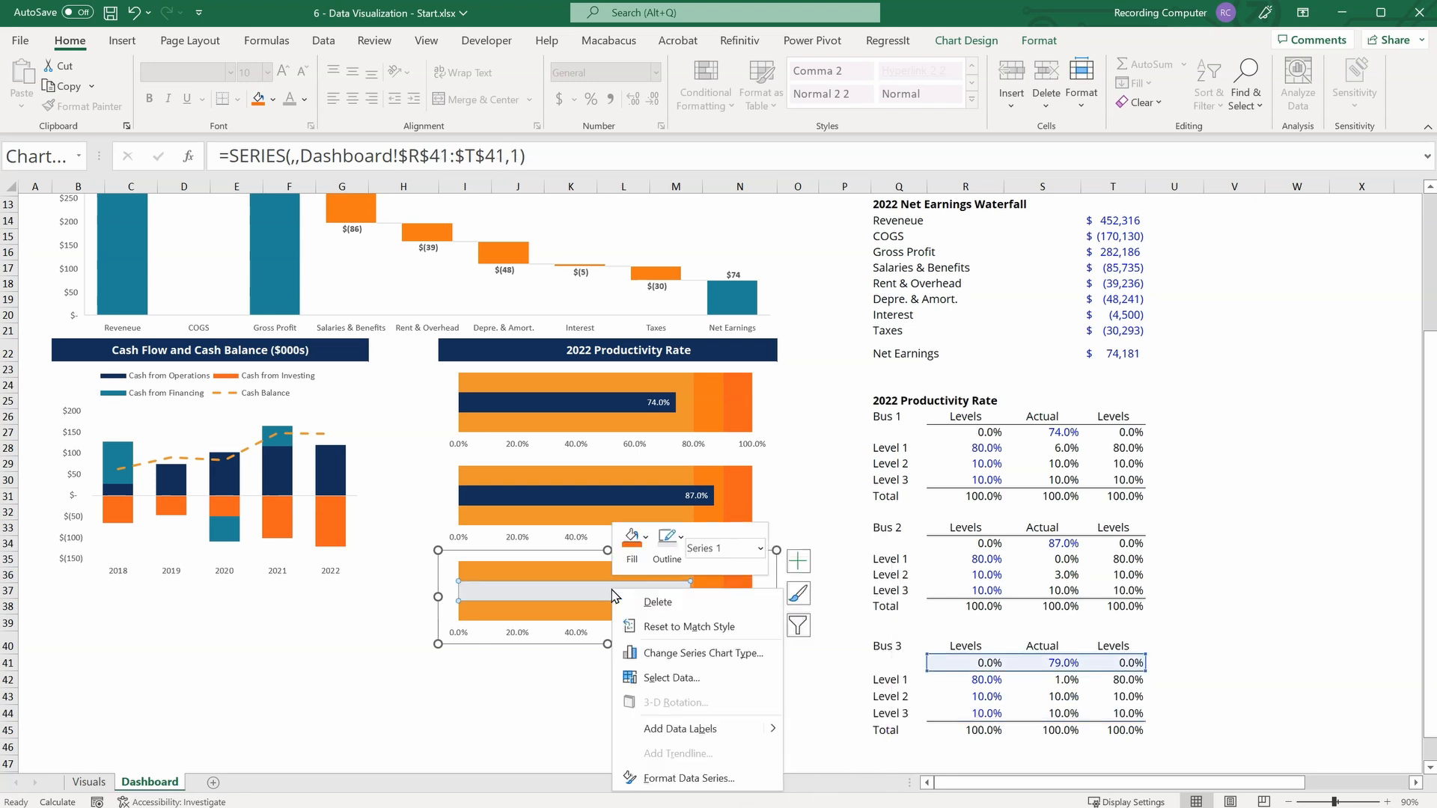
pyautogui.click(643, 558)
pyautogui.click(648, 634)
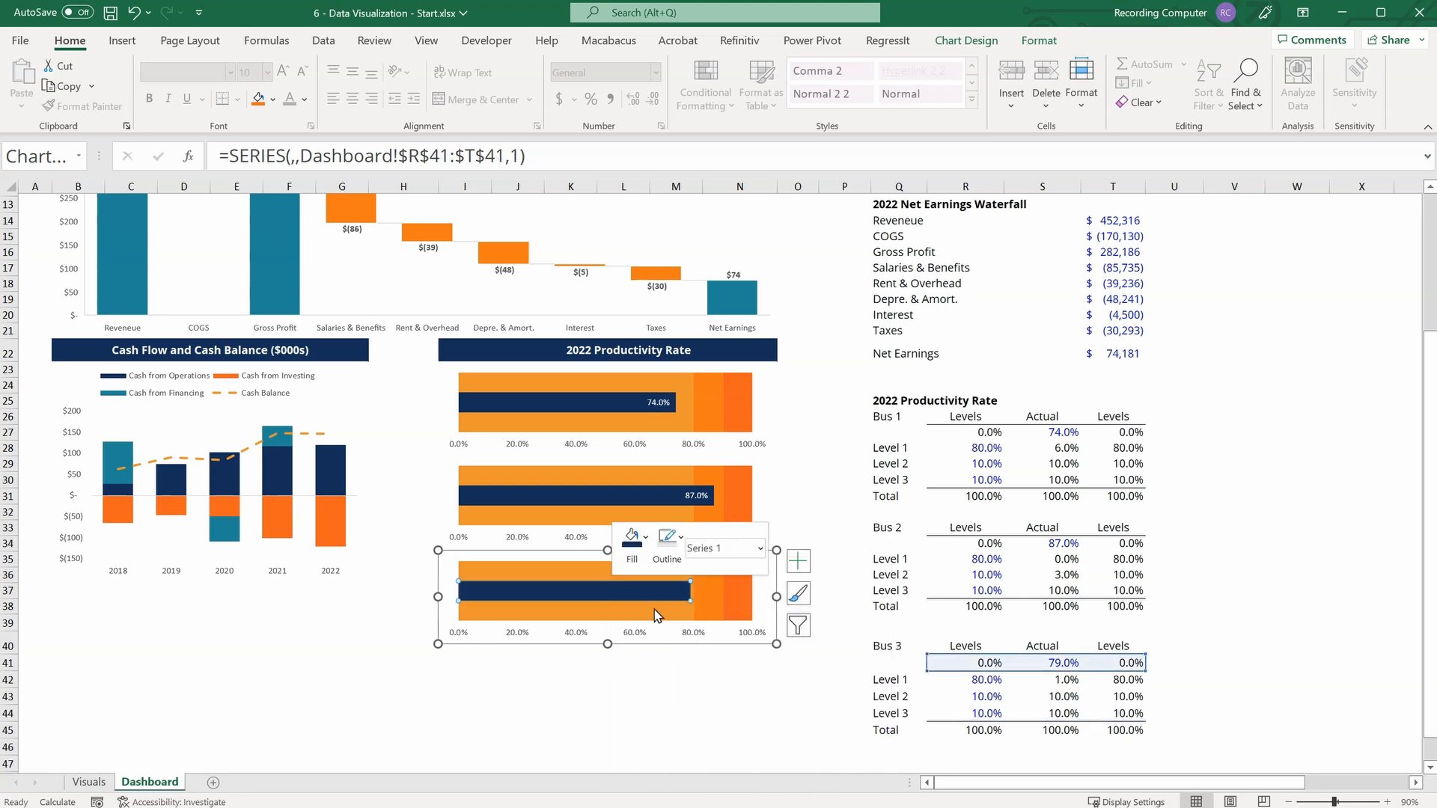
# Add a data label to the bottom chart's navy bar and make its text white.
pyautogui.click(798, 561)
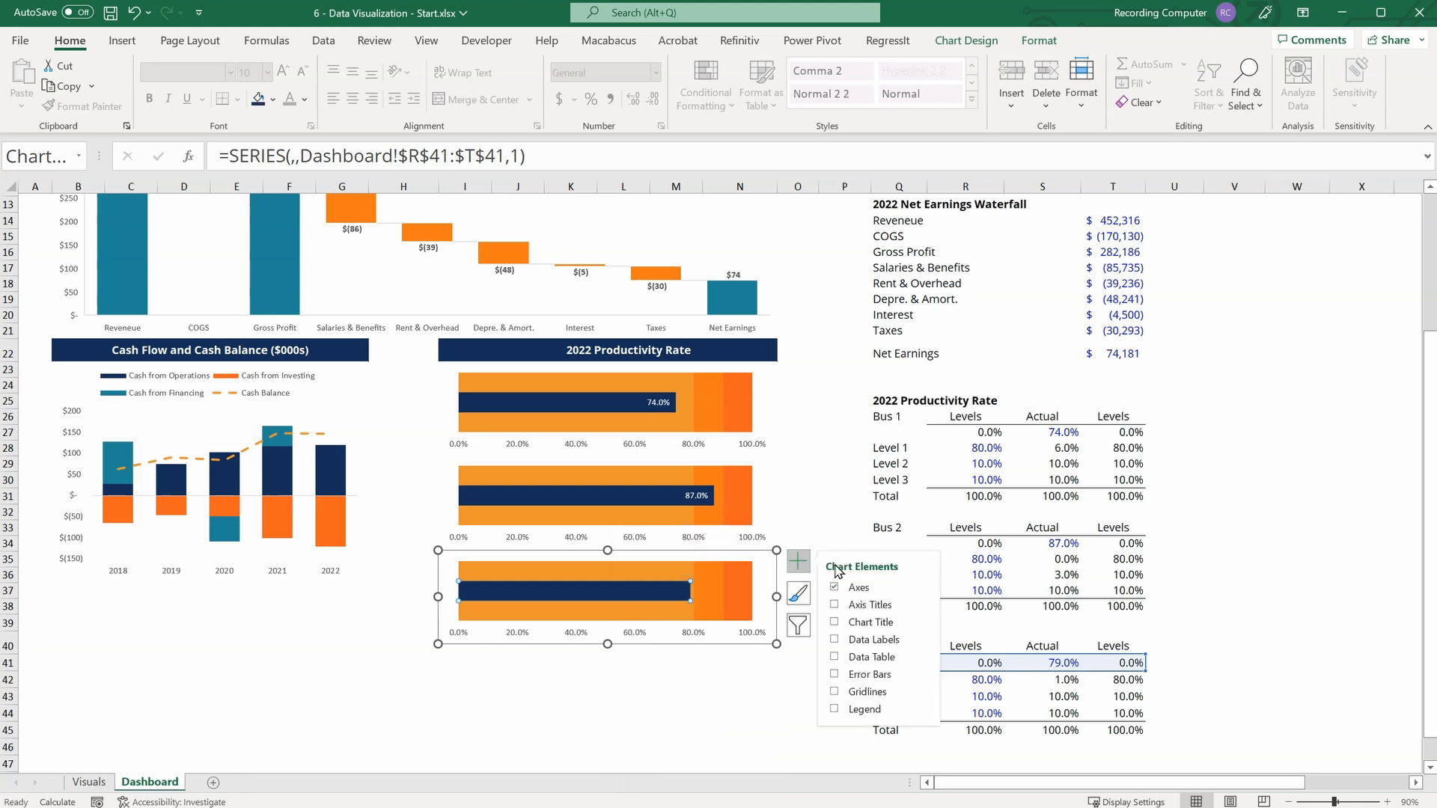
pyautogui.click(835, 641)
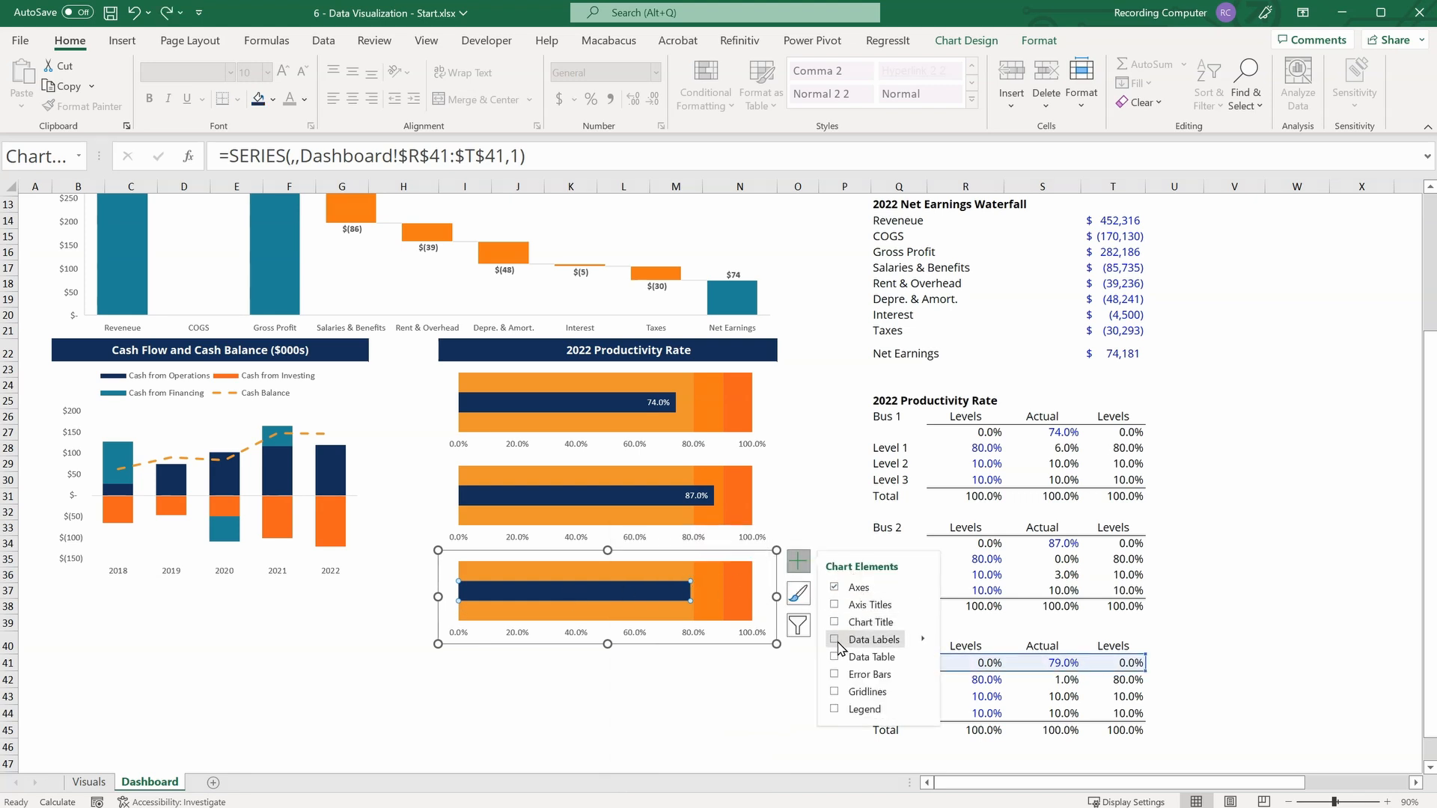
pyautogui.click(574, 588)
pyautogui.click(292, 102)
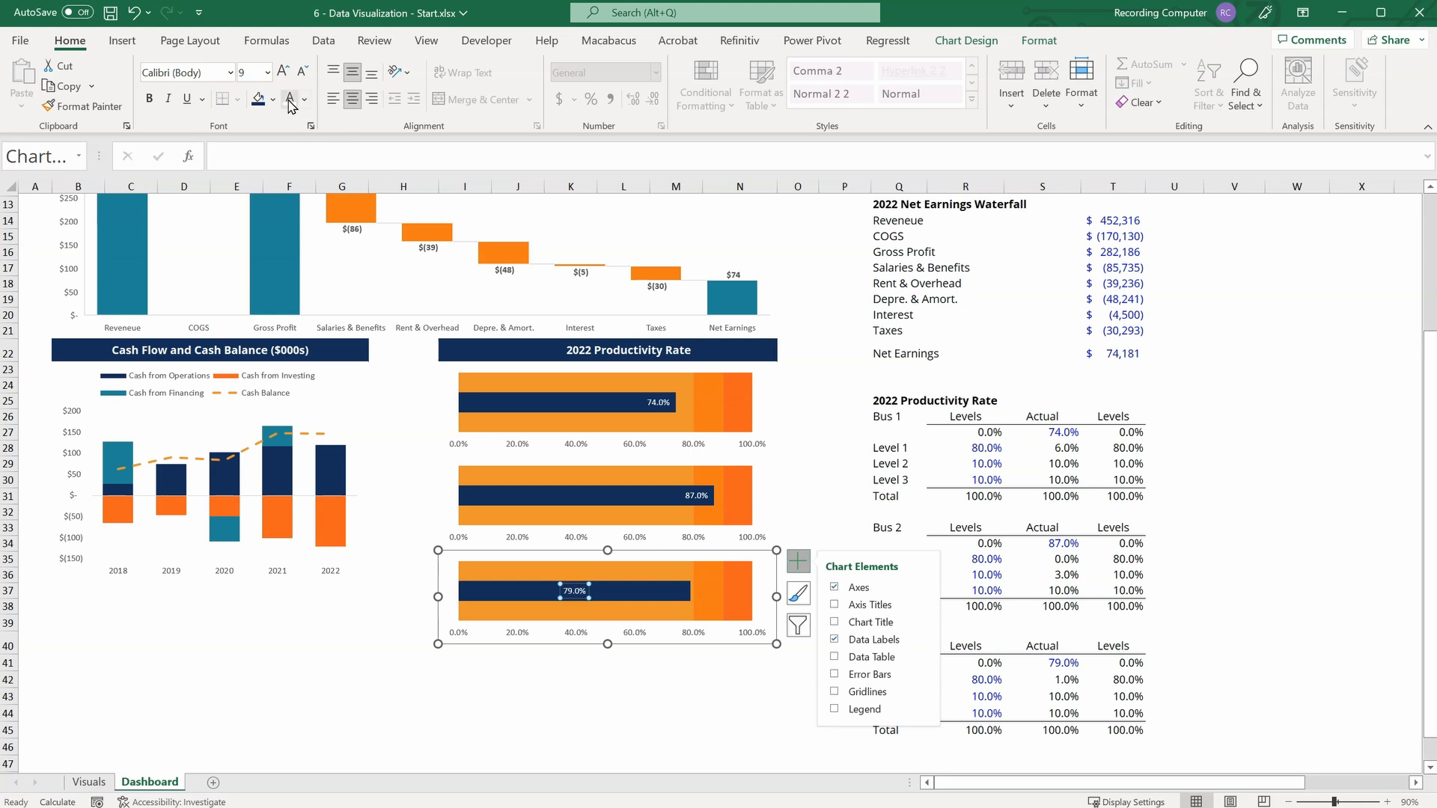
# Set the position of the bottom chart's data label to Inside End.
pyautogui.rightClick(582, 587)
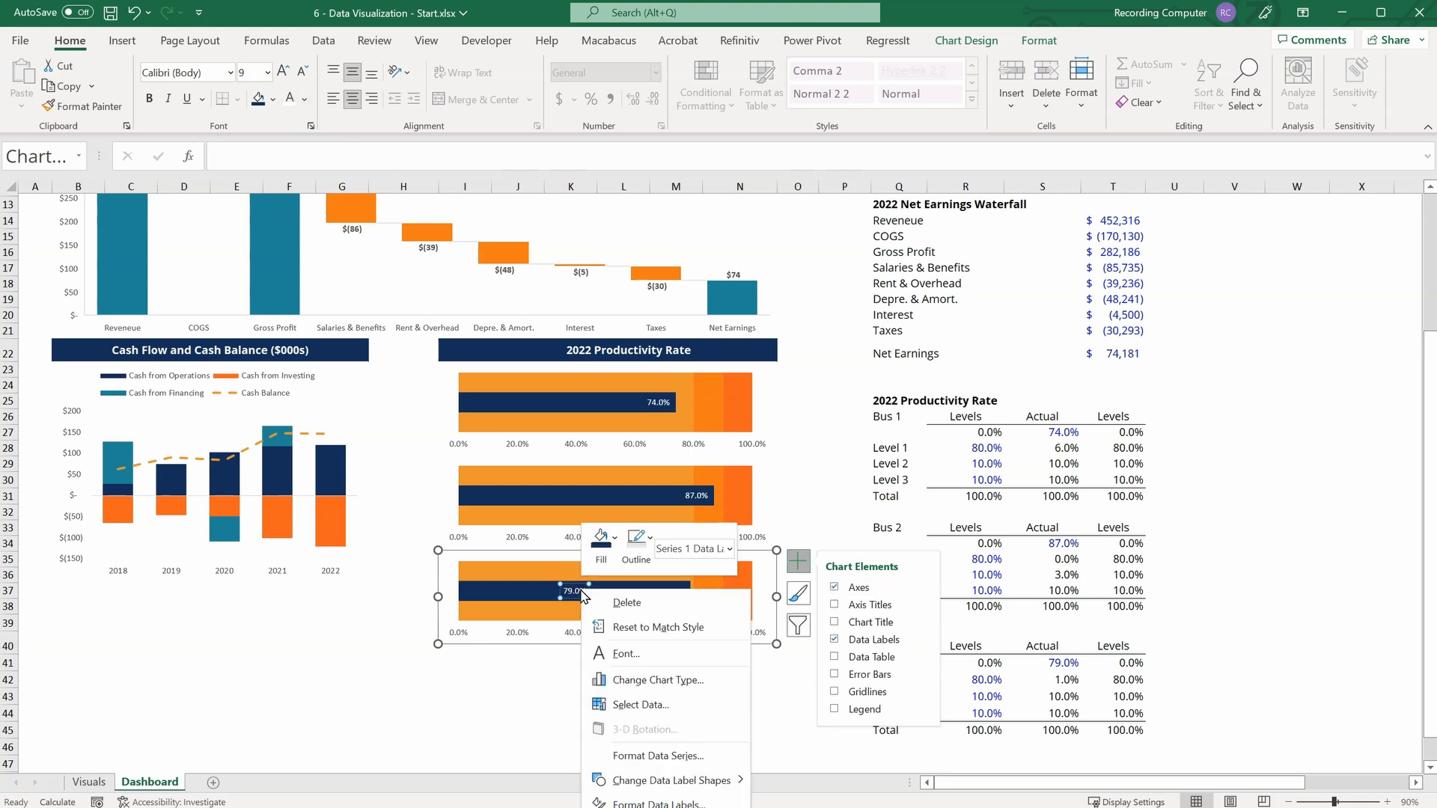
pyautogui.click(634, 758)
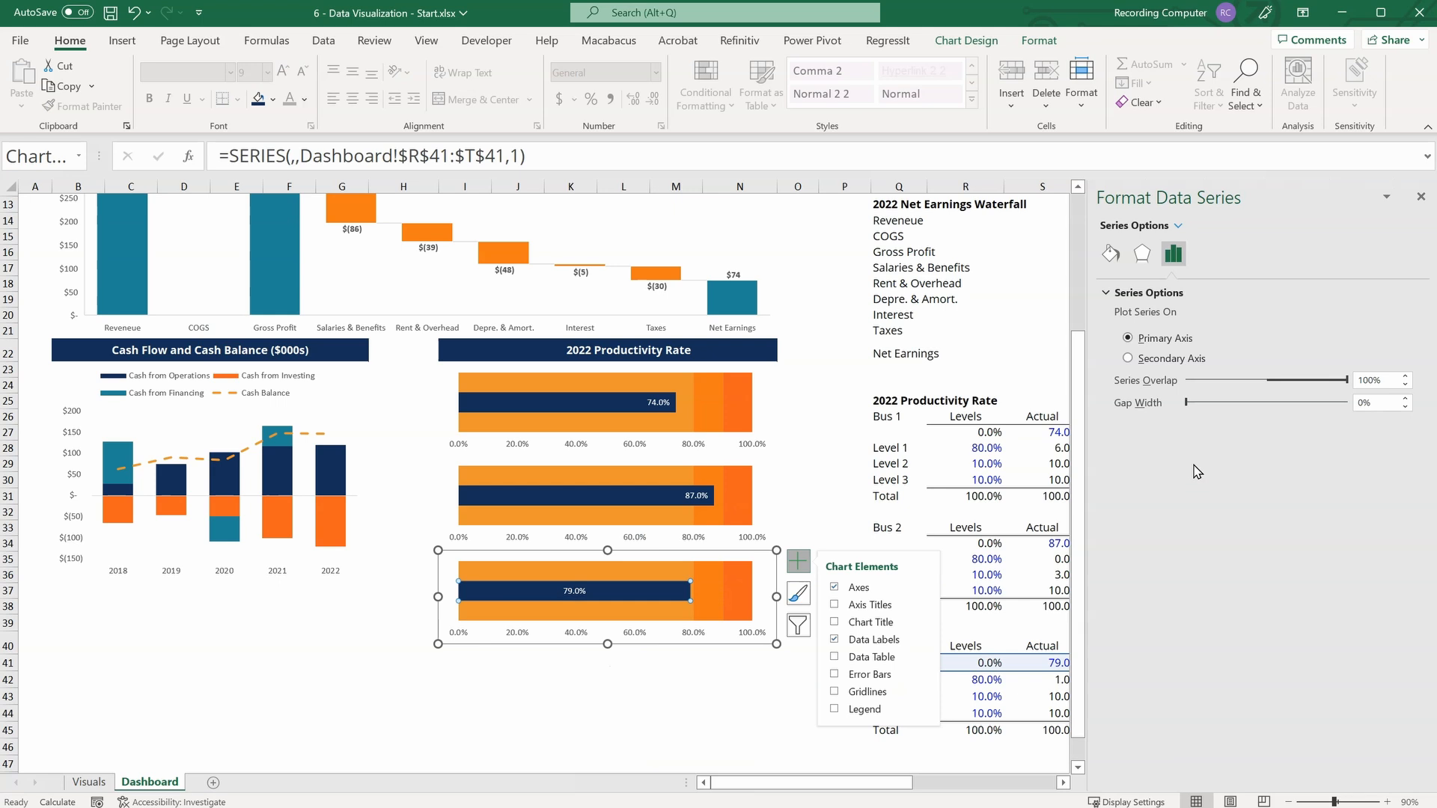
pyautogui.click(574, 591)
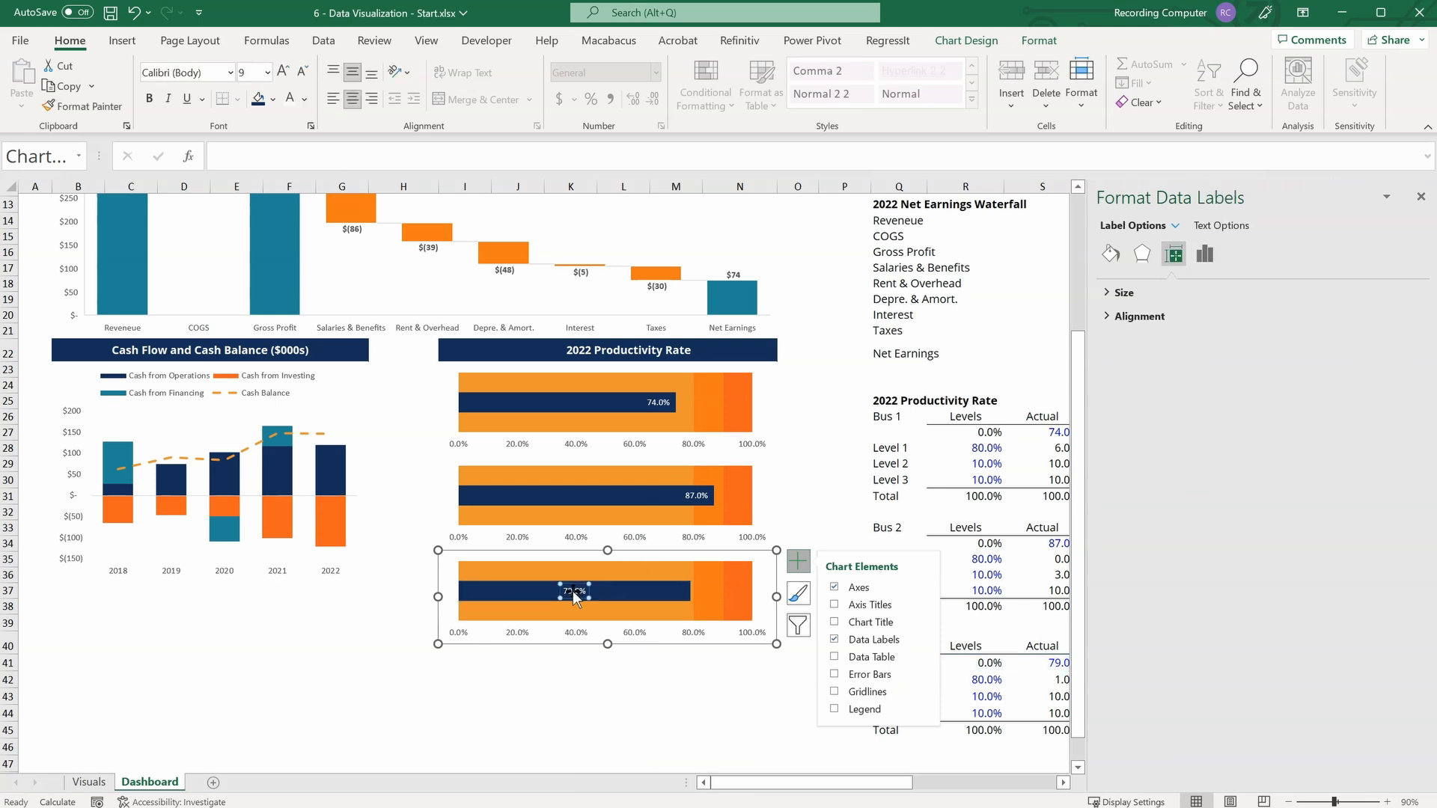
pyautogui.click(1201, 255)
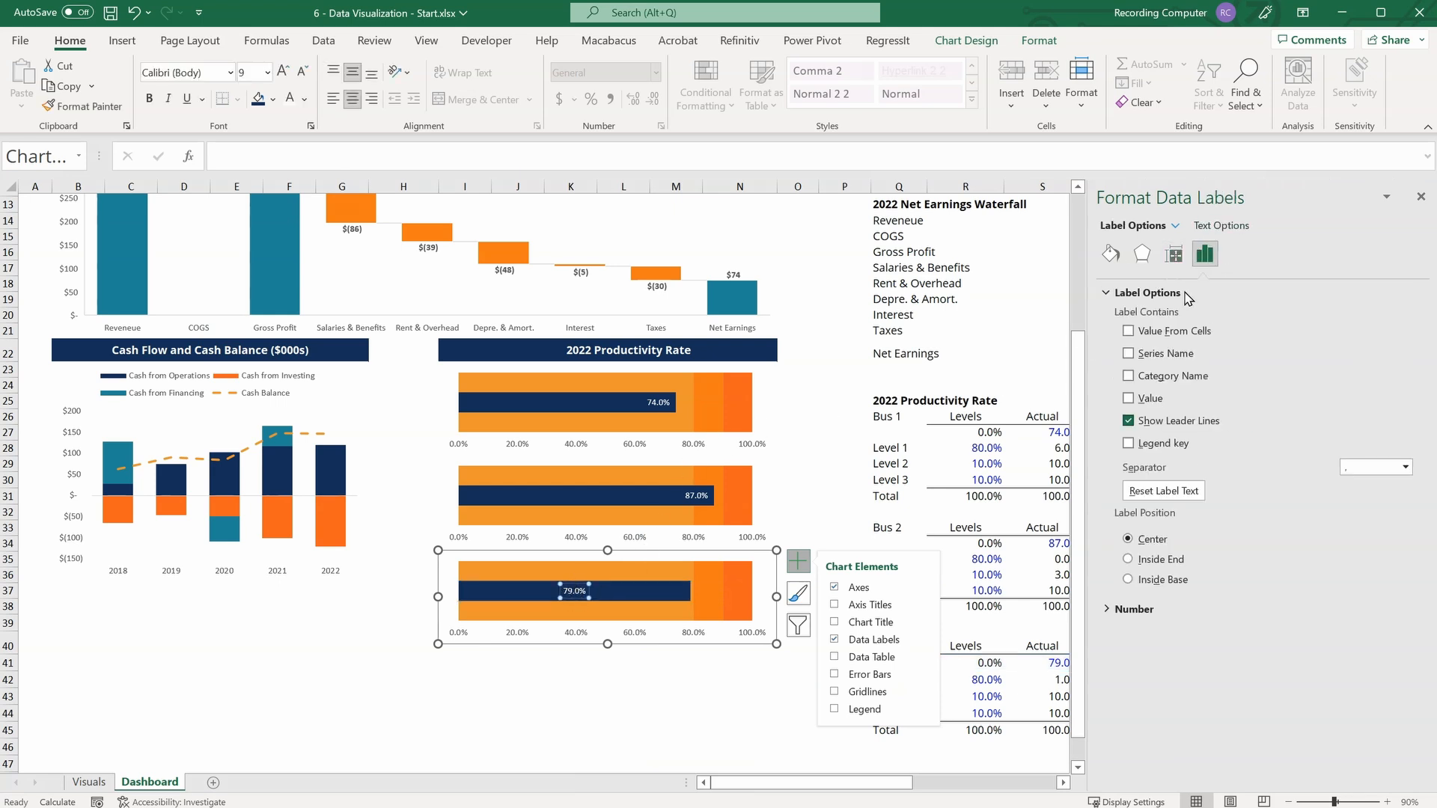
pyautogui.click(1129, 560)
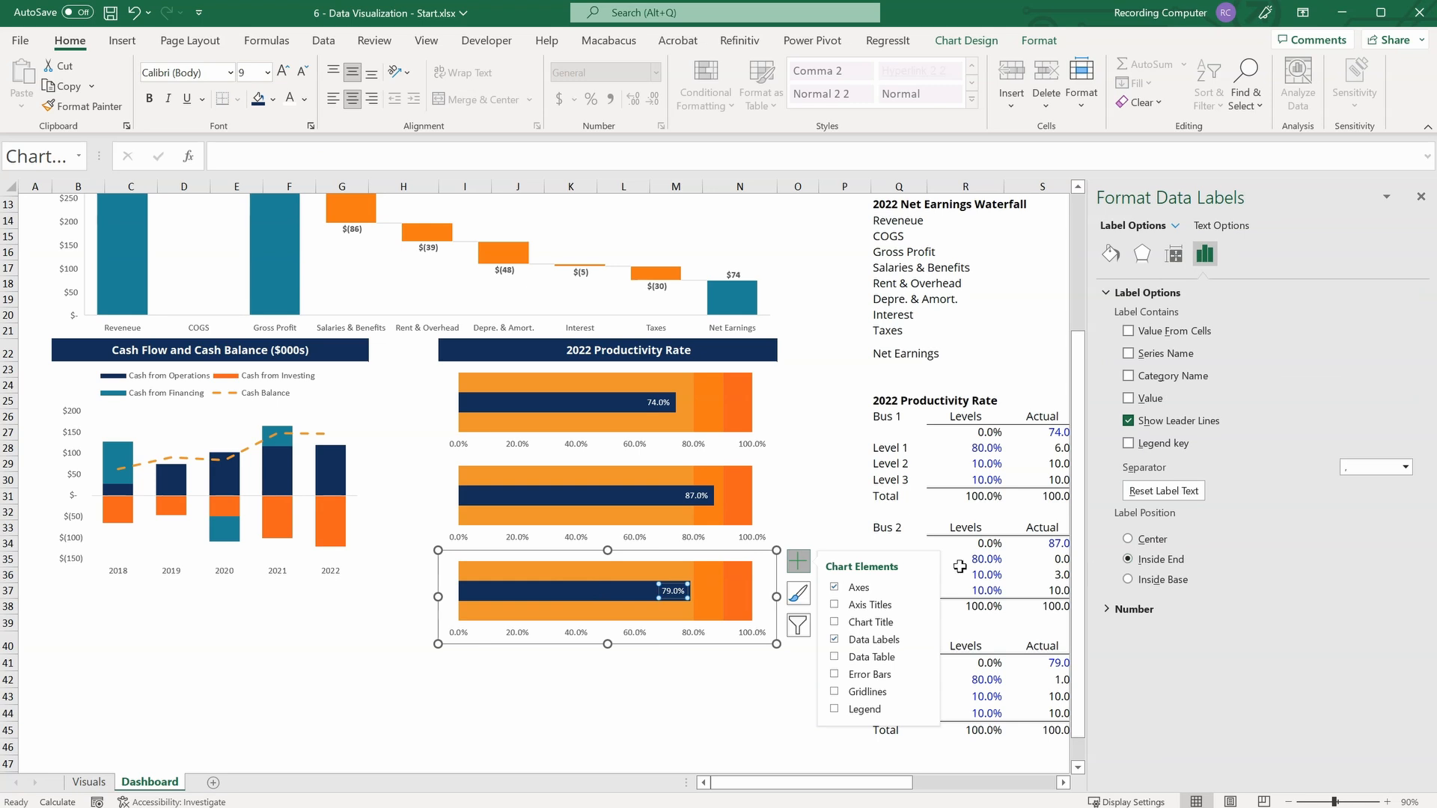
pyautogui.click(683, 713)
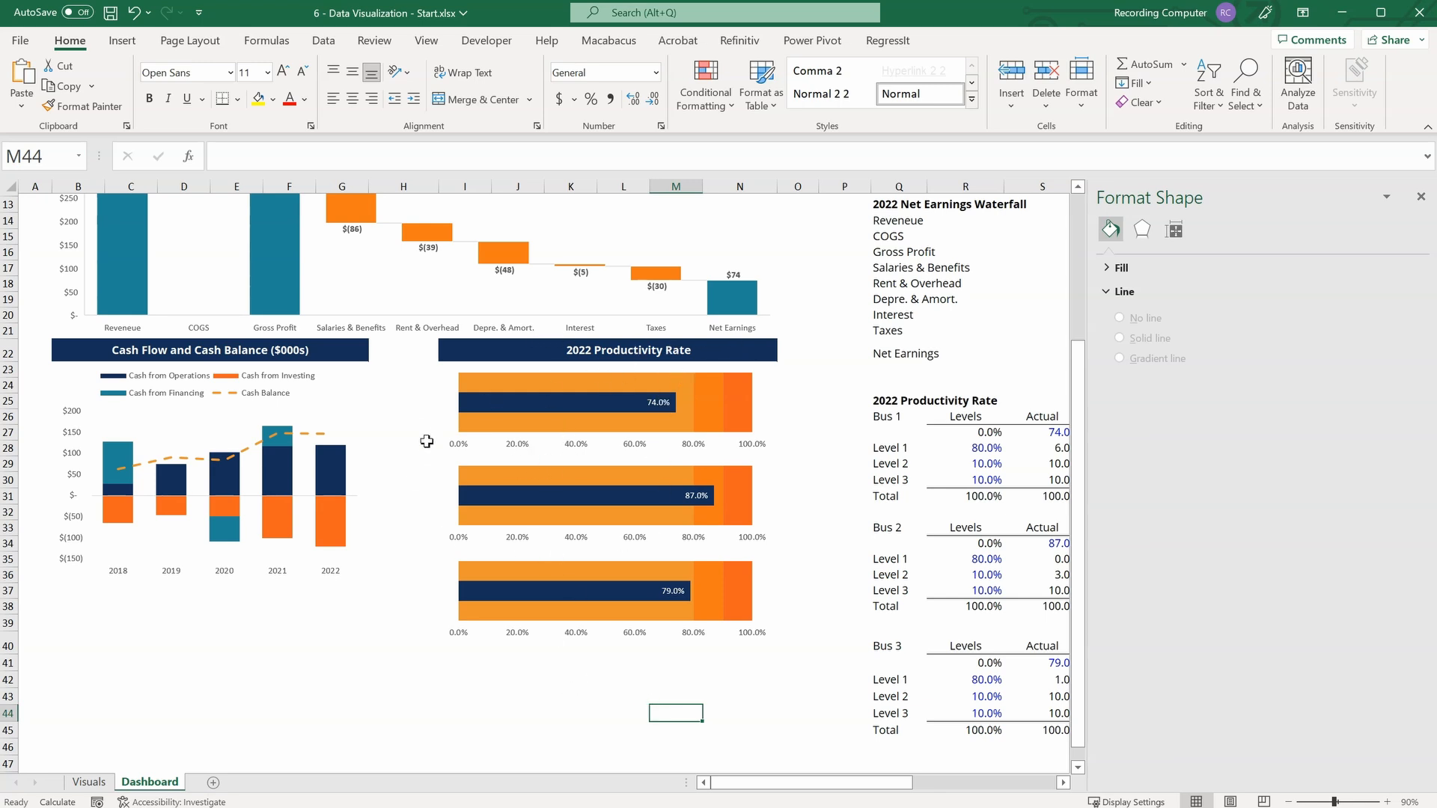
# Insert a text box between the cash flow chart and the top productivity chart, reading "Business 1".
pyautogui.click(112, 42)
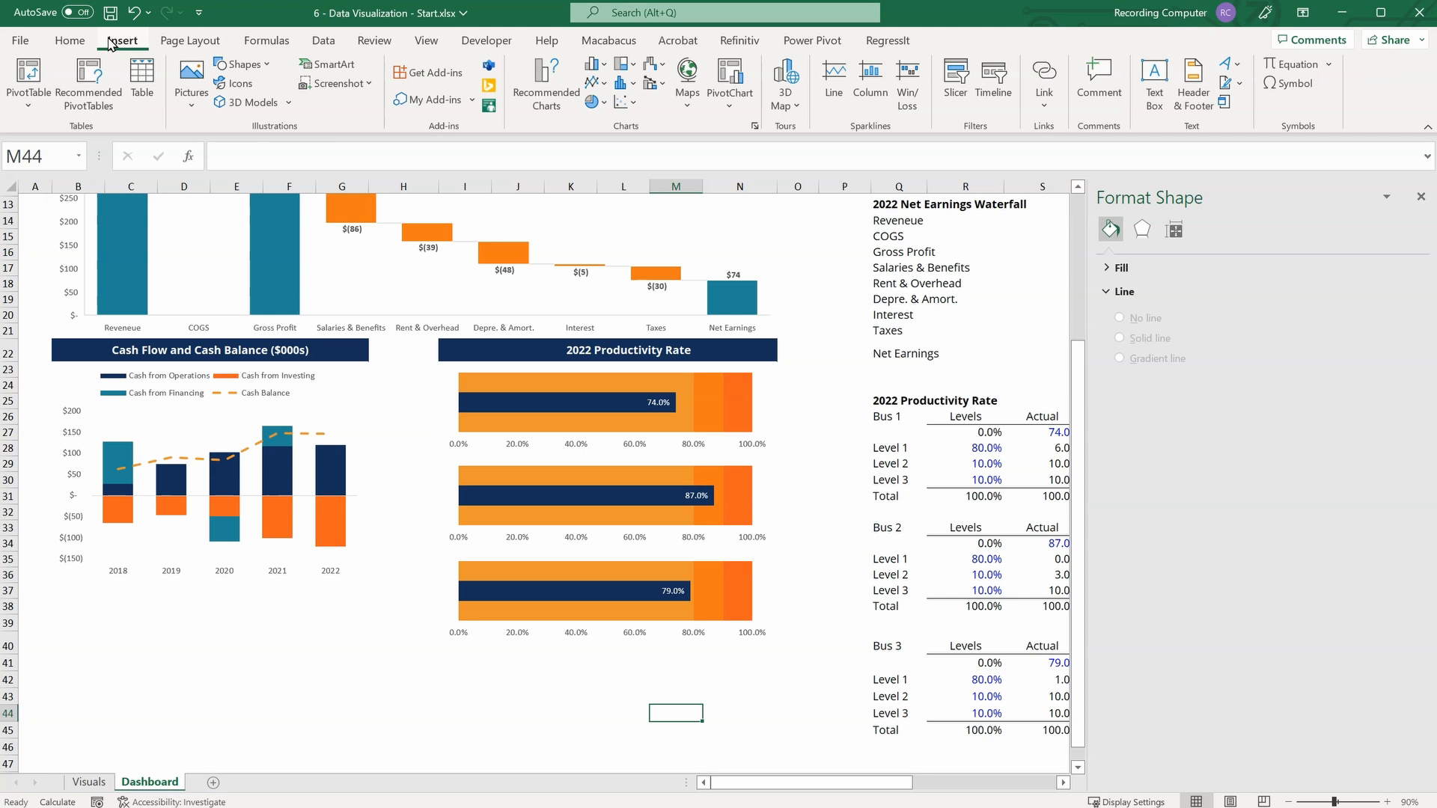
pyautogui.click(1154, 82)
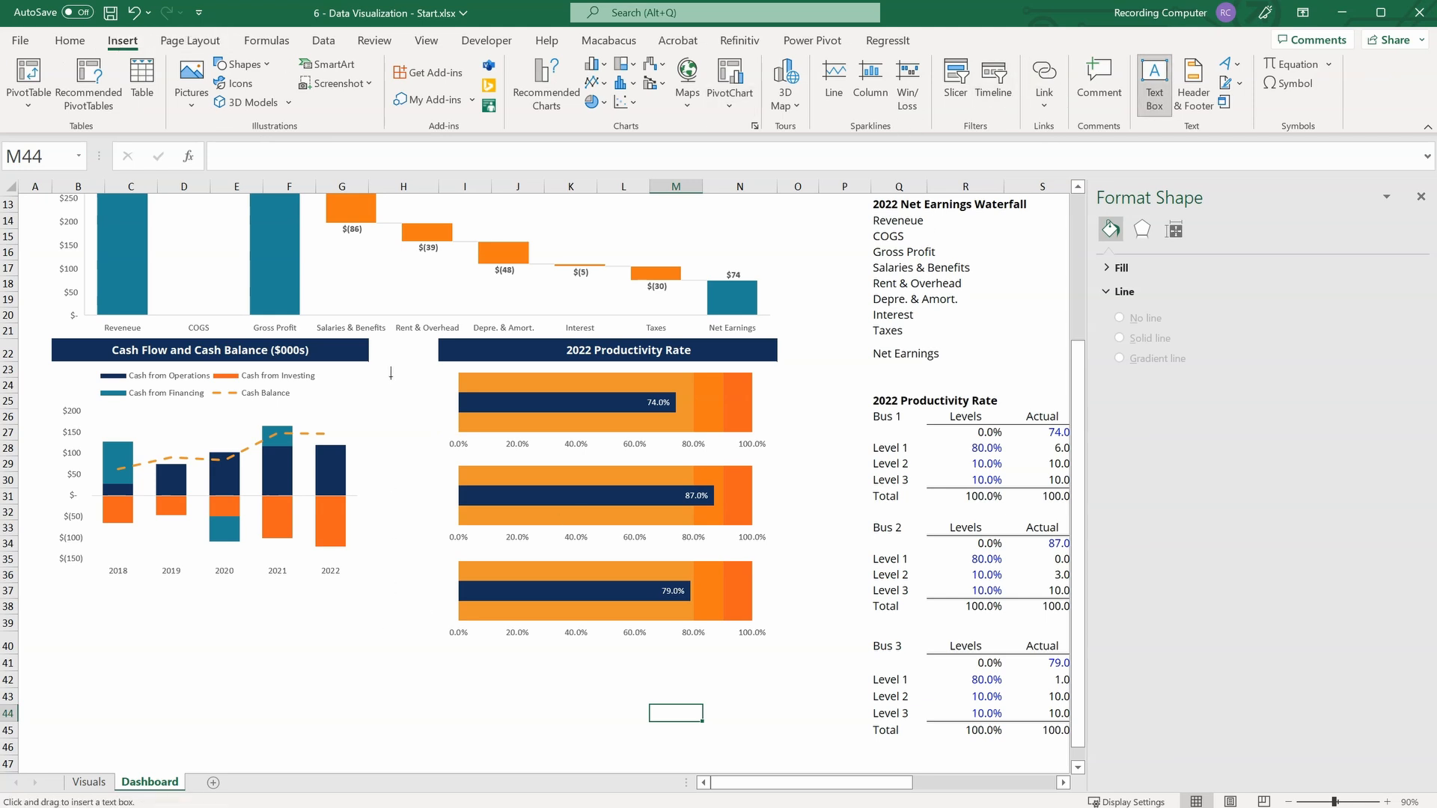
pyautogui.moveTo(368, 376); pyautogui.dragTo(439, 408)
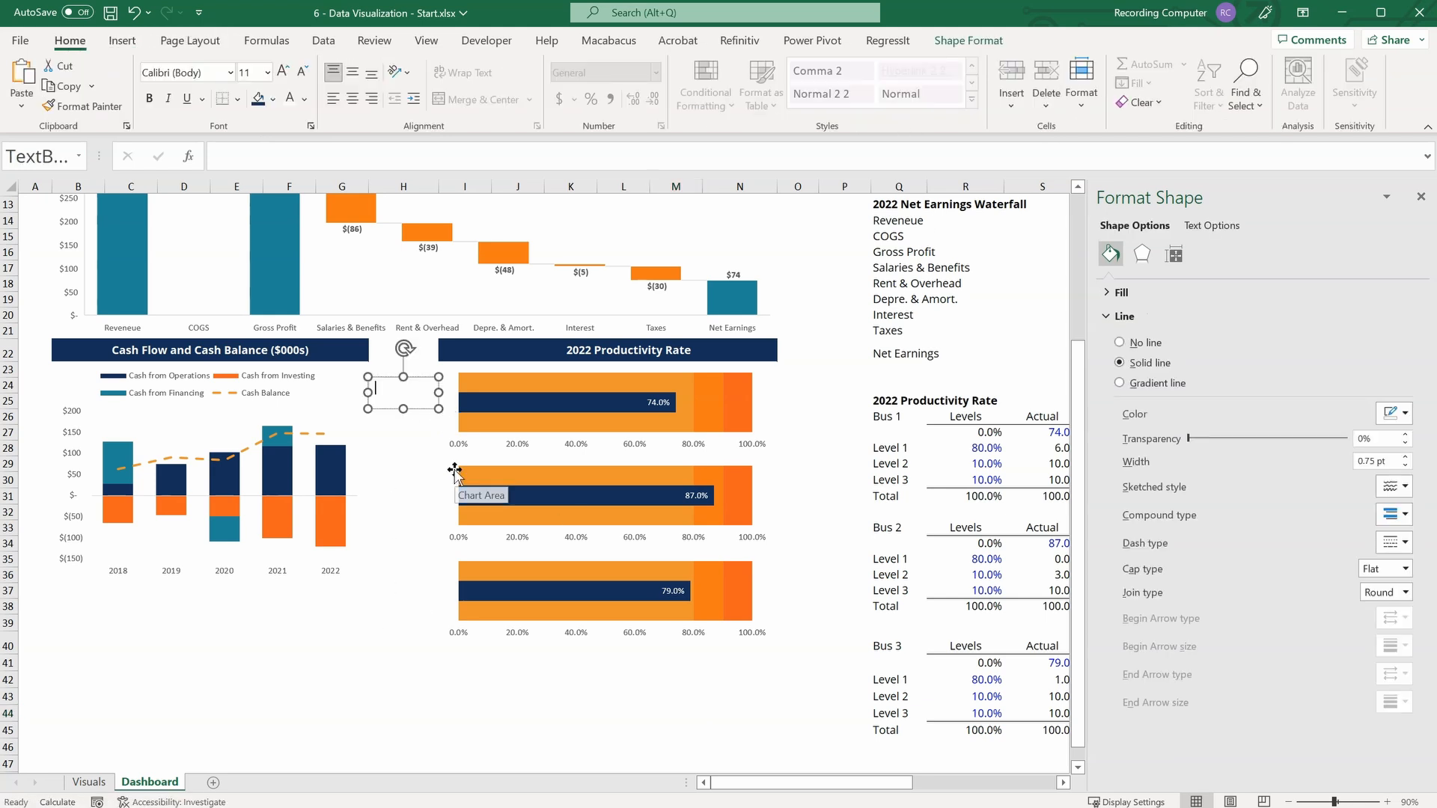
pyautogui.write('Business 1')
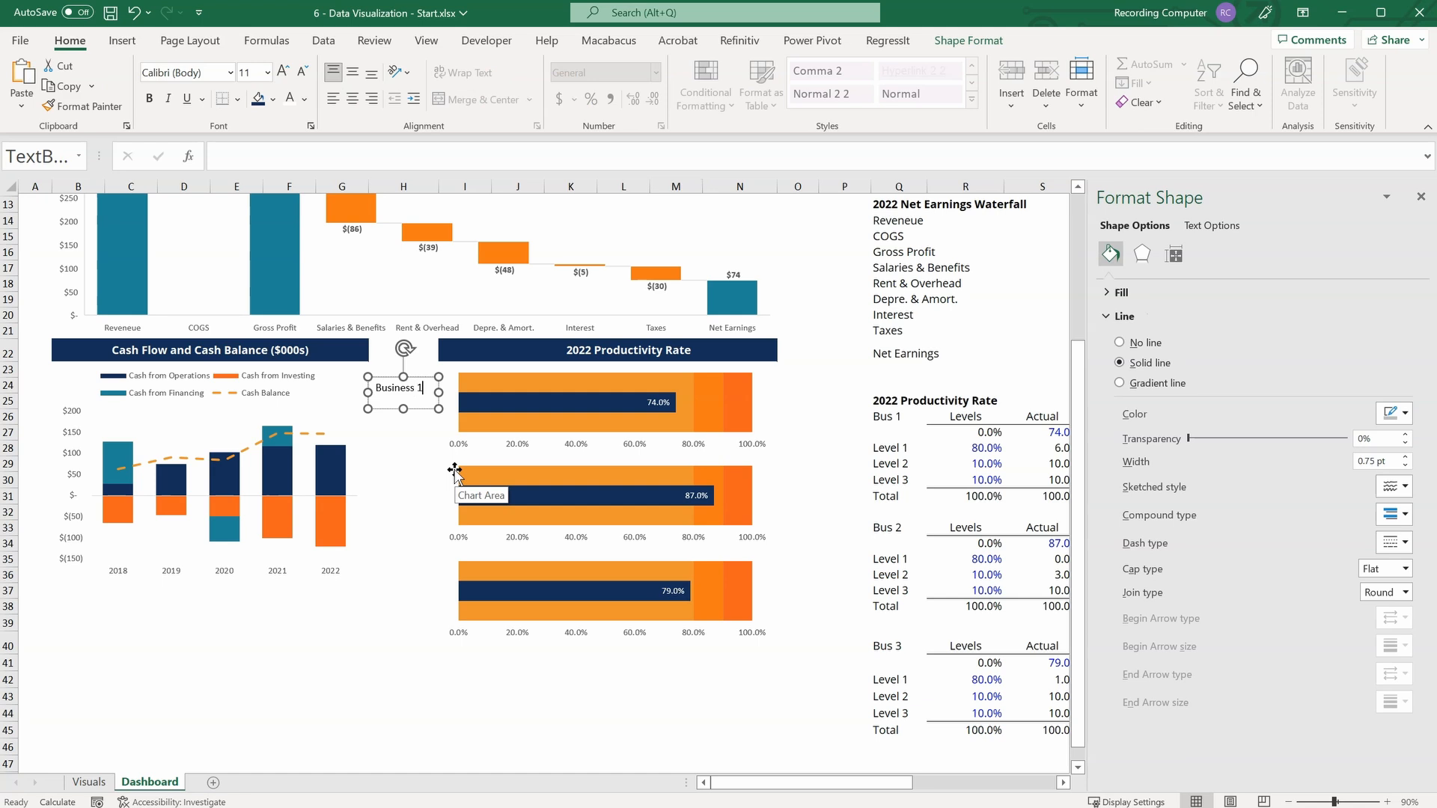
# Resize the Business 1 text box to about 0.37" by 0.94" and place it right beside the top productivity bar.
pyautogui.moveTo(411, 408)
pyautogui.mouseDown()
pyautogui.moveTo(434, 397)
pyautogui.moveTo(418, 391)
pyautogui.mouseUp()
pyautogui.click(426, 447)
pyautogui.click(427, 397)
pyautogui.click(969, 40)
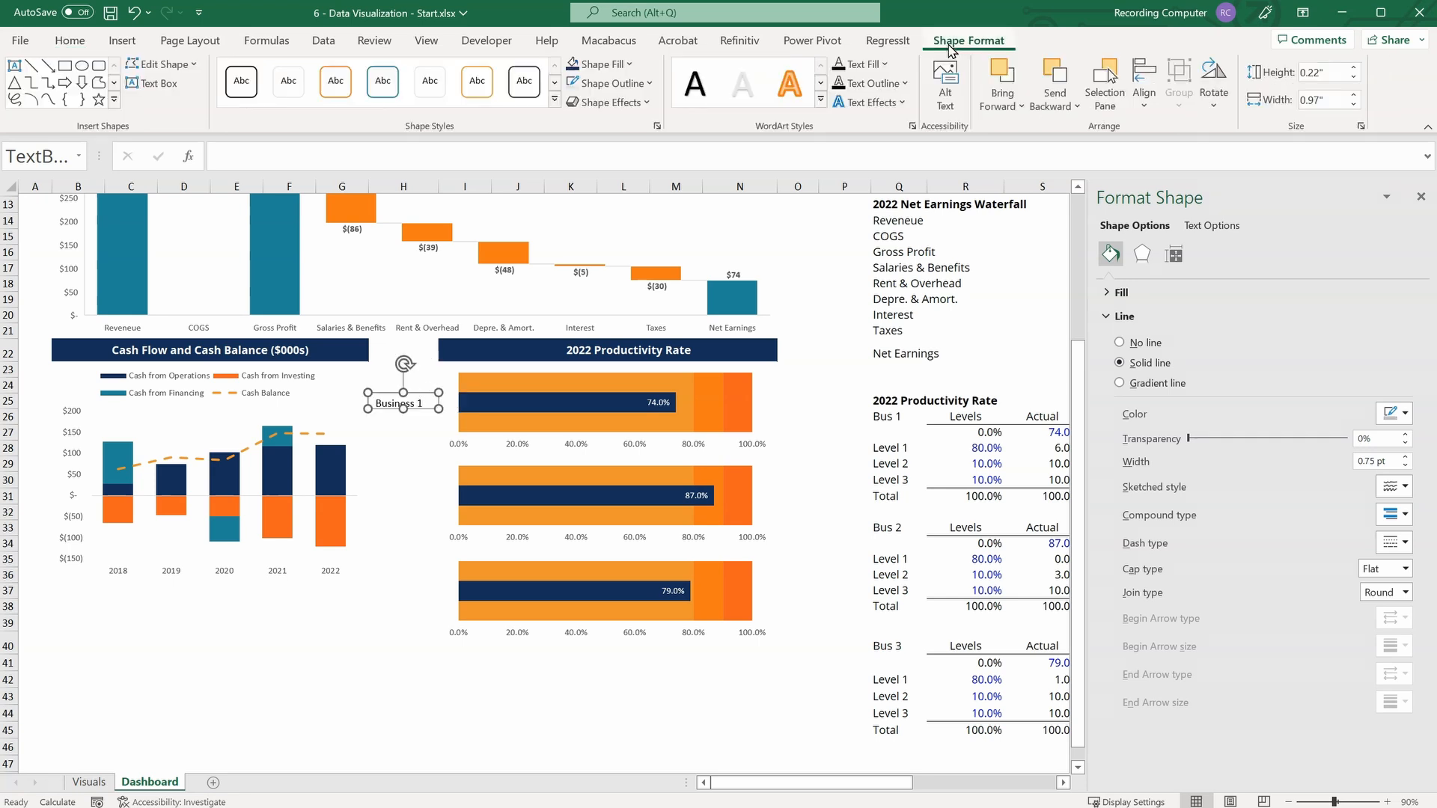
pyautogui.click(1143, 82)
pyautogui.click(1183, 332)
pyautogui.moveTo(420, 391); pyautogui.dragTo(443, 392)
pyautogui.click(419, 443)
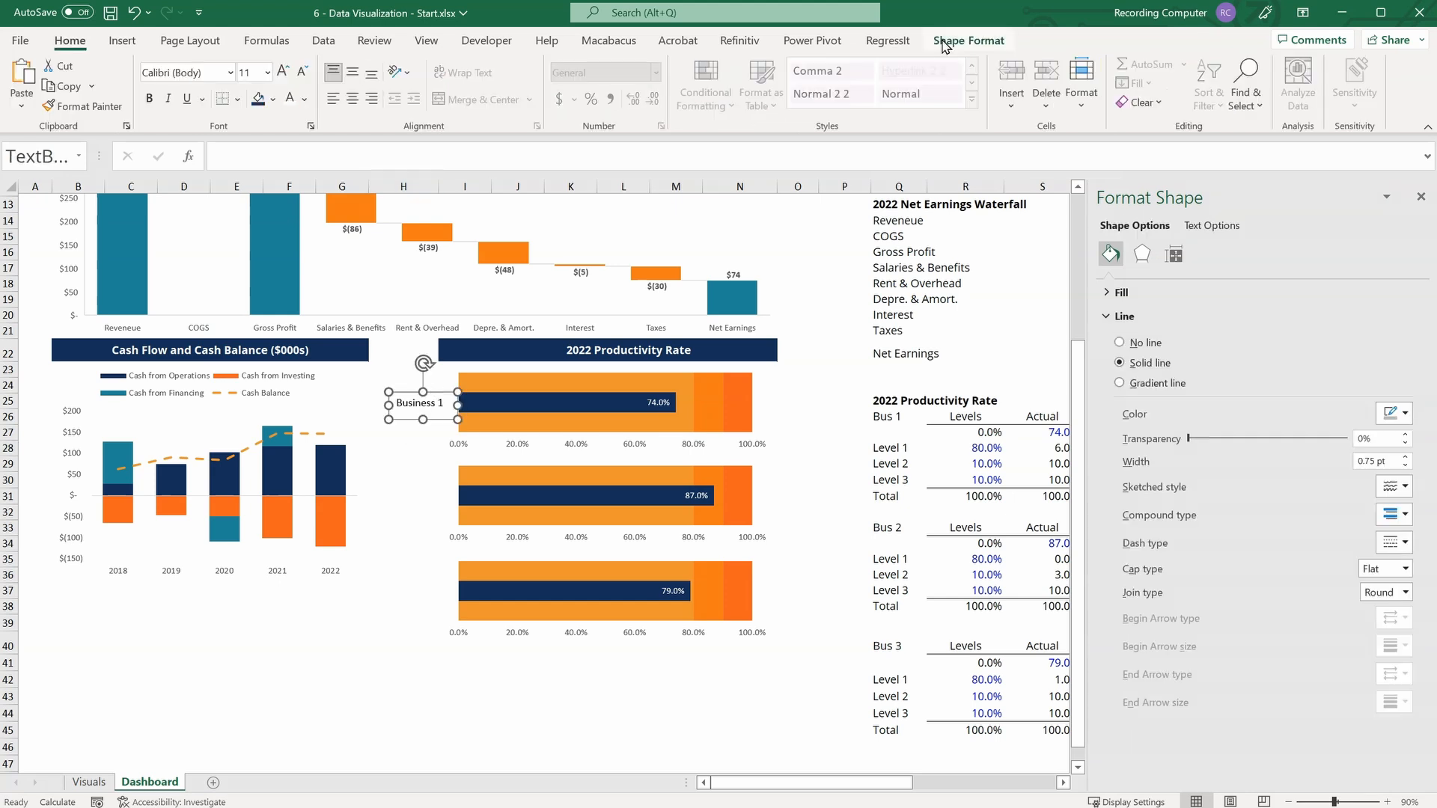
# Remove the outline from the Business 1 text box.
pyautogui.click(947, 42)
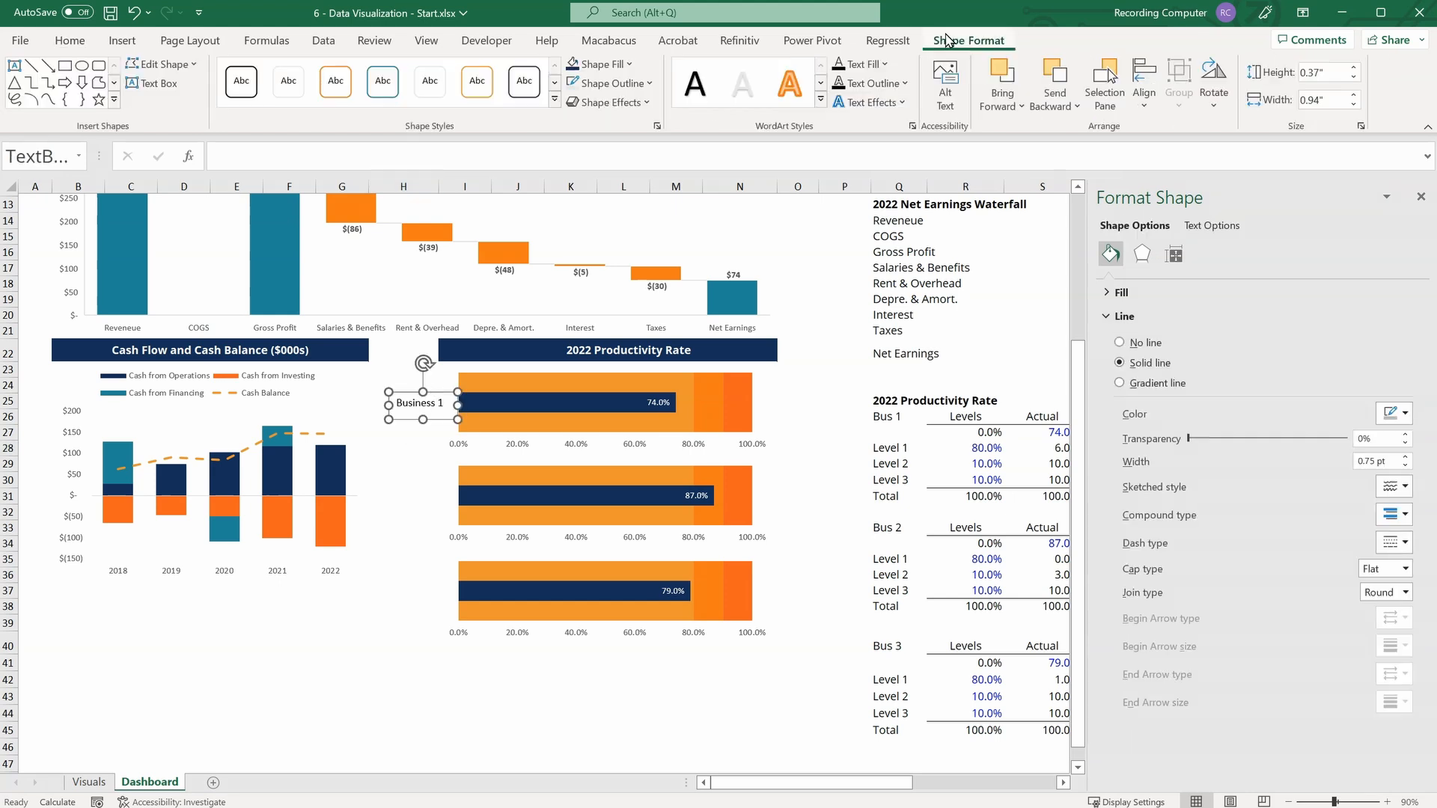
pyautogui.click(648, 84)
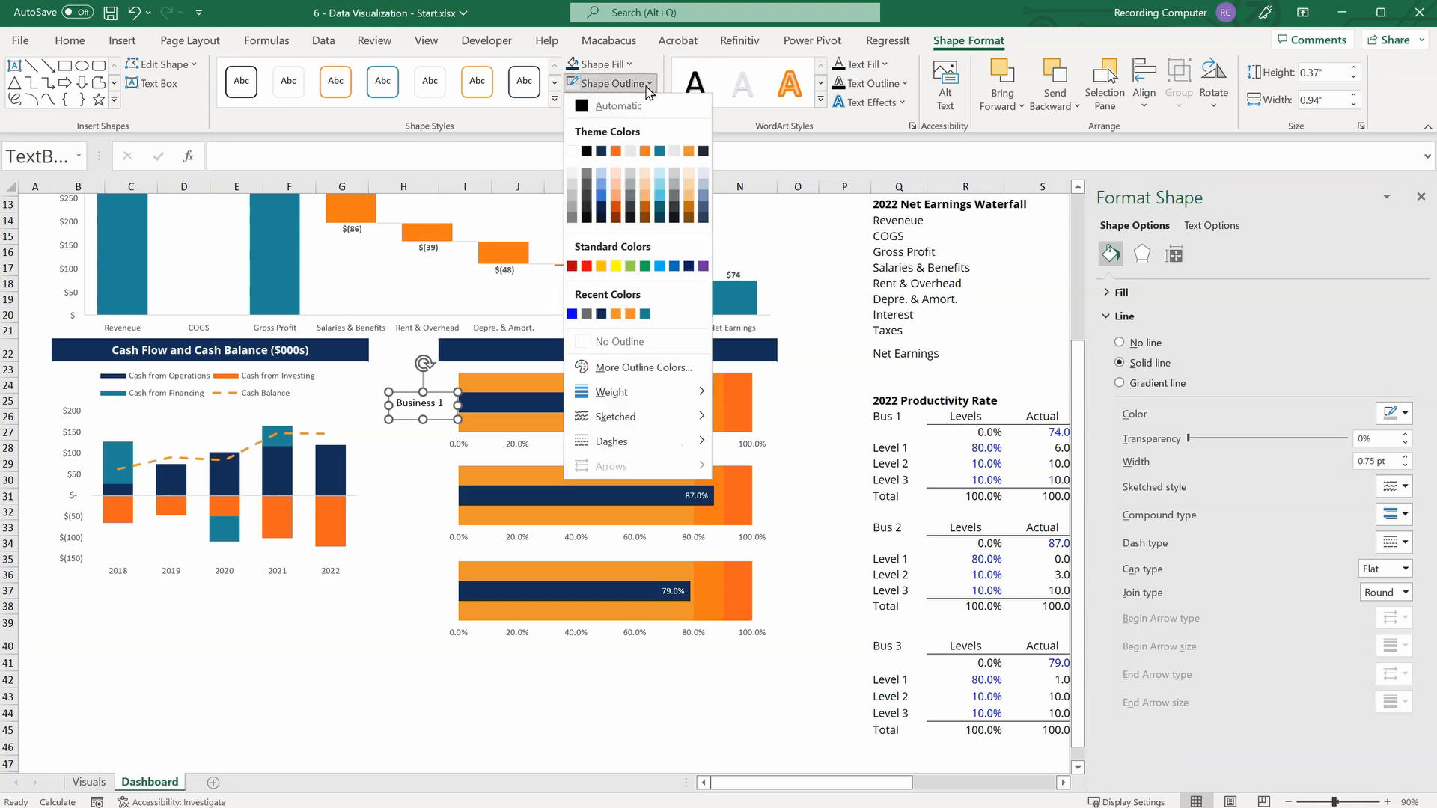
pyautogui.click(620, 341)
pyautogui.click(415, 482)
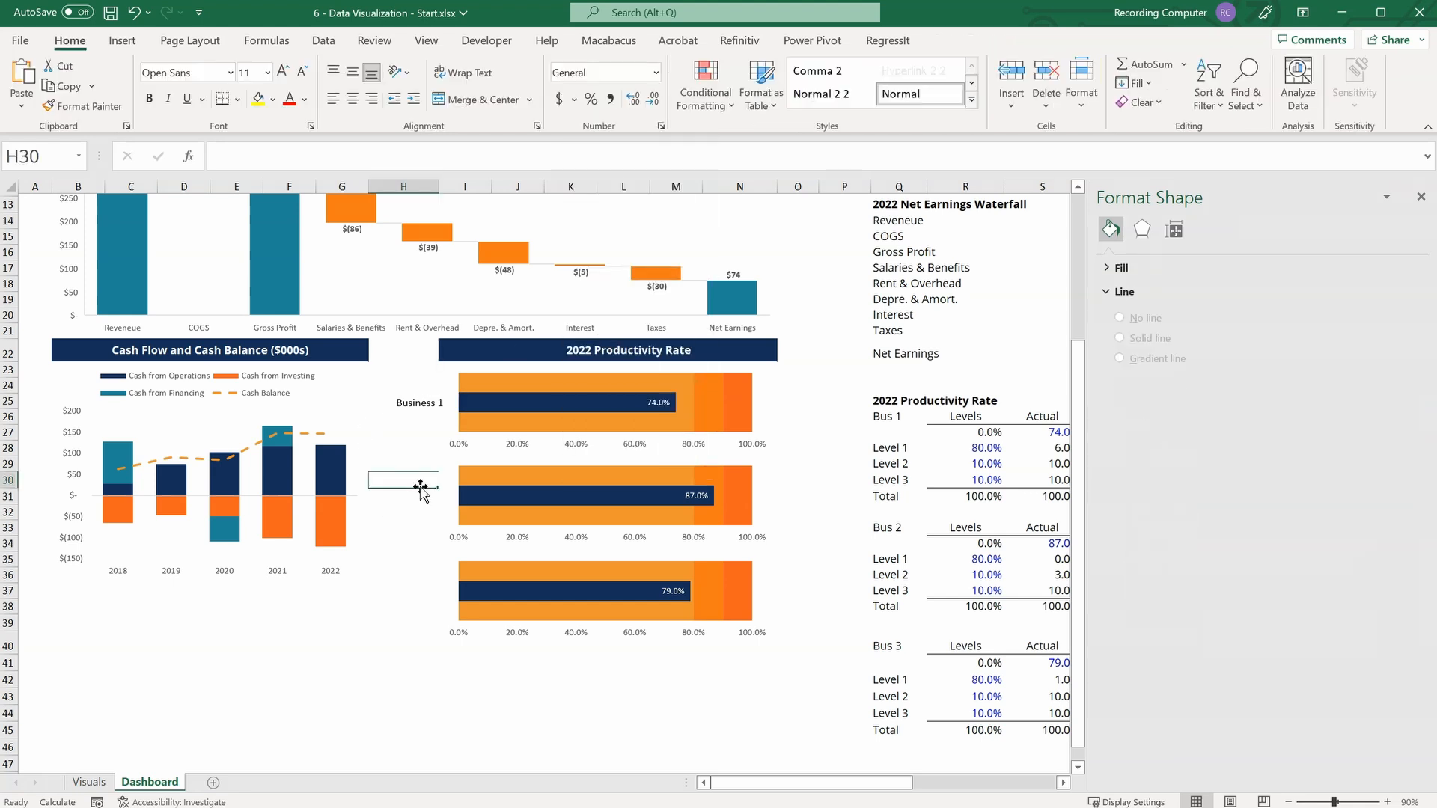
# Duplicate the Business 1 text box twice, place one copy beside the bottom productivity bar and change its text to "Business 3".
pyautogui.click(422, 408)
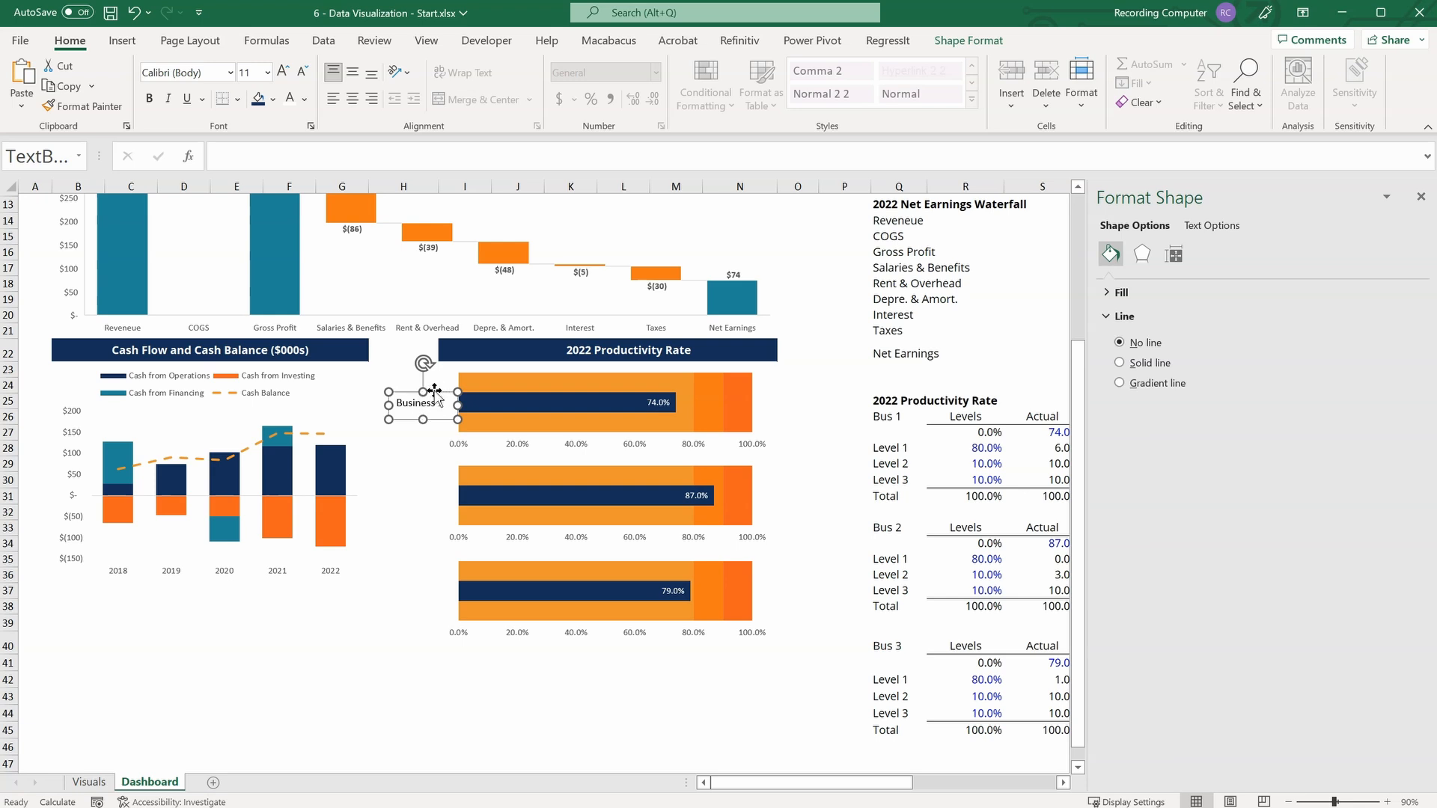
pyautogui.hotkey('ctrl', 'd')
pyautogui.hotkey('ctrl', 'd')
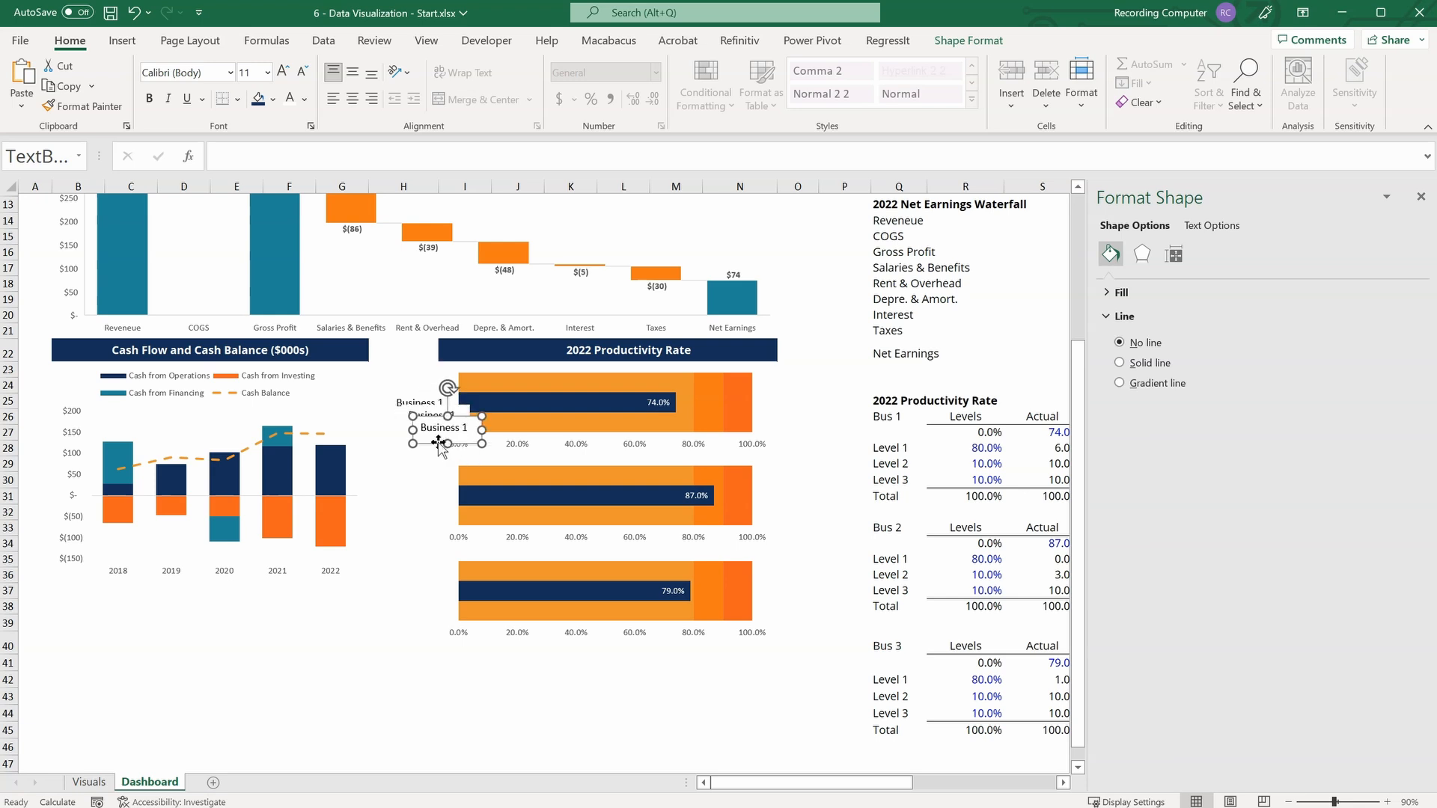
pyautogui.moveTo(447, 434); pyautogui.dragTo(417, 600)
pyautogui.click(445, 585)
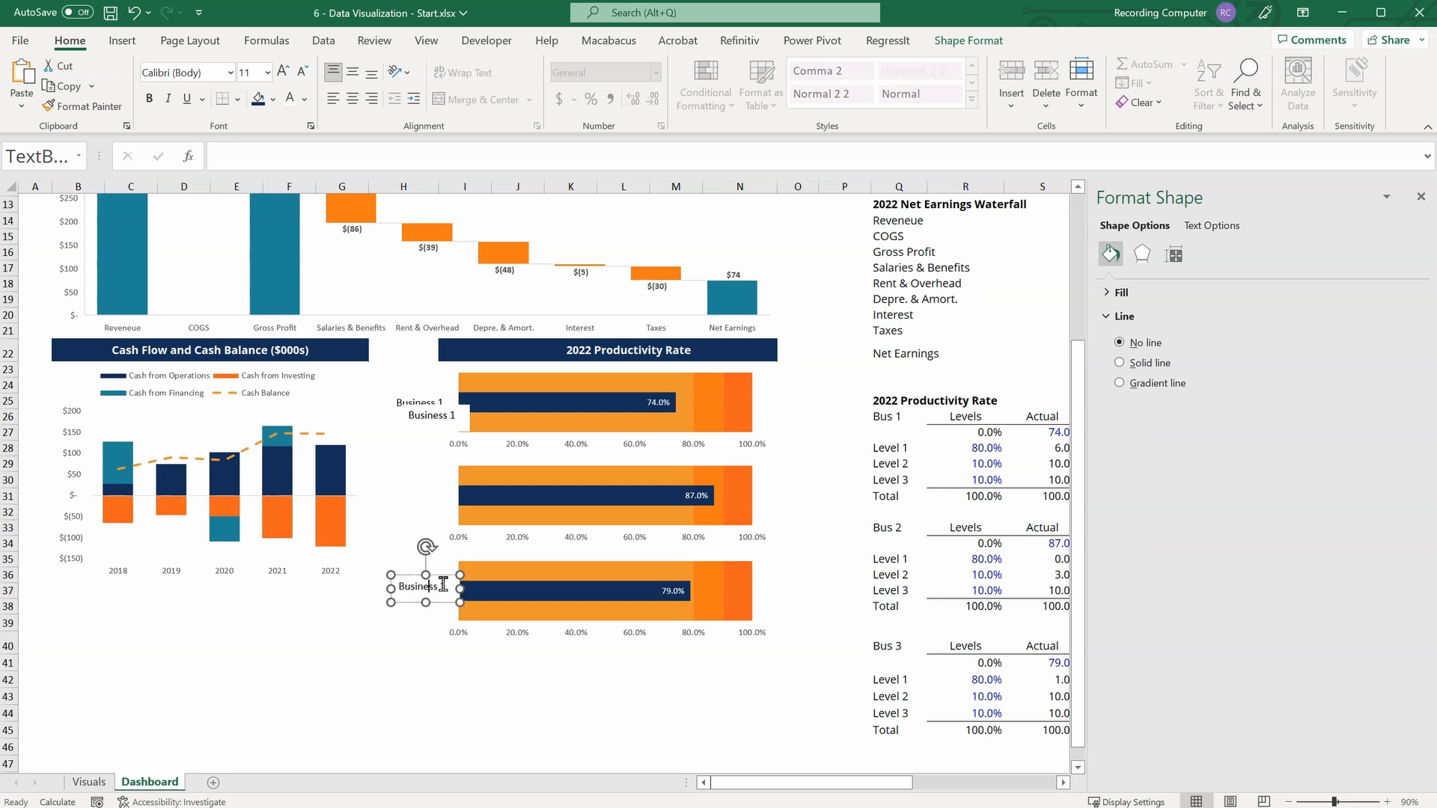
pyautogui.press('BackSpace')
pyautogui.write('3')
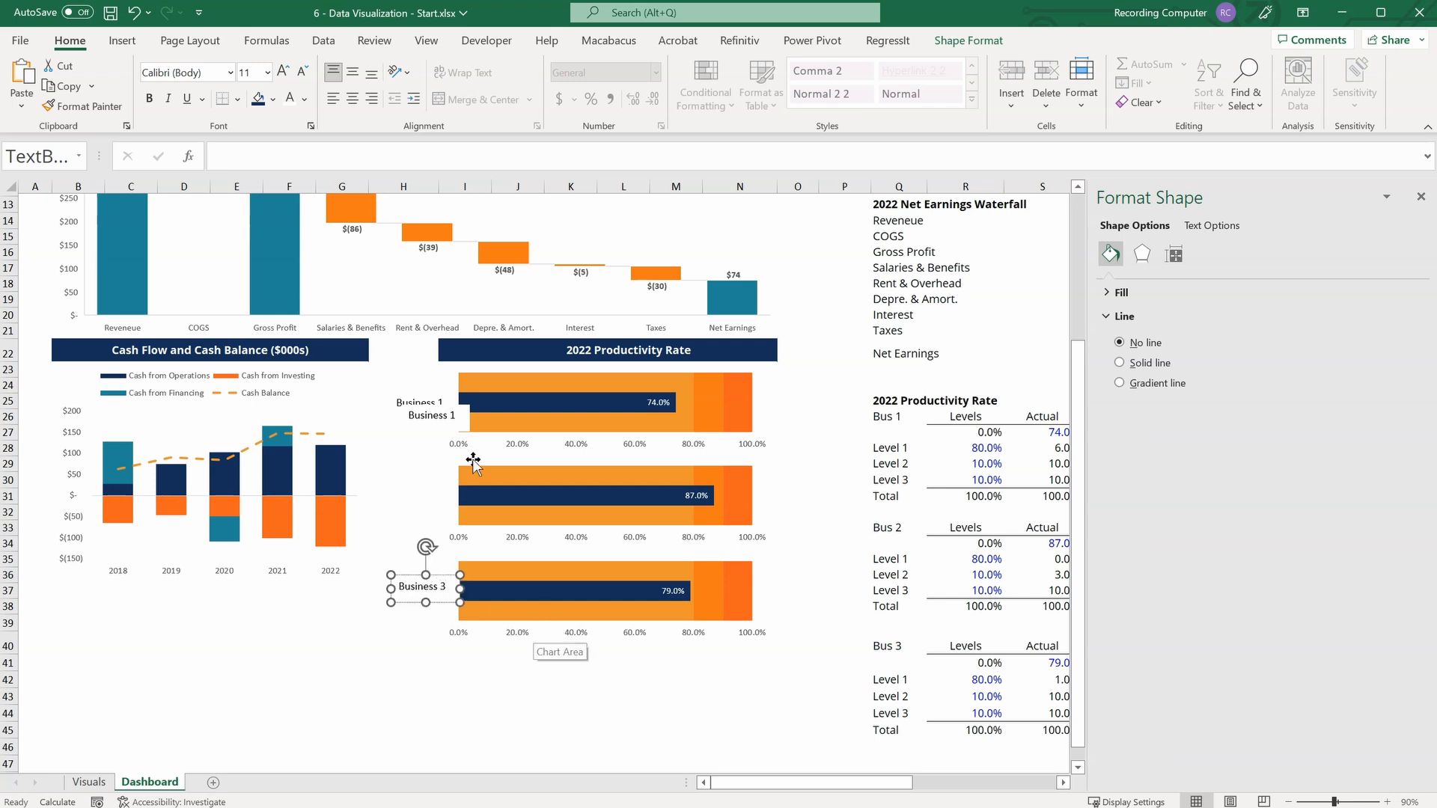
# Place the remaining Business 1 copy beside the middle productivity bar and change its text to "Business 2".
pyautogui.click(432, 418)
pyautogui.moveTo(452, 405); pyautogui.dragTo(440, 489)
pyautogui.click(449, 491)
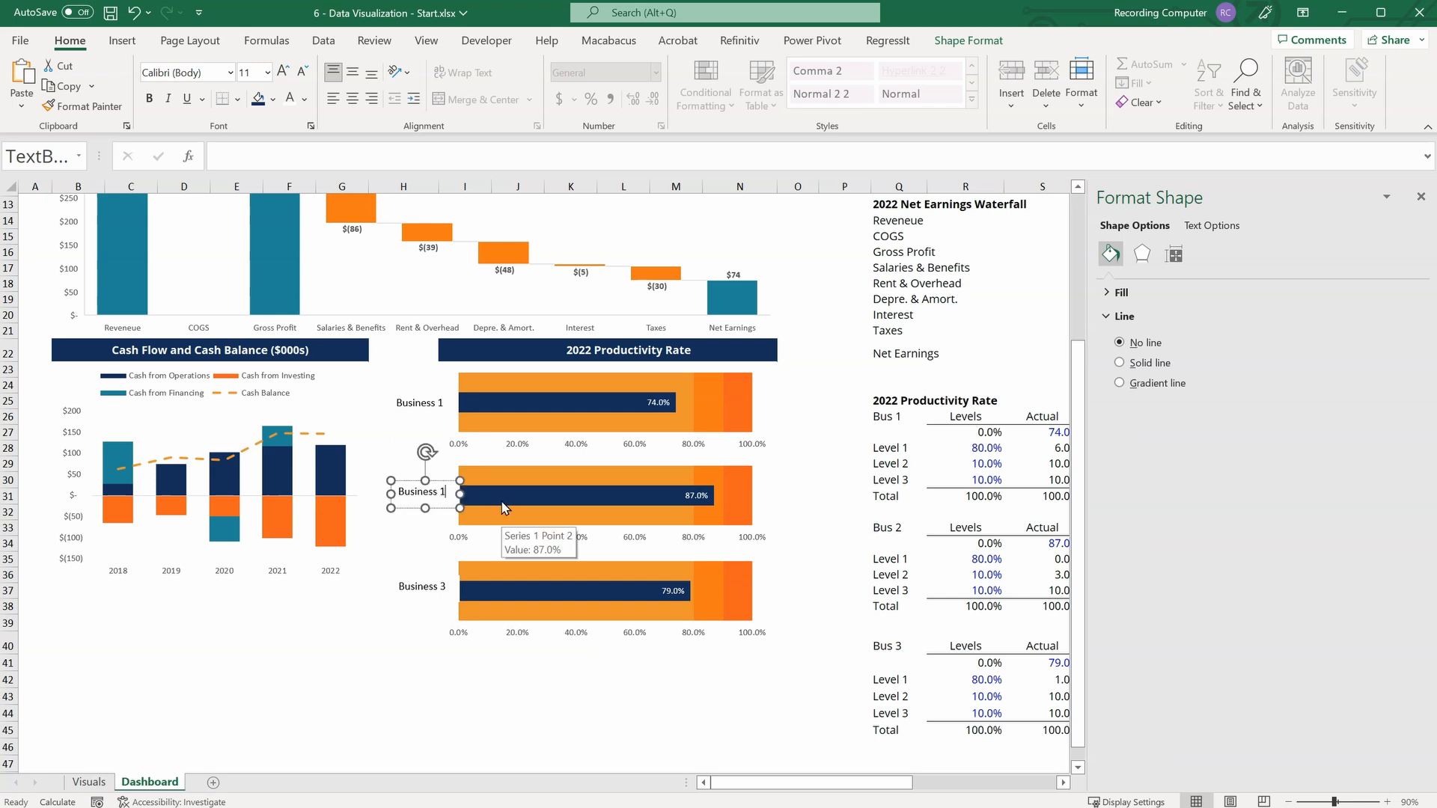
pyautogui.click(397, 621)
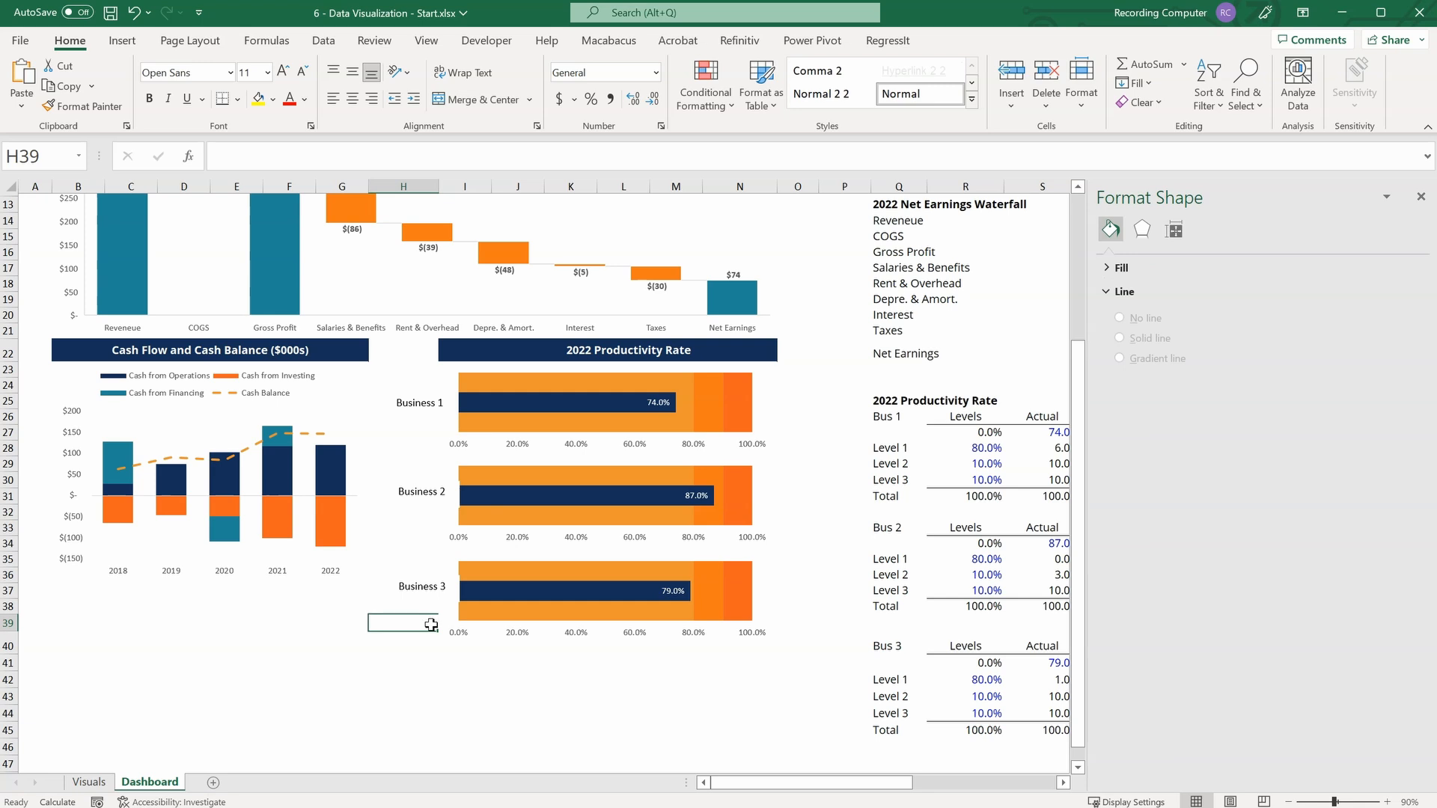
# Left-align the Business 1, Business 2 and Business 3 text boxes and distribute them vertically.
pyautogui.click(433, 402)
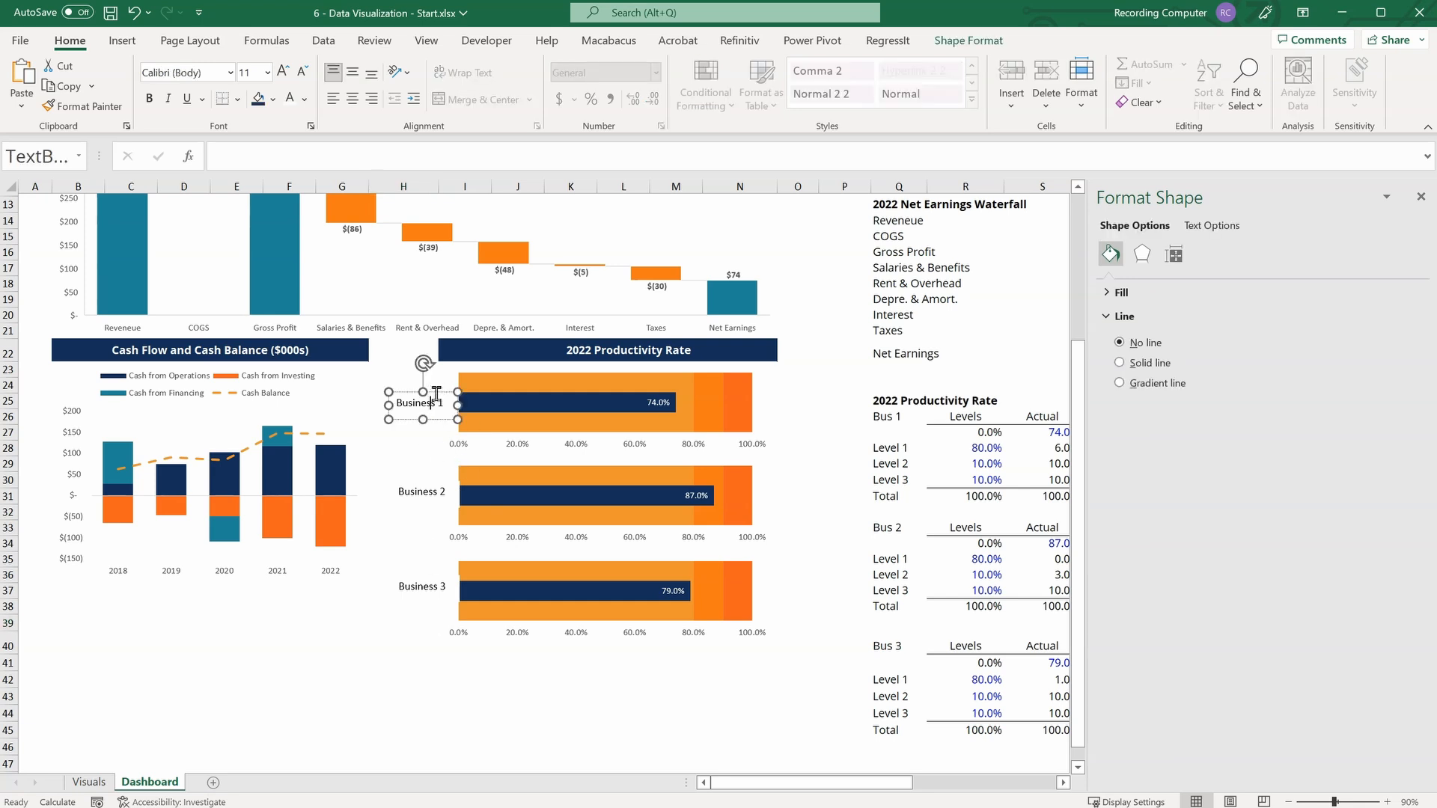
pyautogui.keyDown('shift'); pyautogui.click(425, 488); pyautogui.keyUp('shift')
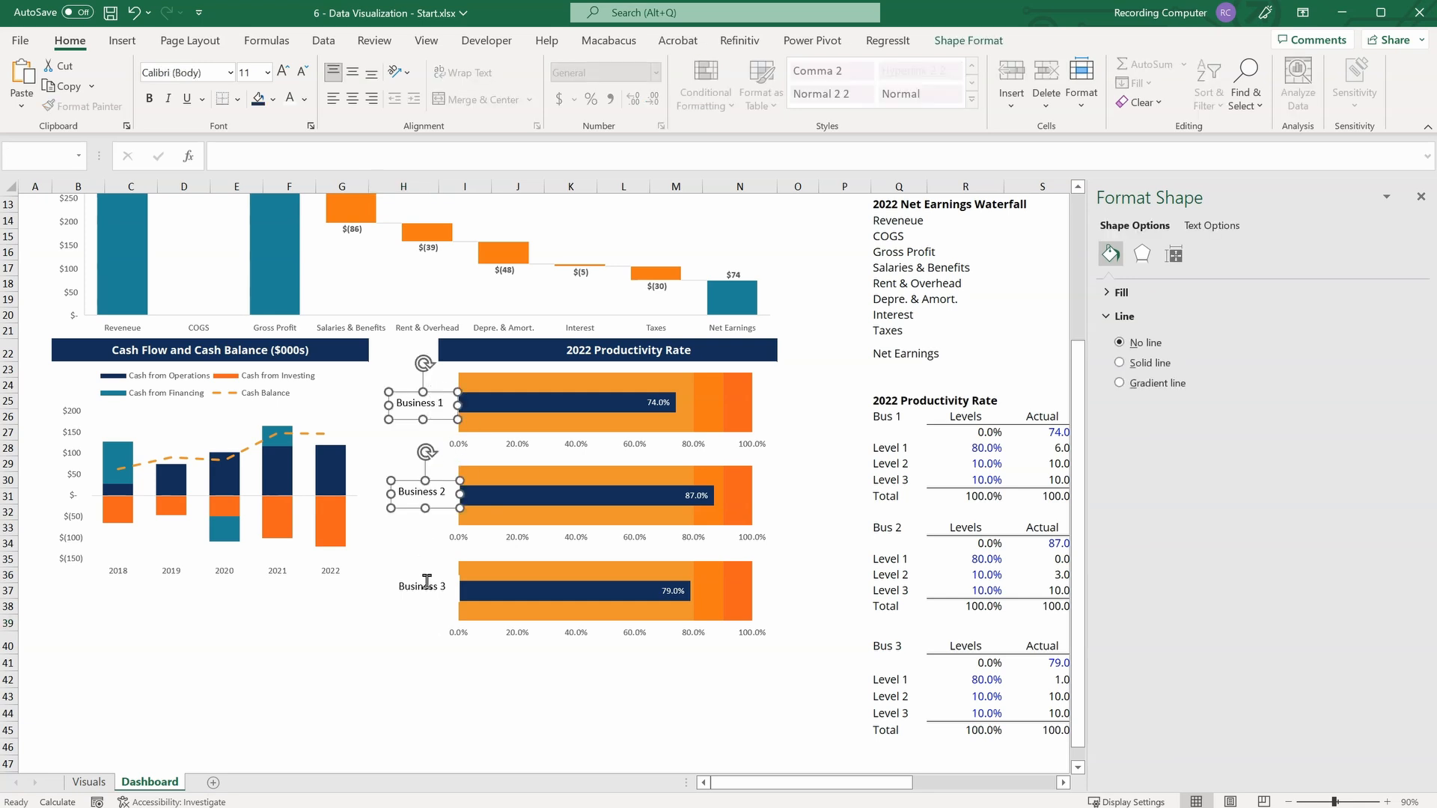
pyautogui.keyDown('shift'); pyautogui.click(426, 593); pyautogui.keyUp('shift')
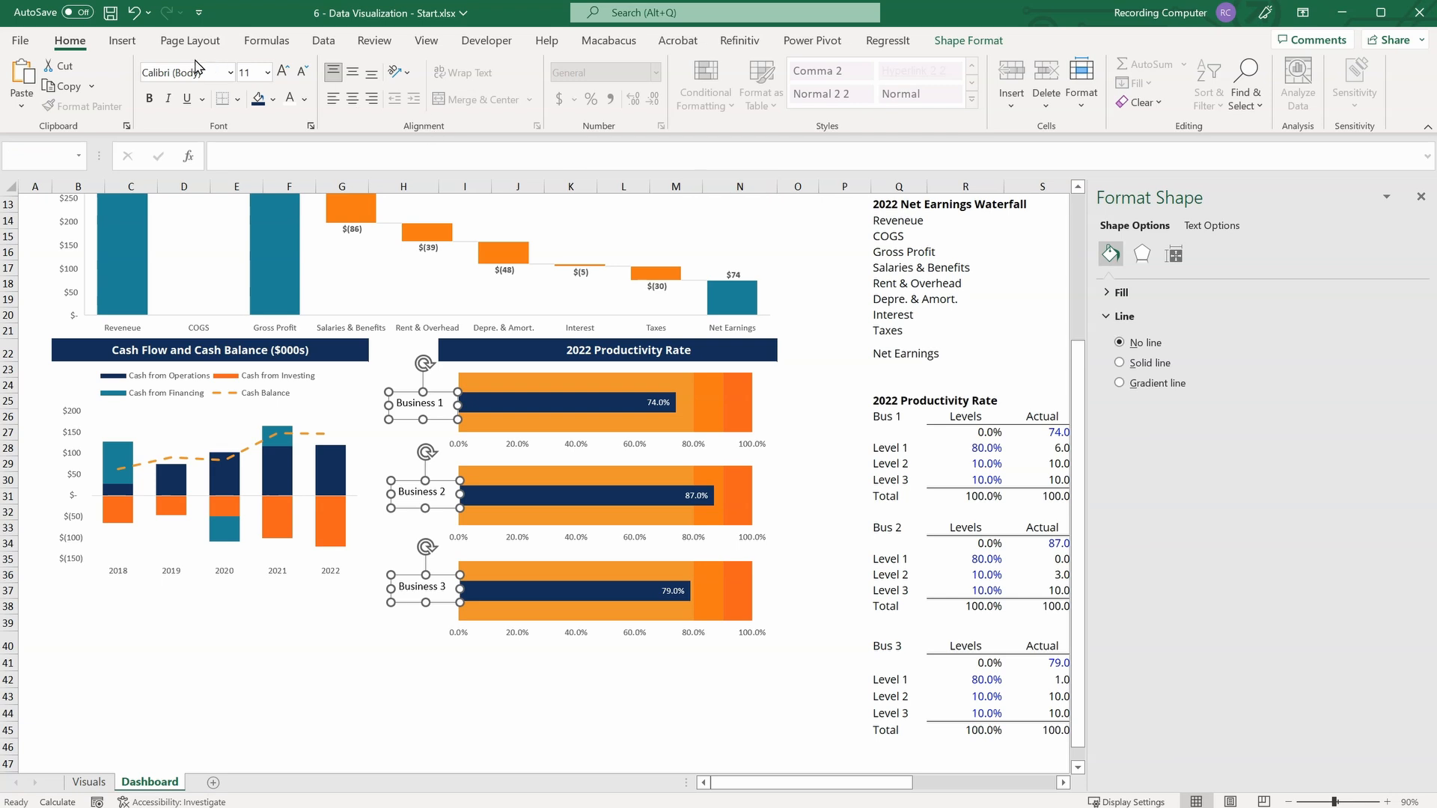
pyautogui.click(969, 41)
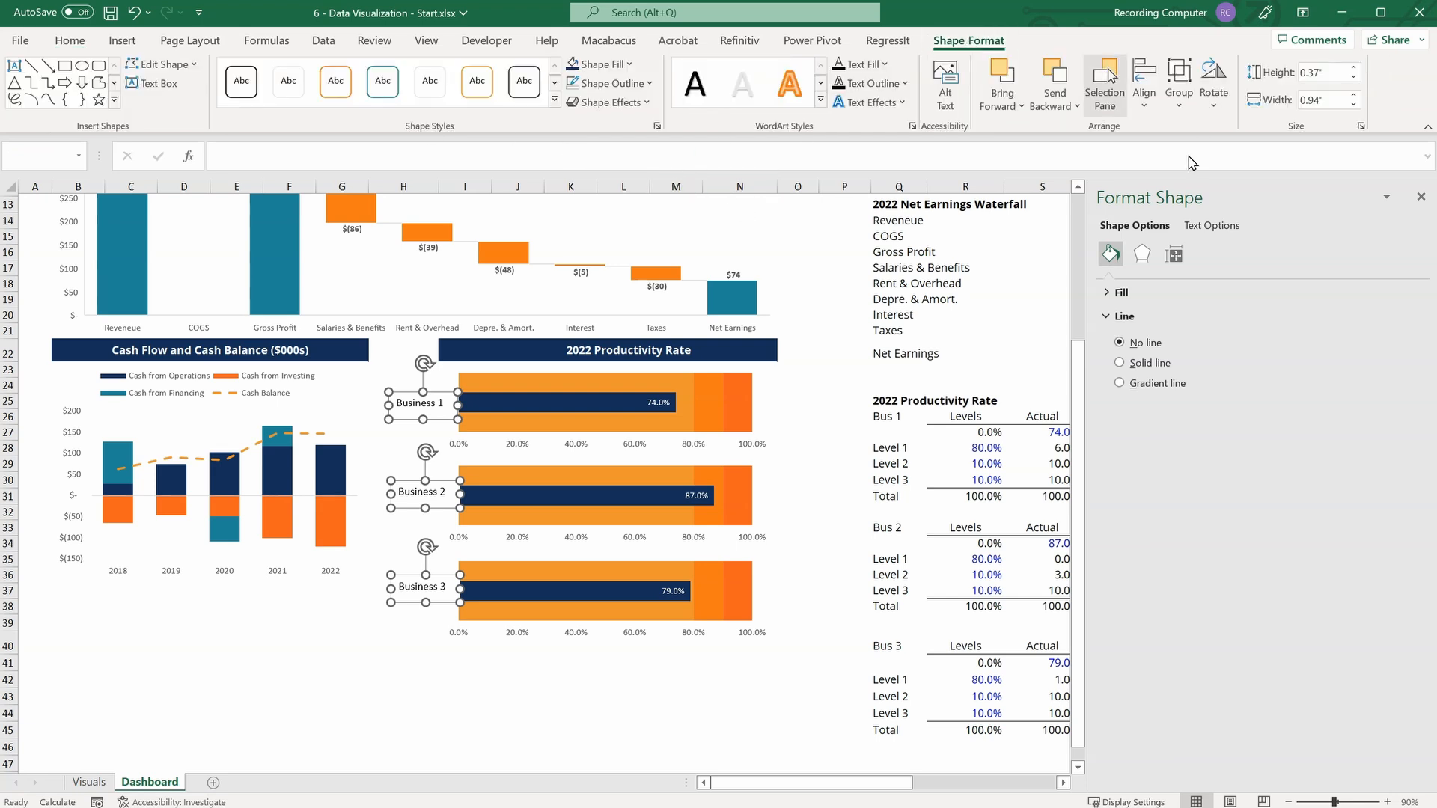
pyautogui.click(1143, 84)
pyautogui.click(1169, 130)
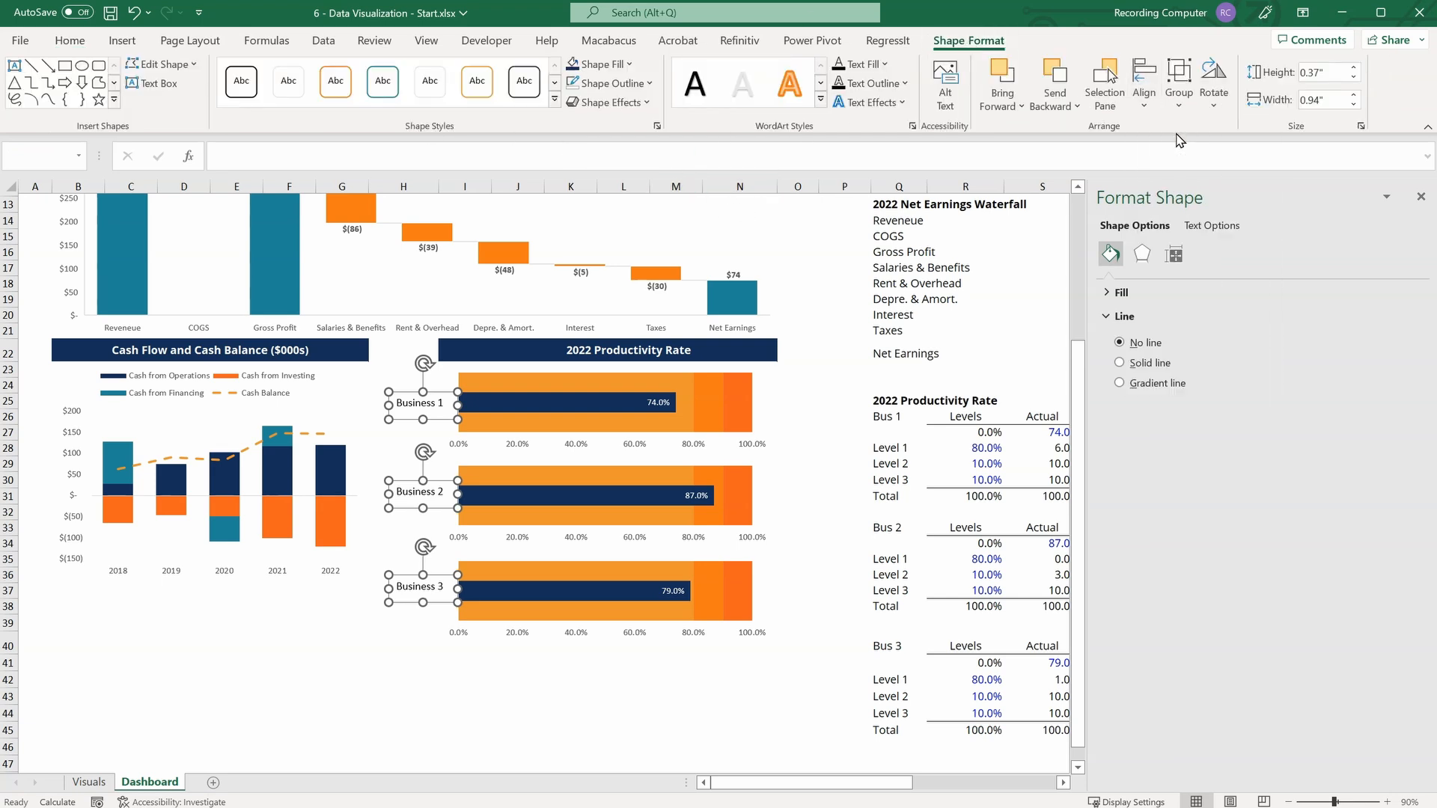
pyautogui.click(1144, 84)
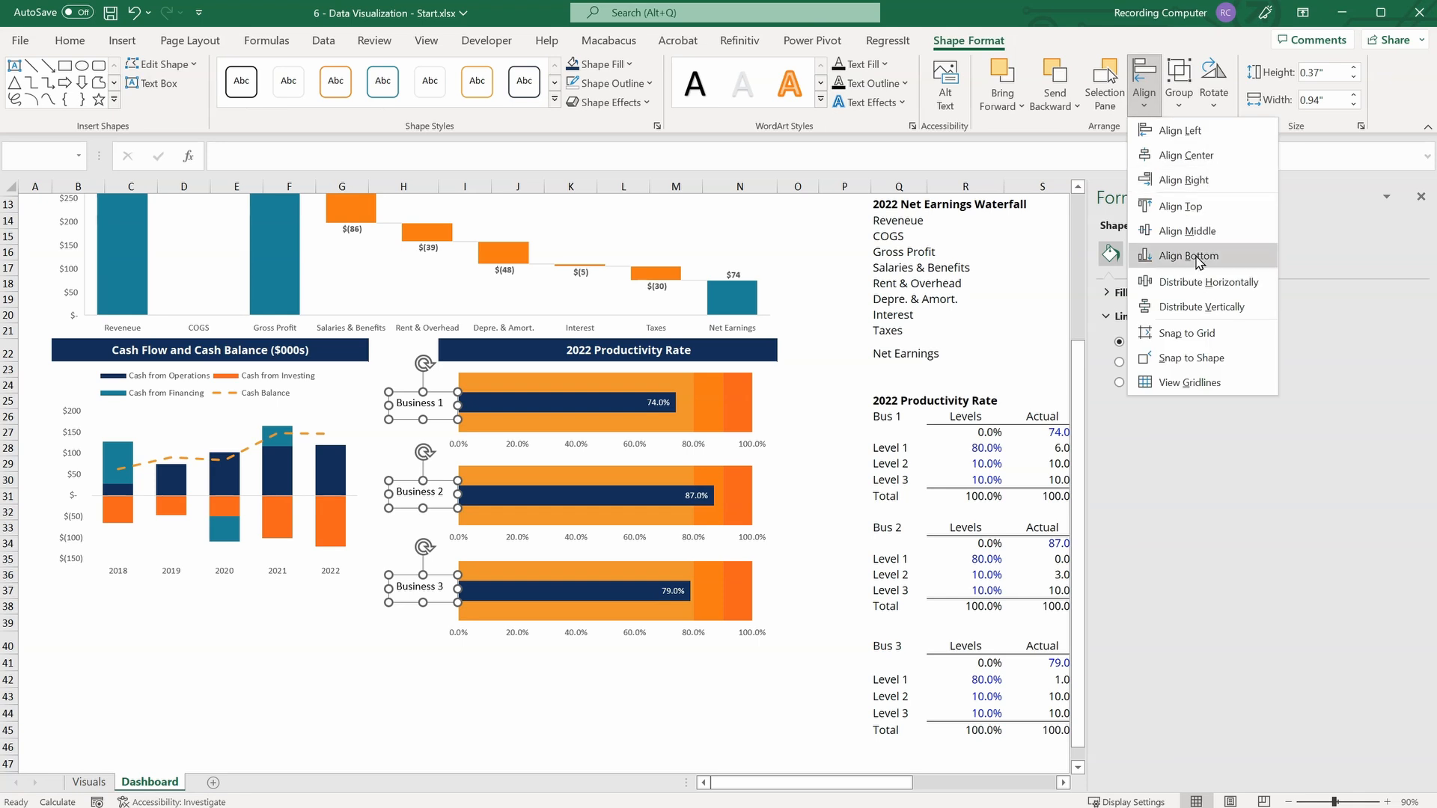
pyautogui.click(1202, 307)
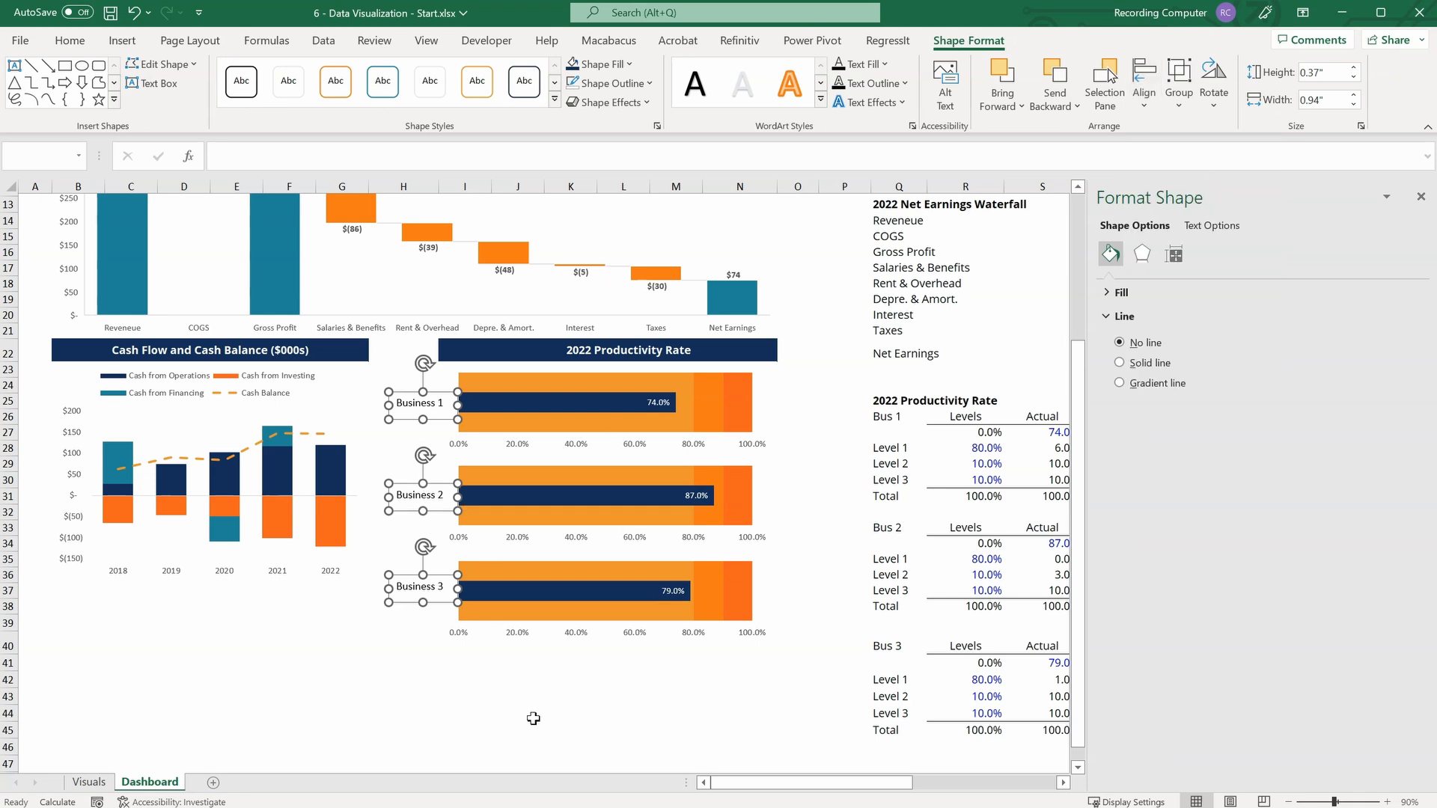
pyautogui.click(557, 683)
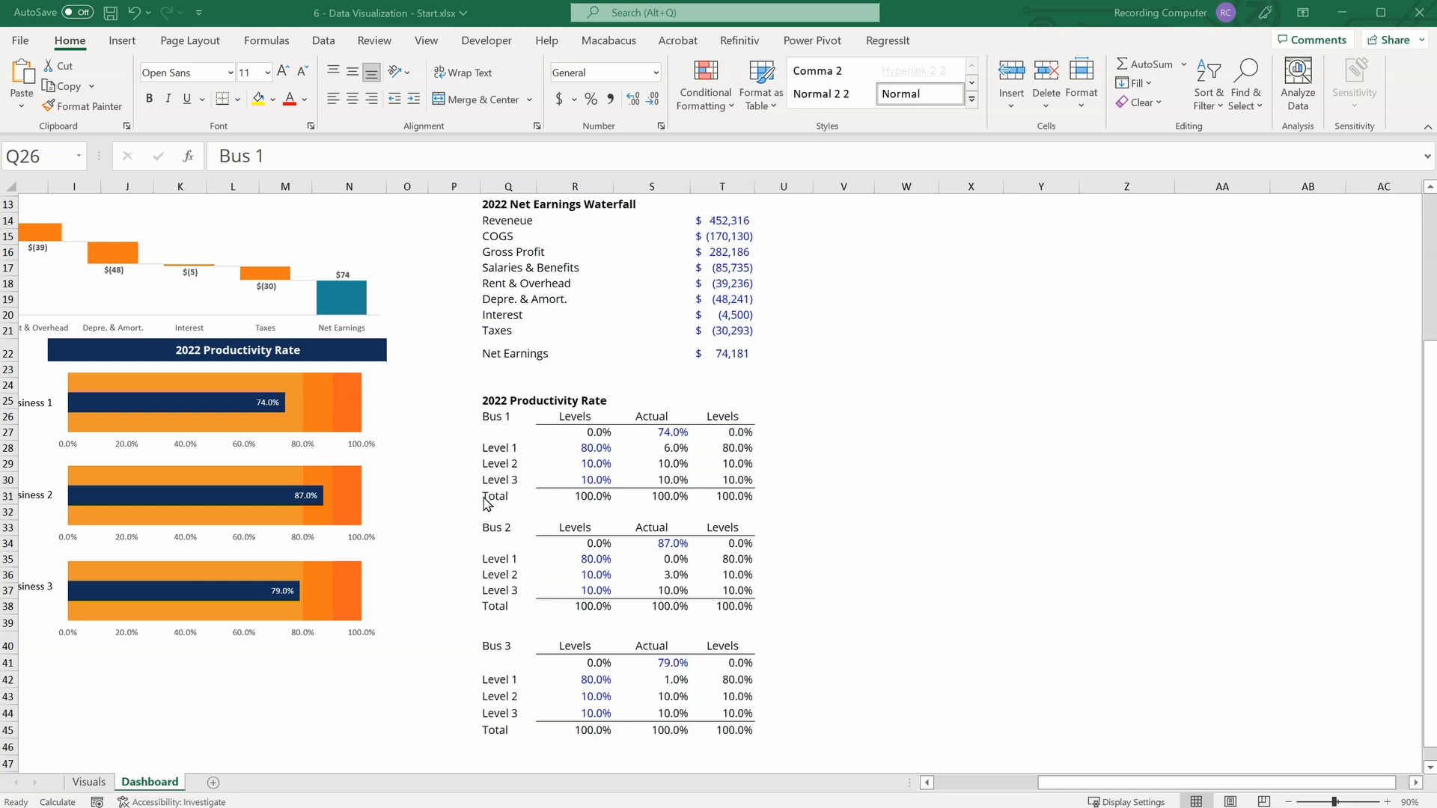
# Copy the Bus 1 productivity table in Q26:T31 and paste the copy starting at cell V26.
pyautogui.click(500, 421)
pyautogui.moveTo(499, 421); pyautogui.dragTo(745, 495)
pyautogui.hotkey('ctrl', 'c')
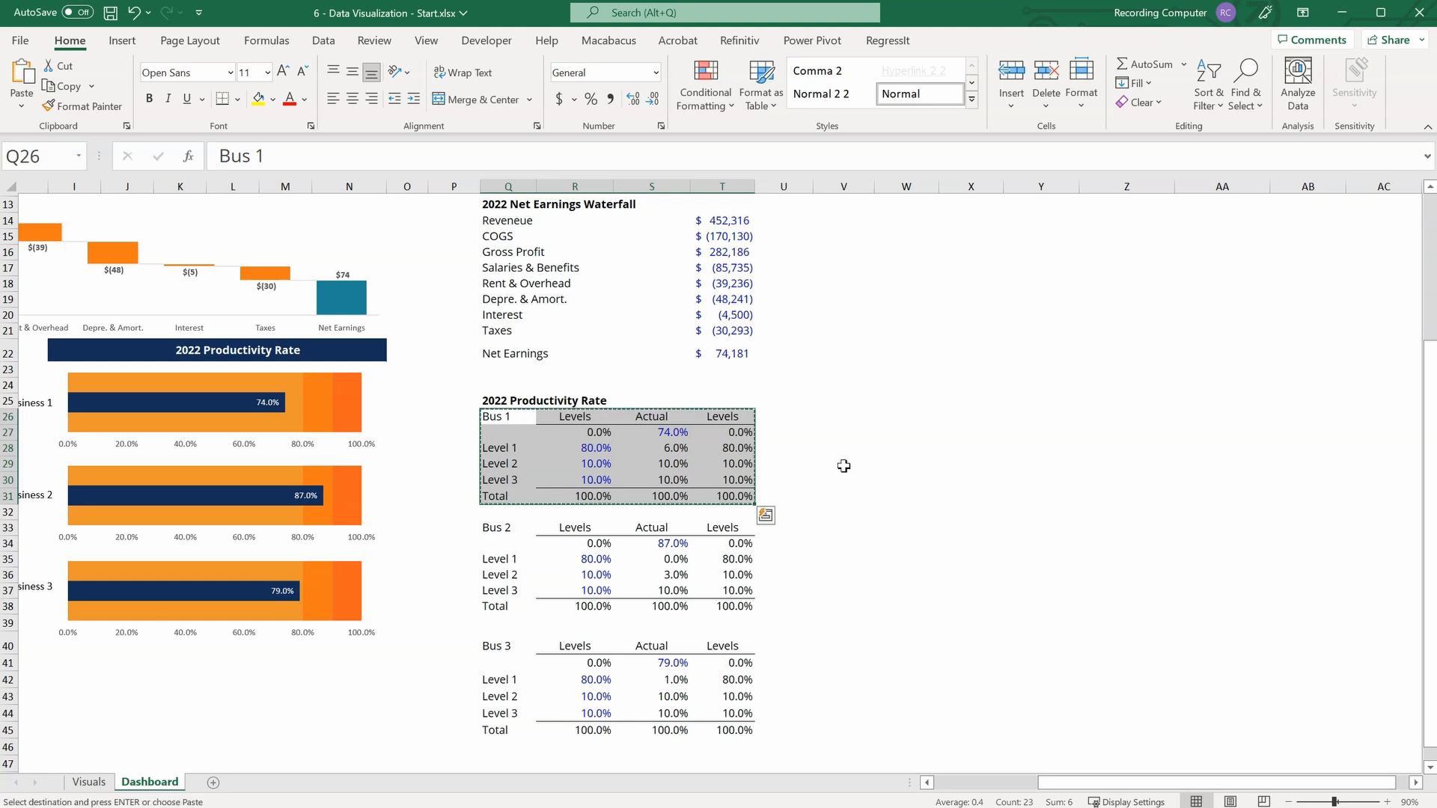
pyautogui.click(850, 416)
pyautogui.hotkey('ctrl', 'v')
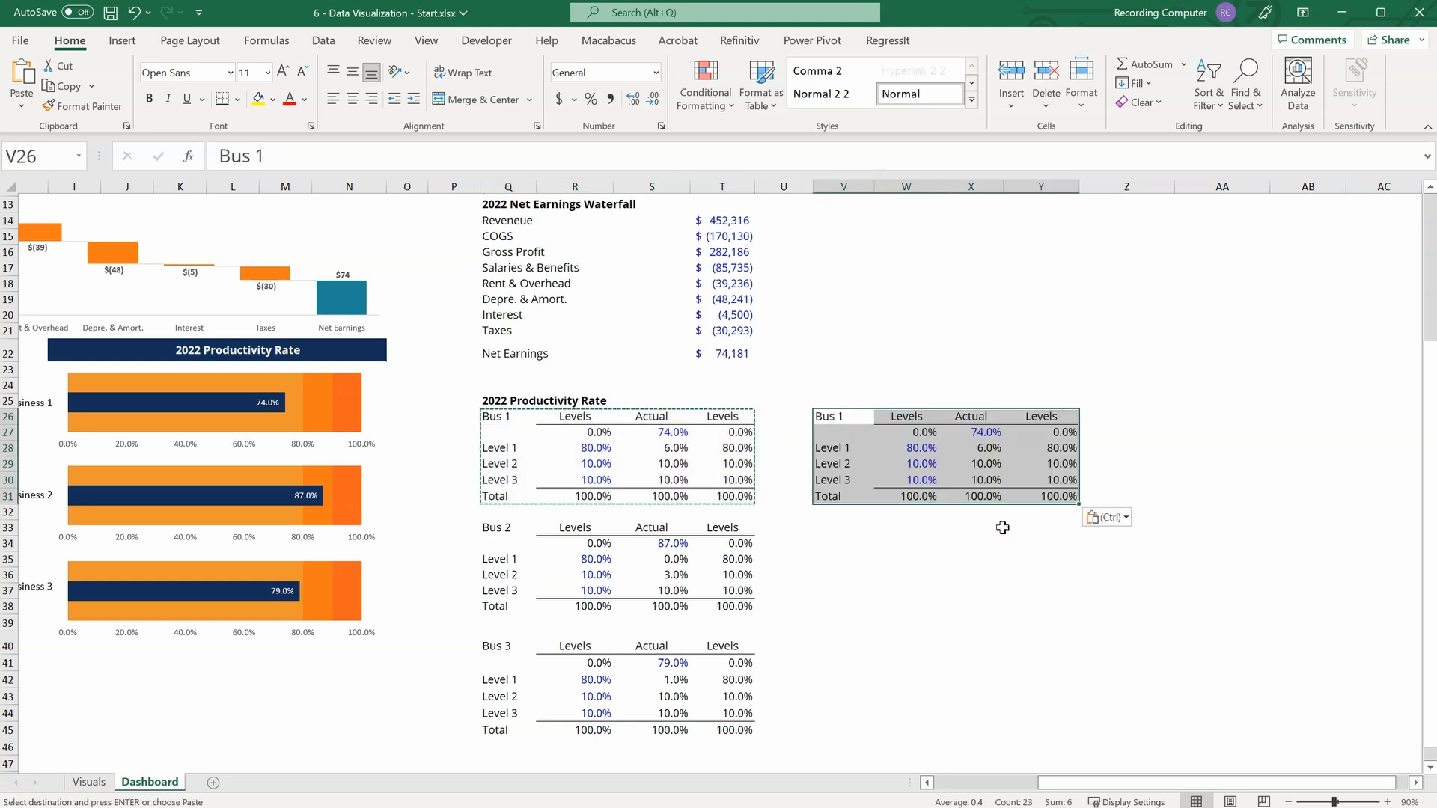
pyautogui.click(996, 527)
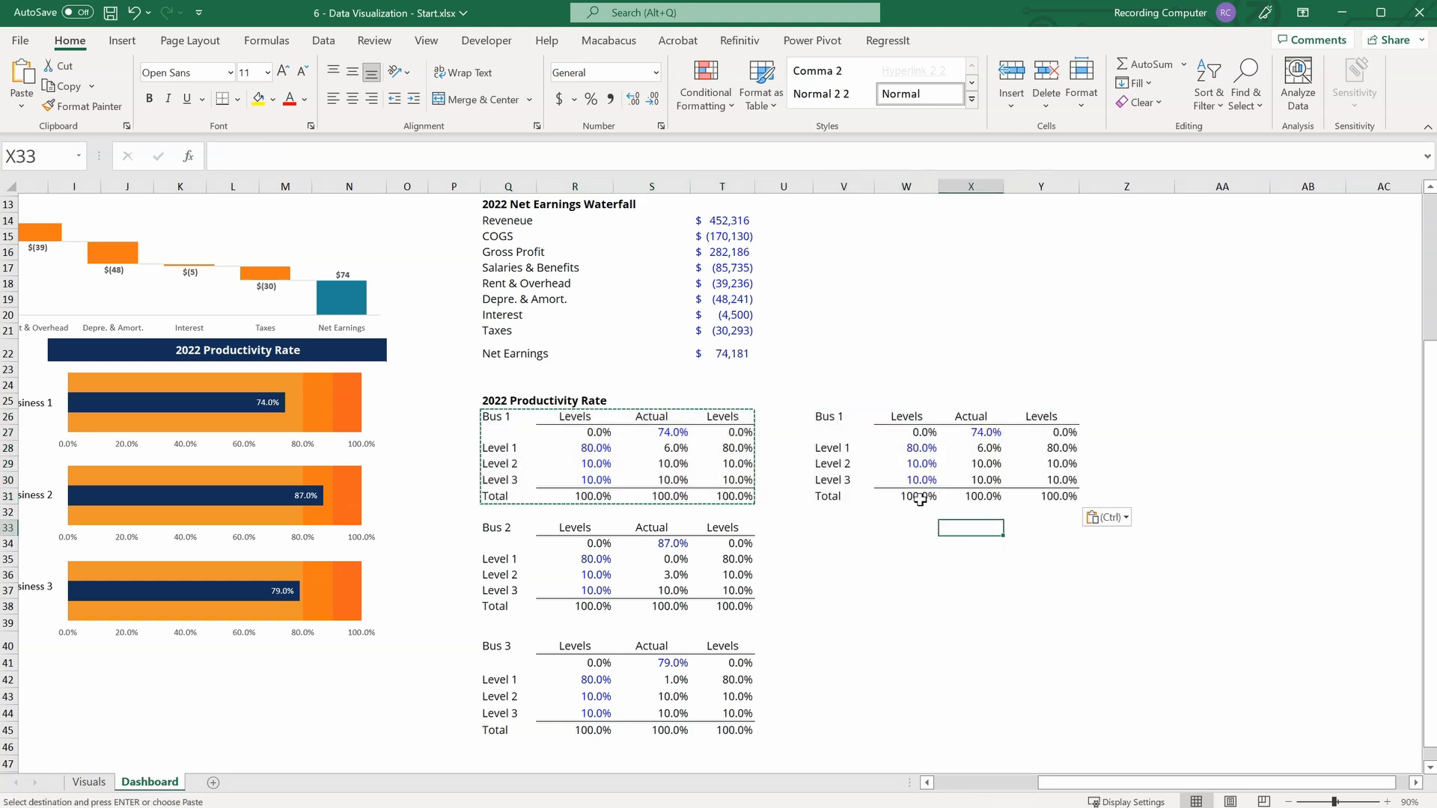
# Clear the copied table's totals in W31:Y31, second Levels values in Y27:Y30, Actual formulas in X28:X30, and cell W27.
pyautogui.moveTo(919, 496); pyautogui.dragTo(1048, 496)
pyautogui.press('Delete')
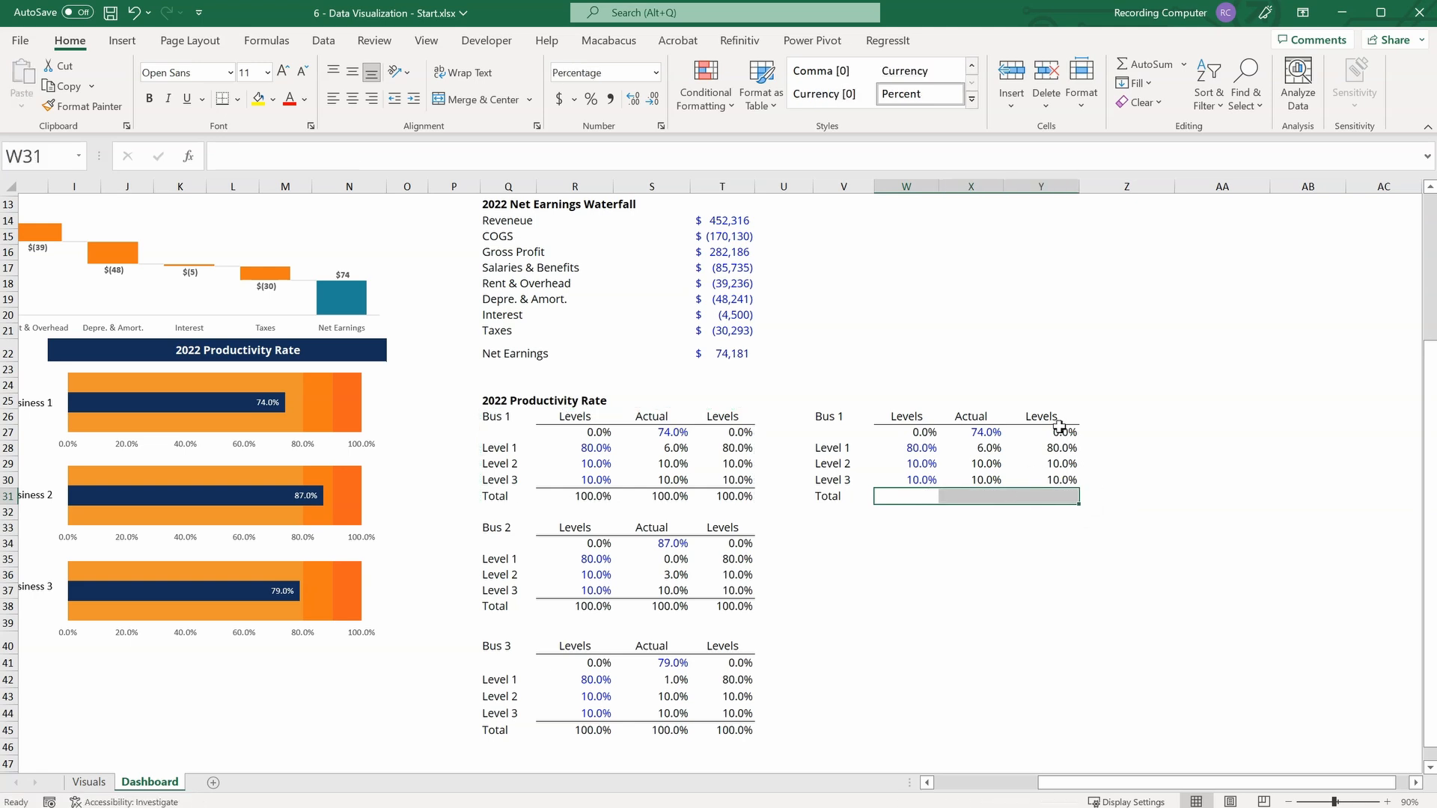
pyautogui.moveTo(1060, 432); pyautogui.dragTo(1062, 480)
pyautogui.press('Delete')
pyautogui.click(983, 447)
pyautogui.moveTo(983, 447); pyautogui.dragTo(983, 480)
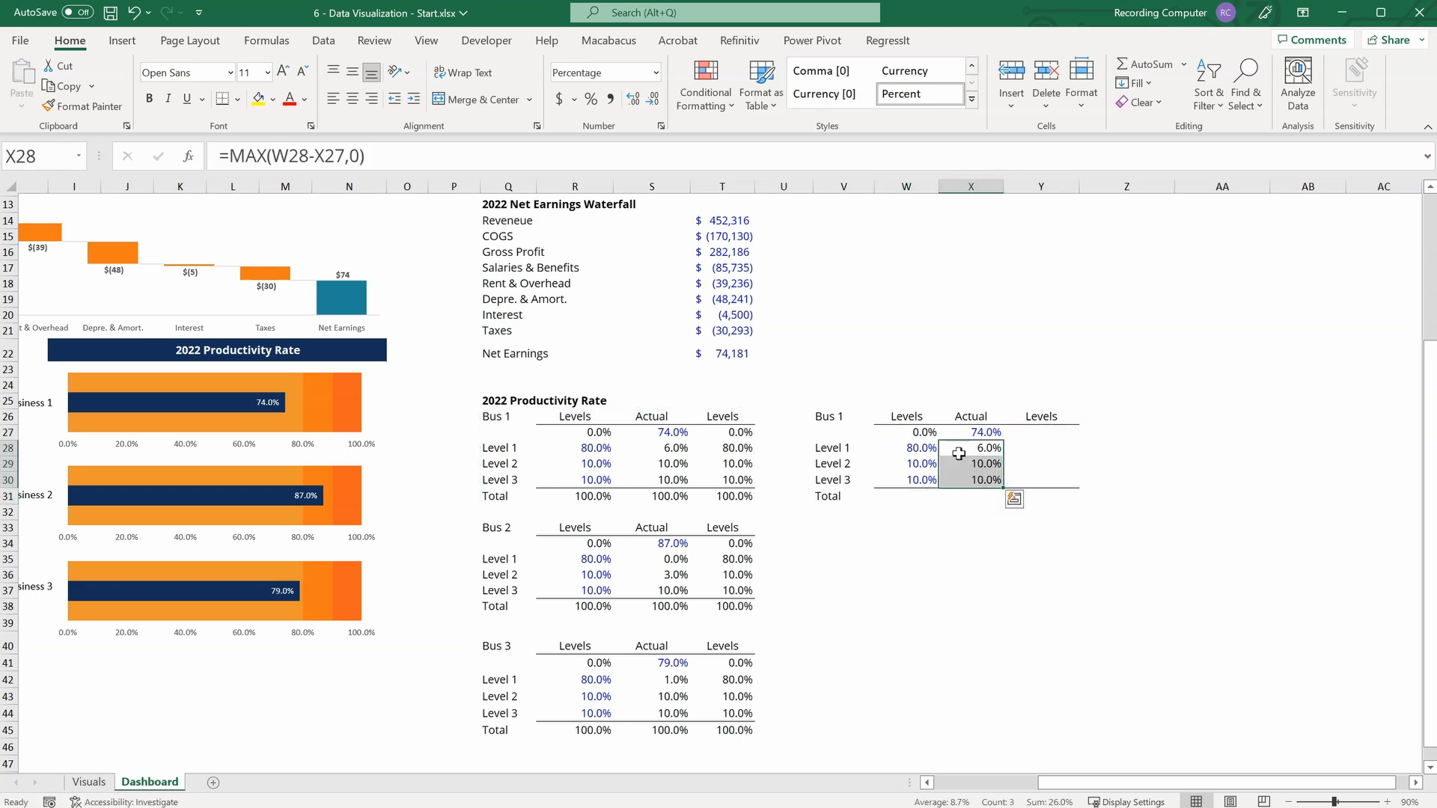
pyautogui.press('Delete')
pyautogui.click(921, 432)
pyautogui.press('Delete')
pyautogui.click(969, 526)
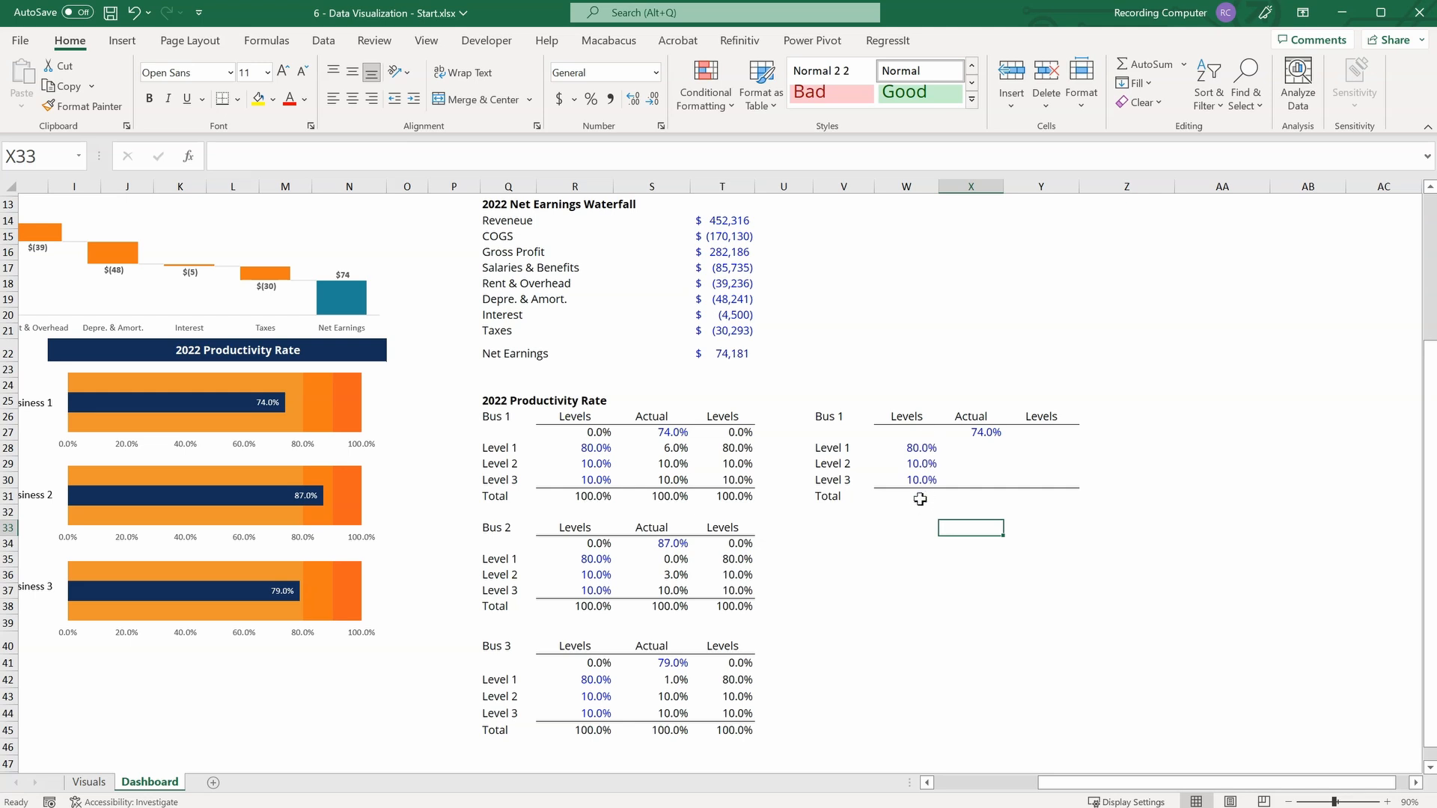
# Link the copied table's second Levels column to the first by entering =W28 in Y28 and filling it down to Y30.
pyautogui.click(921, 446)
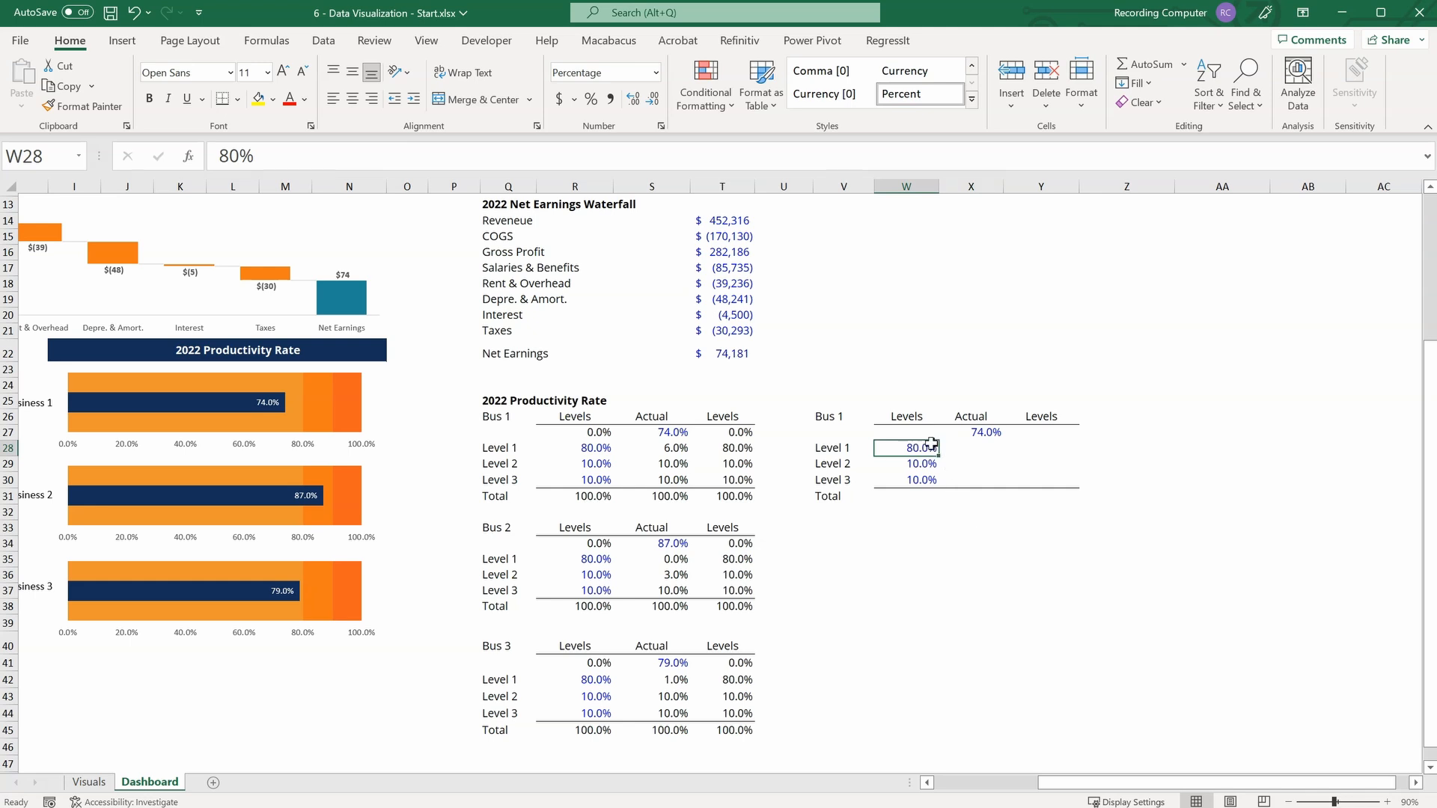
pyautogui.click(920, 463)
pyautogui.click(921, 479)
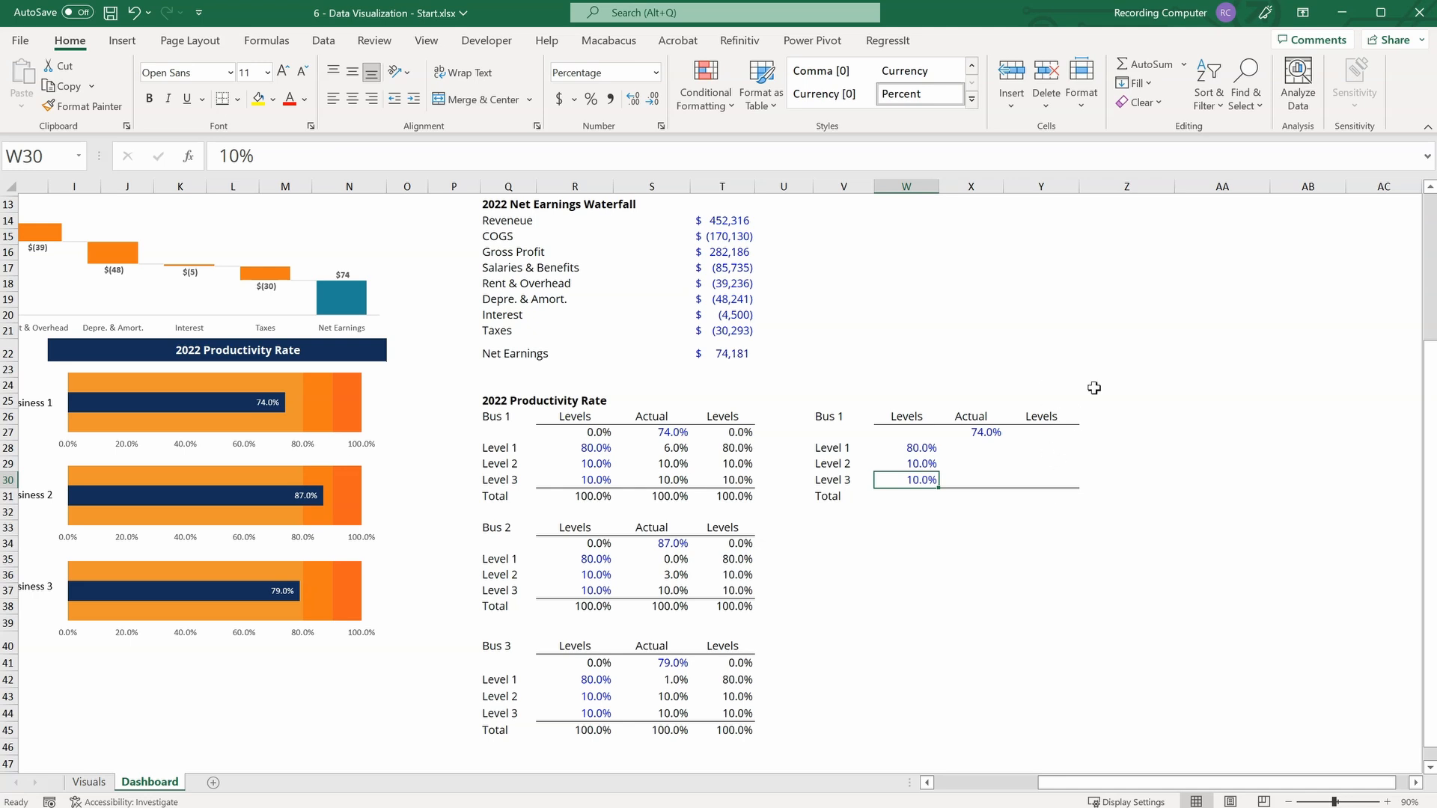
pyautogui.click(1037, 448)
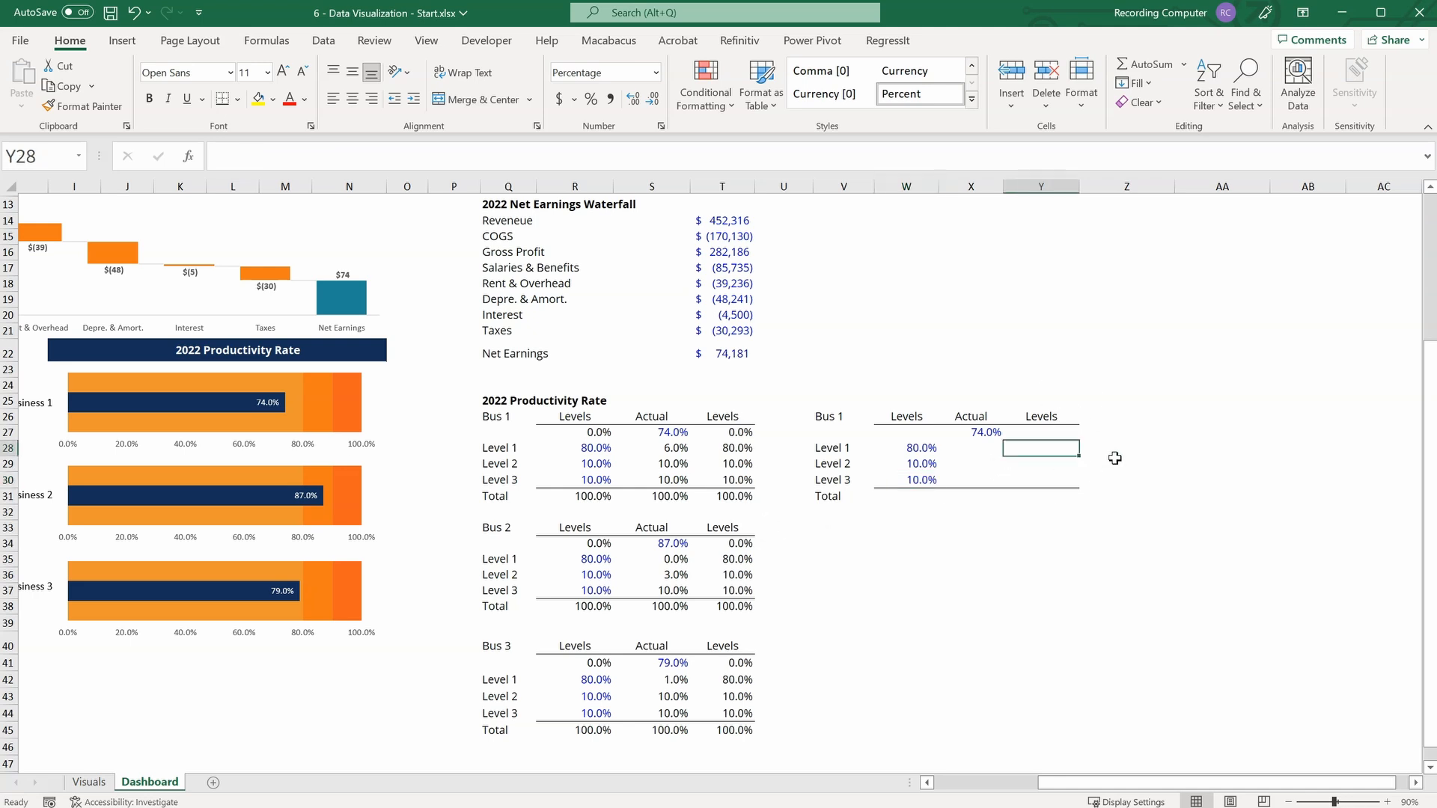
pyautogui.write('=')
pyautogui.press('Left')
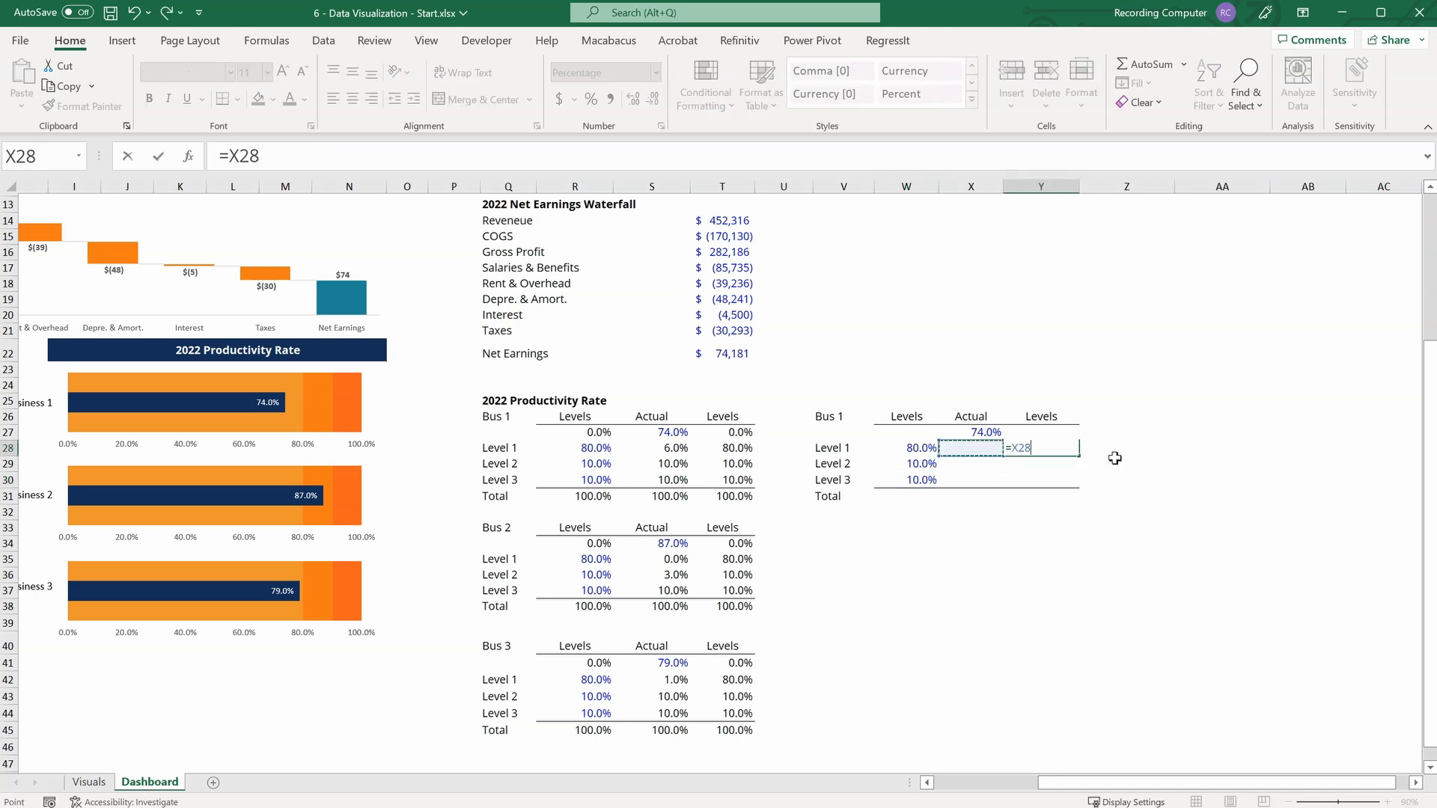
pyautogui.press('Left')
pyautogui.press('Return')
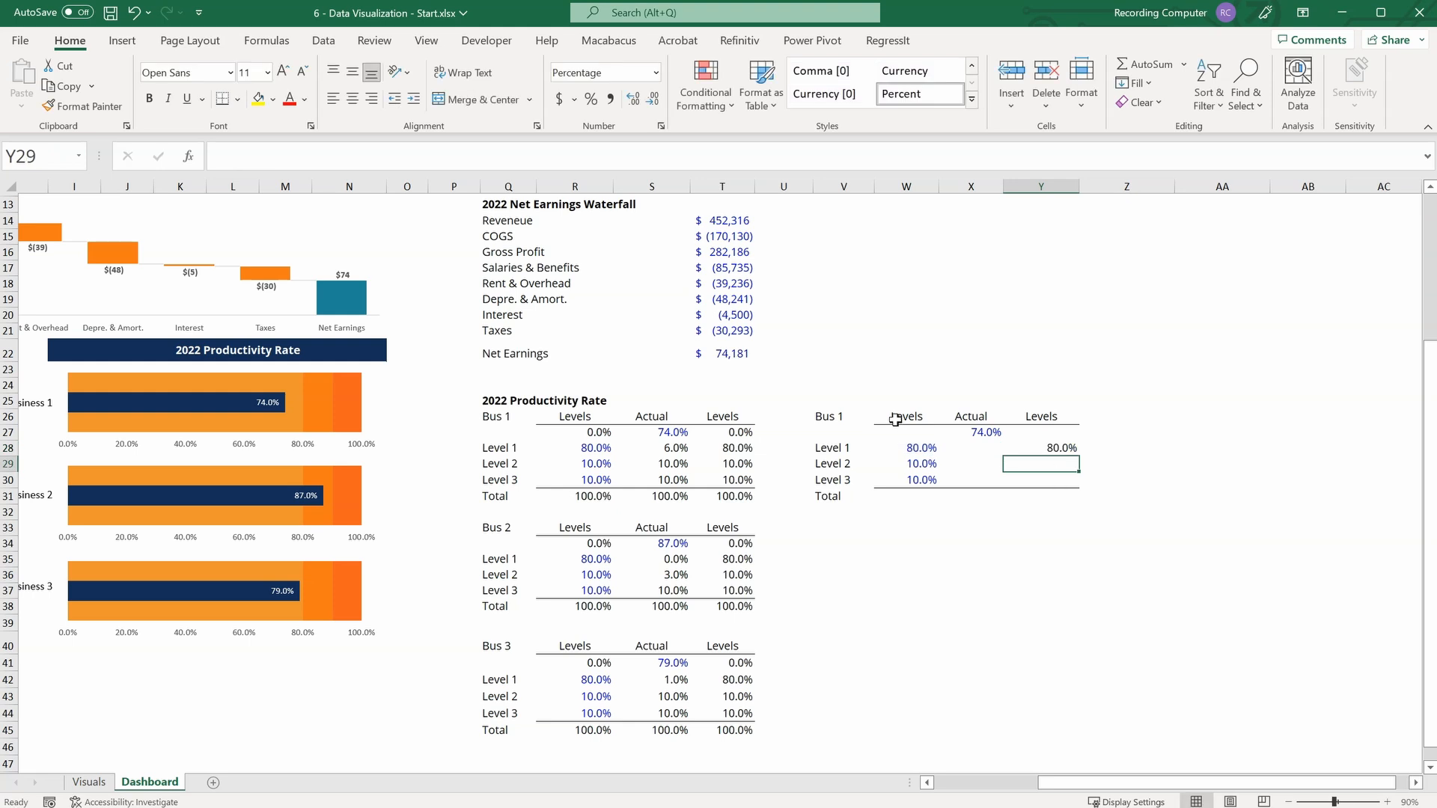
pyautogui.press('Up')
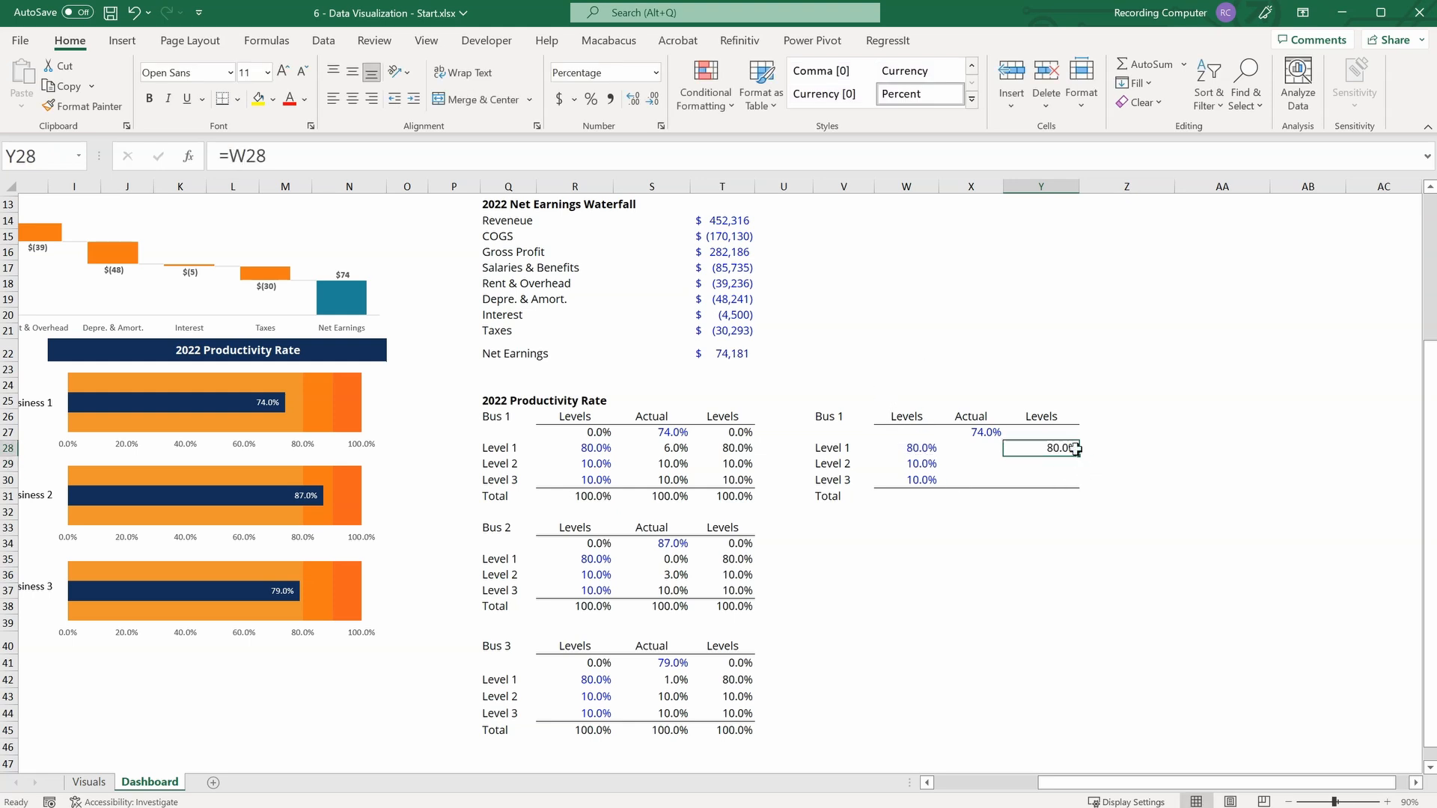
pyautogui.moveTo(1080, 457); pyautogui.dragTo(1080, 486)
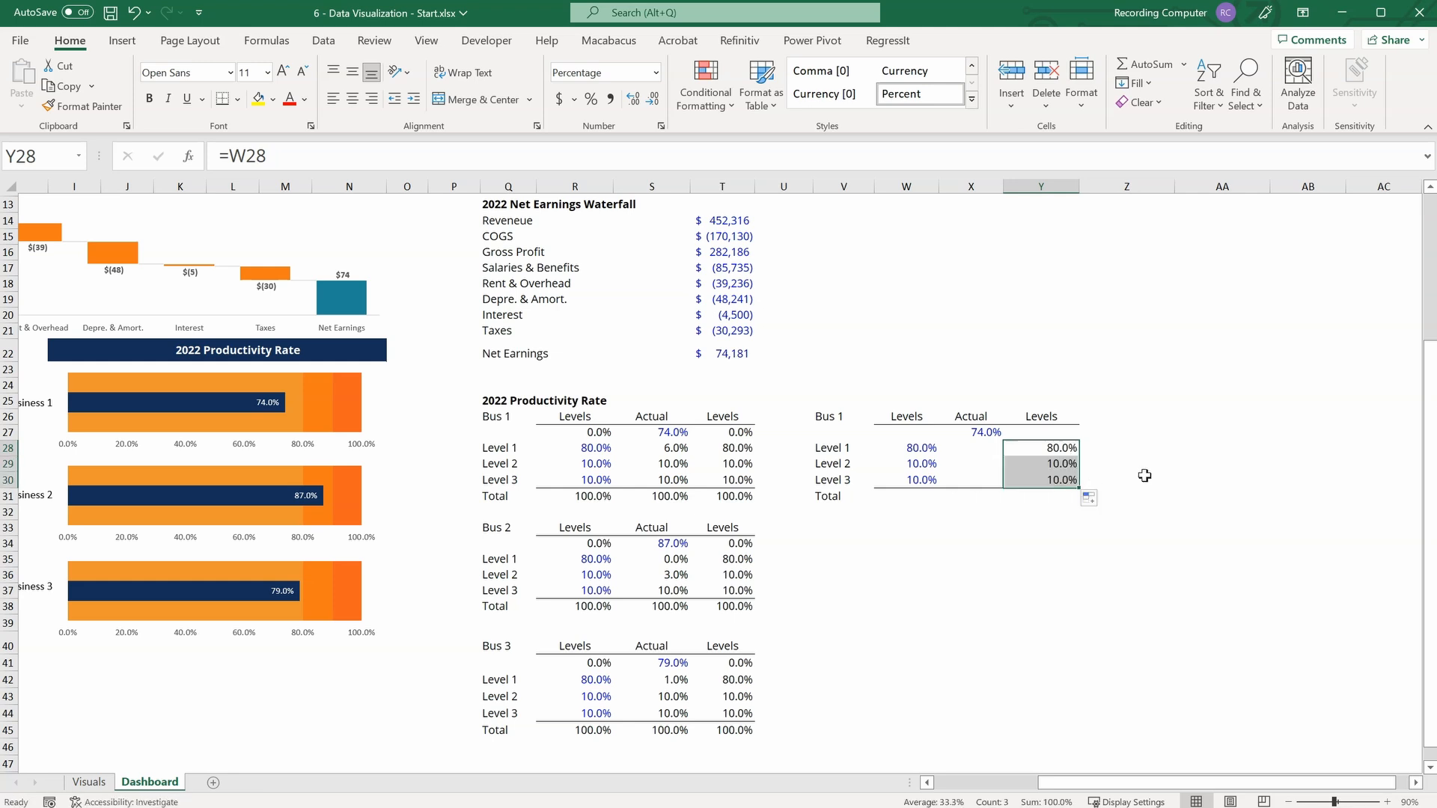
pyautogui.click(1076, 484)
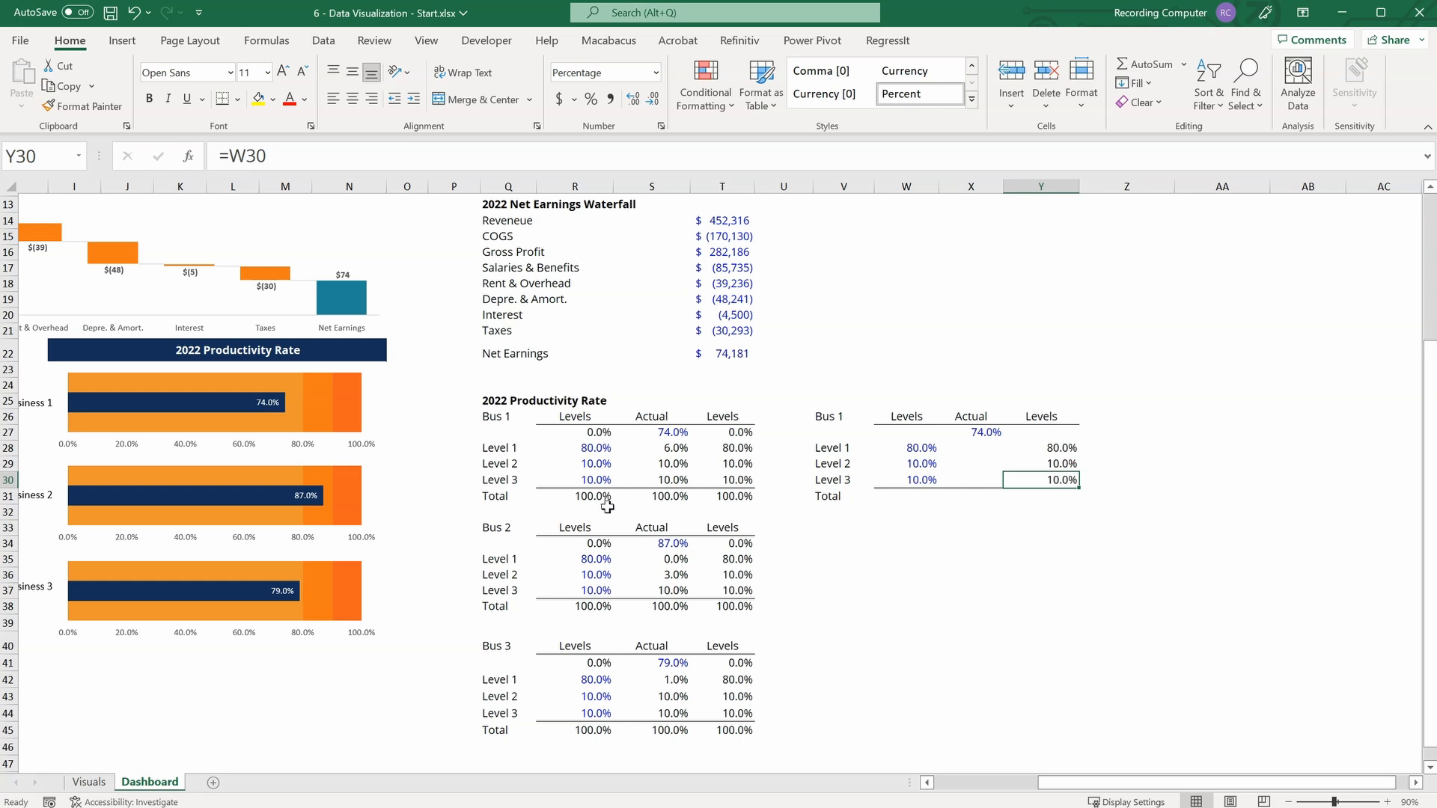
# Total the copied table's Levels column in W31 with =SUM(W27:W30) and fill the formula across to Y31.
pyautogui.click(912, 497)
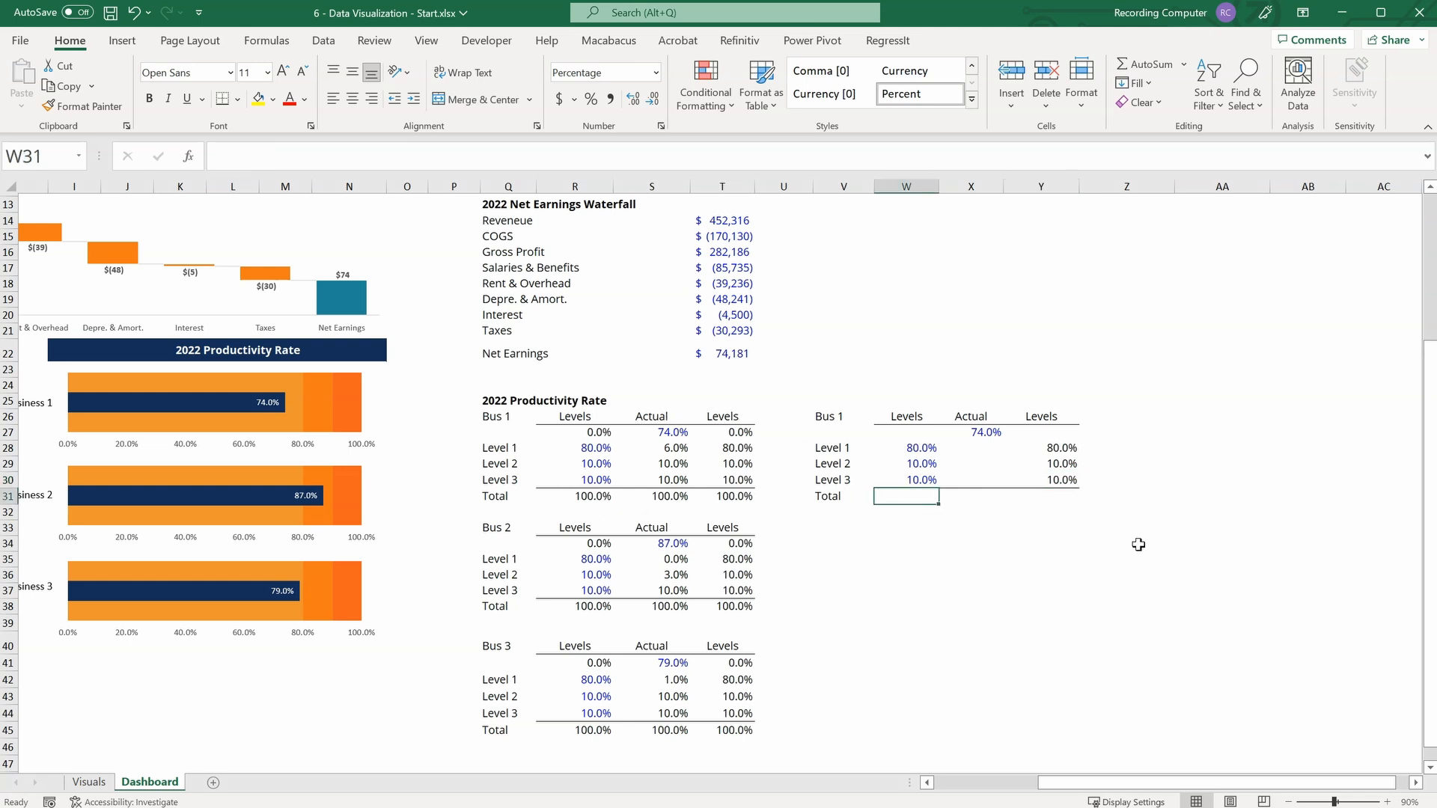
pyautogui.write('=sum')
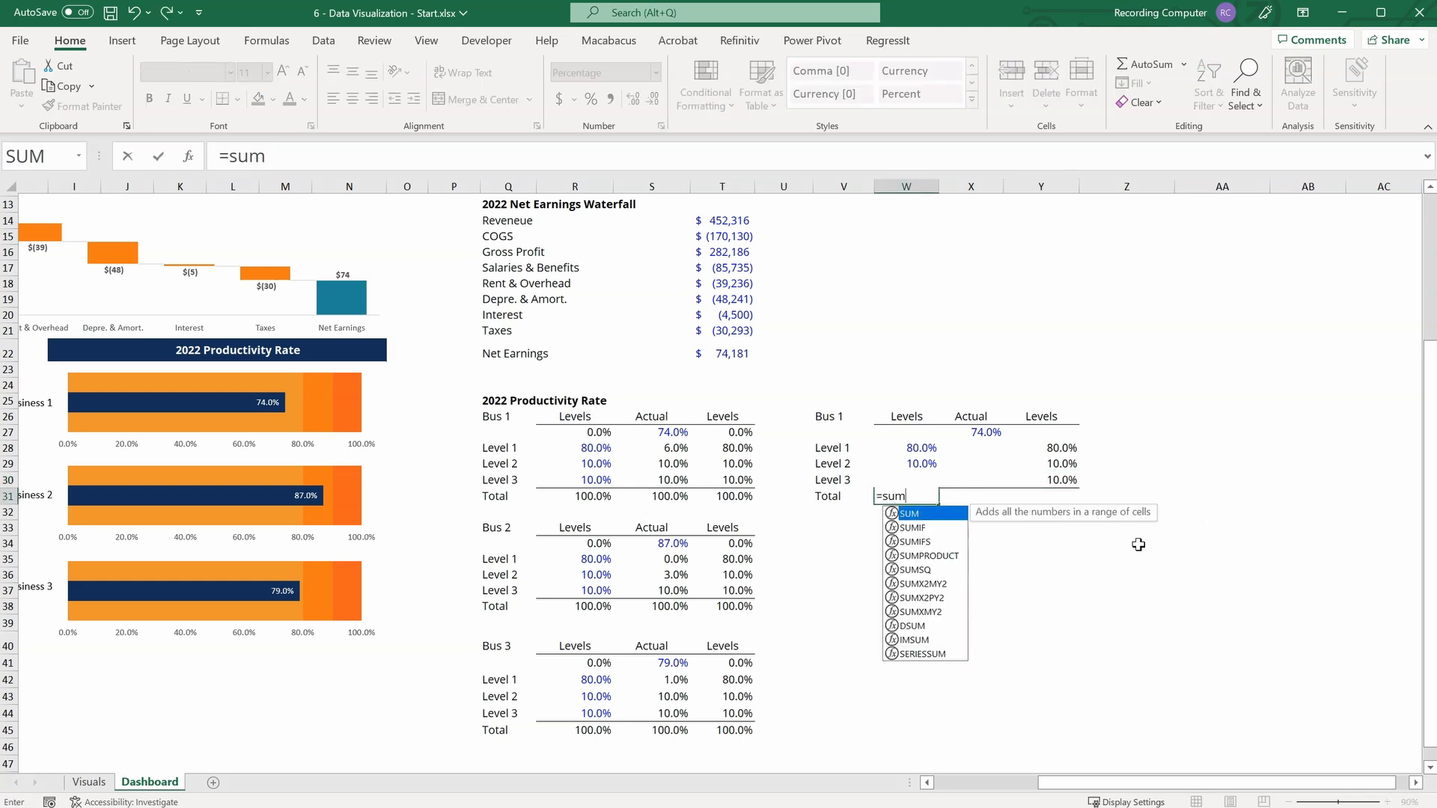
pyautogui.press('Tab')
pyautogui.moveTo(906, 425); pyautogui.dragTo(908, 474)
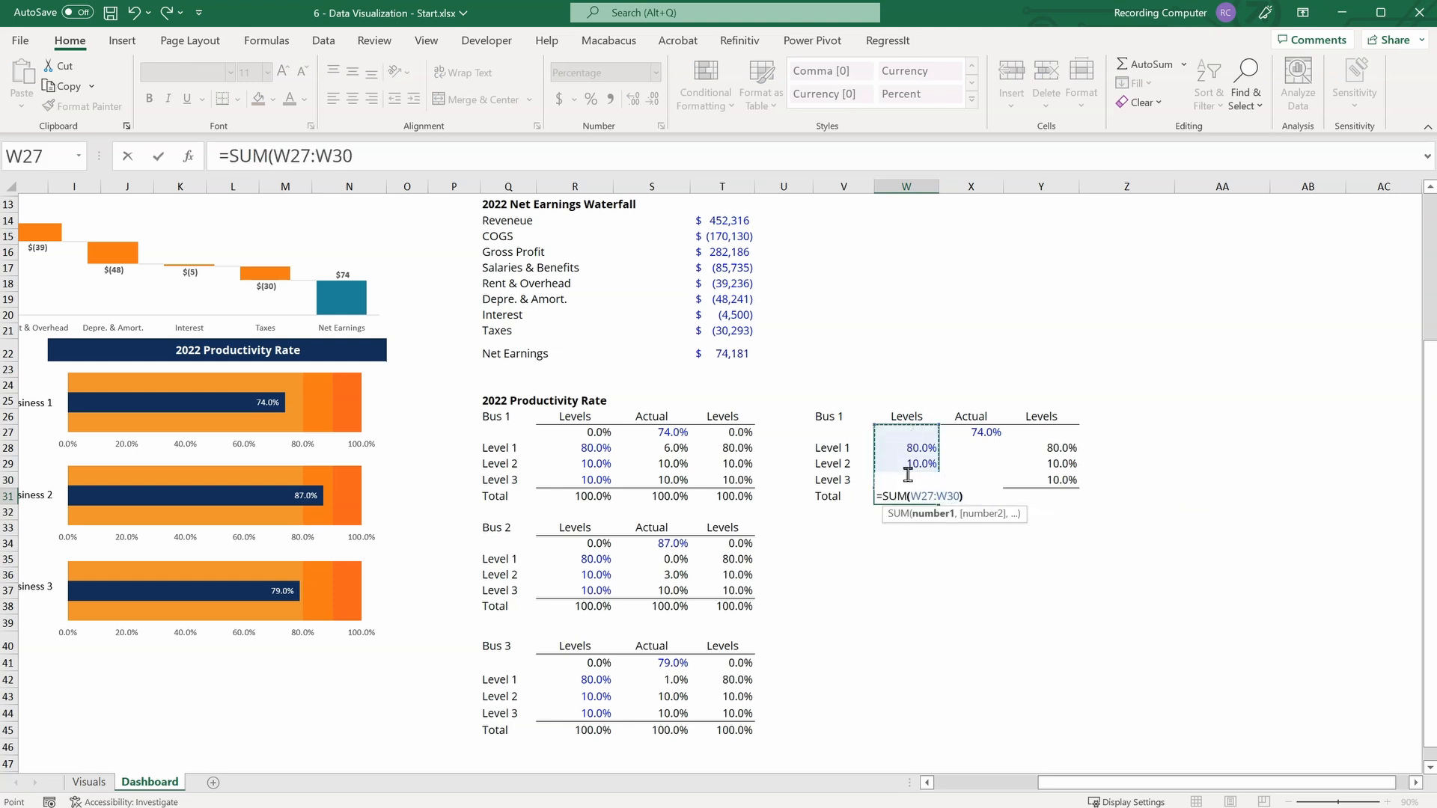
pyautogui.press('Return')
pyautogui.click(935, 497)
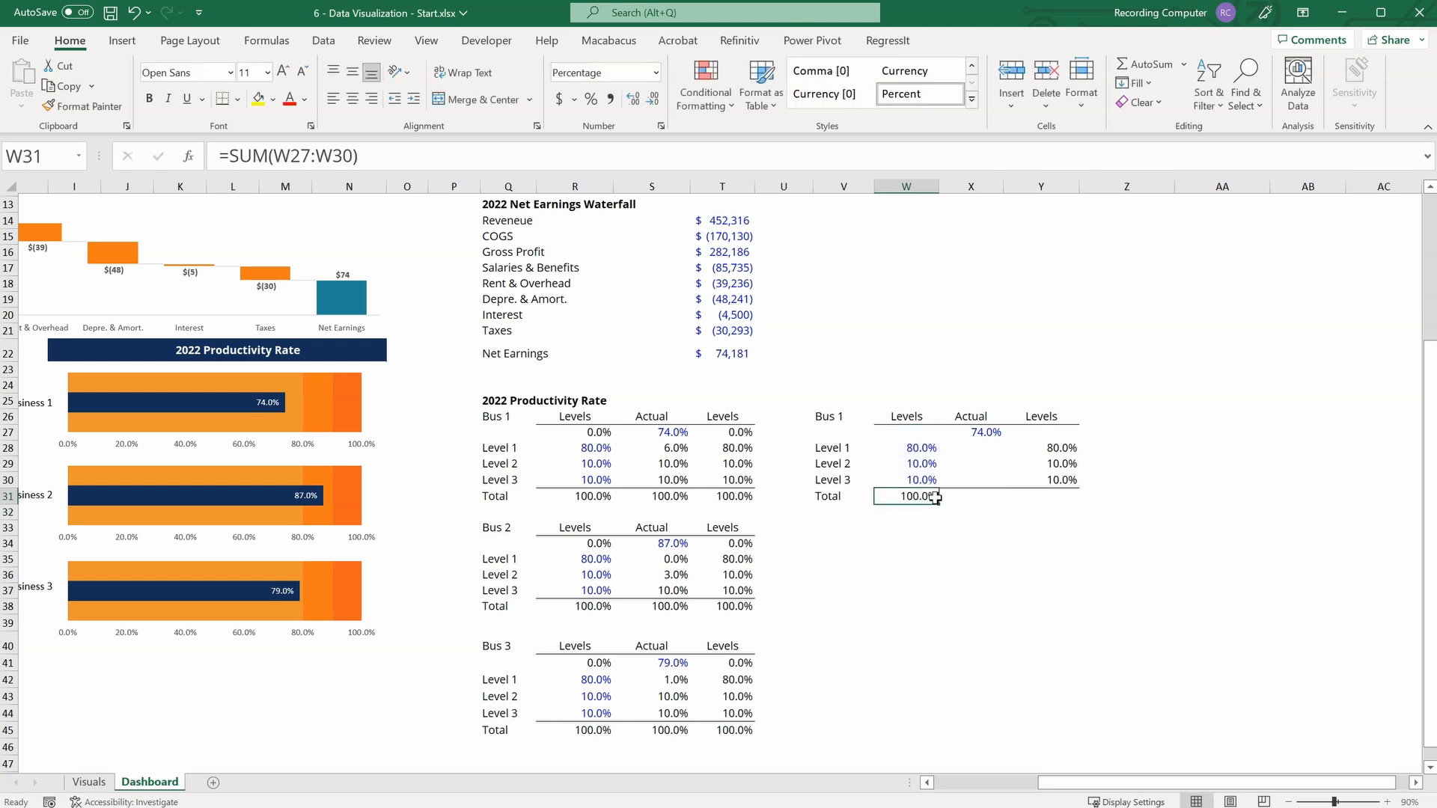
pyautogui.moveTo(936, 497); pyautogui.dragTo(1075, 500)
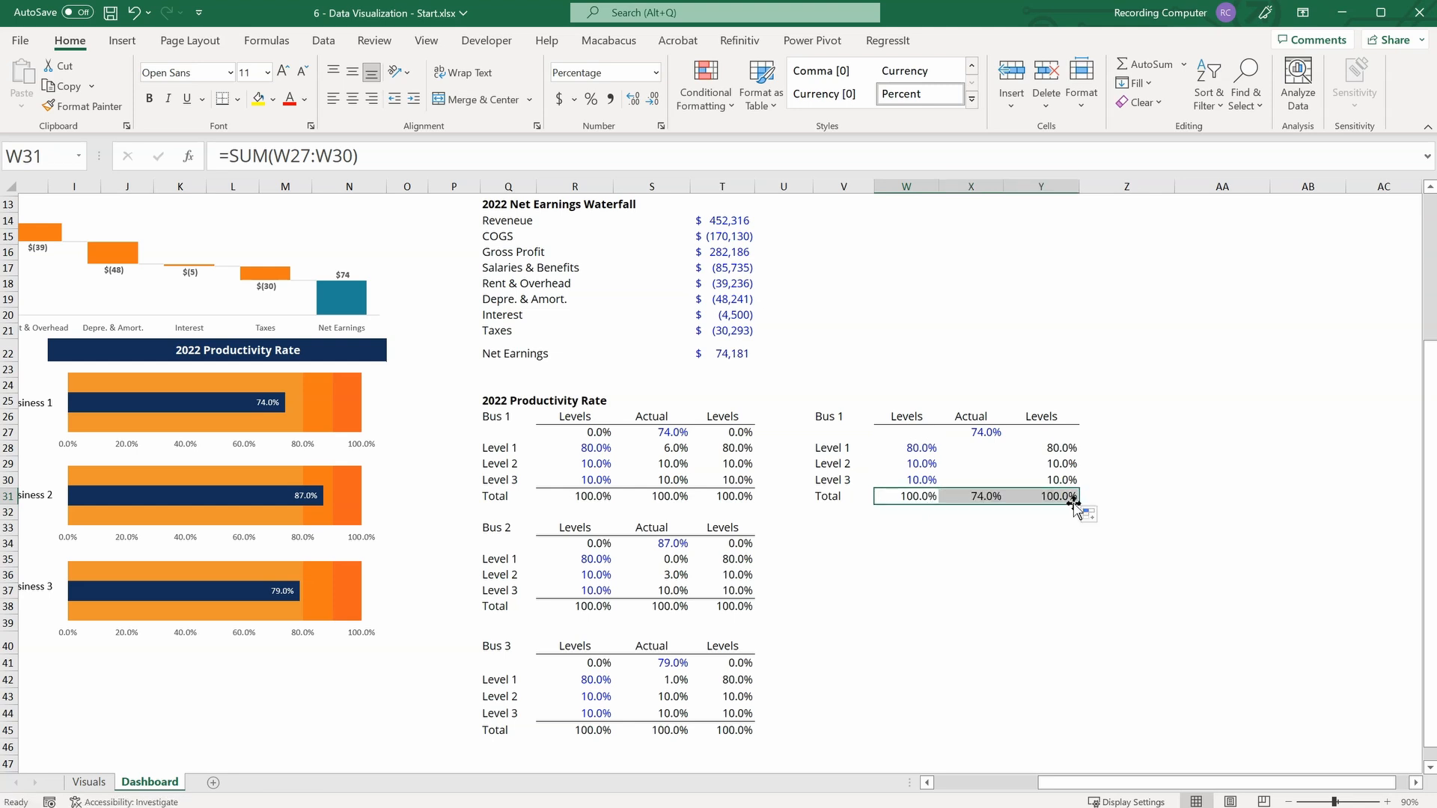
pyautogui.click(1078, 621)
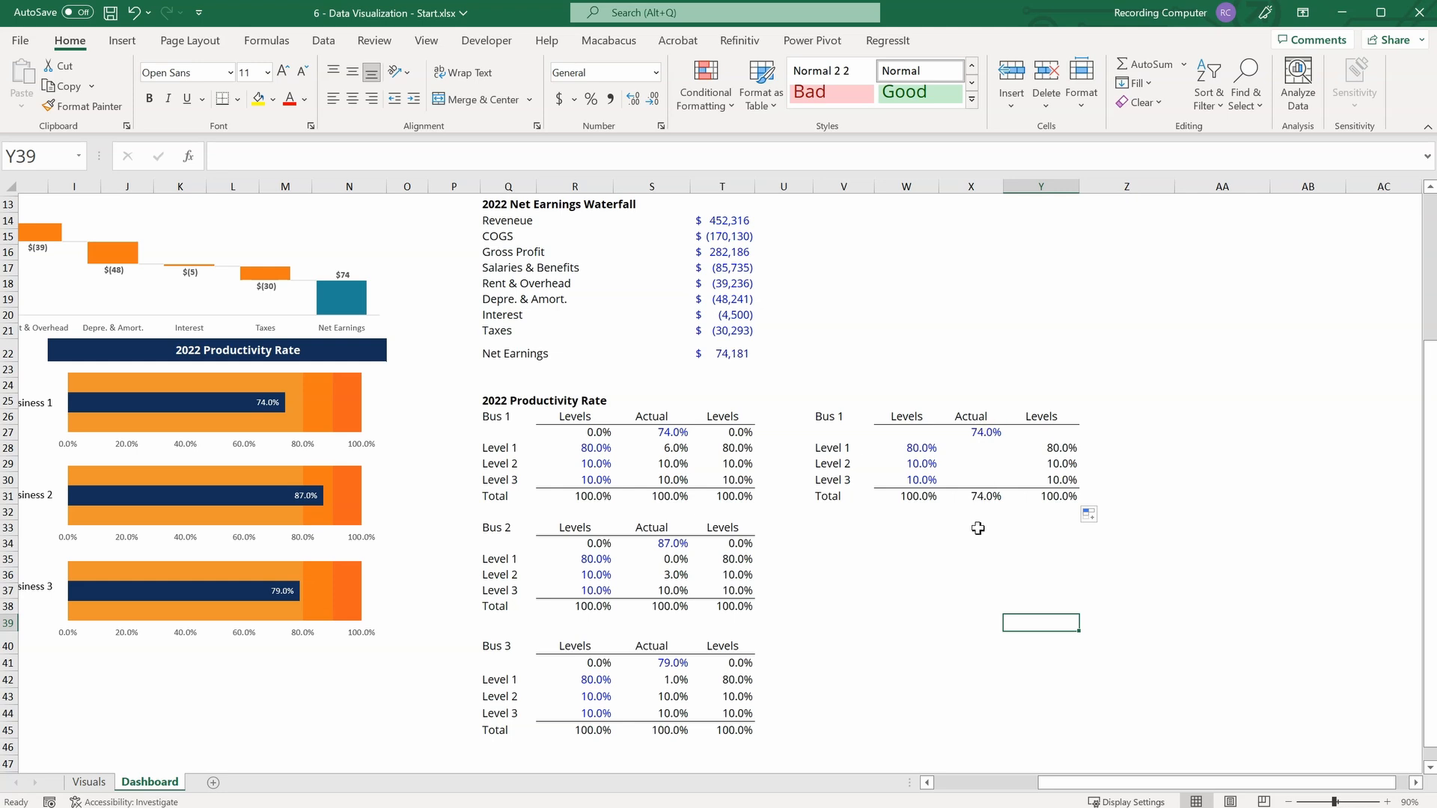
# Set the copied table's actual productivity rate in X27 to 65%.
pyautogui.click(981, 432)
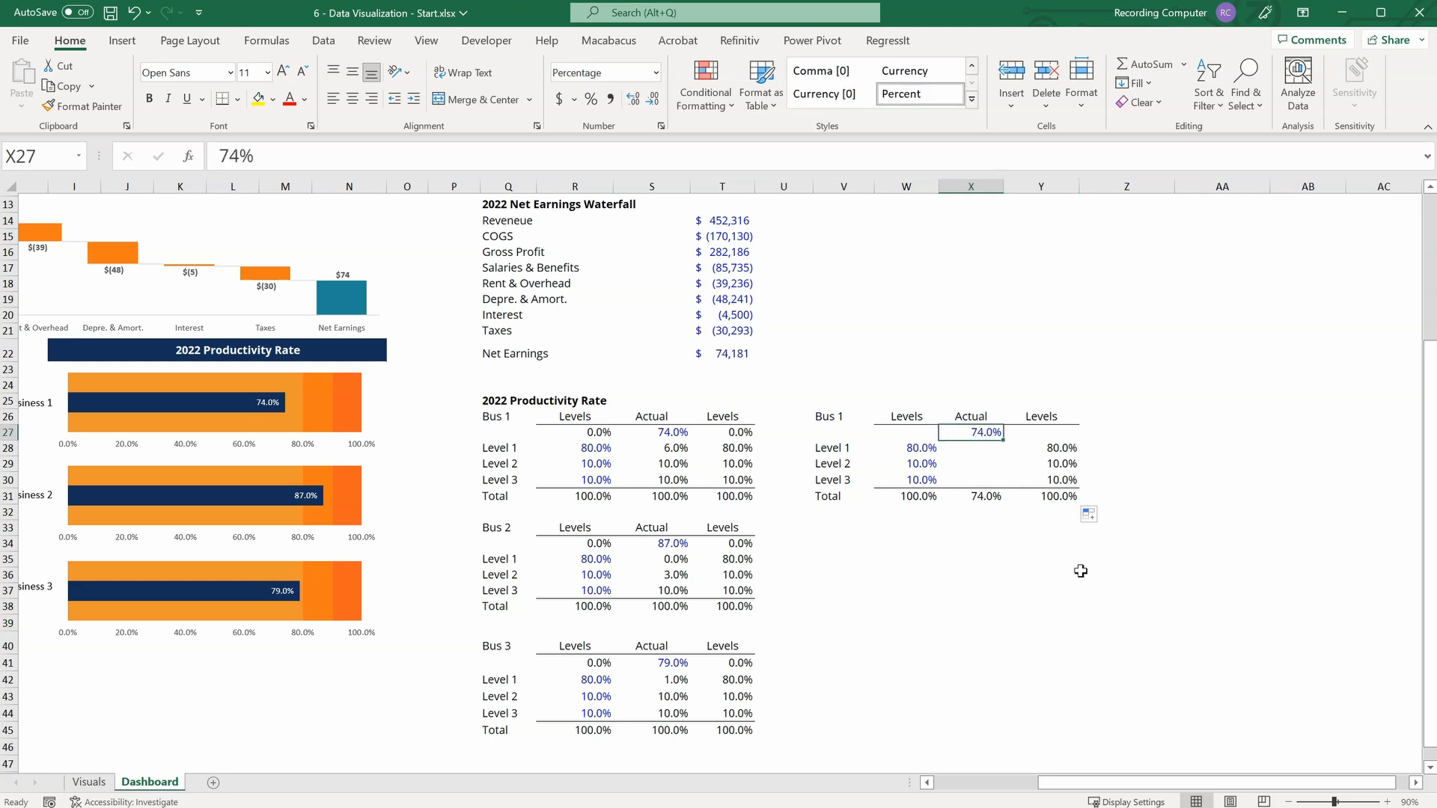
pyautogui.write('65')
pyautogui.press('Return')
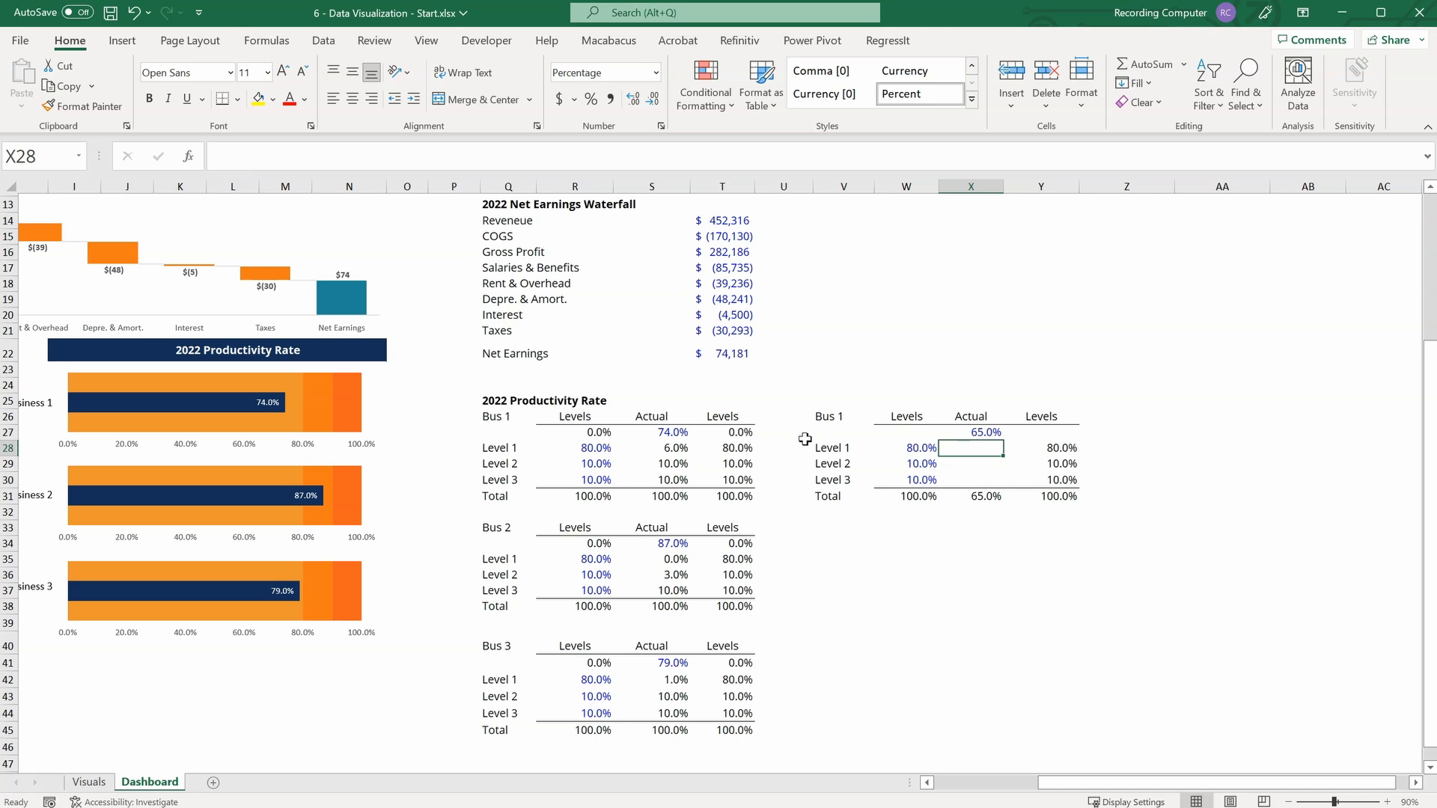
# Calculate the Level 1 remainder in the copied table's Actual column by entering =W28-X27 in X28.
pyautogui.click(828, 449)
pyautogui.click(1000, 454)
pyautogui.write('=')
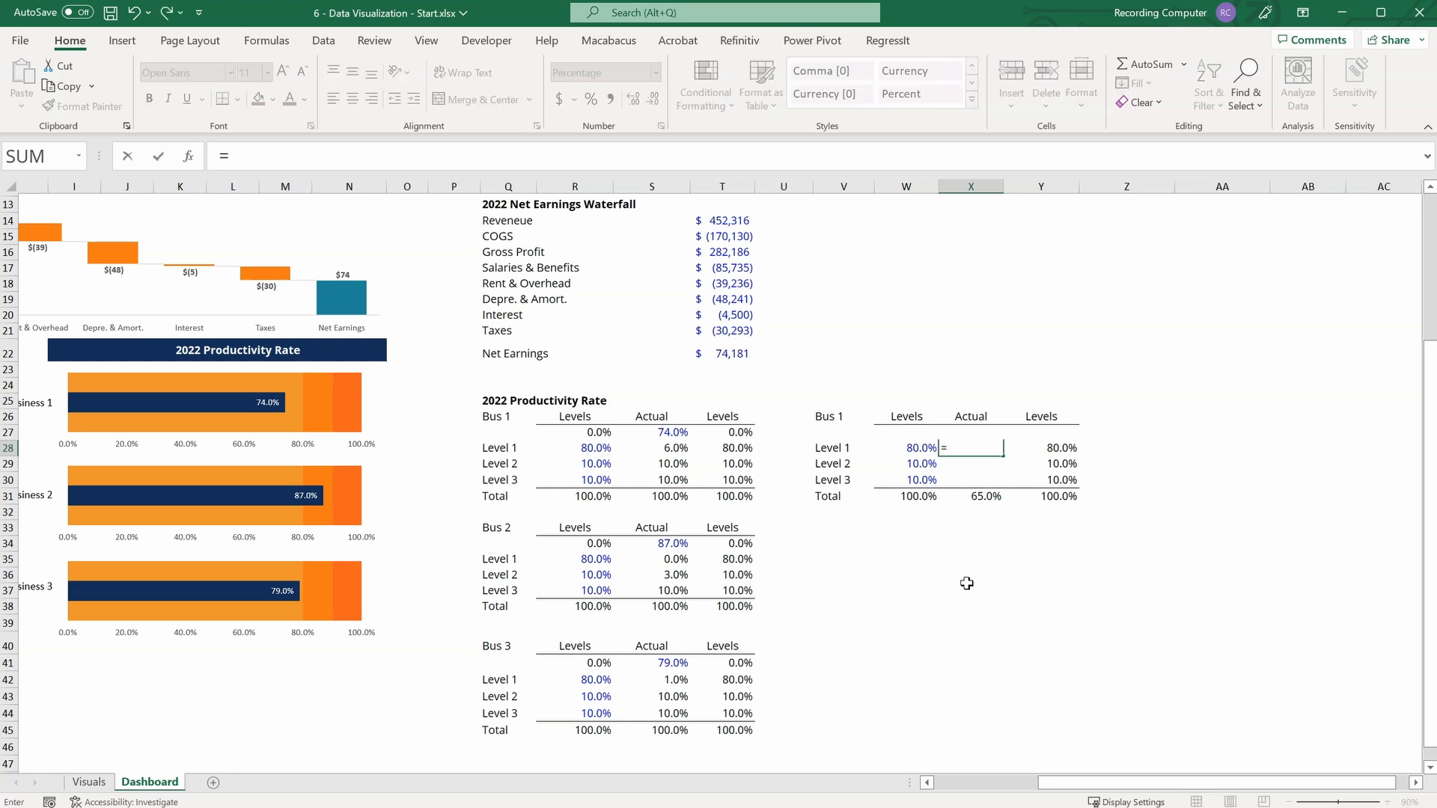
pyautogui.press('Left')
pyautogui.write('-')
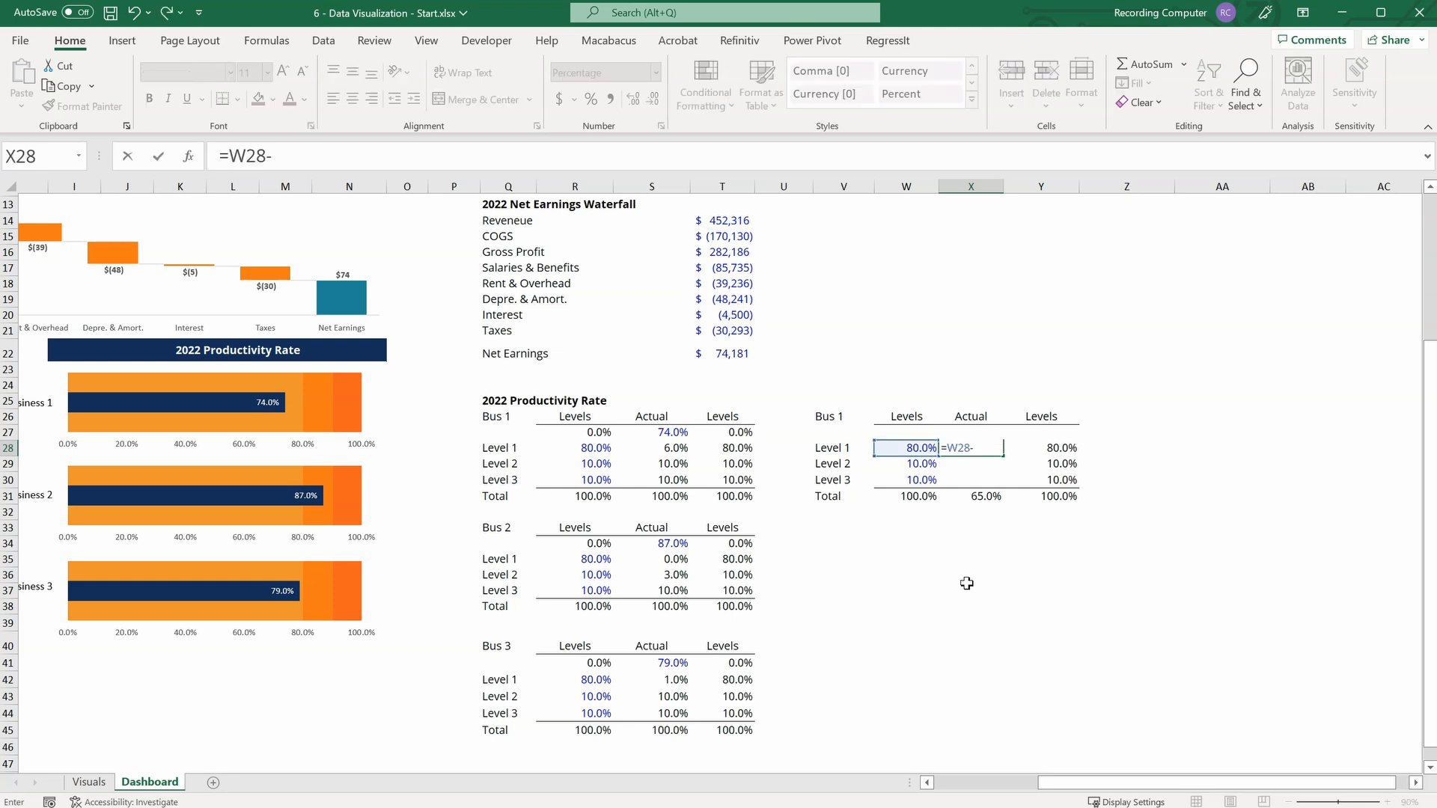
pyautogui.press('Up')
pyautogui.press('Return')
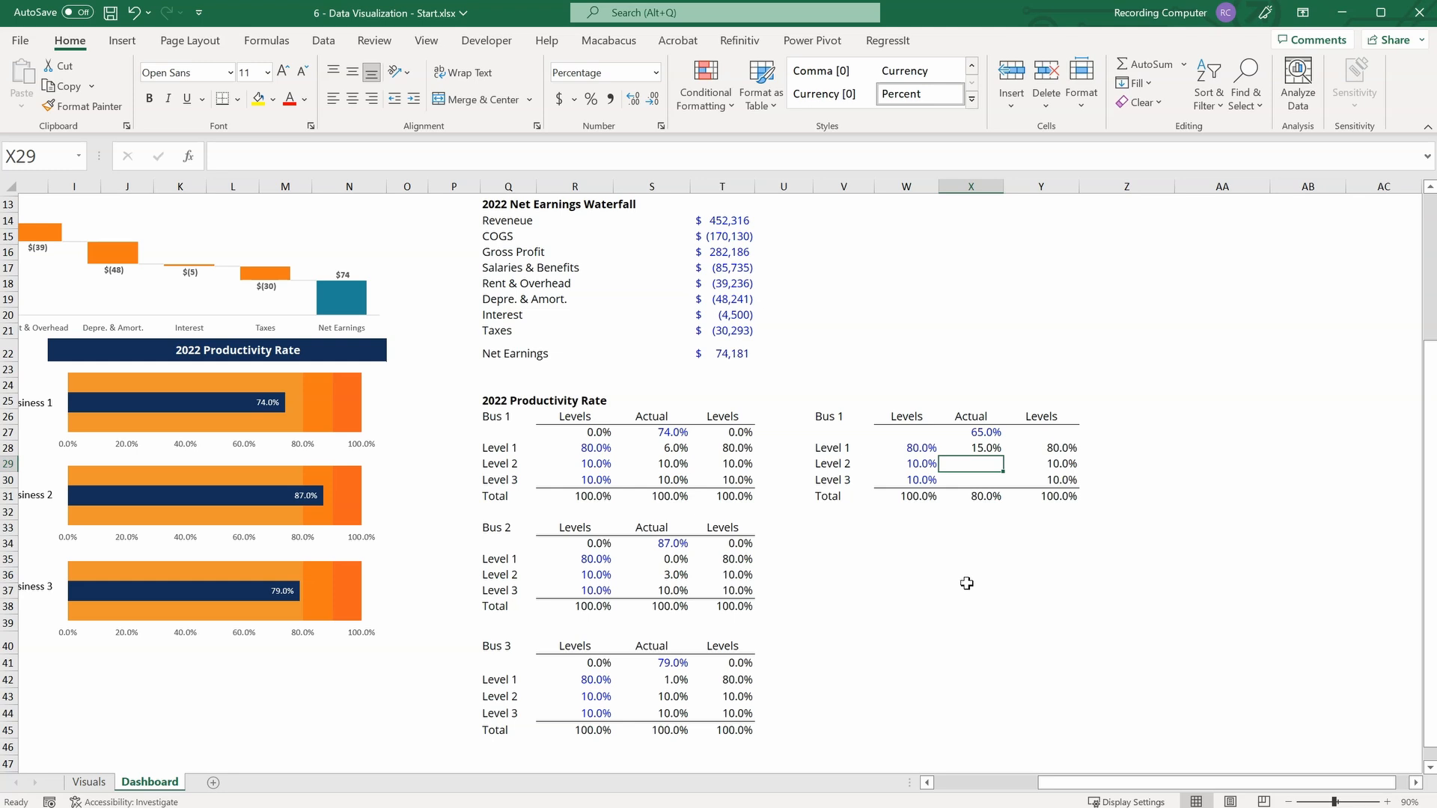
# Set the original Bus 1 table's actual rate in S27 to 65% and select the Level 1 series in the Business 1 chart.
pyautogui.click(664, 434)
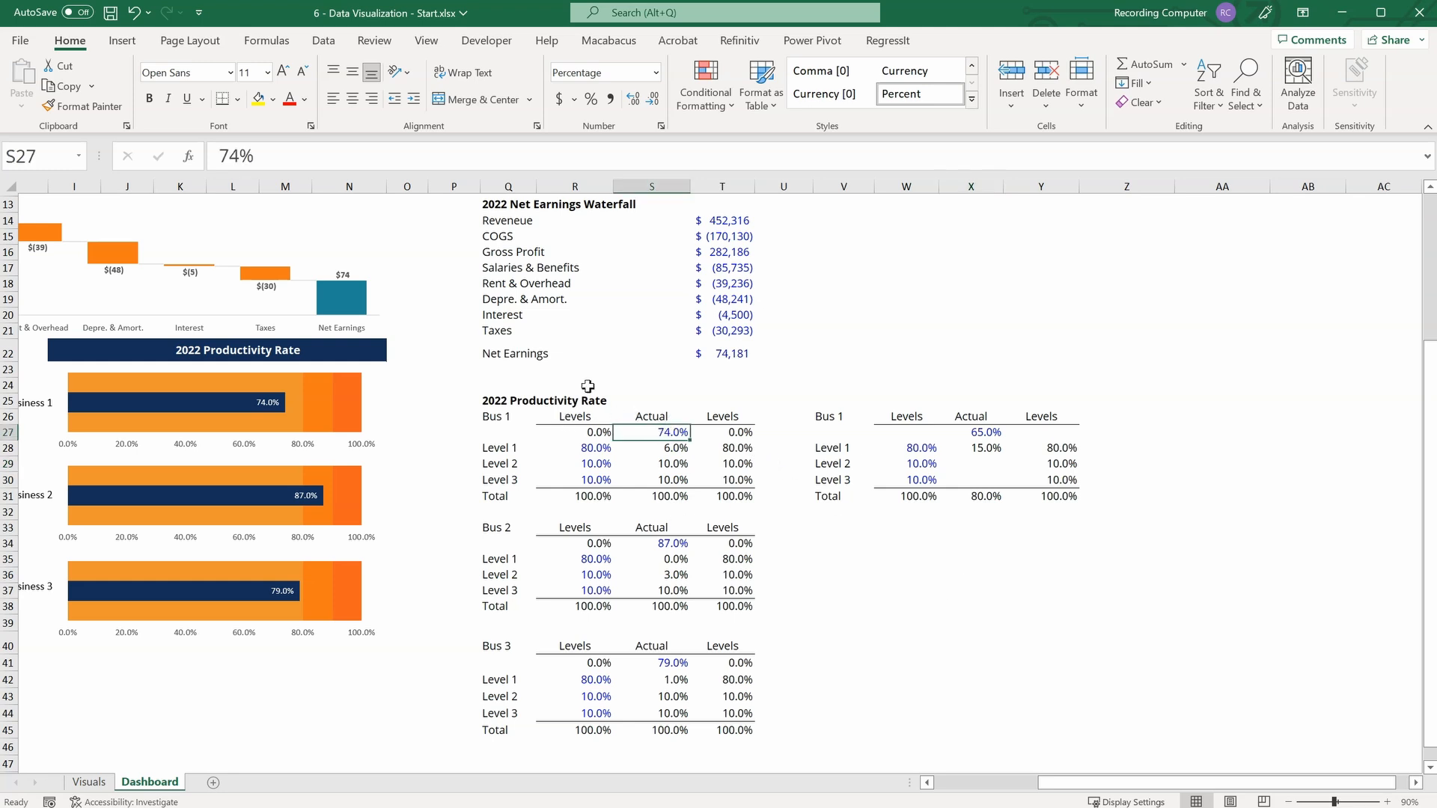
pyautogui.write('65')
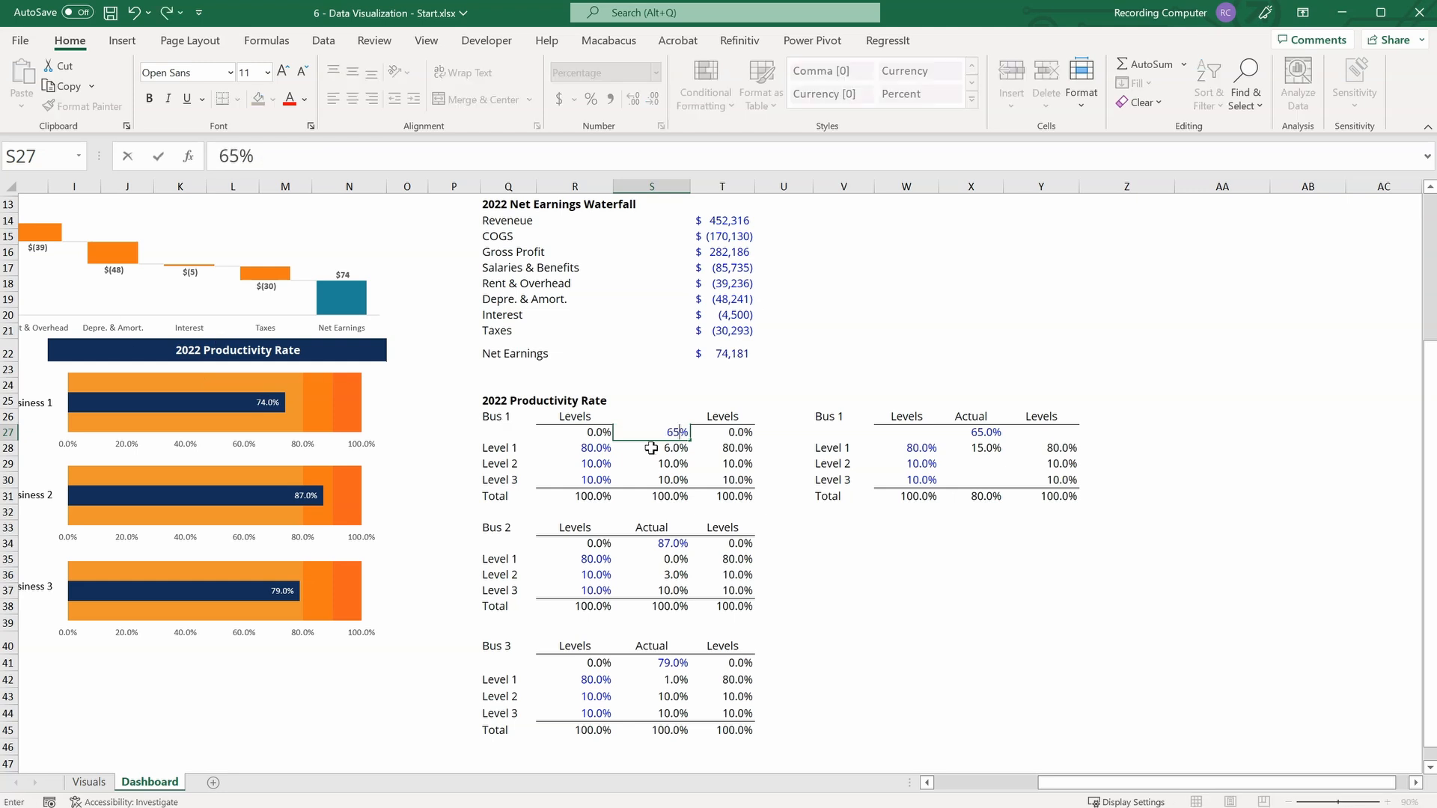
pyautogui.press('Return')
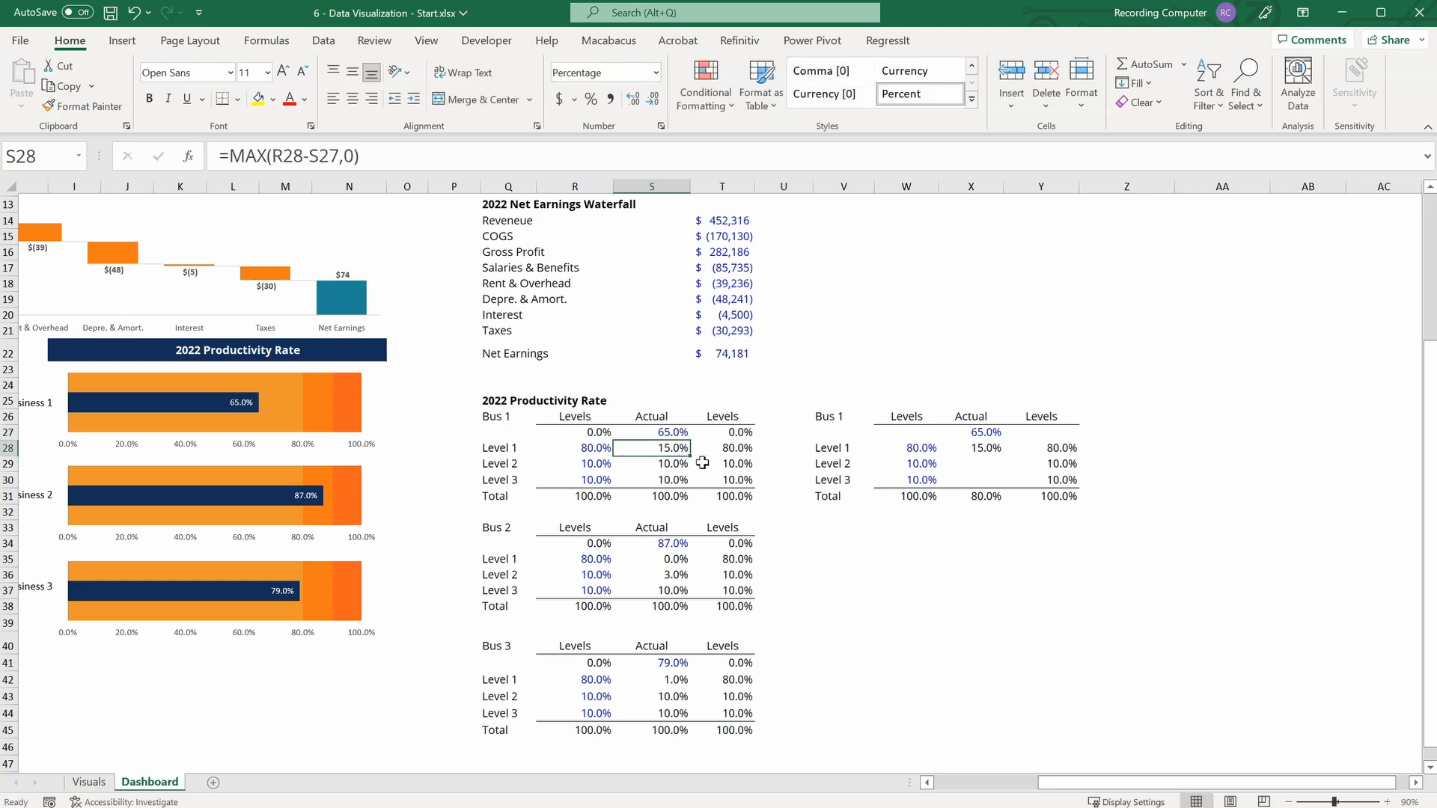
pyautogui.click(273, 405)
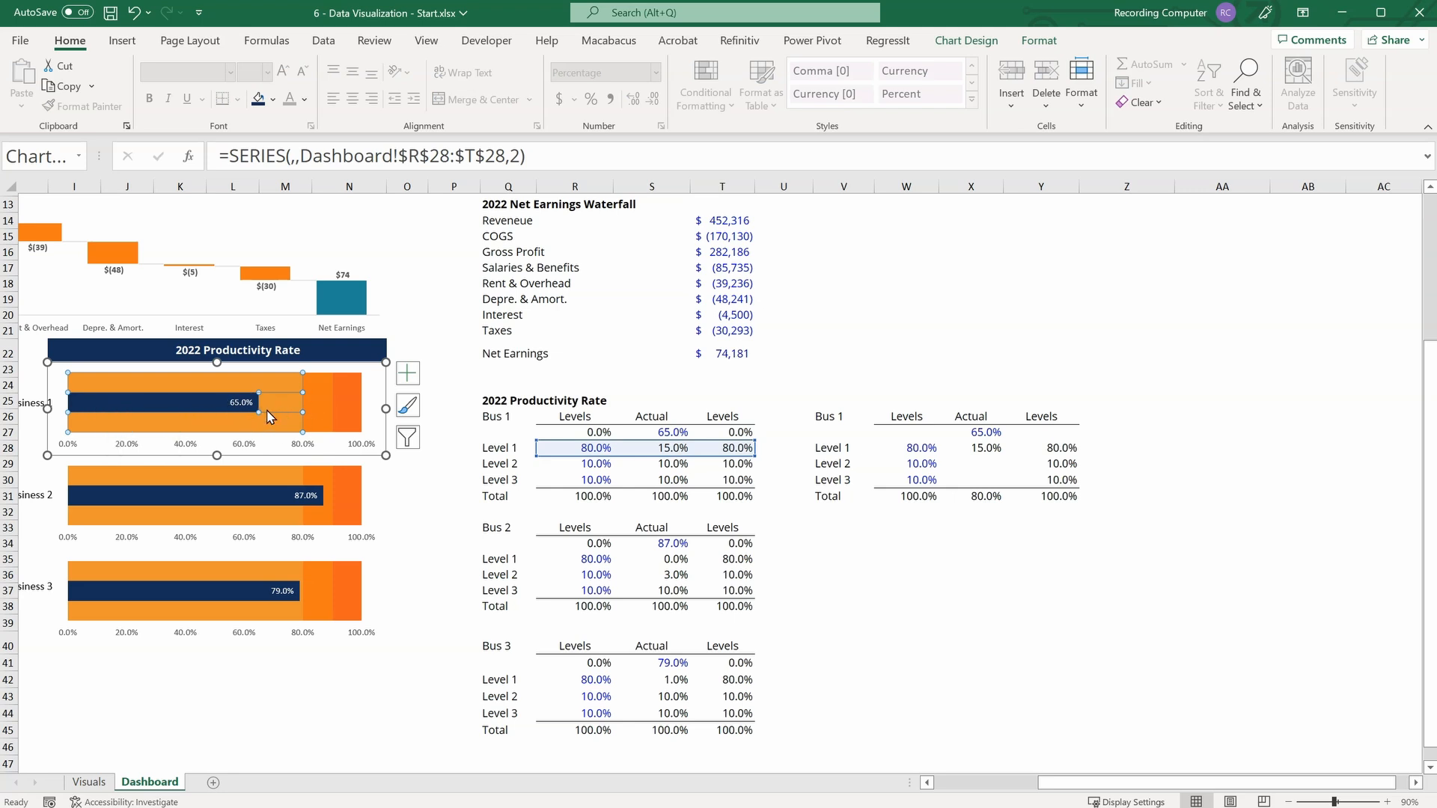
# Set the original Bus 1 table's actual rate in S27 back to 74%.
pyautogui.click(664, 433)
pyautogui.write('74')
pyautogui.press('Return')
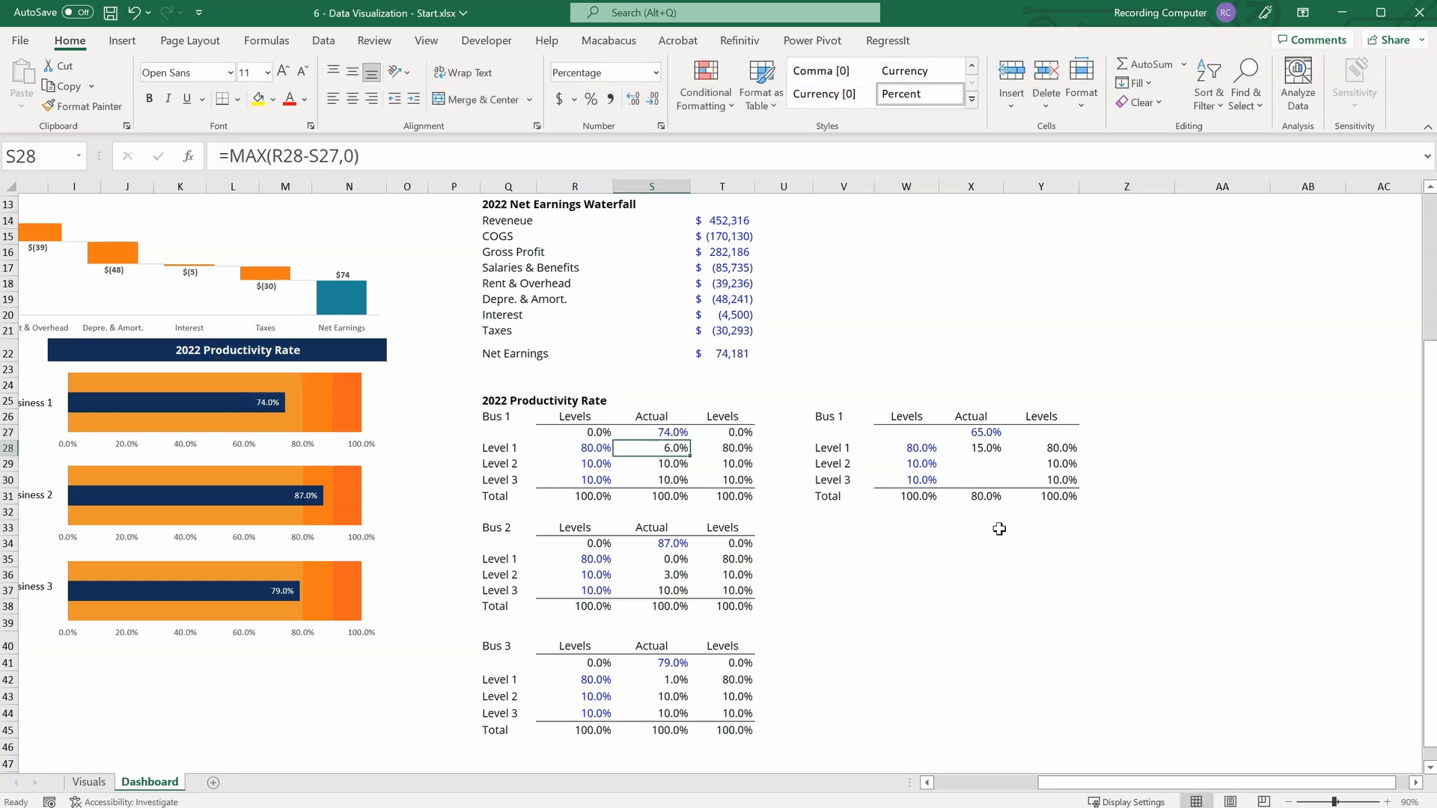
# Test the copied Bus 1 table's Level 1 formula by setting the actual rate in X27 to 92%.
pyautogui.click(998, 431)
pyautogui.write('92')
pyautogui.press('Return')
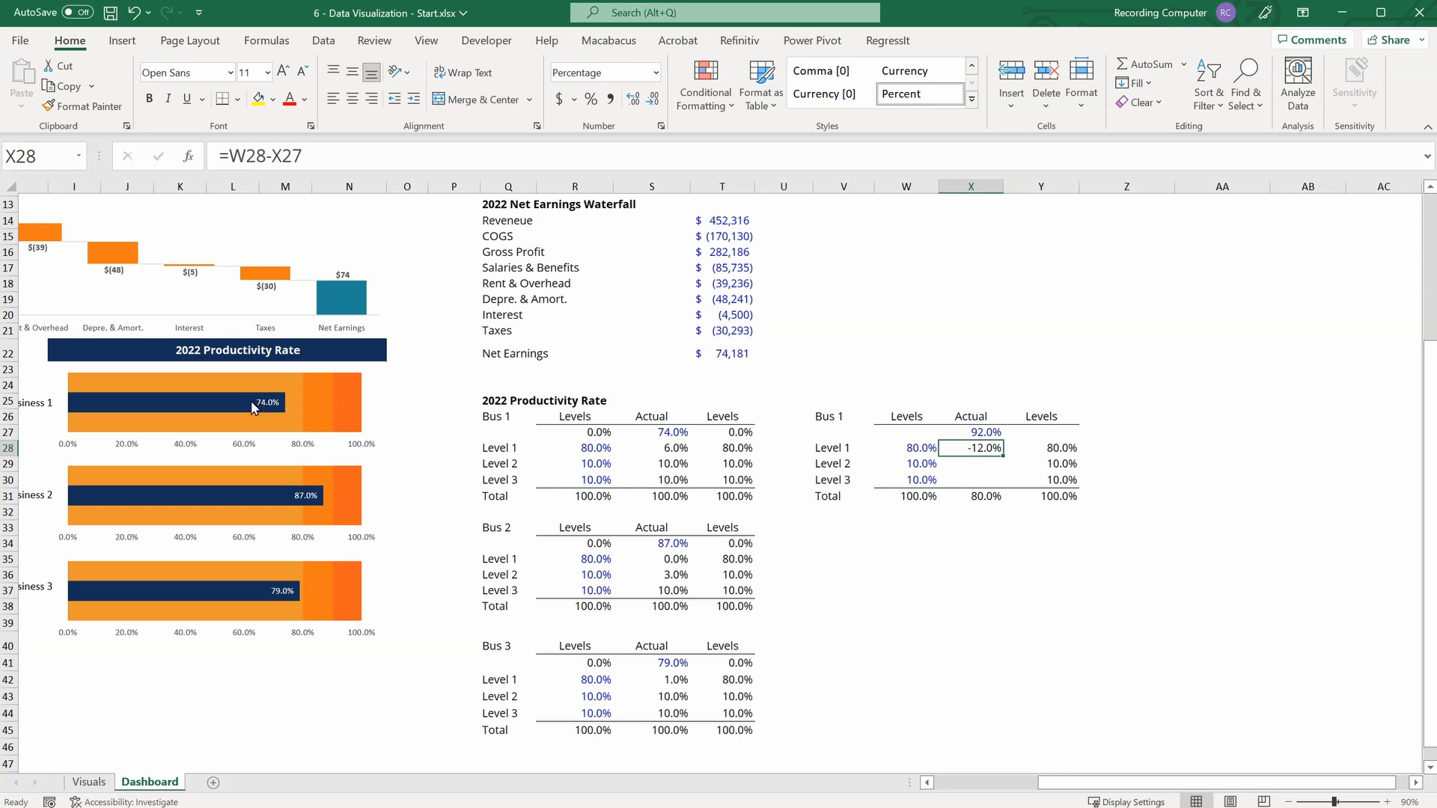
# Wrap the Level 1 remainder formula in X28 with a zero floor, making it =MAX(W28-X27, 0).
pyautogui.moveTo(228, 417)
pyautogui.press('F2')
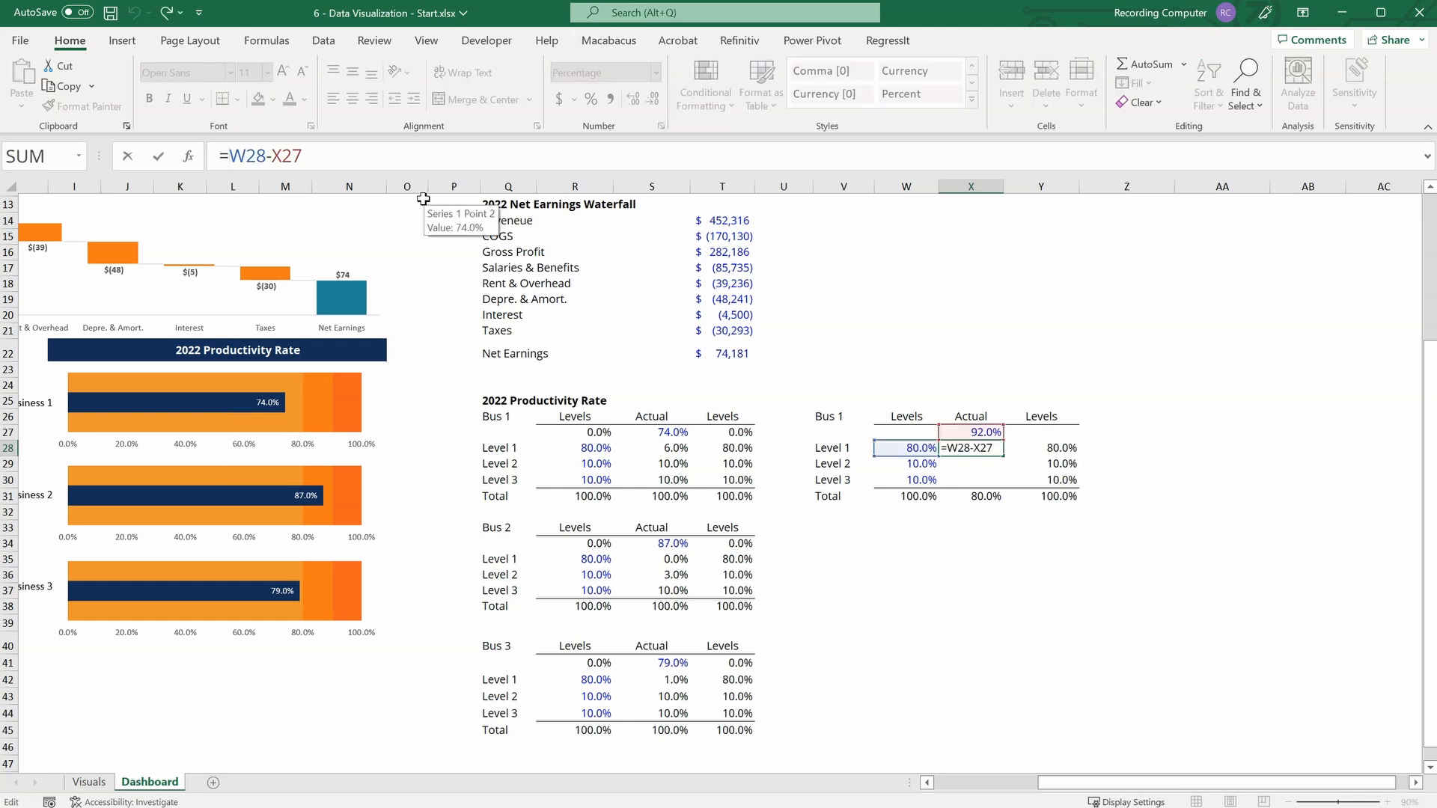
pyautogui.write('MAX(')
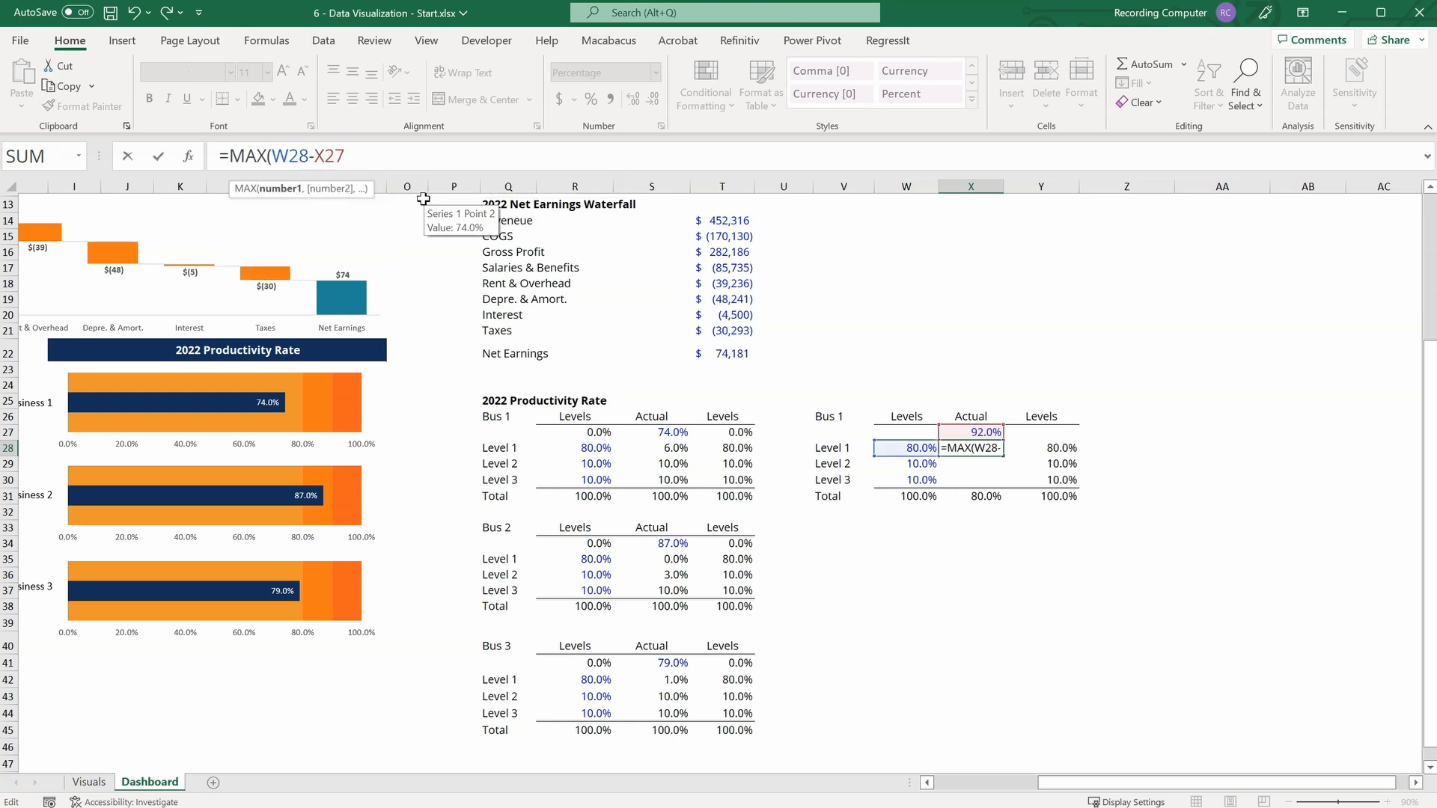
pyautogui.click(363, 153)
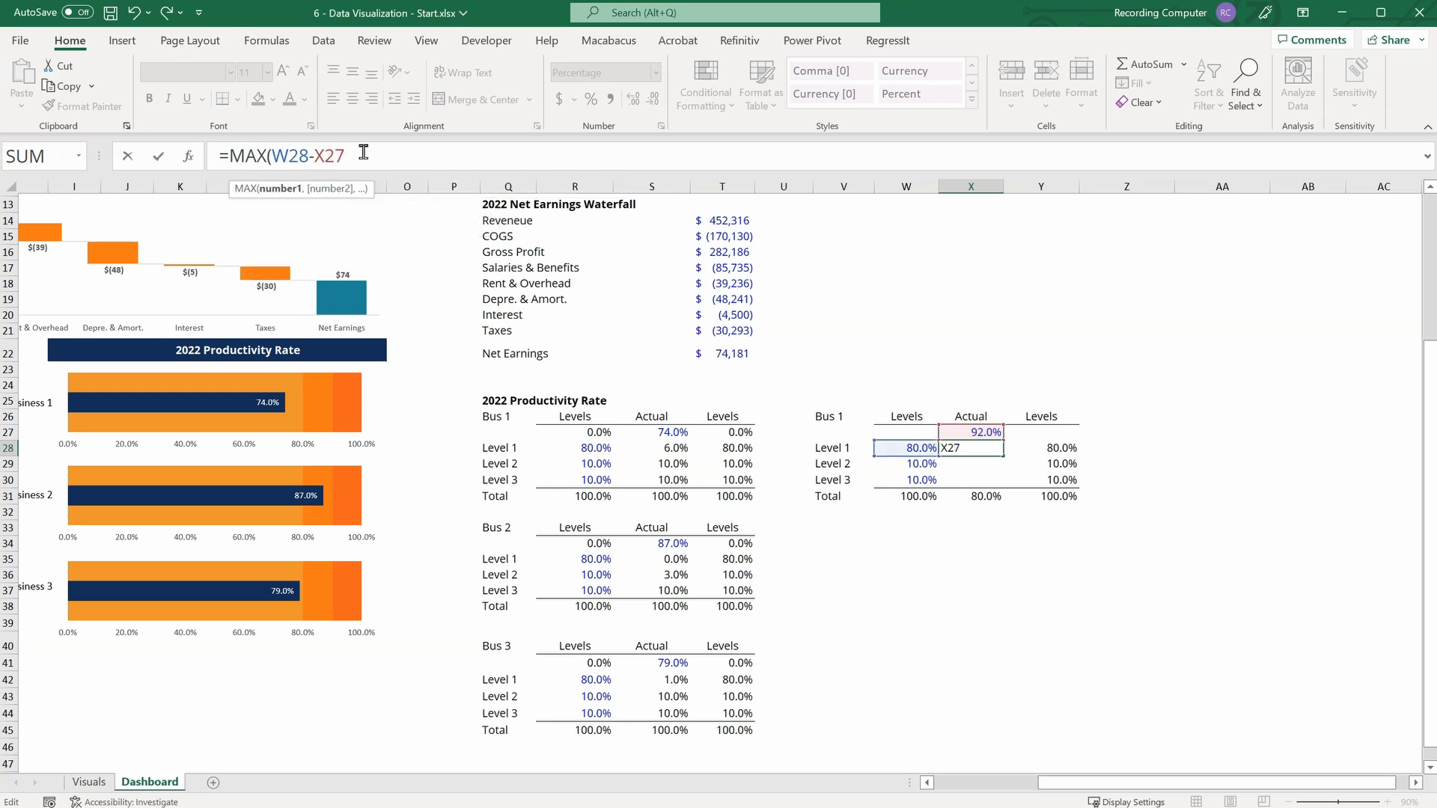
pyautogui.write(', 0')
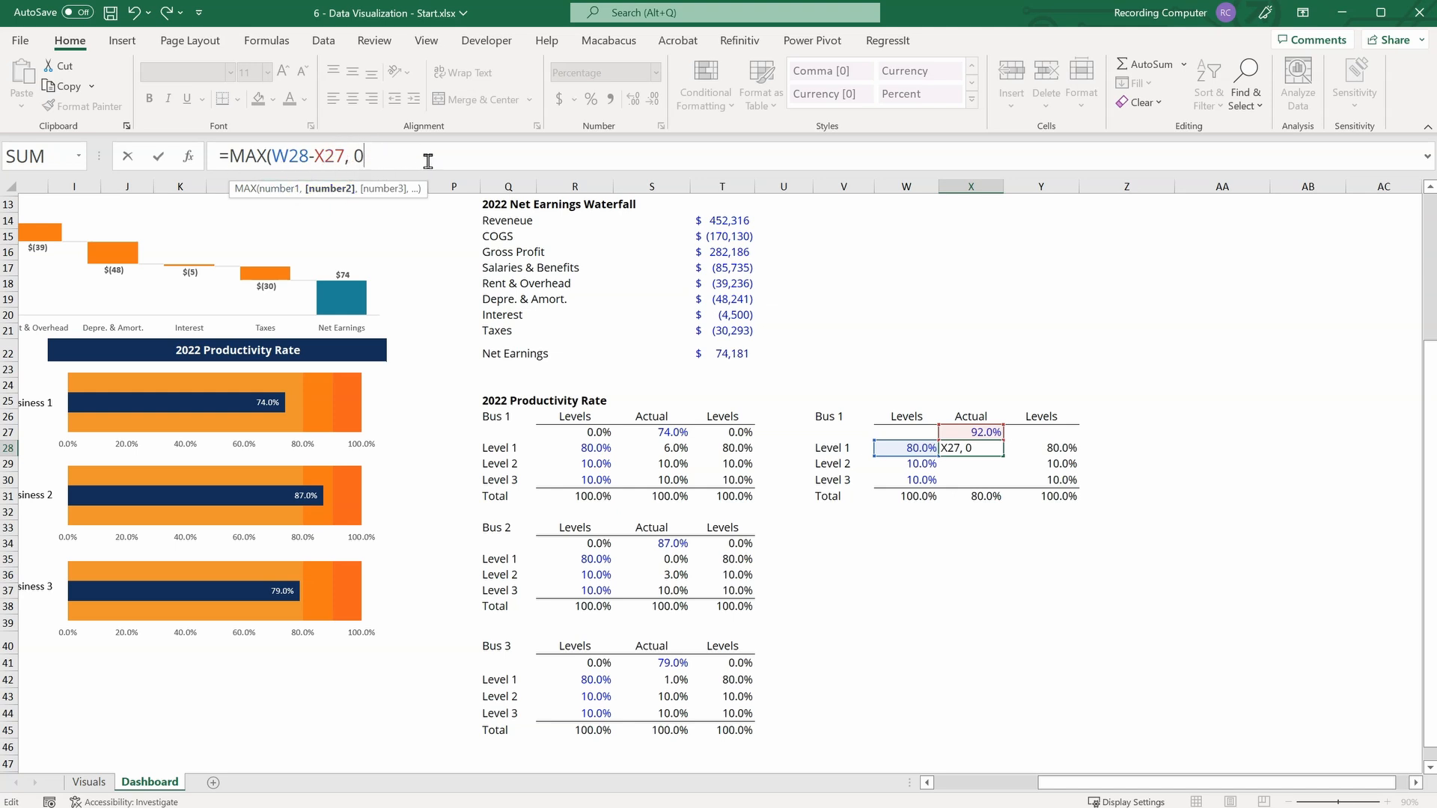
pyautogui.write(')')
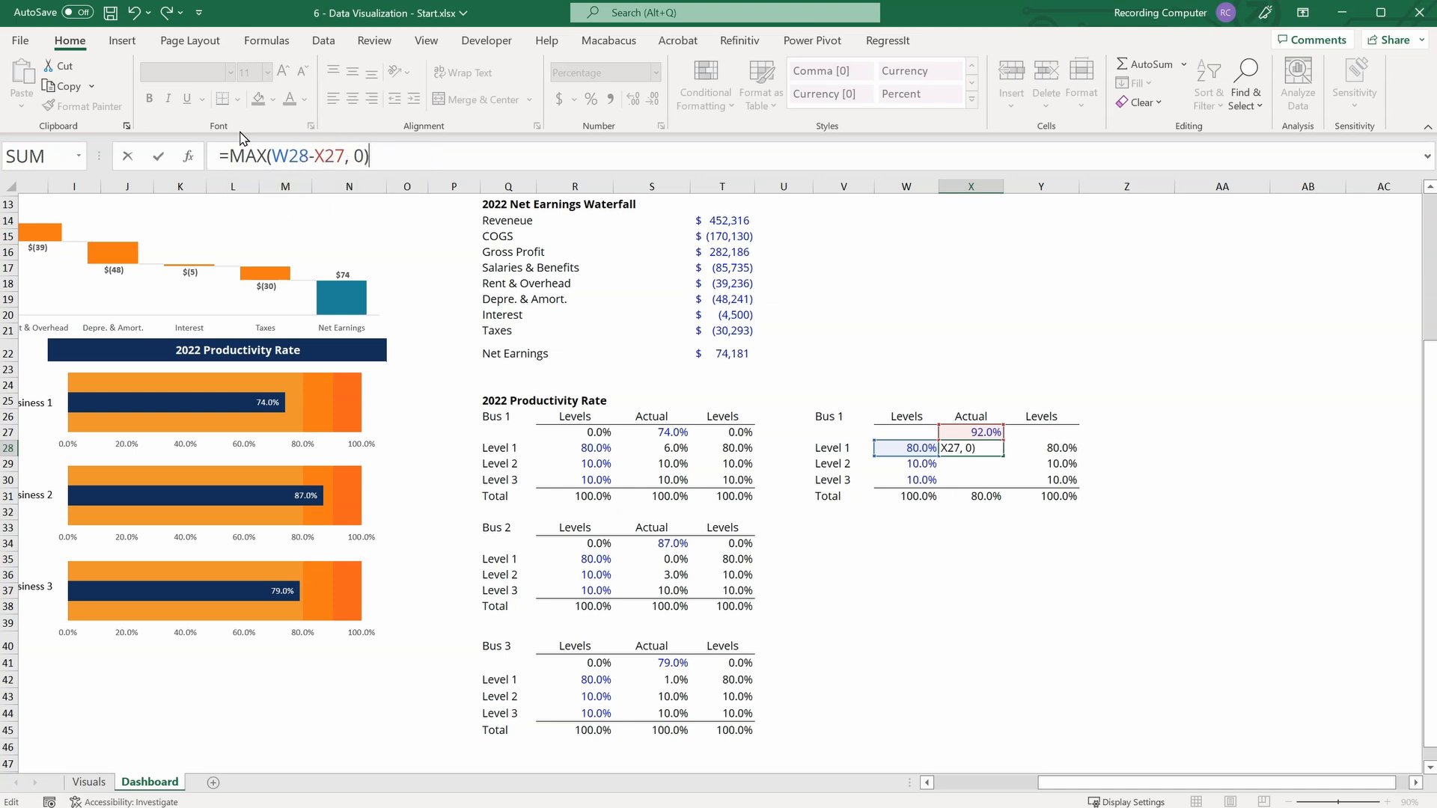
pyautogui.press('Return')
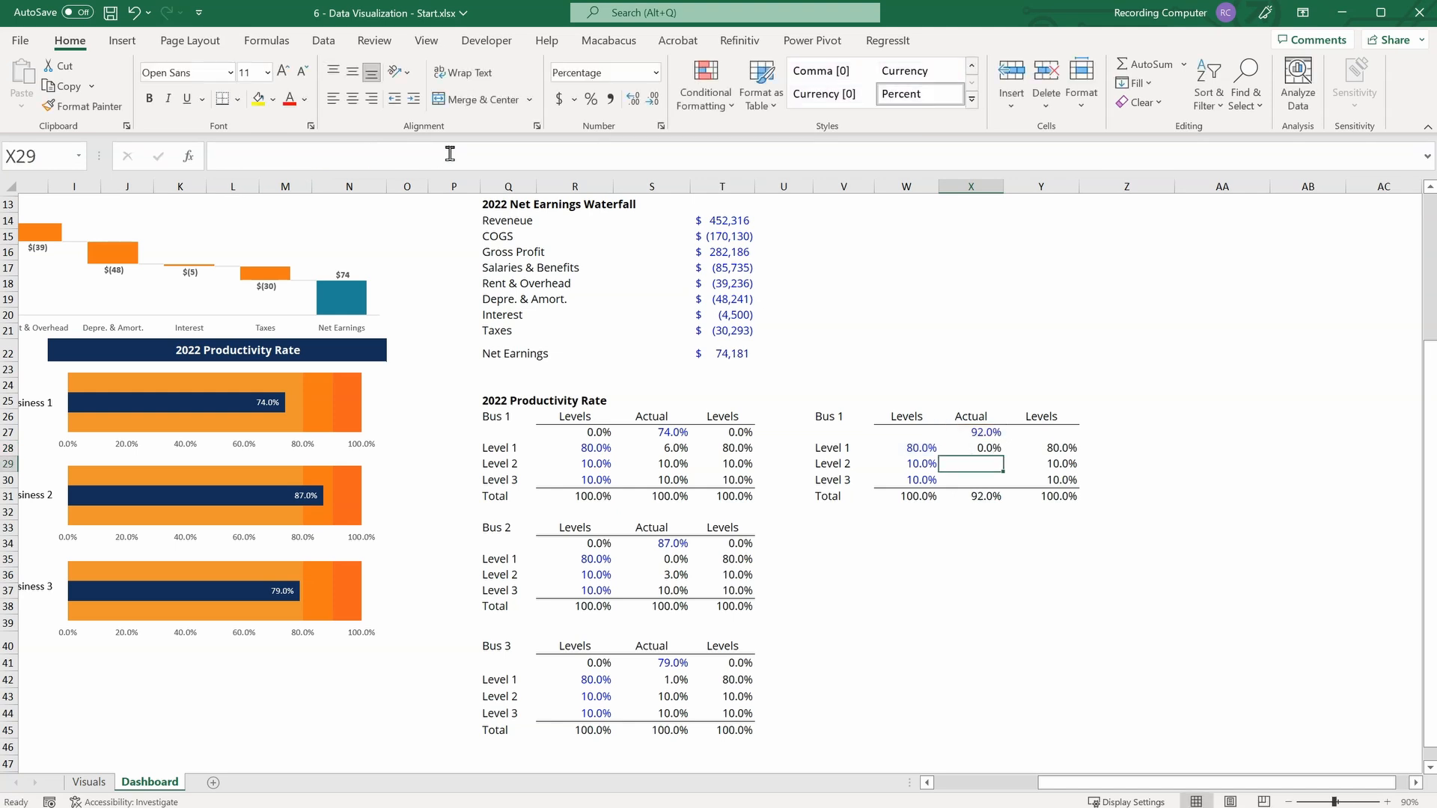
# Set the copied table's actual productivity rate in X27 to 74%.
pyautogui.click(980, 432)
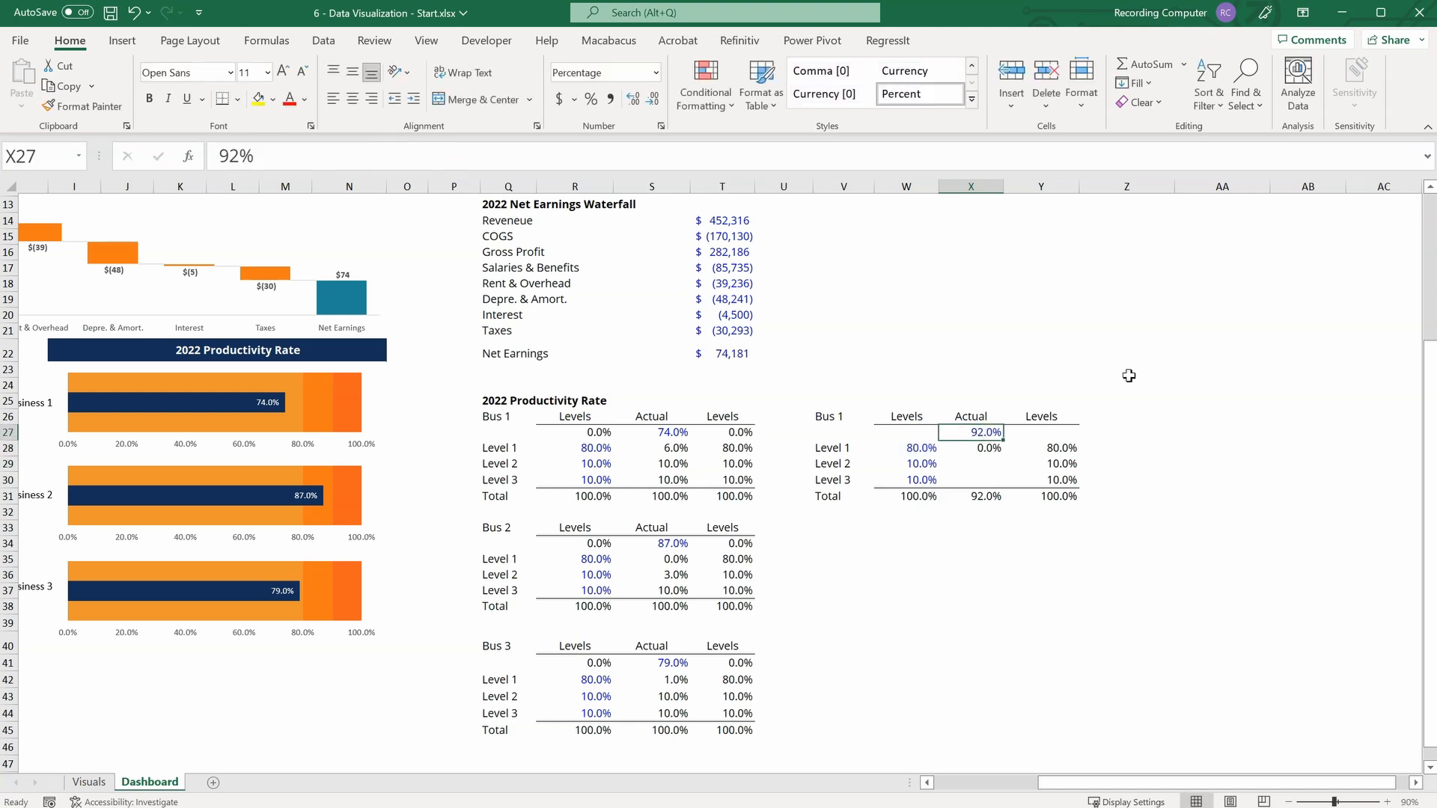
pyautogui.write('74')
pyautogui.press('Return')
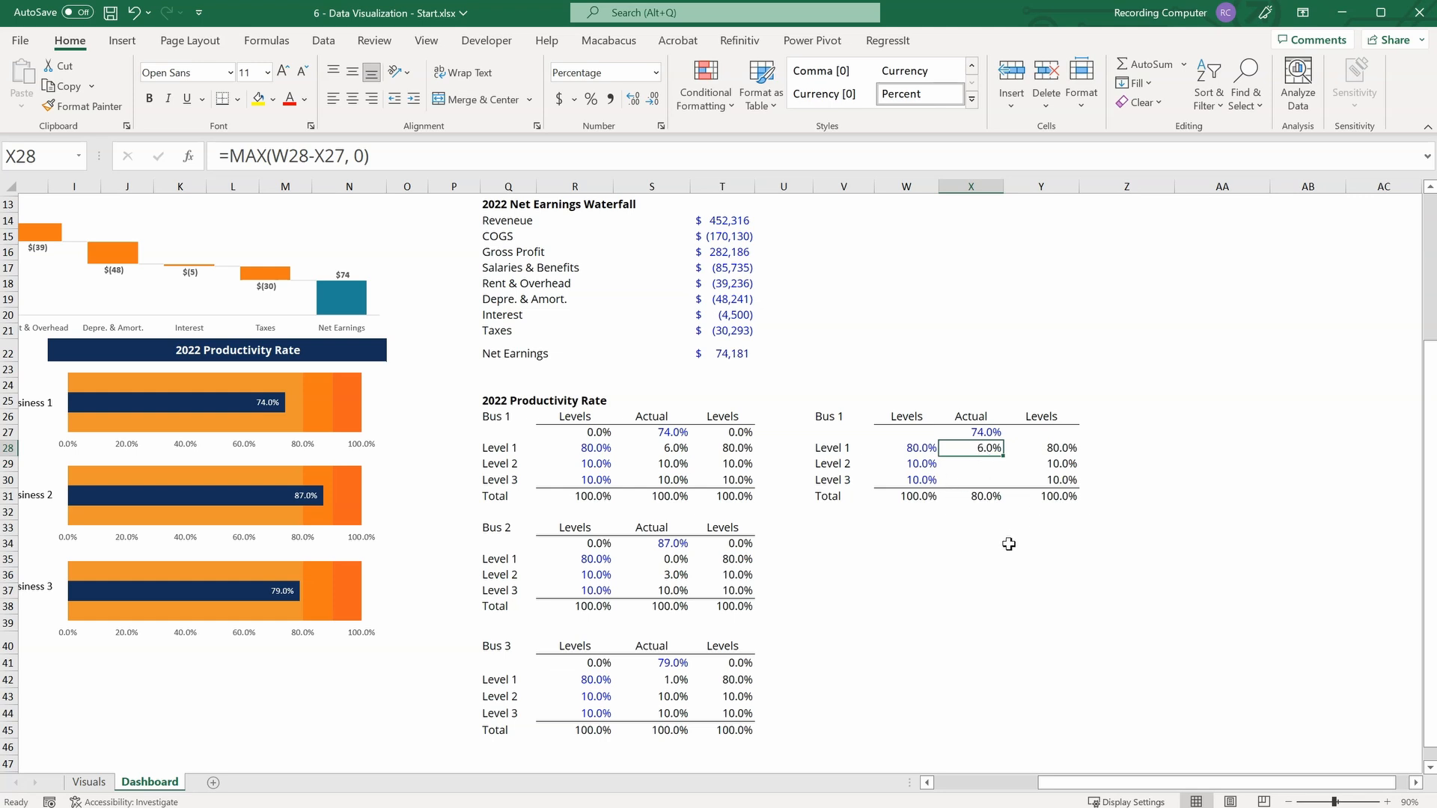
pyautogui.hotkey('ctrl', 'c')
pyautogui.press('Down')
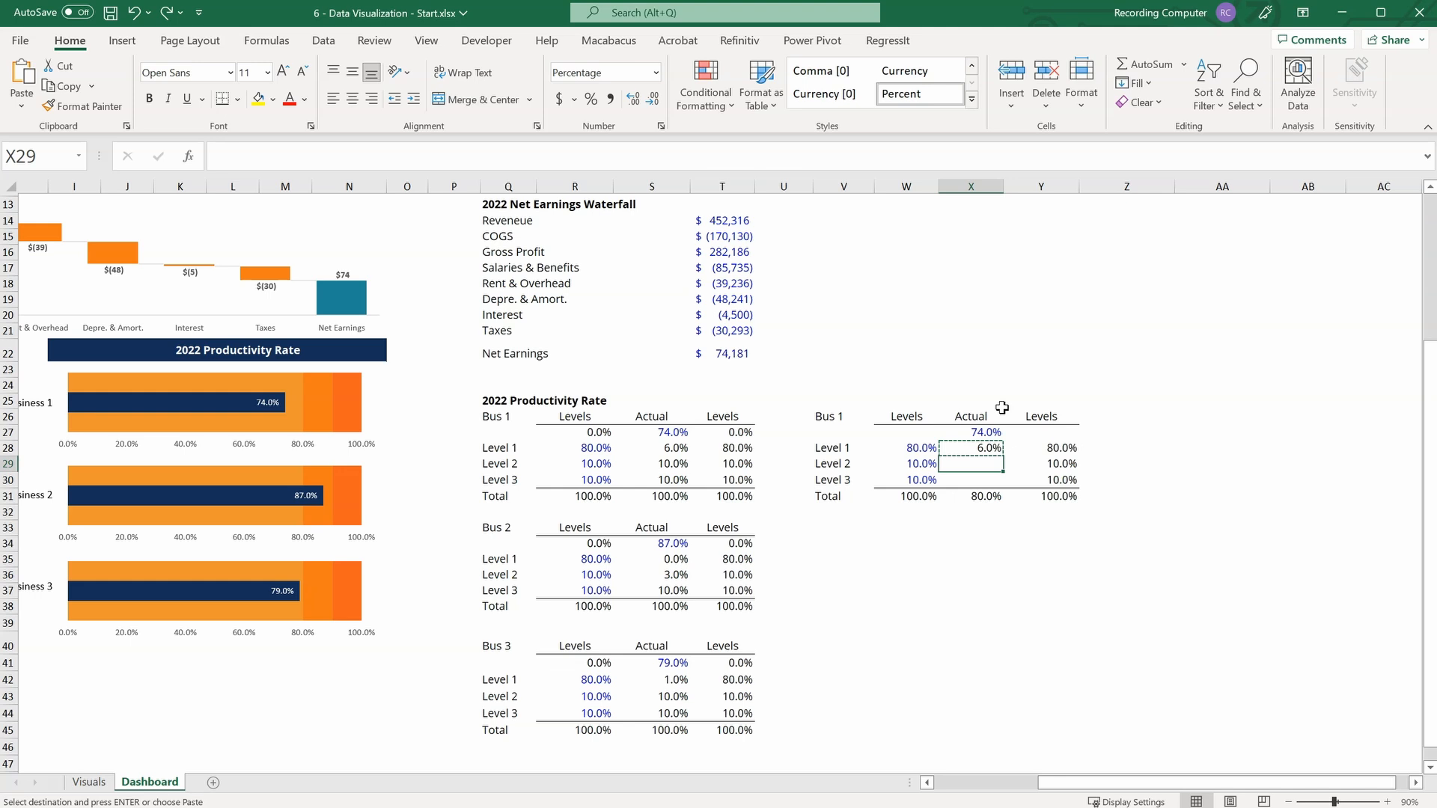
pyautogui.click(986, 451)
pyautogui.press('Escape')
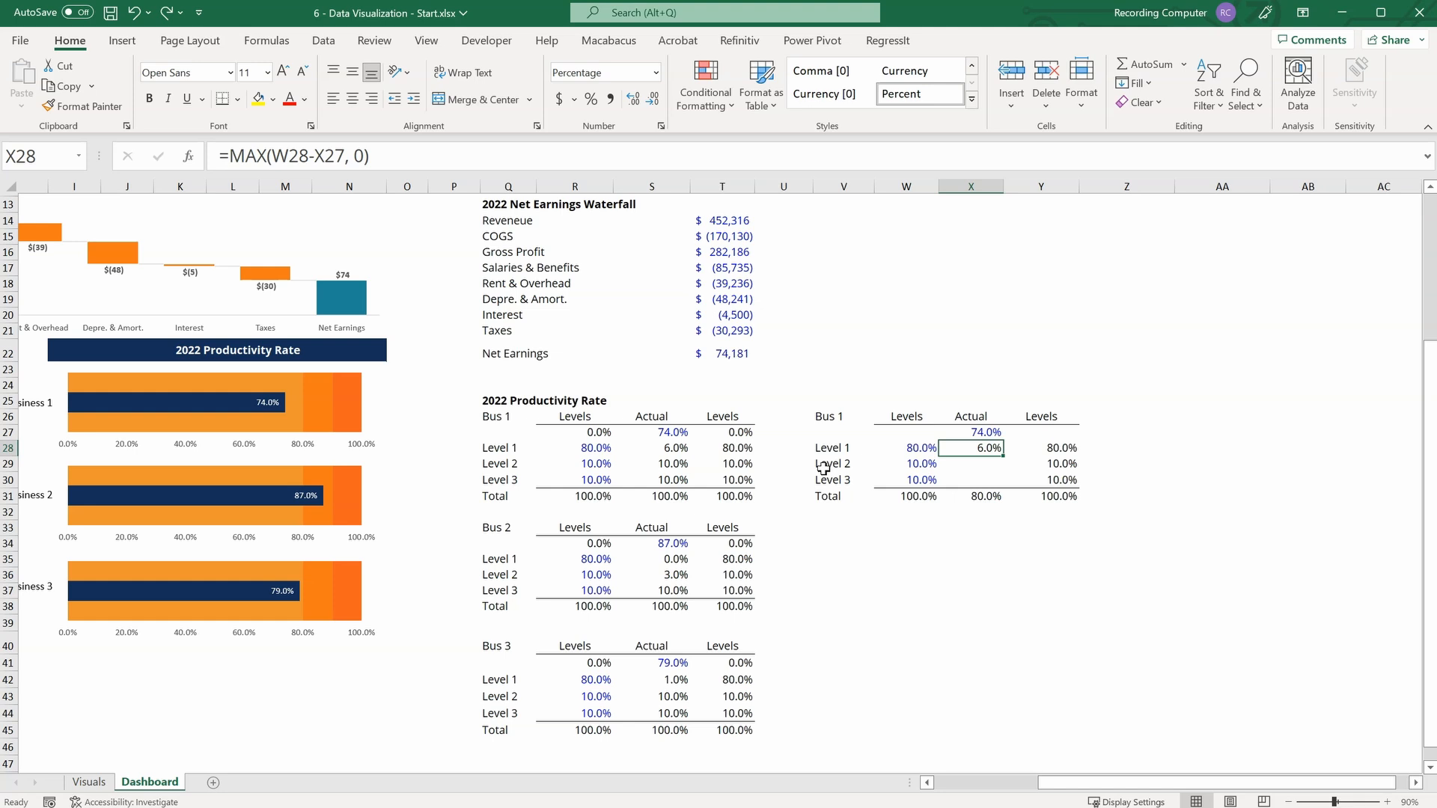
# Add the helper column headings Levels Cumulative in Z26 and Actual Cumulative in AA26 beside the copied table.
pyautogui.click(1101, 420)
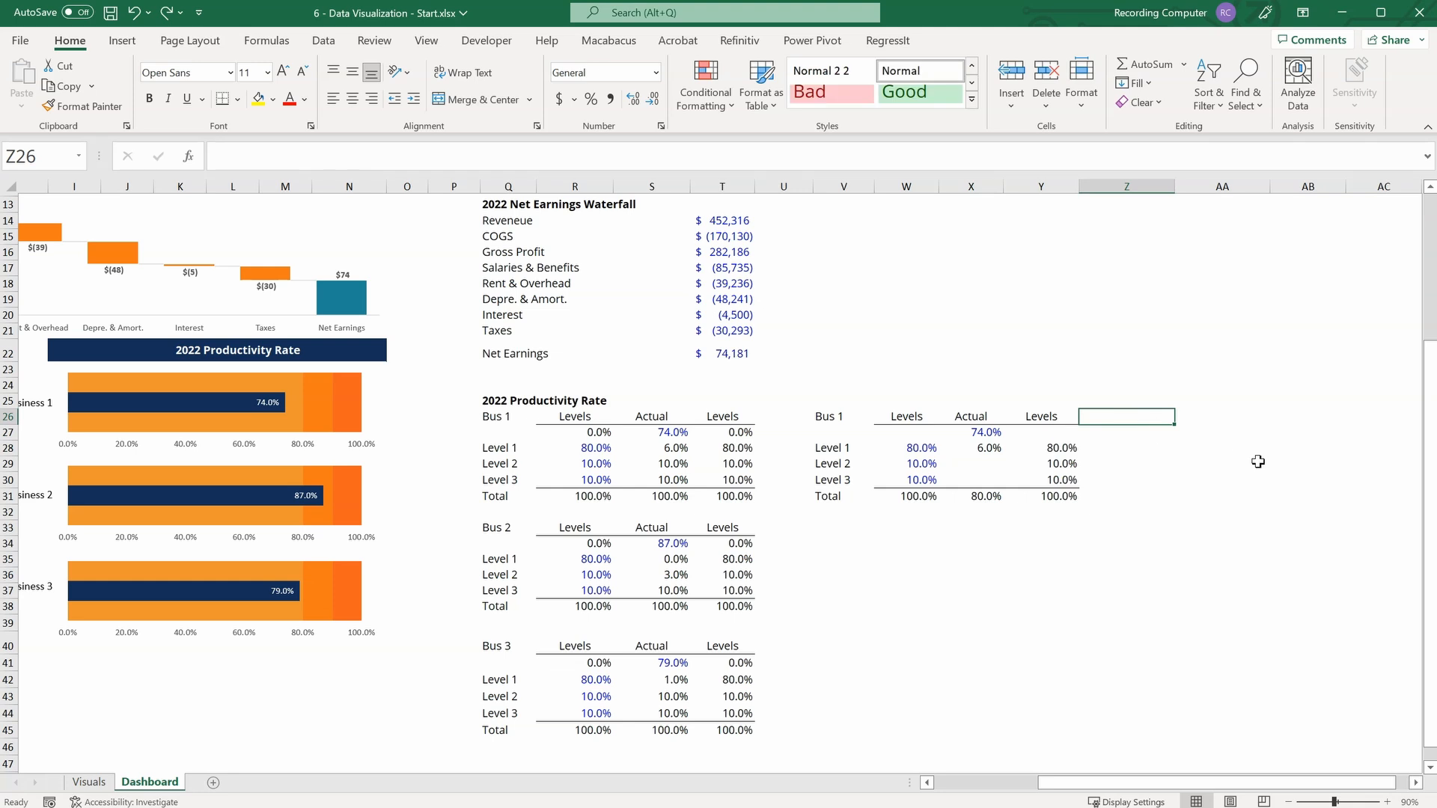
pyautogui.write('Levels Cumul')
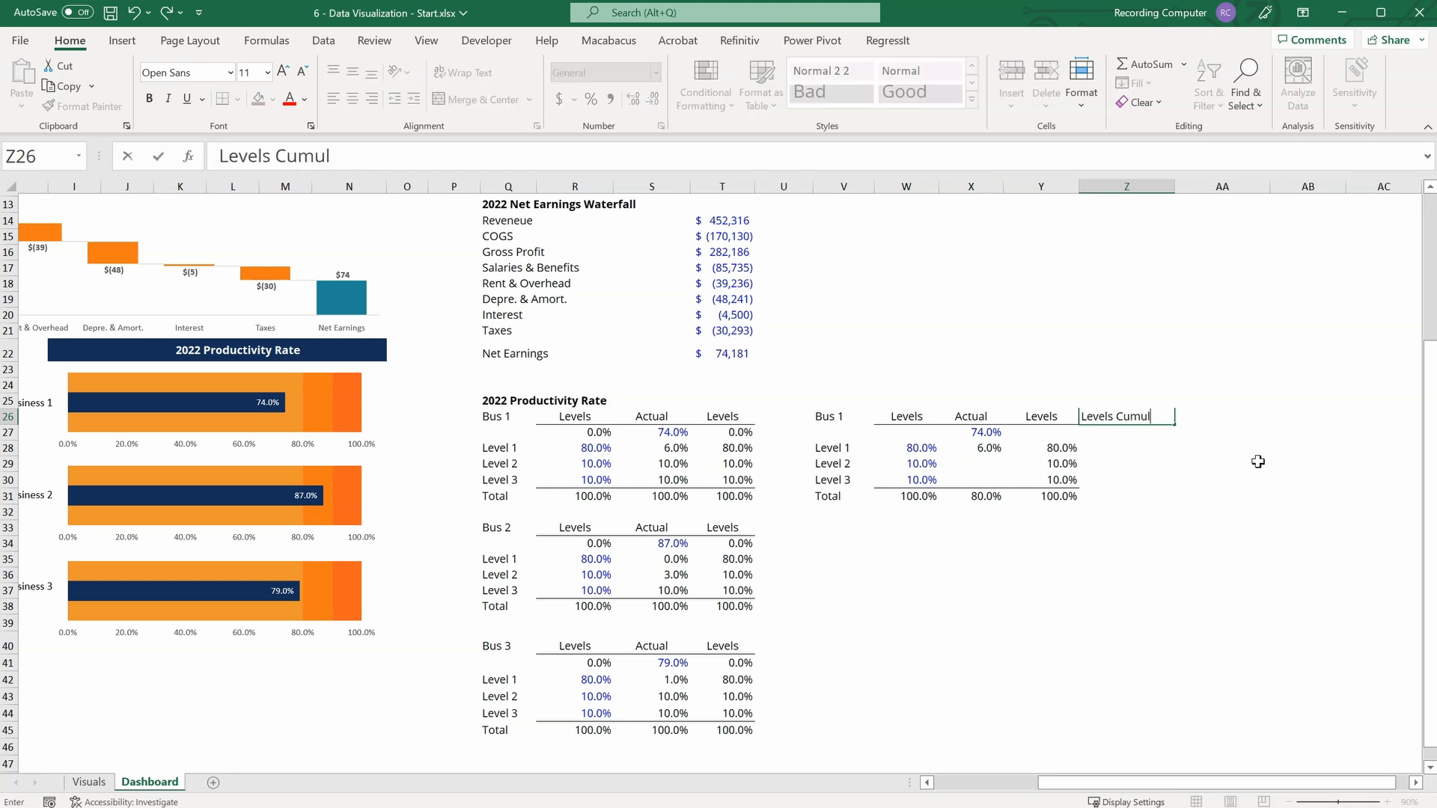
pyautogui.write('ative')
pyautogui.press('Tab')
pyautogui.write('Actual Cumulative')
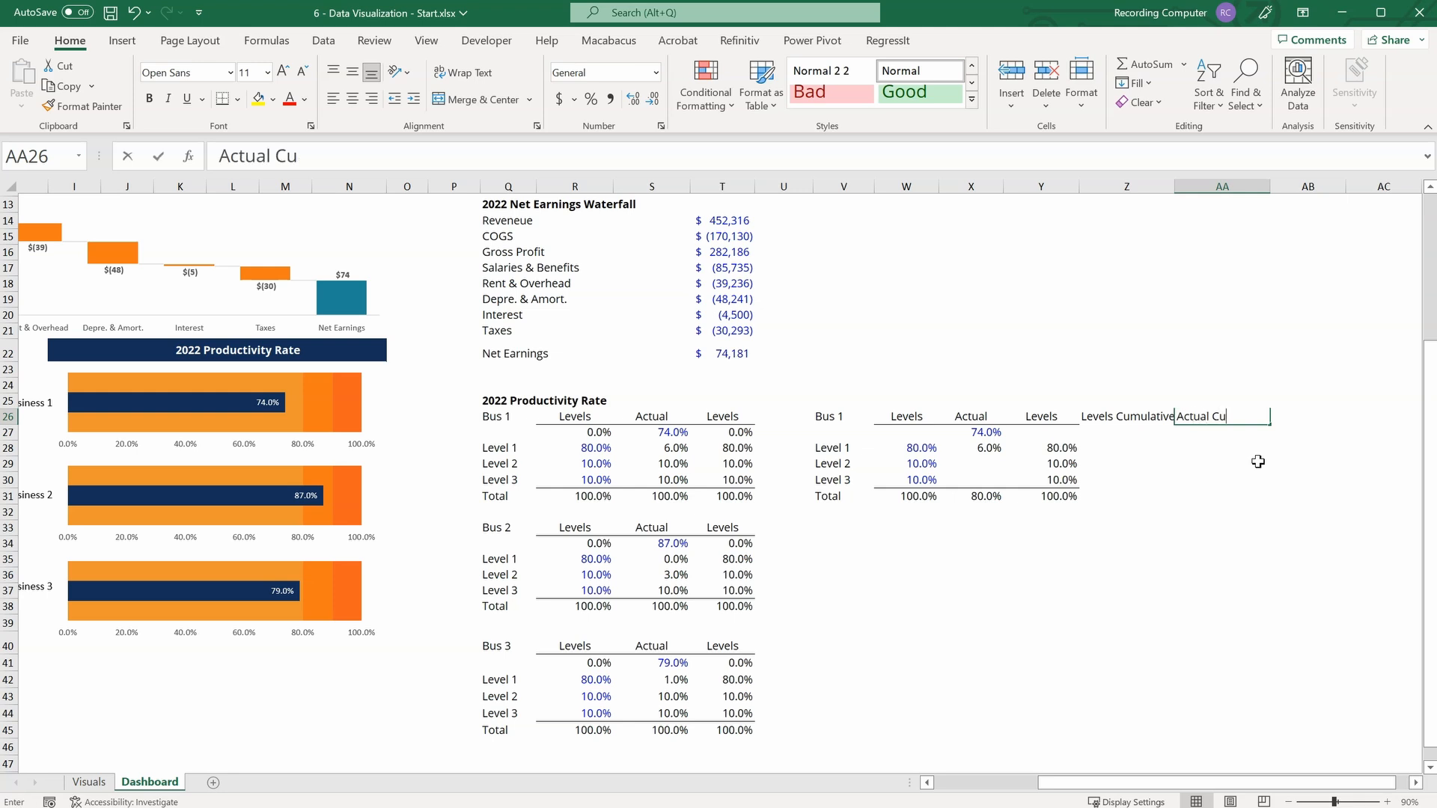
pyautogui.press('Return')
pyautogui.press('Return')
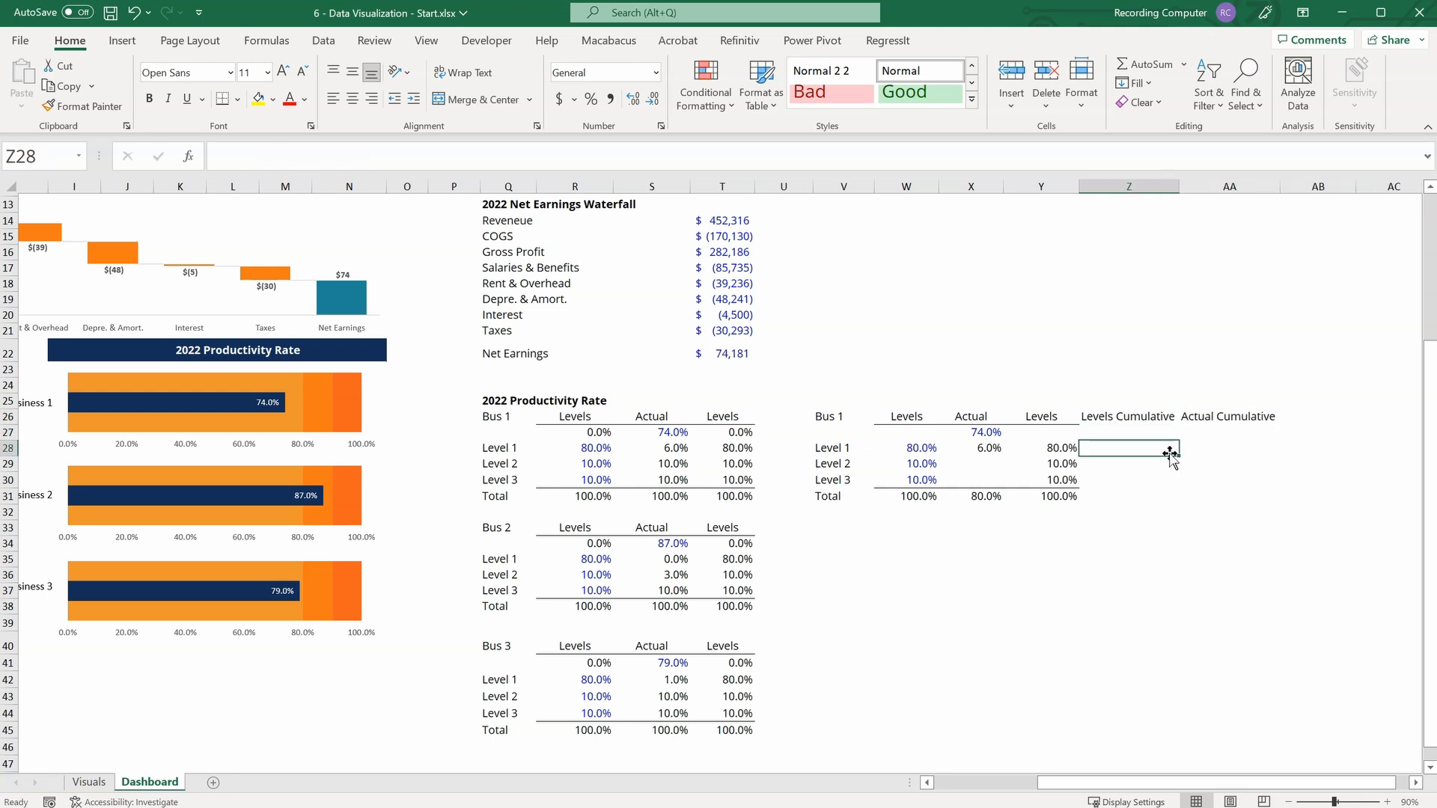
# Start the Levels Cumulative column by entering =W28 in Z28 for Level 1.
pyautogui.write('=')
pyautogui.press('Left')
pyautogui.press('Left')
pyautogui.press('Left')
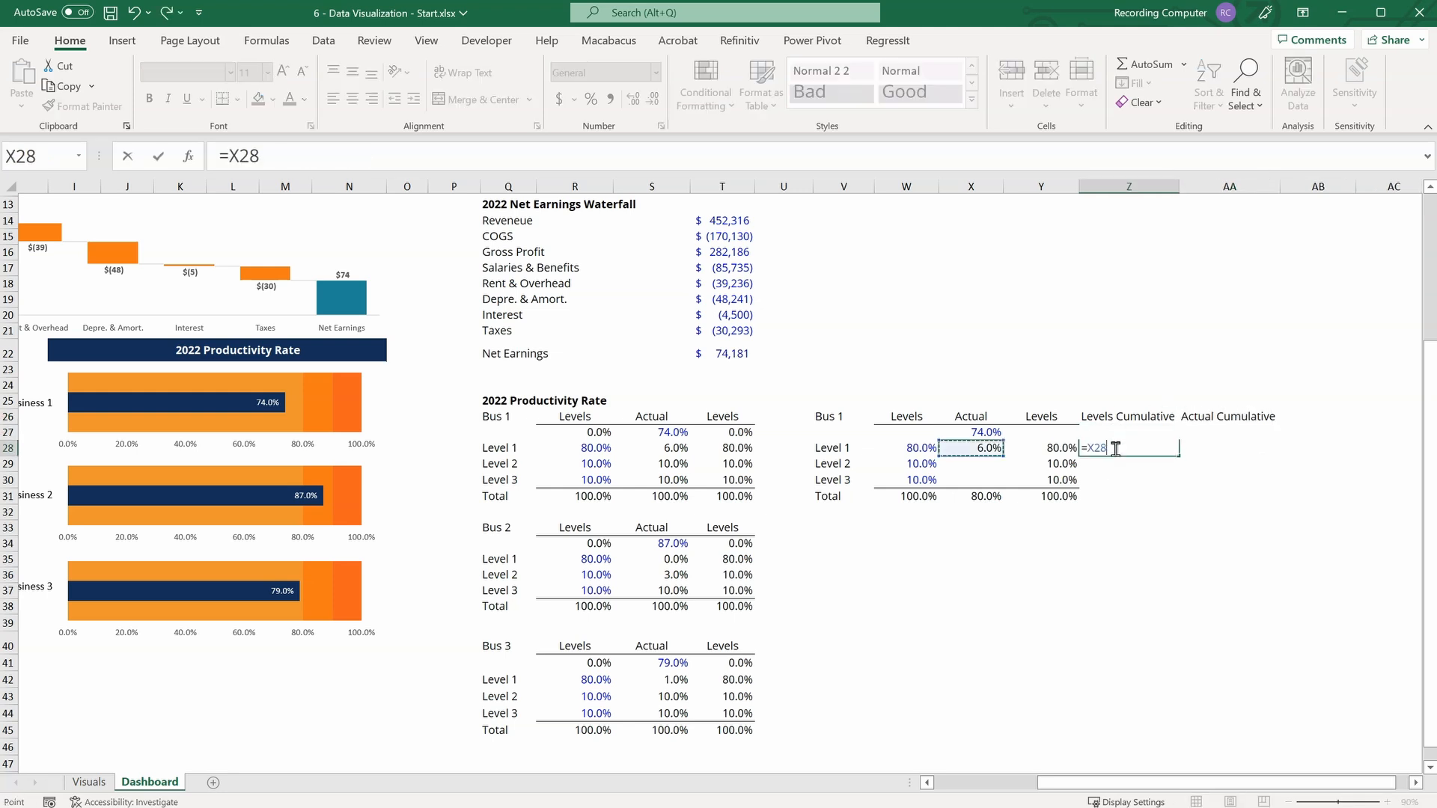
pyautogui.press('Return')
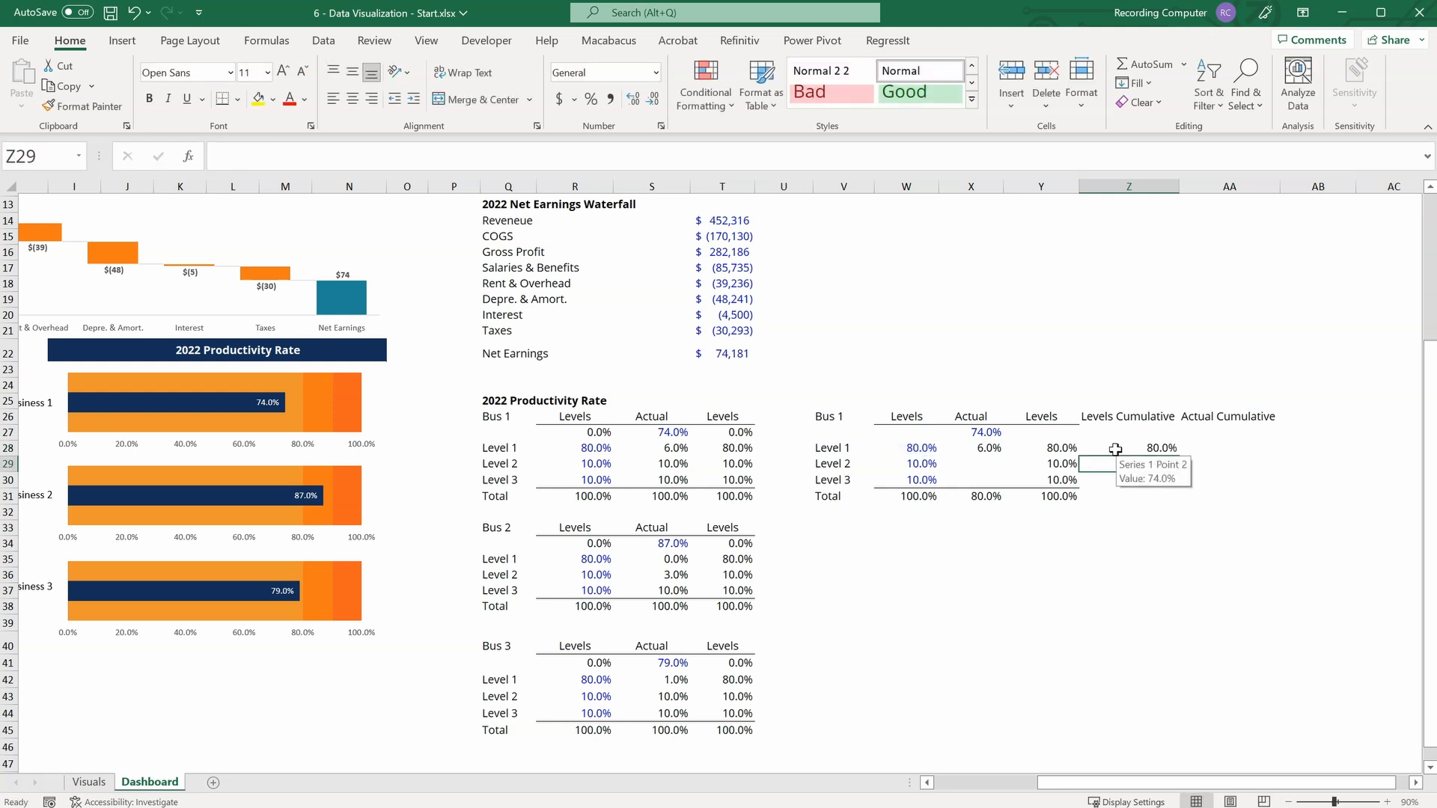
# Accumulate the Level 2 and Level 3 values by entering =Z28+W29 in Z29 and filling the formula down to Z30.
pyautogui.write('=')
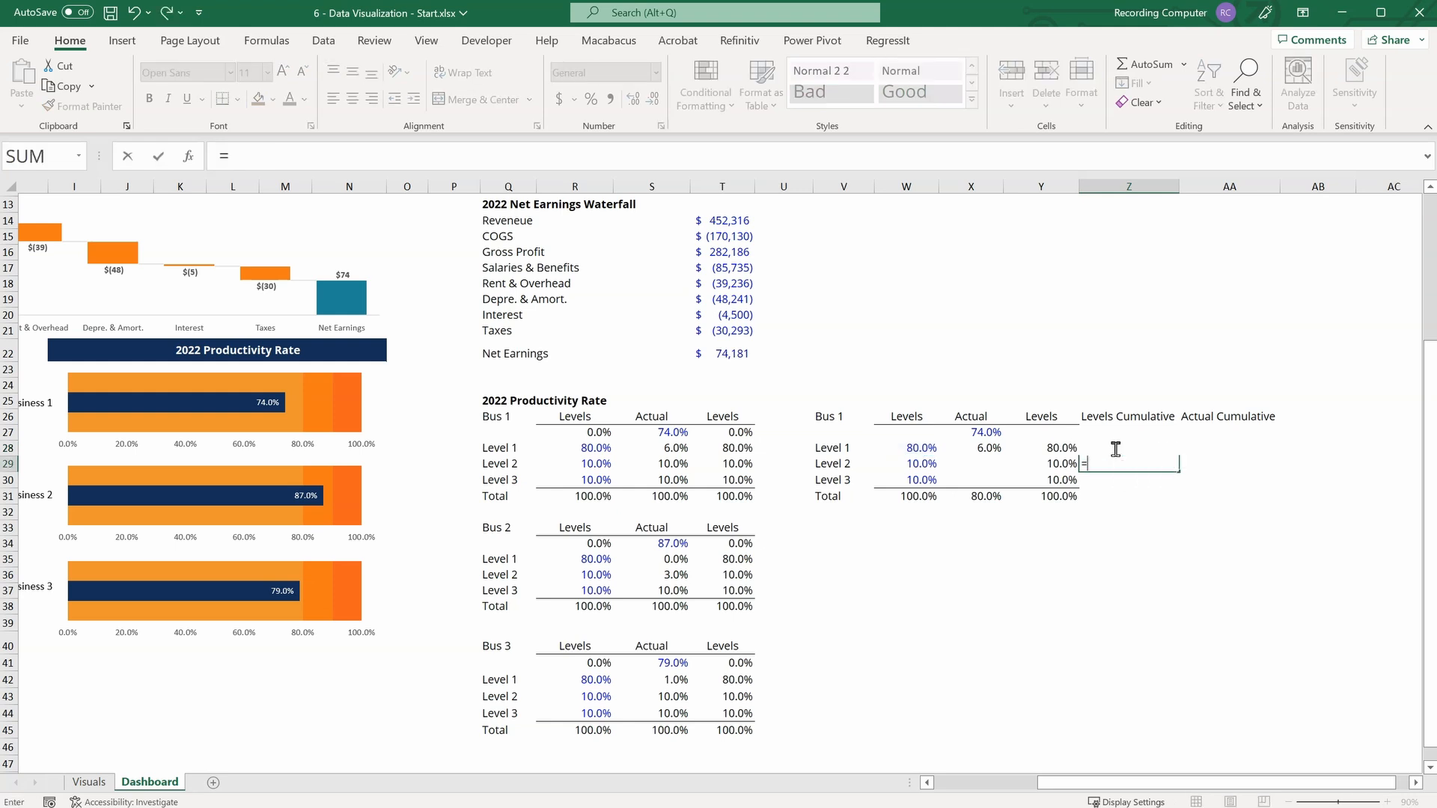
pyautogui.press('Up')
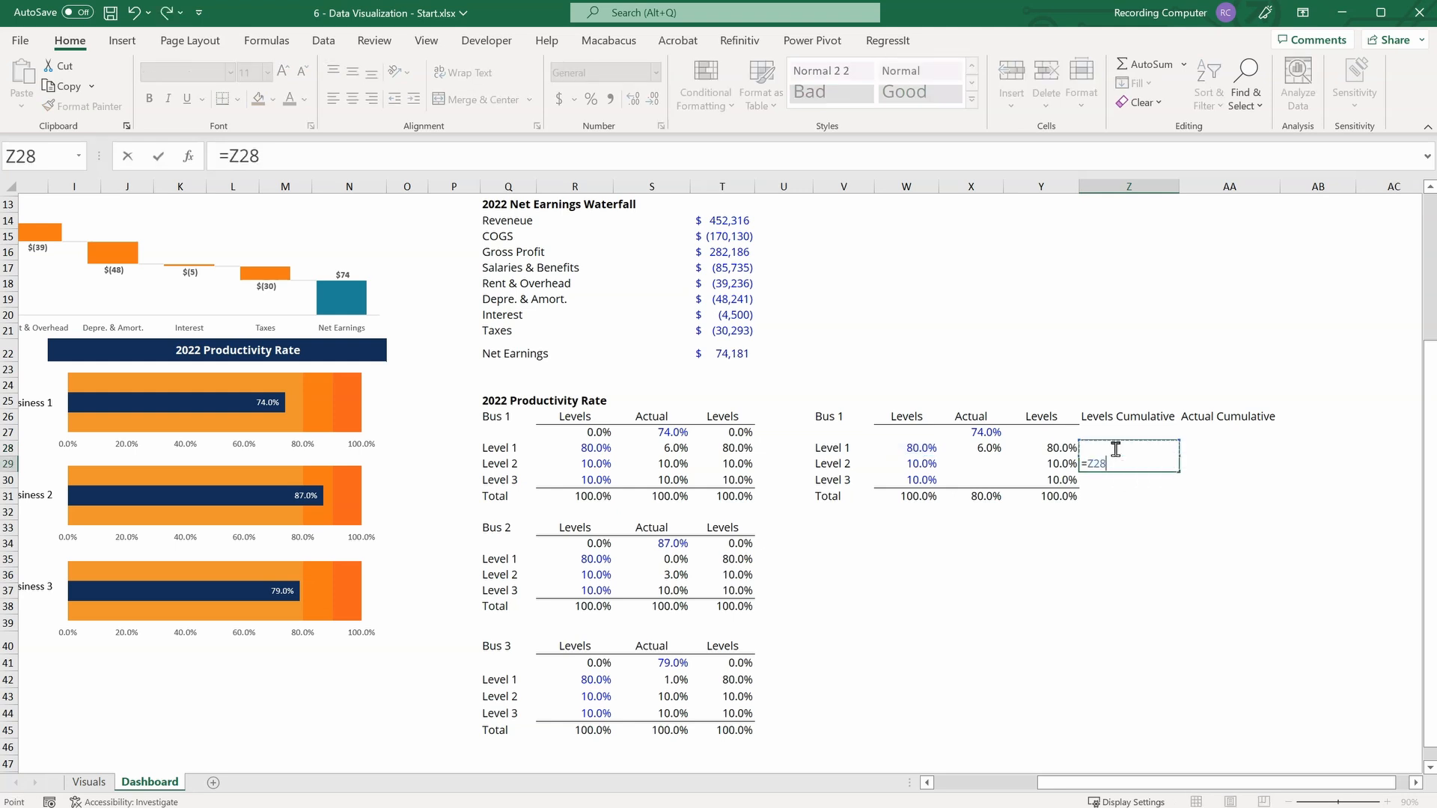
pyautogui.write('+')
pyautogui.press('Left')
pyautogui.press('Left')
pyautogui.press('Left')
pyautogui.press('Return')
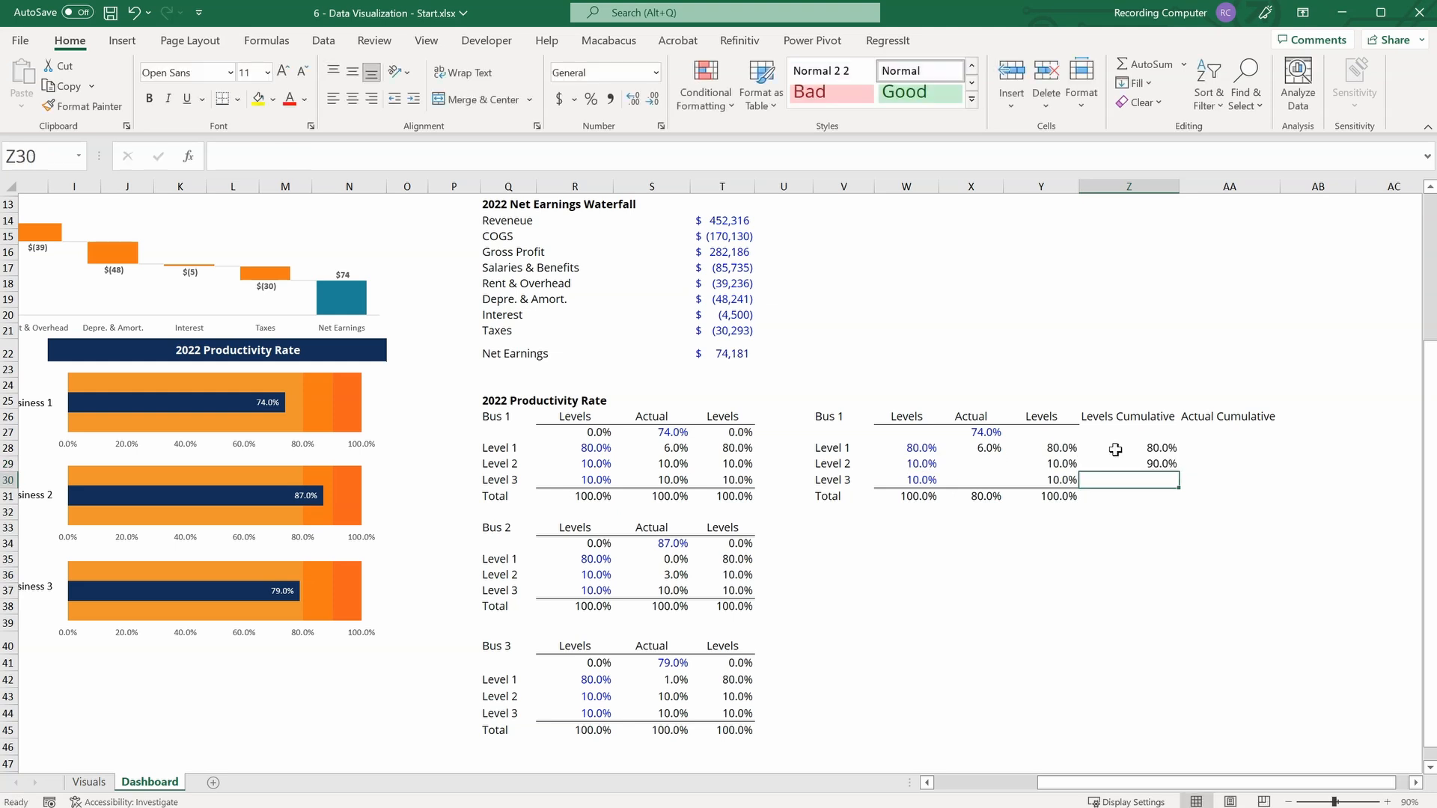
pyautogui.click(1169, 463)
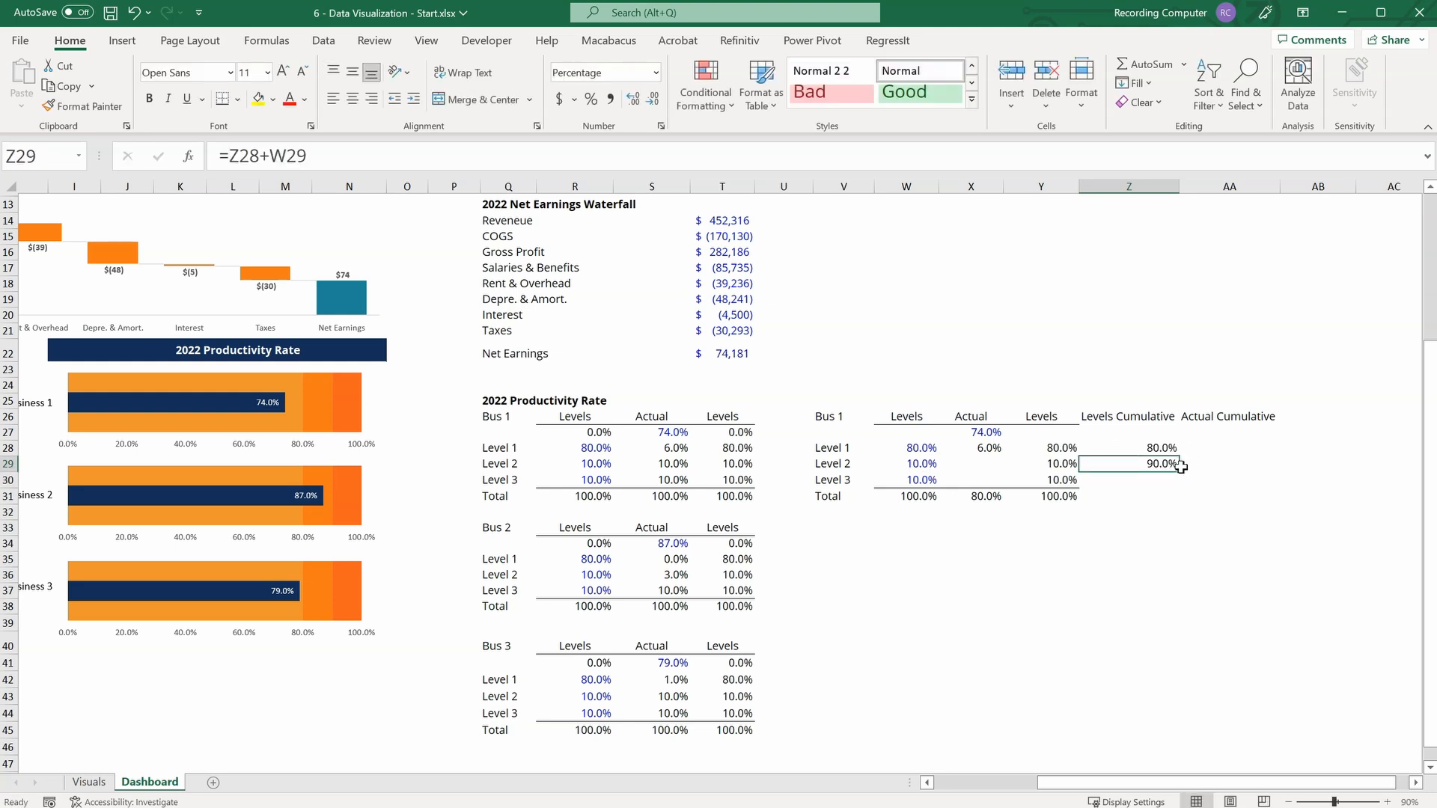
pyautogui.moveTo(1180, 466); pyautogui.dragTo(1181, 483)
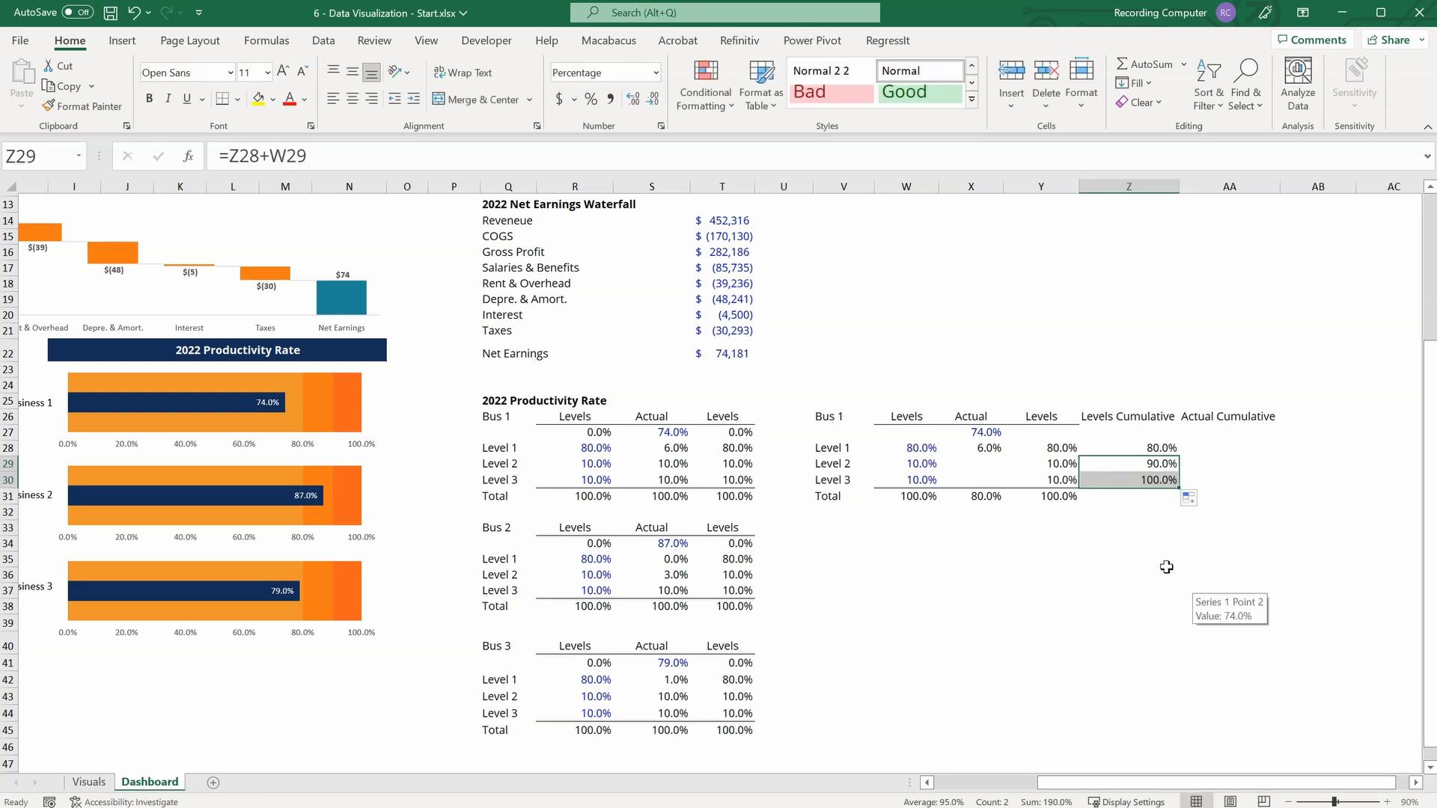
# Start the Actual Cumulative column by linking AA27 to the actual rate with =X27.
pyautogui.click(1228, 430)
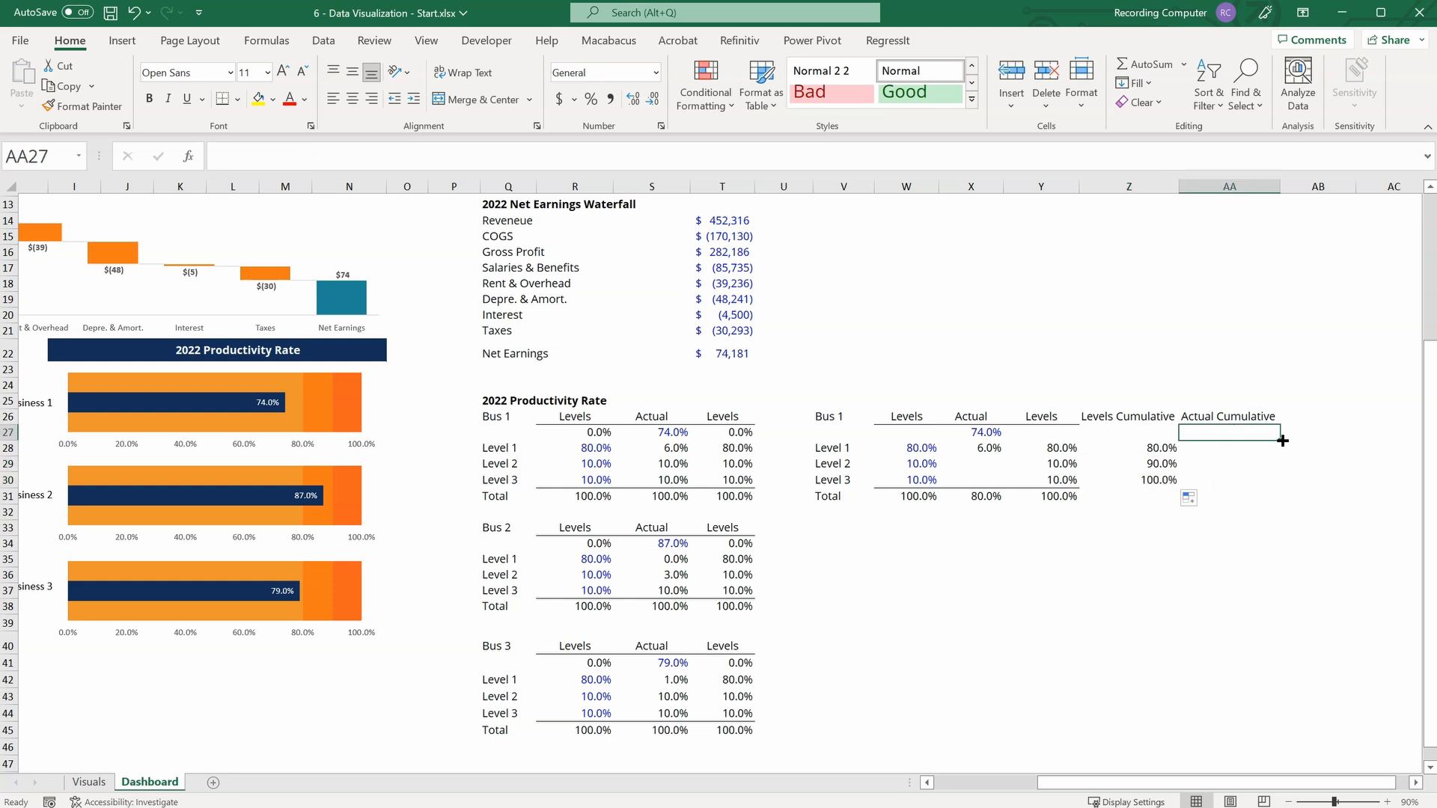
pyautogui.write('=')
pyautogui.press('Left')
pyautogui.press('Left')
pyautogui.press('Left')
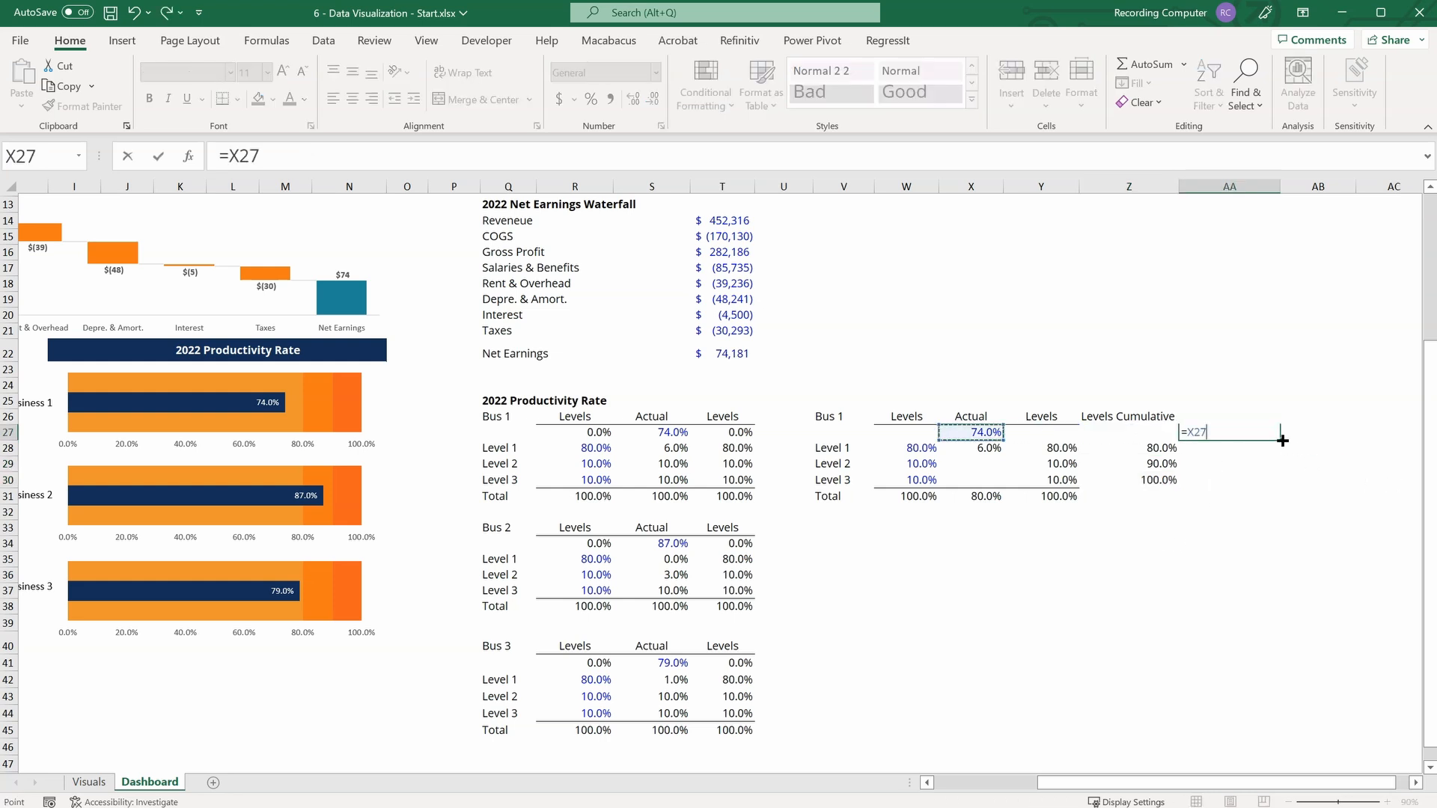
pyautogui.press('Return')
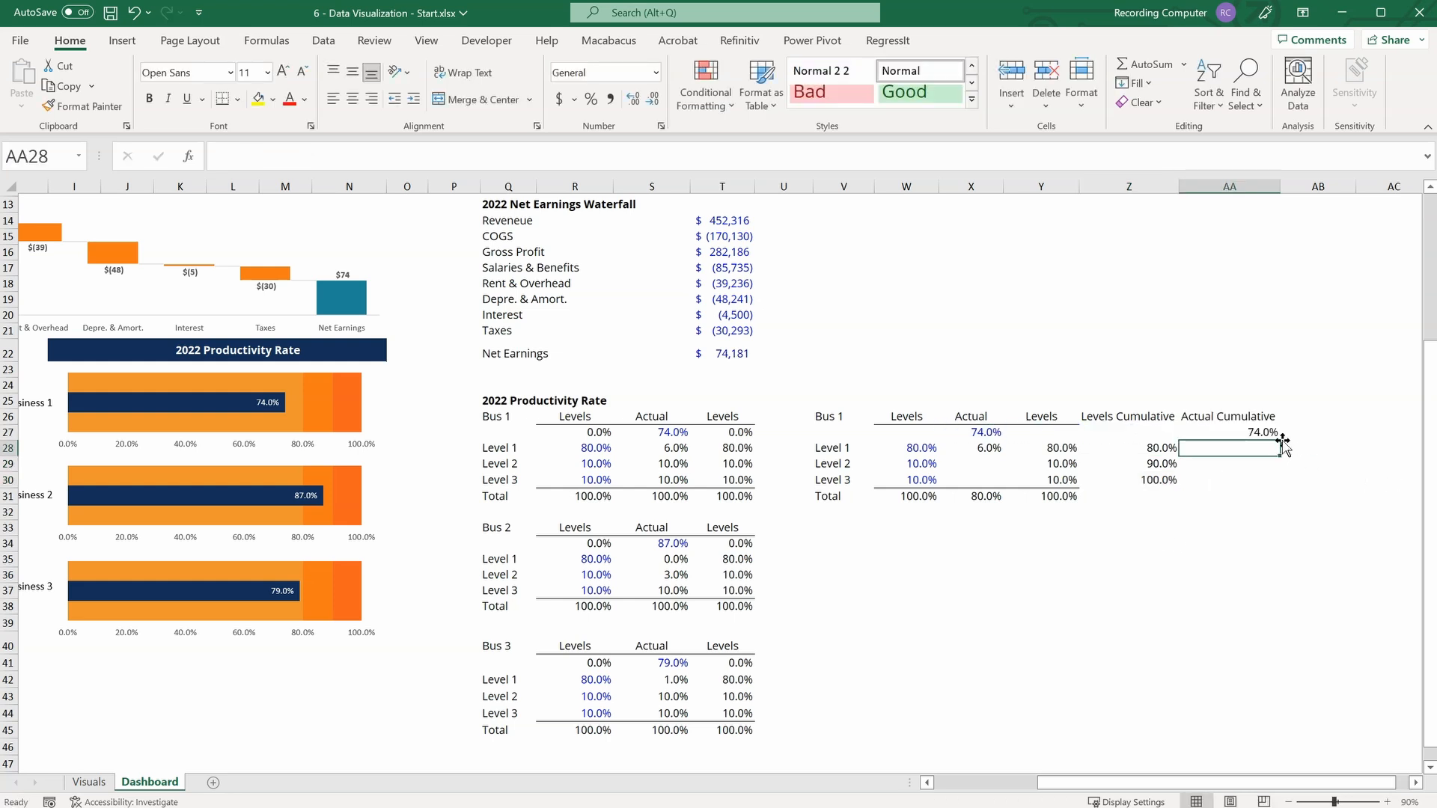
# Build the running actual total by entering =AA27+X28 in AA28 and filling the formula down to AA30.
pyautogui.write('=')
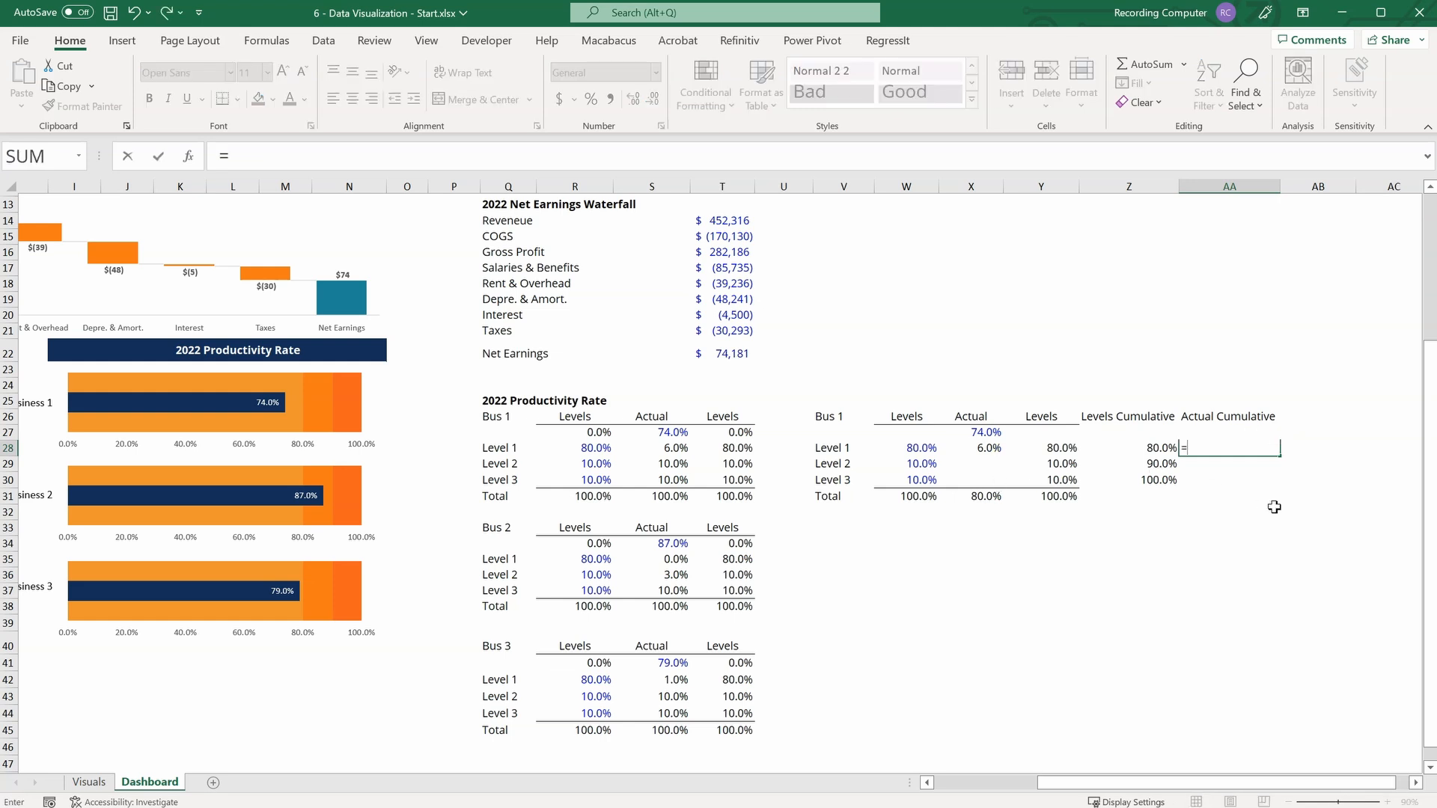
pyautogui.press('Up')
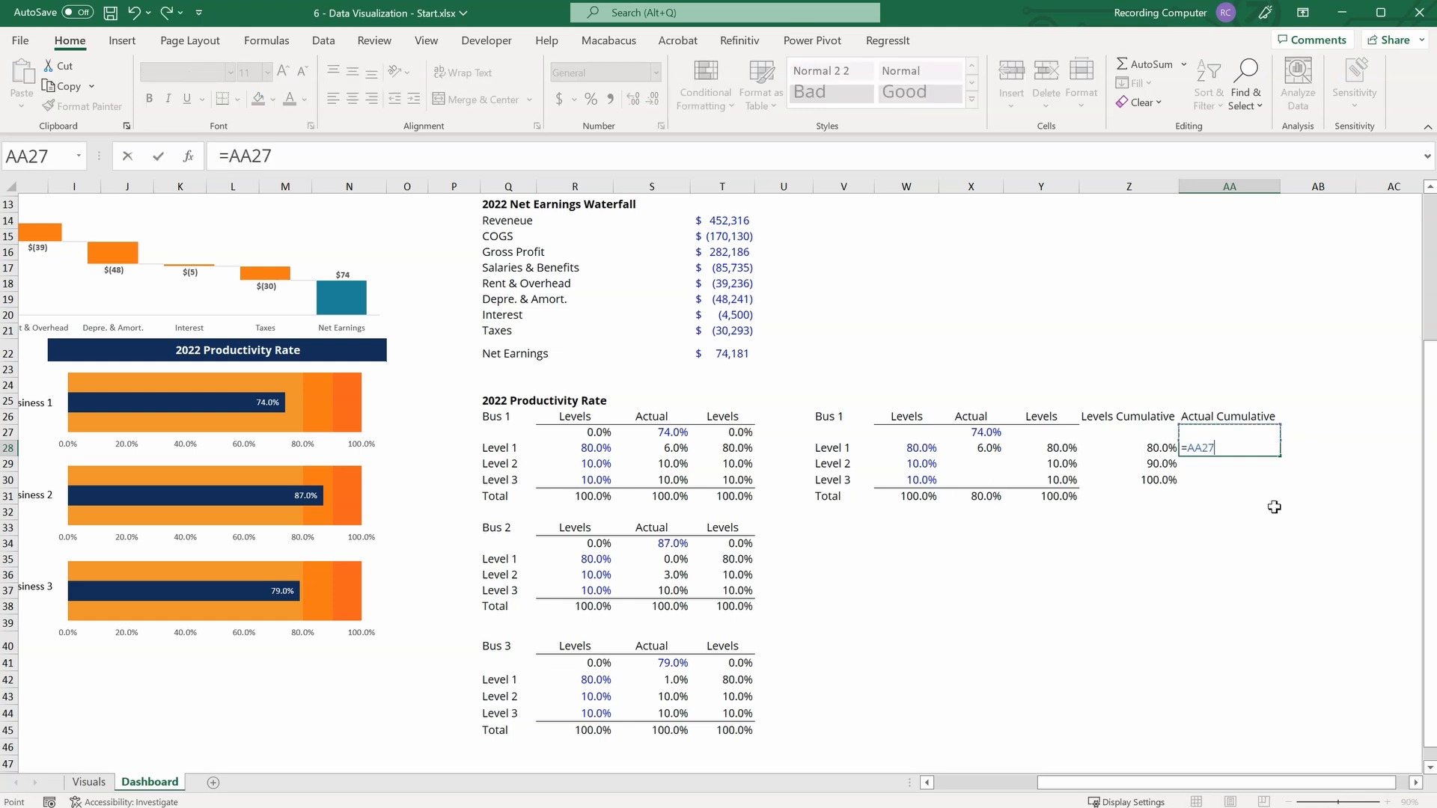
pyautogui.write('+')
pyautogui.press('Left')
pyautogui.press('Left')
pyautogui.press('Left')
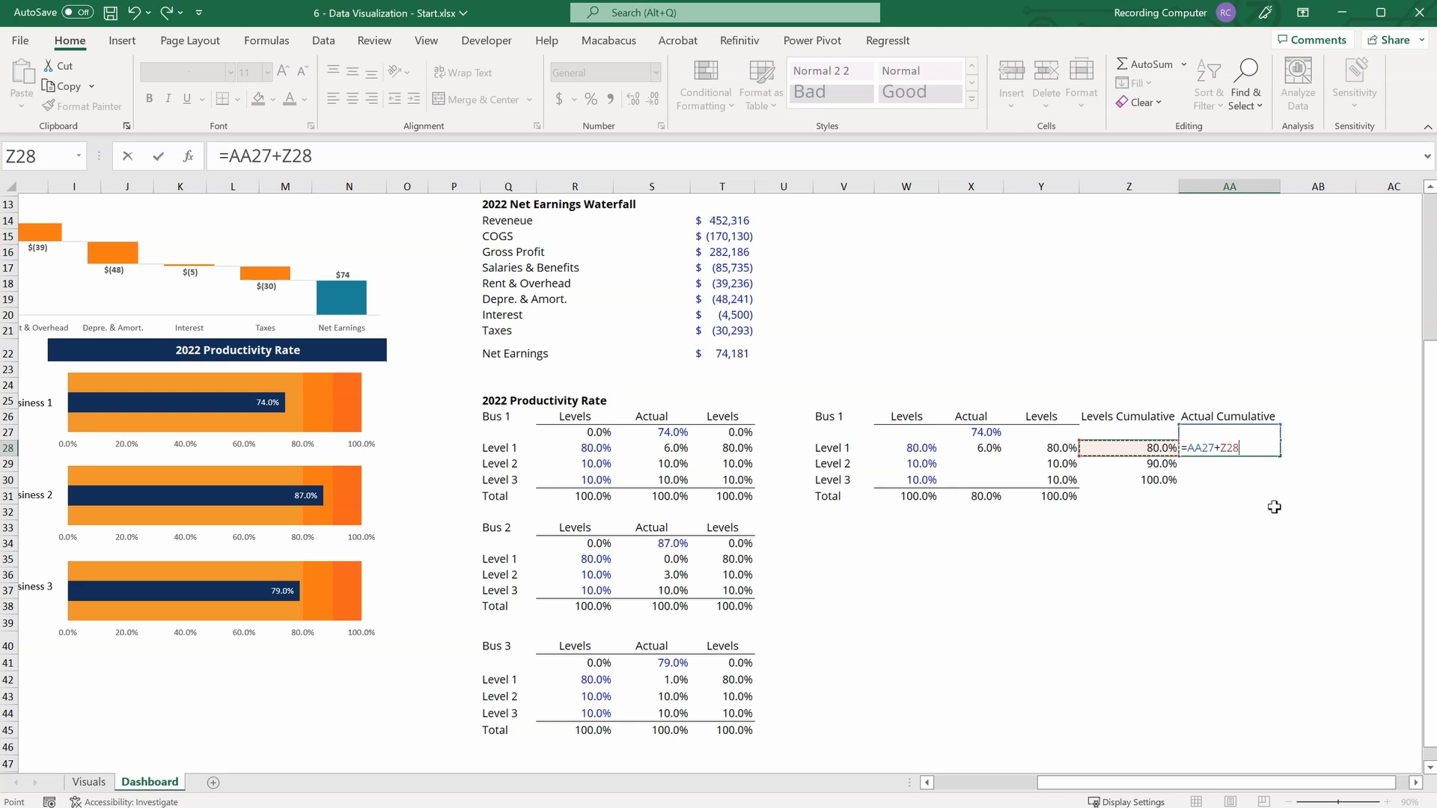
pyautogui.press('Return')
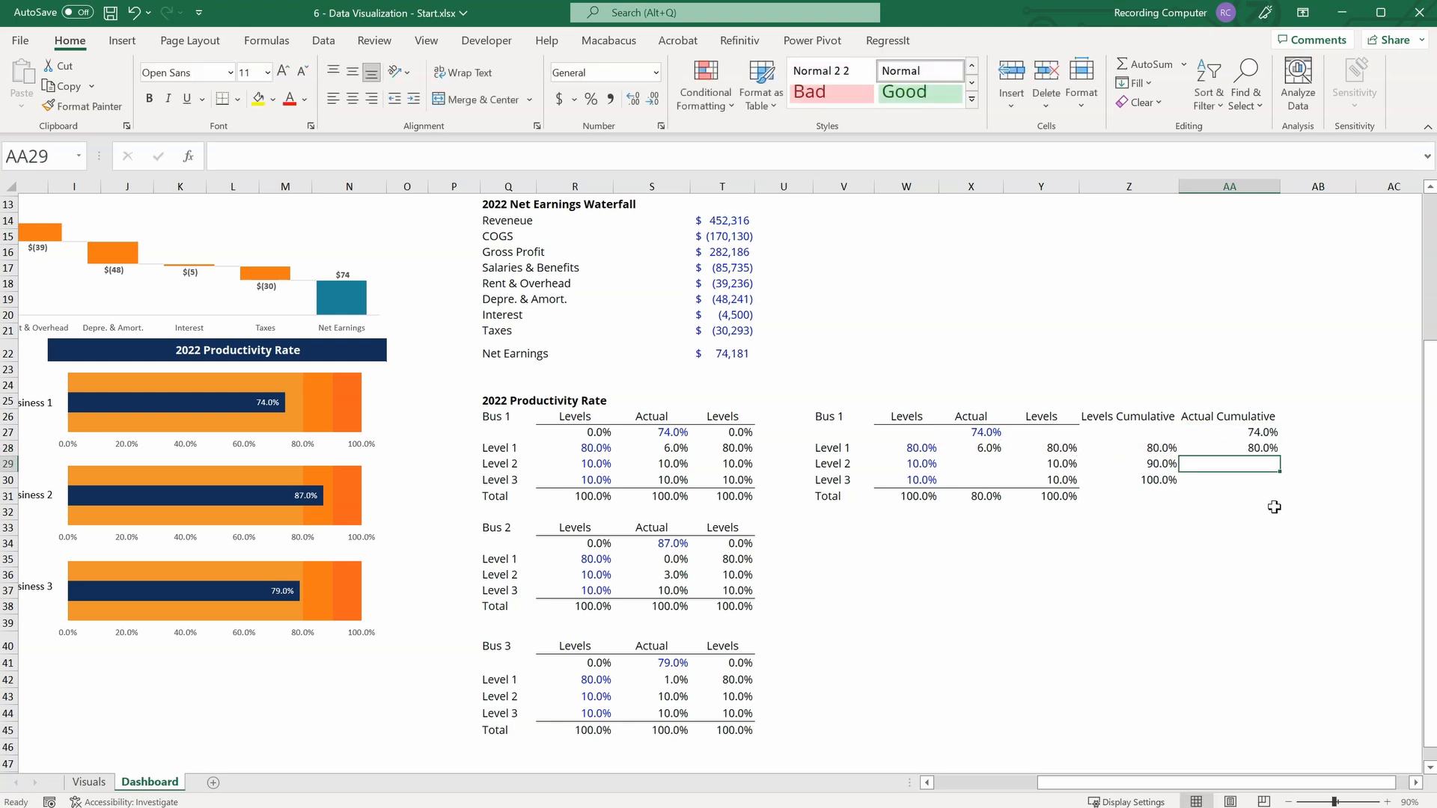
pyautogui.click(1272, 450)
pyautogui.moveTo(1279, 454); pyautogui.dragTo(1280, 487)
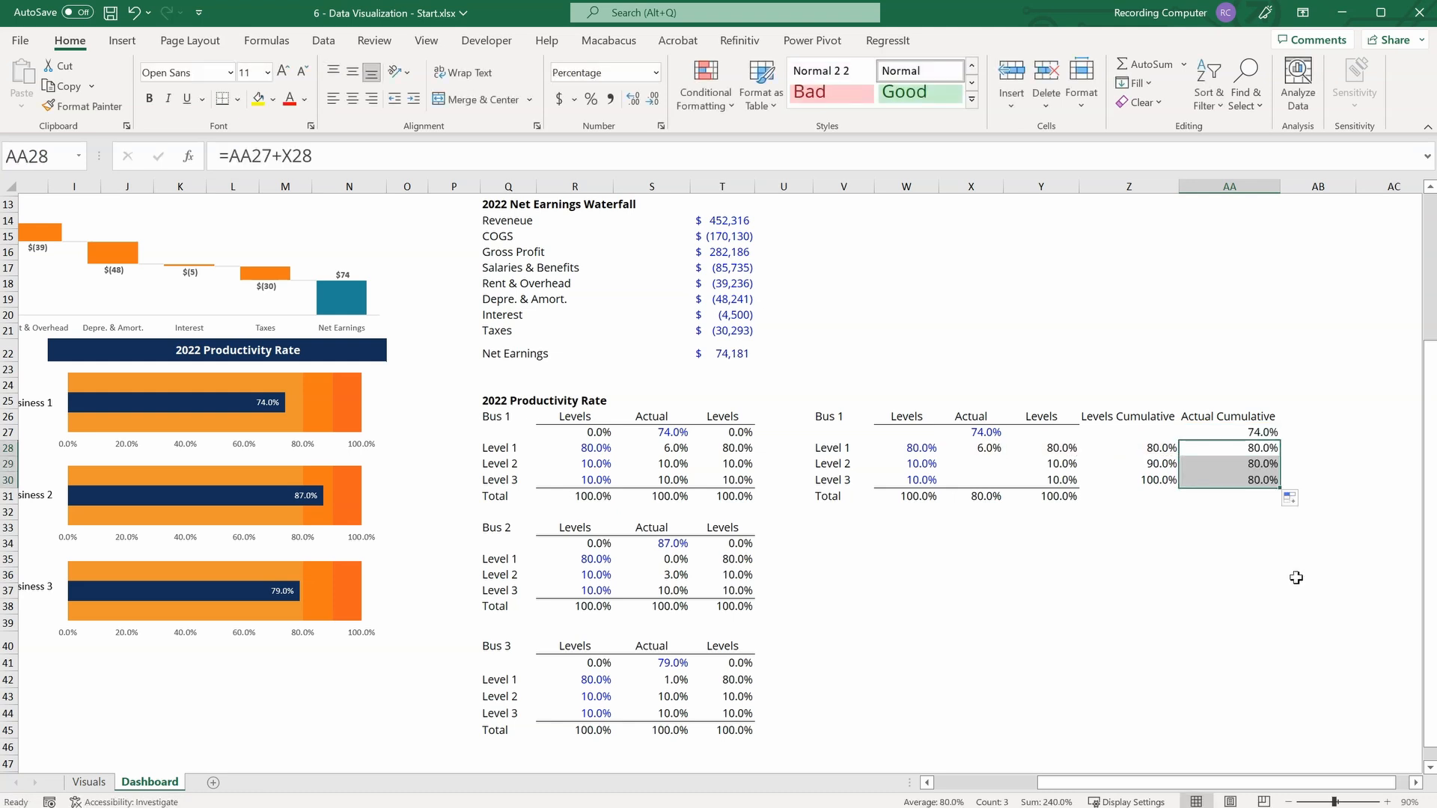
pyautogui.click(1291, 551)
pyautogui.click(994, 463)
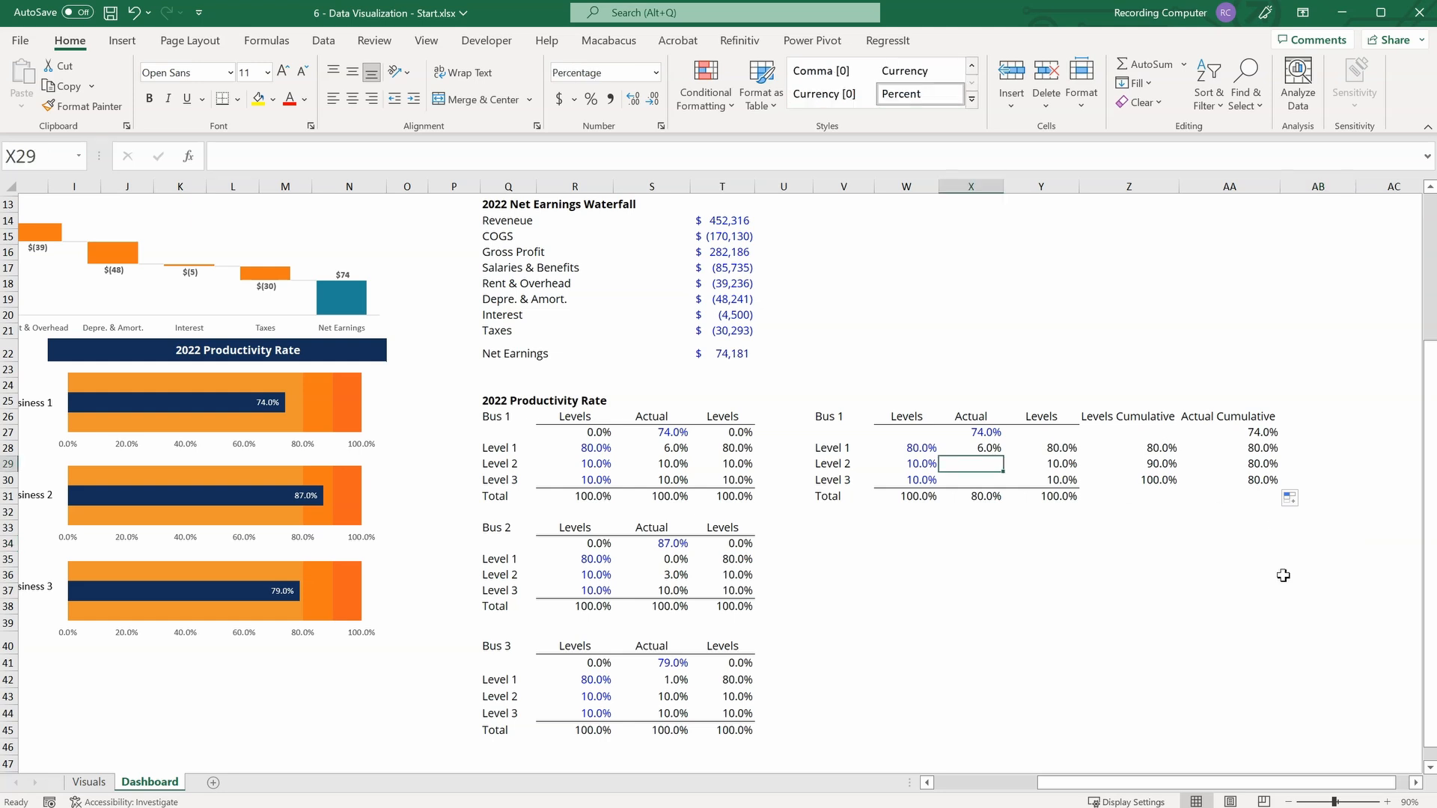
pyautogui.click(914, 465)
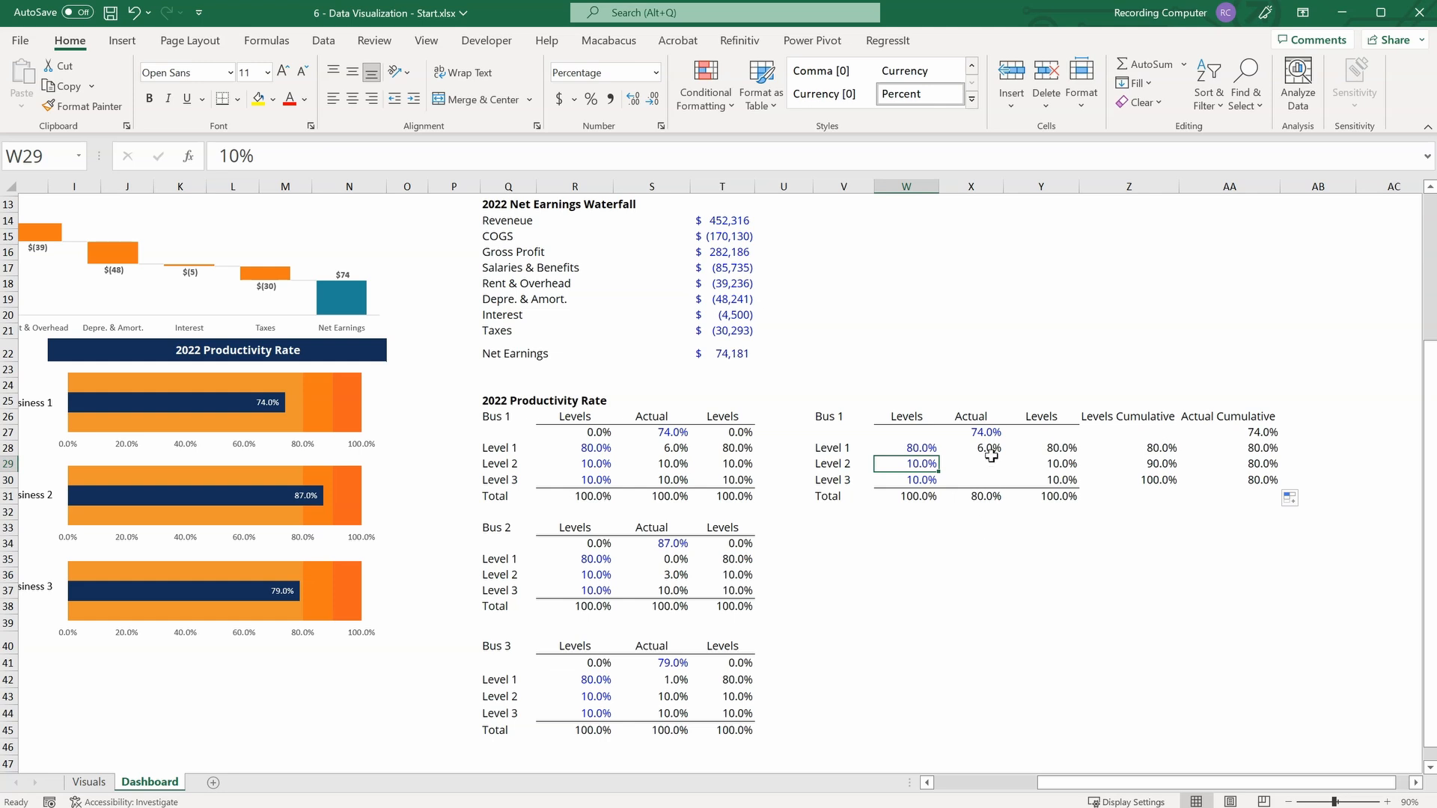
pyautogui.click(988, 432)
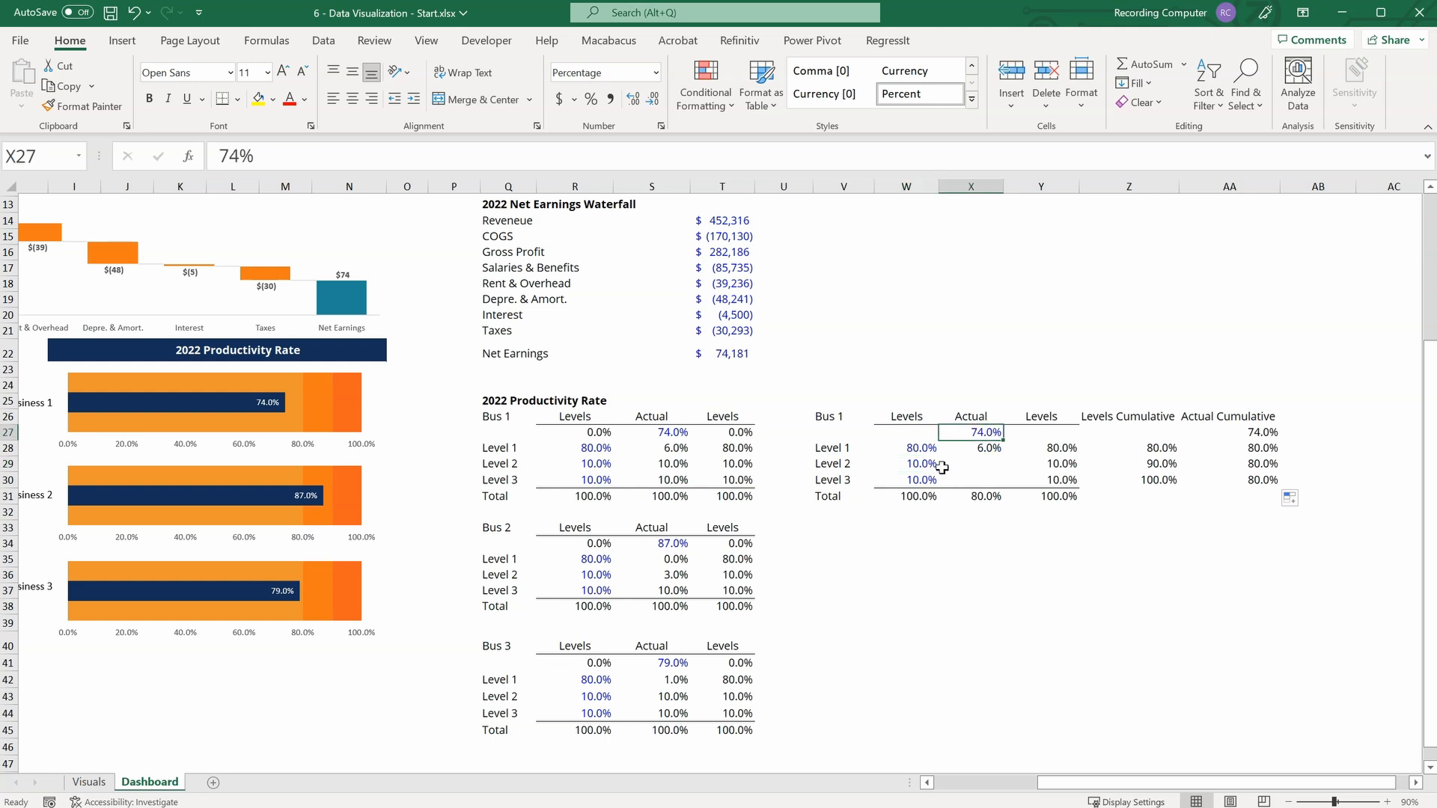
pyautogui.click(970, 462)
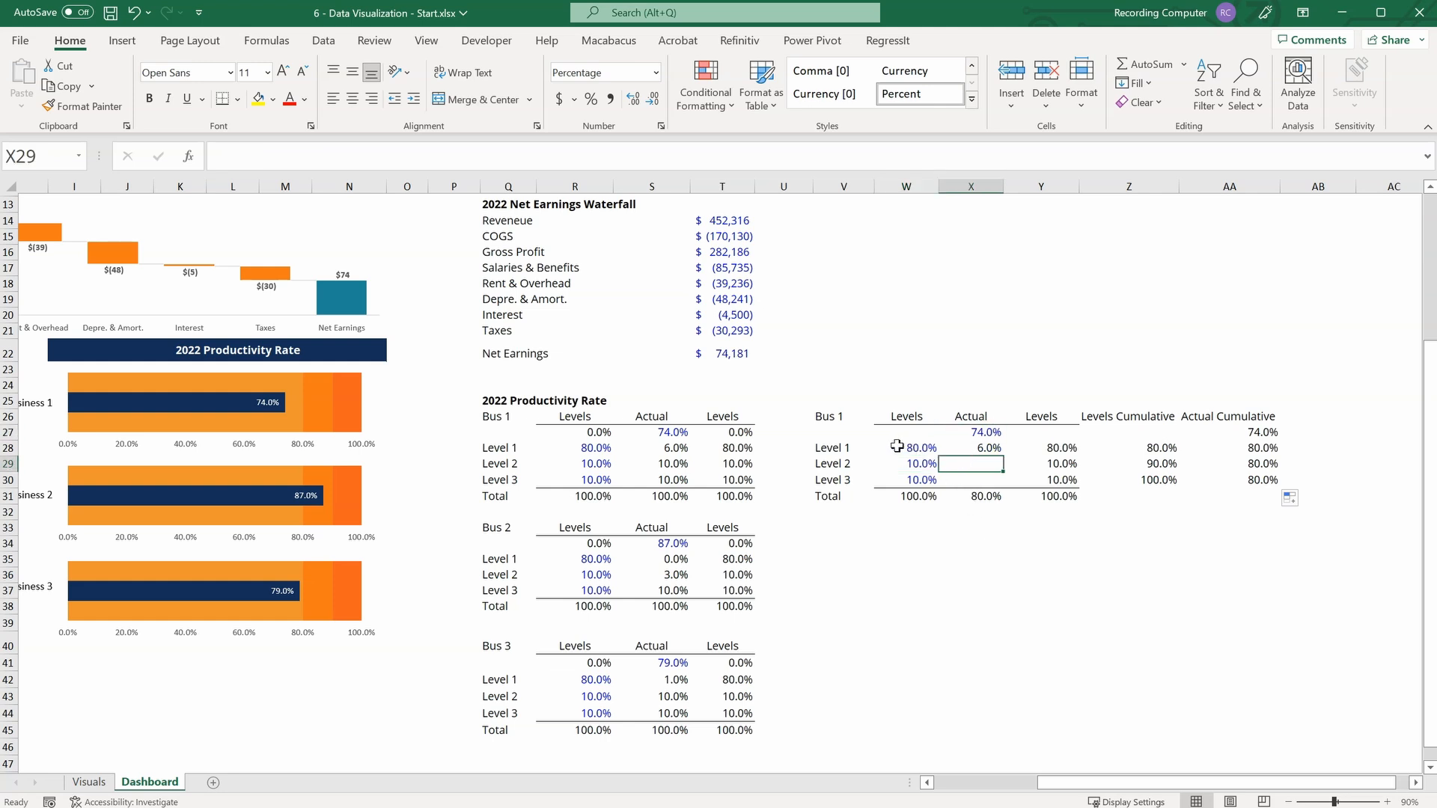
pyautogui.moveTo(914, 443); pyautogui.dragTo(919, 466)
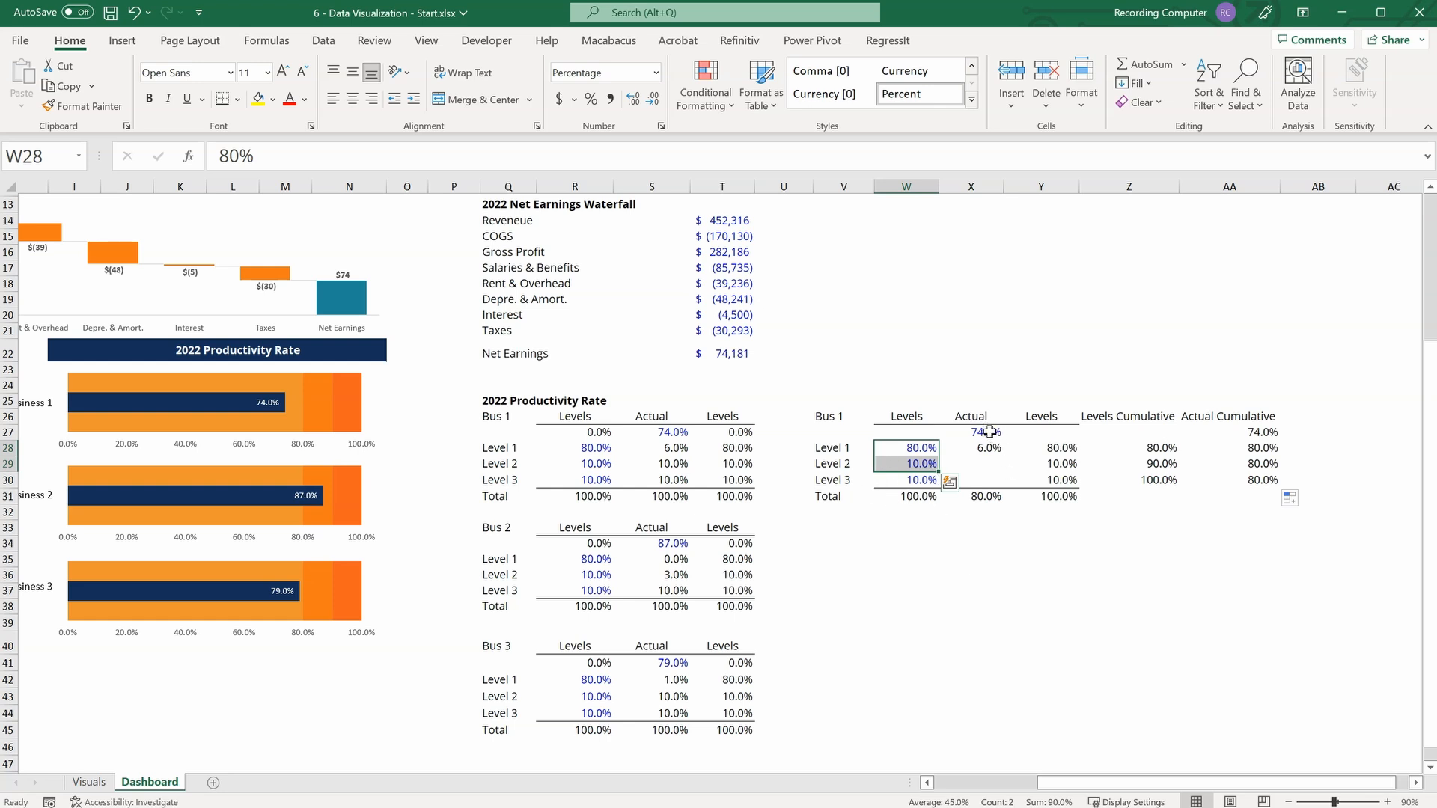
# Calculate the Level 2 Actual value in the copied Bus 1 table by entering =SUM(W28:W29)-SUM(X27:X28) in X29.
pyautogui.click(997, 462)
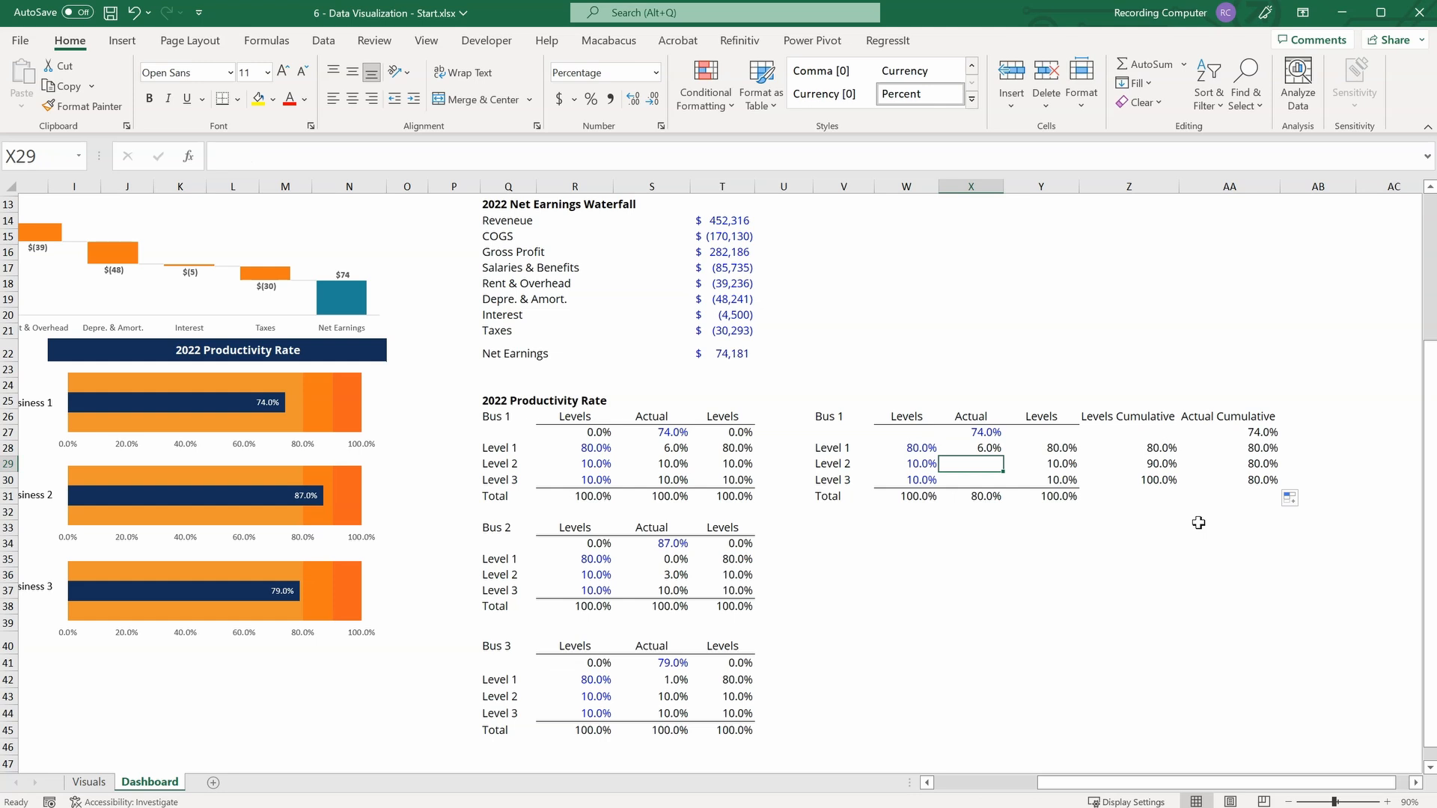
pyautogui.write('=')
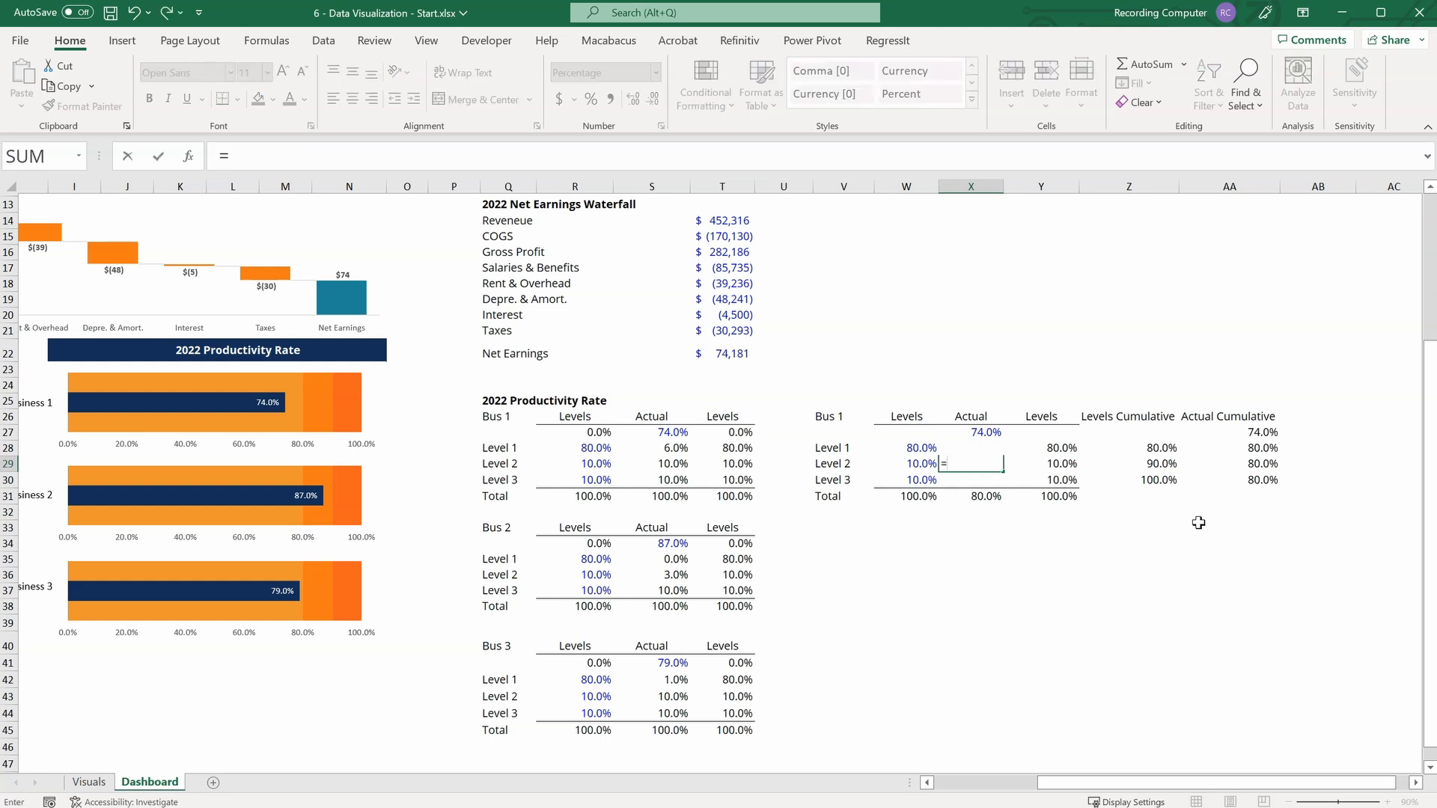
pyautogui.write('sum')
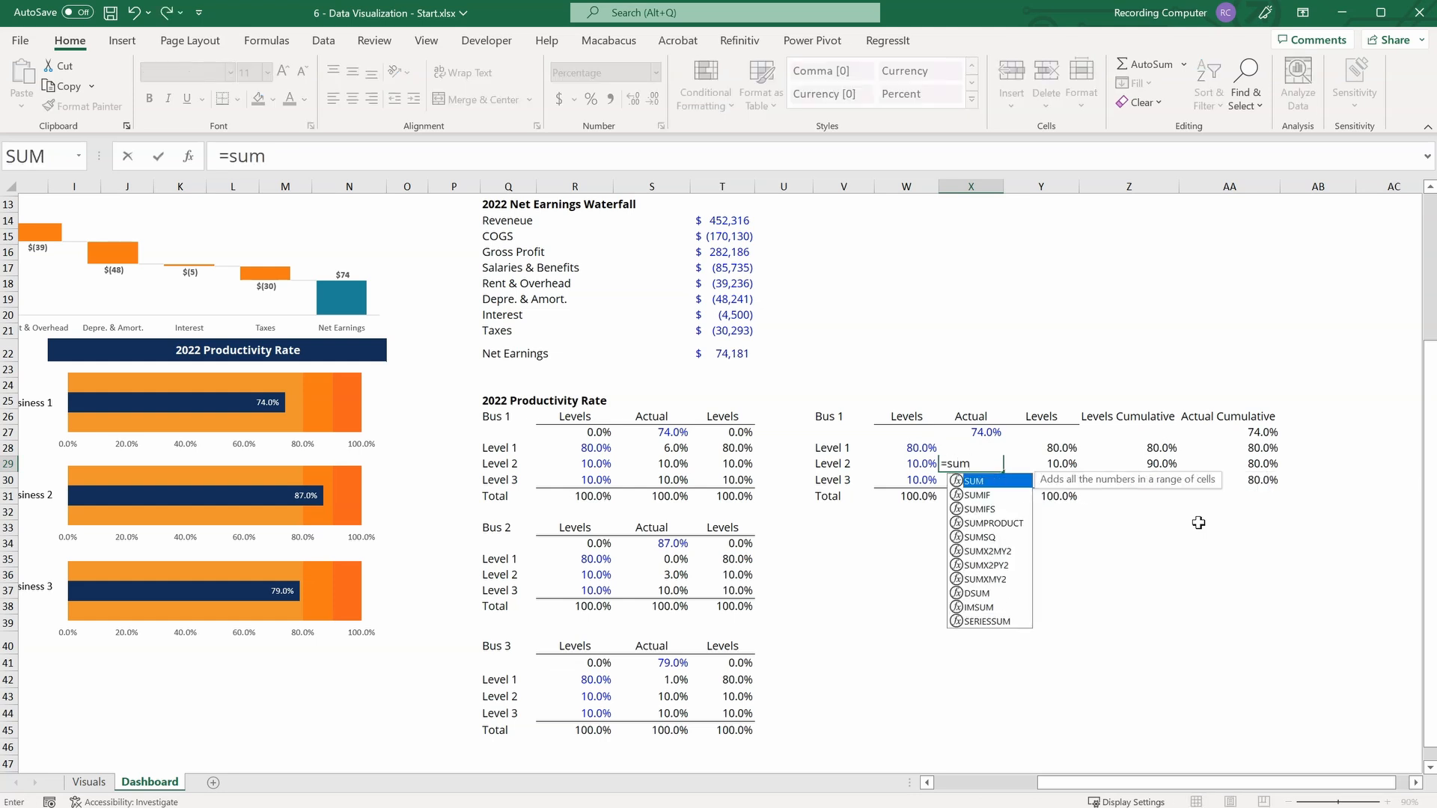
pyautogui.press('Tab')
pyautogui.moveTo(909, 448); pyautogui.dragTo(910, 464)
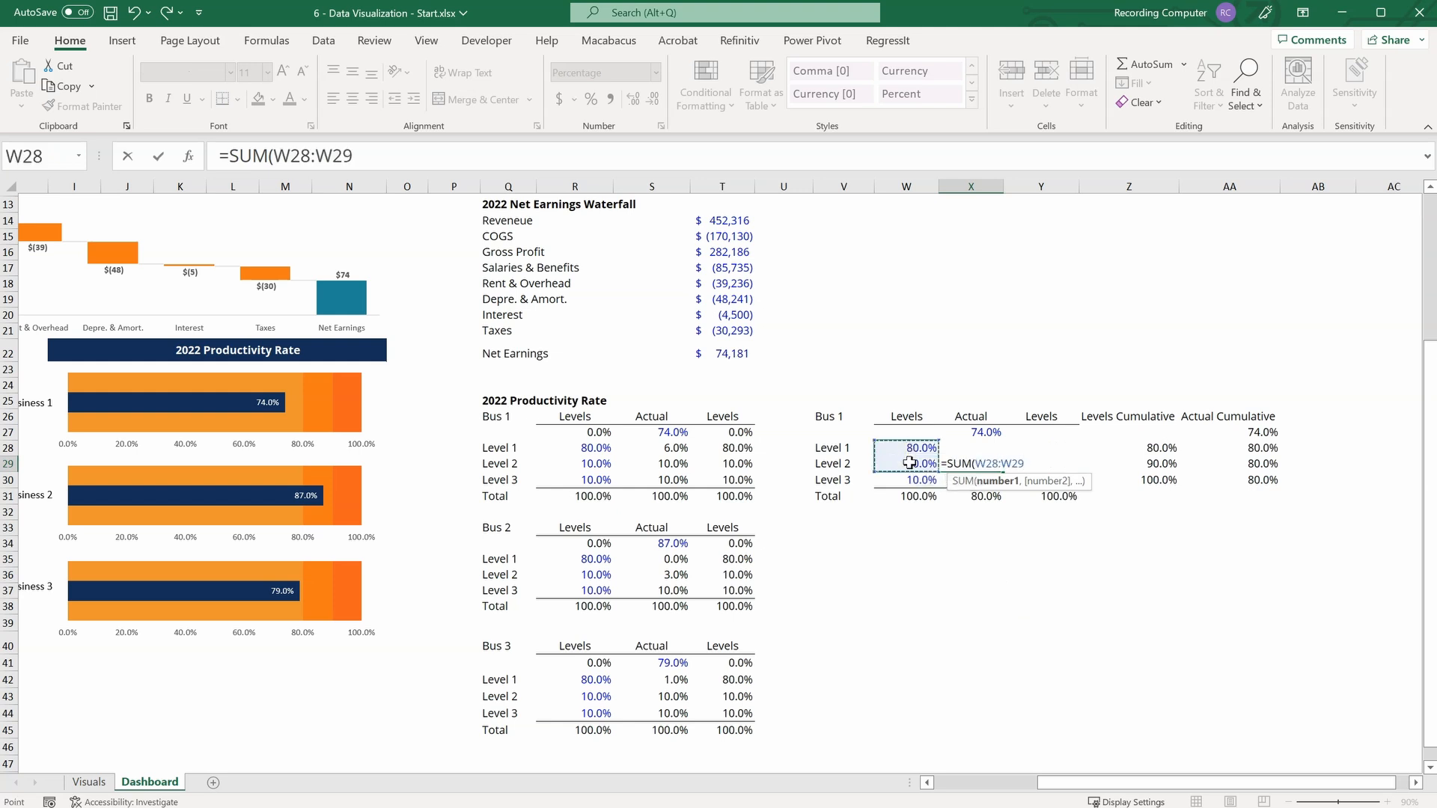
pyautogui.write(')-su')
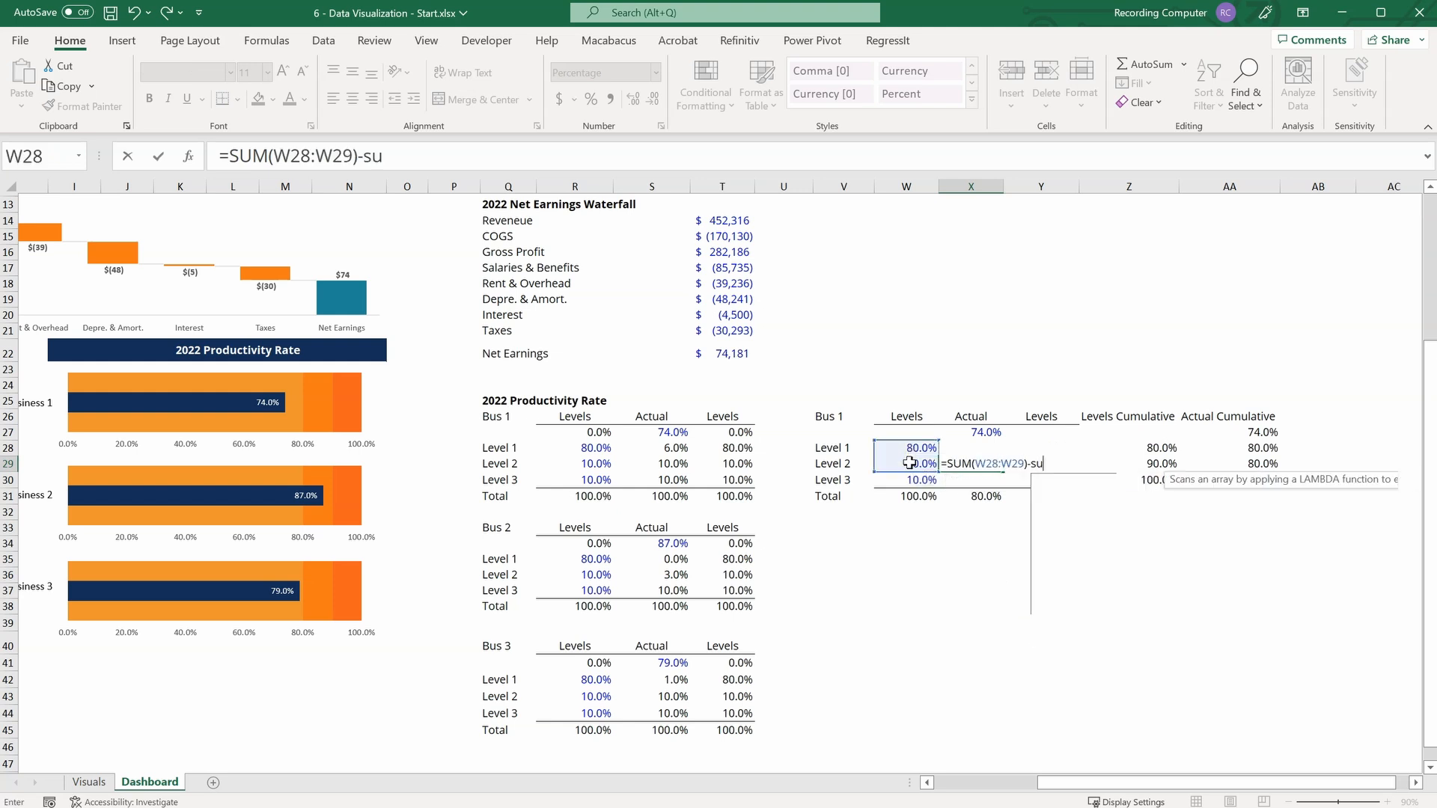
pyautogui.press('Tab')
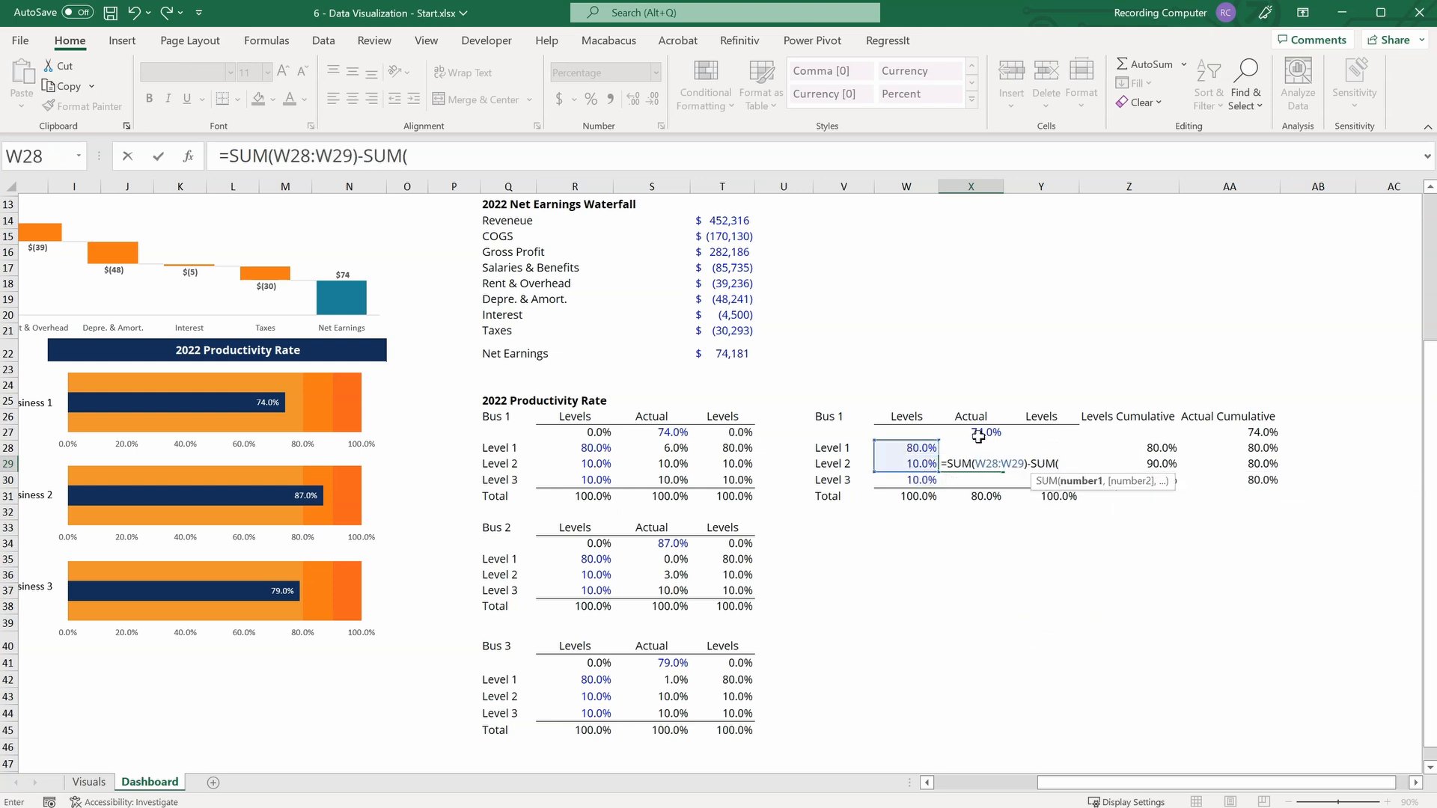
pyautogui.moveTo(981, 433); pyautogui.dragTo(994, 451)
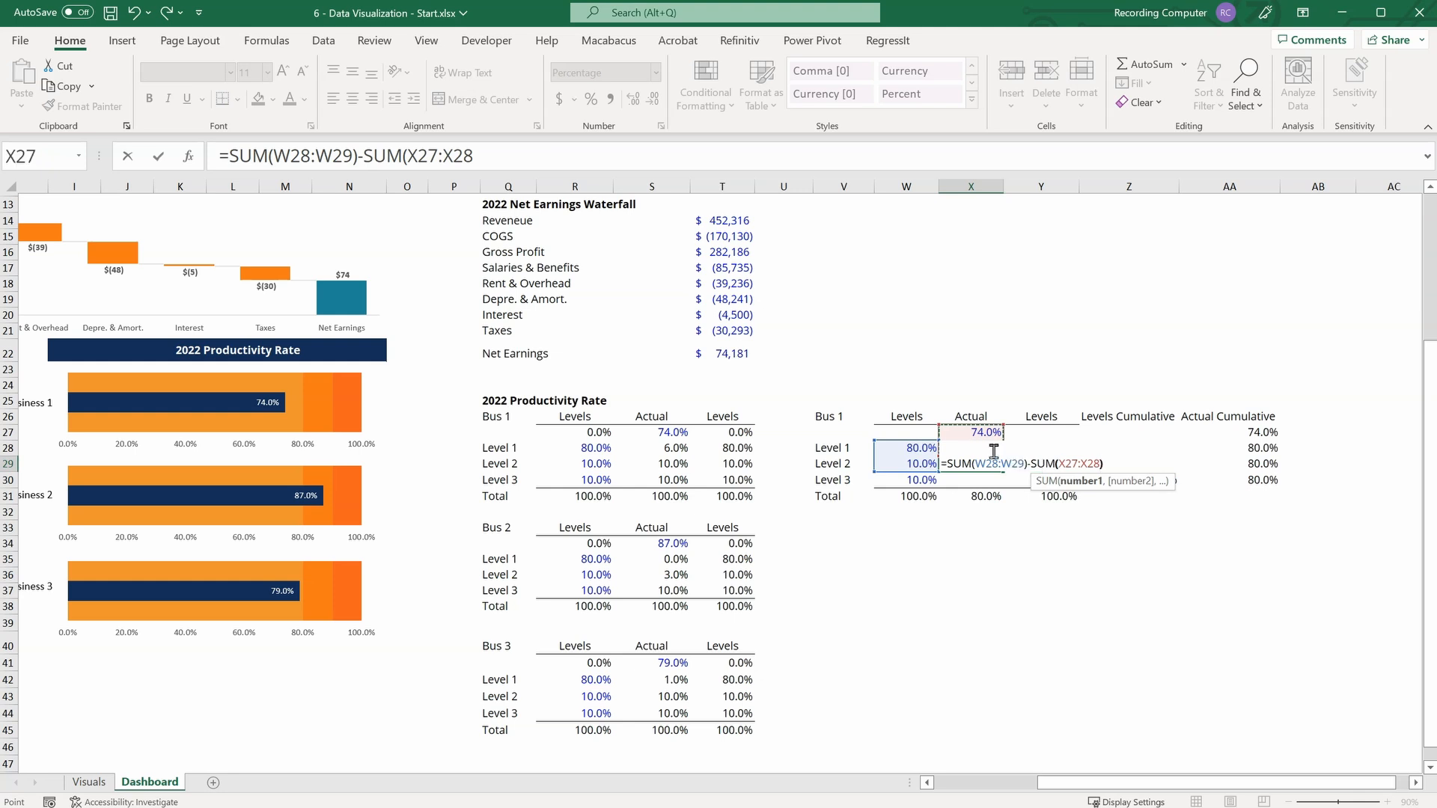
pyautogui.write(')')
pyautogui.press('Return')
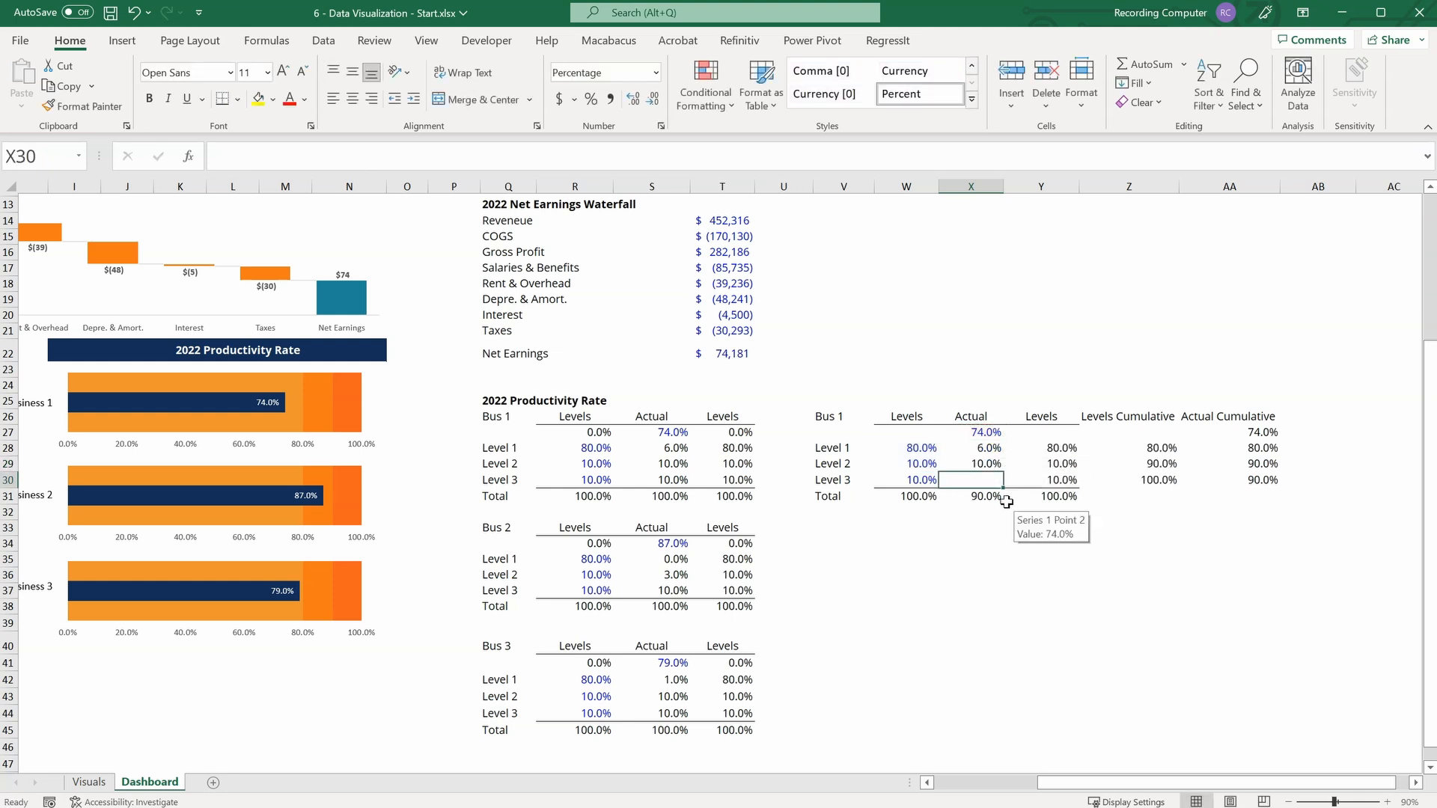
# Floor the Level 2 Actual formula in X29 at zero, making it =MAX(SUM(W28:W29)-SUM(X27:X28),0).
pyautogui.click(970, 461)
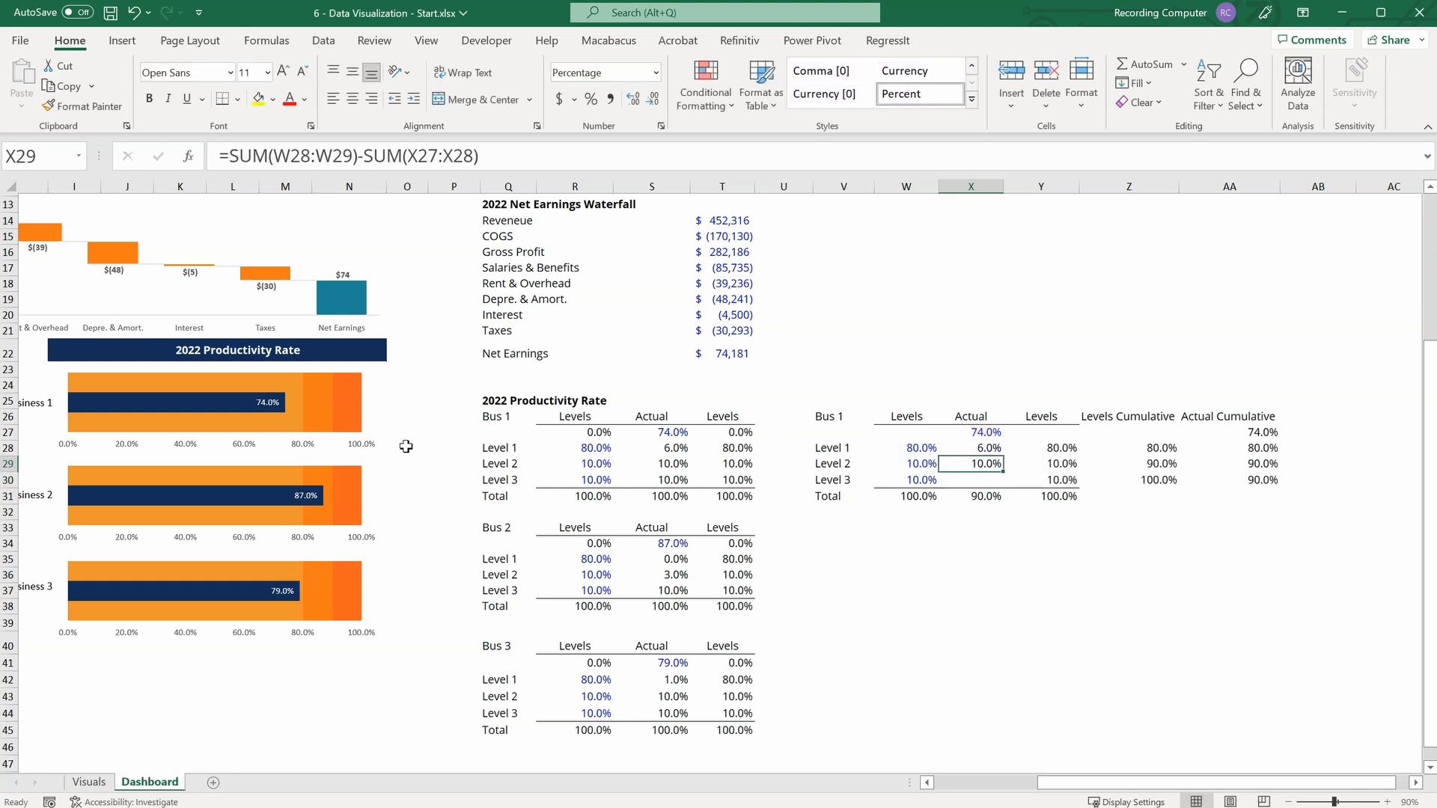
pyautogui.click(227, 156)
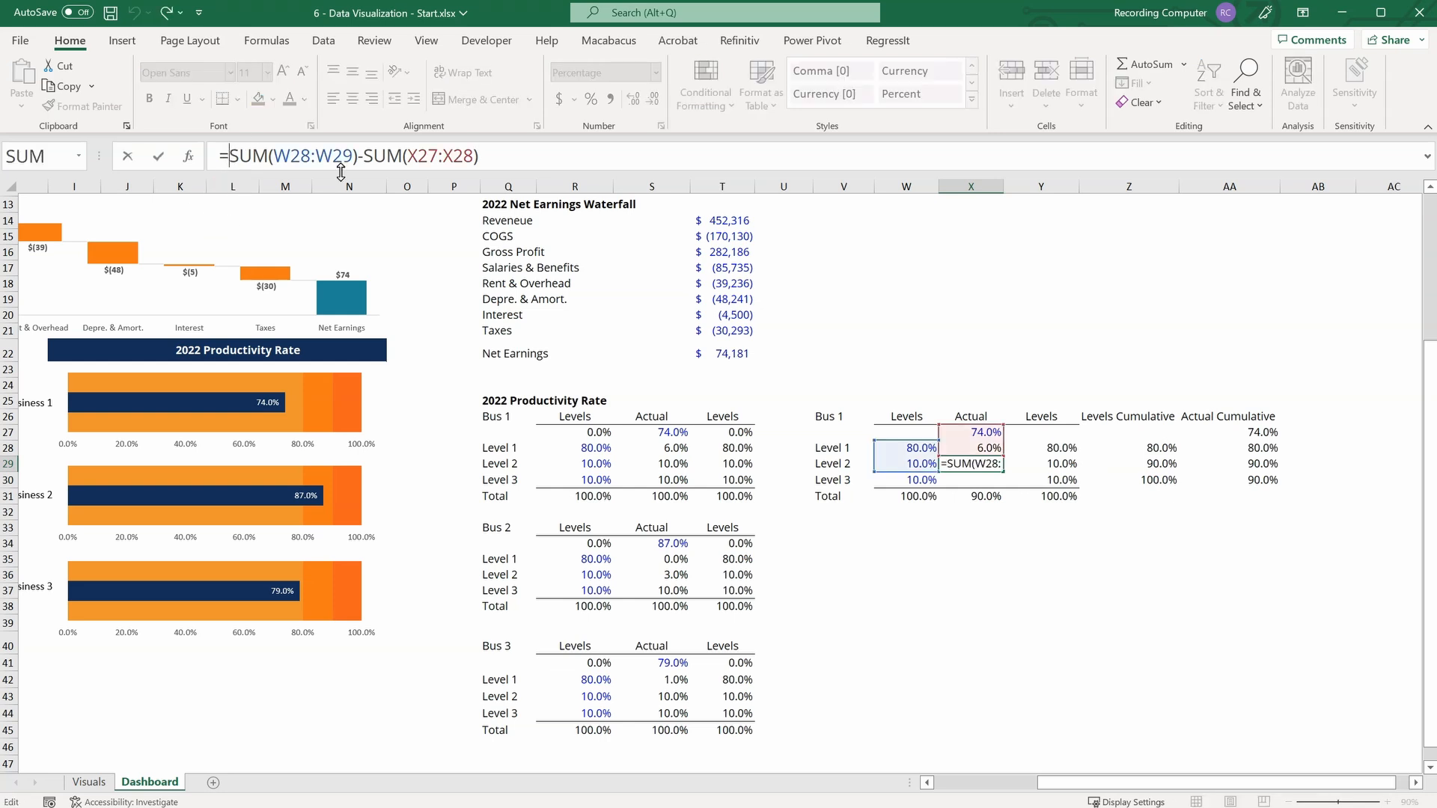
pyautogui.write('MAX(')
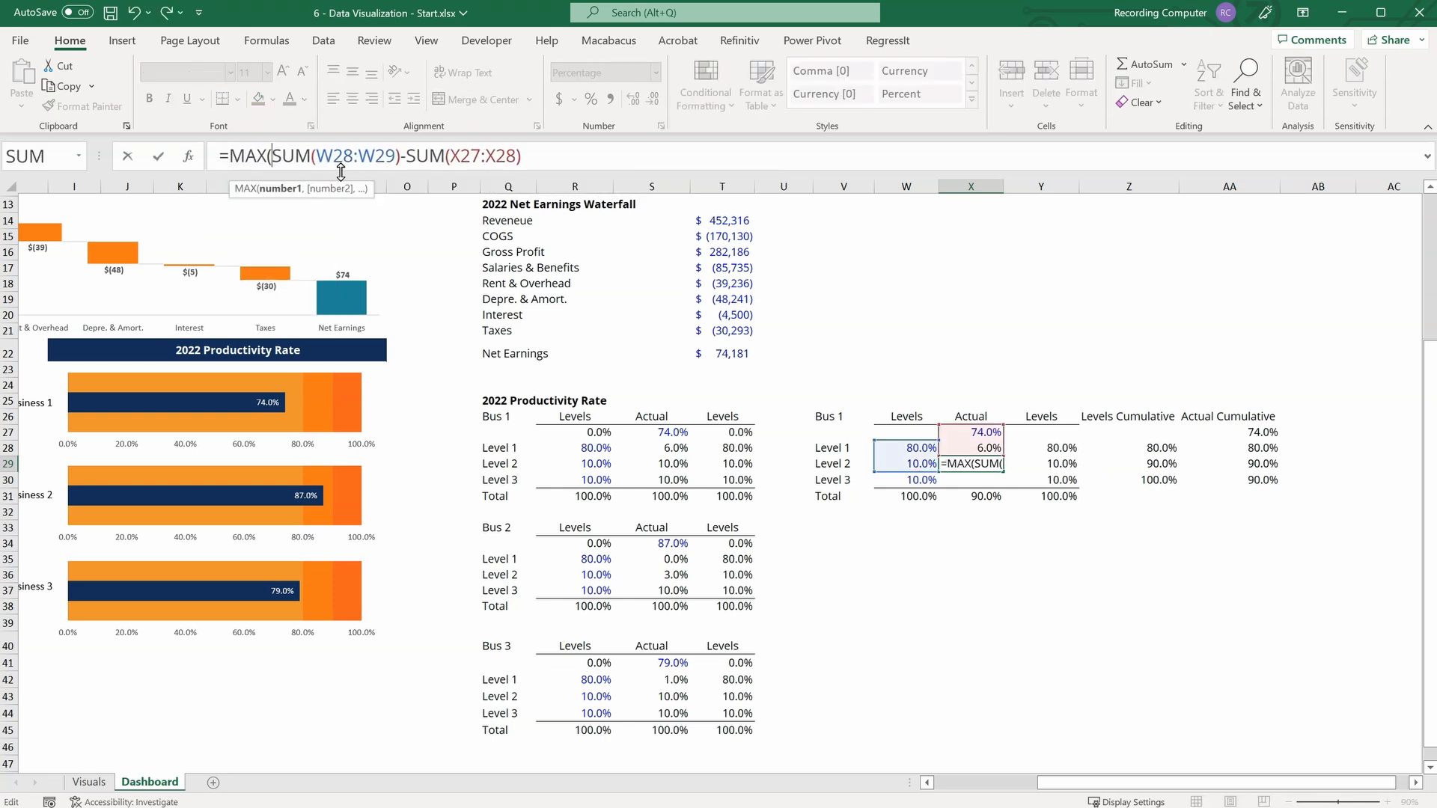
pyautogui.click(545, 153)
pyautogui.write(',0)')
pyautogui.press('Return')
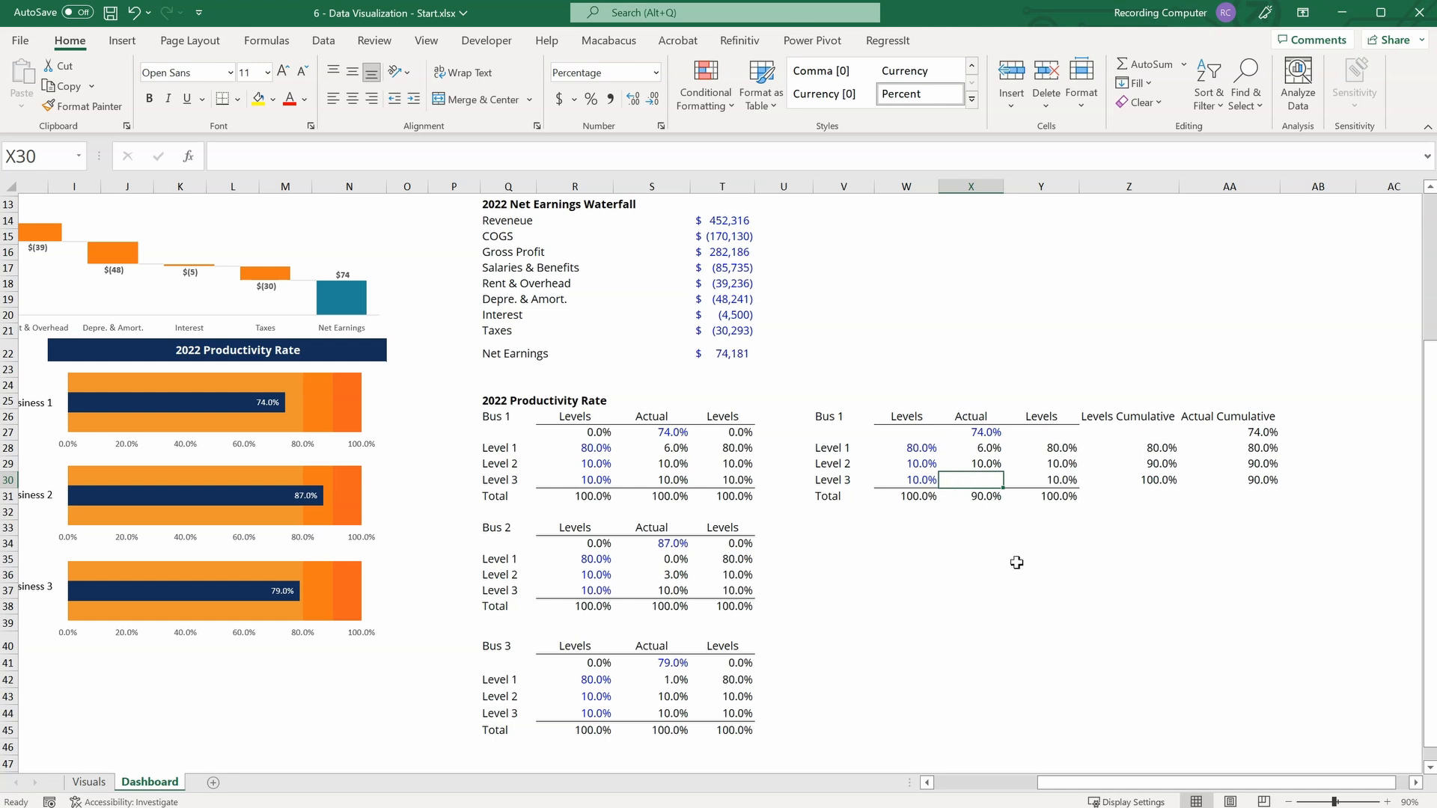
# Calculate the Level 3 Actual value by entering =SUM(W28:W30)-SUM(X27:X29) in X30.
pyautogui.write('=sum')
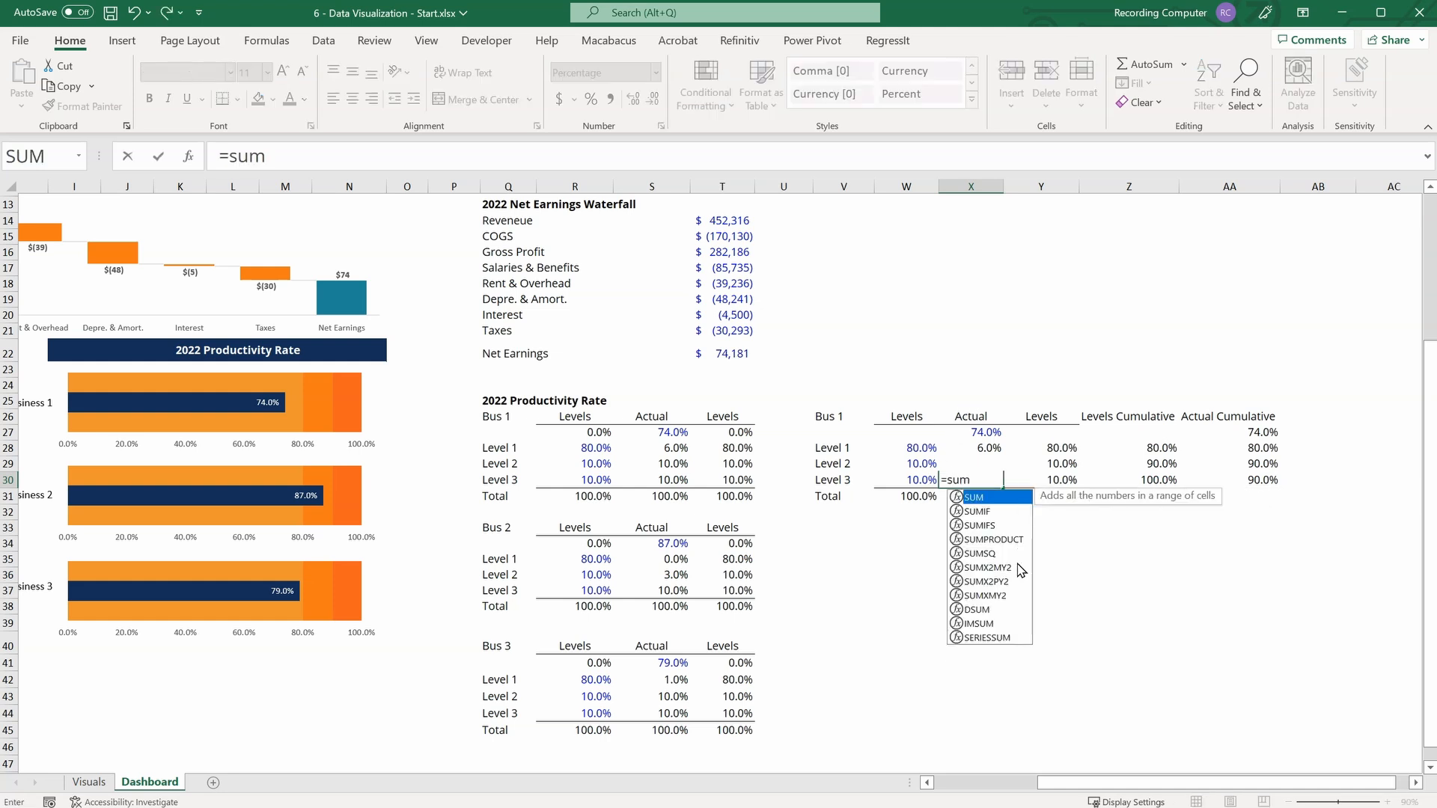
pyautogui.press('Tab')
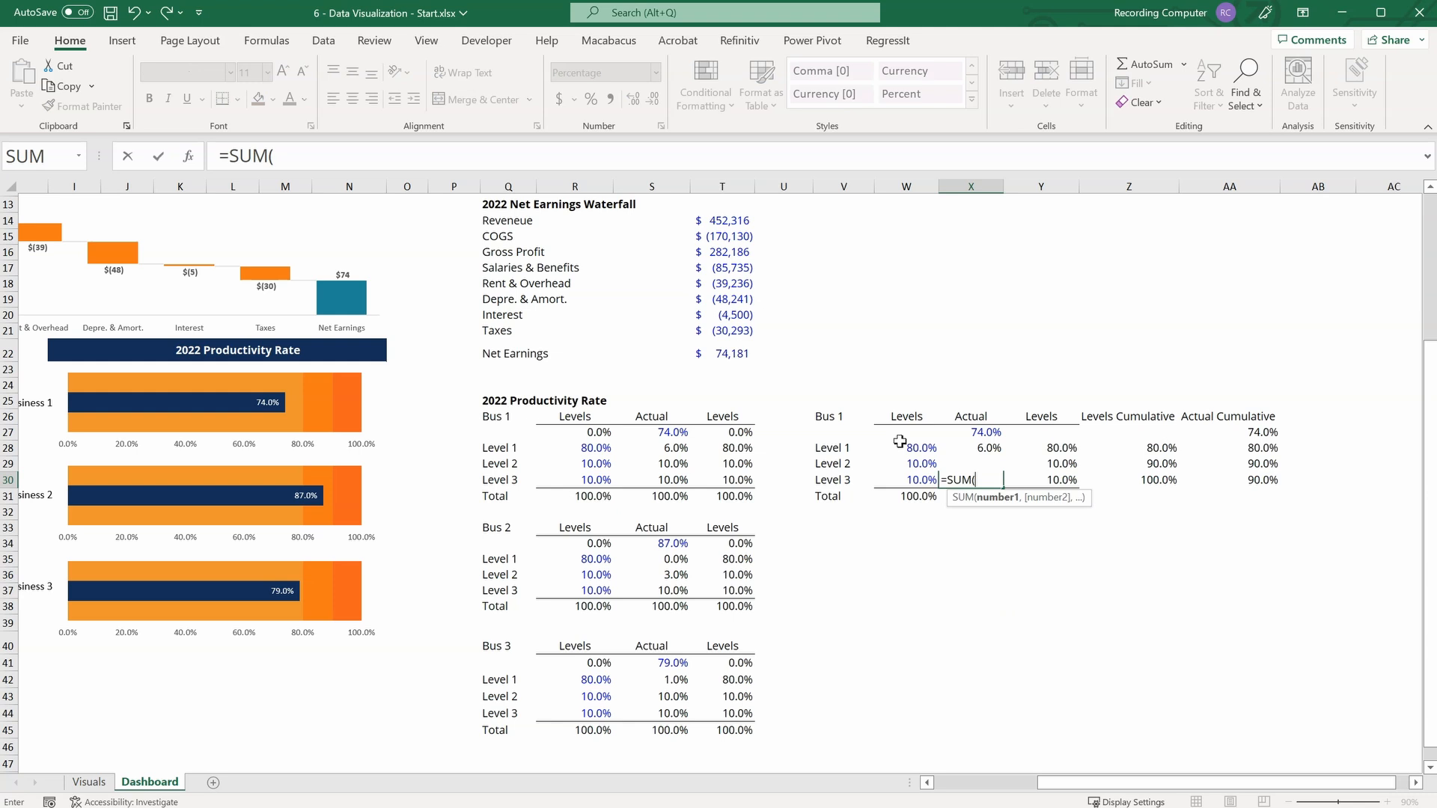
pyautogui.moveTo(891, 445); pyautogui.dragTo(902, 479)
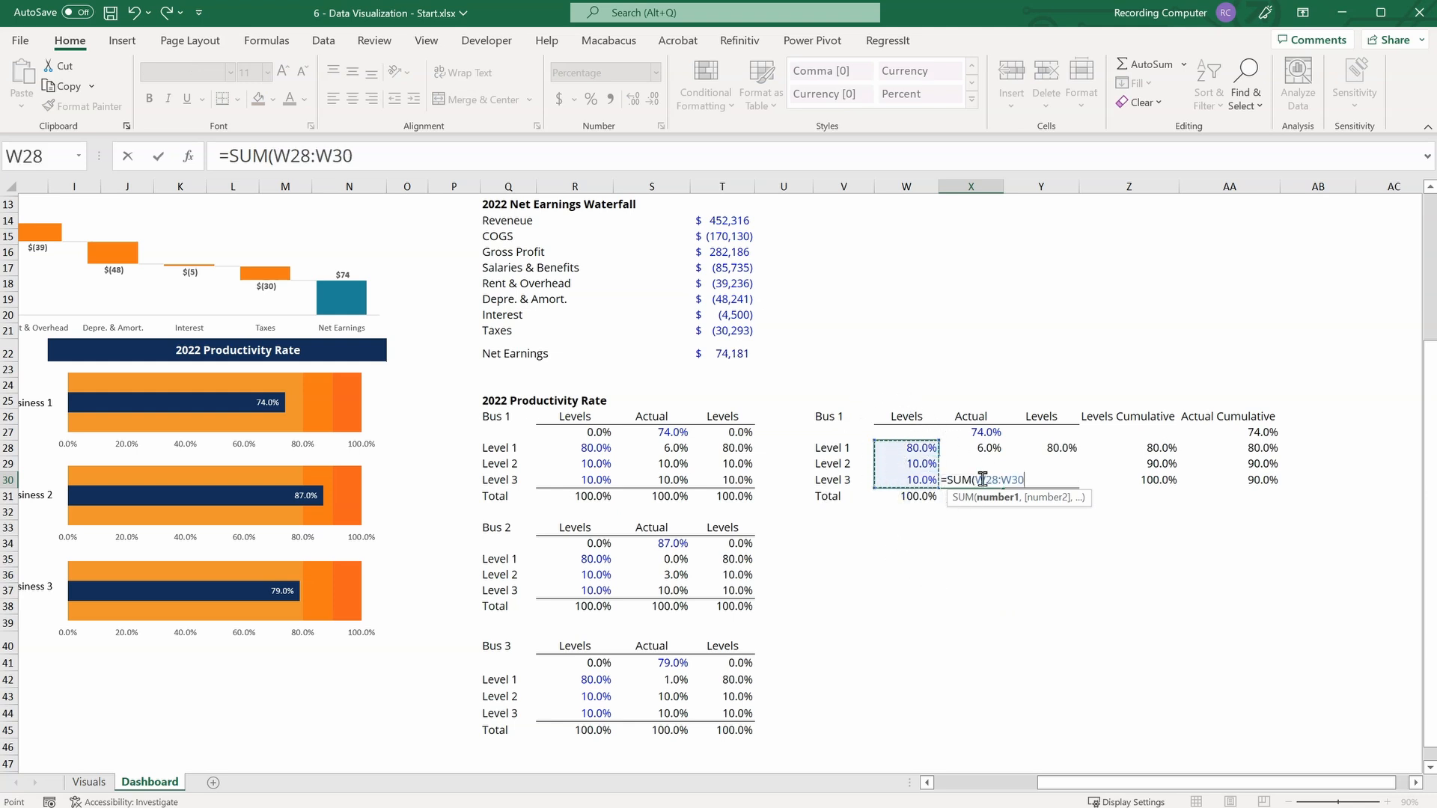
pyautogui.write(')-')
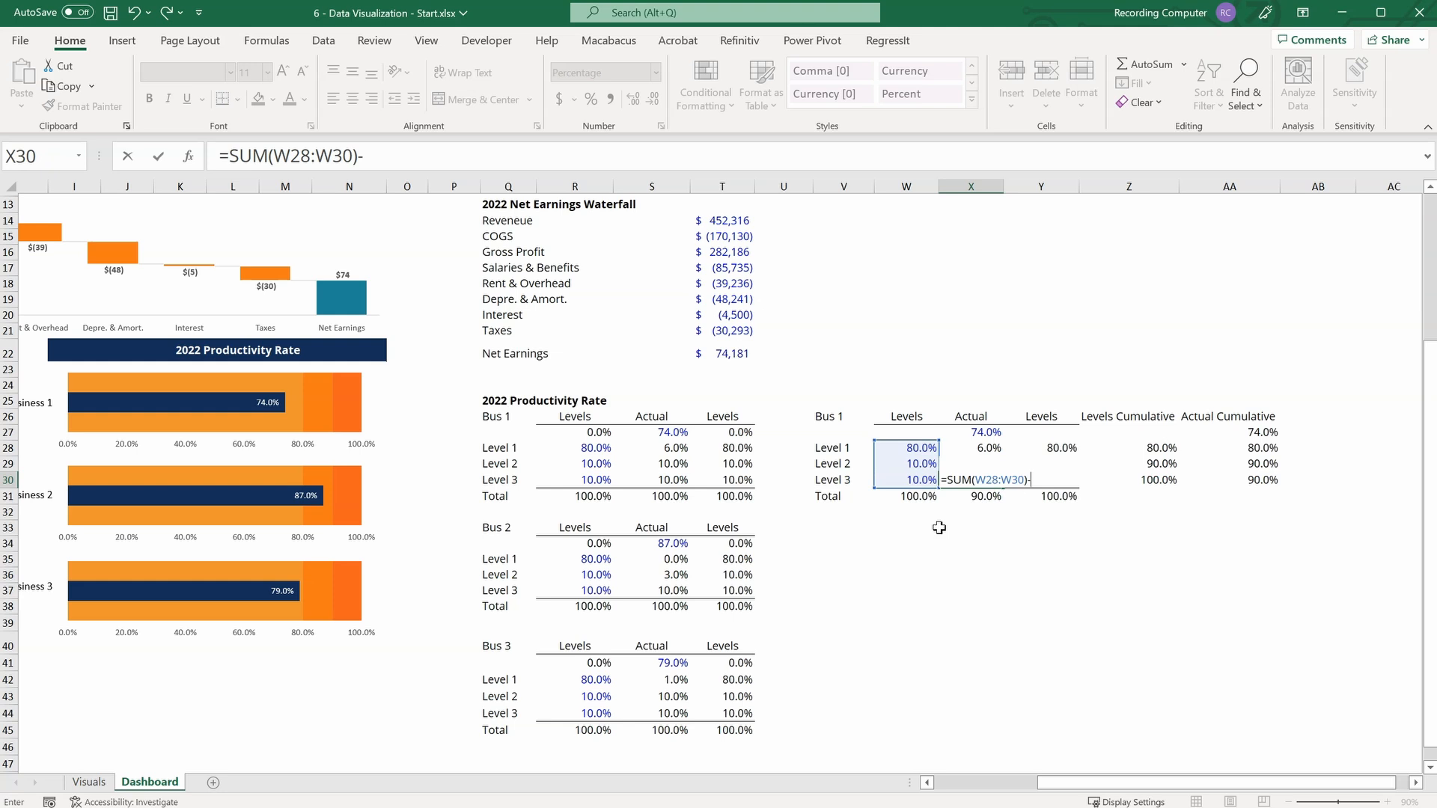
pyautogui.write('sum')
pyautogui.press('Tab')
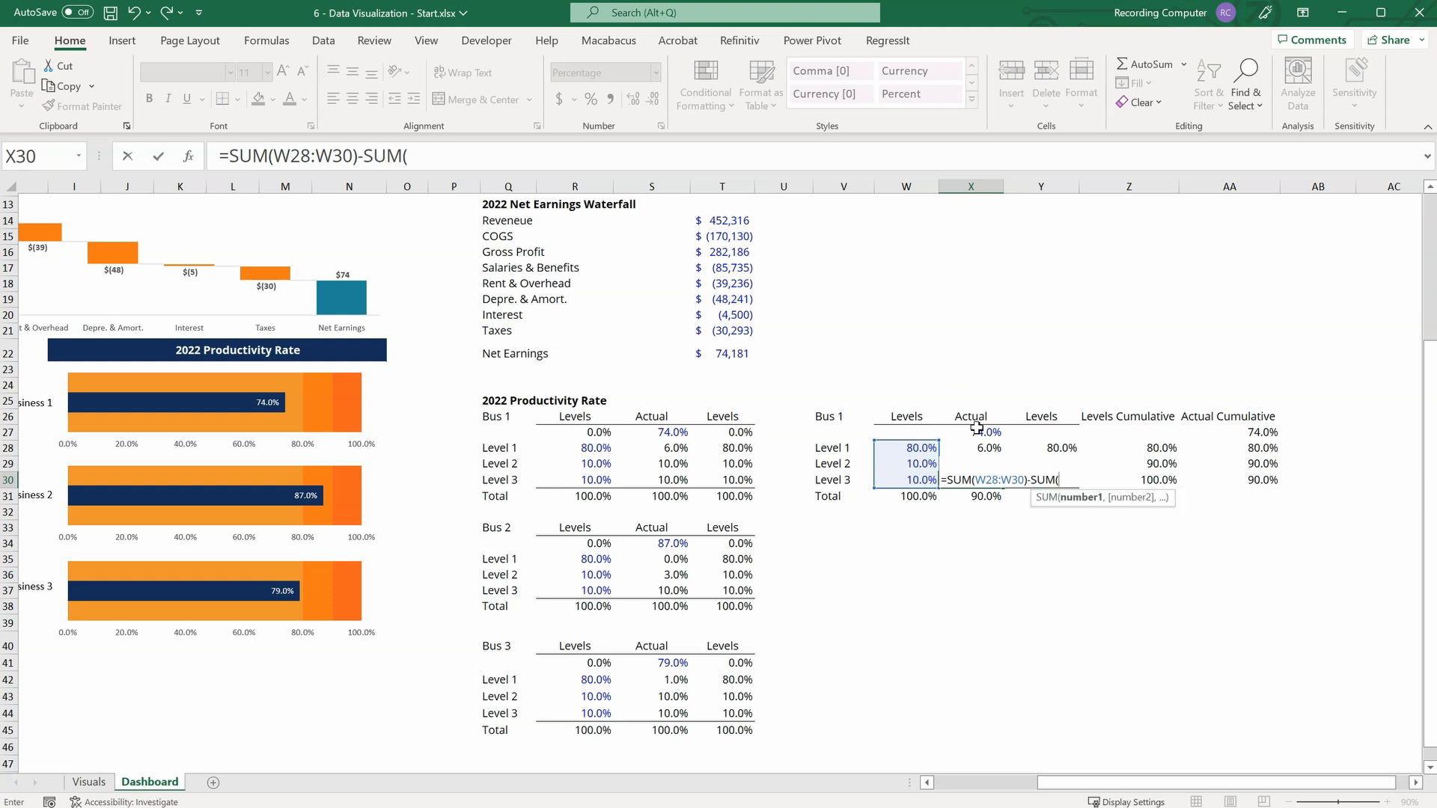
pyautogui.moveTo(977, 427); pyautogui.dragTo(982, 469)
pyautogui.press('Return')
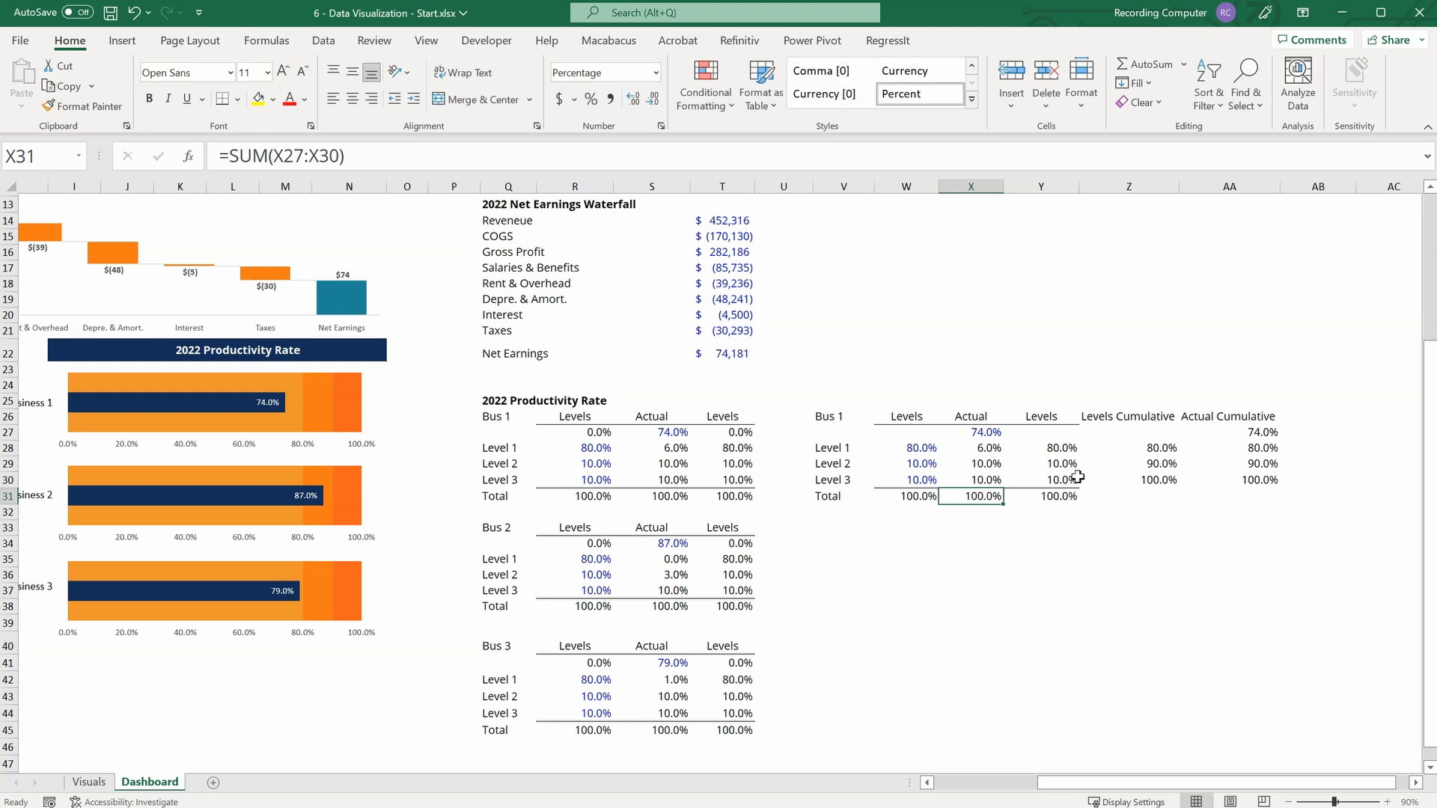
# Floor the Level 3 Actual formula in X30 at zero, making it =MAX(SUM(W28:W30)-SUM(X27:X29),0).
pyautogui.click(973, 477)
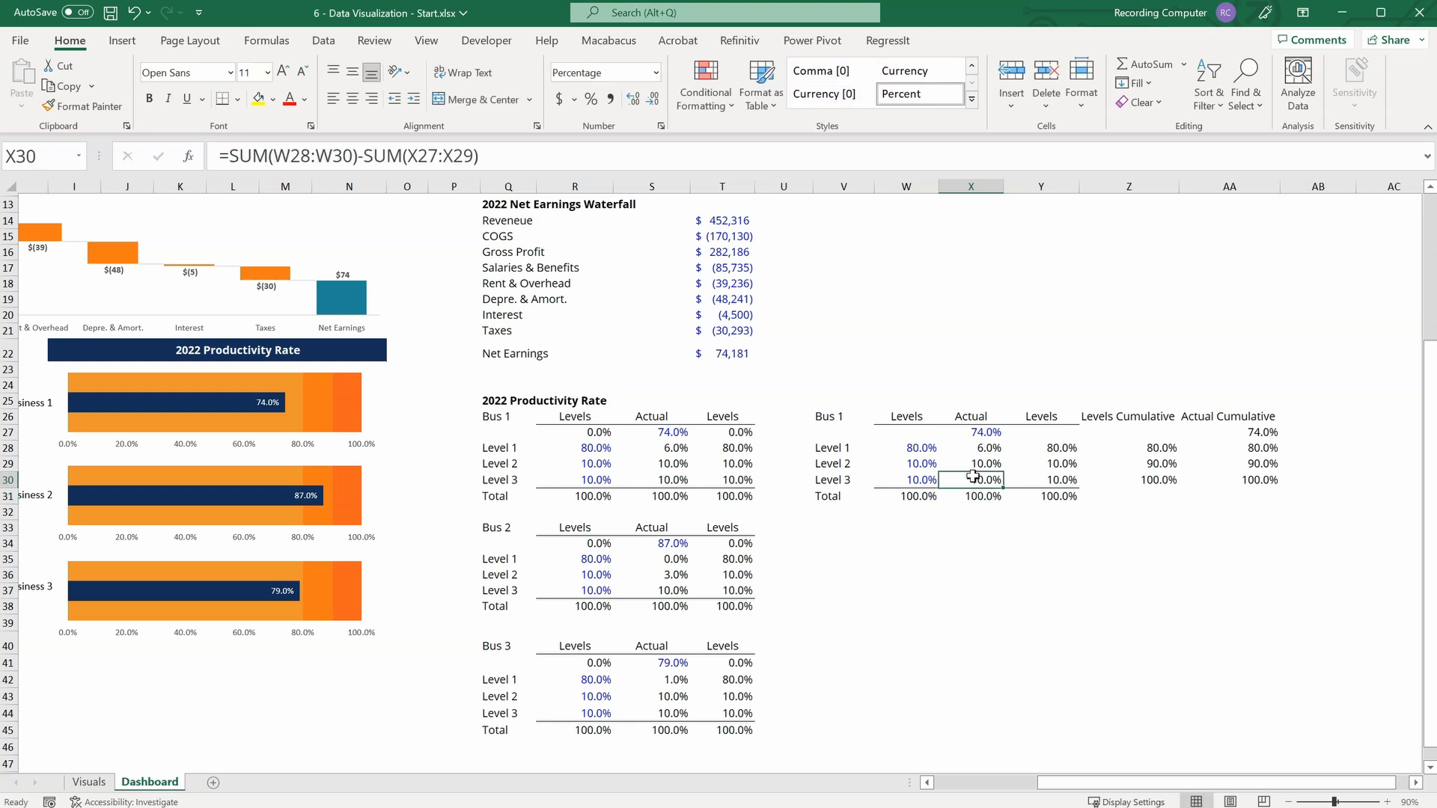
pyautogui.click(226, 156)
pyautogui.write('MAX(')
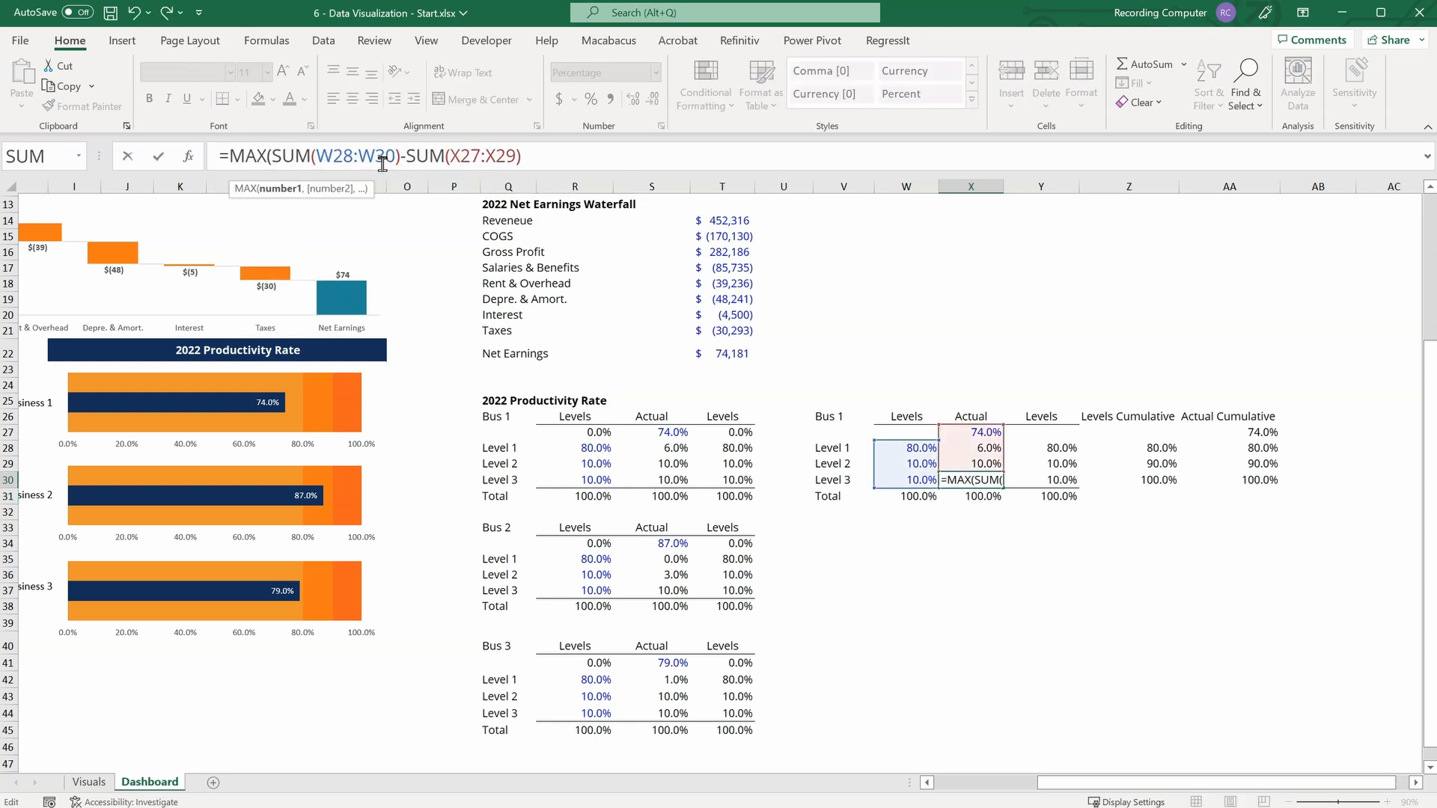
pyautogui.click(551, 155)
pyautogui.write(',0)')
pyautogui.press('Return')
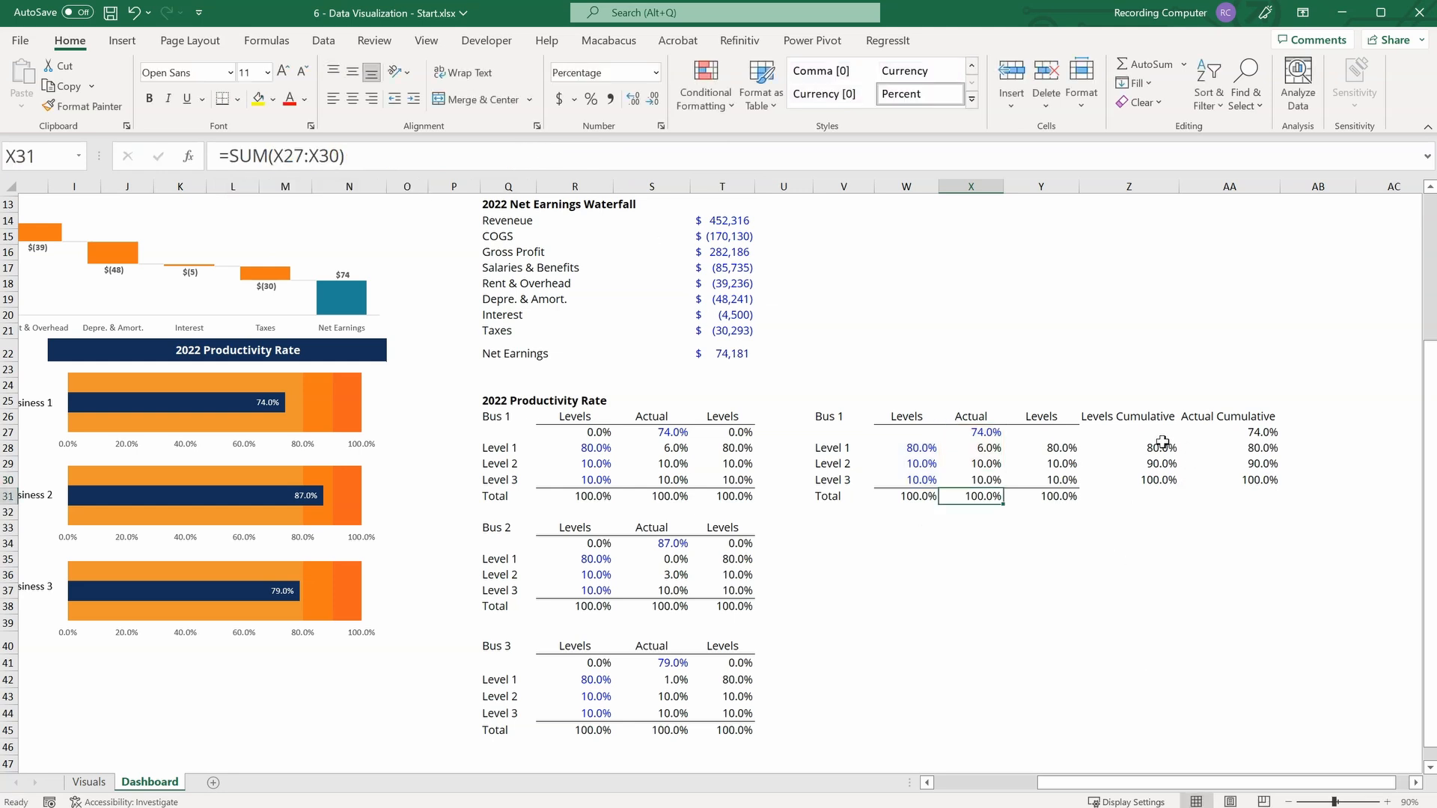
# Compare the Levels Cumulative and Actual Cumulative columns level by level, and review the Actual formulas in the copied Bus 1 table.
pyautogui.moveTo(1163, 442); pyautogui.dragTo(1166, 465)
pyautogui.moveTo(1265, 435); pyautogui.dragTo(1272, 482)
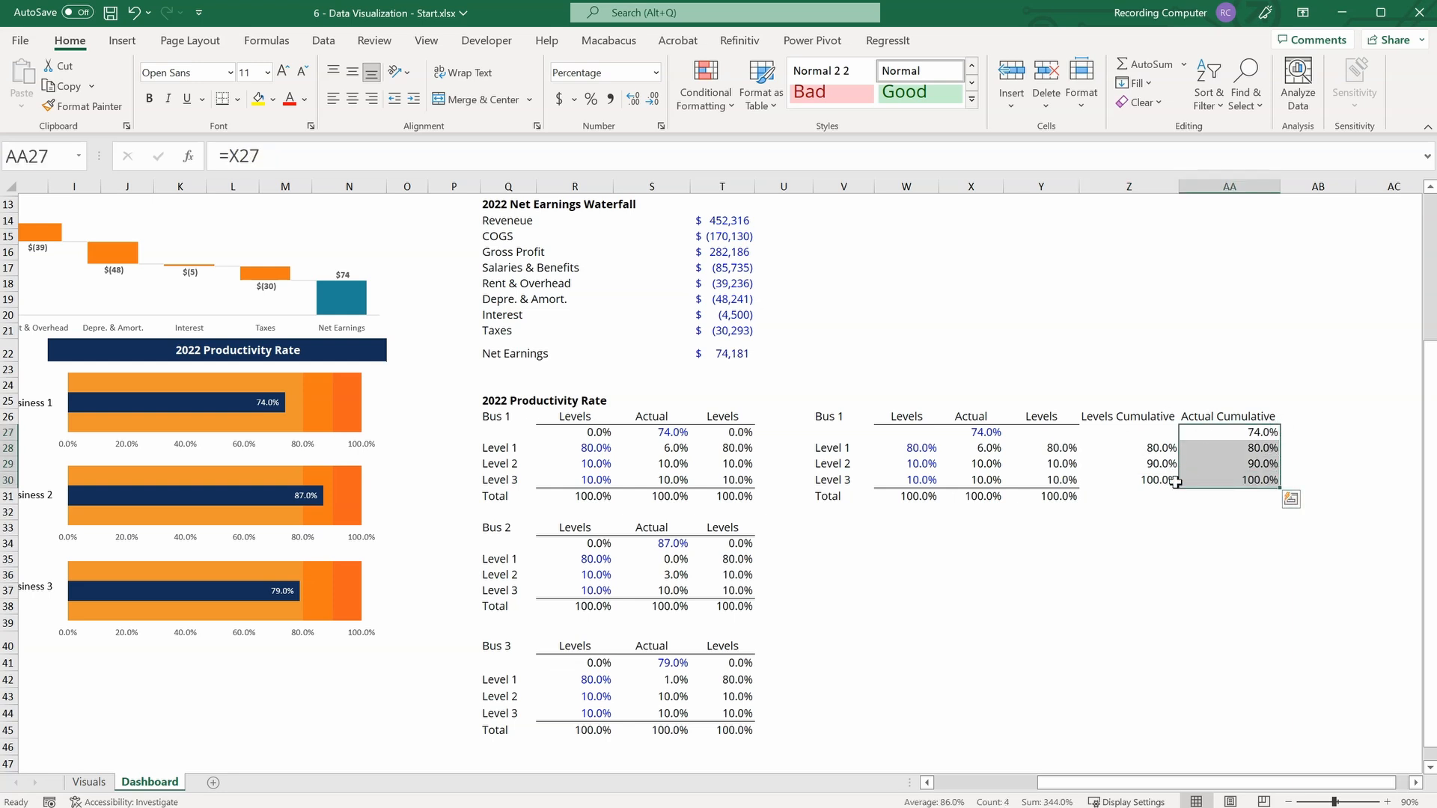
pyautogui.click(1157, 446)
pyautogui.click(1268, 432)
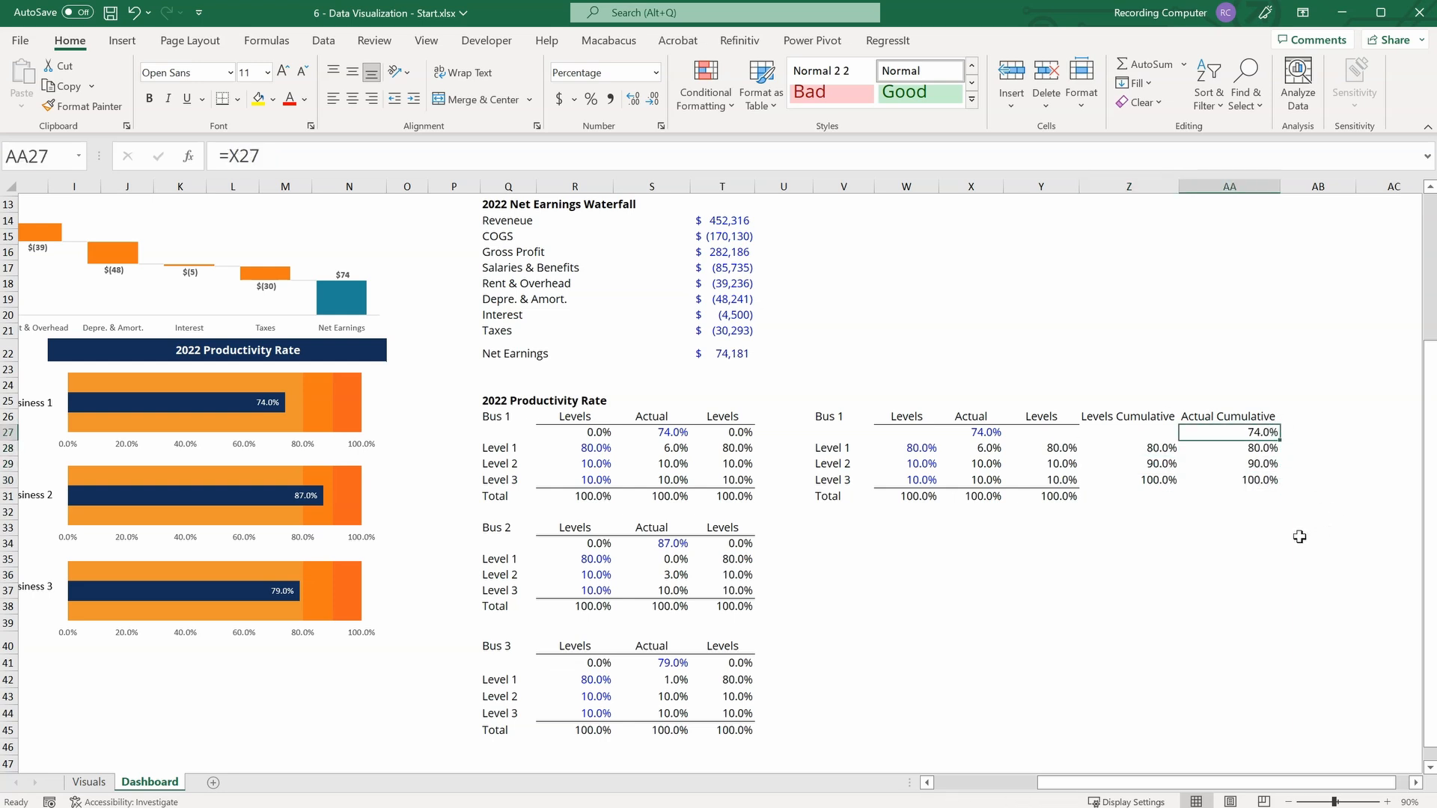
pyautogui.click(1162, 469)
pyautogui.click(1258, 446)
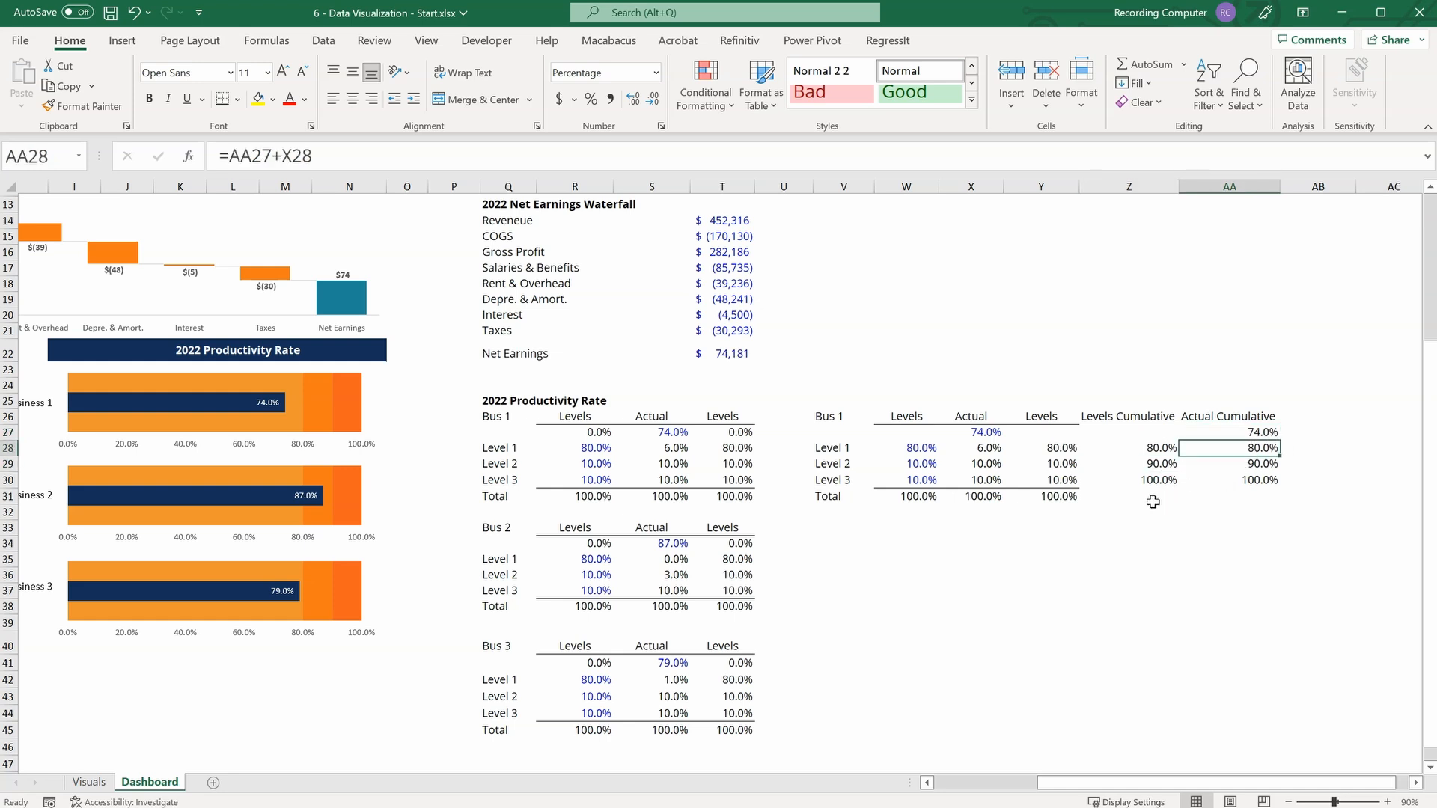
pyautogui.click(1164, 480)
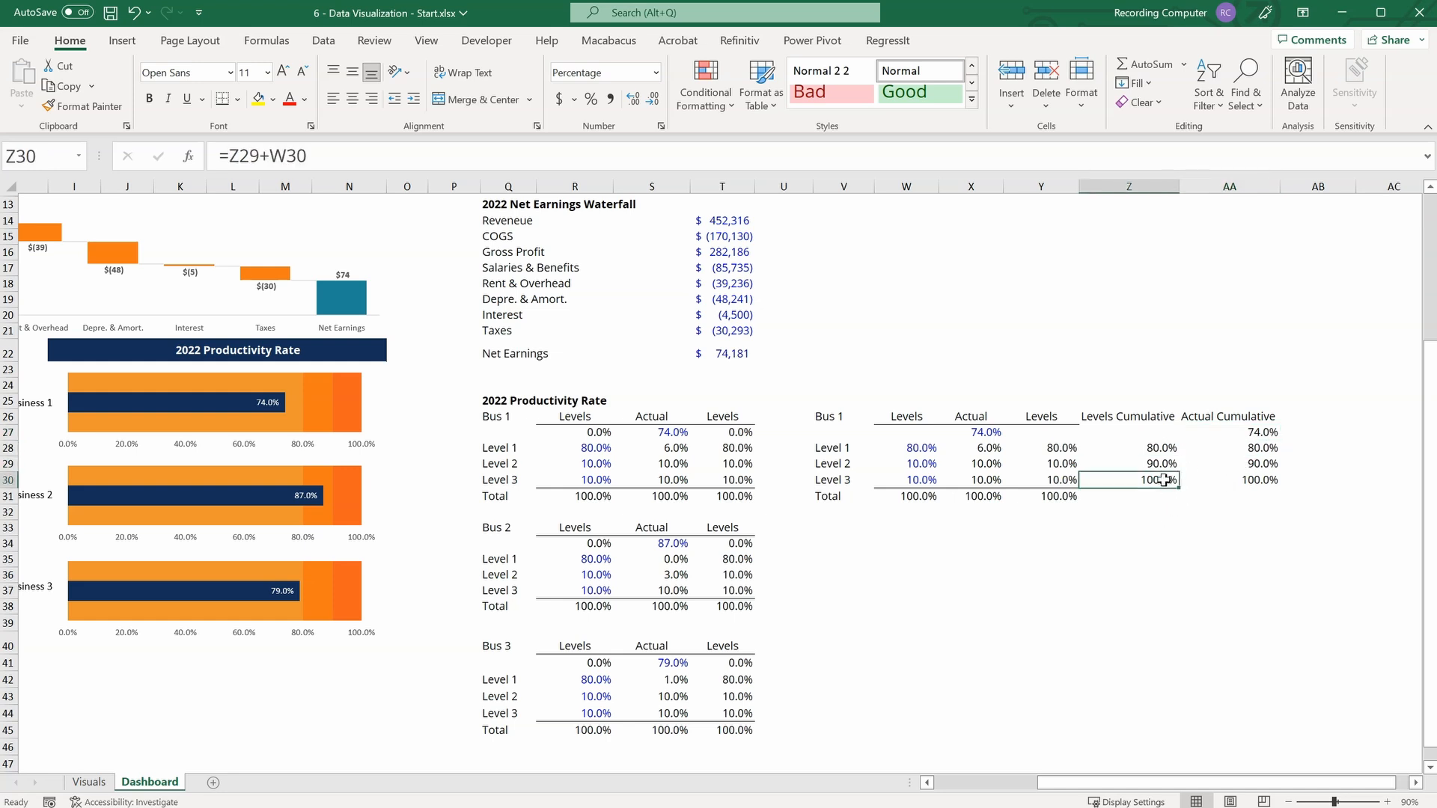
pyautogui.click(1258, 466)
pyautogui.click(996, 434)
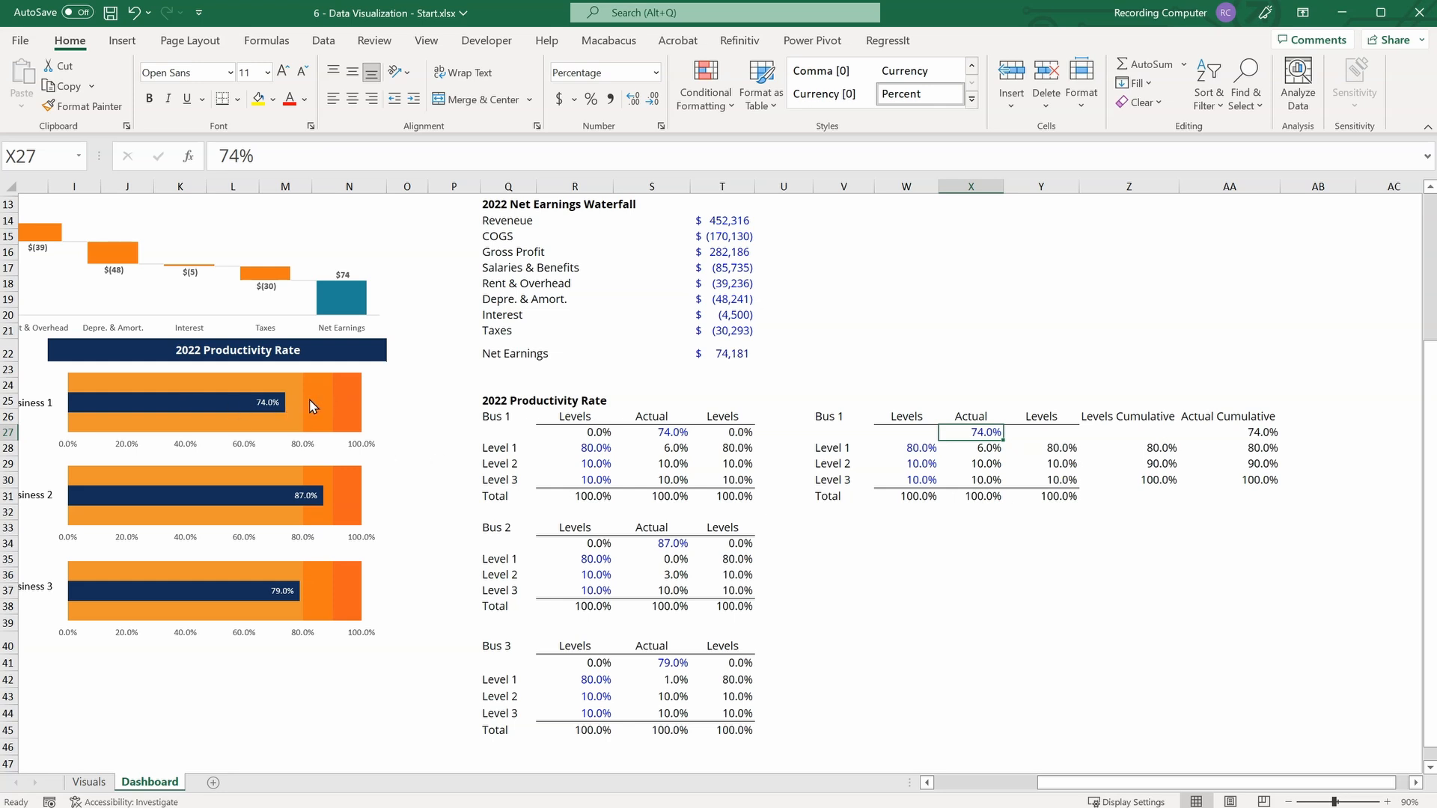
pyautogui.moveTo(333, 398)
pyautogui.click(989, 466)
pyautogui.click(994, 481)
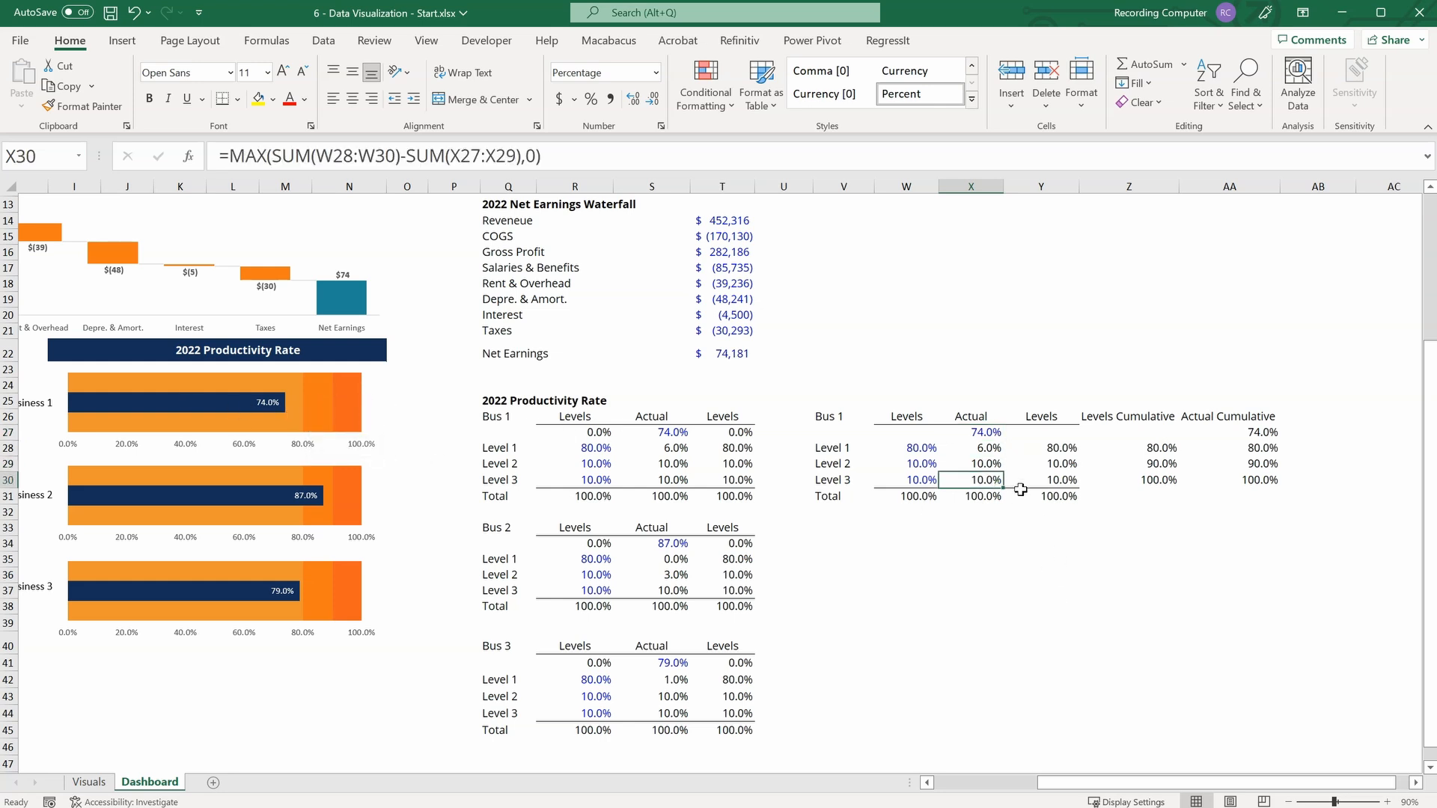
# Test the copied Bus 1 formulas by setting the actual rate in X27 to 88%.
pyautogui.click(984, 428)
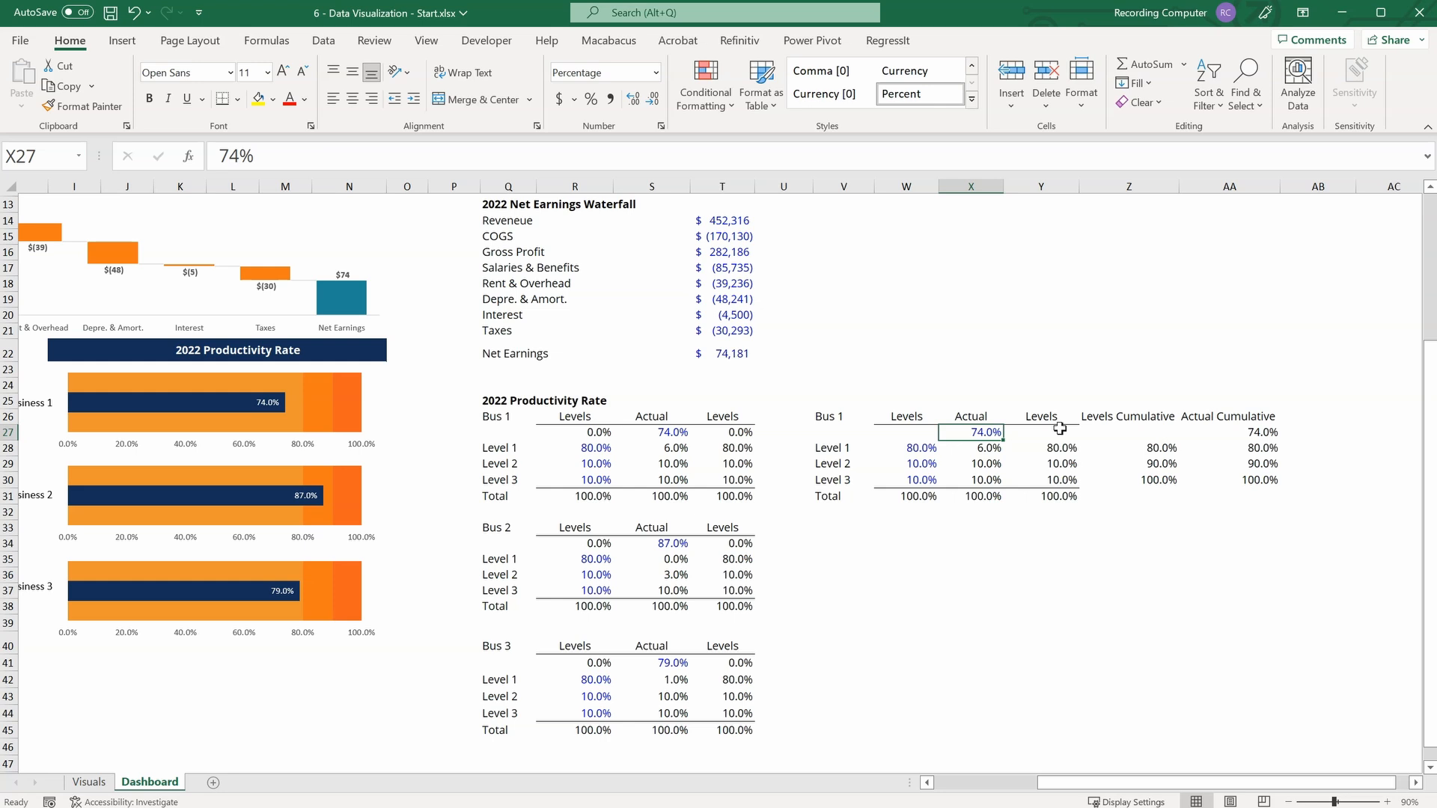
pyautogui.write('88')
pyautogui.press('Return')
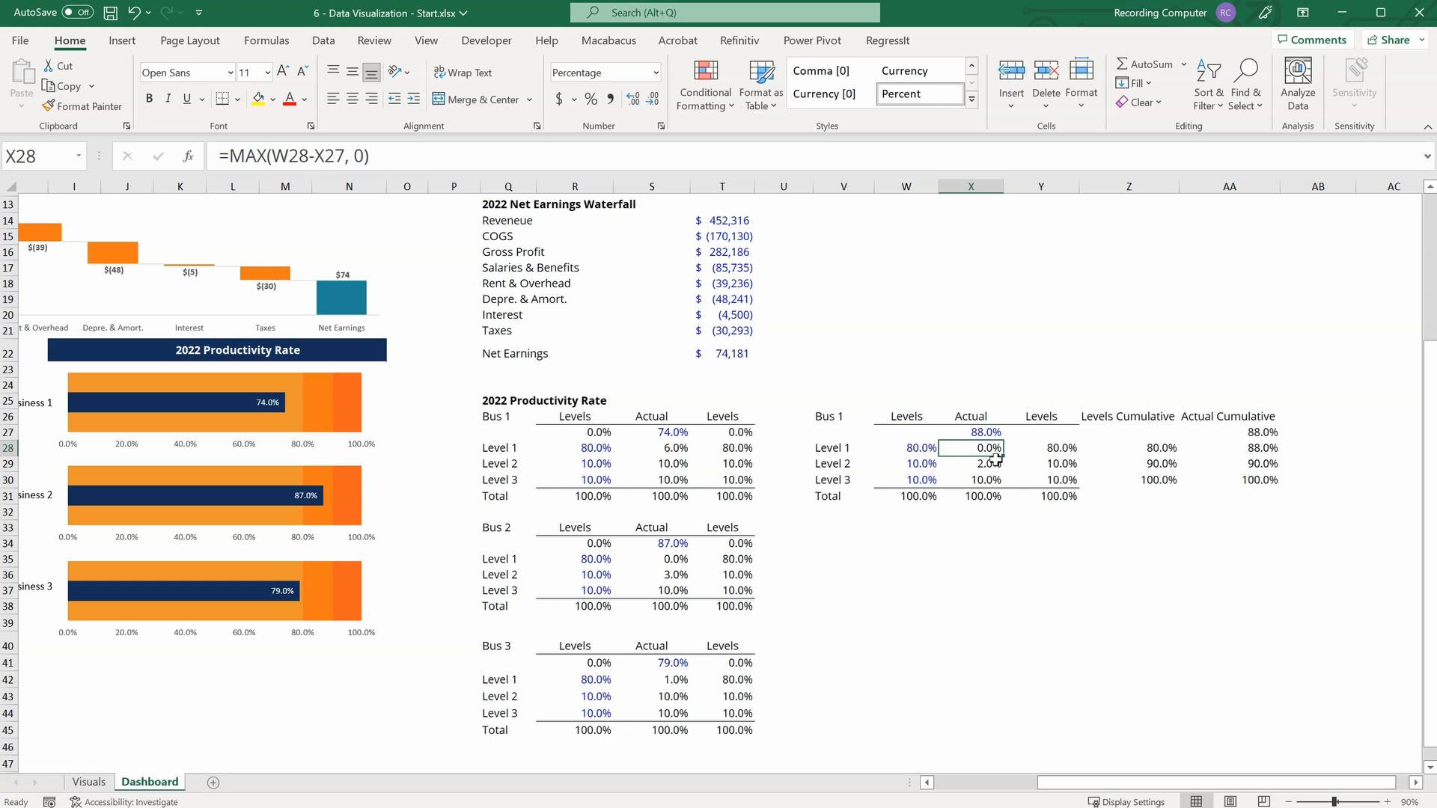
pyautogui.click(985, 433)
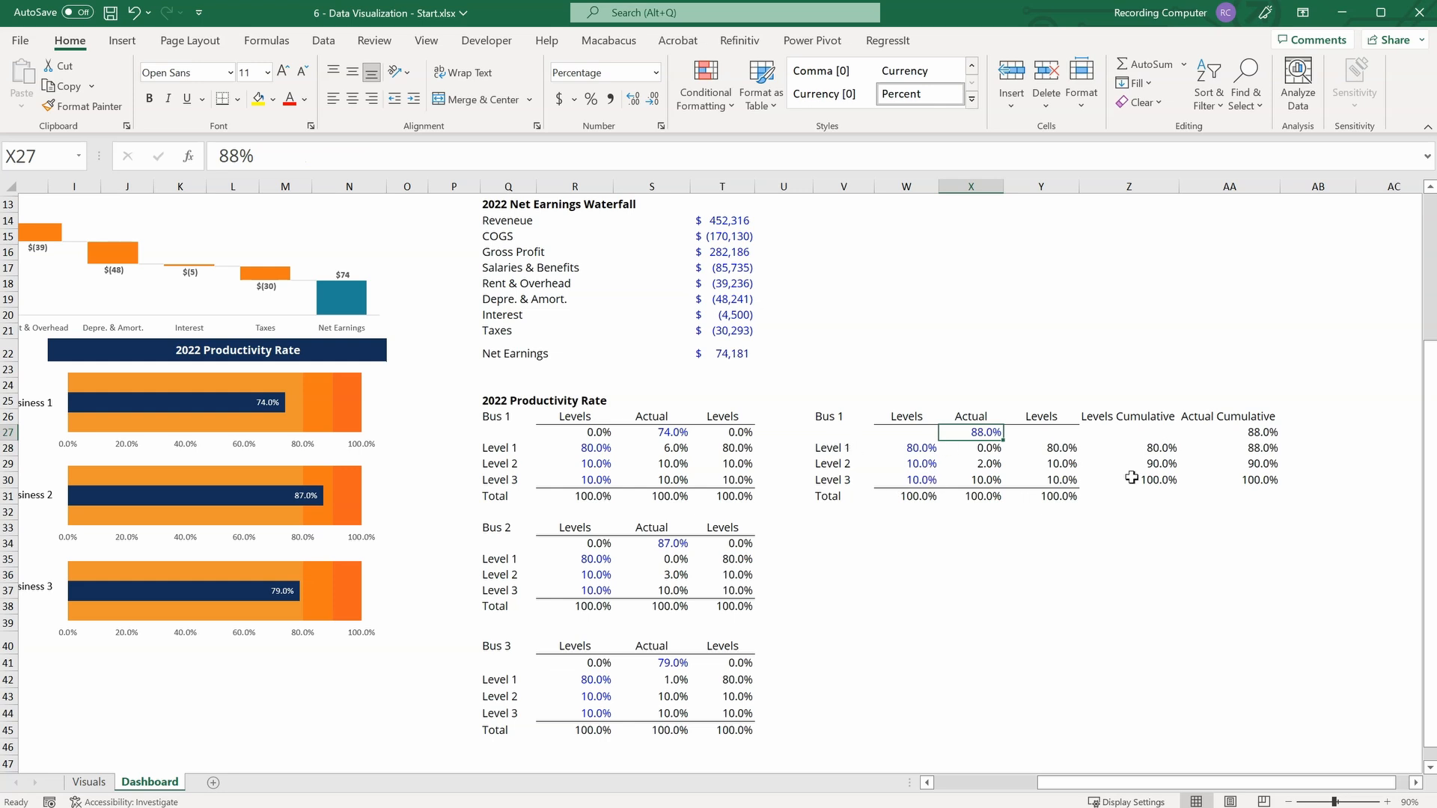
# Test the copied Bus 1 formulas with an actual rate of 95% in X27.
pyautogui.write('95')
pyautogui.press('Return')
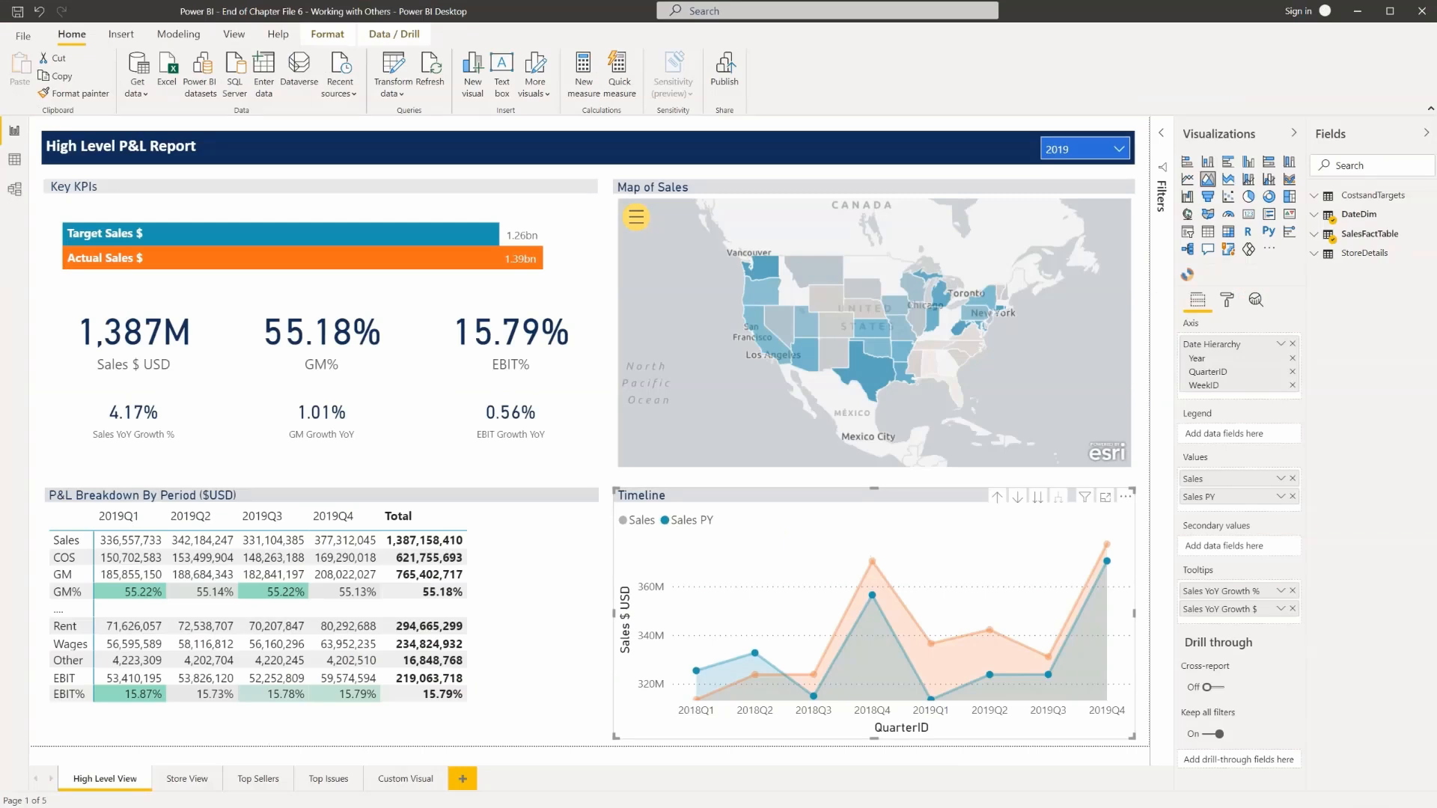
# In Power BI Desktop, replace the Timeline visual on the High Level View page with a line chart of SumSales by Date.
pyautogui.press('Delete')
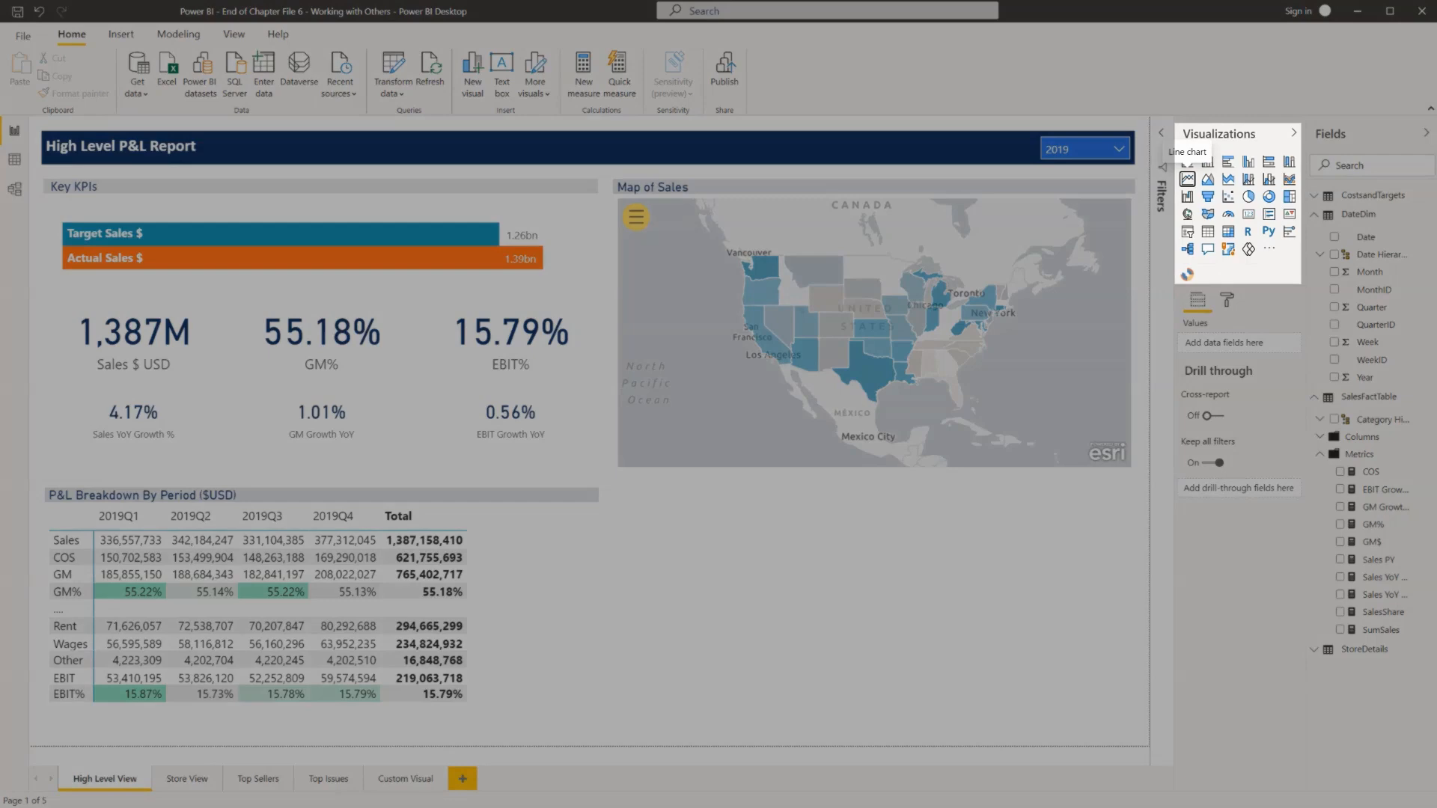
pyautogui.click(1188, 179)
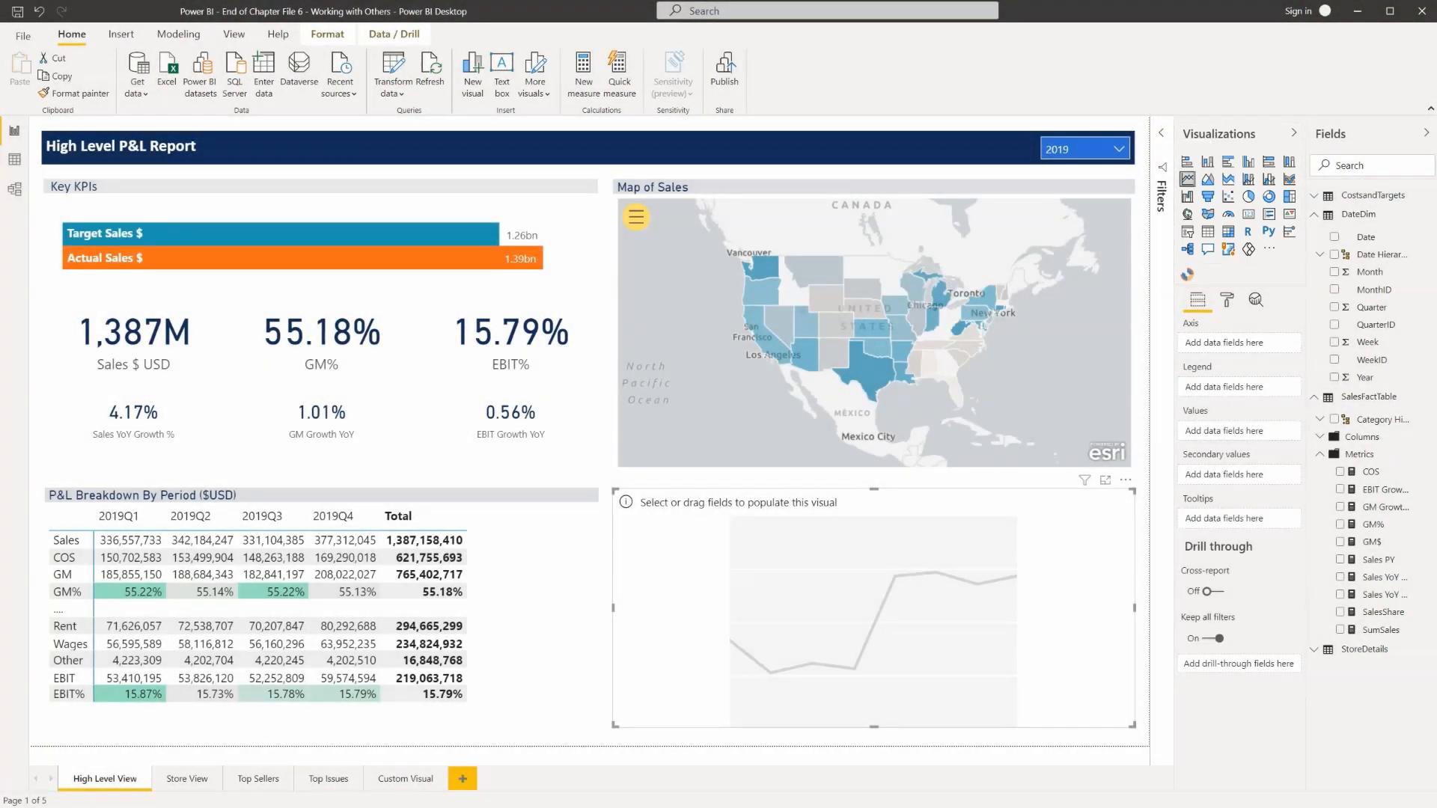
pyautogui.moveTo(1381, 629); pyautogui.dragTo(1235, 432)
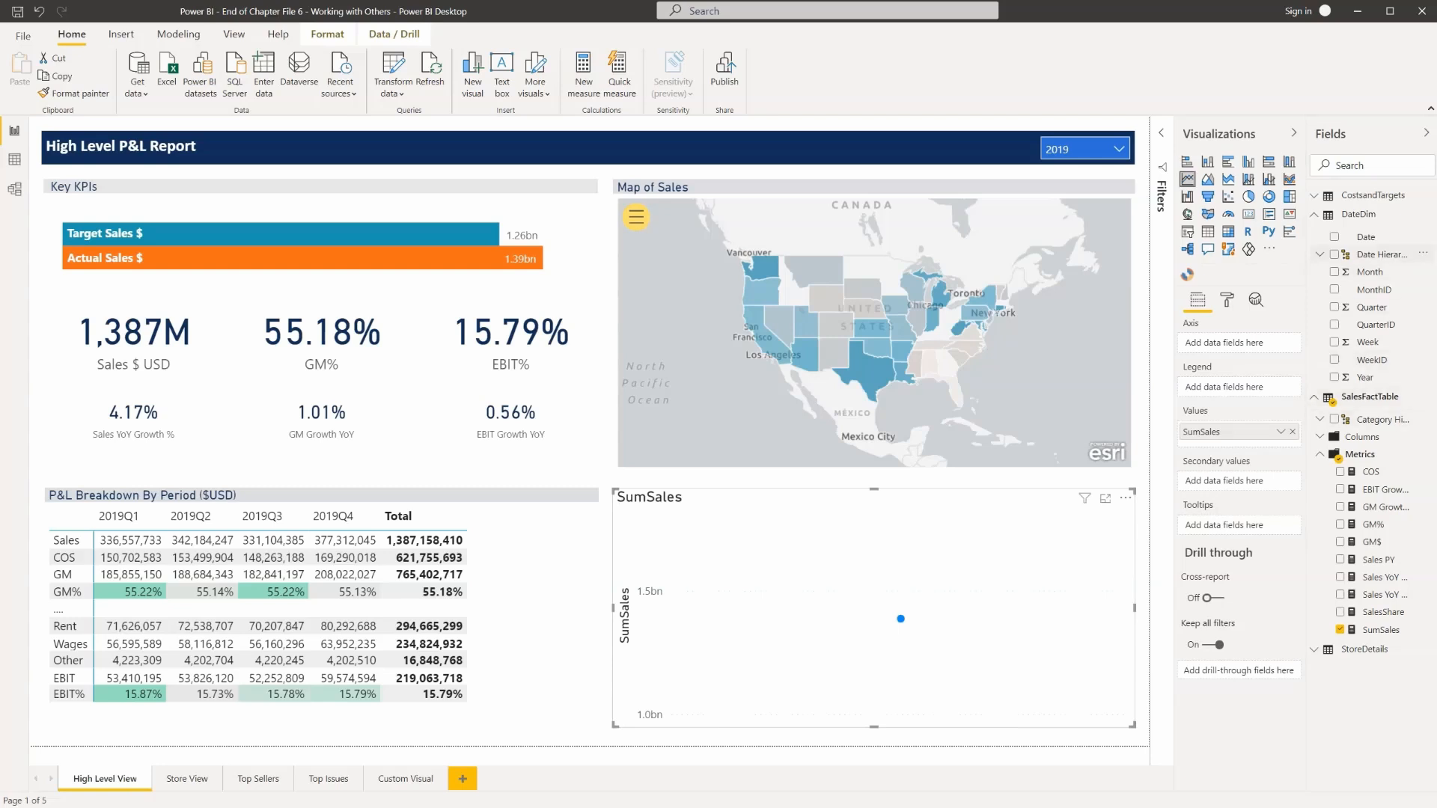
pyautogui.moveTo(1366, 237); pyautogui.dragTo(1235, 344)
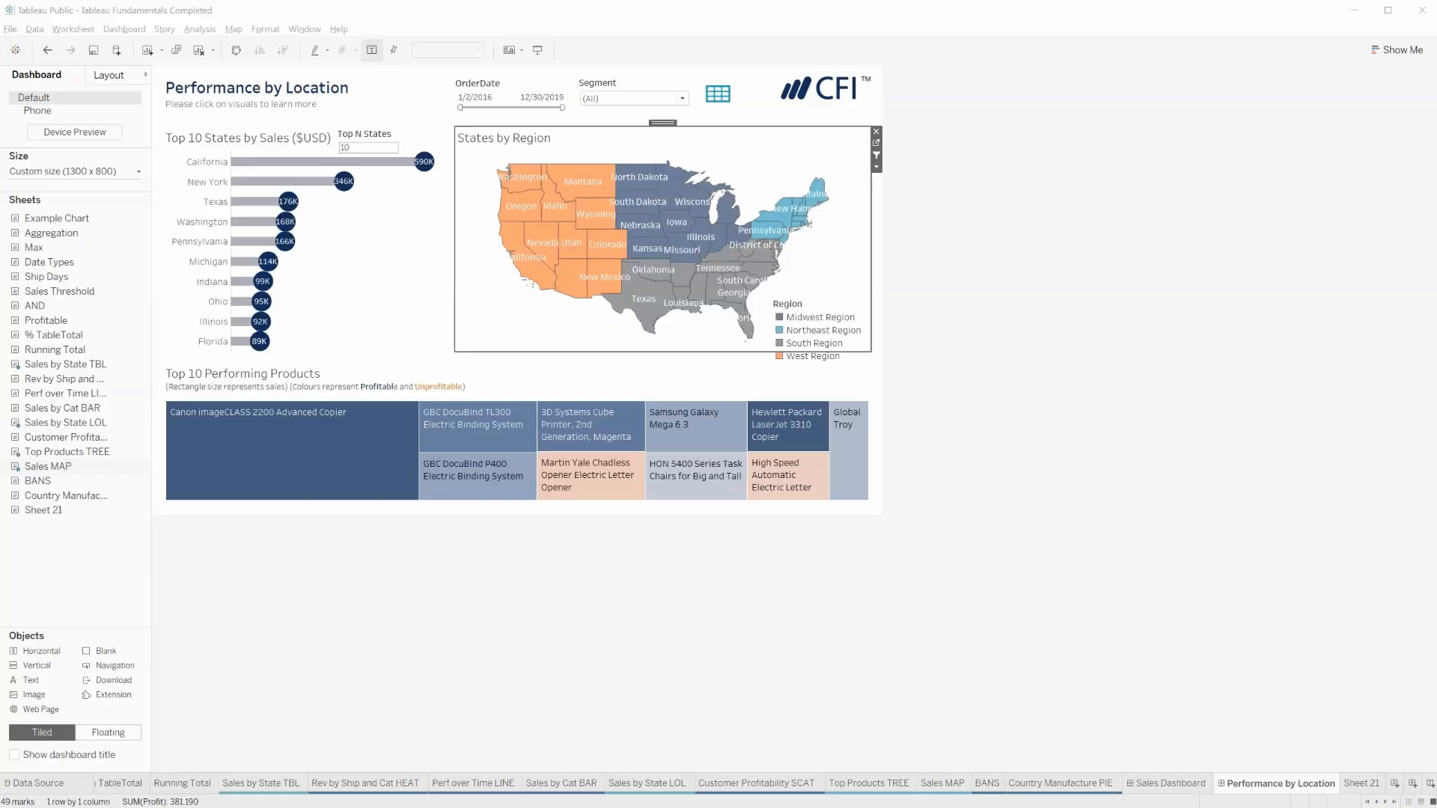
pyautogui.click(1107, 389)
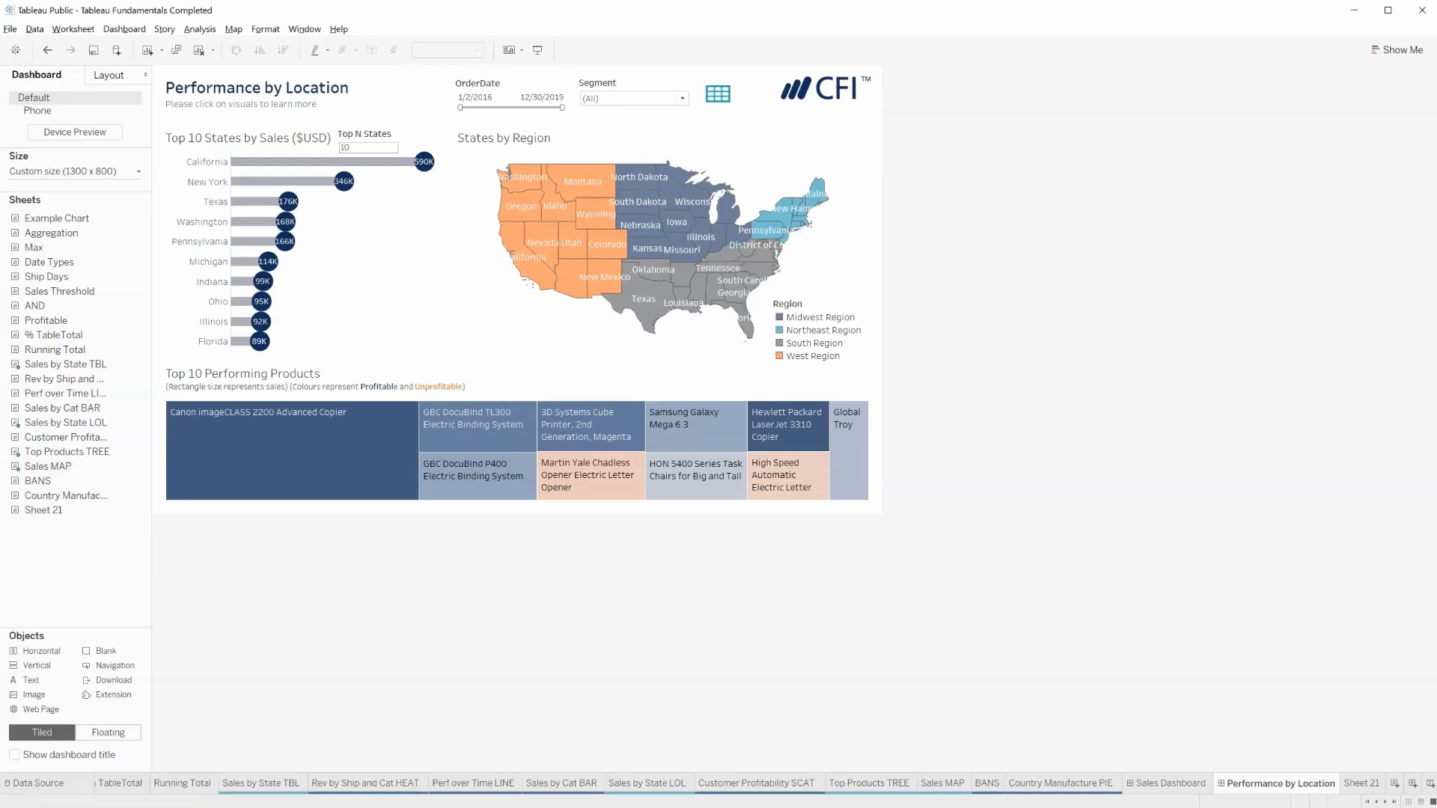
# In Tableau Public, highlight Samsung Galaxy Mega 6.3 in the Top 10 Performing Products treemap of the Performance by Location dashboard.
pyautogui.click(683, 435)
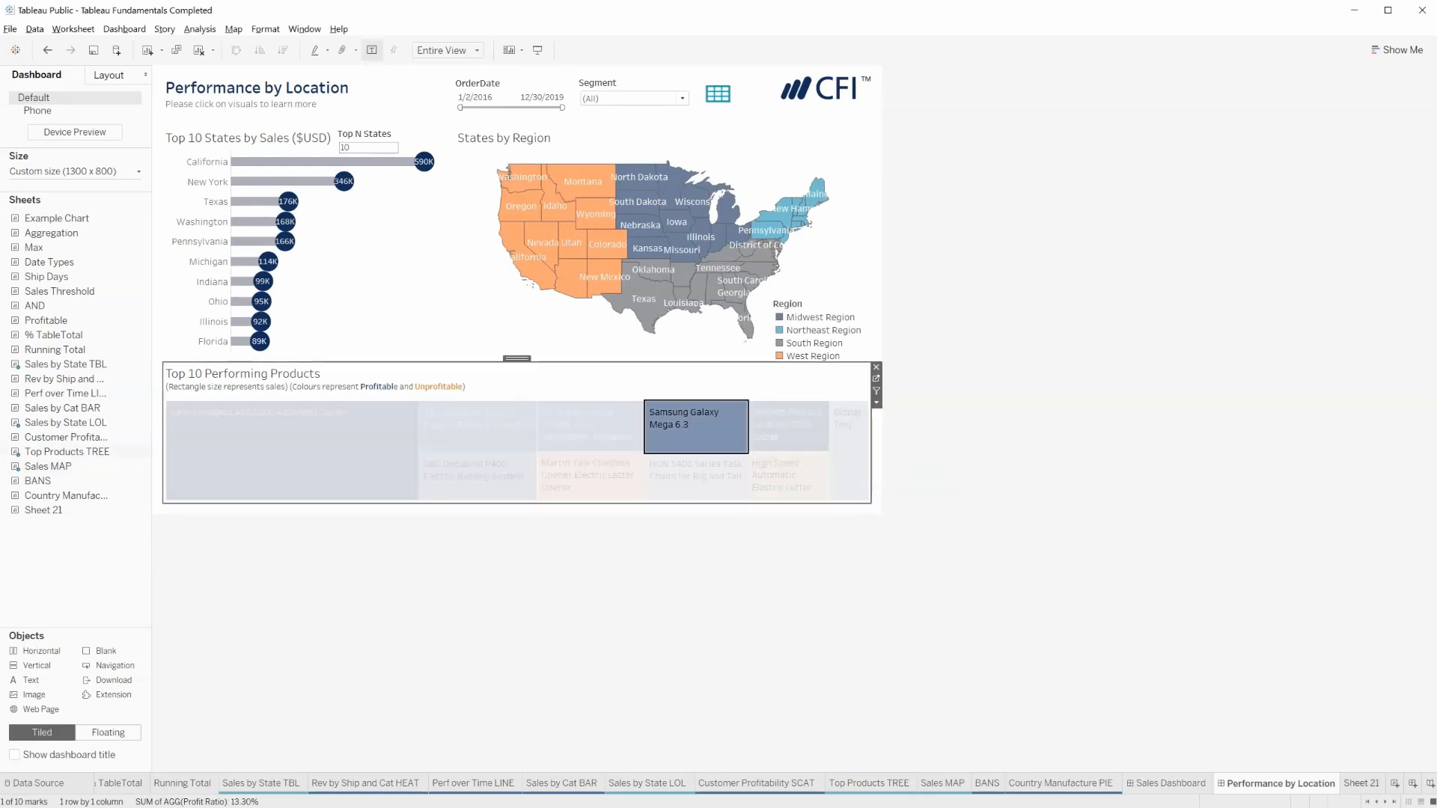
# Build a chart on Sheet 21 with Category on the rows and Sales on the columns.
pyautogui.click(1361, 784)
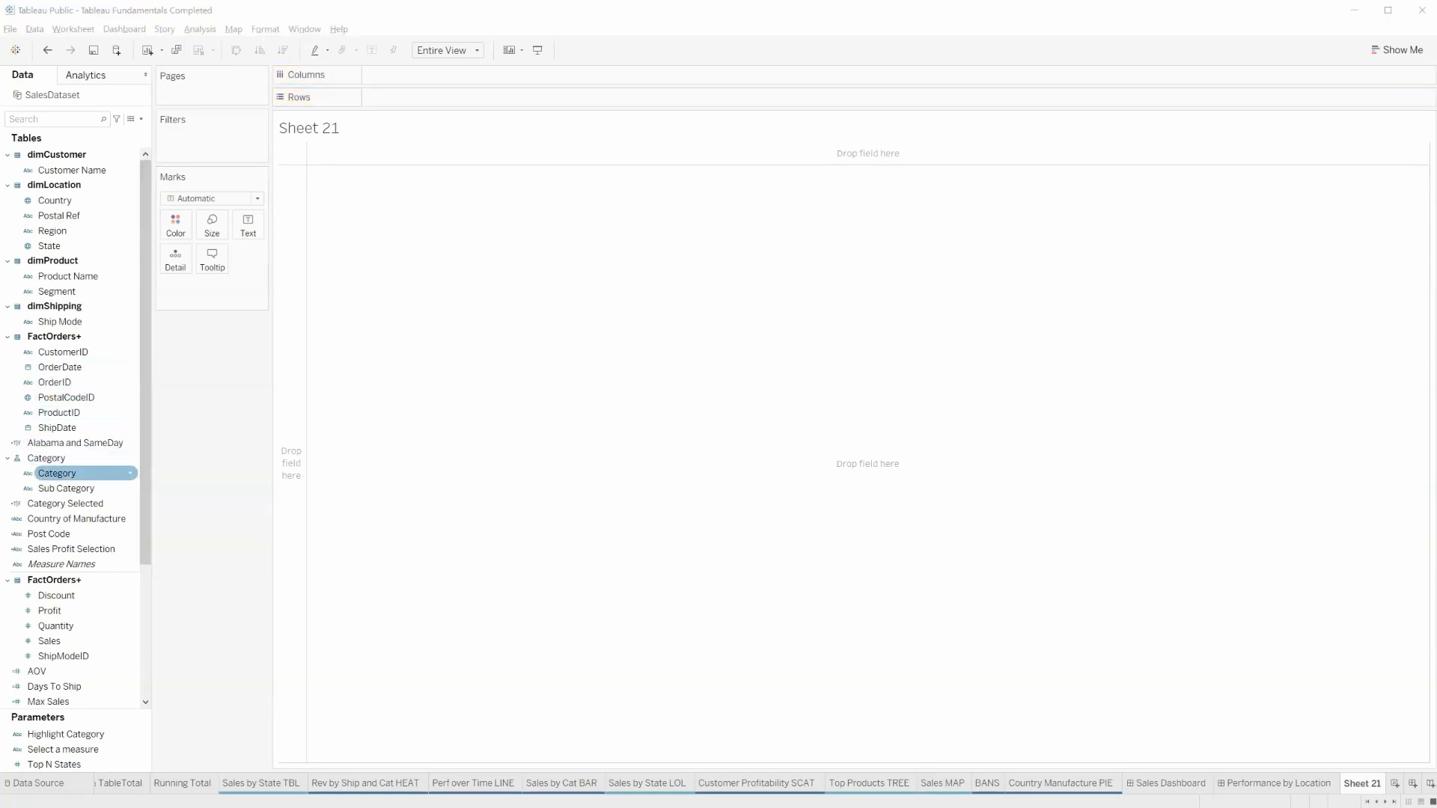
pyautogui.moveTo(56, 473); pyautogui.dragTo(404, 97)
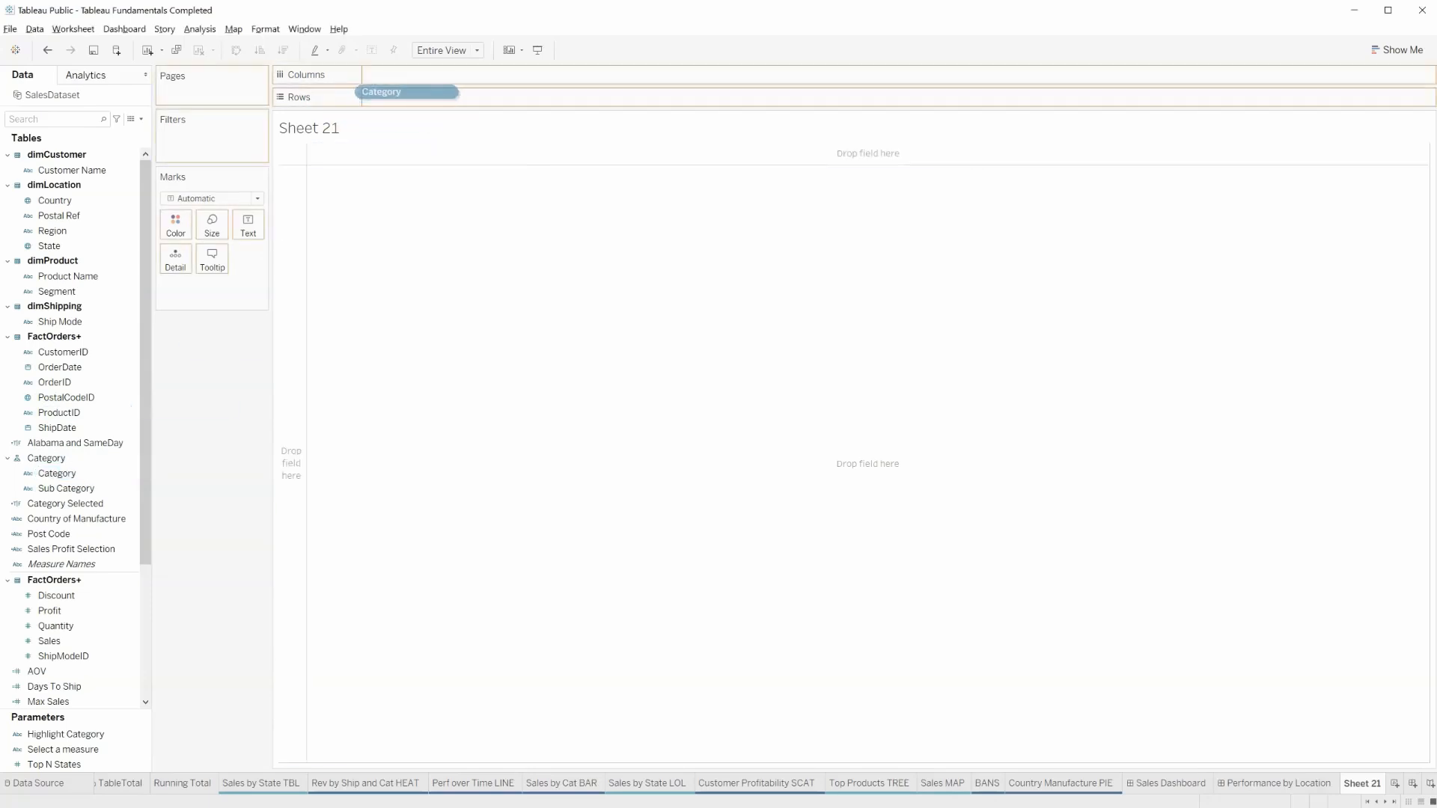
pyautogui.moveTo(48, 641); pyautogui.dragTo(381, 74)
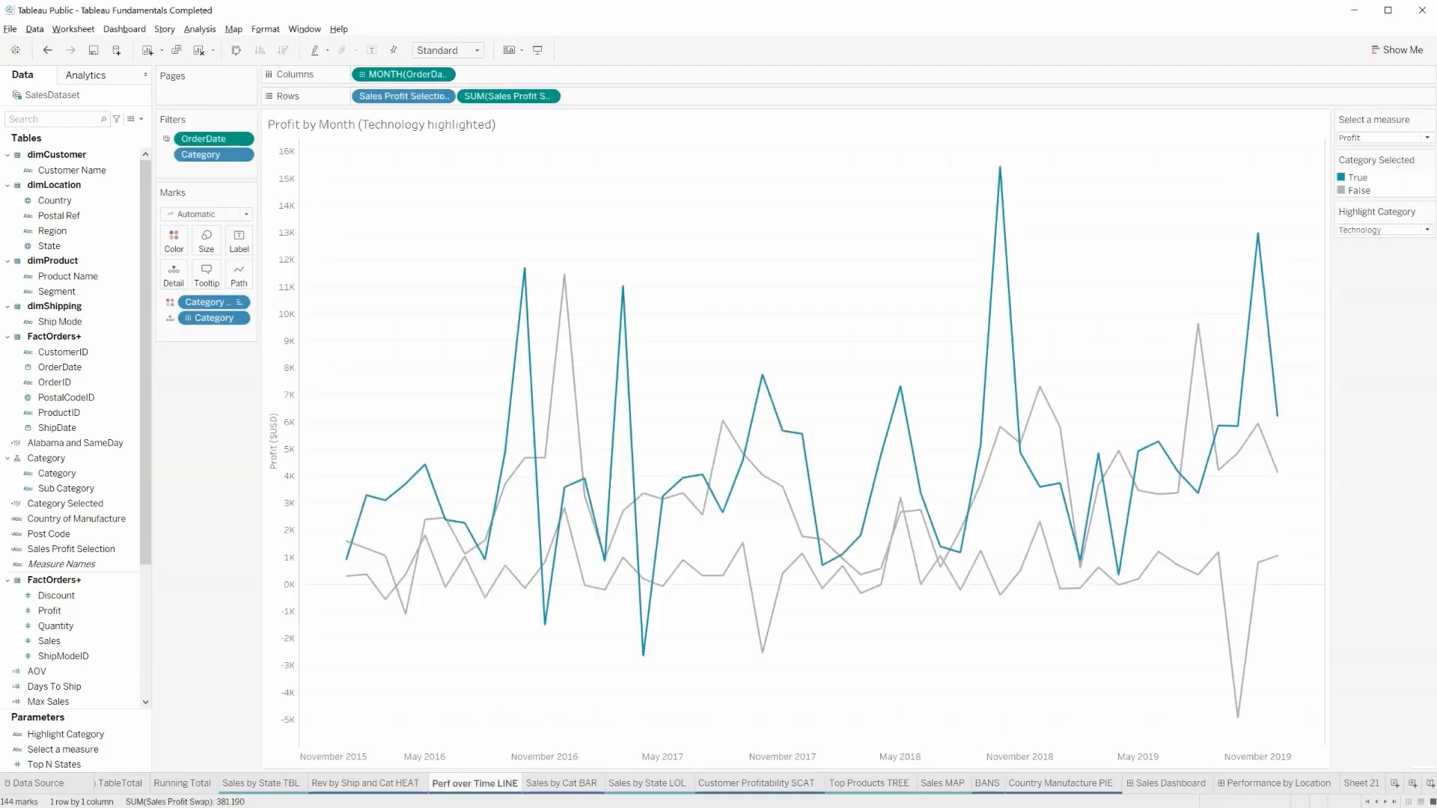
# View the Top Products TREE worksheet and the Country Manufacture PIE worksheet.
pyautogui.click(871, 783)
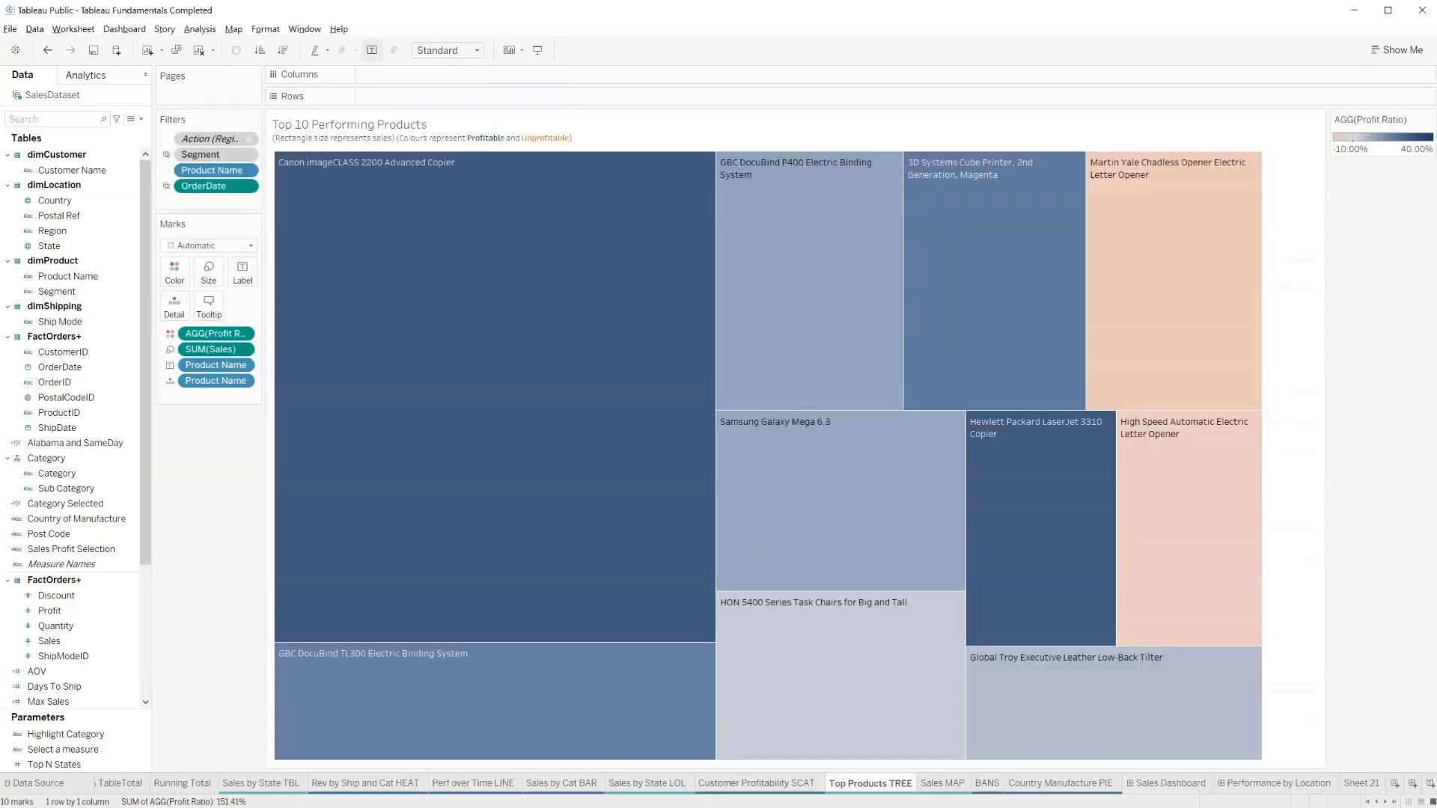
pyautogui.click(1061, 784)
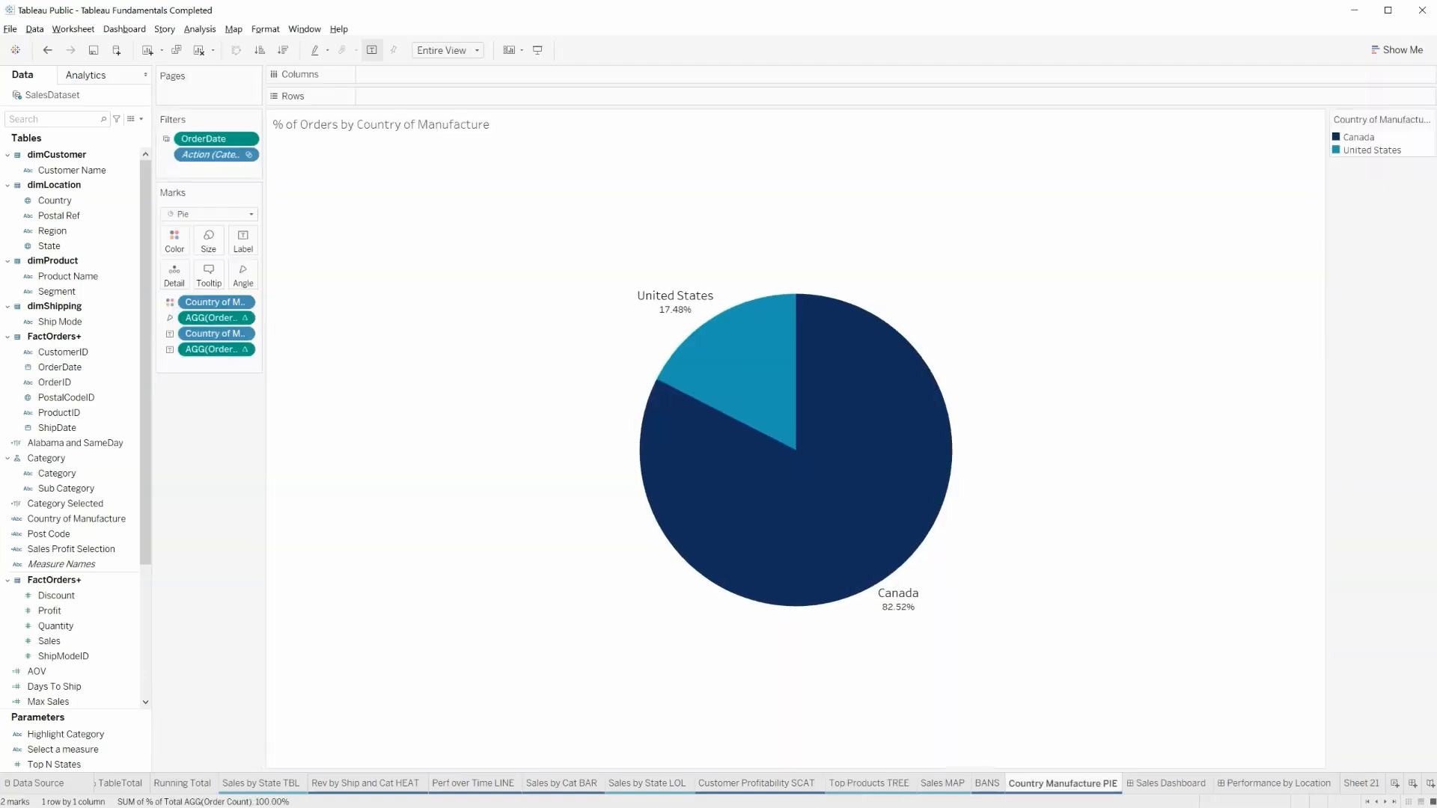
# Filter the Sales Dashboard by the Technology category, and switch the filter to Furniture using the Sales by Category/Subcategory chart.
pyautogui.click(1167, 783)
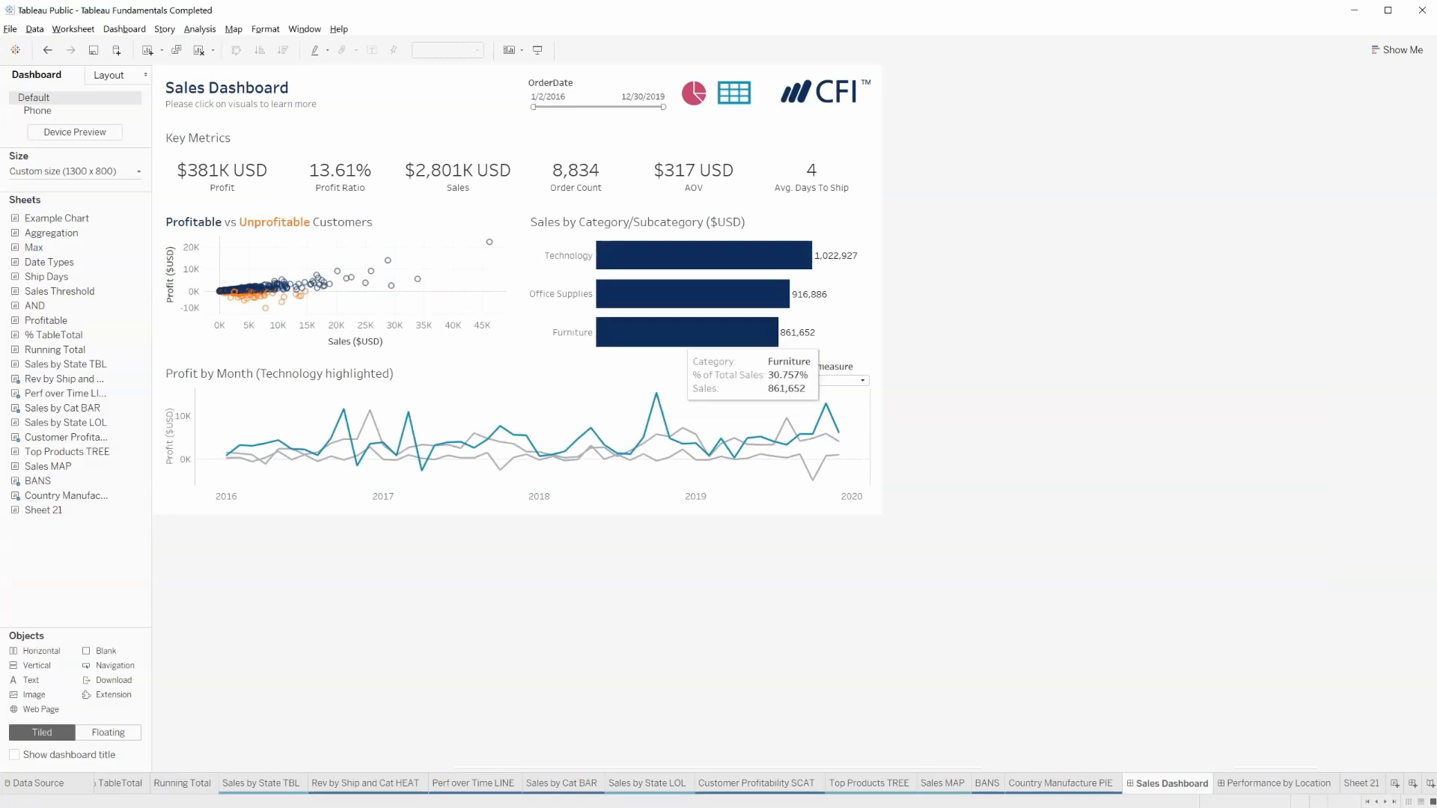
pyautogui.click(683, 254)
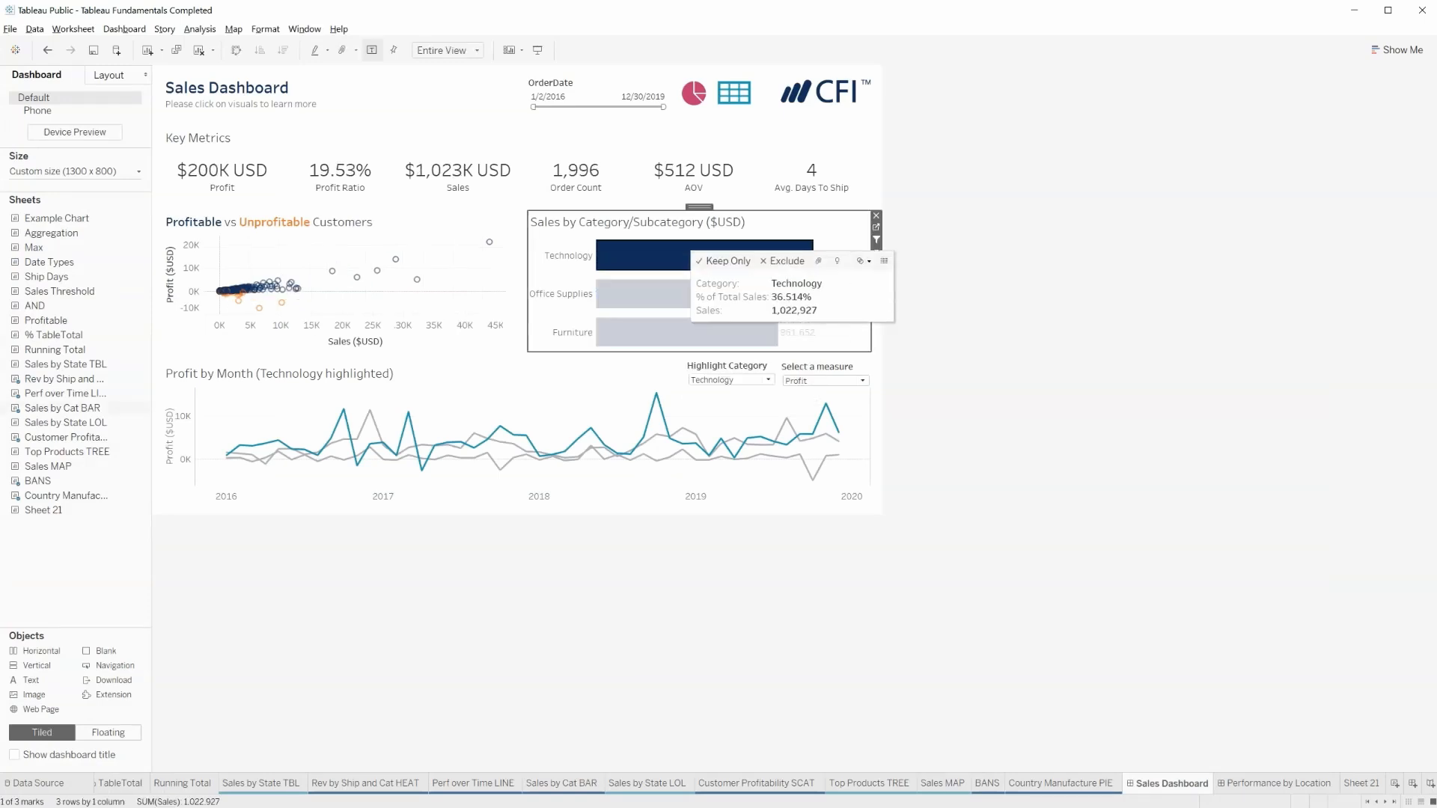
pyautogui.click(666, 330)
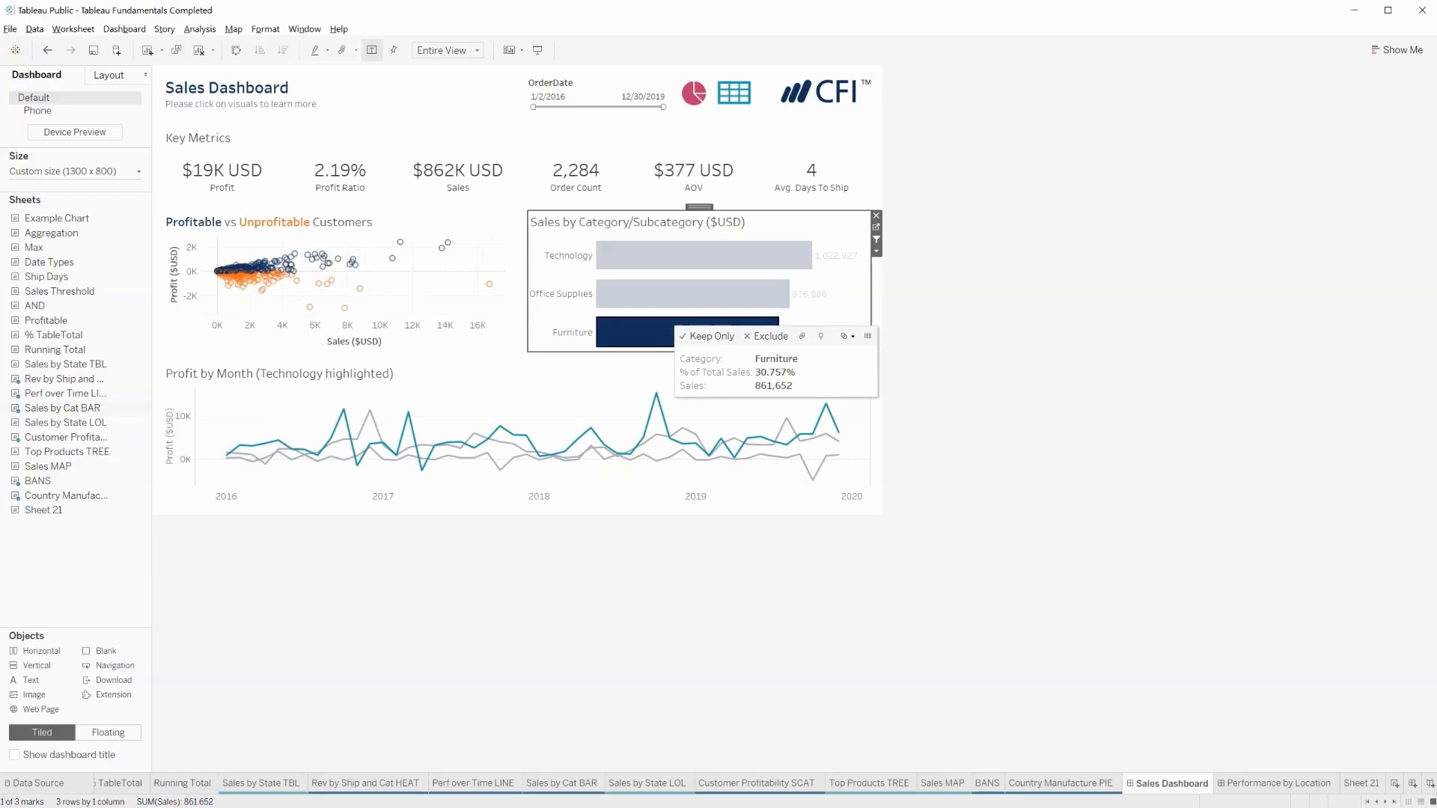